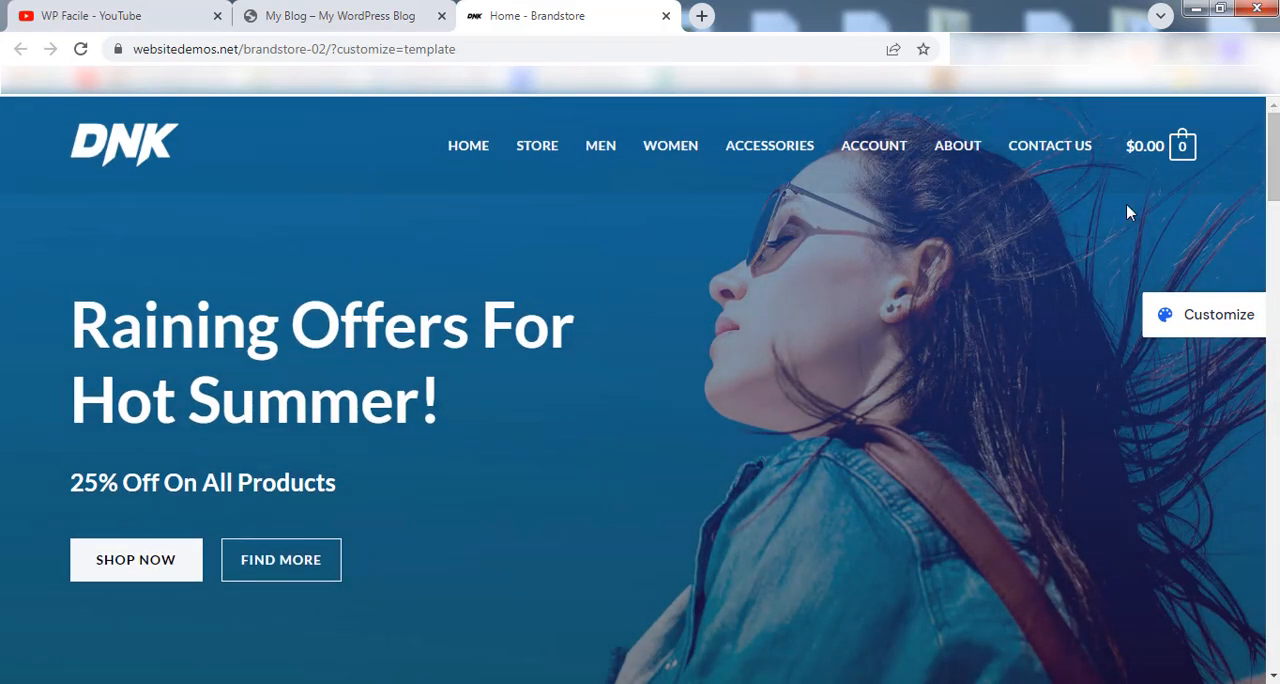
Open the Store page of the Brandstore demo and examine its product grid, price filter, categories and best sellers.
left_click(537, 154)
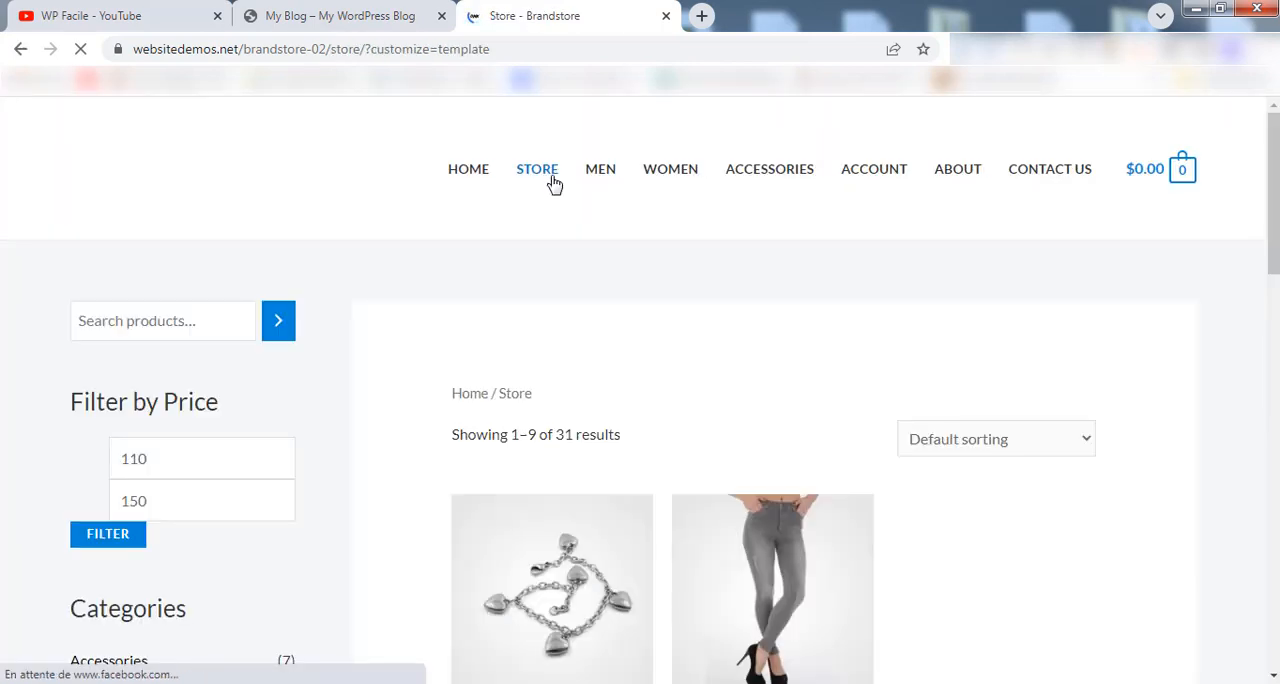
mouse_move(1277, 162)
left_mouse_down()
mouse_move(1277, 560)
mouse_move(1277, 167)
left_mouse_up()
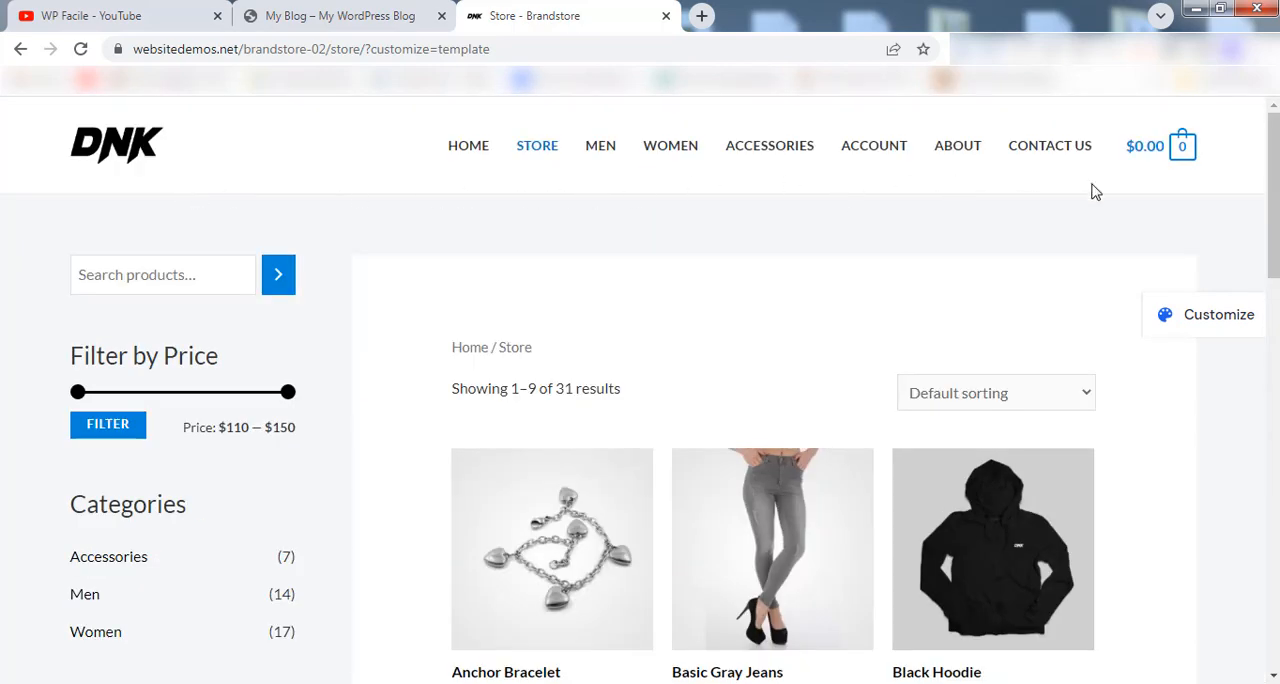
left_click_drag(1276, 176, 1250, 588)
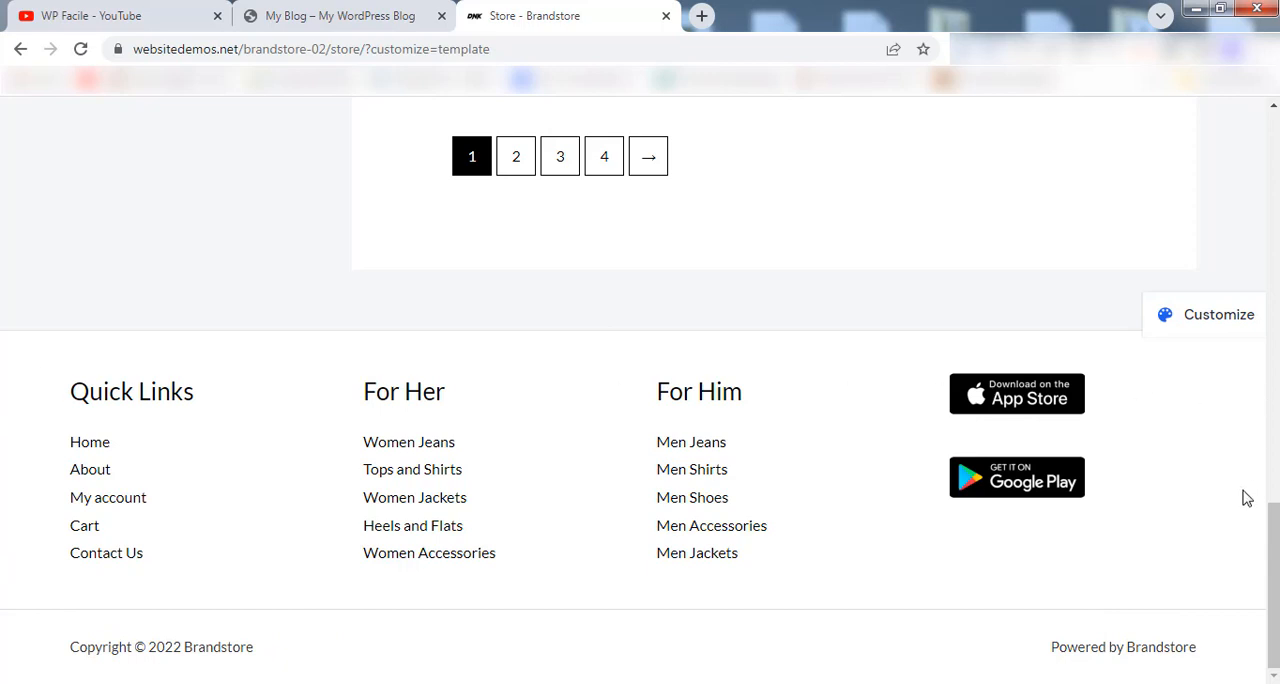
left_click_drag(1273, 605, 1273, 204)
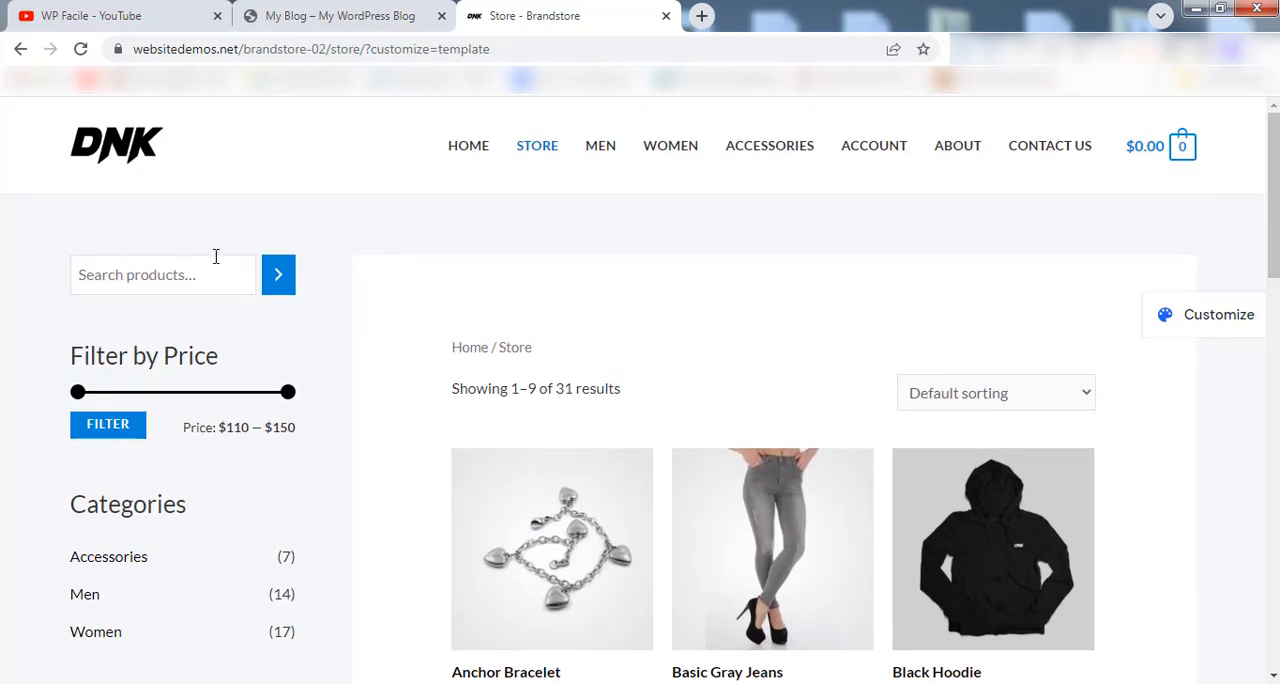
scroll(149, 329, "down", 1)
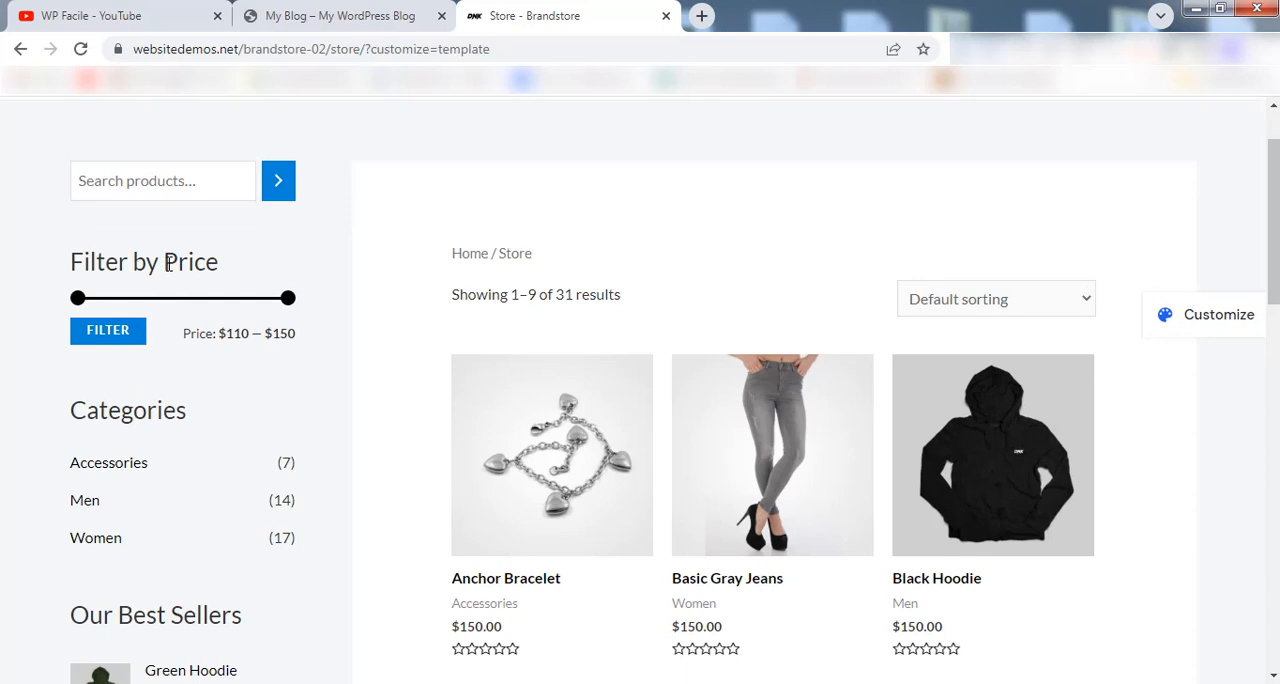
scroll(170, 262, "down", 4)
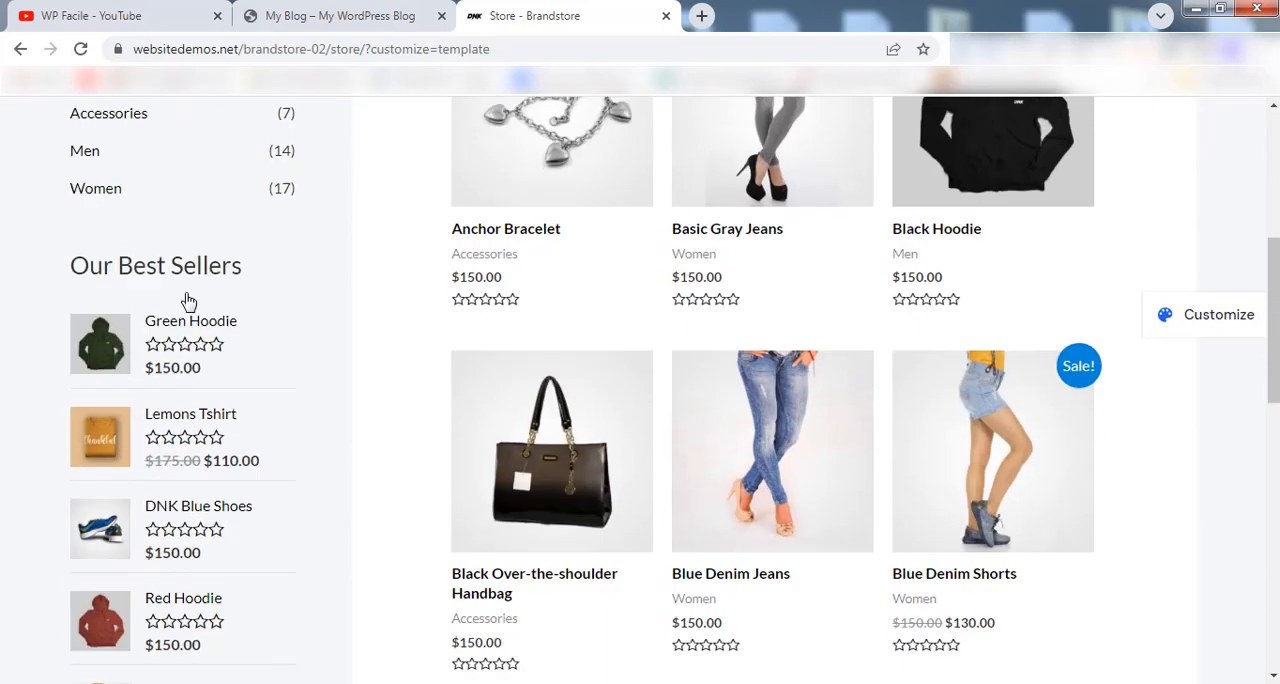
scroll(183, 300, "down", 1)
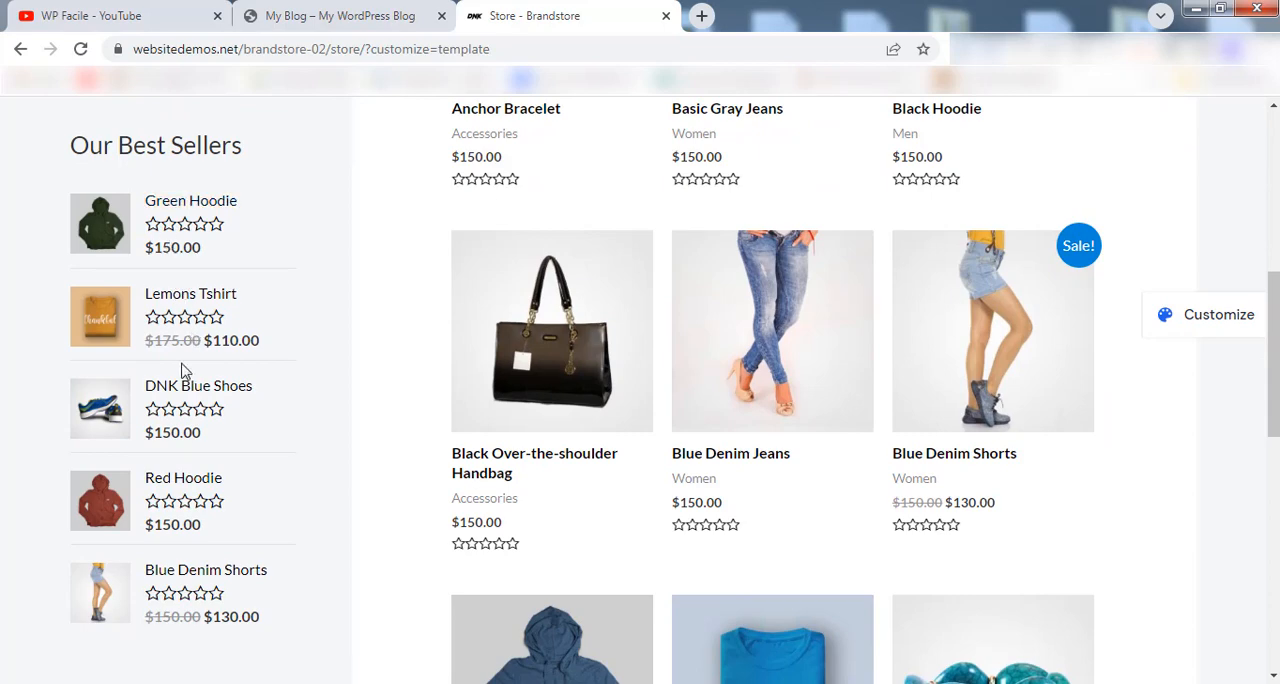
scroll(188, 332, "down", 1)
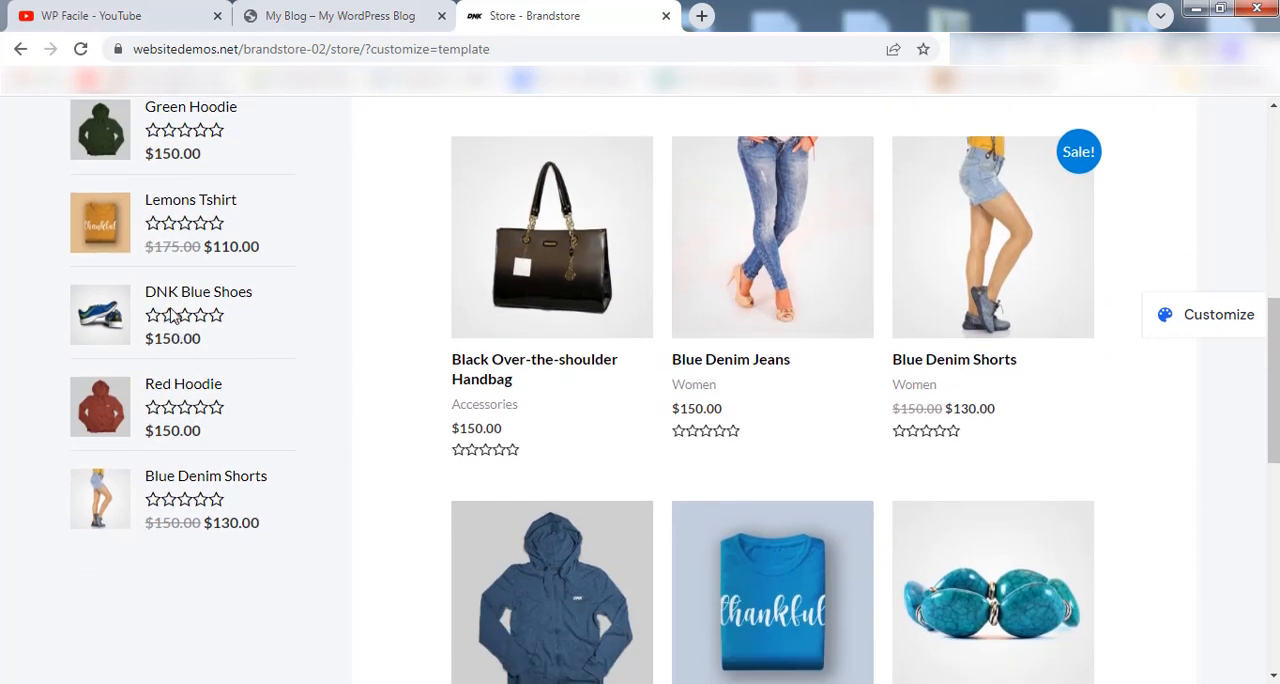
scroll(983, 444, "down", 2)
left_click_drag(1275, 411, 1250, 186)
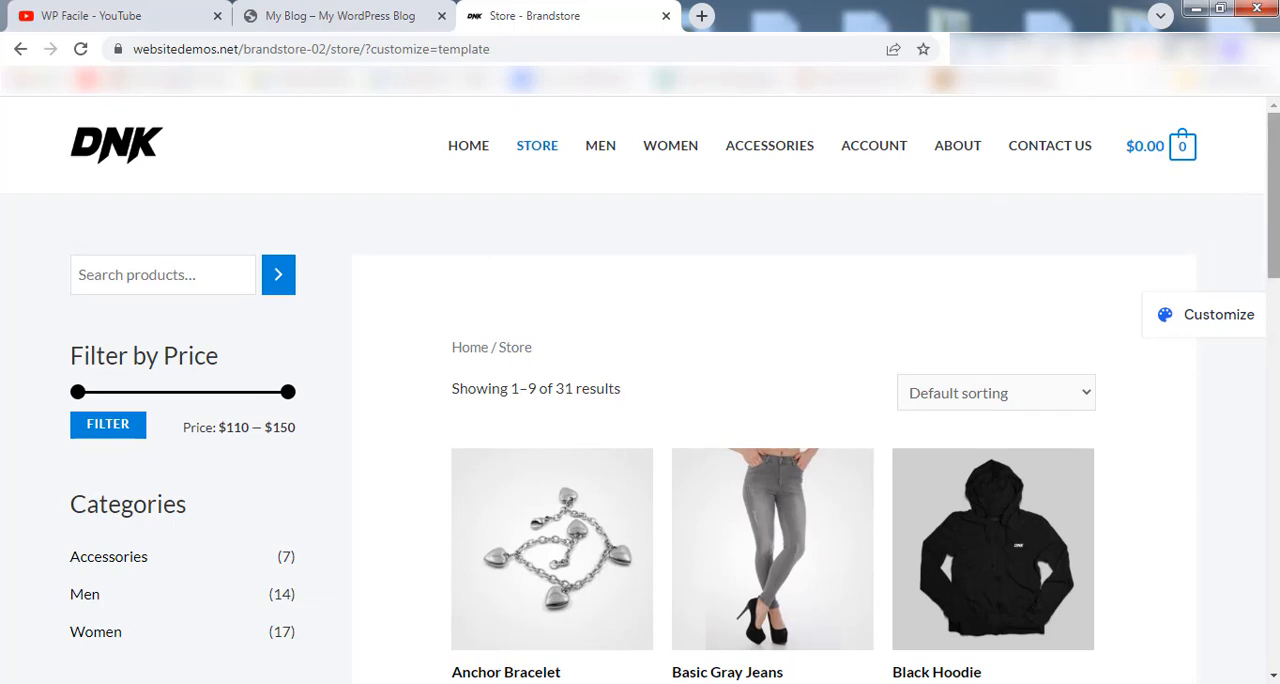
mouse_move(1275, 130)
left_mouse_down()
mouse_move(1274, 524)
mouse_move(1274, 112)
left_mouse_up()
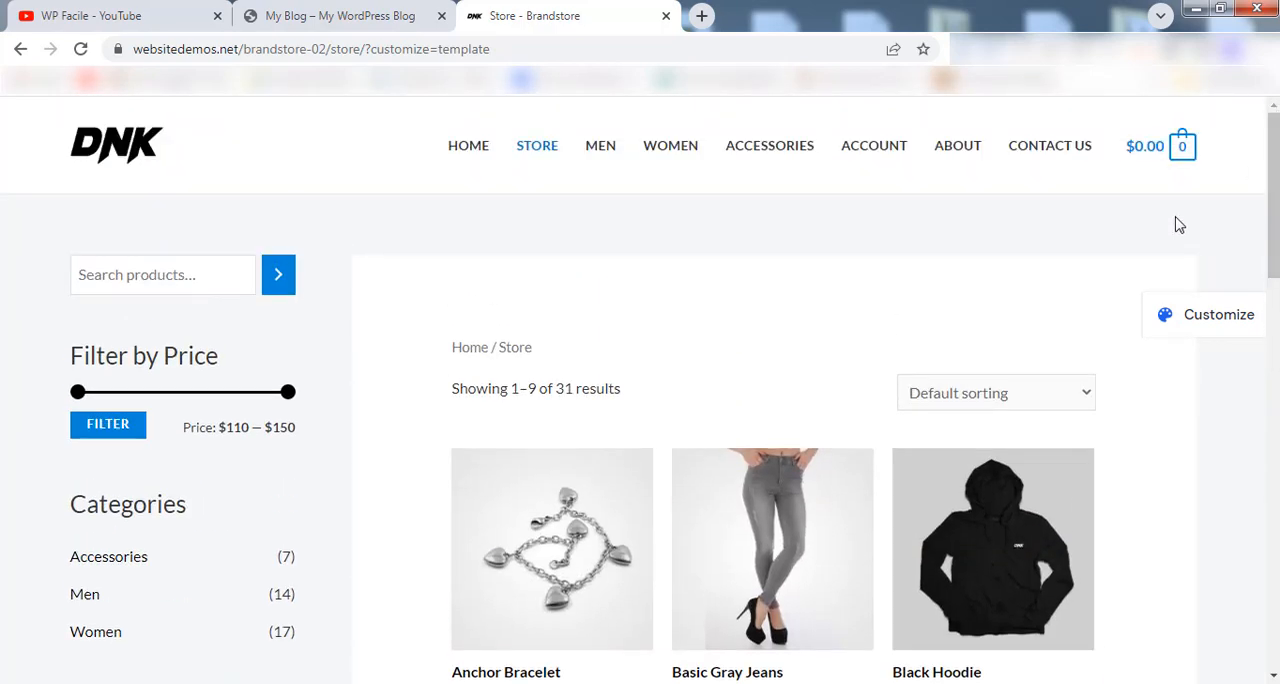
Switch to the My Blog WordPress site and look over its front page.
left_click(110, 10)
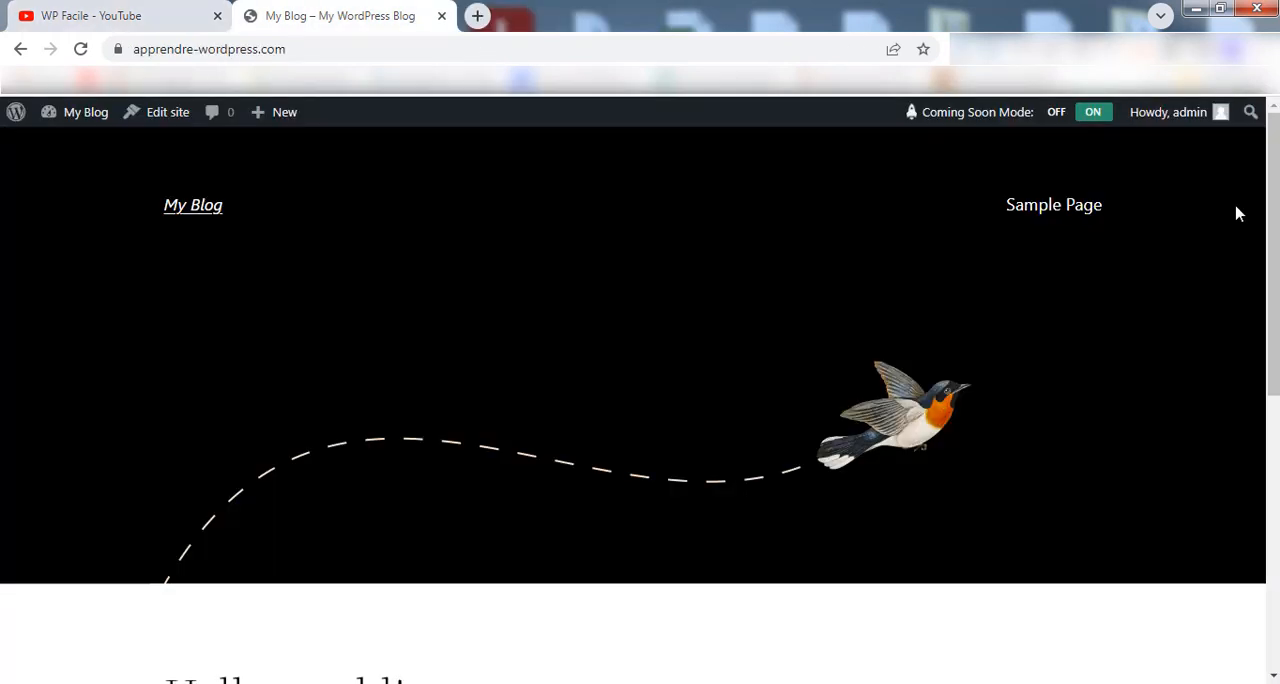
mouse_move(1273, 122)
left_mouse_down()
mouse_move(1273, 395)
mouse_move(1271, 108)
left_mouse_up()
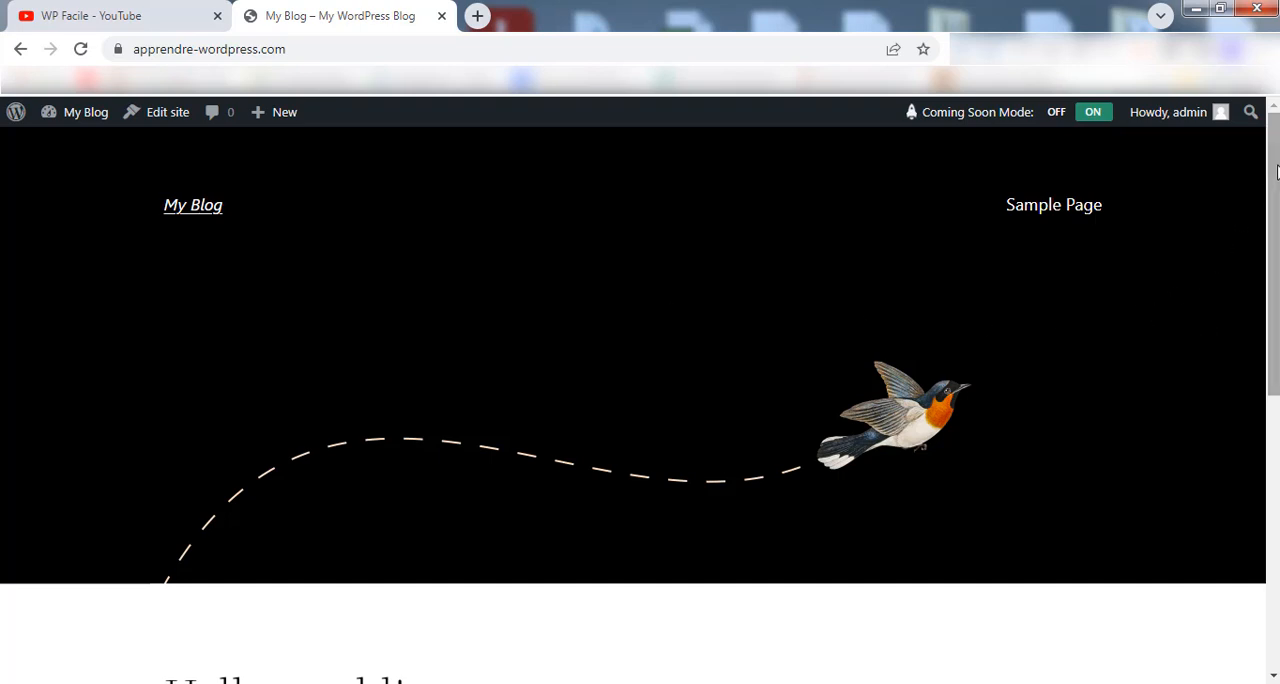
mouse_move(1275, 178)
left_mouse_down()
mouse_move(1276, 442)
mouse_move(1274, 174)
left_mouse_up()
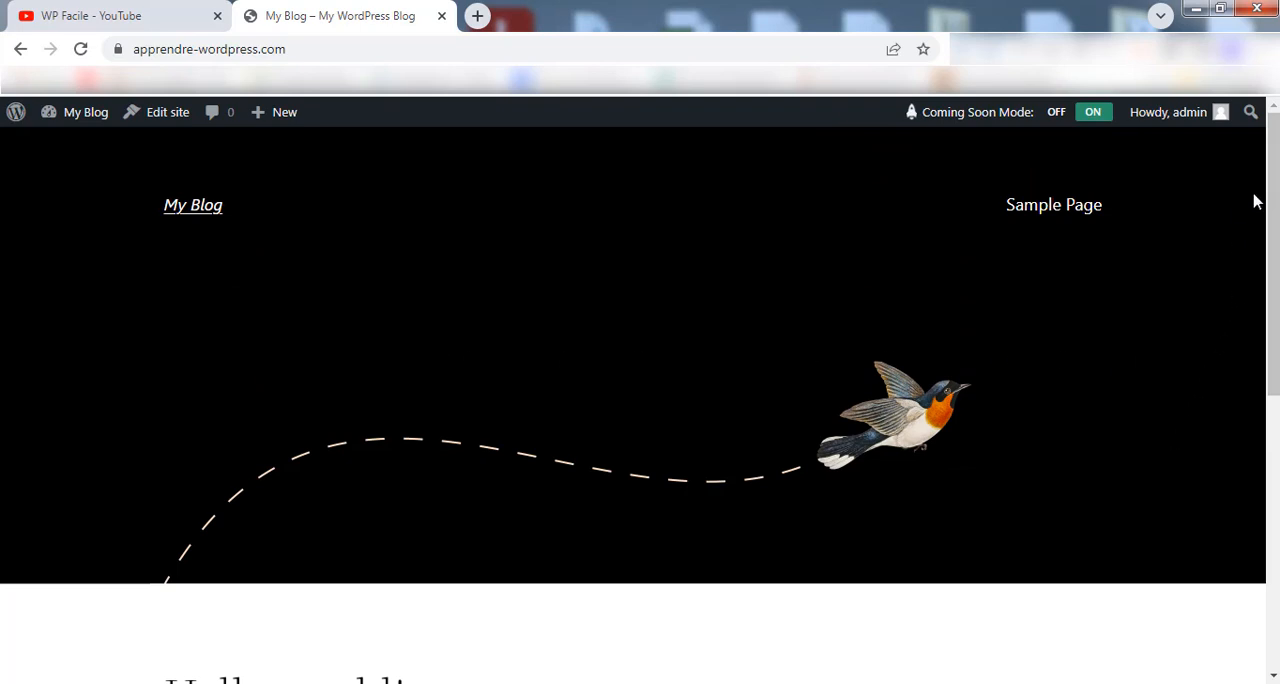
mouse_move(1274, 185)
left_mouse_down()
mouse_move(1274, 463)
mouse_move(1274, 175)
left_mouse_up()
Go to the site's Dashboard and open the Add Themes page from the theme manager.
mouse_move(69, 115)
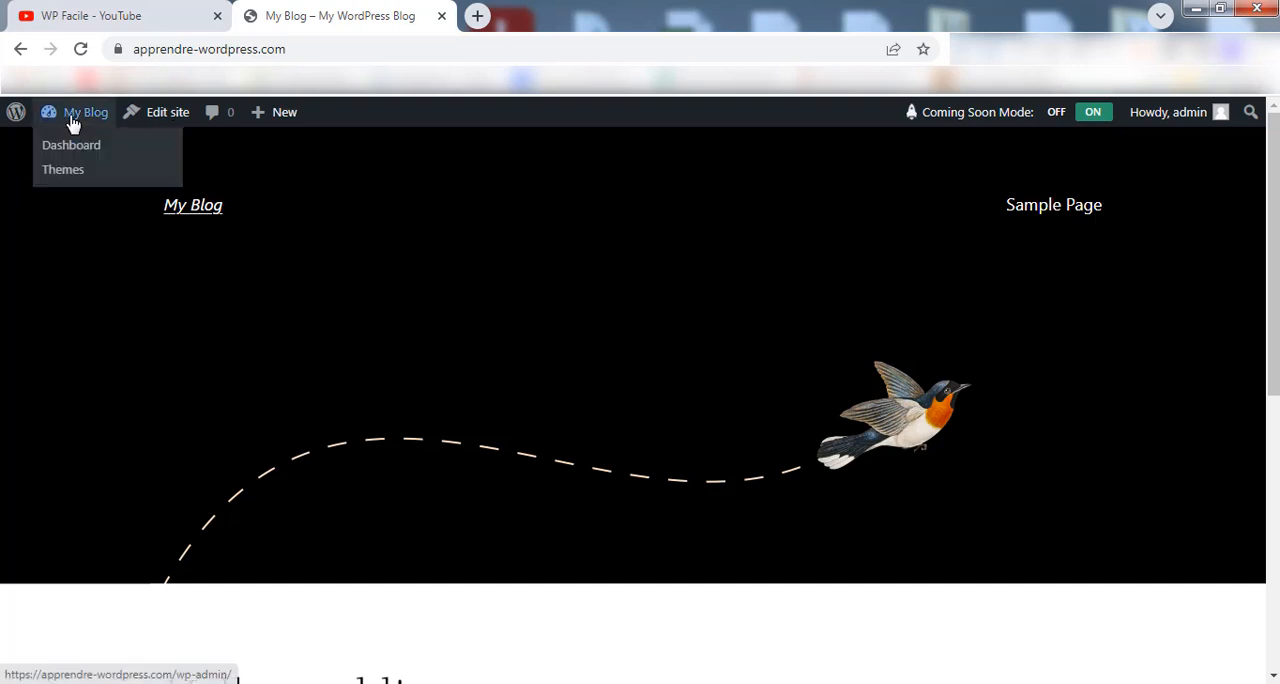
left_click(69, 149)
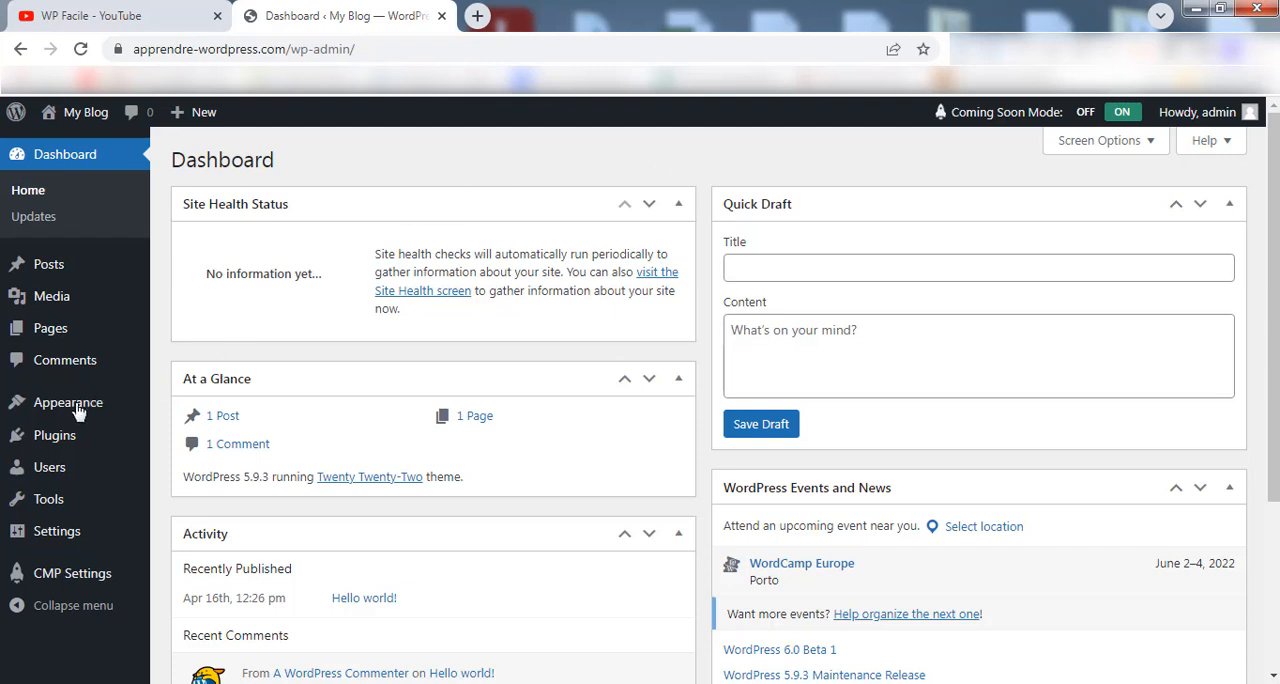
mouse_move(121, 412)
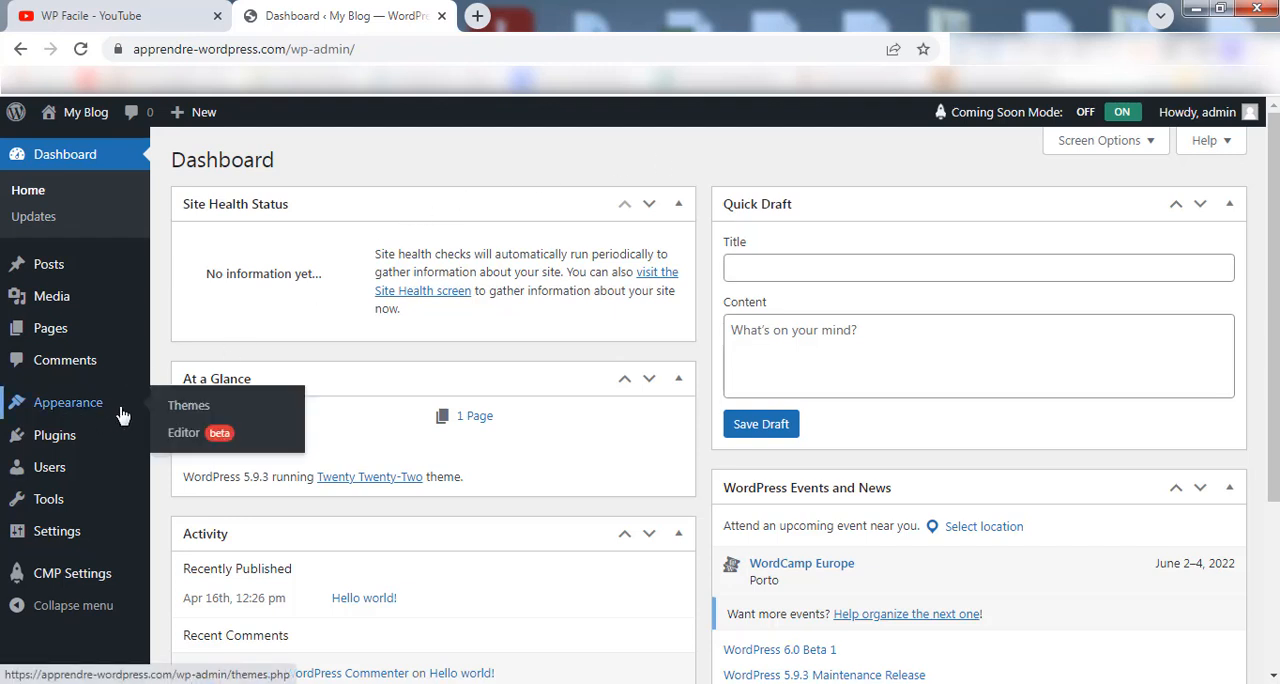
left_click(210, 408)
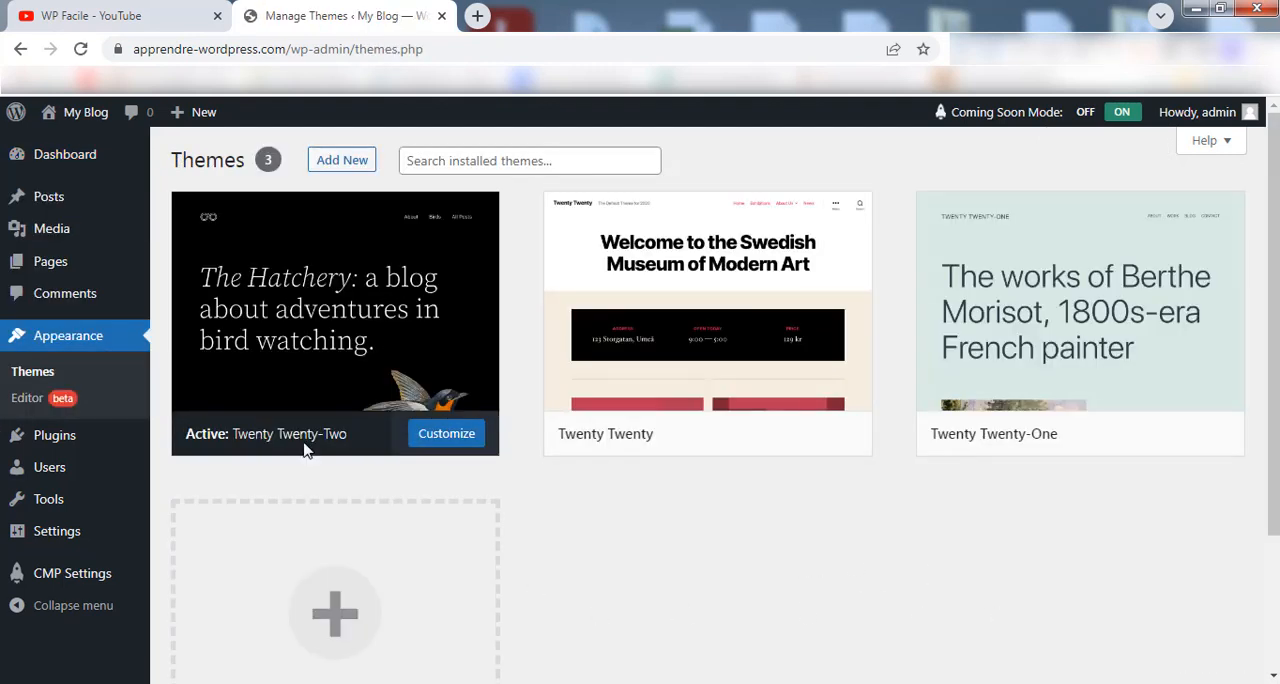
left_click(345, 160)
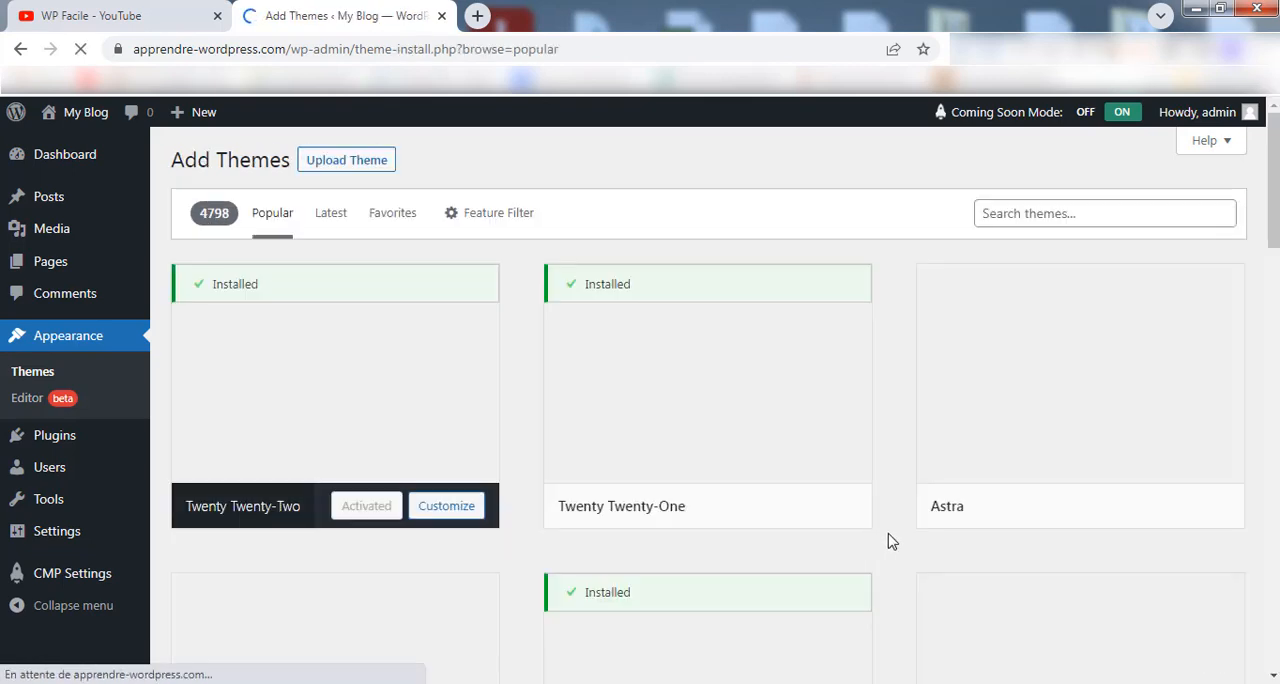
Browse the popular WordPress themes and search the theme directory for "astra".
mouse_move(960, 497)
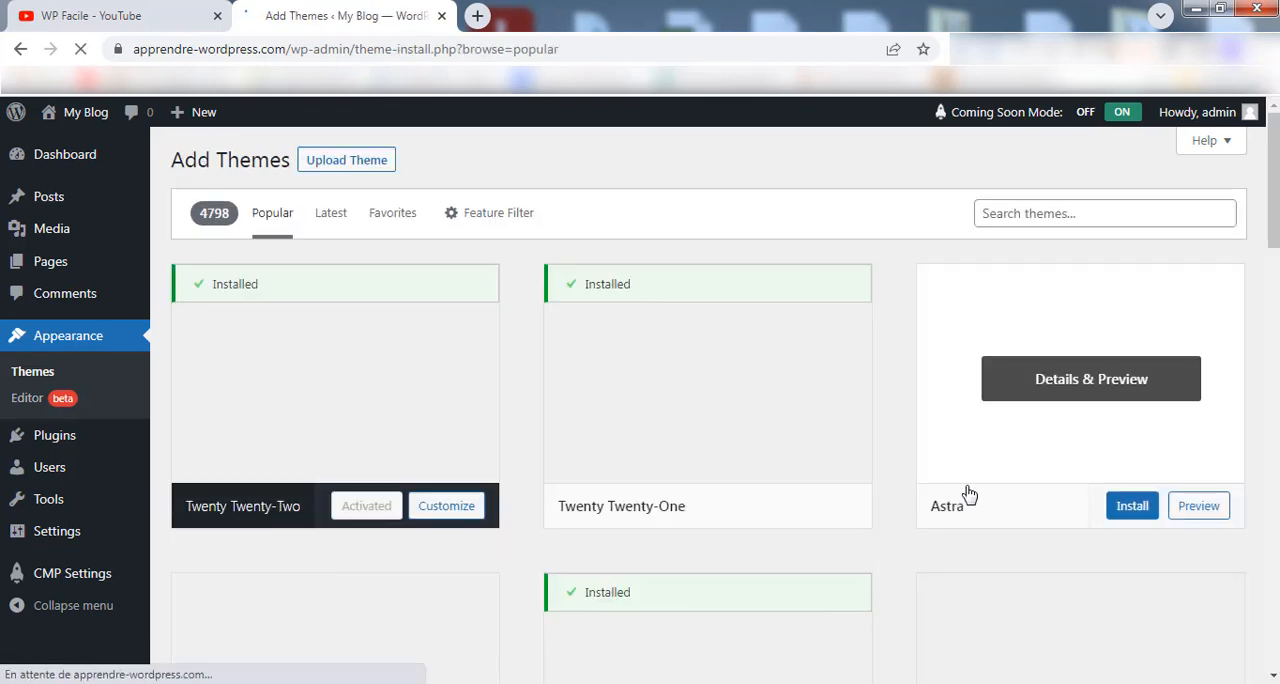
scroll(1270, 150, "down", 1)
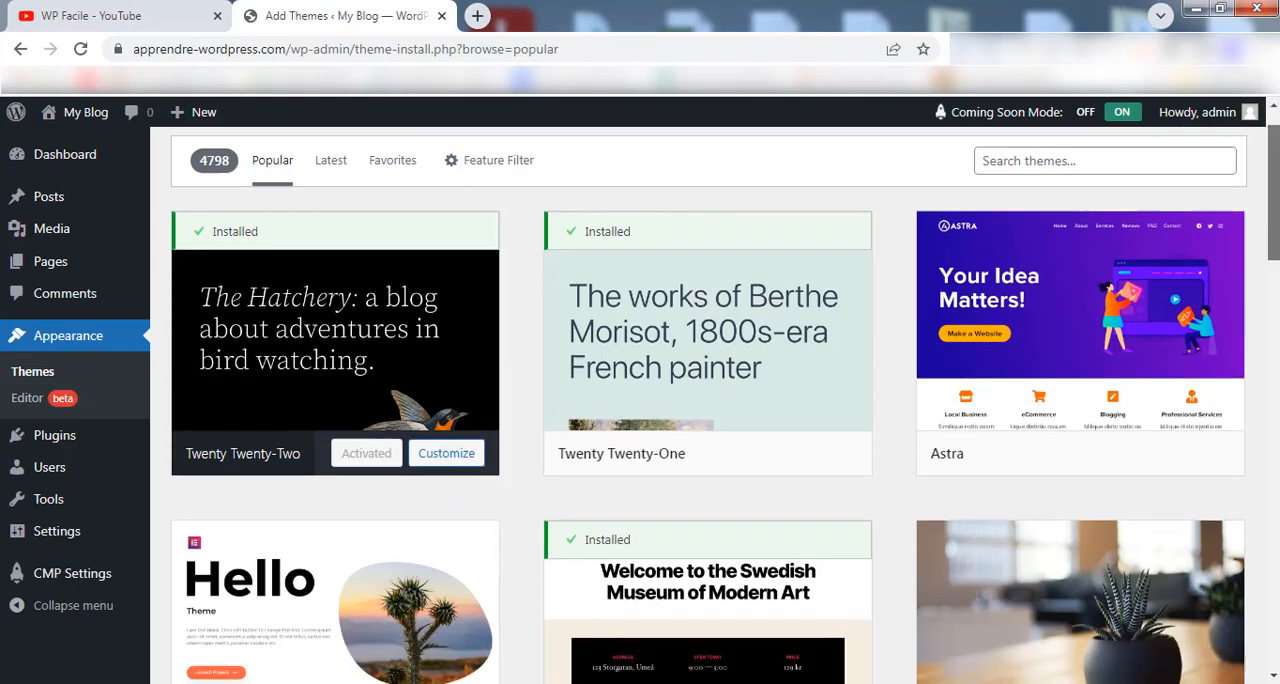
scroll(708, 400, "down", 17)
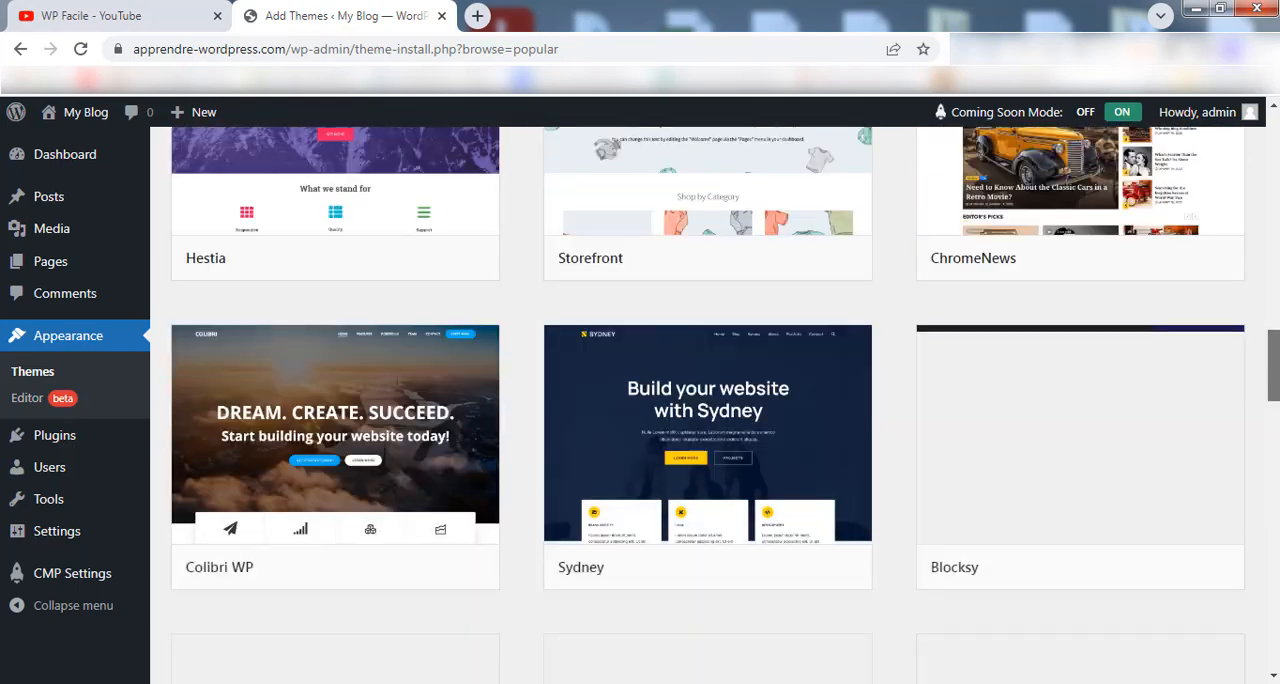
scroll(1274, 530, "down", 13)
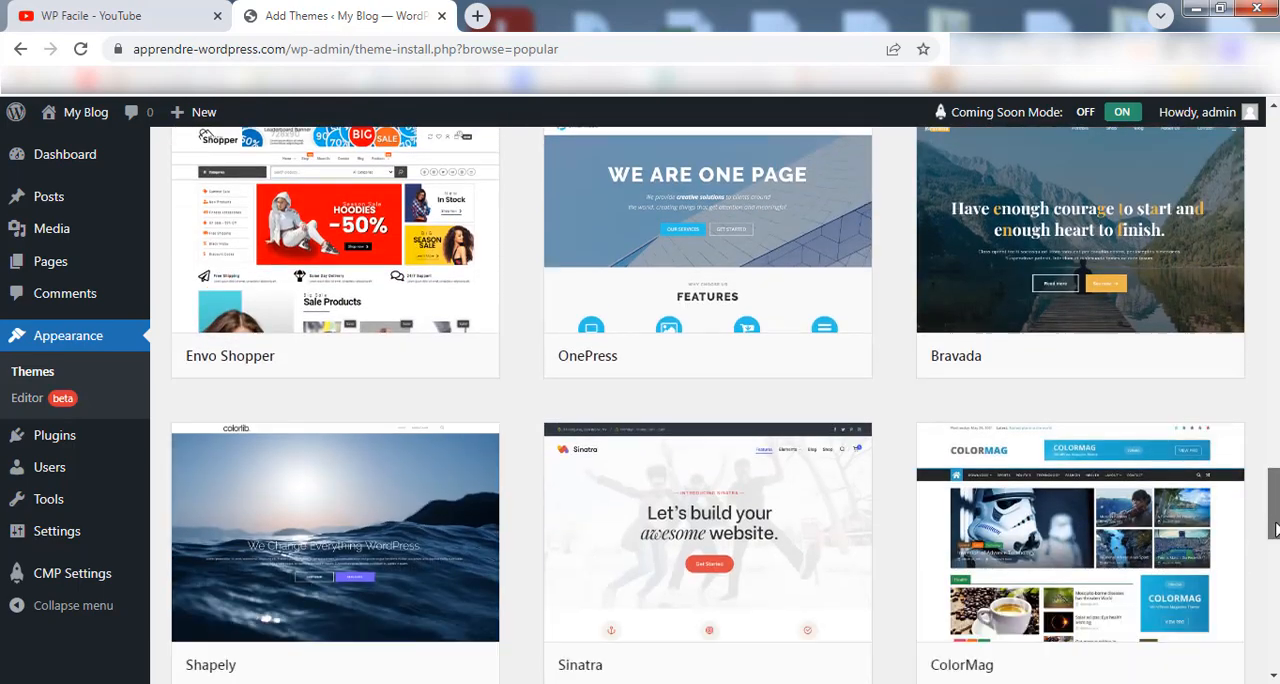
scroll(1274, 530, "up", 20)
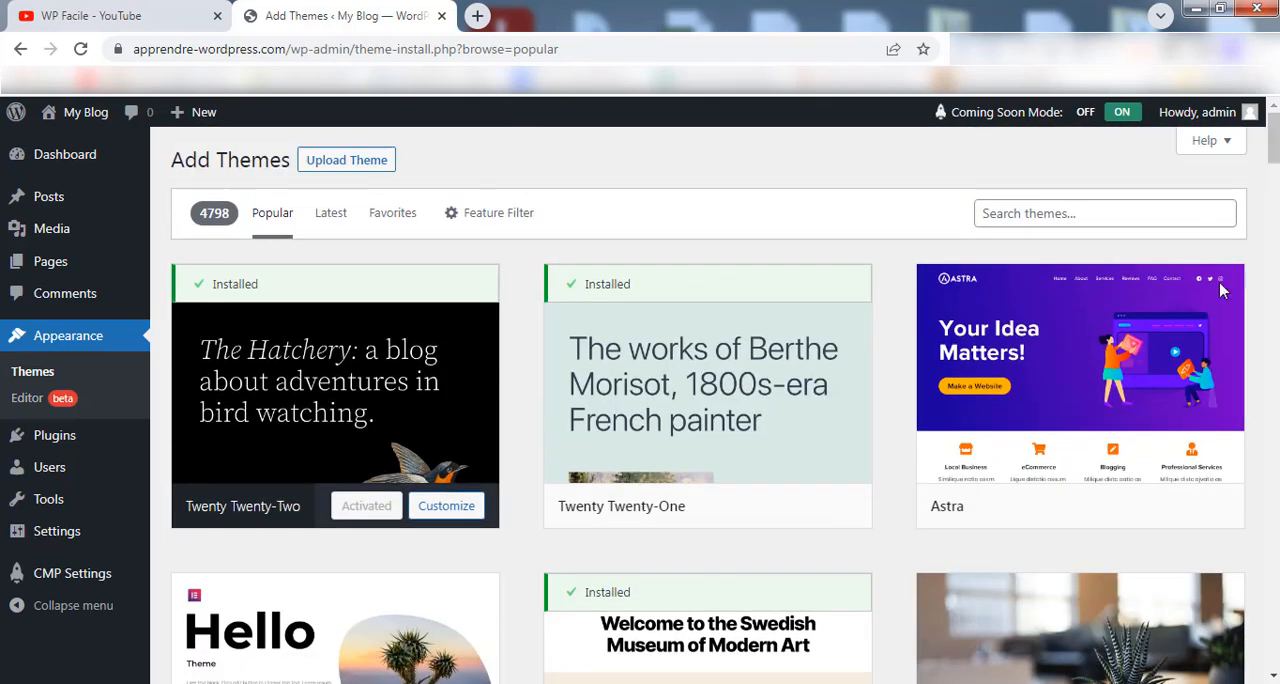
left_click(1074, 212)
type("astra")
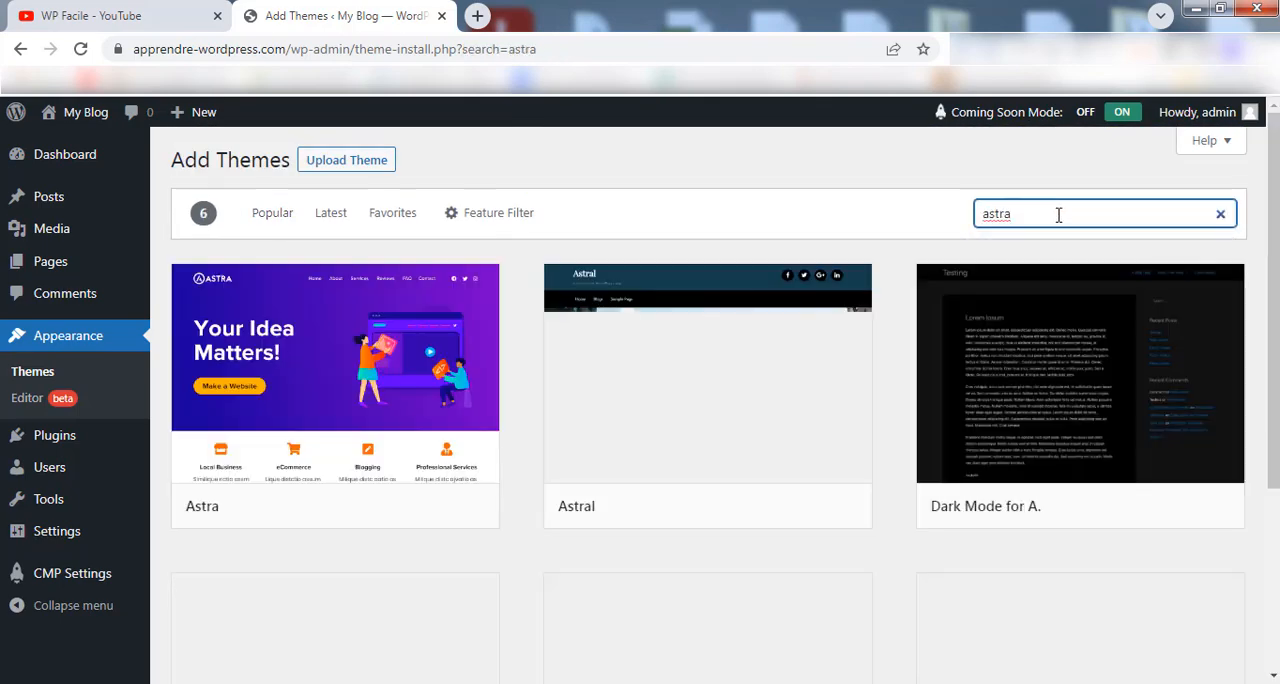
Install the Astra theme and activate it on the site.
mouse_move(305, 322)
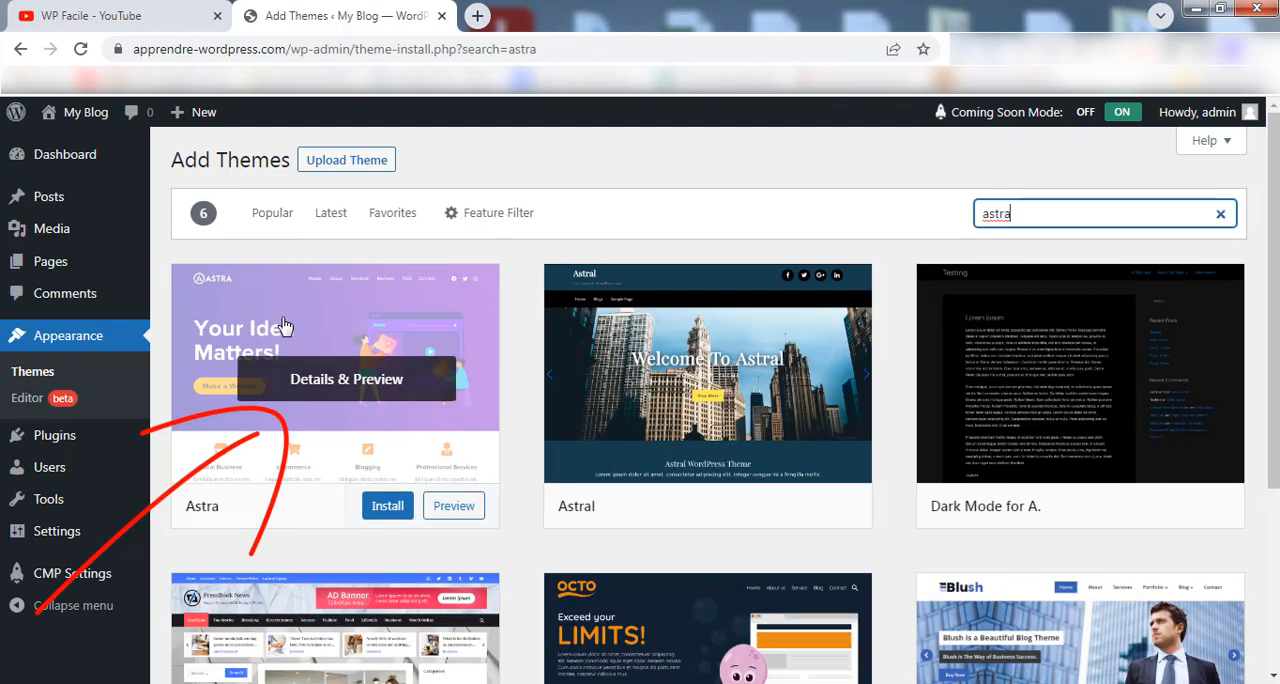
left_click(386, 508)
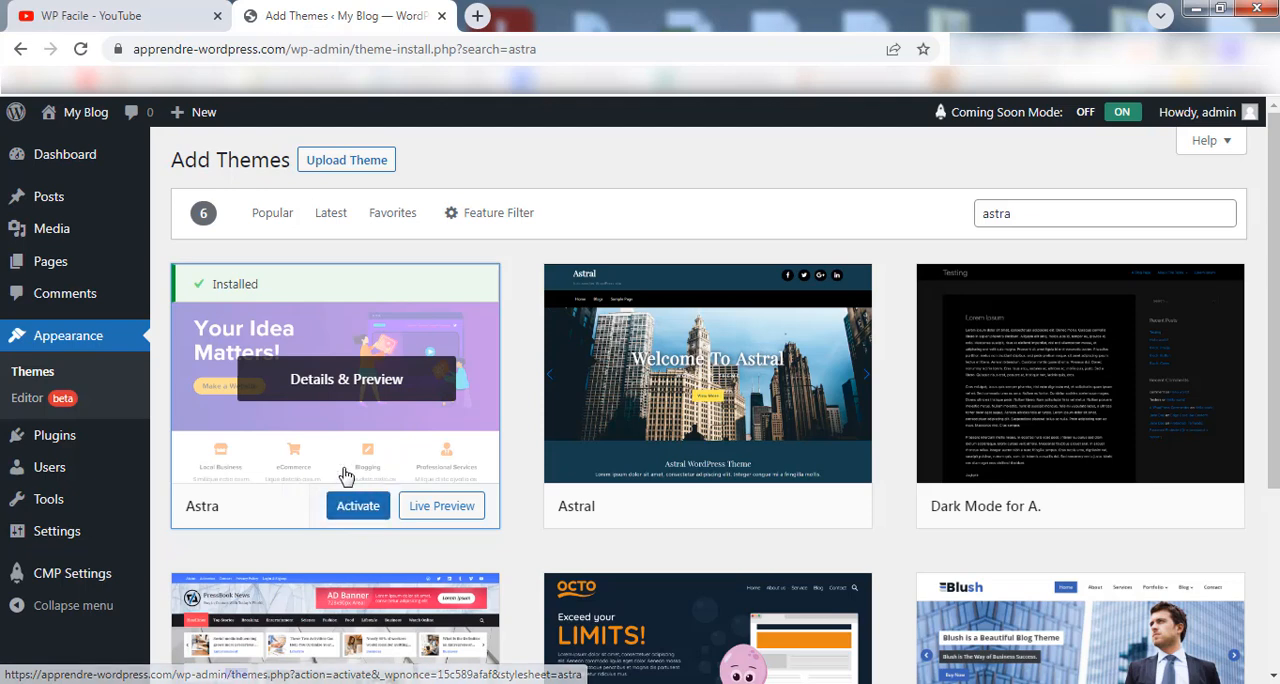
left_click(368, 510)
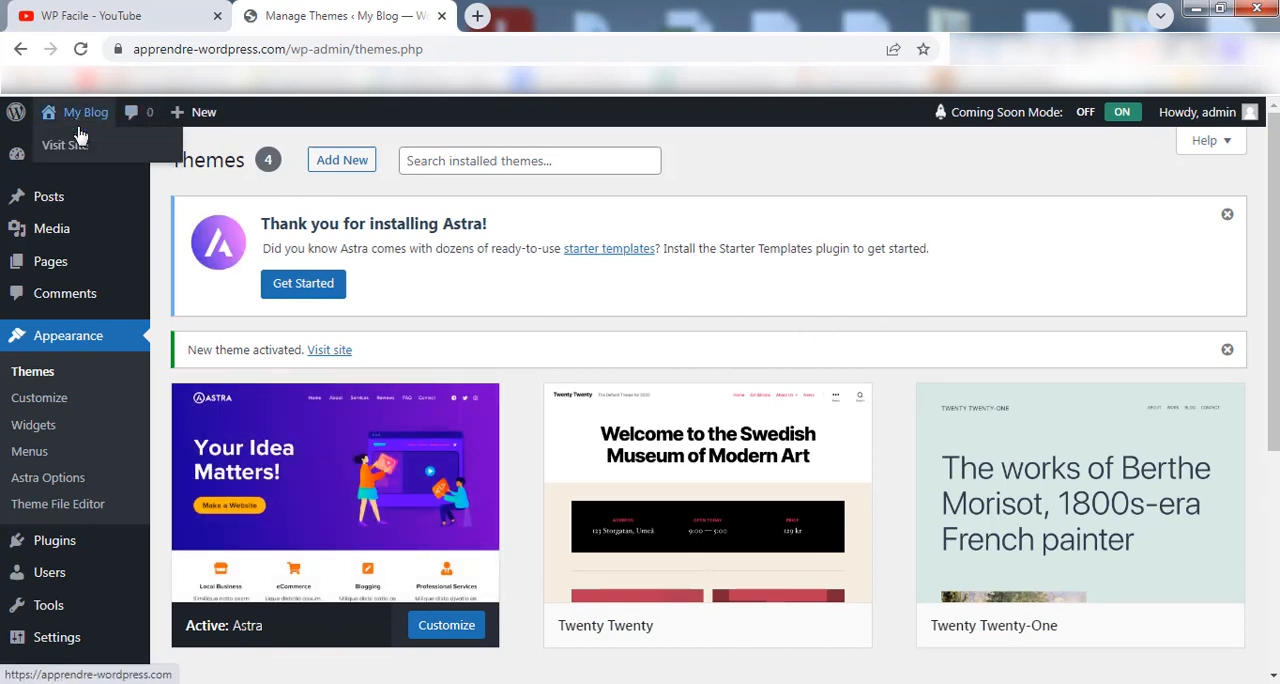
Open the site's front page in a new browser tab and check its appearance with the Astra theme.
right_click(82, 145)
left_click(140, 157)
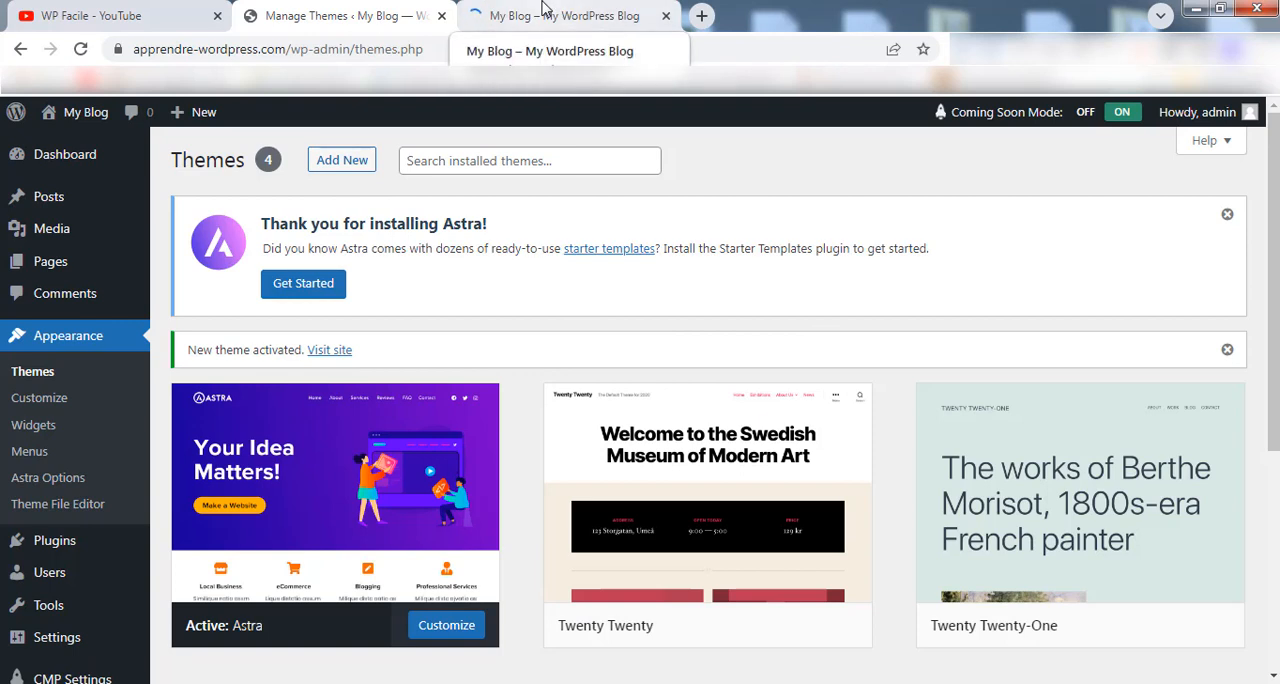
left_click(543, 10)
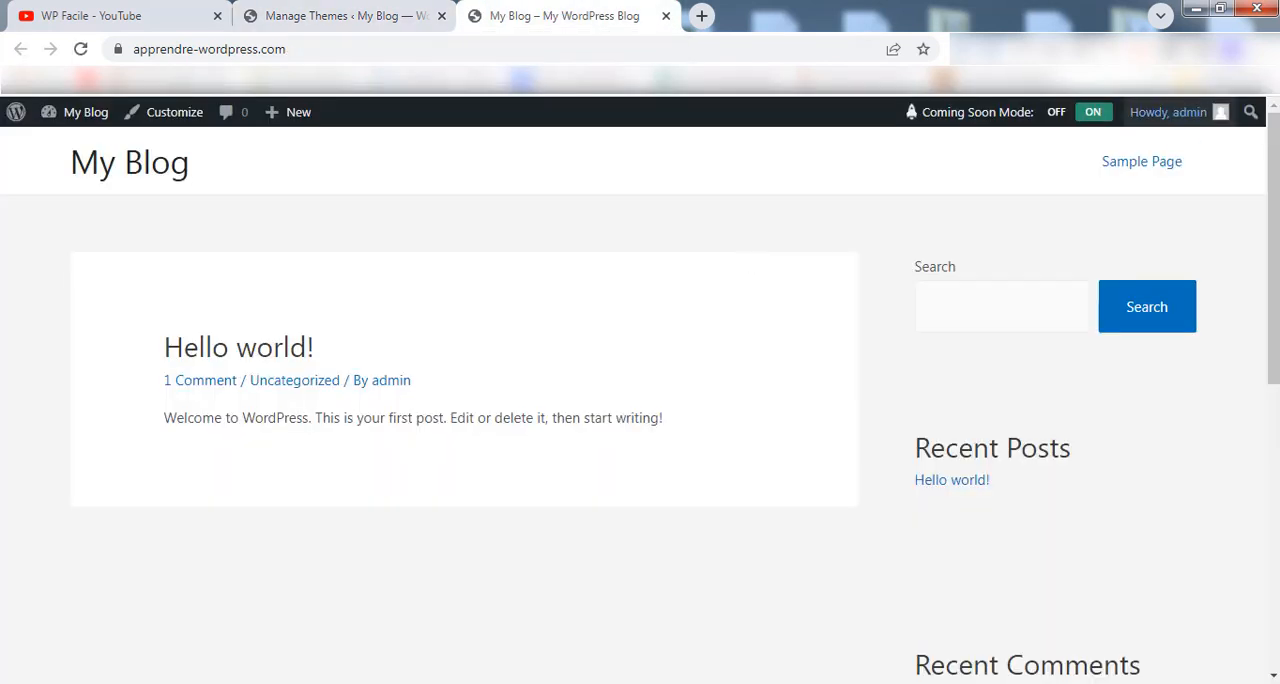
left_click_drag(1274, 180, 1276, 228)
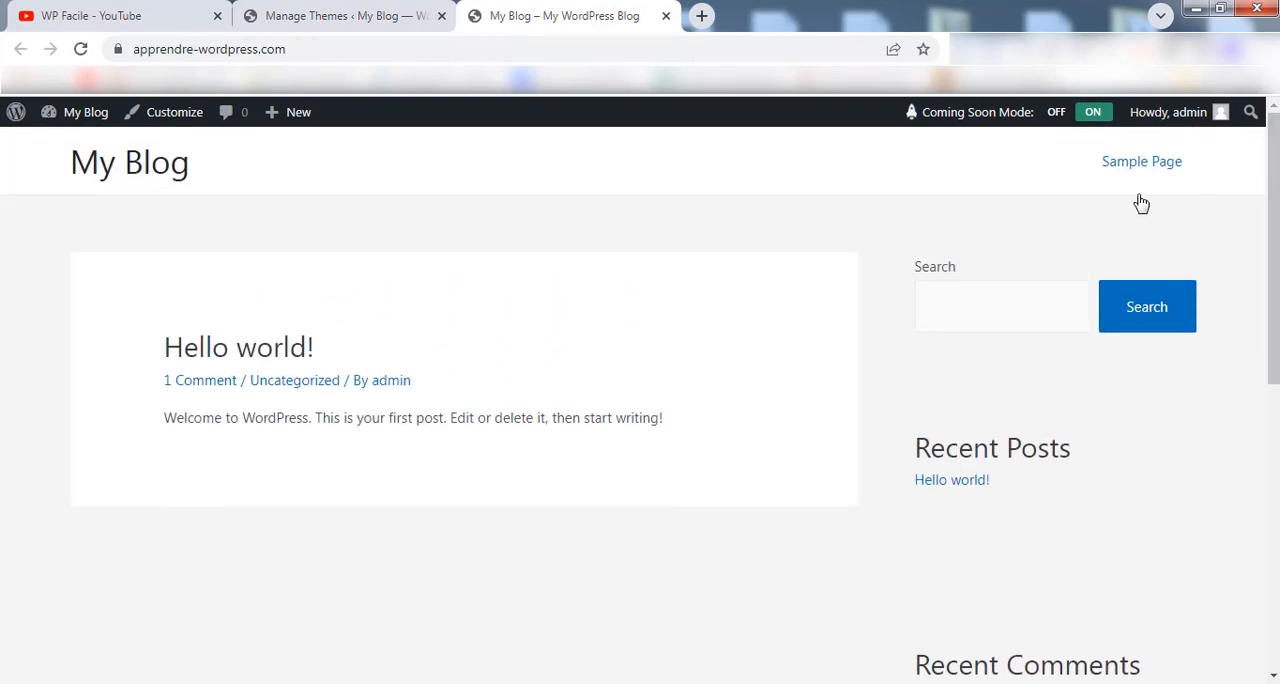
Return to the theme manager, start Astra's Starter Templates website setup and choose Elementor as the page builder.
left_click(354, 16)
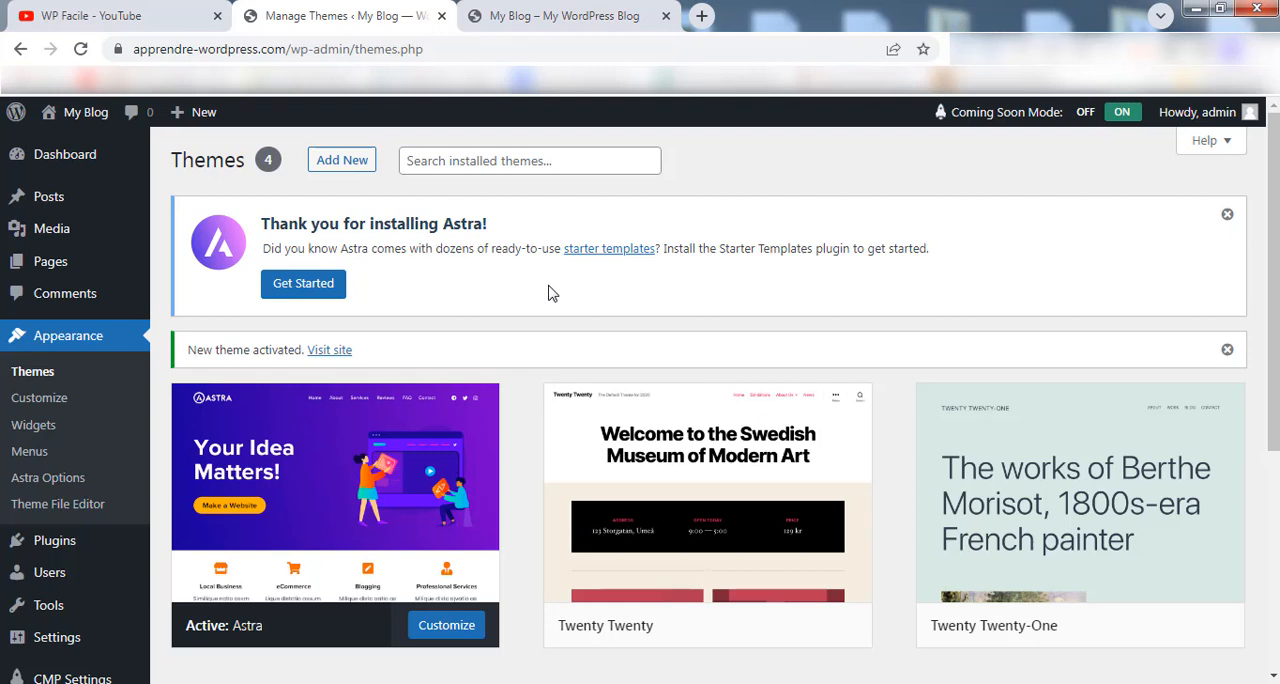
left_click(318, 285)
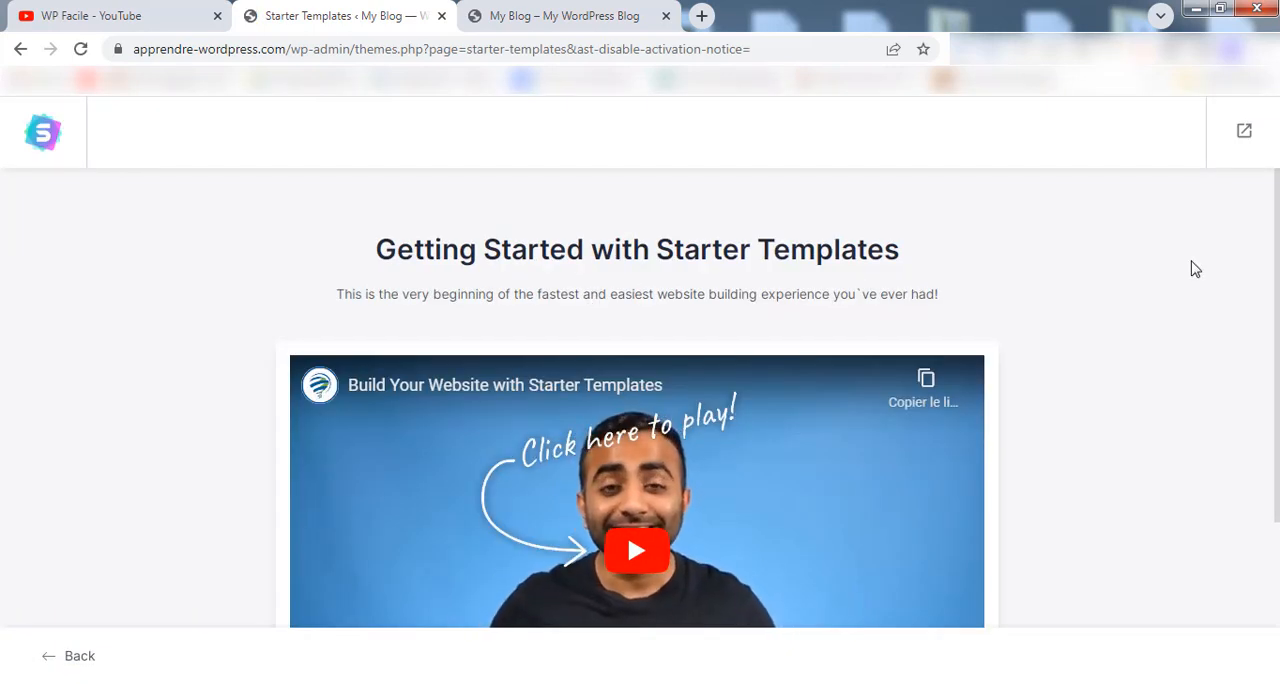
left_click_drag(1277, 210, 1278, 373)
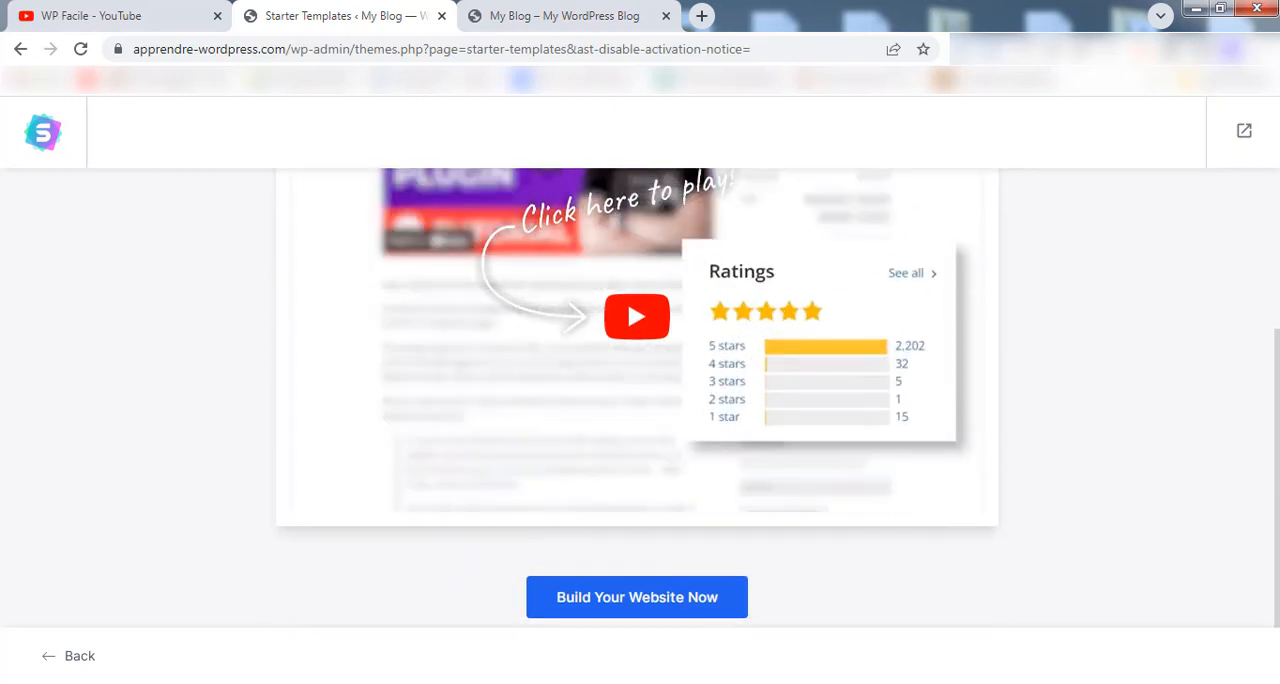
left_click(598, 606)
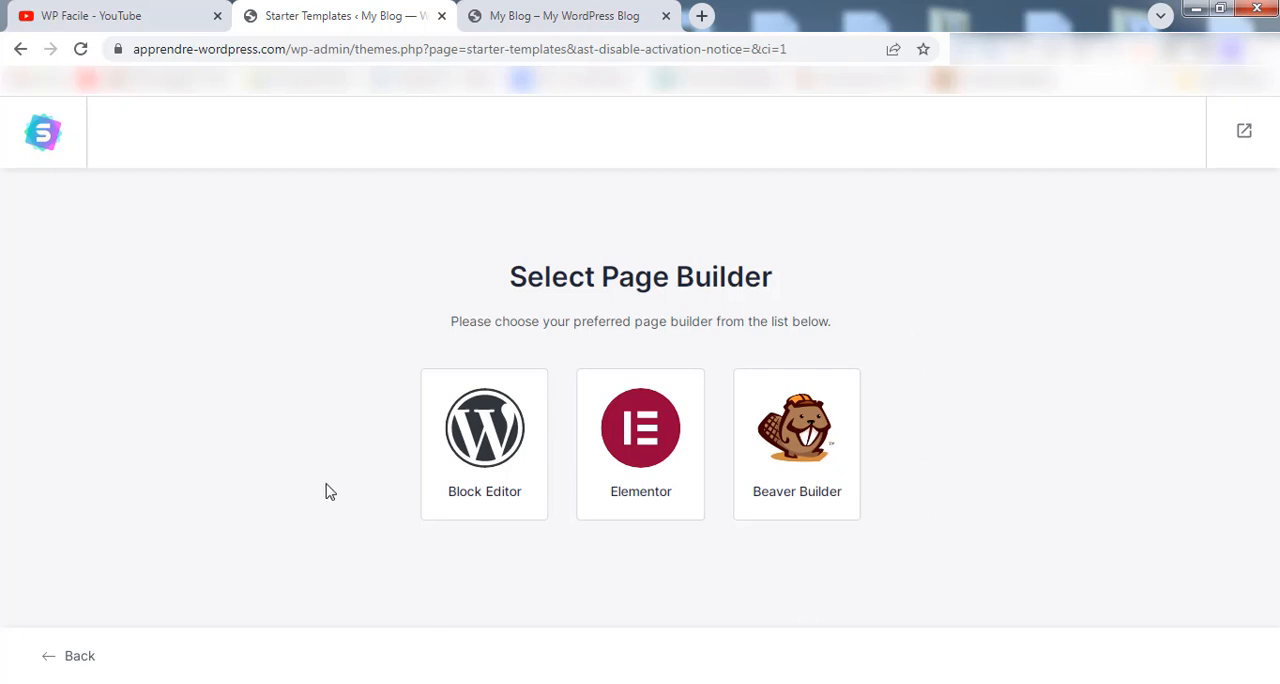
left_click(646, 440)
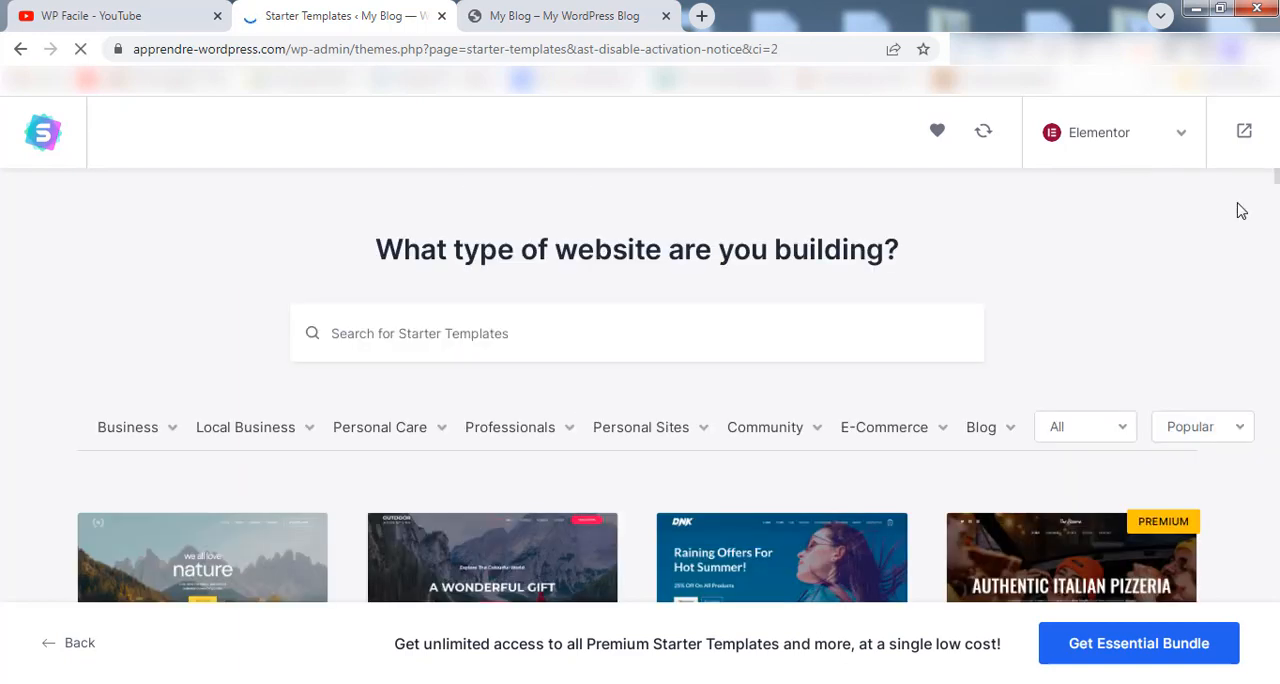
Browse the gallery of Elementor starter templates to see the available designs for different kinds of websites.
scroll(1243, 230, "down", 3)
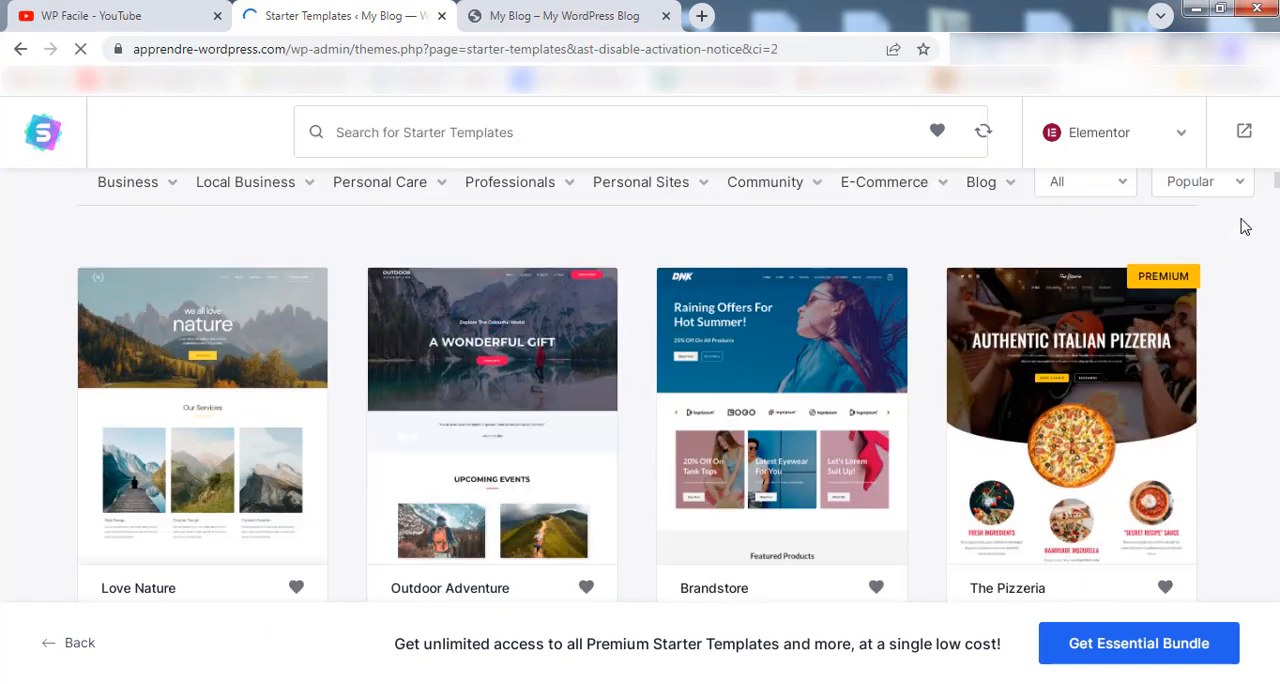
scroll(1245, 220, "down", 1)
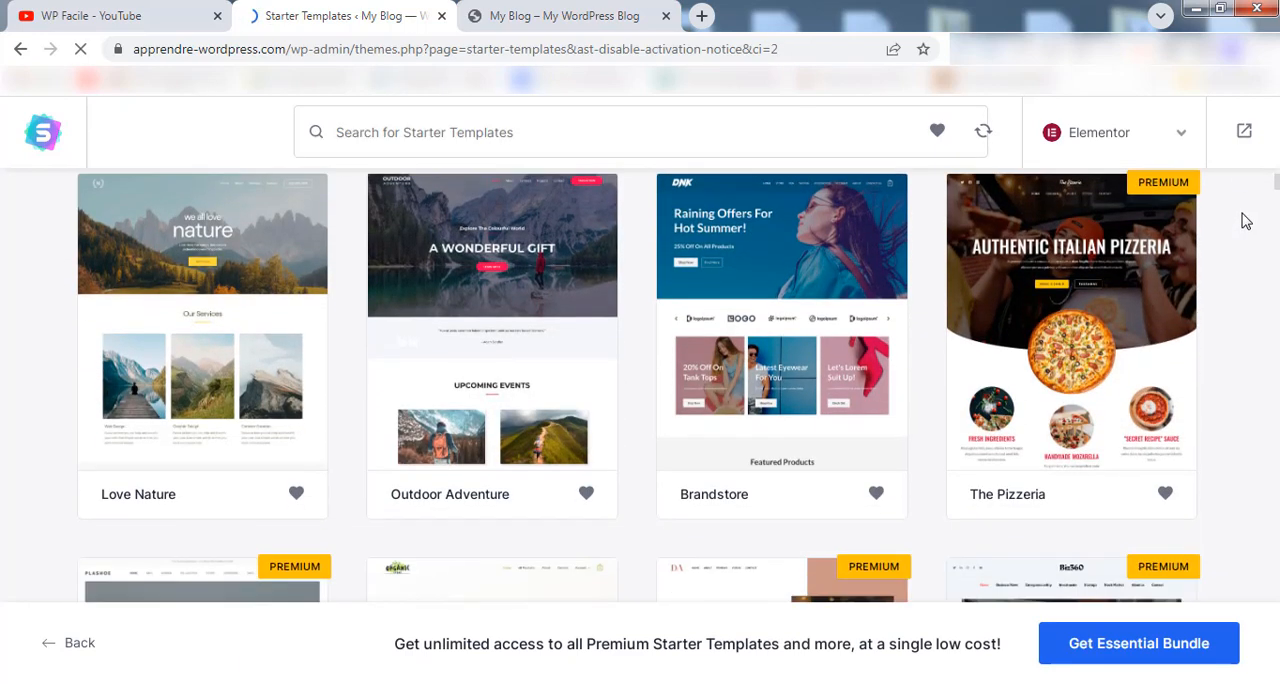
scroll(1245, 220, "down", 2)
scroll(1245, 220, "down", 1)
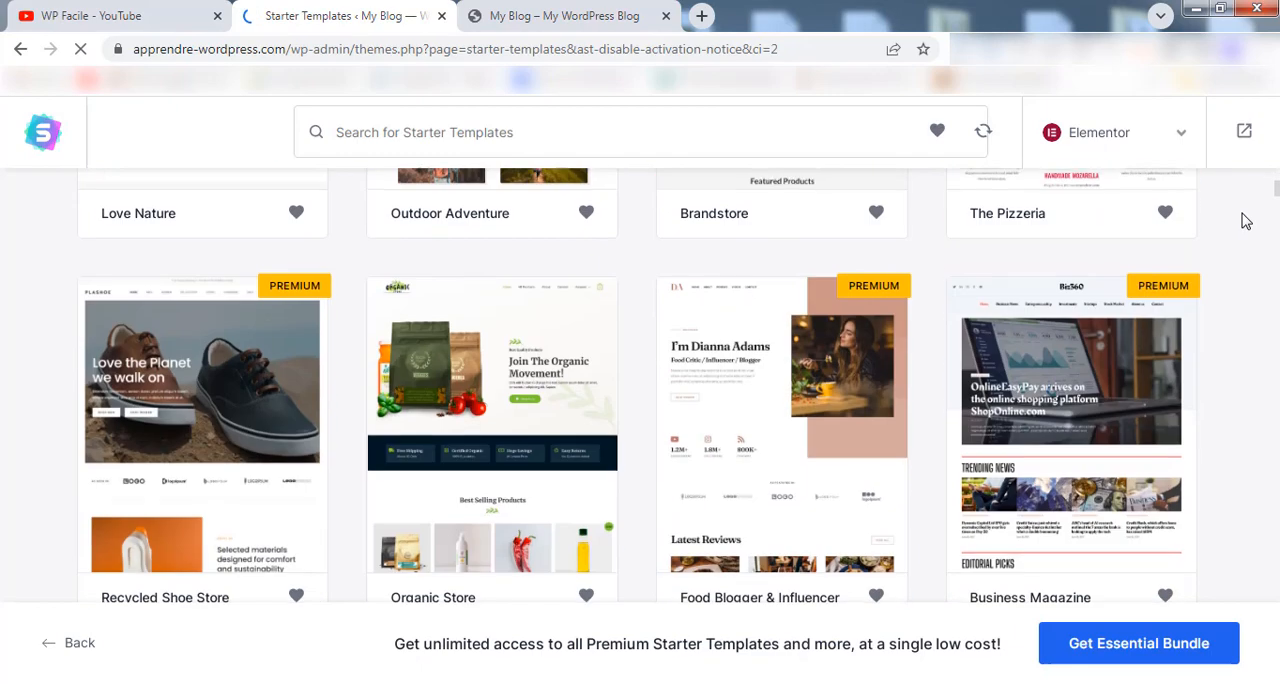
scroll(1245, 220, "down", 2)
scroll(1245, 220, "down", 4)
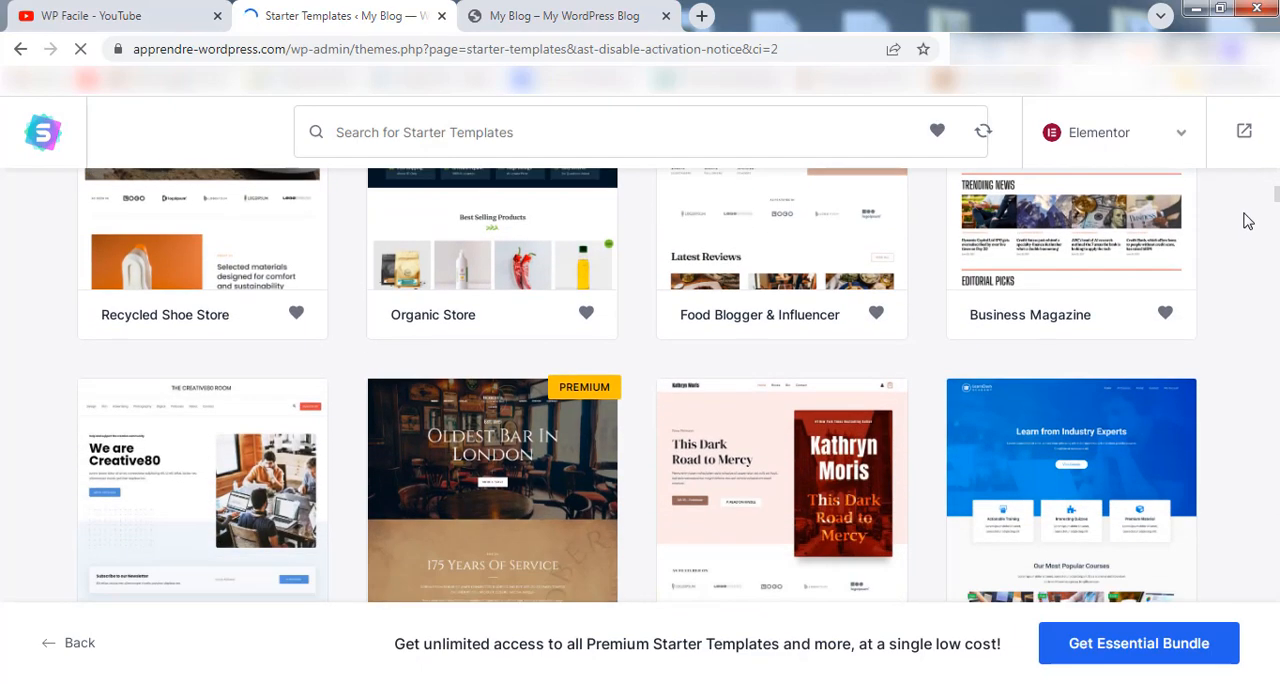
scroll(1247, 220, "down", 3)
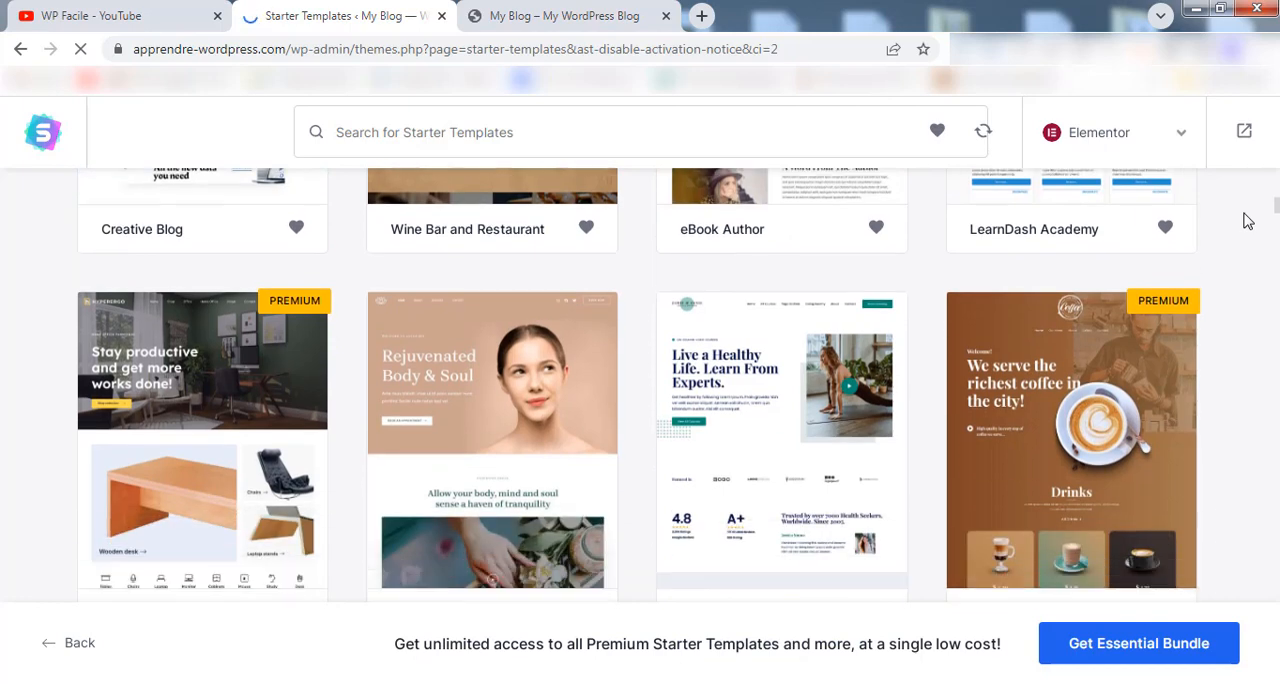
scroll(1247, 220, "down", 5)
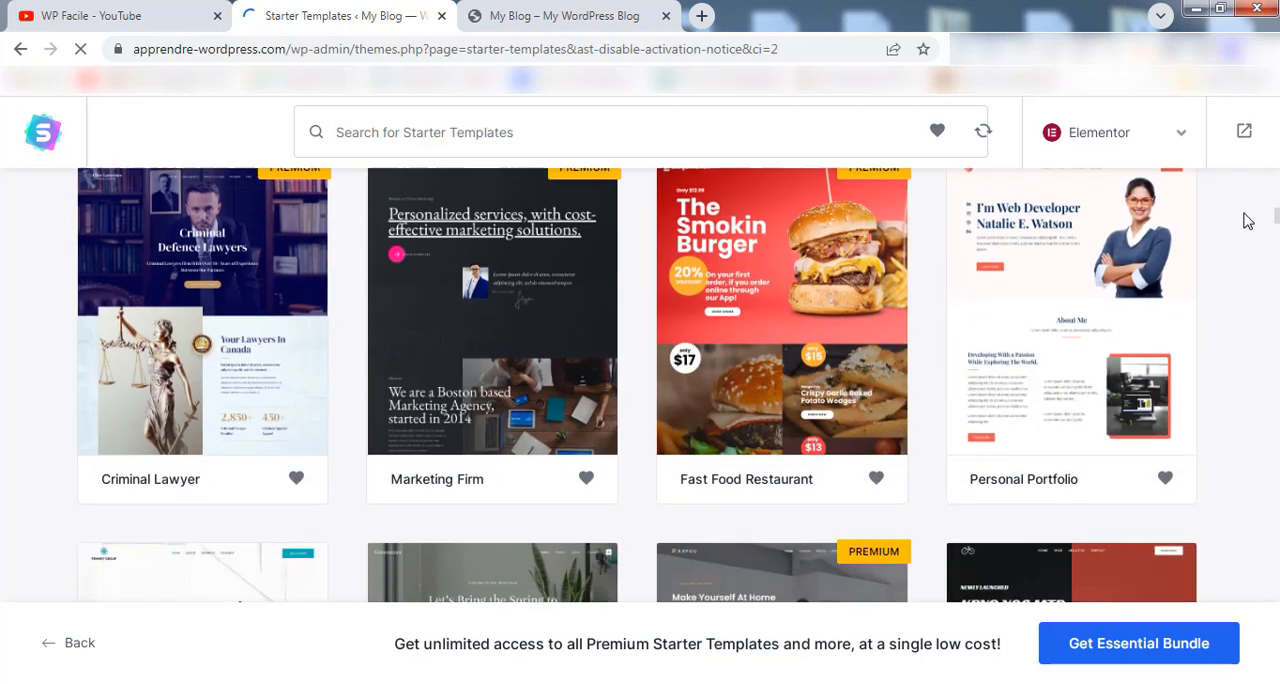
scroll(1247, 220, "down", 3)
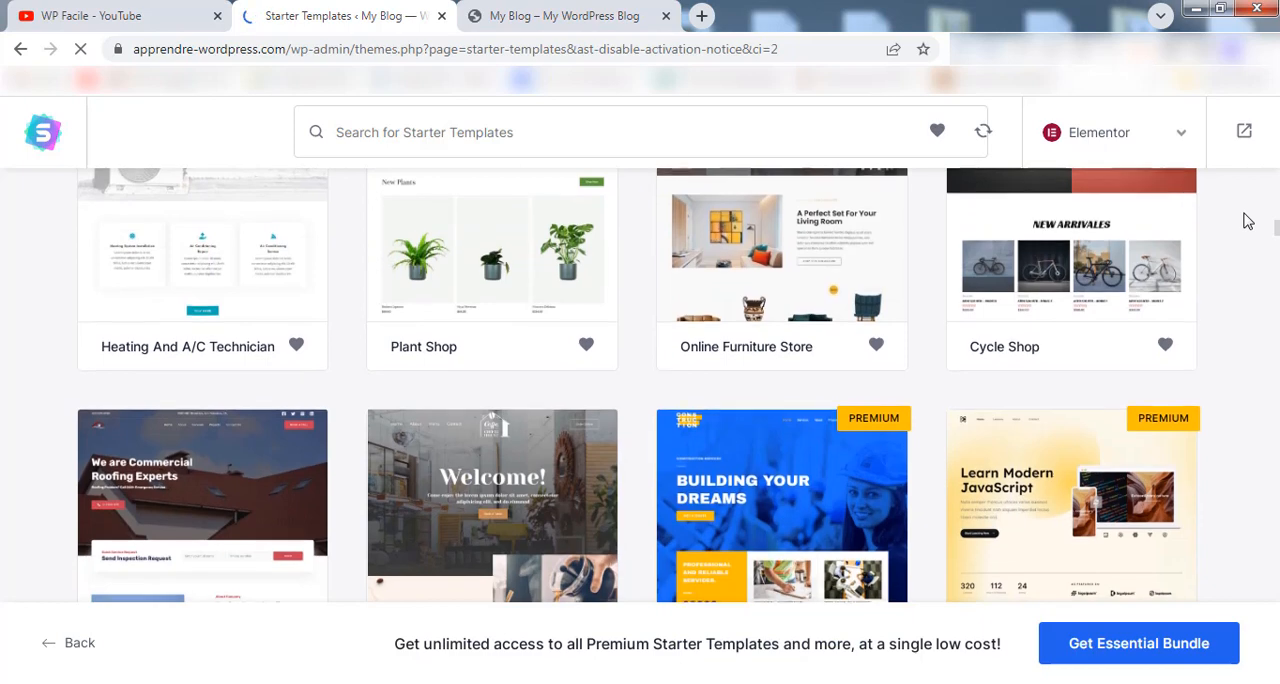
scroll(1247, 220, "down", 1)
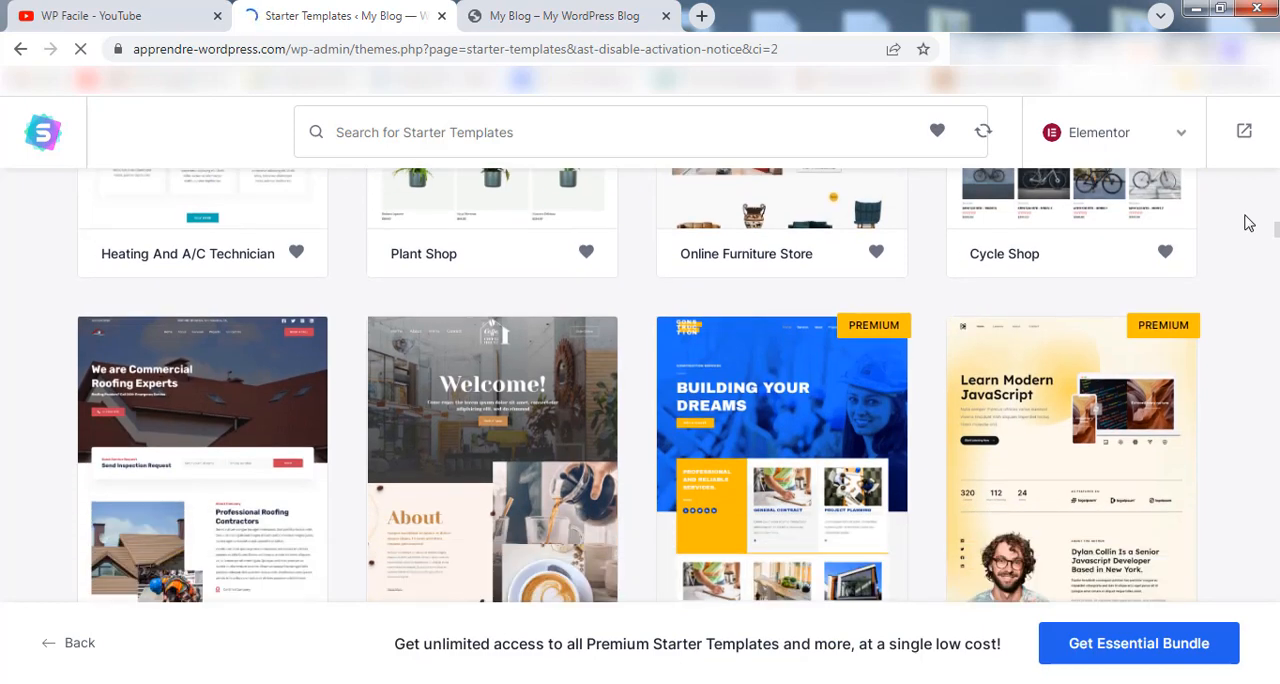
scroll(1247, 222, "down", 1)
scroll(1247, 224, "down", 2)
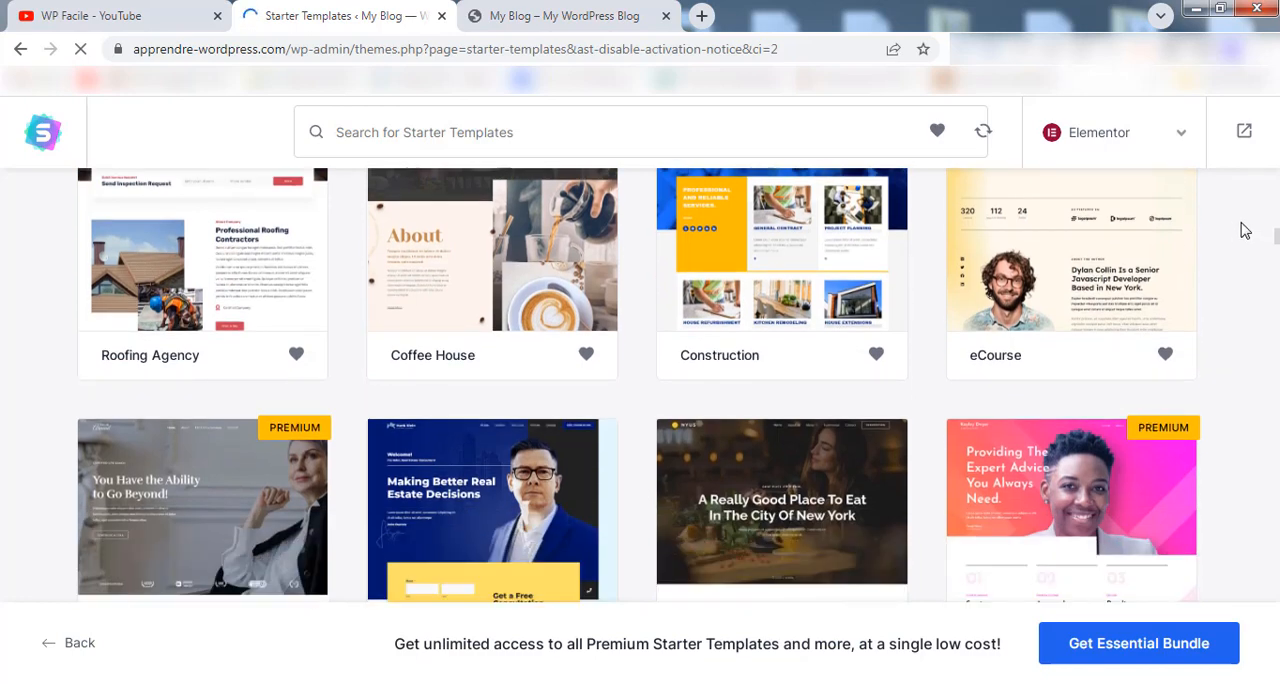
scroll(1245, 230, "down", 2)
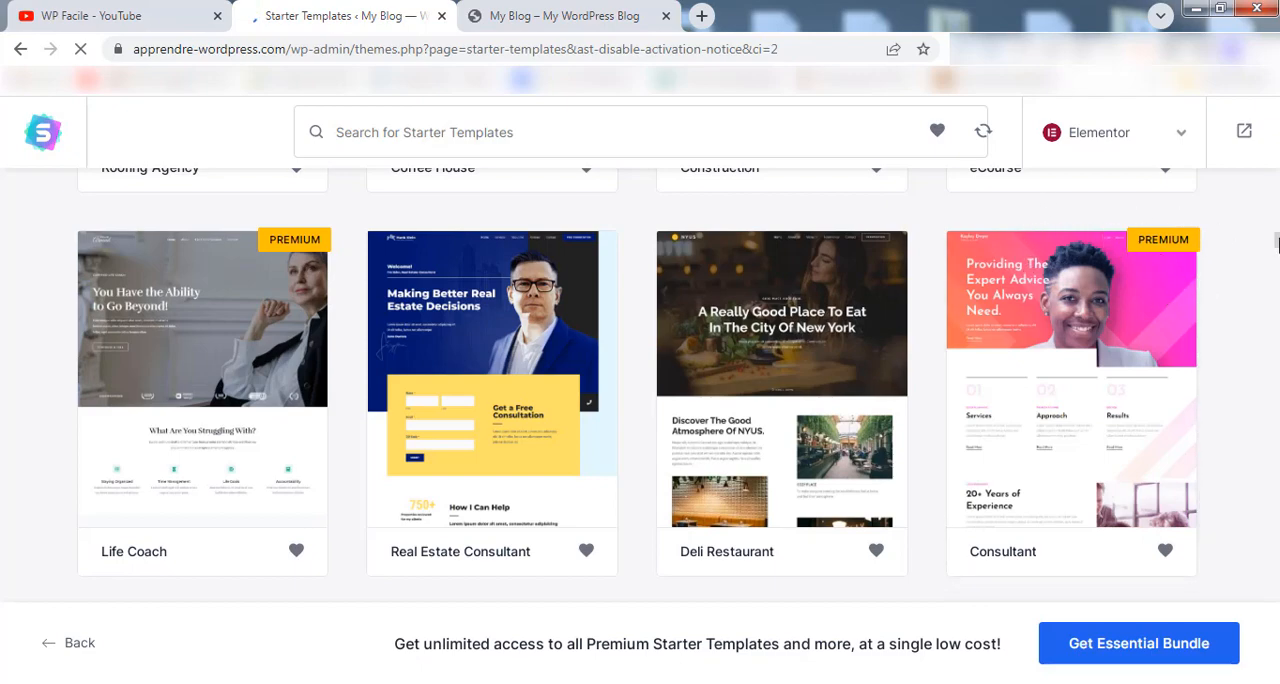
scroll(1277, 244, "up", 10)
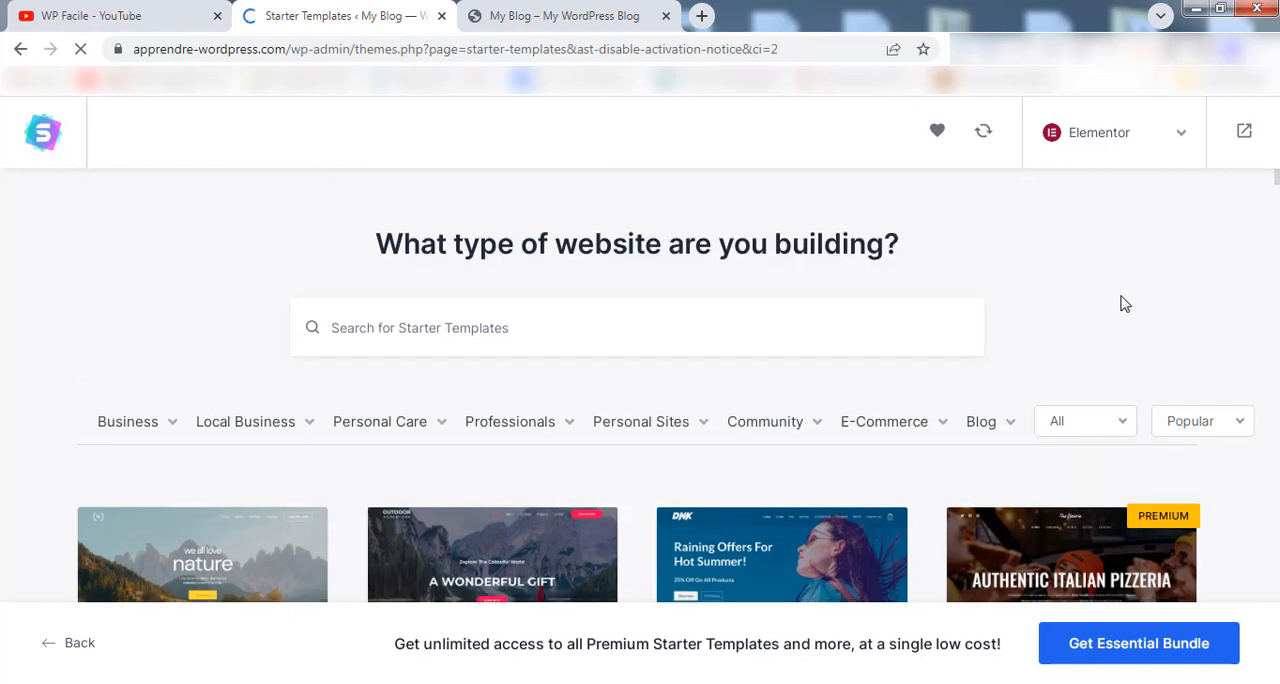
Choose the Brandstore template, skip the logo upload and continue with its default colours and Lato font.
scroll(1125, 304, "down", 3)
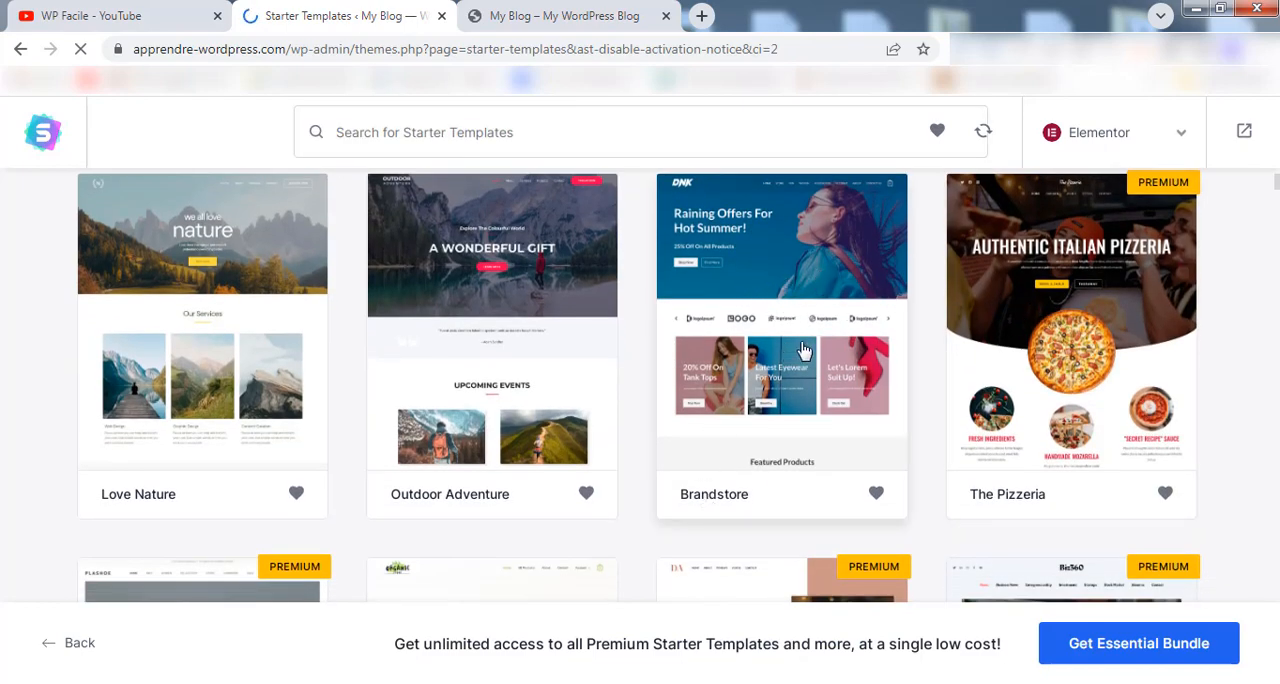
left_click(786, 283)
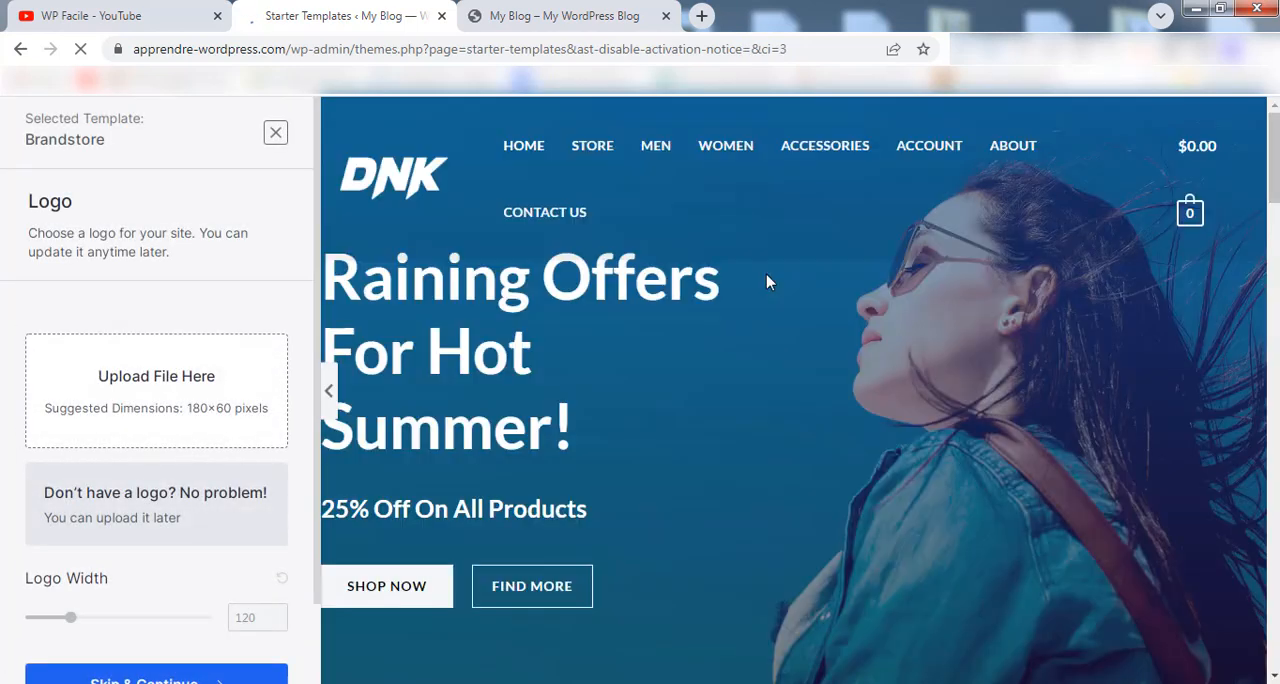
scroll(300, 263, "down", 1)
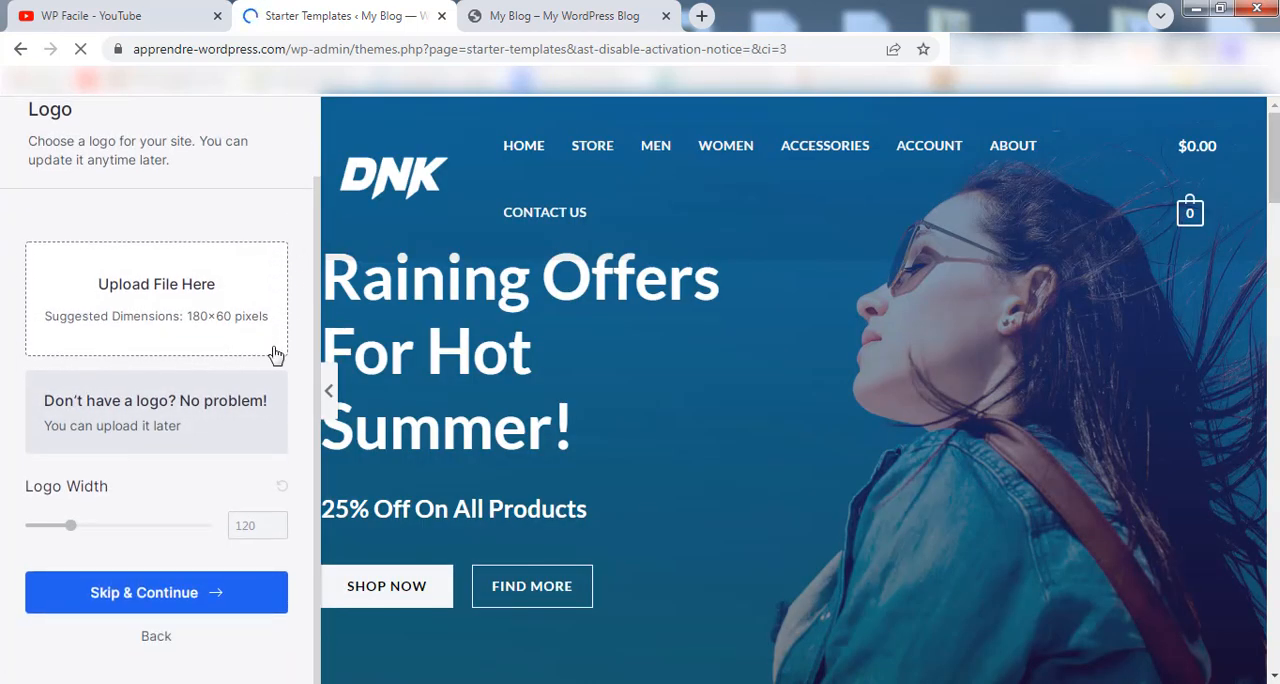
left_click(87, 593)
scroll(223, 355, "down", 3)
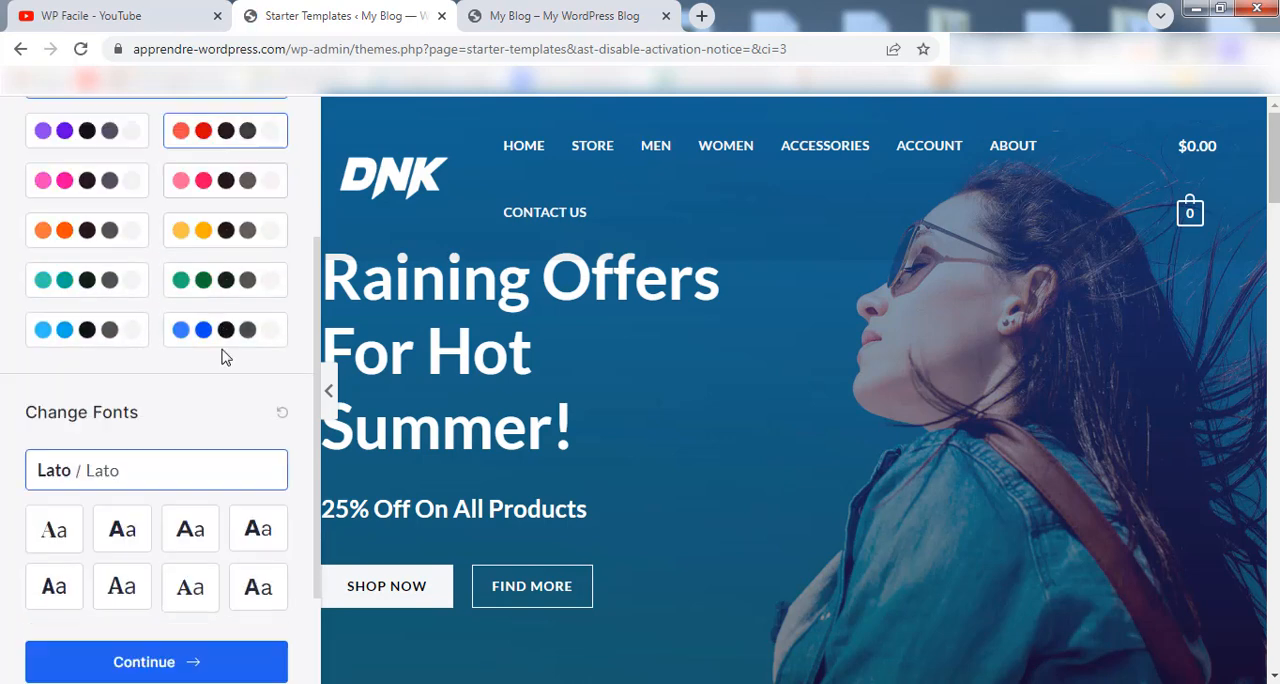
left_click(140, 590)
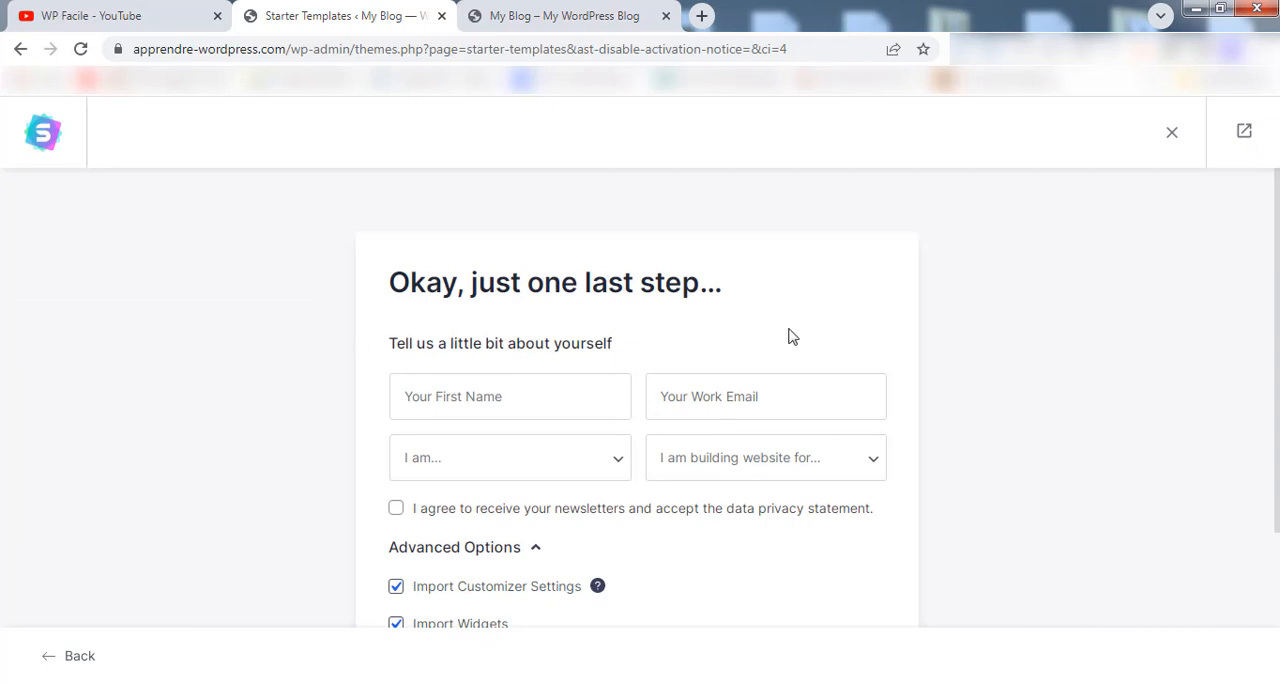
Submit the last setup form with the personal fields empty and all import options enabled to build the website.
scroll(800, 336, "down", 2)
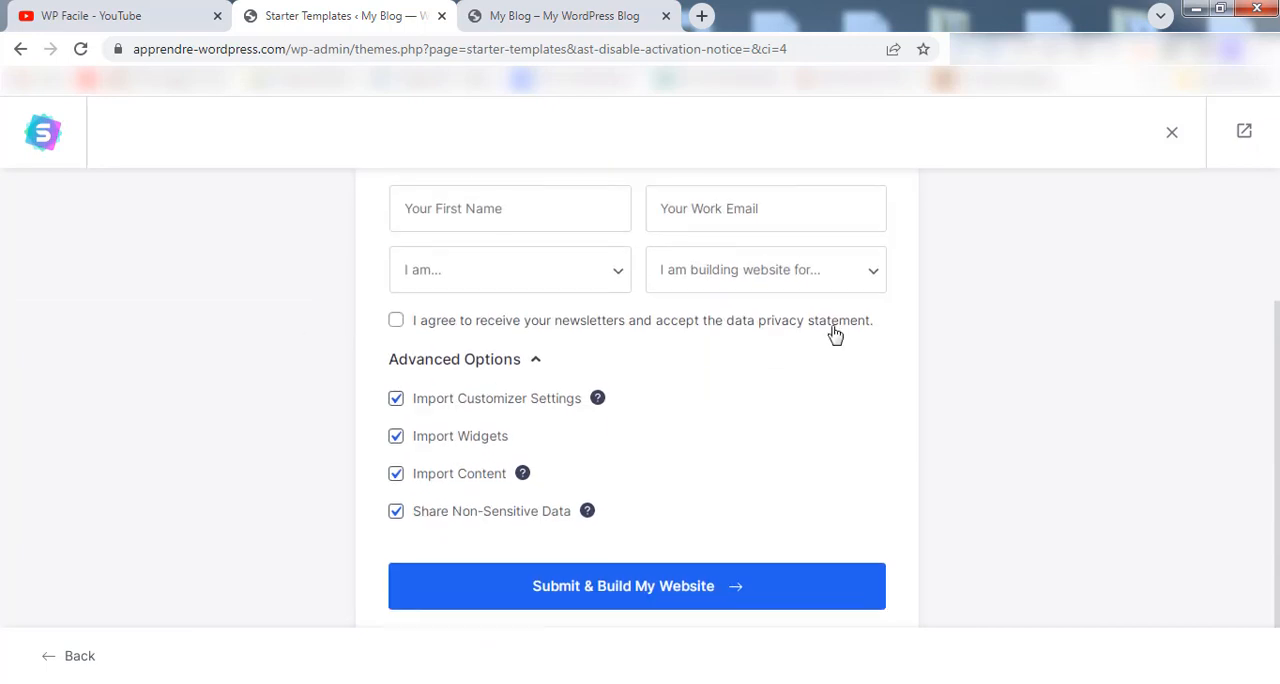
left_click(530, 566)
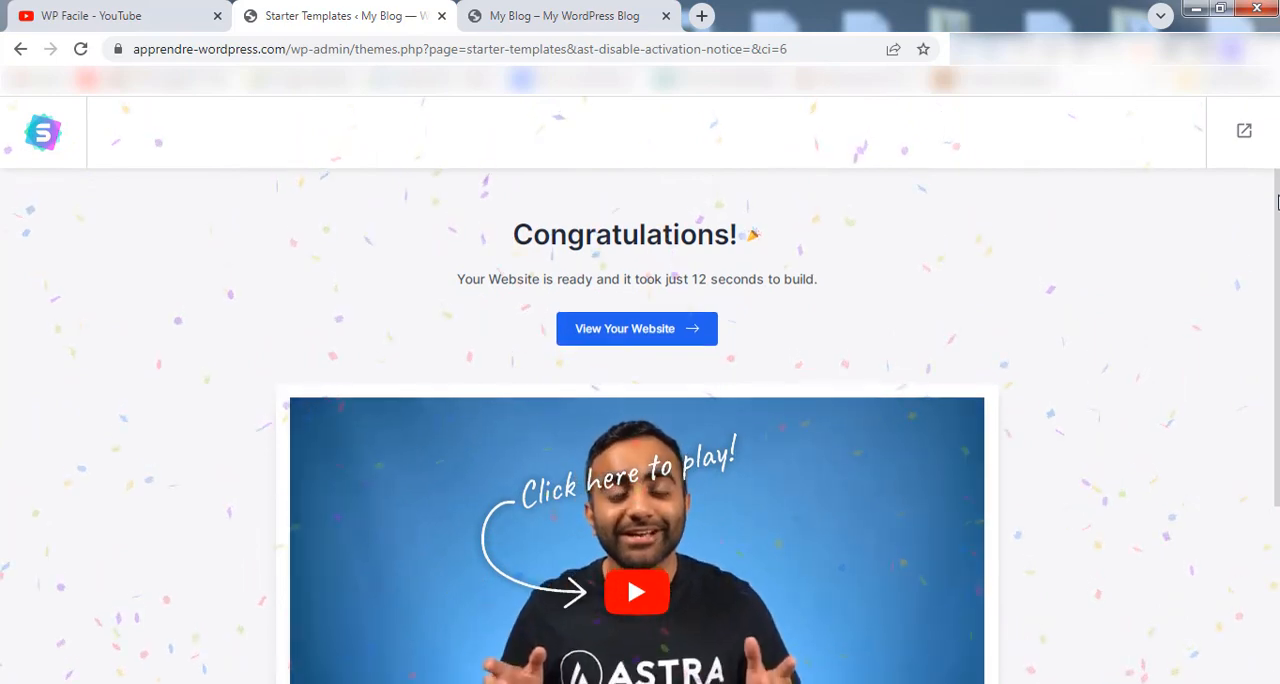
scroll(800, 500, "down", 2)
scroll(790, 585, "up", 1)
scroll(790, 585, "up", 2)
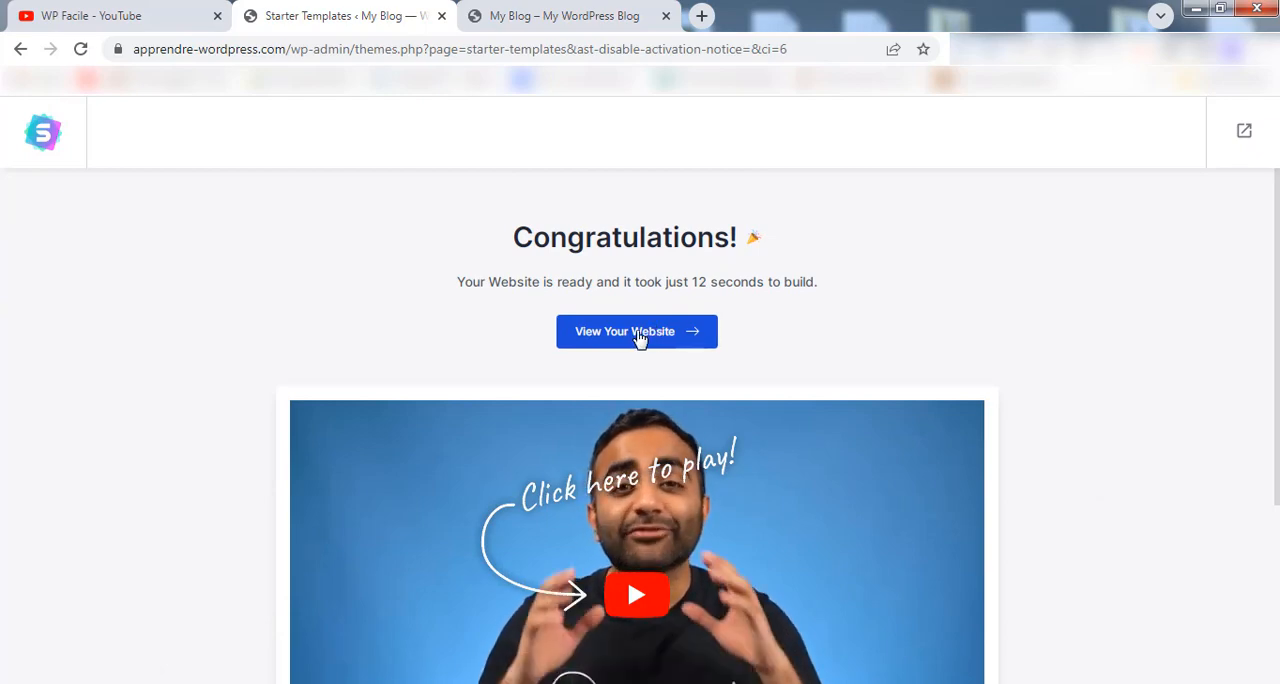
Open the built website and look through its home page, Store page and Men category.
left_click(634, 337)
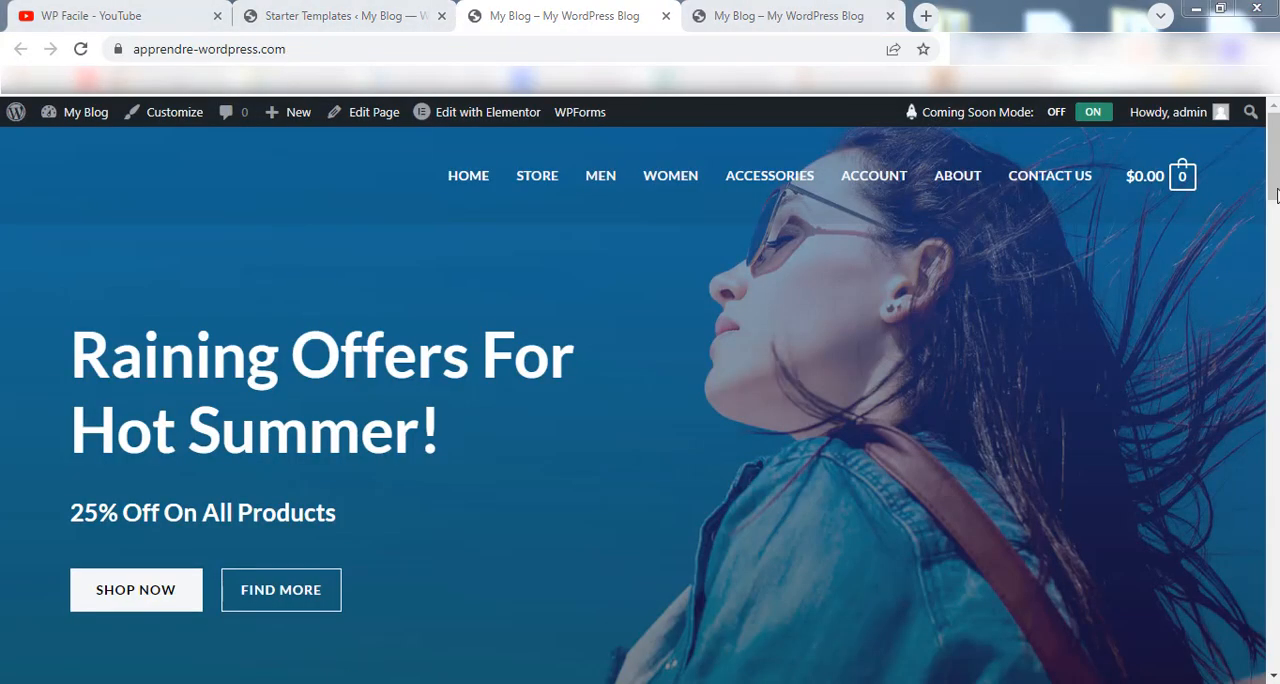
mouse_move(1274, 163)
left_mouse_down()
mouse_move(1274, 623)
mouse_move(1274, 163)
left_mouse_up()
left_click(529, 182)
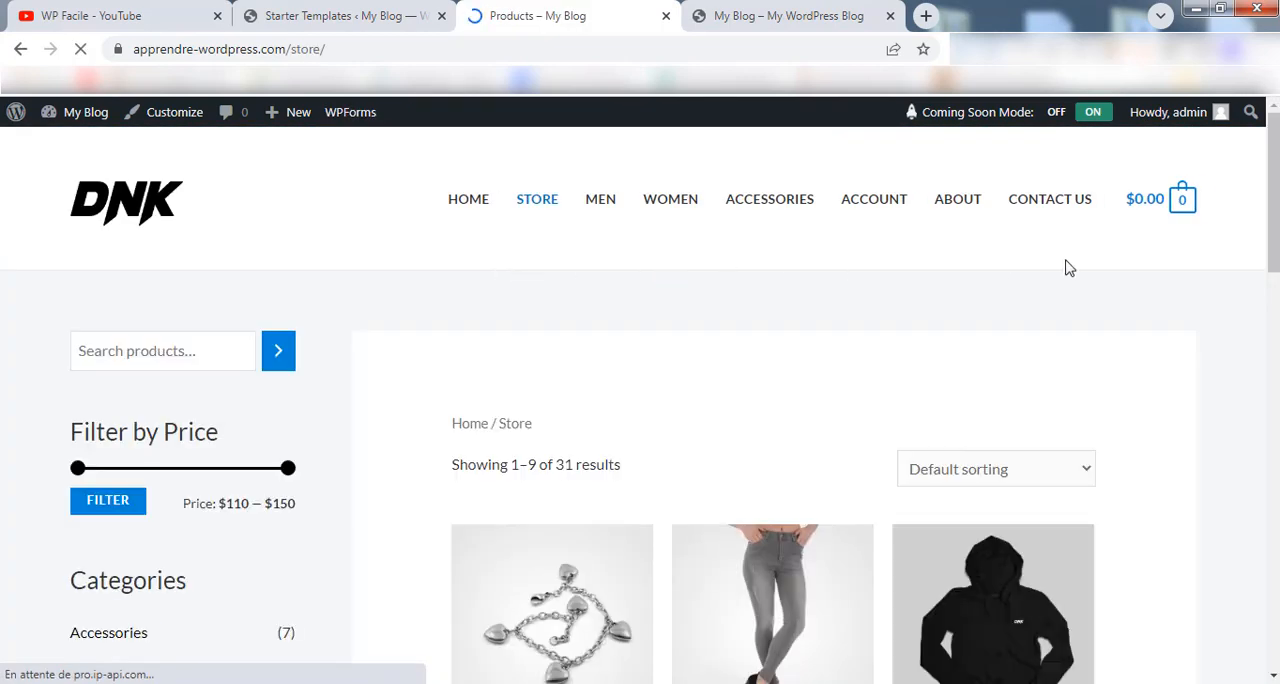
mouse_move(1274, 140)
left_mouse_down()
mouse_move(1276, 558)
mouse_move(1273, 152)
left_mouse_up()
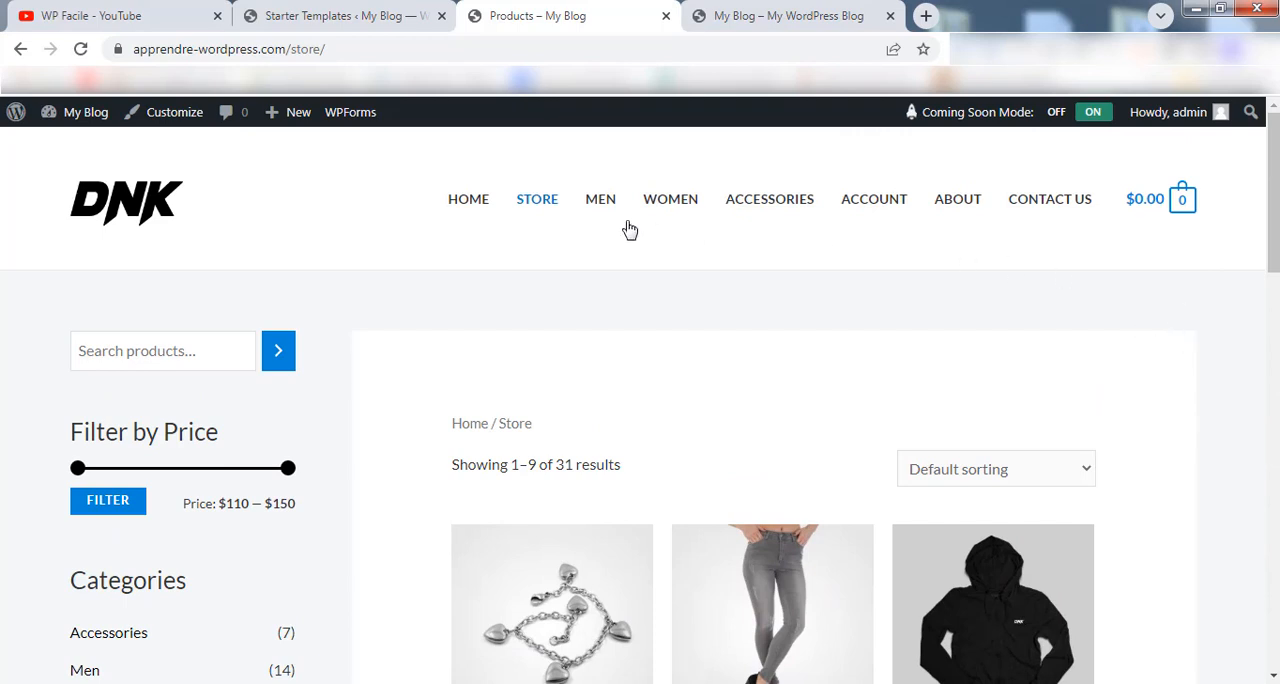
left_click(596, 206)
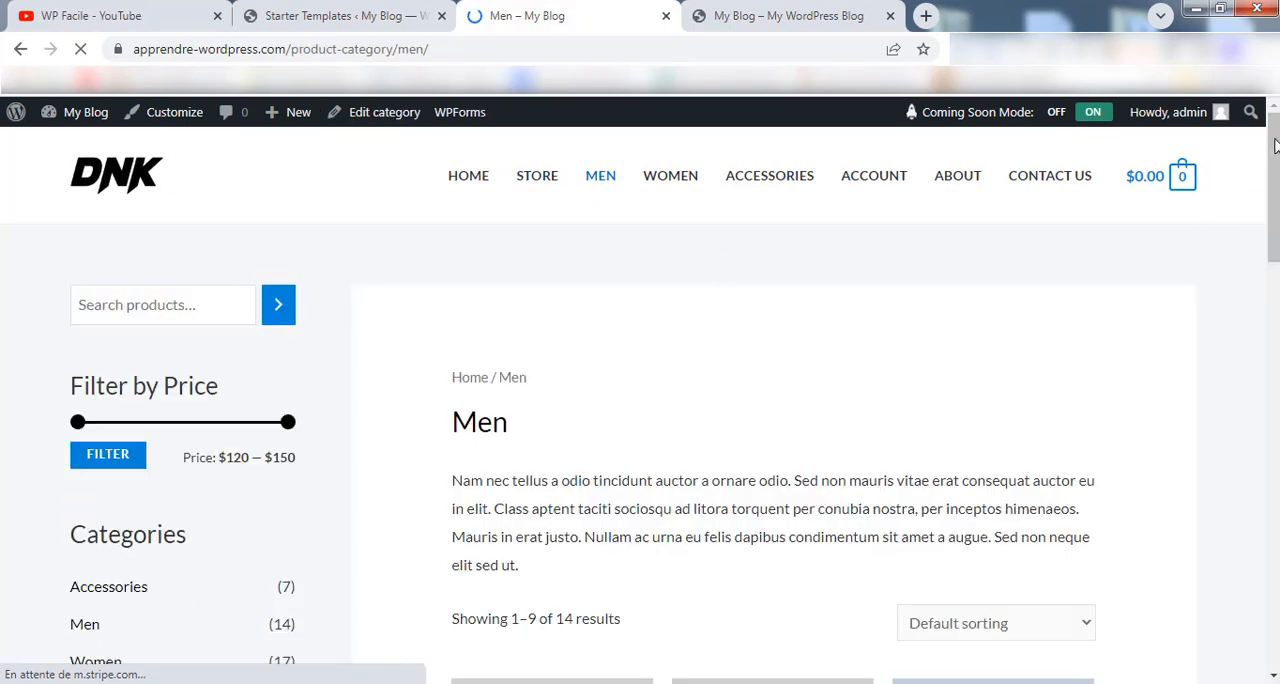
left_click_drag(1275, 146, 1249, 131)
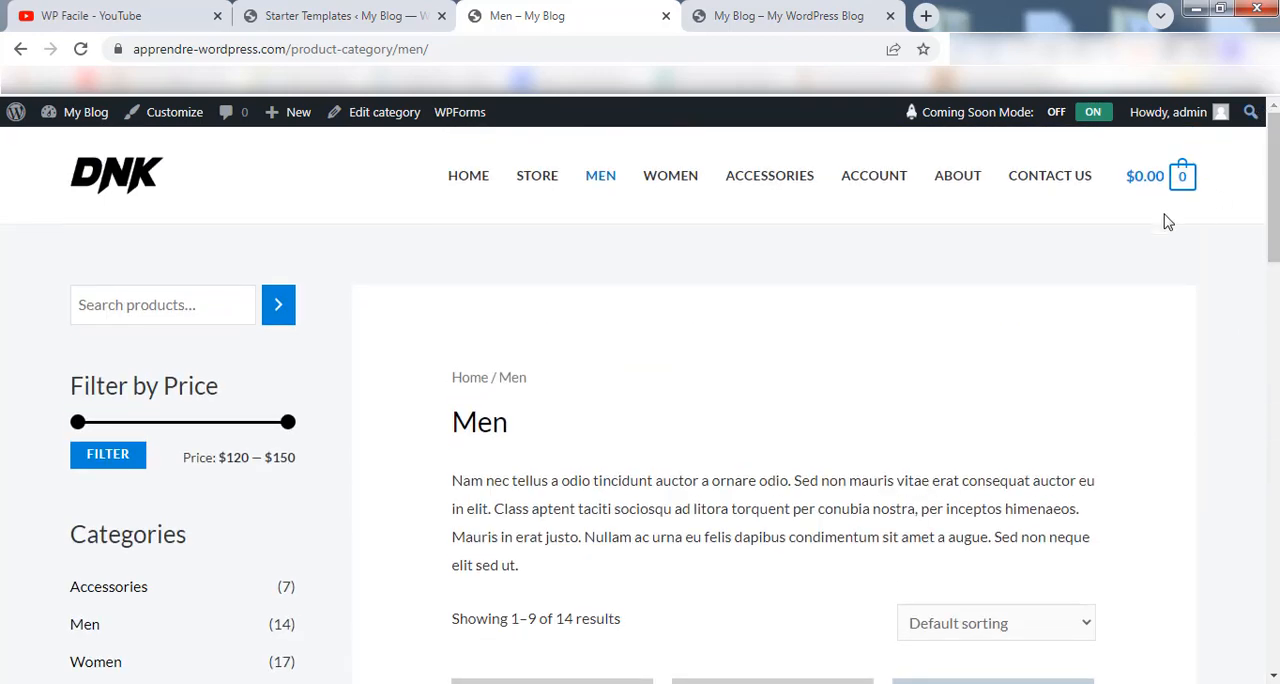
Review the site's Account and About pages.
left_click(873, 184)
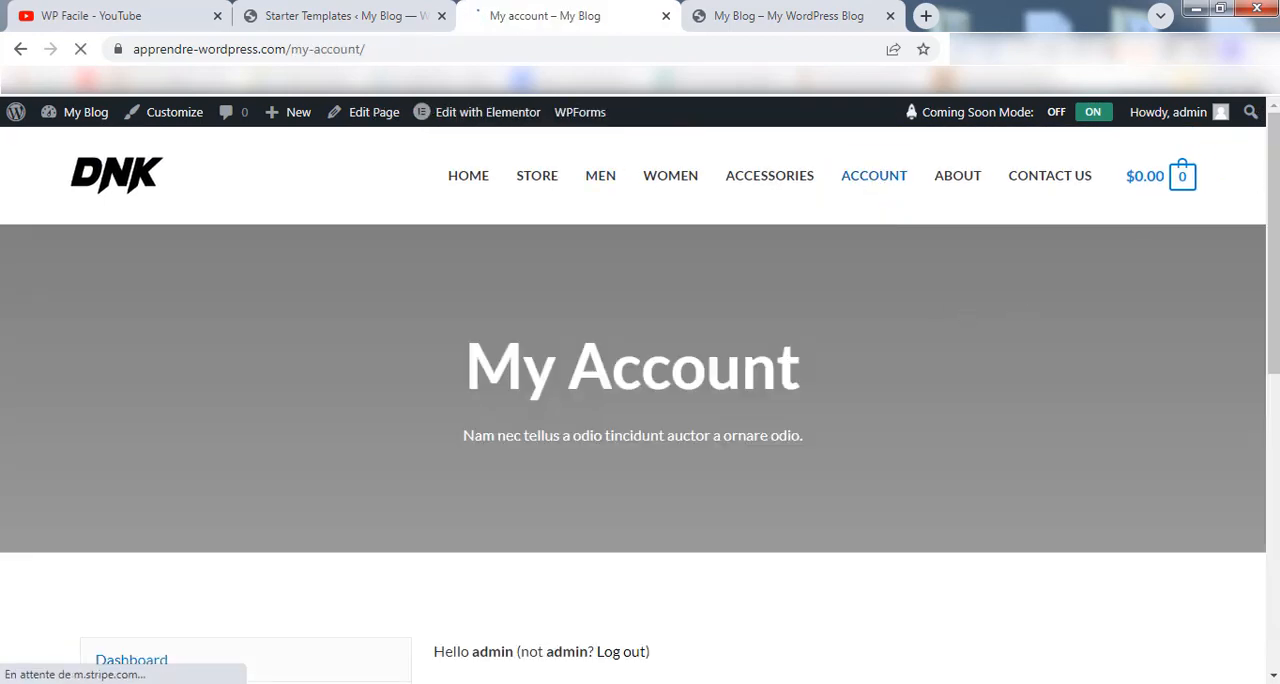
left_click_drag(1270, 264, 1277, 347)
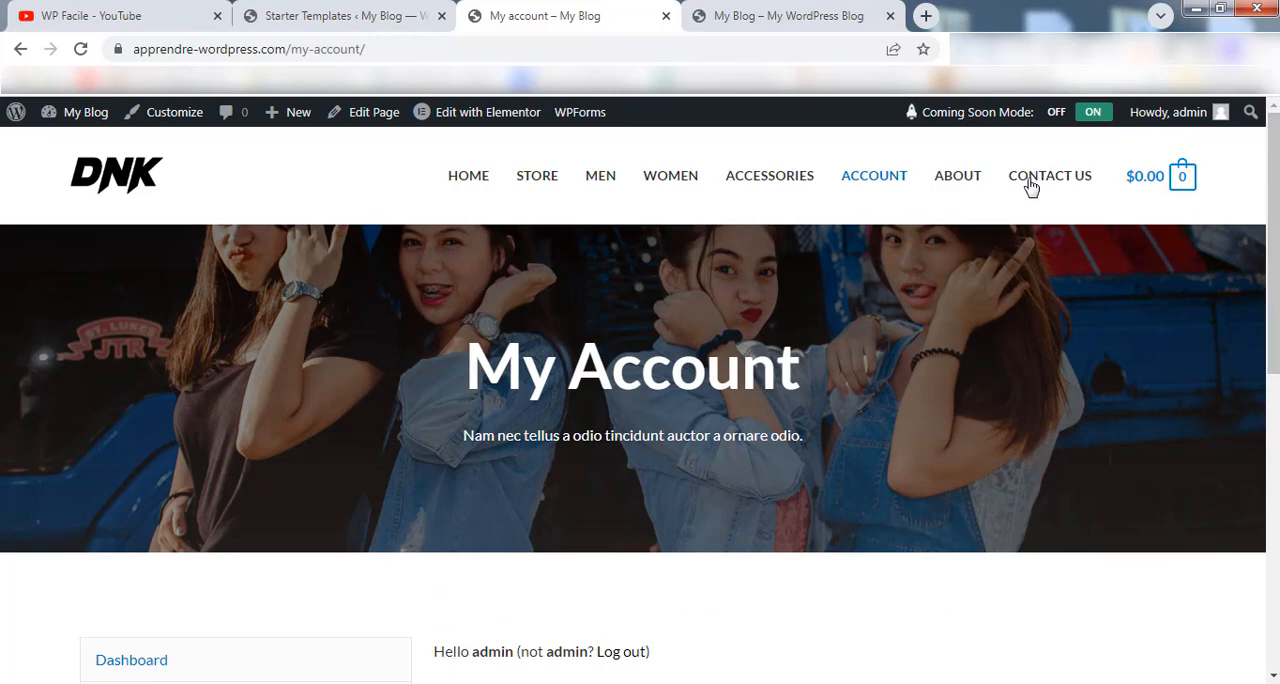
left_click(958, 180)
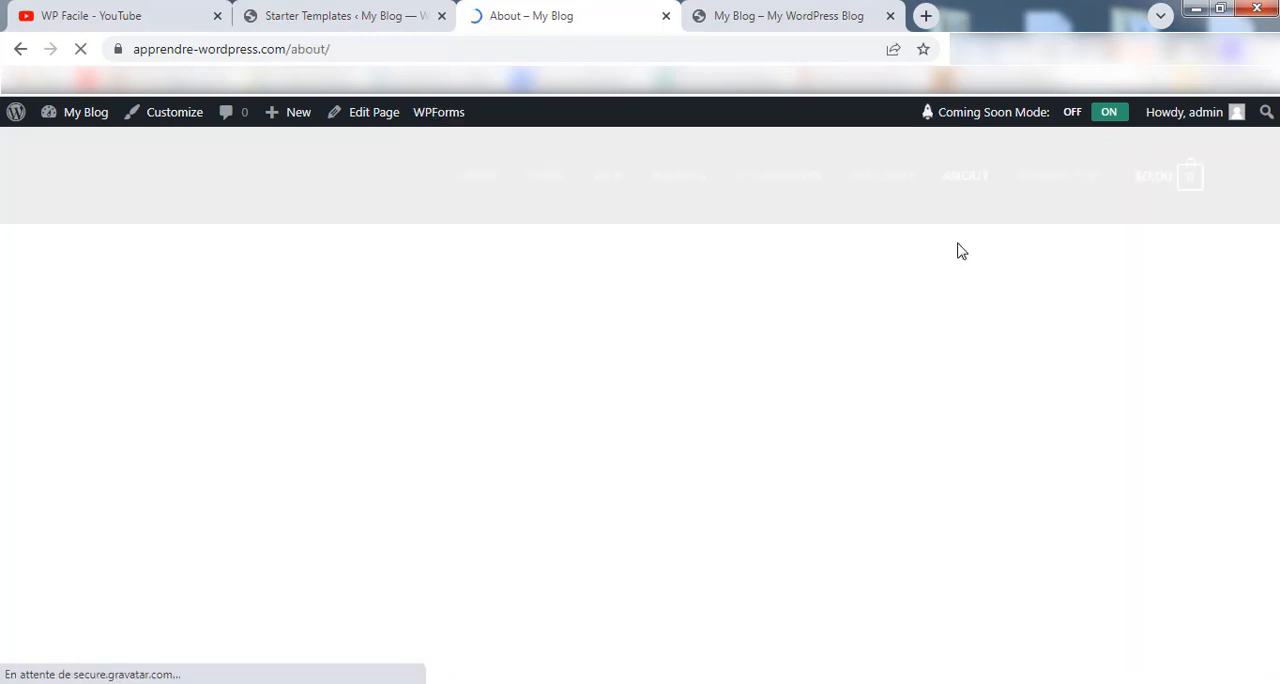
scroll(1273, 220, "down", 20)
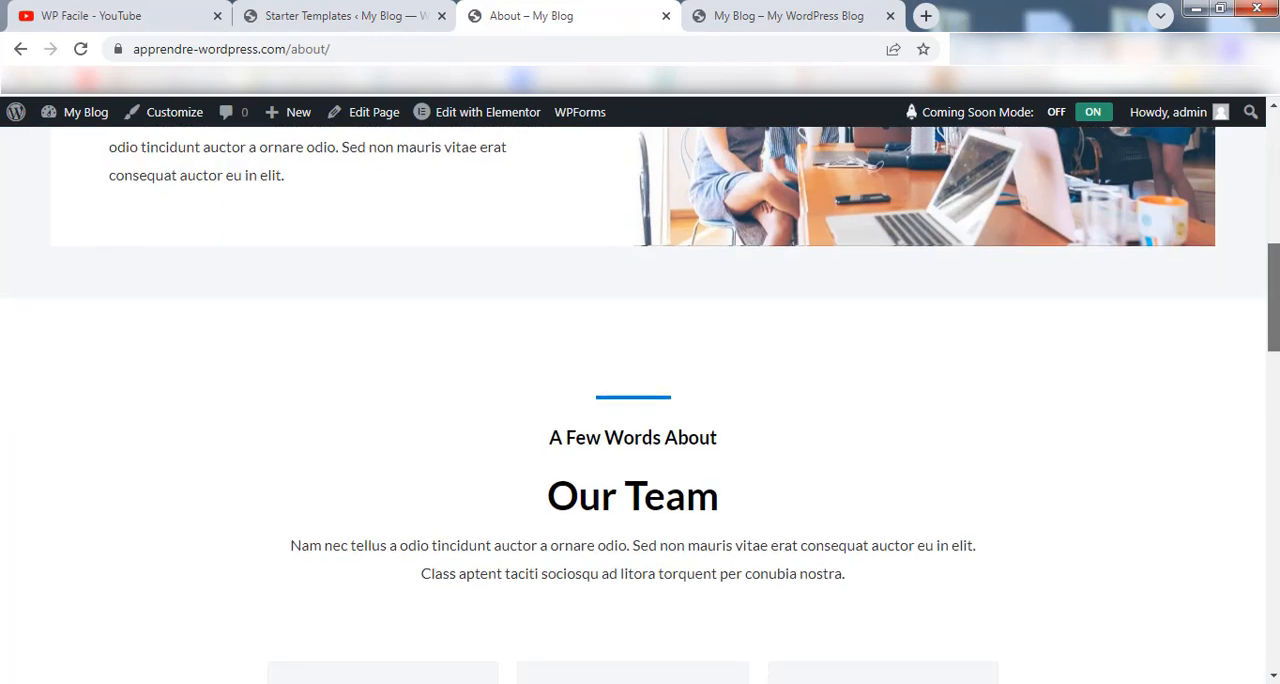
scroll(1046, 205, "up", 20)
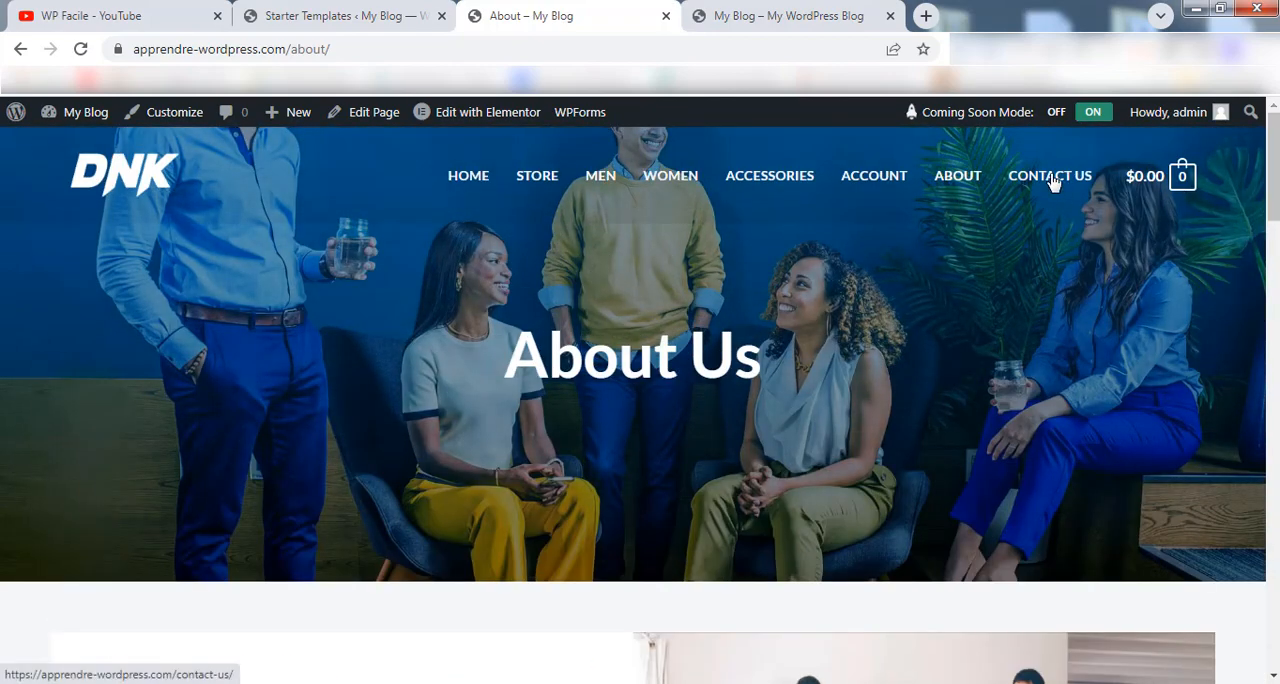
View the Contact Us page down to its footer and return to the page header.
left_click(1050, 182)
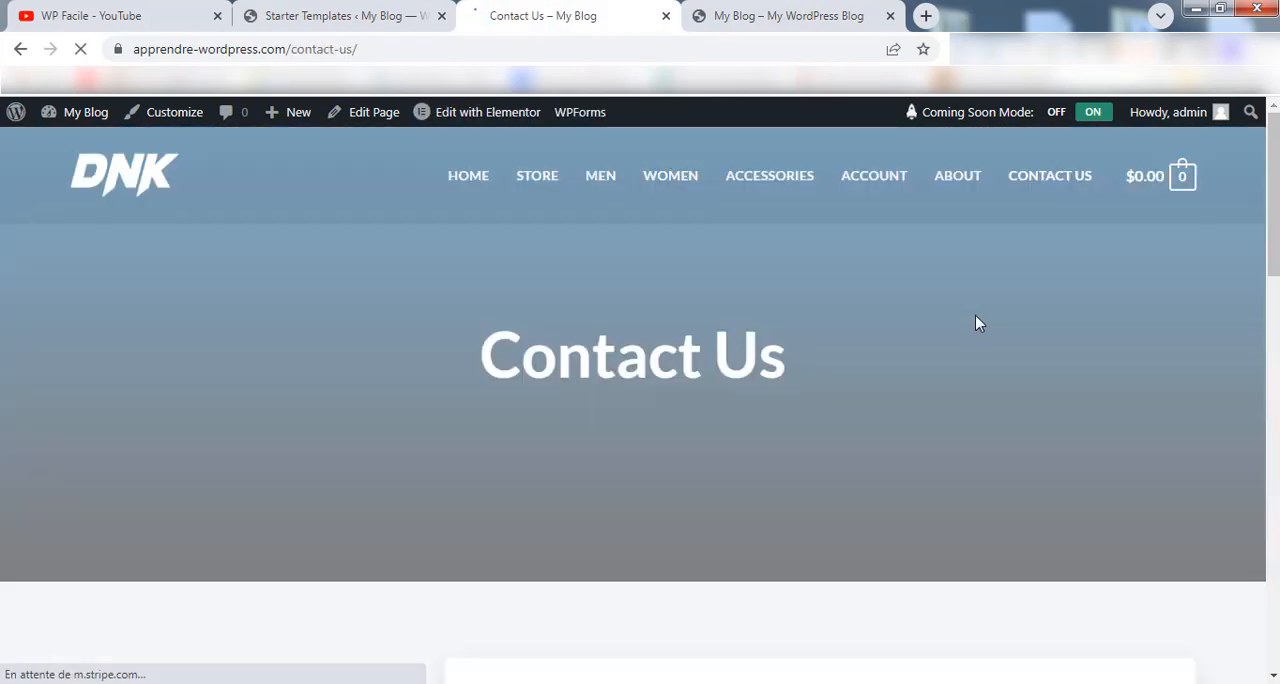
scroll(980, 323, "down", 8)
scroll(640, 400, "down", 5)
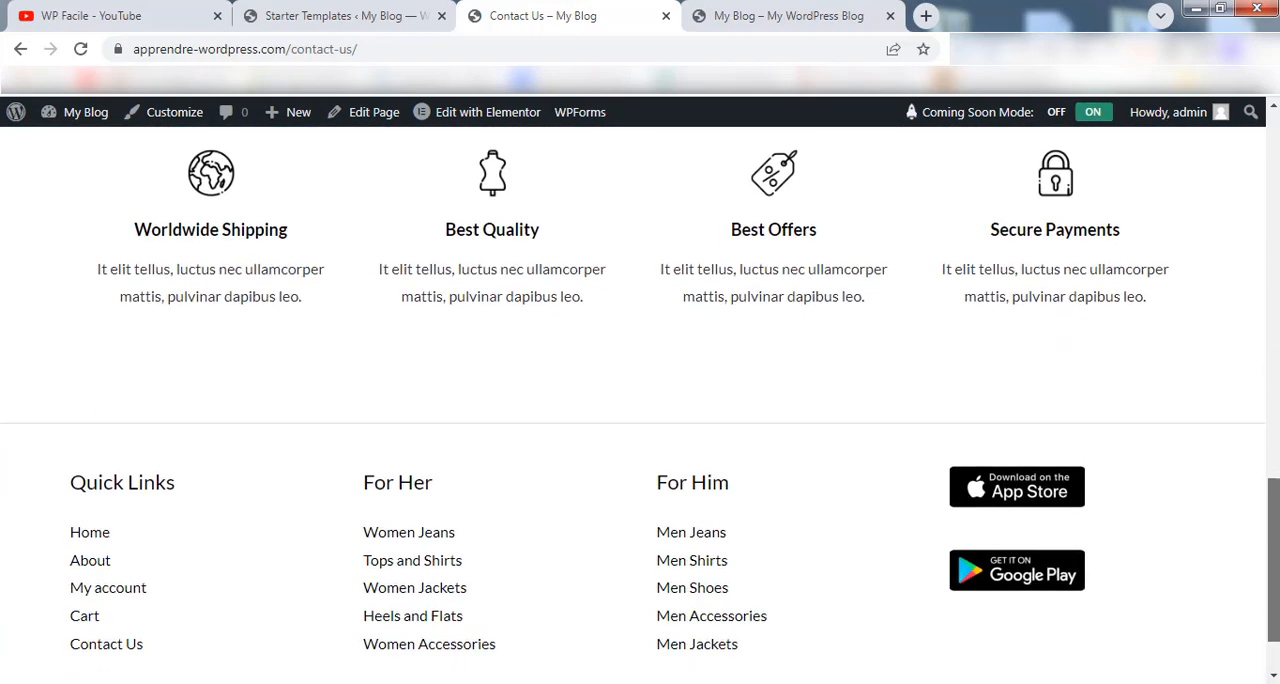
scroll(640, 400, "up", 12)
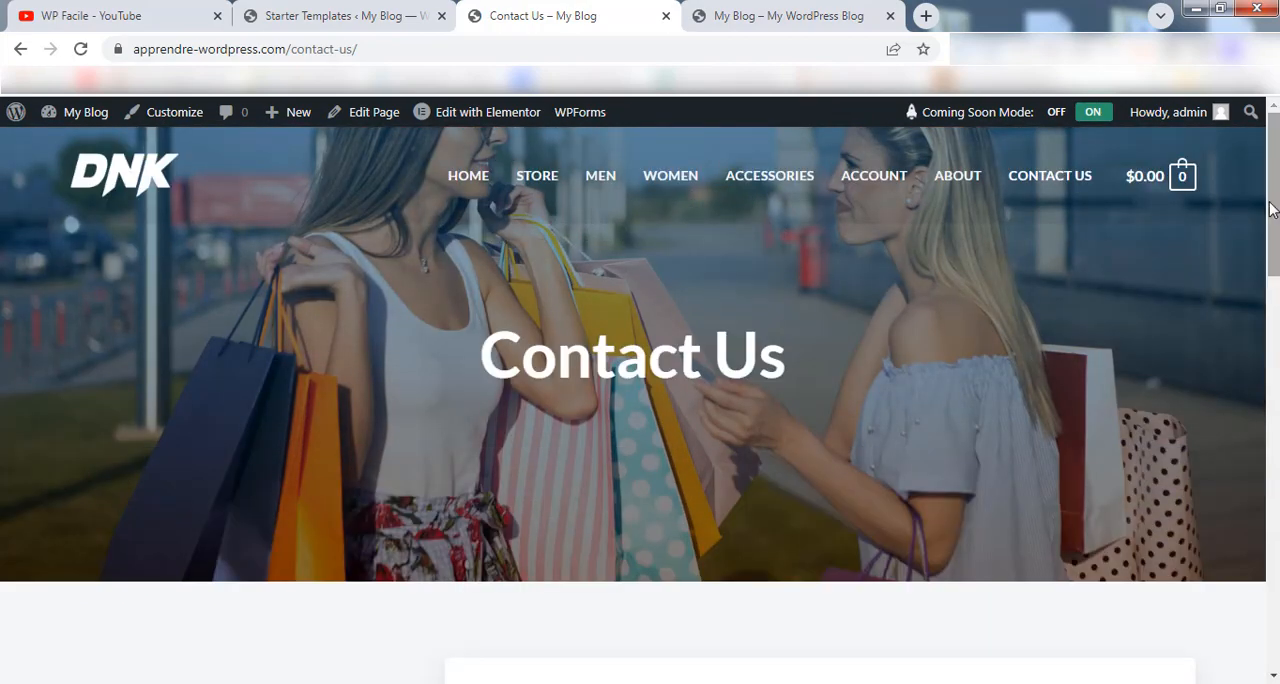
Open the Store page and look at its product listing.
left_click(536, 176)
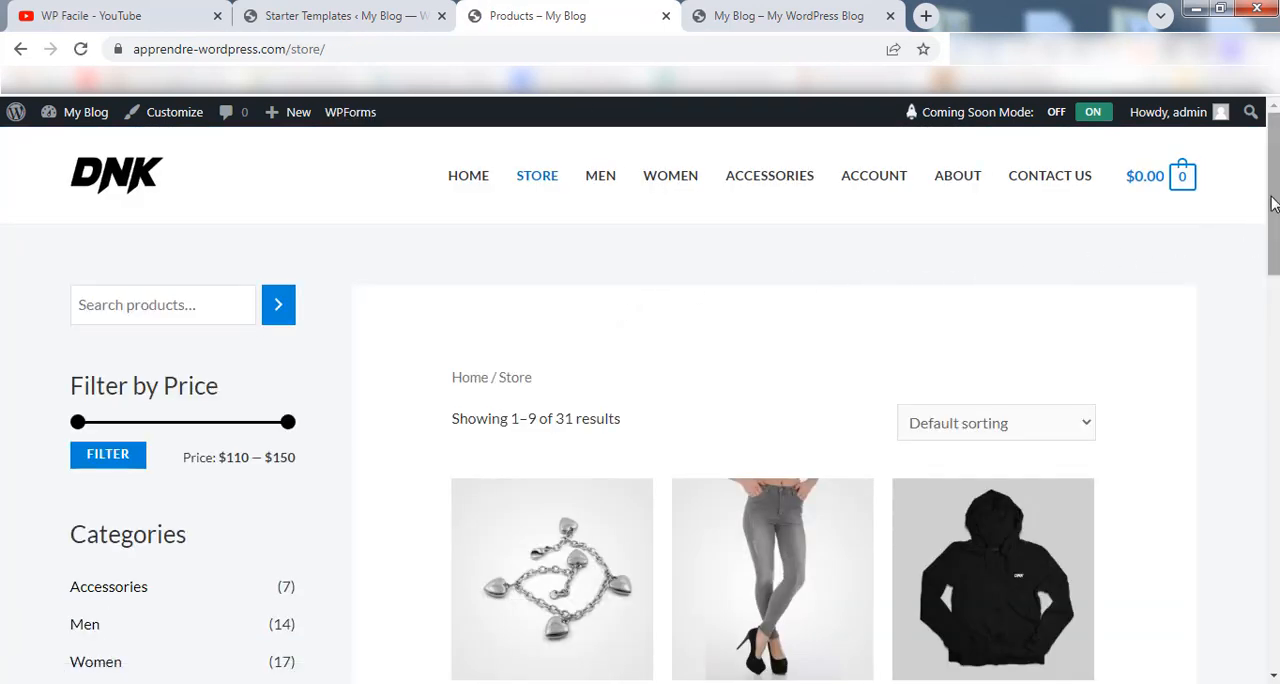
left_click_drag(1272, 163, 1274, 121)
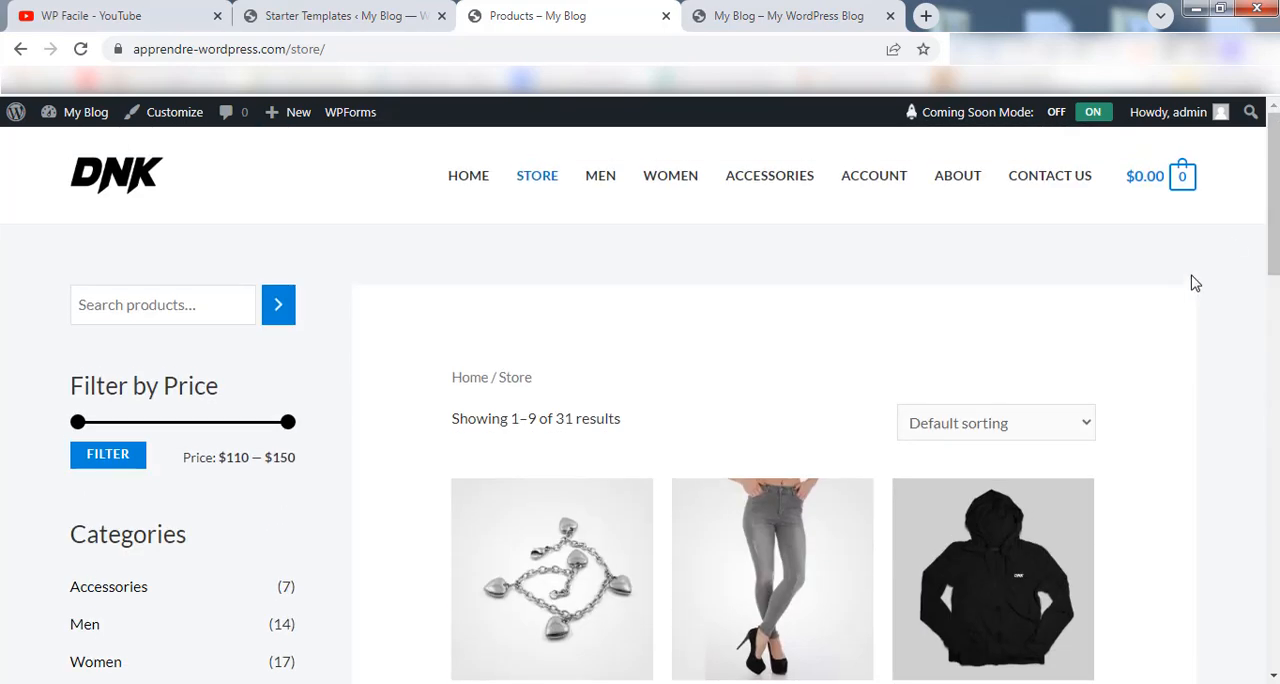
mouse_move(280, 120)
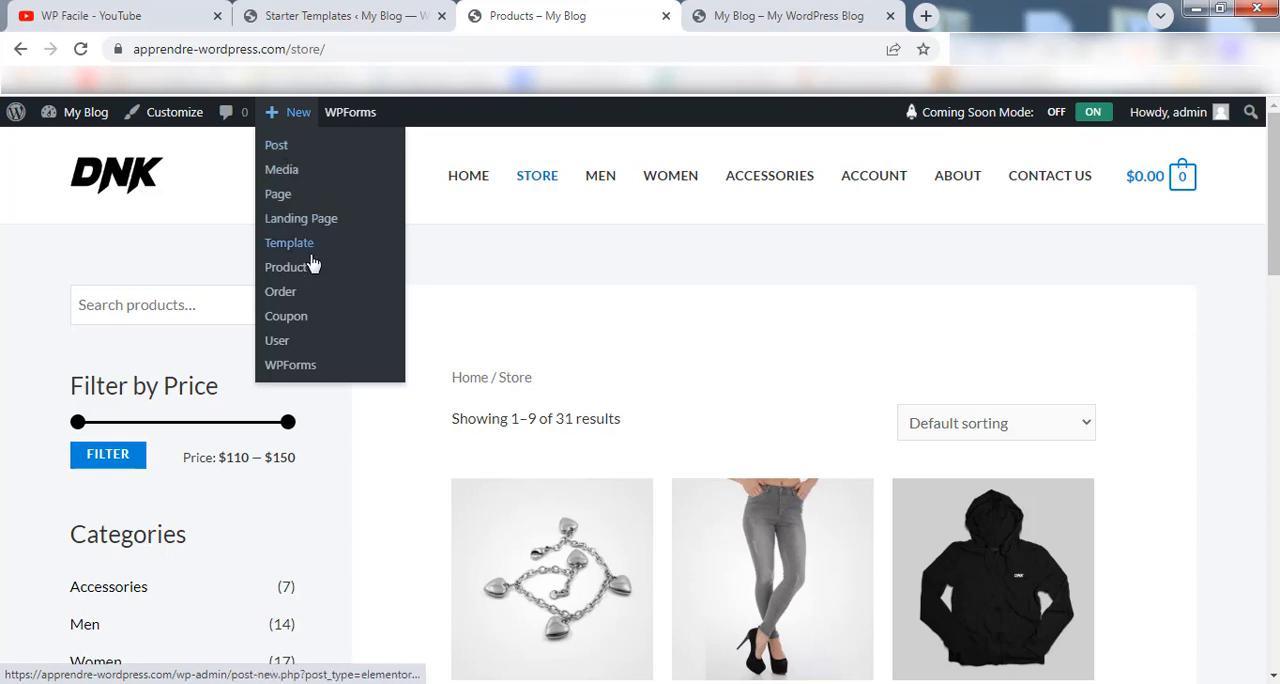
Open the site's admin dashboard in a new tab and start adding a new product.
mouse_move(86, 118)
right_click(82, 142)
left_click(160, 151)
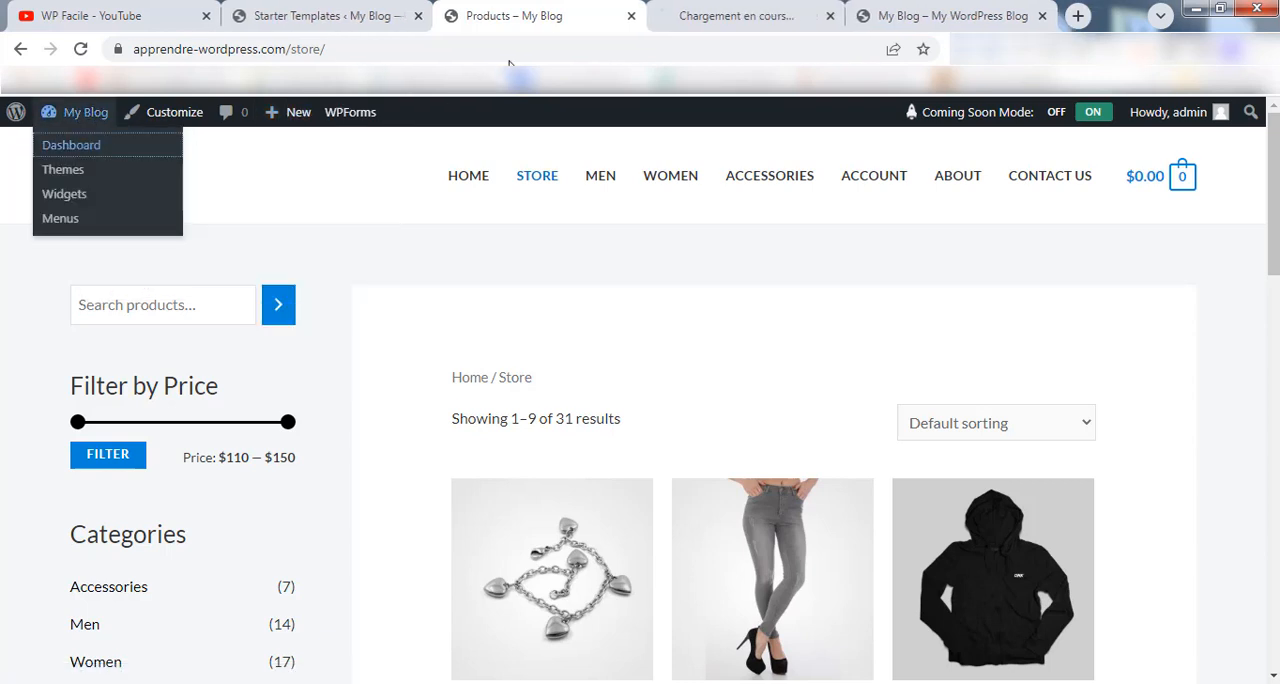
left_click(730, 16)
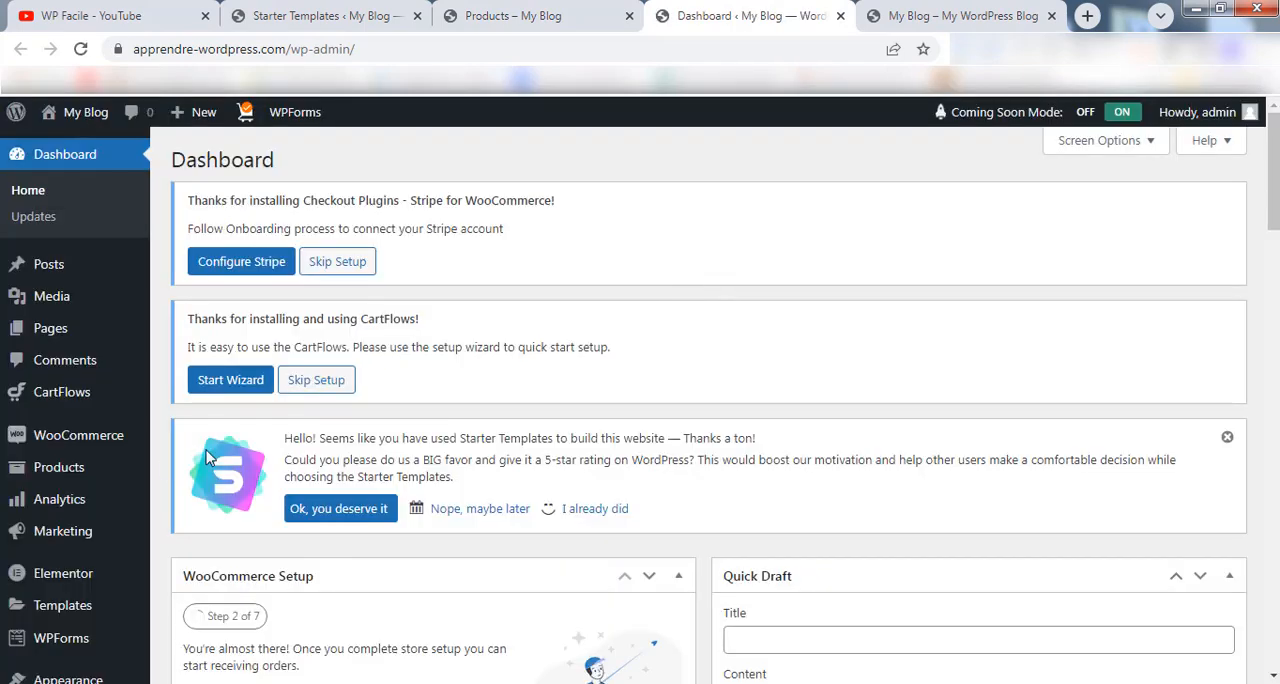
mouse_move(57, 477)
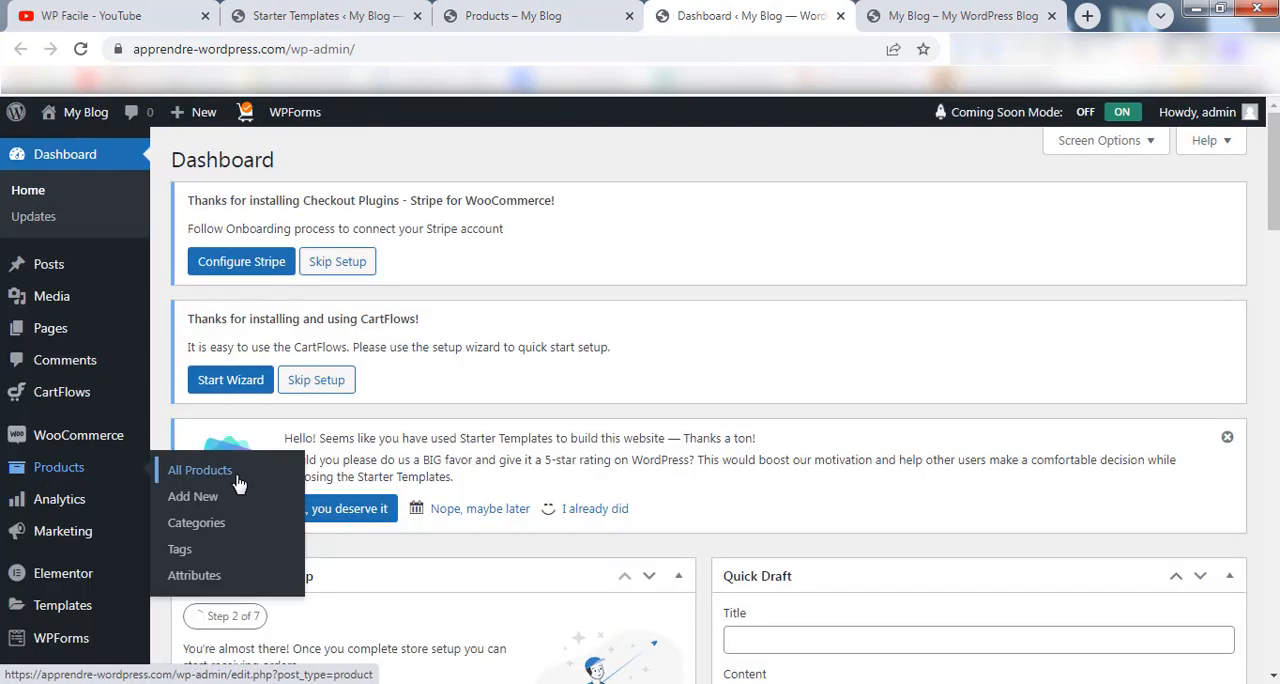
mouse_move(118, 495)
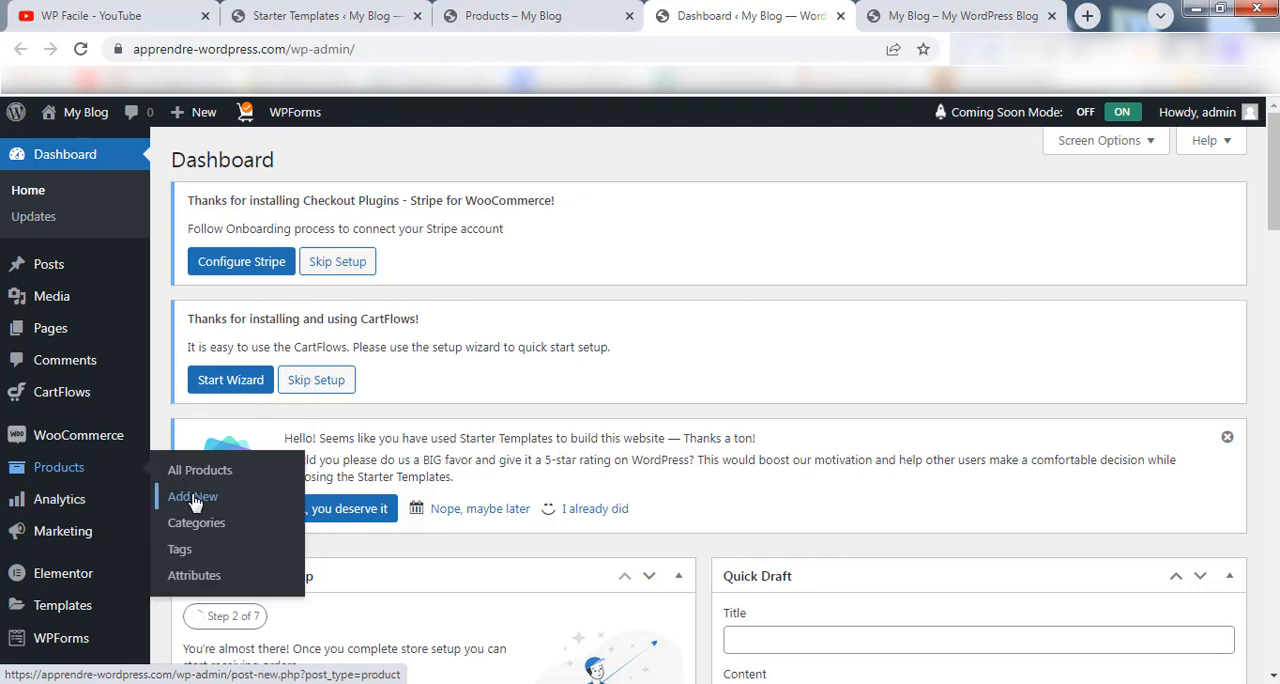
left_click(195, 500)
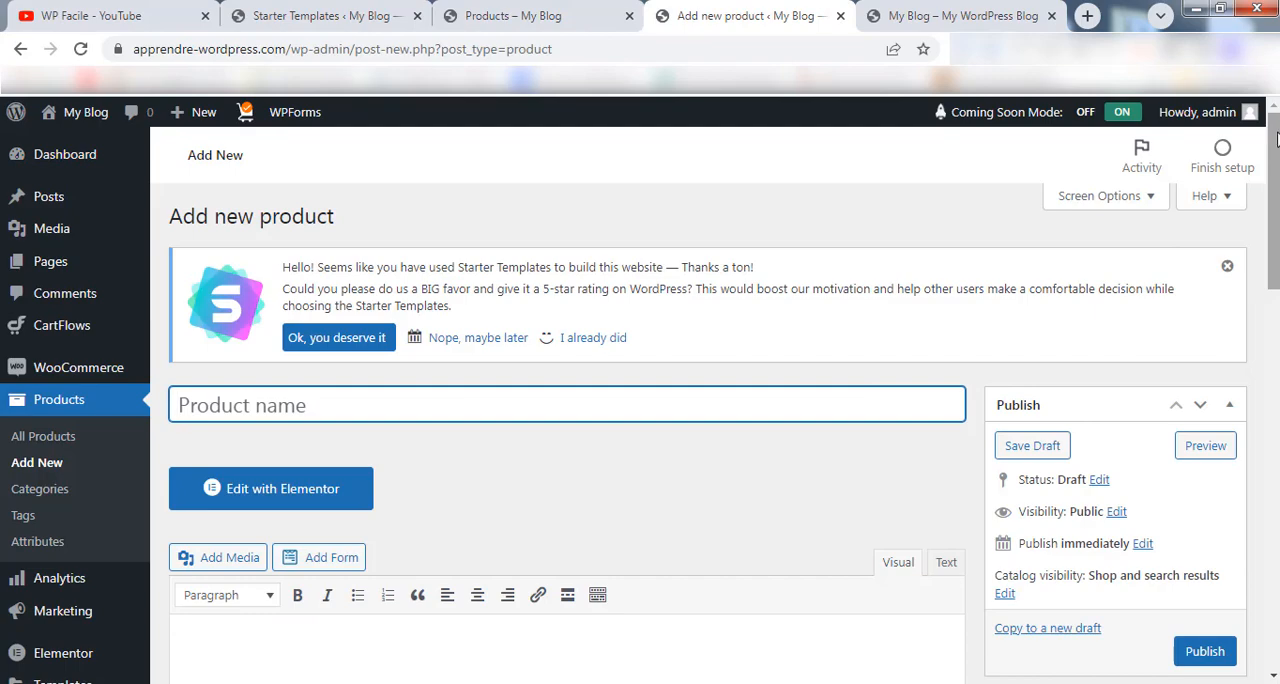
Name the new product "PC Portable Gaming MSI Raider GE6".
mouse_move(1277, 140)
left_mouse_down()
mouse_move(1277, 517)
mouse_move(1277, 160)
left_mouse_up()
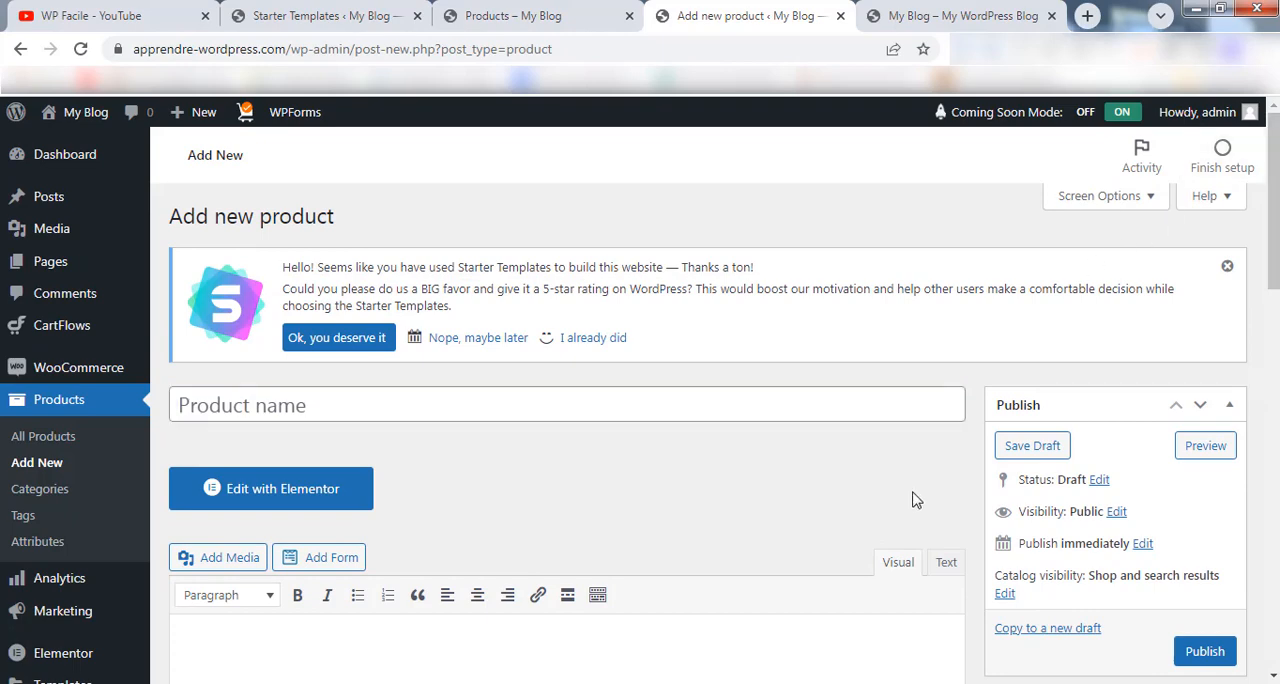
right_click(348, 415)
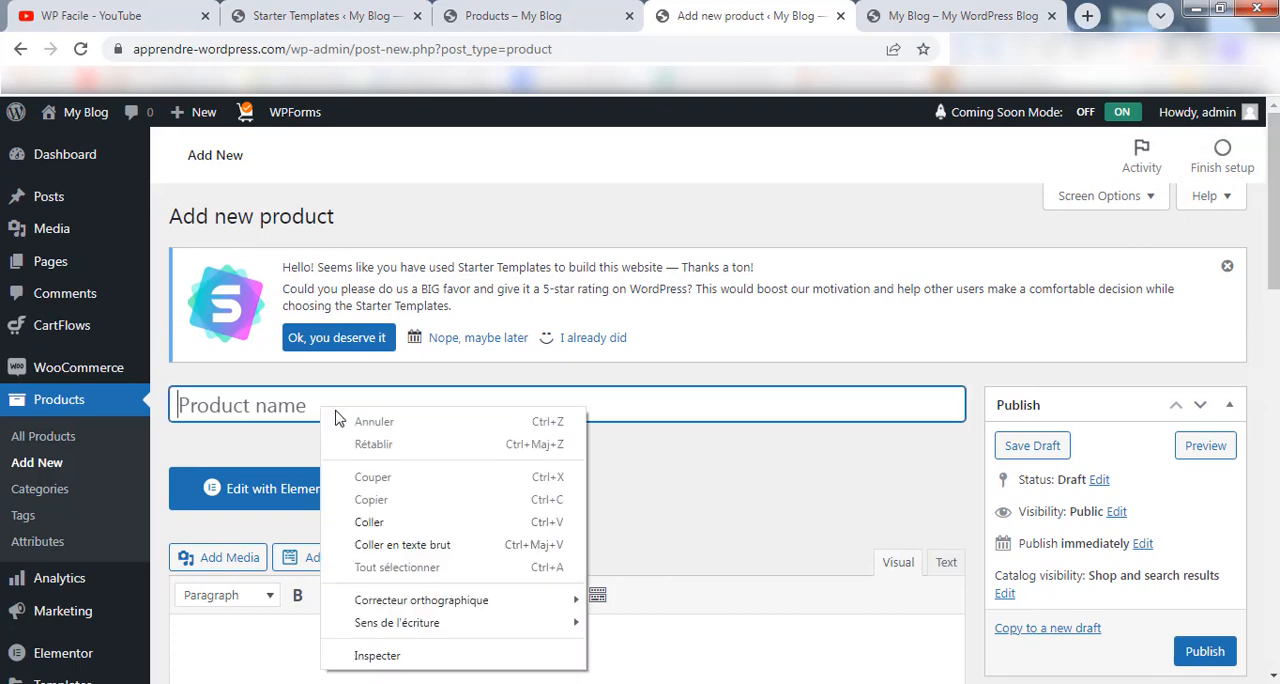
left_click(420, 520)
Paste the copied laptop specifications, starting with "Processeur Intel® Core™ i7-12700H de 12ème génération", into the product's main description.
scroll(718, 494, "down", 1)
scroll(718, 494, "down", 2)
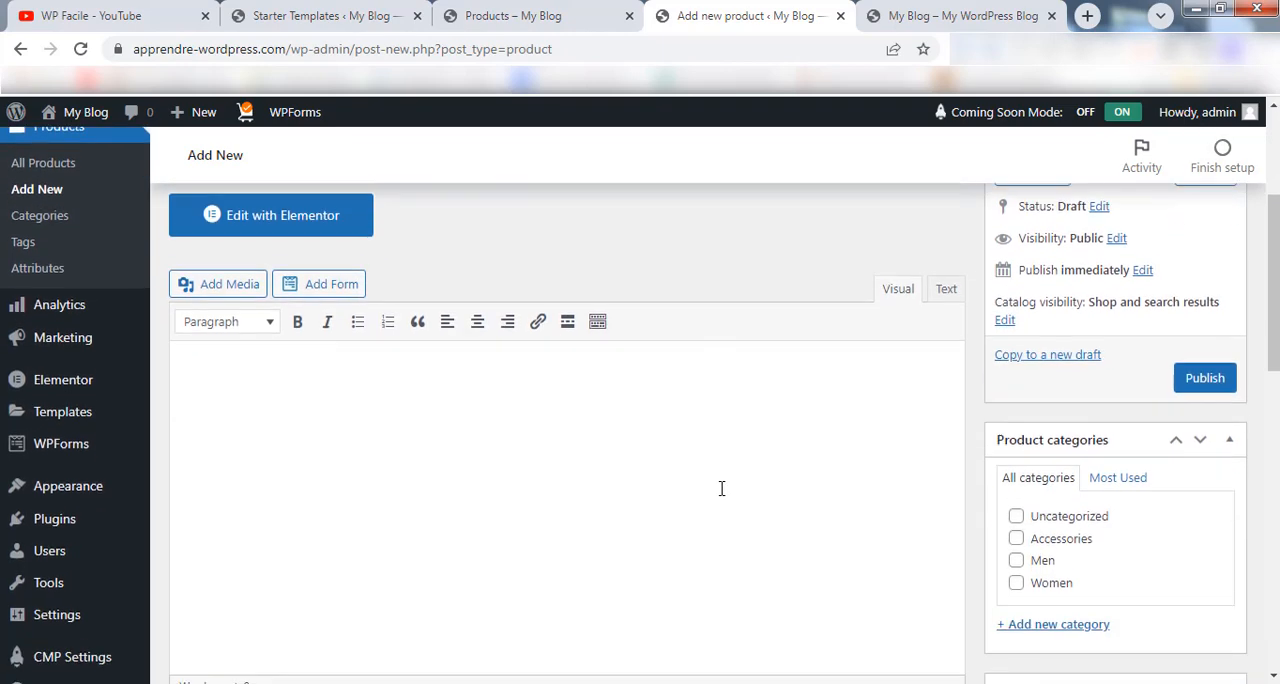
scroll(663, 512, "down", 2)
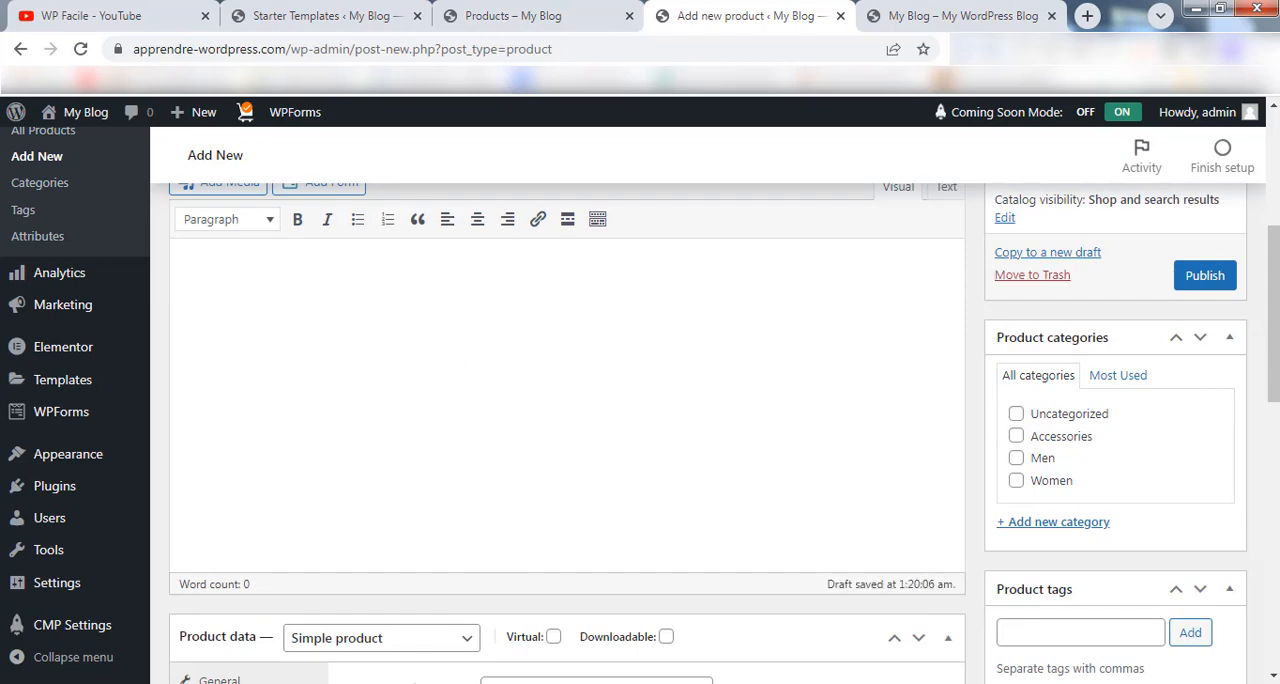
left_click(557, 368)
key("ctrl+v")
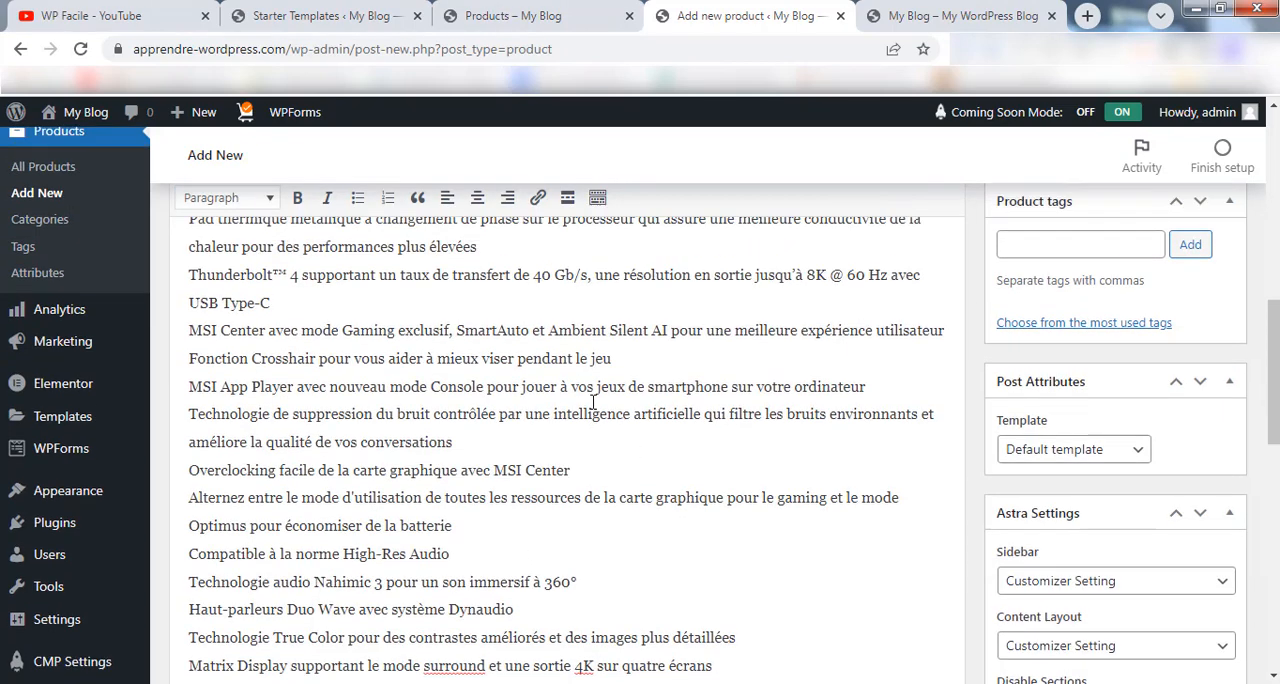
Set the product's regular price to 999 and its sale price to 800 dollars.
scroll(593, 402, "down", 8)
scroll(591, 400, "up", 3)
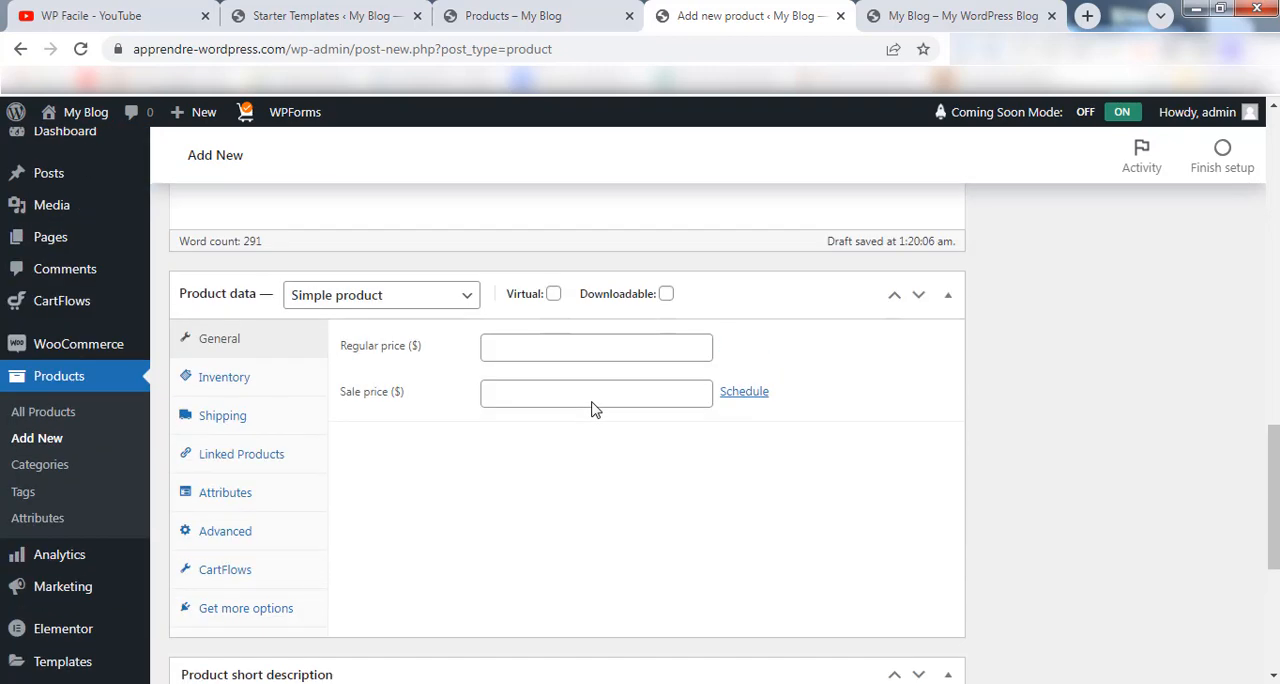
scroll(591, 409, "up", 1)
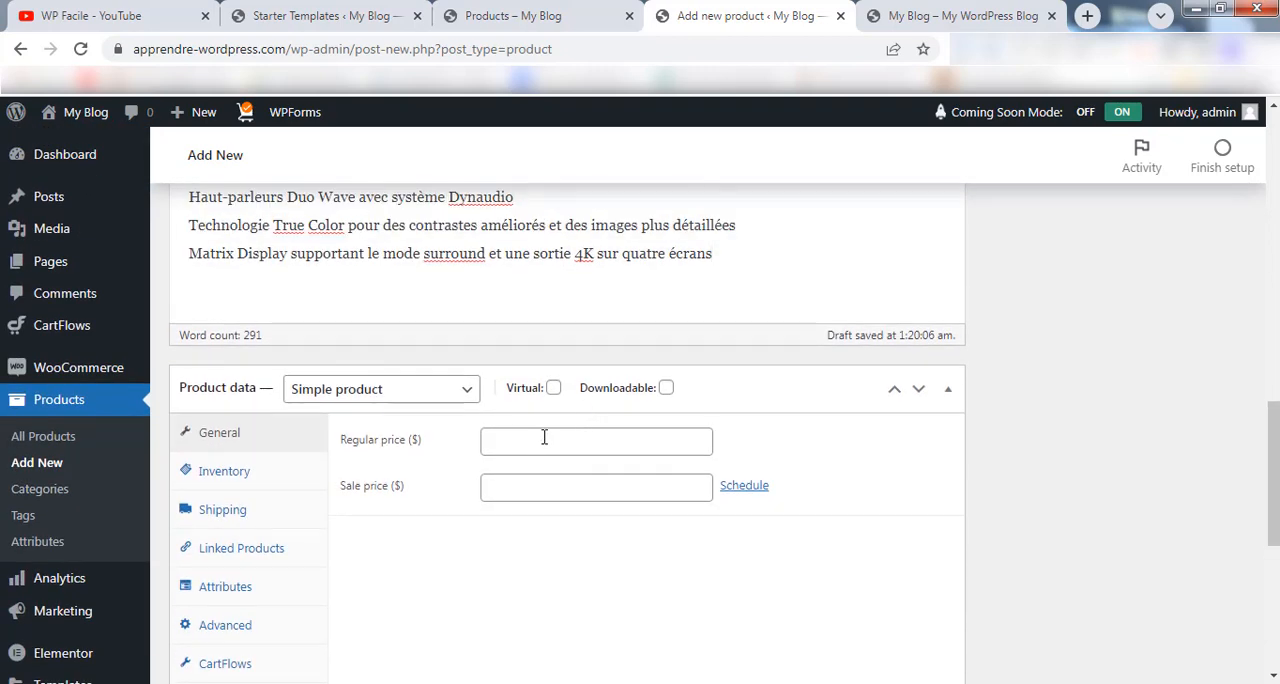
left_click(544, 437)
type("999")
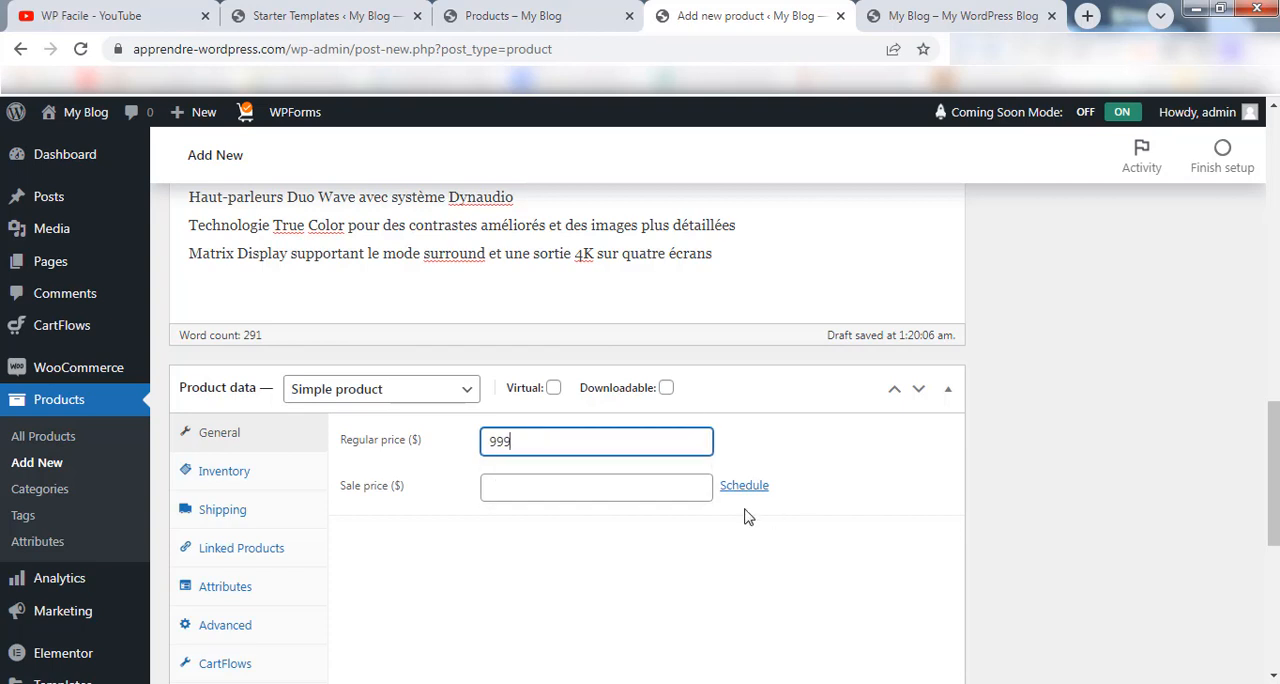
left_click(500, 496)
type("800")
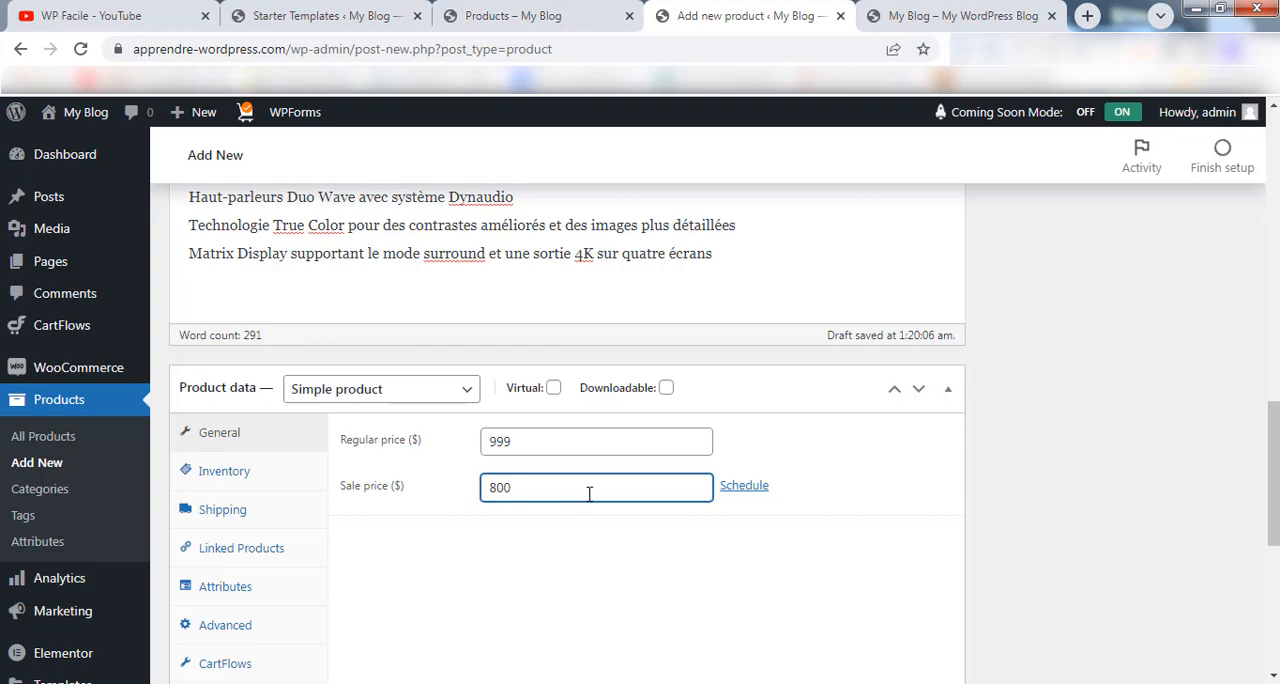
Paste "PC Portable Gaming MSI Raider GE66 12UGS-417FR 15.6" Intel Core i7 32 Go RAM 1 To SSD Noir et Gris" as short description without the leading blank line.
left_click_drag(1273, 438, 1276, 558)
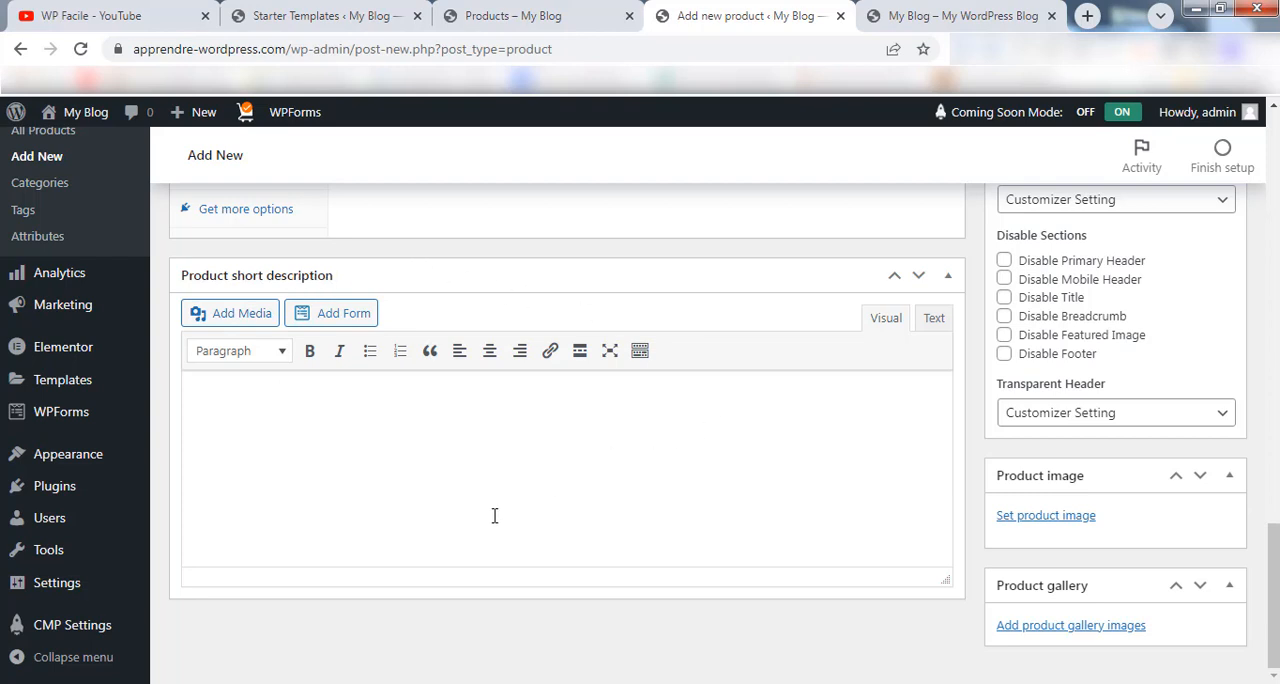
right_click(578, 394)
left_click(628, 510)
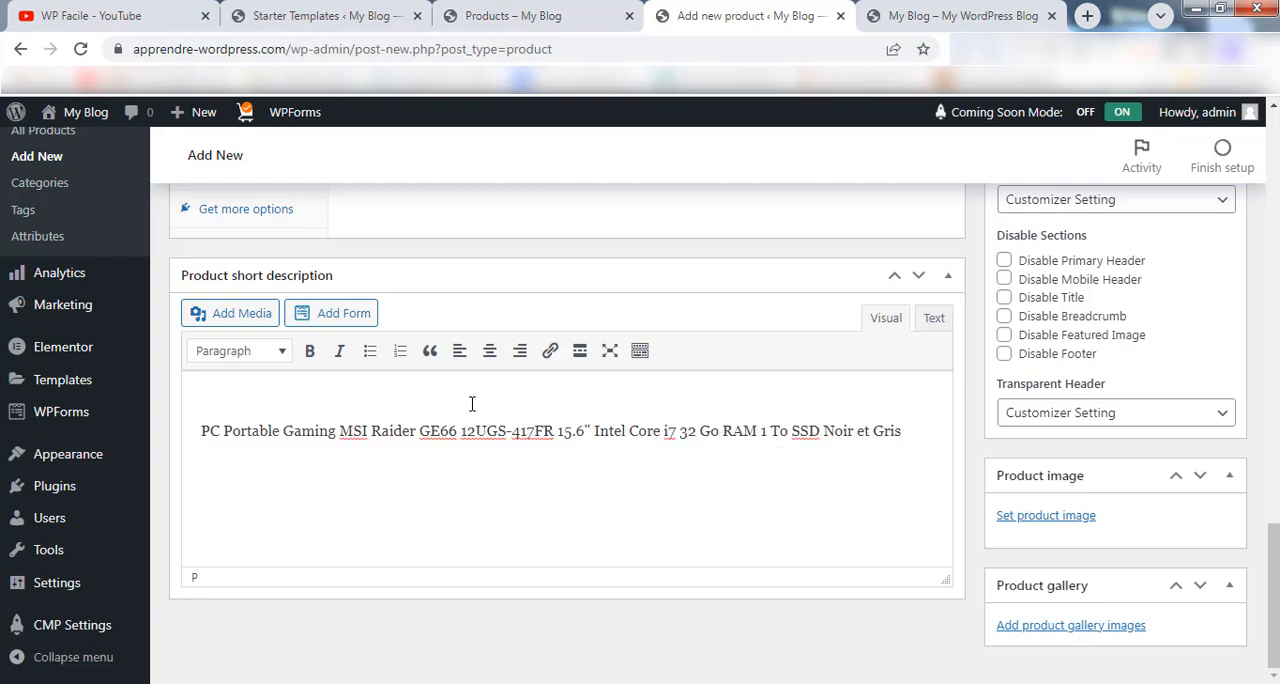
key("Delete")
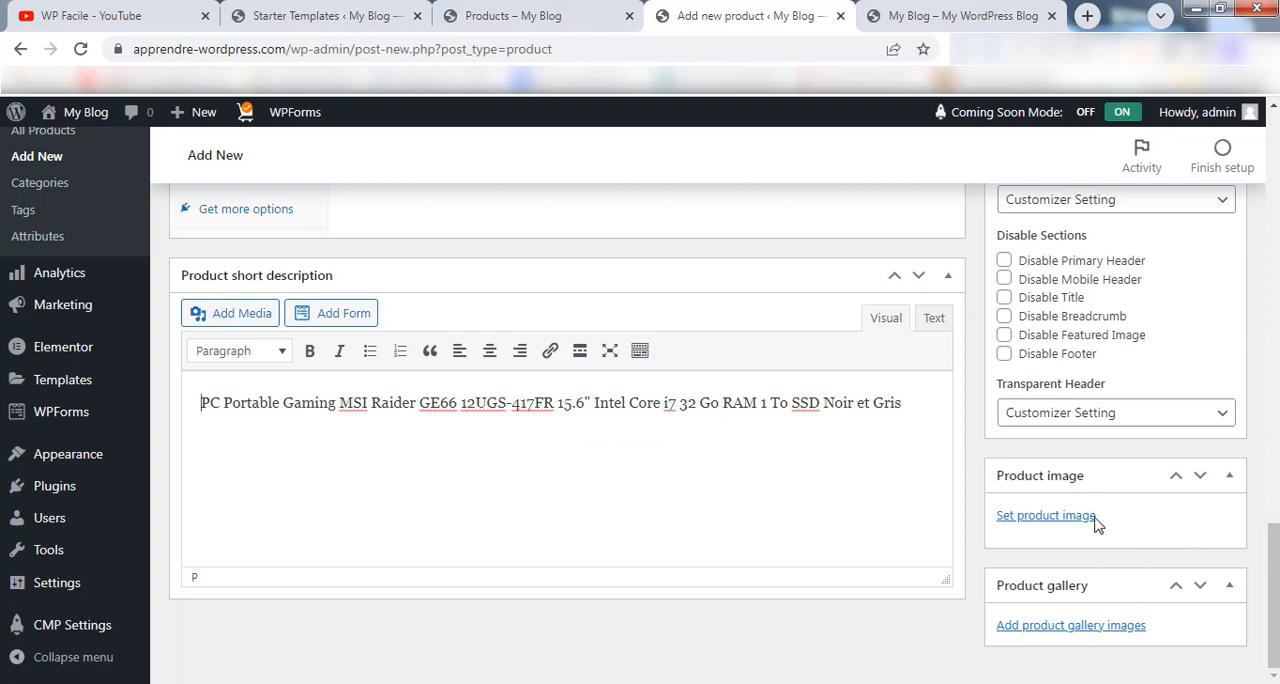
Upload the MSI laptop photo whose file name ends in "Noir-et-Gris-1.jpg" and set it as the product image.
left_click(1030, 520)
left_click(632, 430)
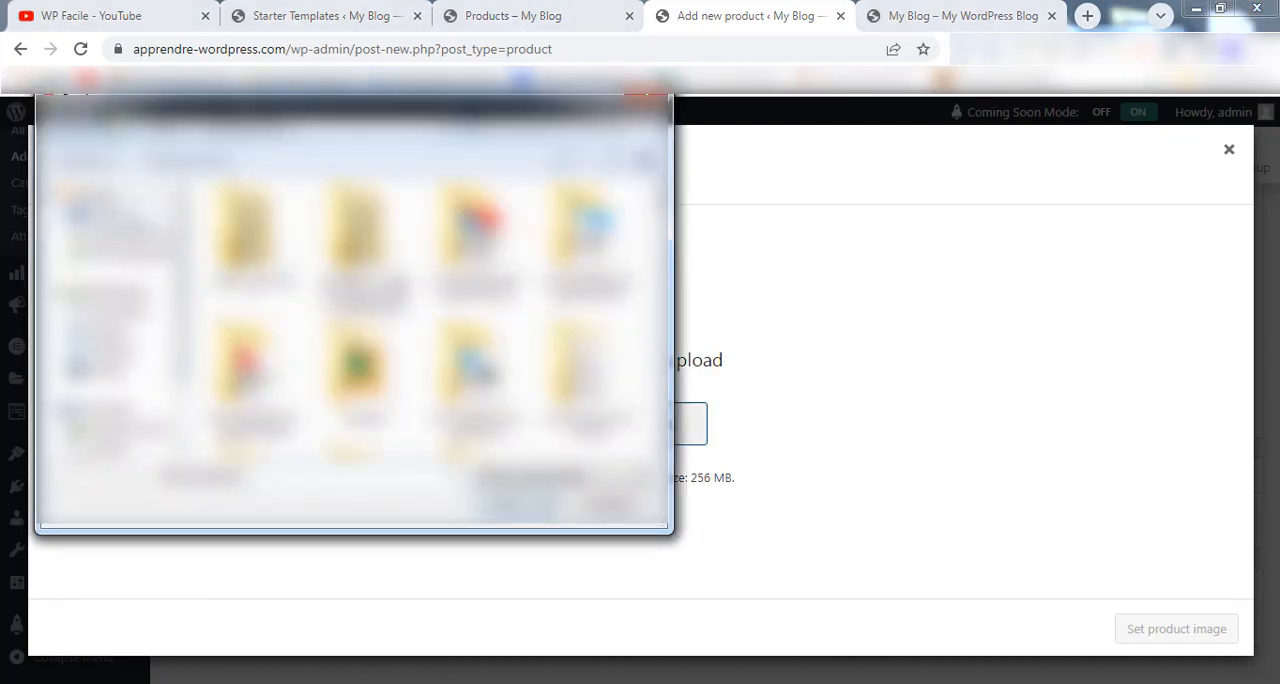
left_click(130, 348)
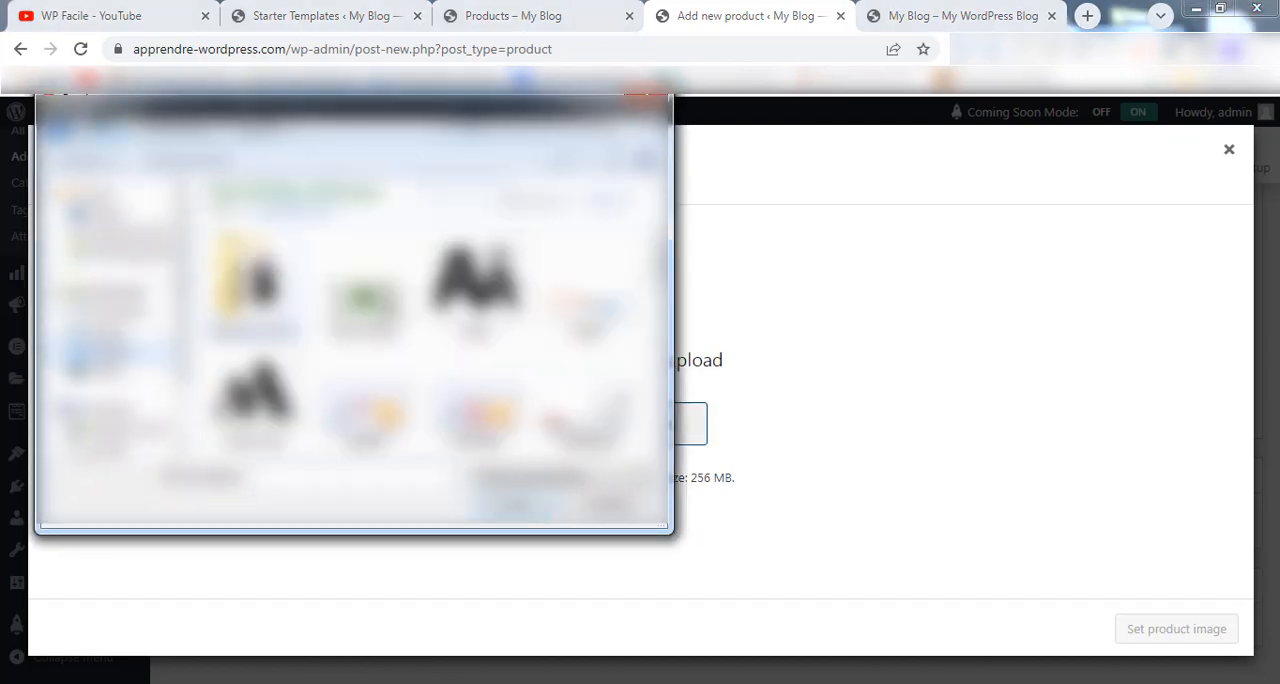
double_click(252, 278)
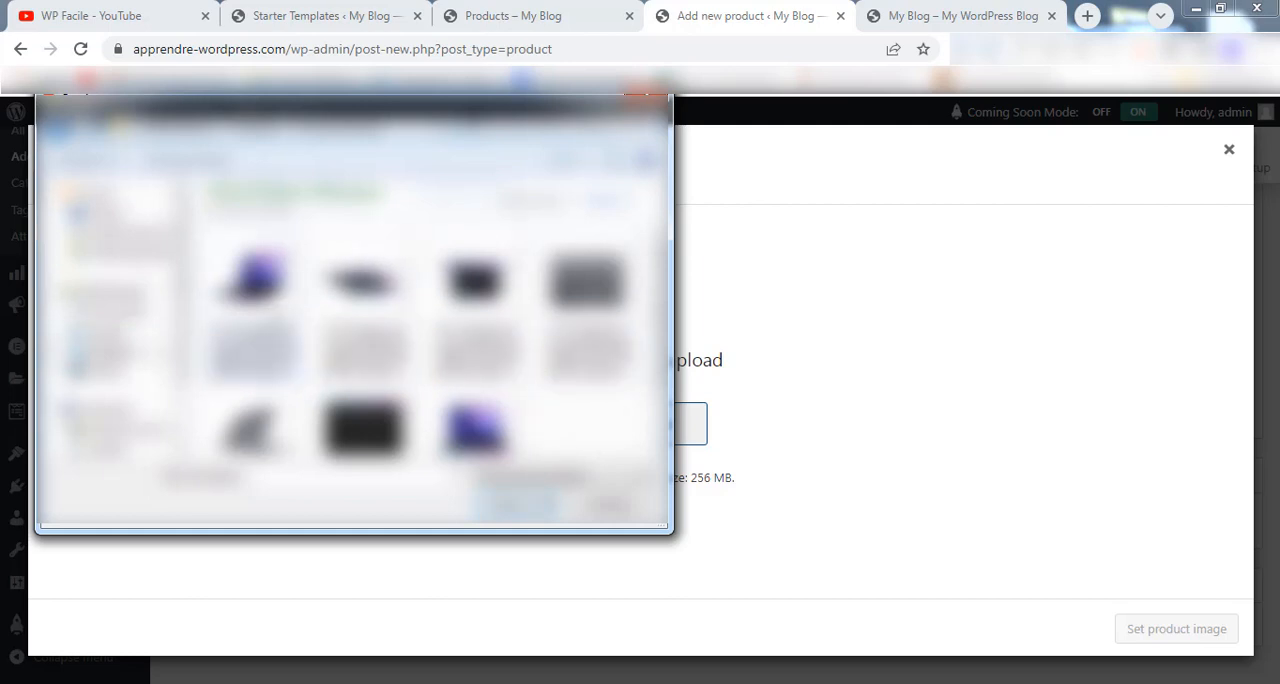
double_click(256, 300)
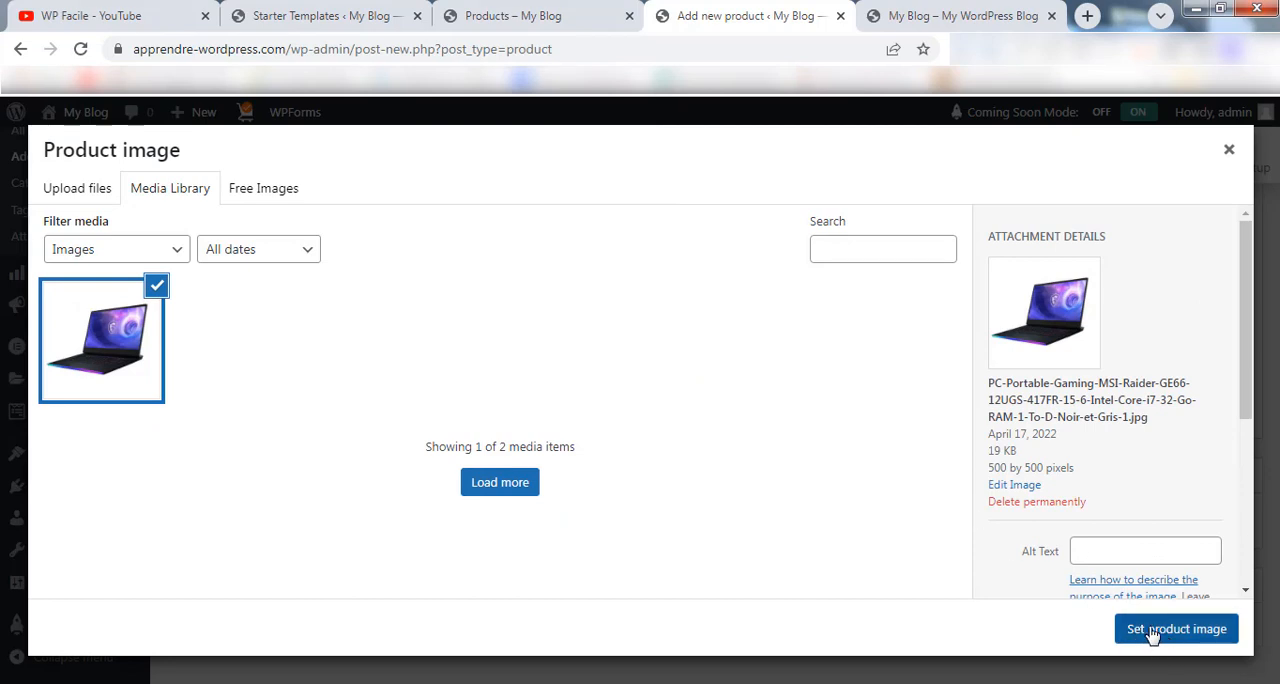
left_click(1202, 641)
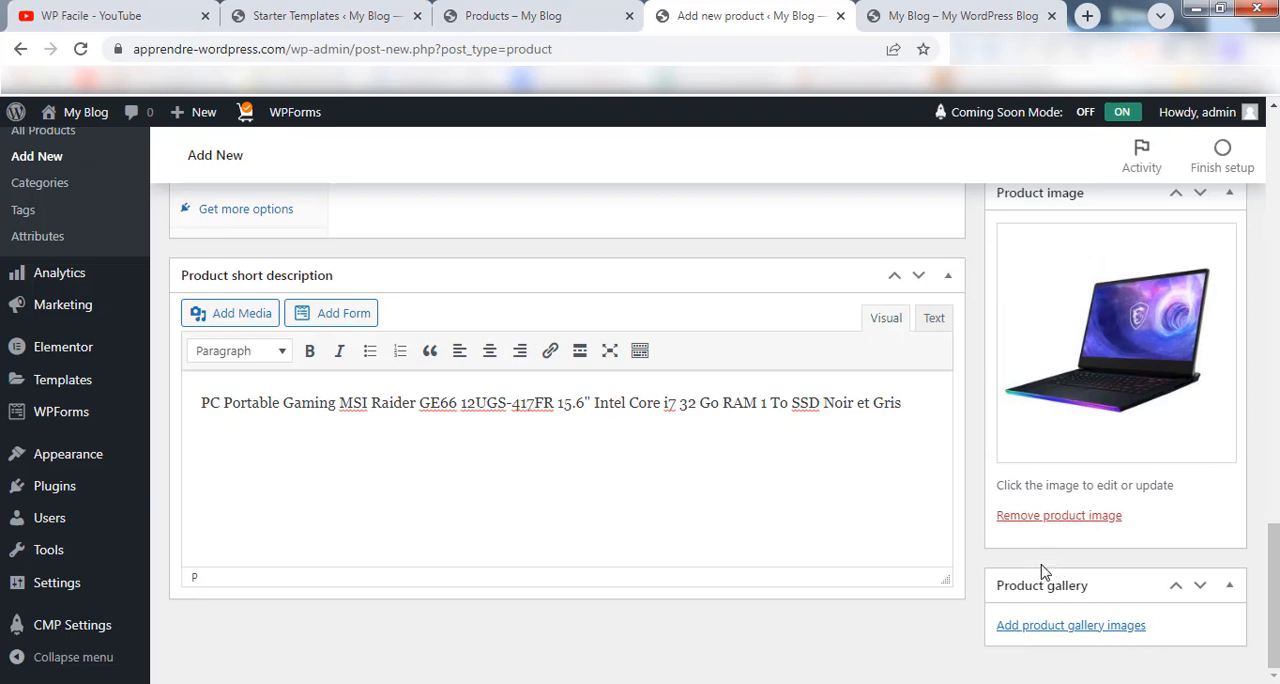
Upload the six remaining MSI laptop photos from the Nouveau dossier folder and add them to the product gallery.
left_click(1060, 626)
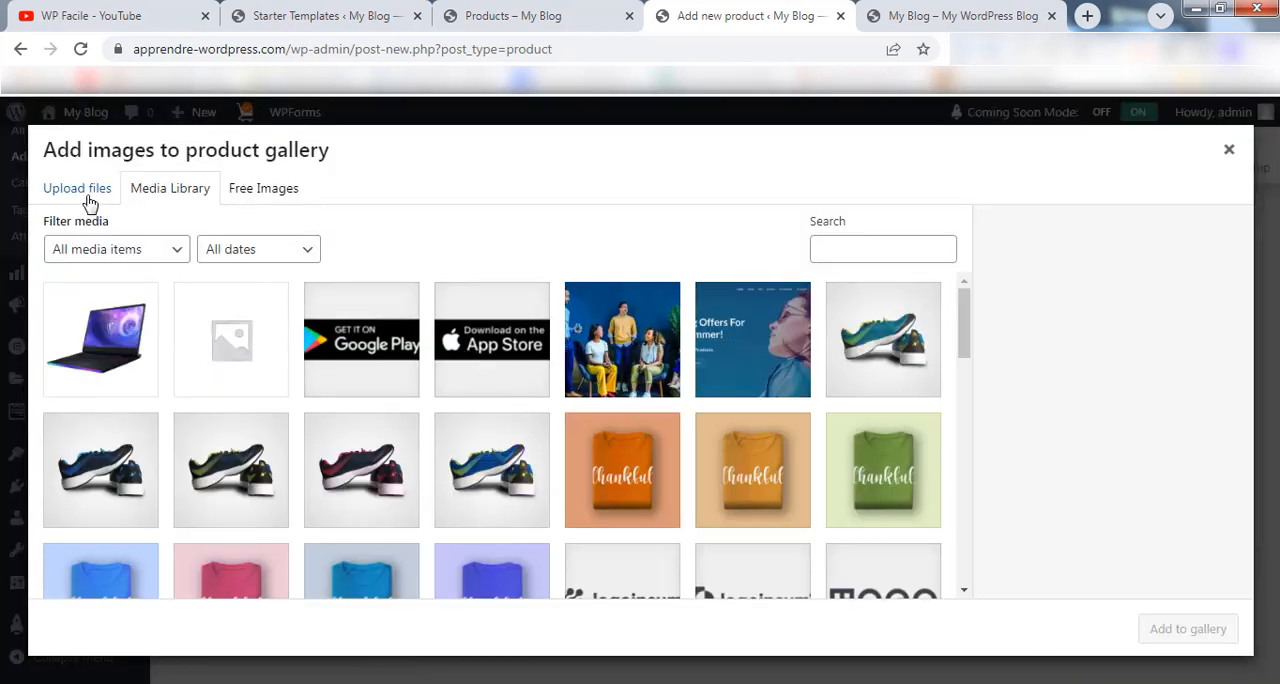
left_click(88, 195)
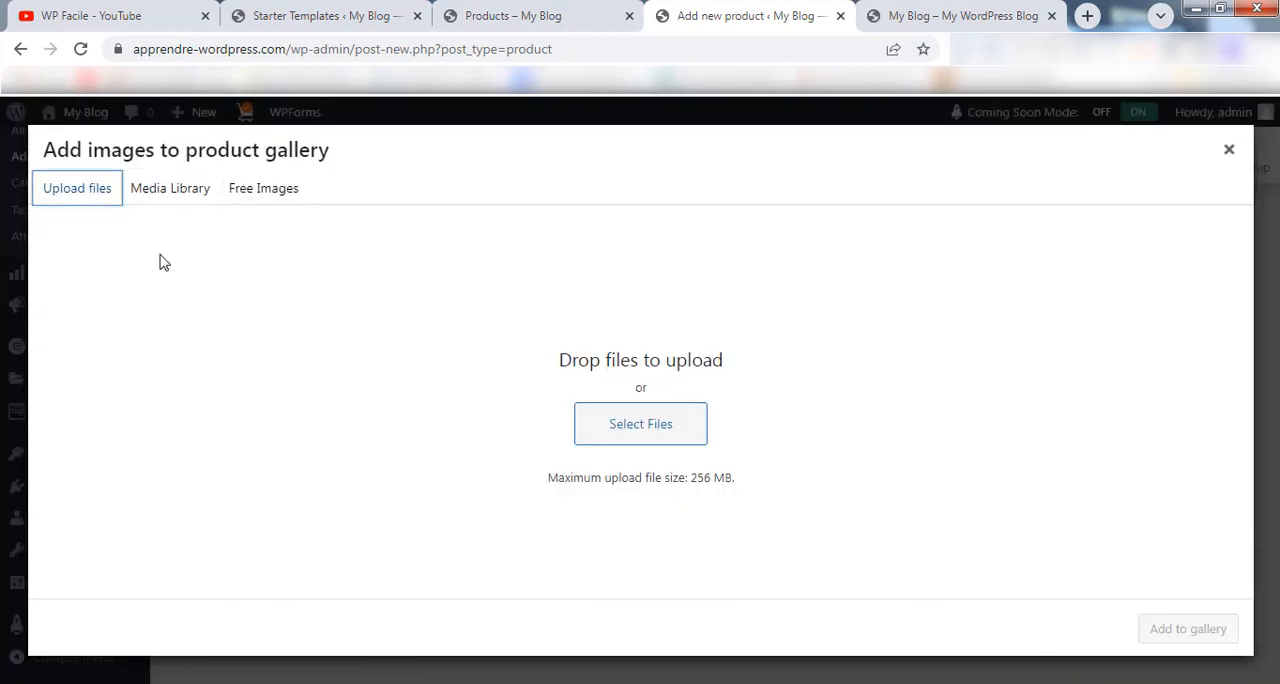
left_click(698, 426)
left_click(394, 293)
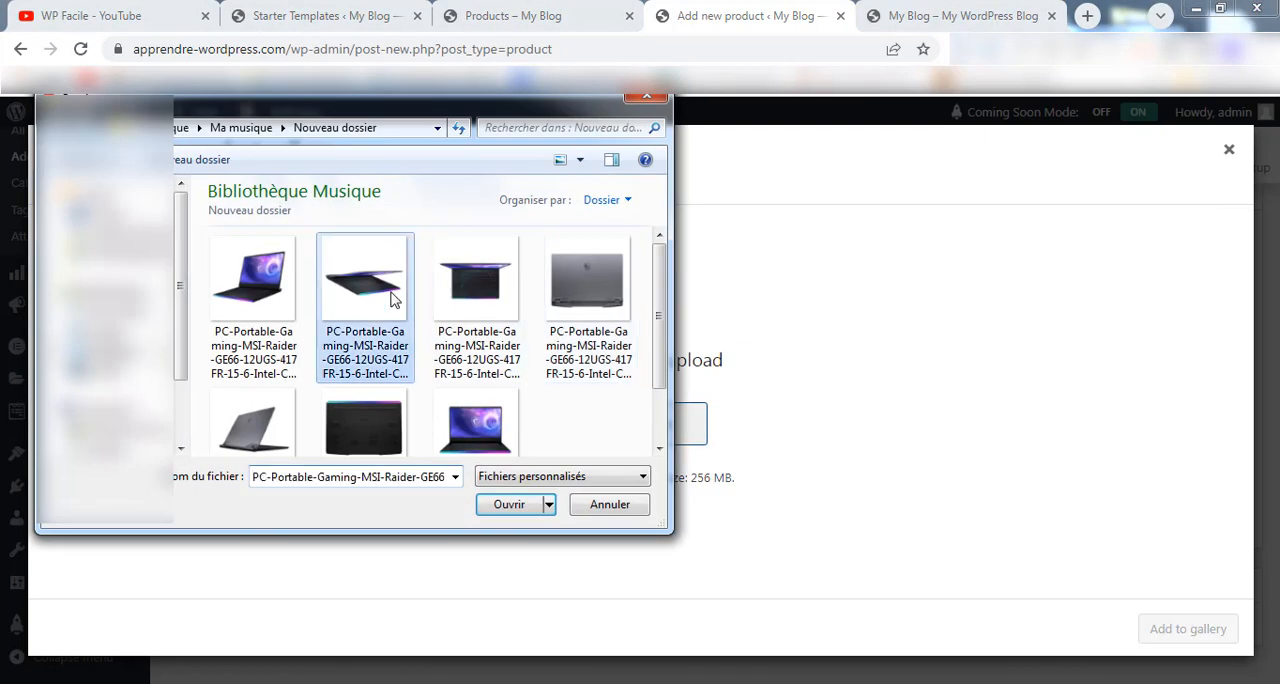
left_click(470, 307, "ctrl")
left_click(583, 302, "ctrl")
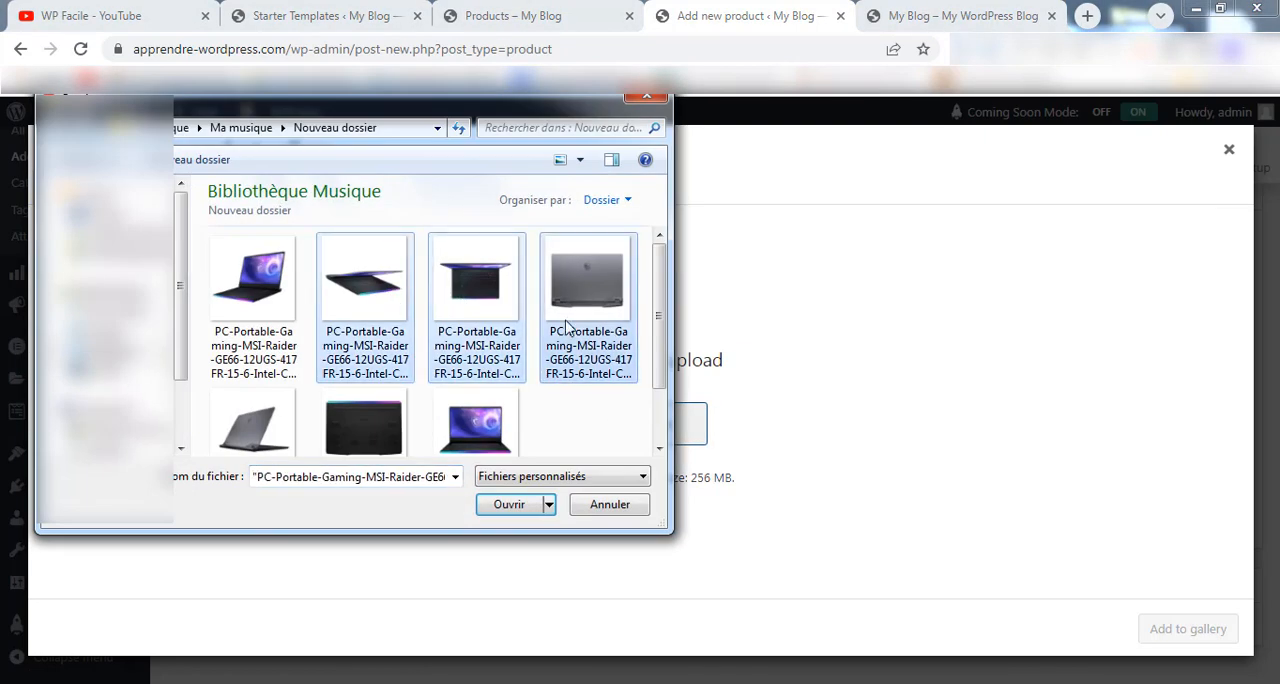
left_click(292, 430, "ctrl")
left_click(395, 410, "ctrl")
left_click(478, 398, "ctrl")
scroll(600, 398, "up", 1)
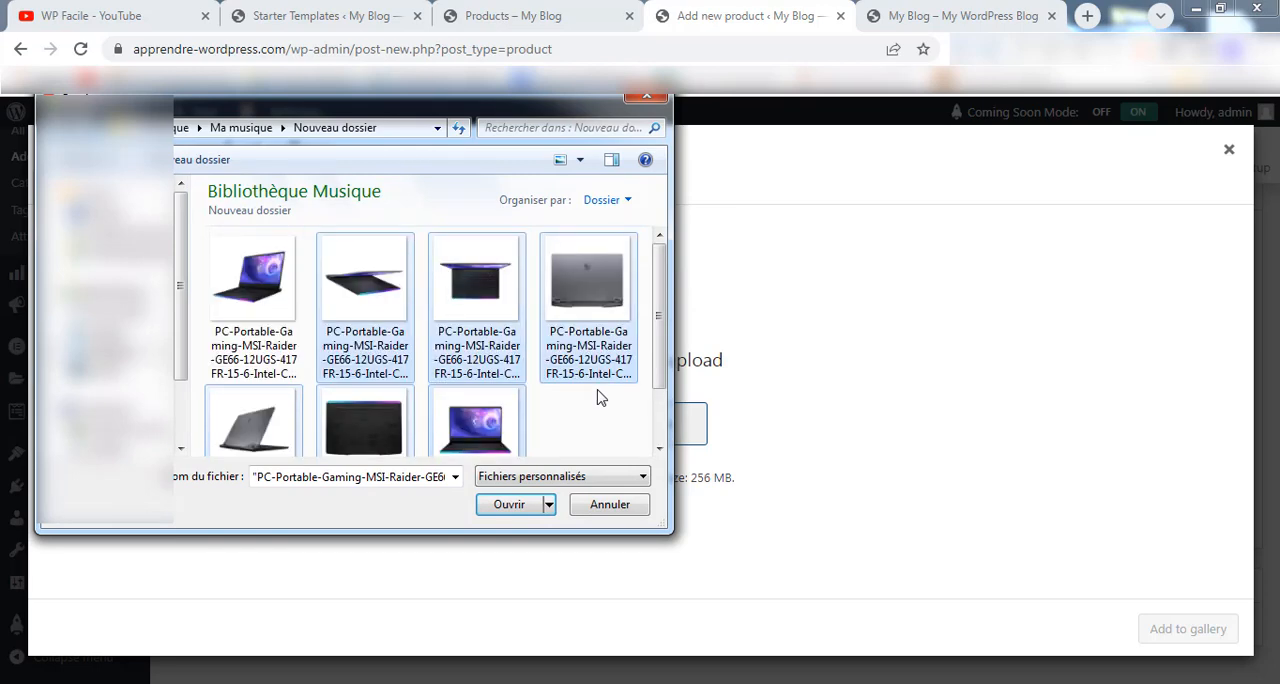
scroll(600, 398, "down", 1)
left_click(508, 508)
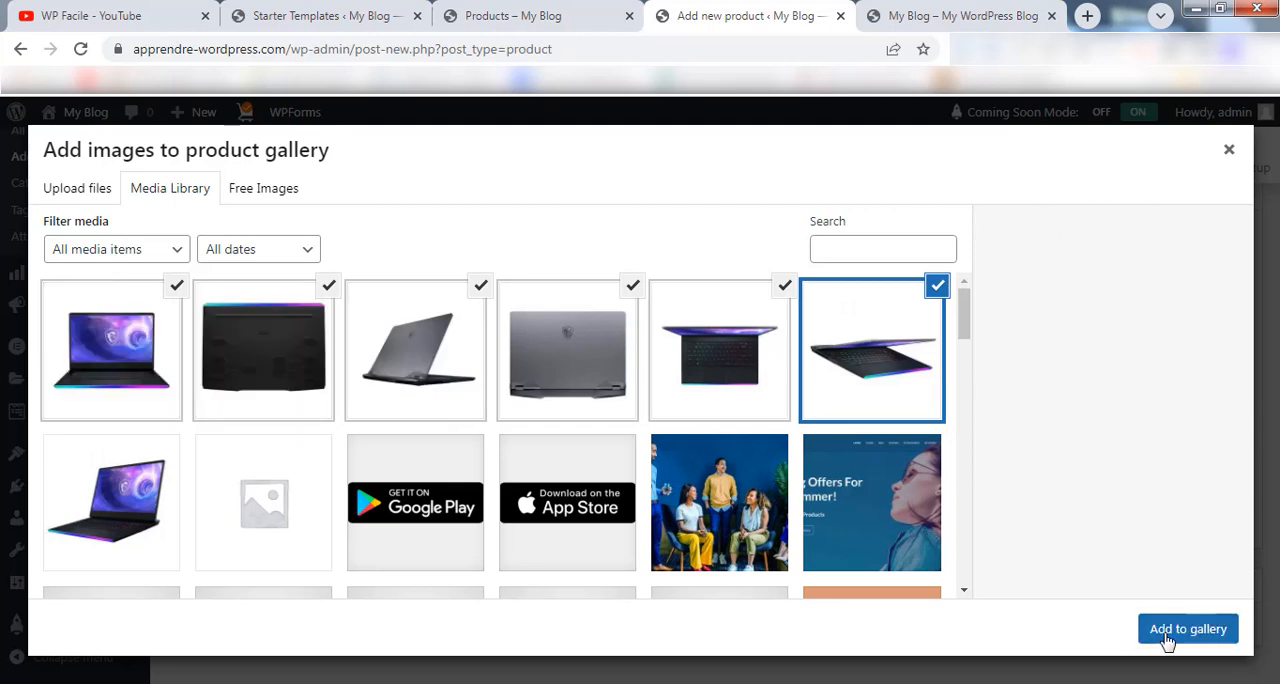
left_click(1188, 629)
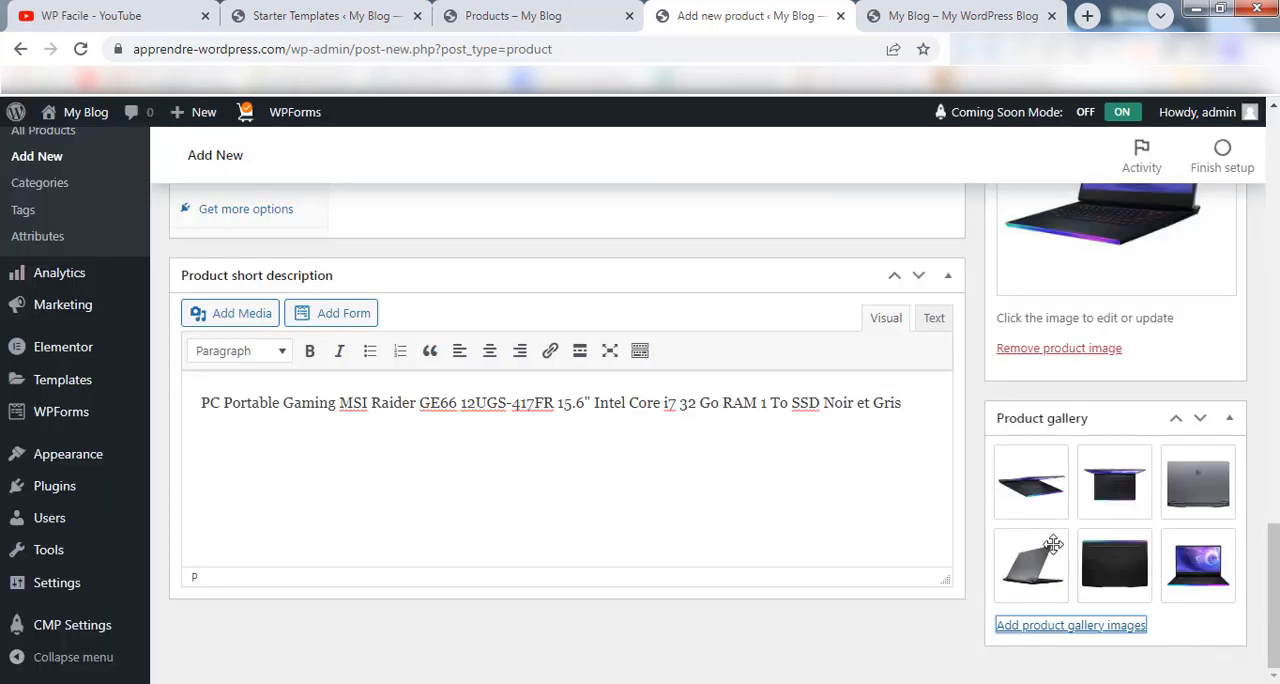
Publish the PC Portable Gaming MSI Raider GE6 product.
scroll(1053, 544, "up", 10)
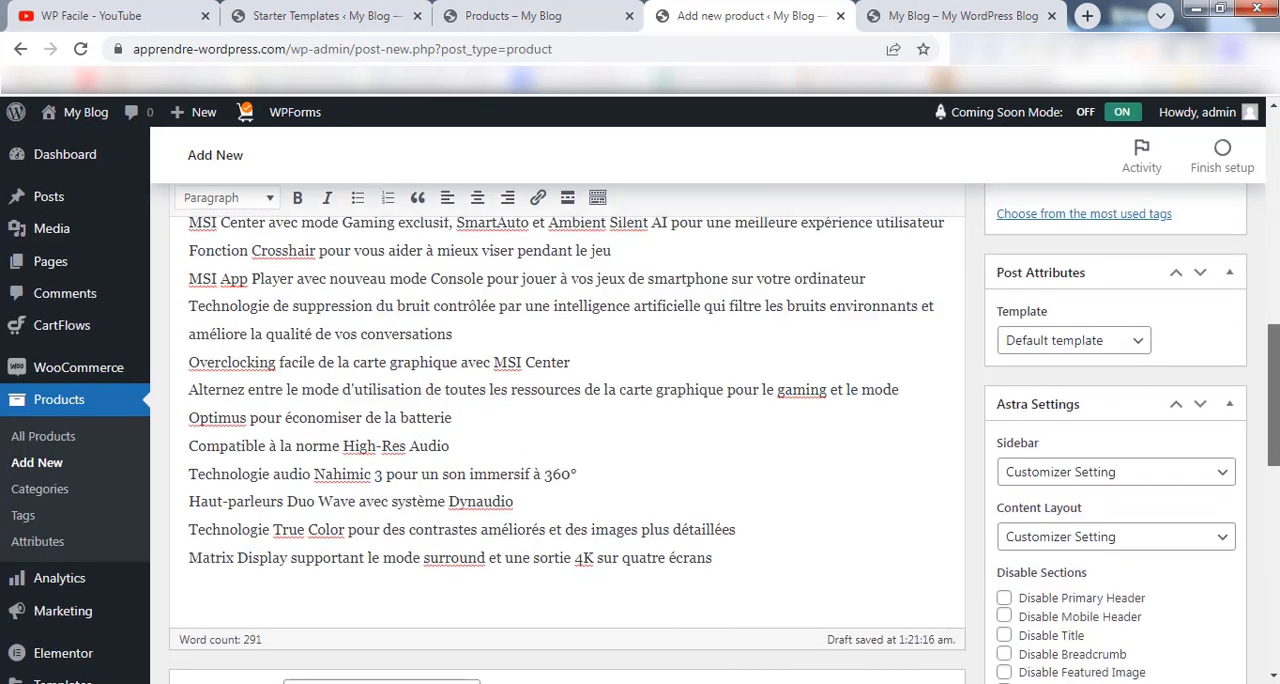
scroll(1253, 373, "up", 6)
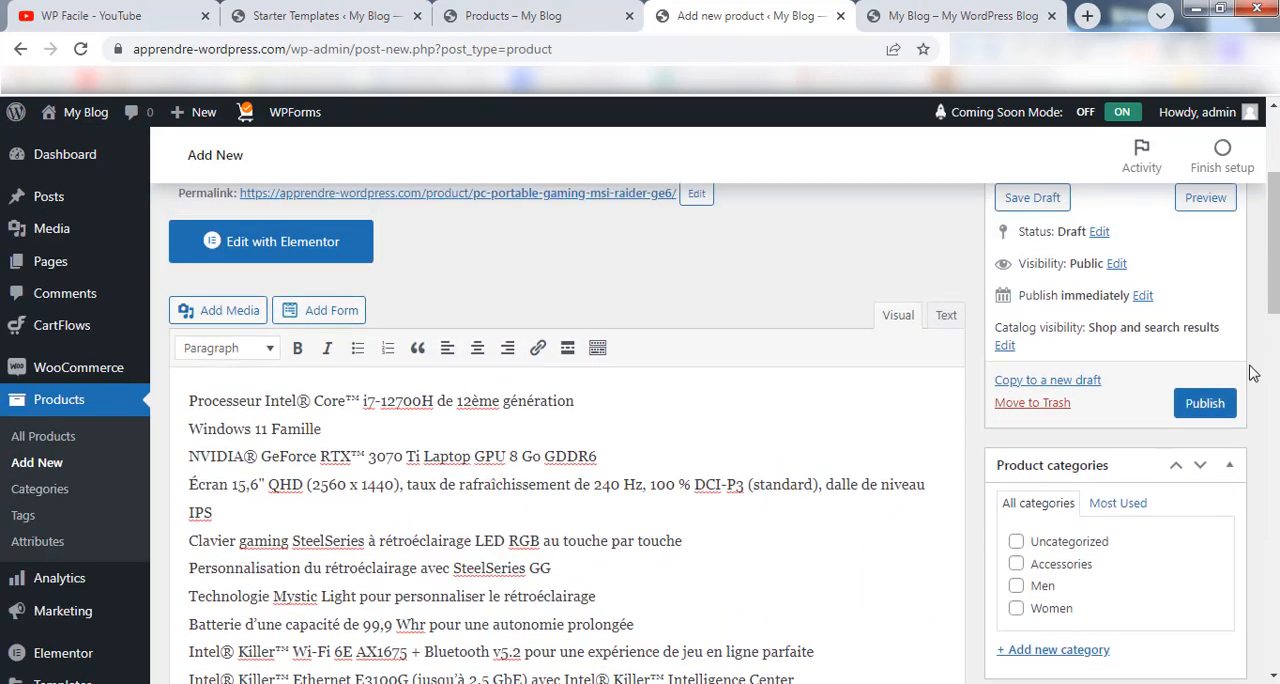
scroll(1190, 420, "up", 1)
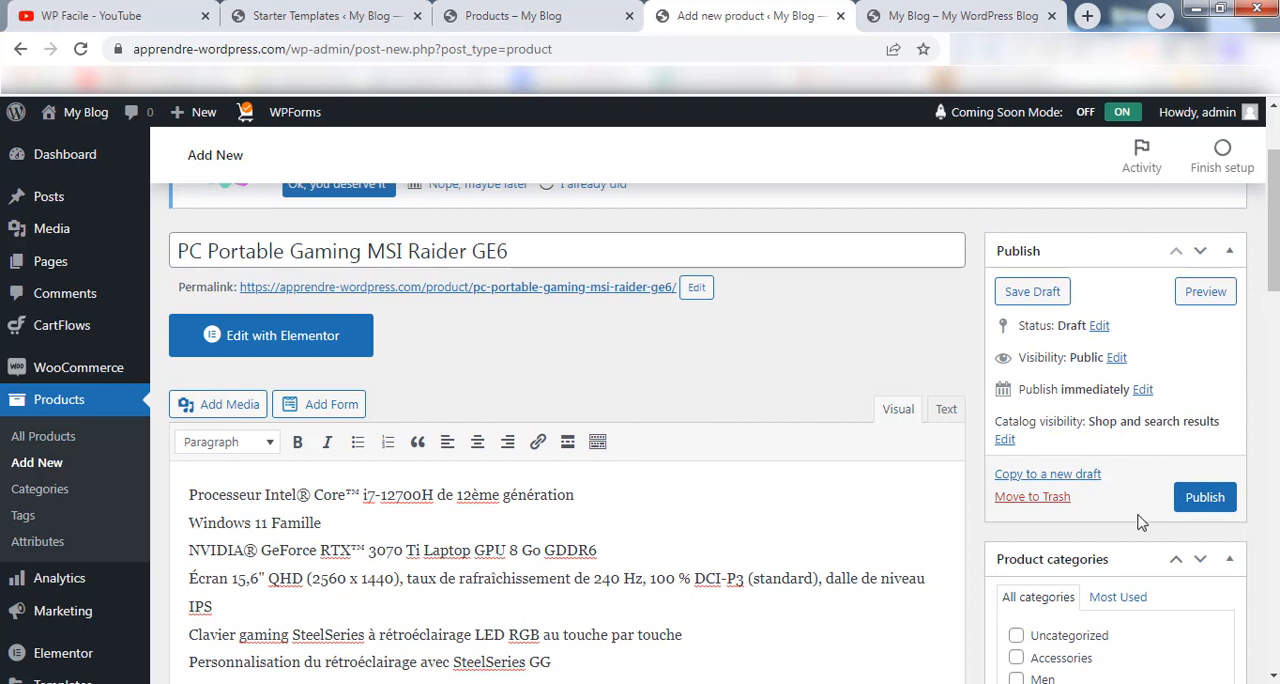
left_click(1206, 498)
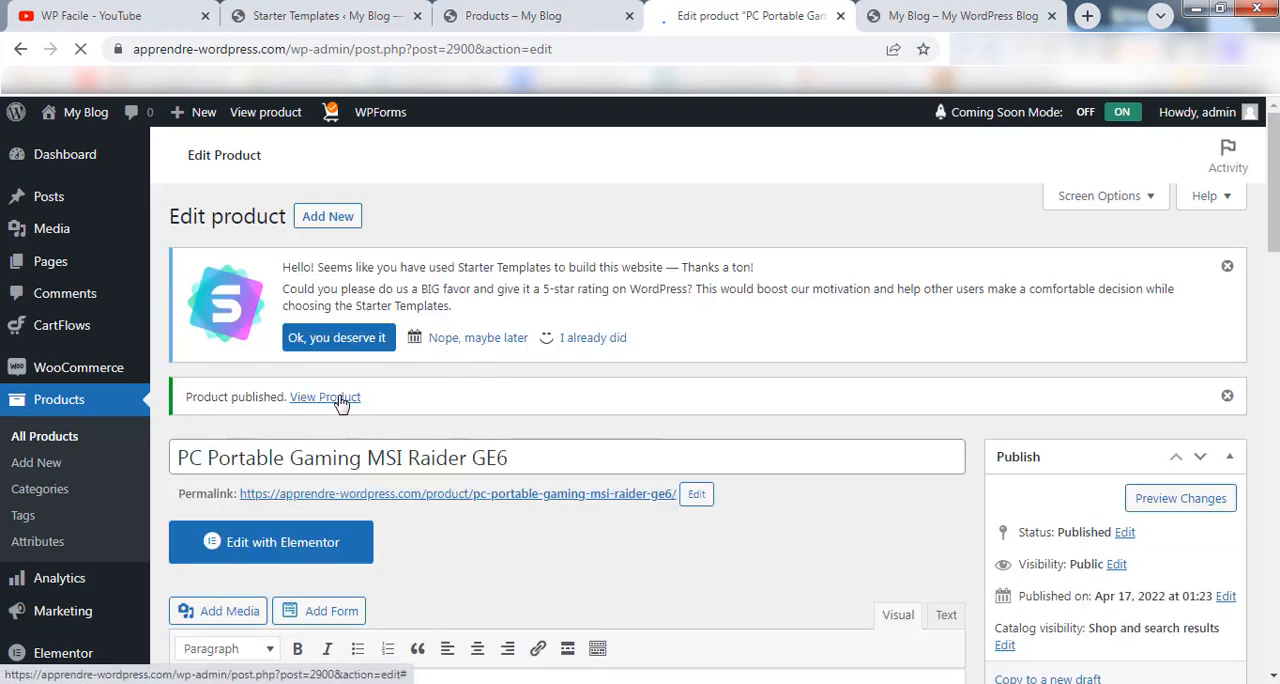
Open the published laptop's store page in a new browser tab and review its image, prices and short description.
right_click(321, 398)
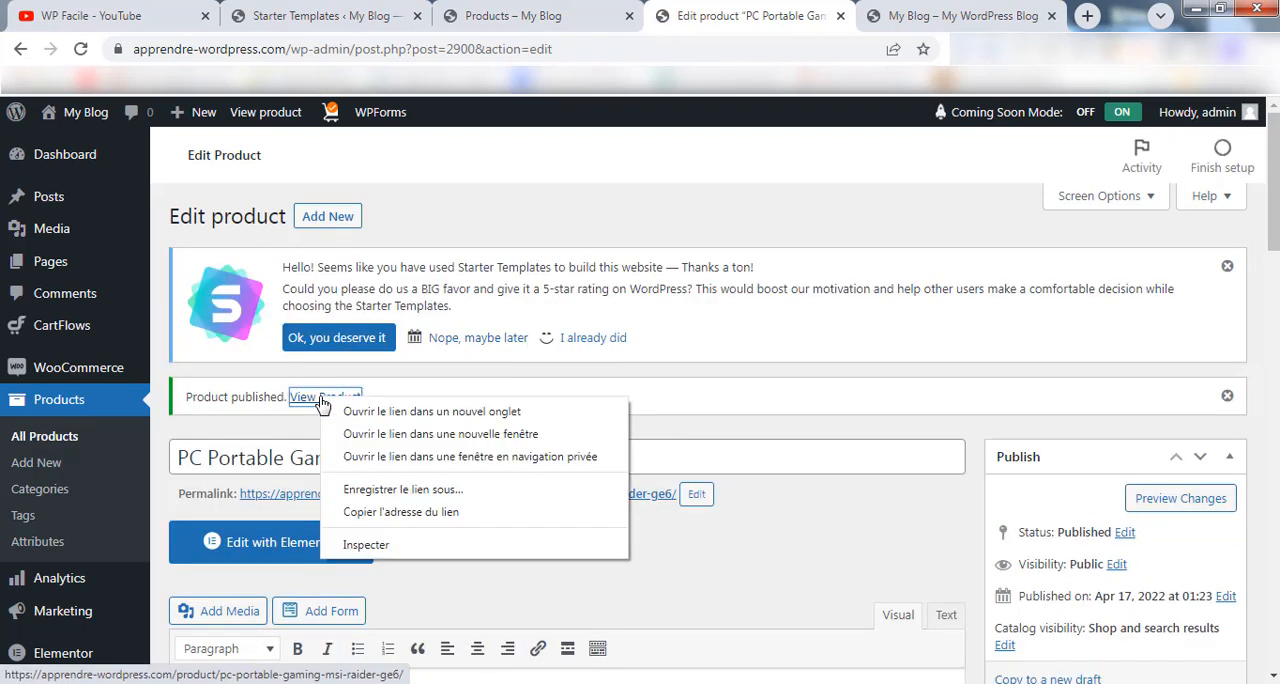
key("Escape")
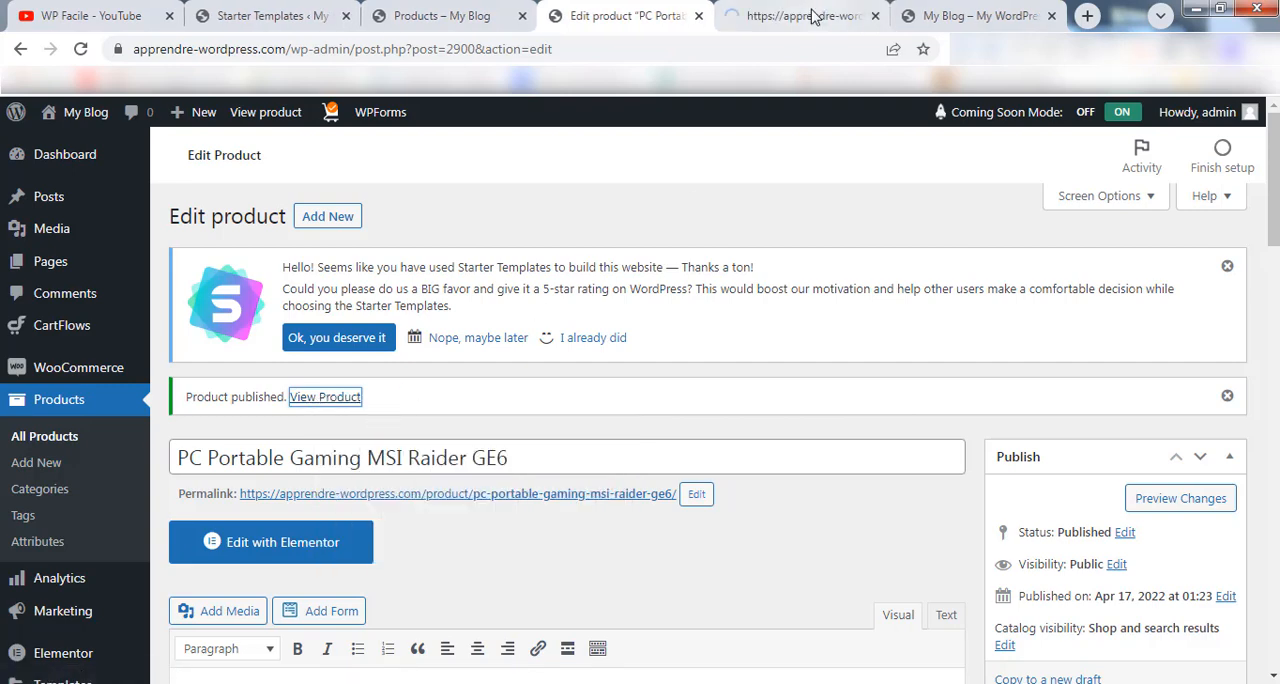
left_click(814, 16)
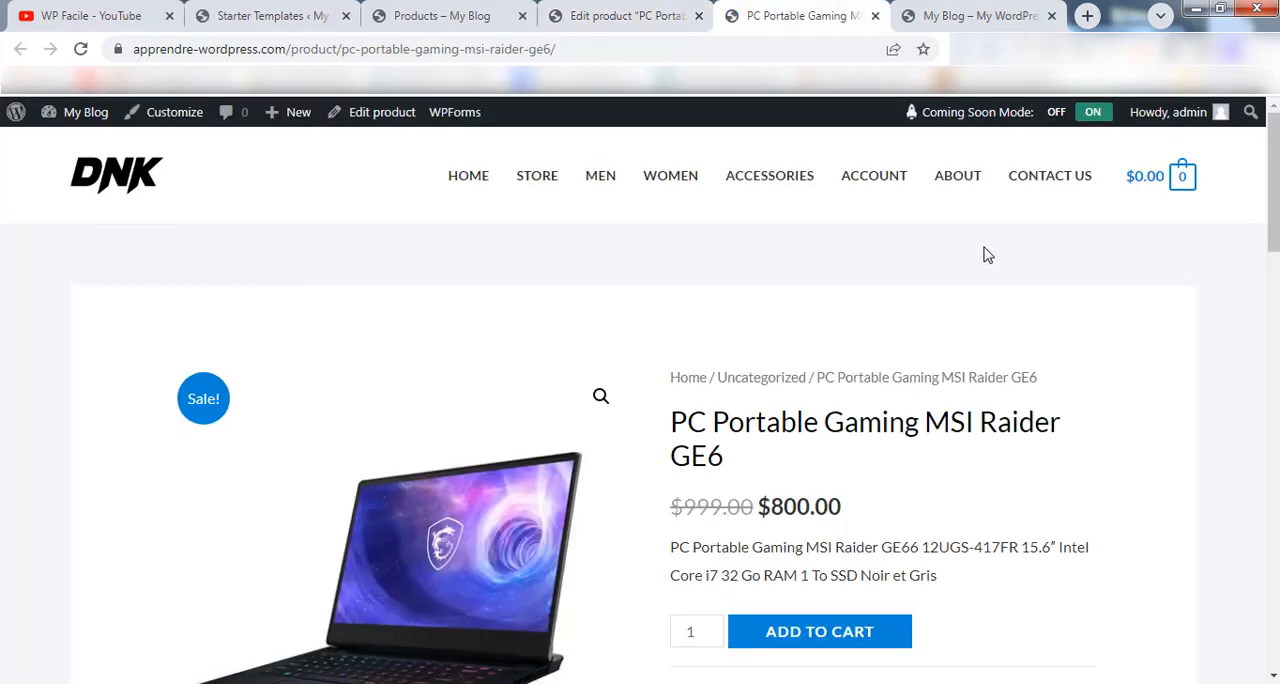
scroll(640, 400, "down", 2)
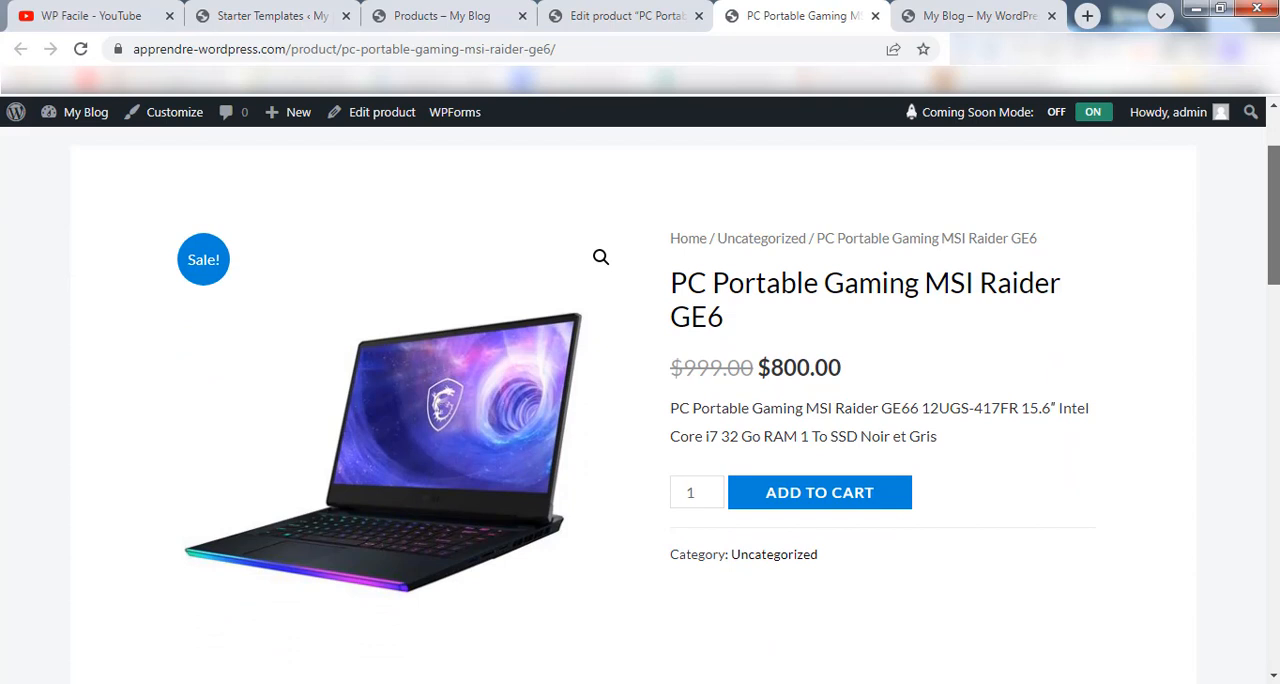
scroll(640, 400, "down", 2)
scroll(640, 400, "up", 2)
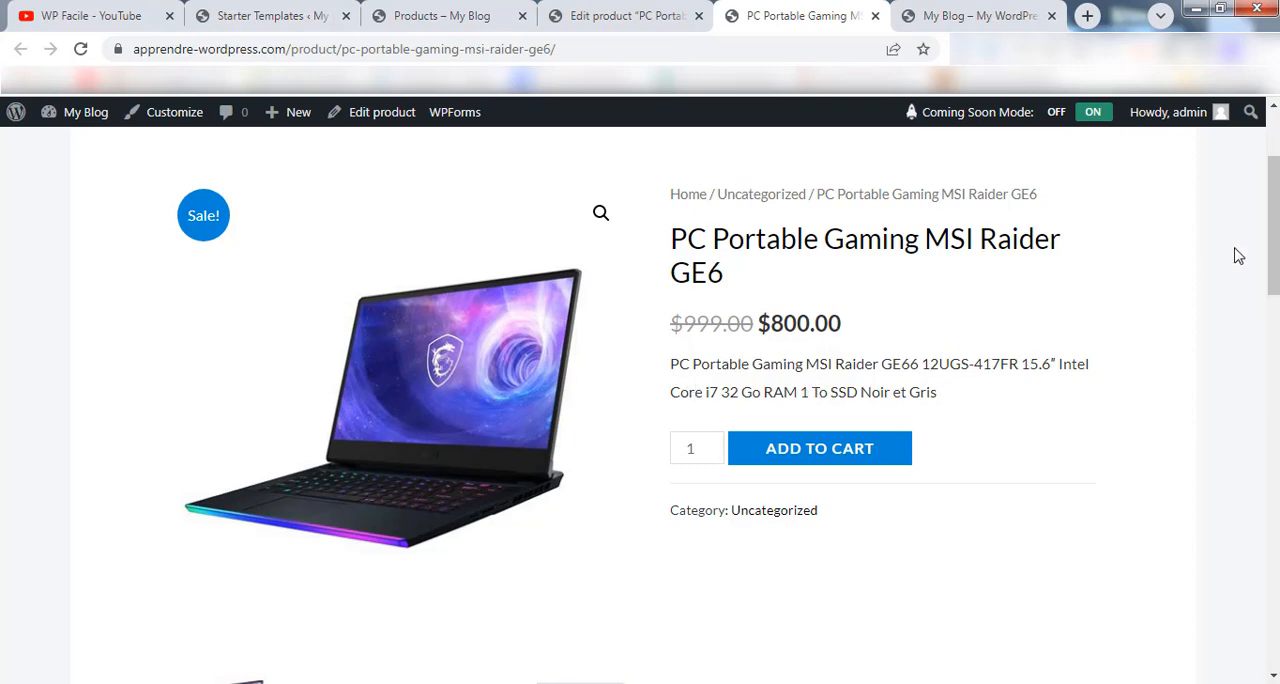
scroll(1238, 256, "down", 2)
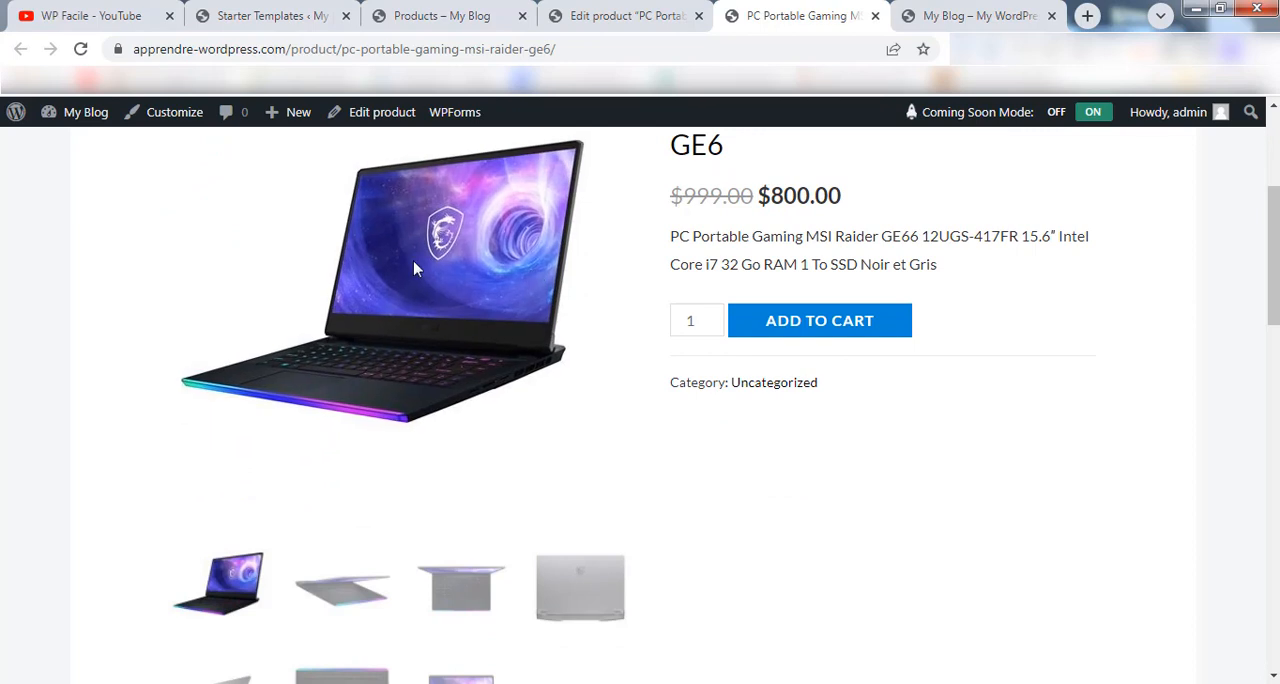
Browse the laptop's gallery photos on the product page by showing several of them as the main image.
scroll(651, 349, "down", 1)
left_click(335, 505)
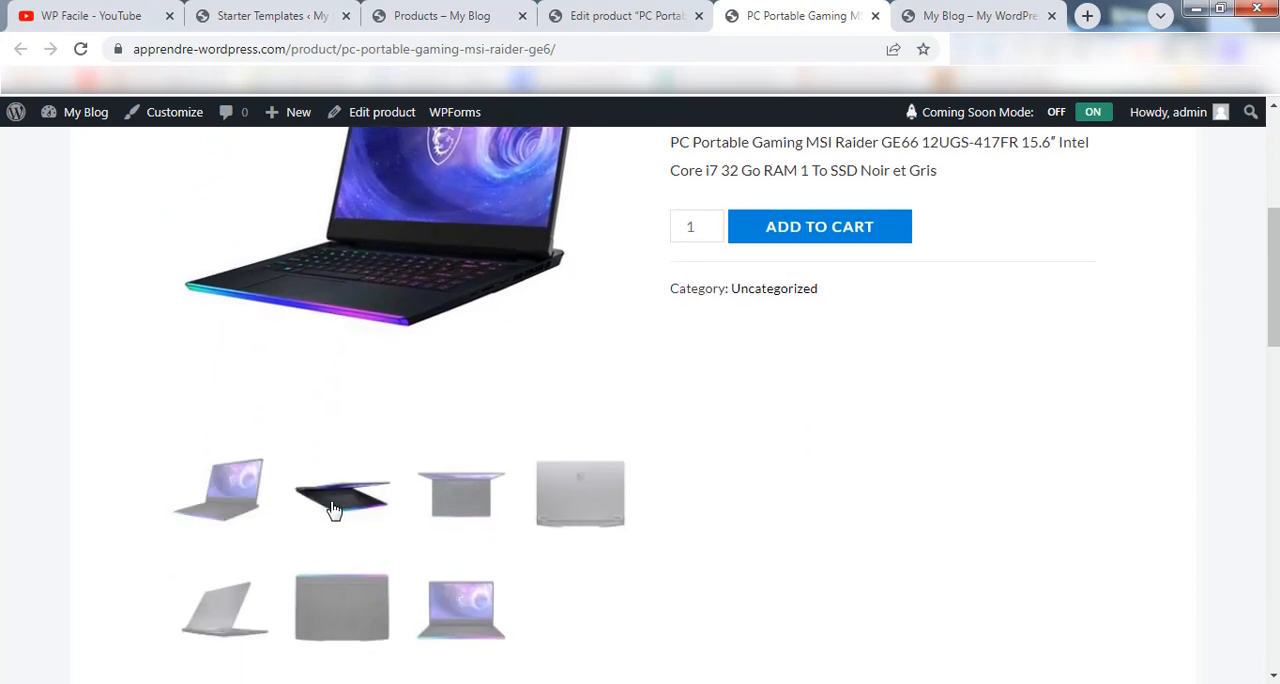
left_click(461, 495)
left_click(580, 495)
left_click(362, 606)
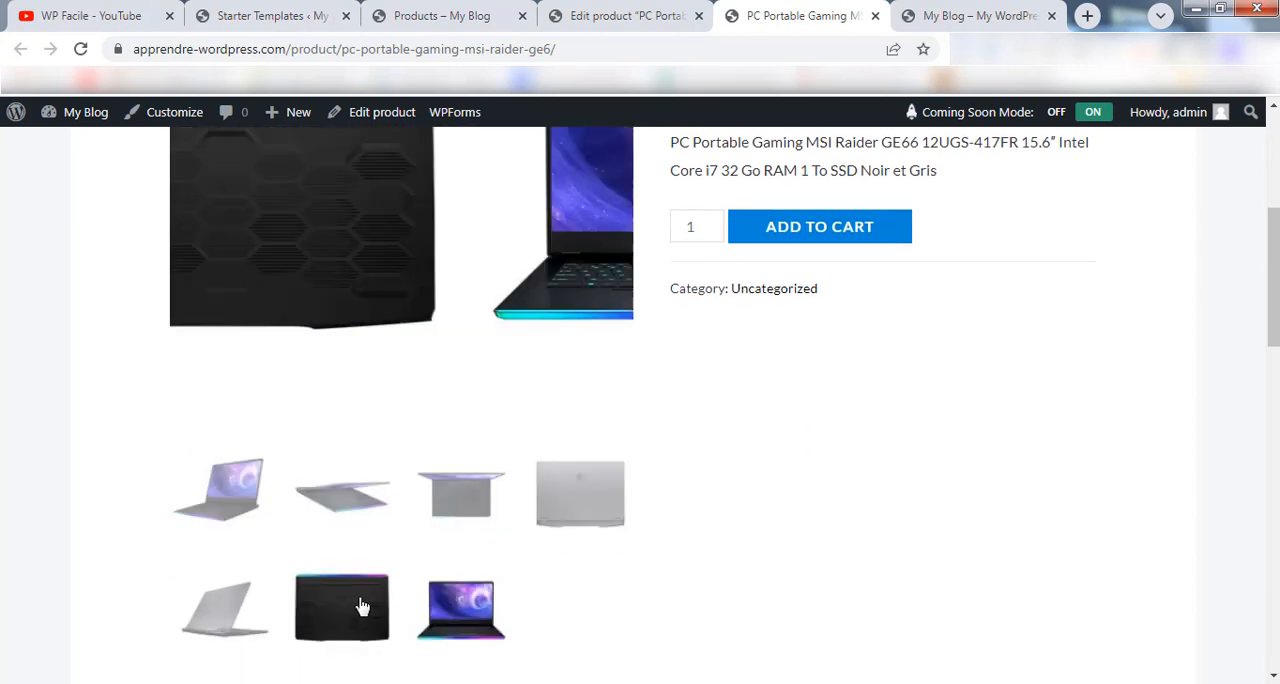
left_click(252, 602)
left_click(368, 532)
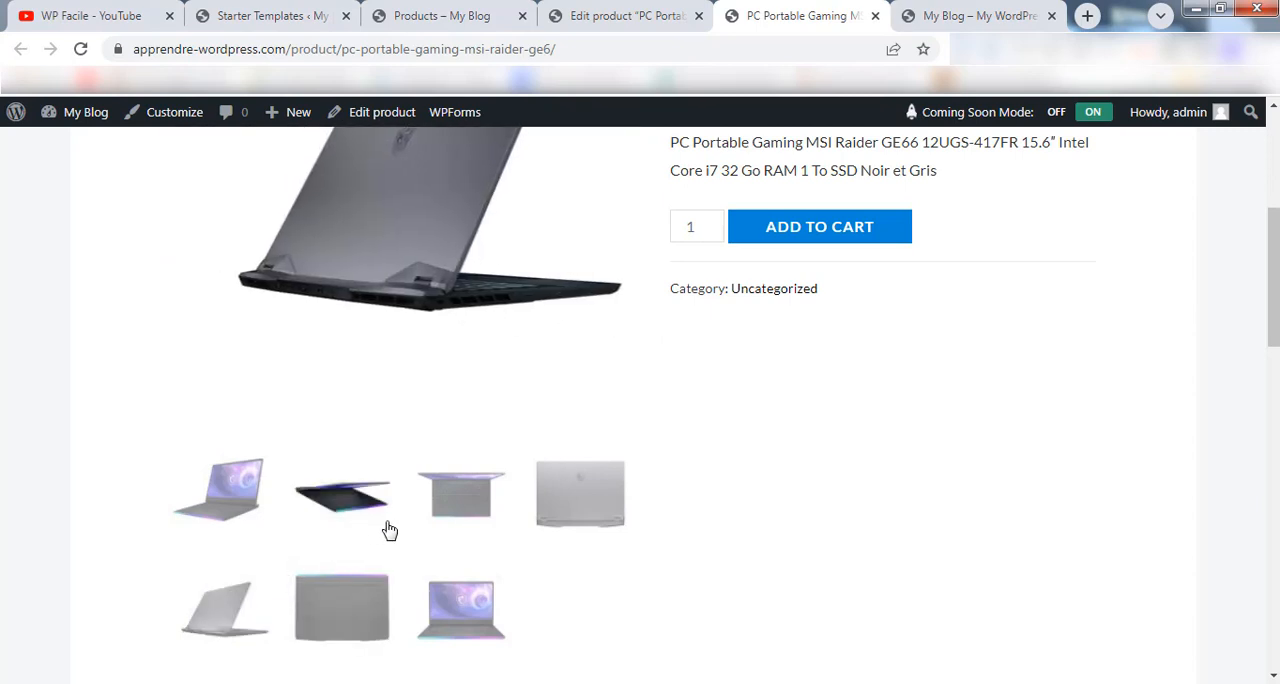
left_click(449, 500)
scroll(441, 578, "up", 1)
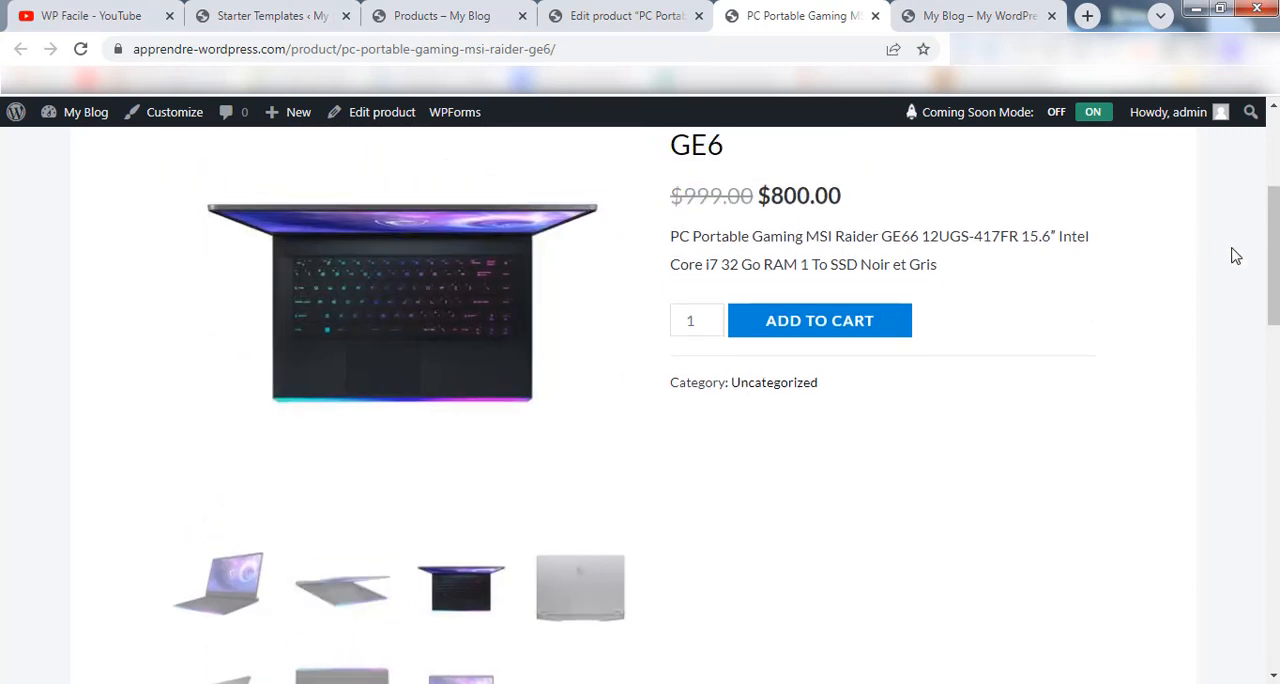
left_click_drag(1268, 226, 1272, 153)
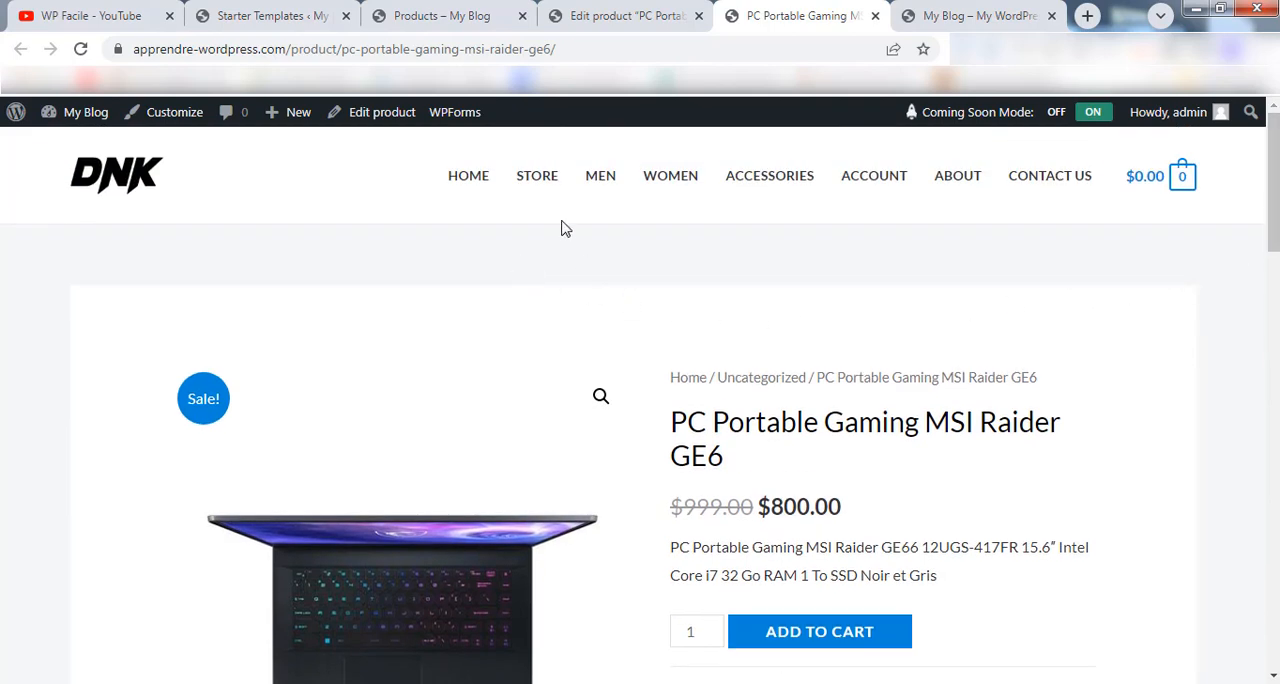
Open the Store page and go through its product listing up to page 4 to find the MSI laptop.
left_click(533, 177)
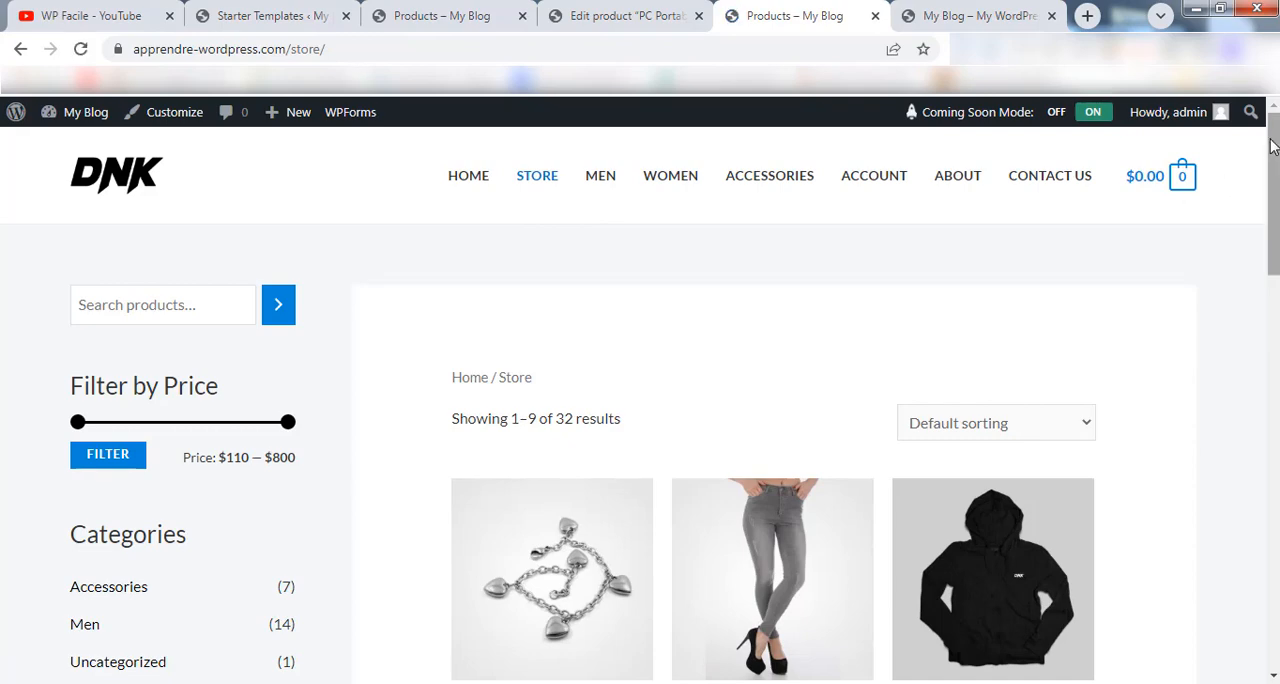
left_click_drag(1272, 190, 1272, 480)
left_click(519, 494)
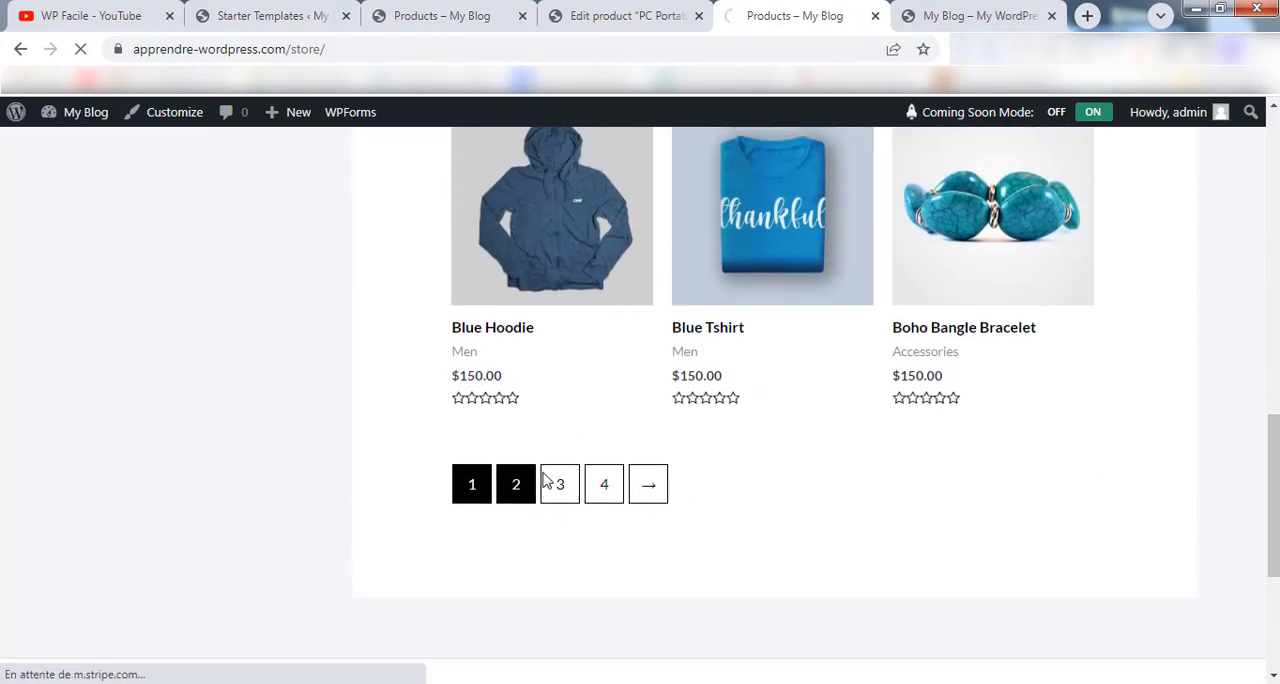
scroll(560, 449, "down", 12)
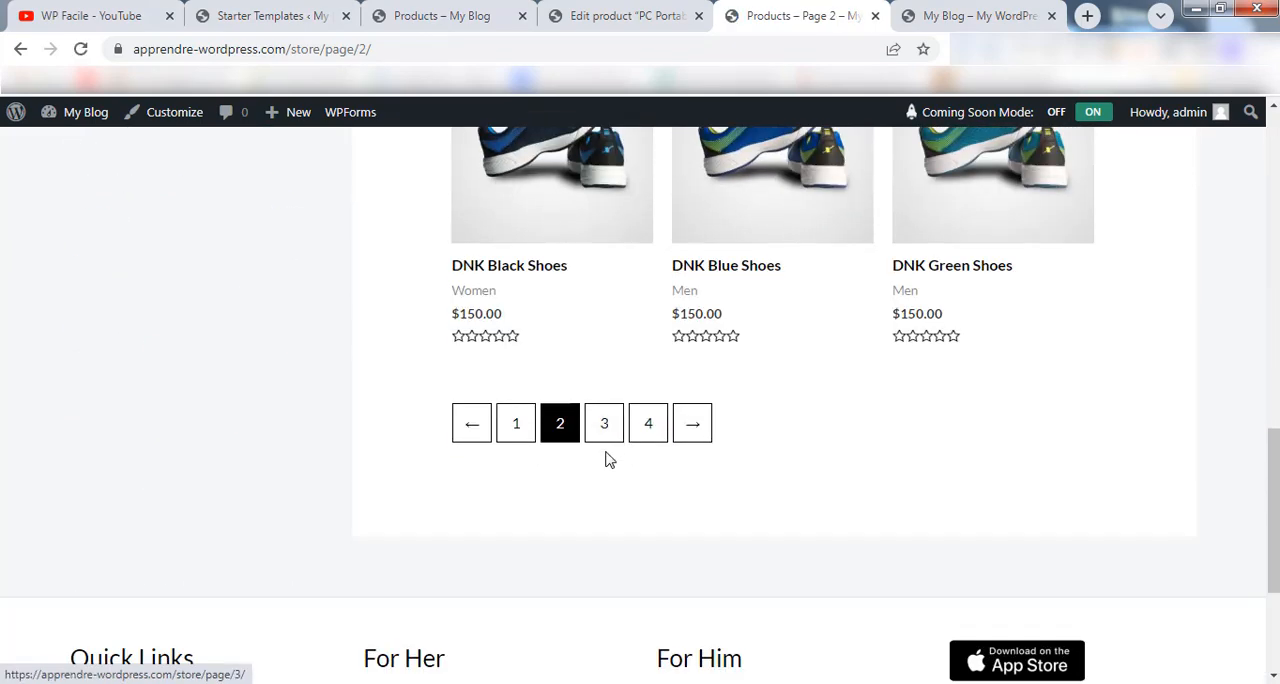
left_click(607, 425)
scroll(655, 418, "down", 9)
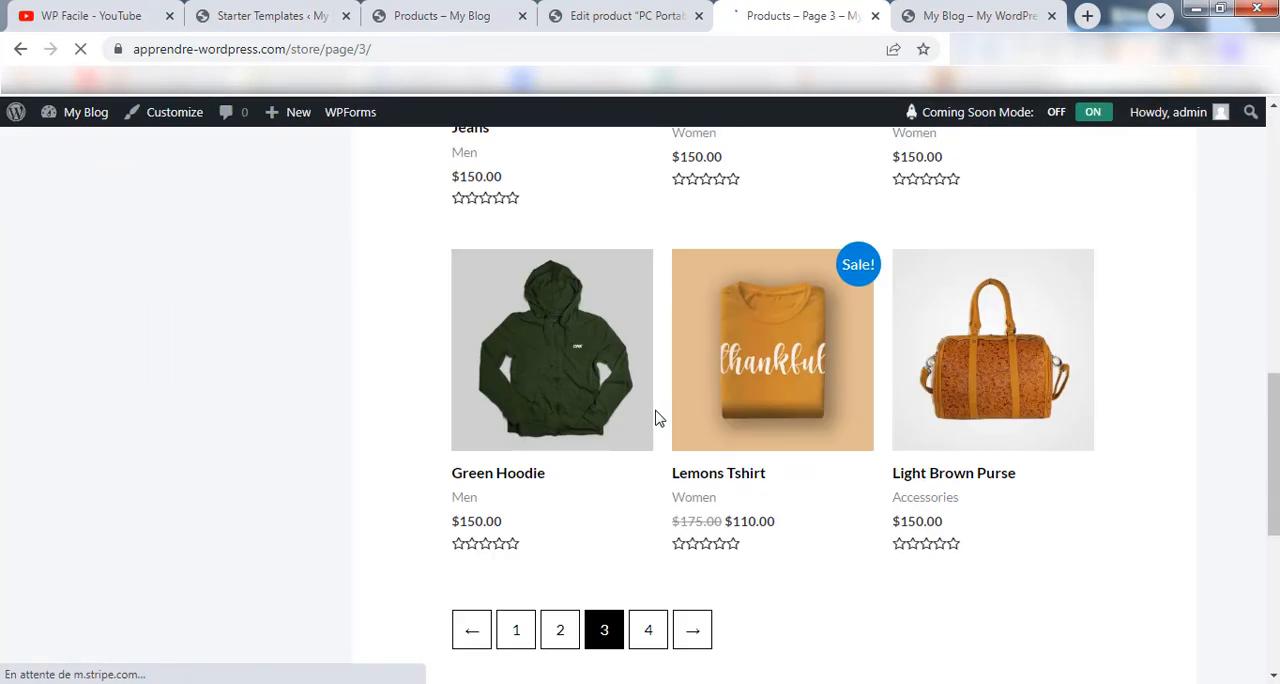
scroll(657, 418, "down", 2)
left_click(648, 449)
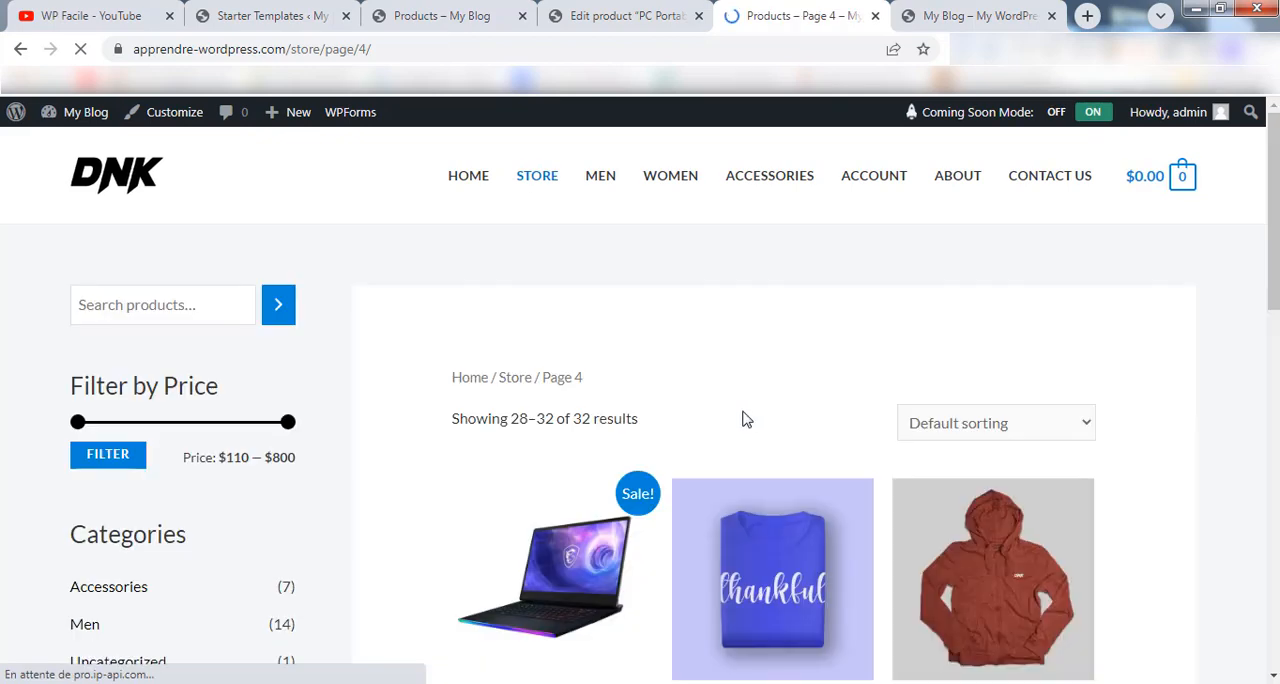
left_click_drag(1274, 195, 1275, 252)
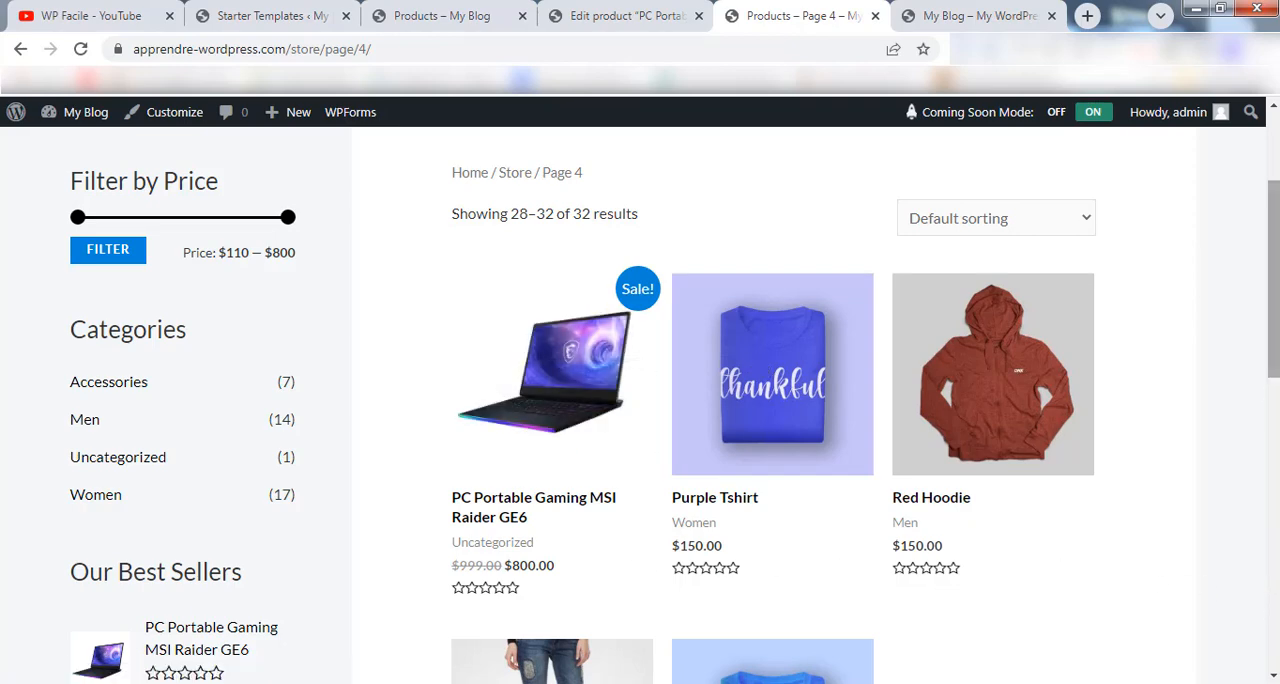
left_click_drag(1275, 283, 1275, 212)
Return to the first page of the store and review its best sellers and demo products.
left_click(540, 177)
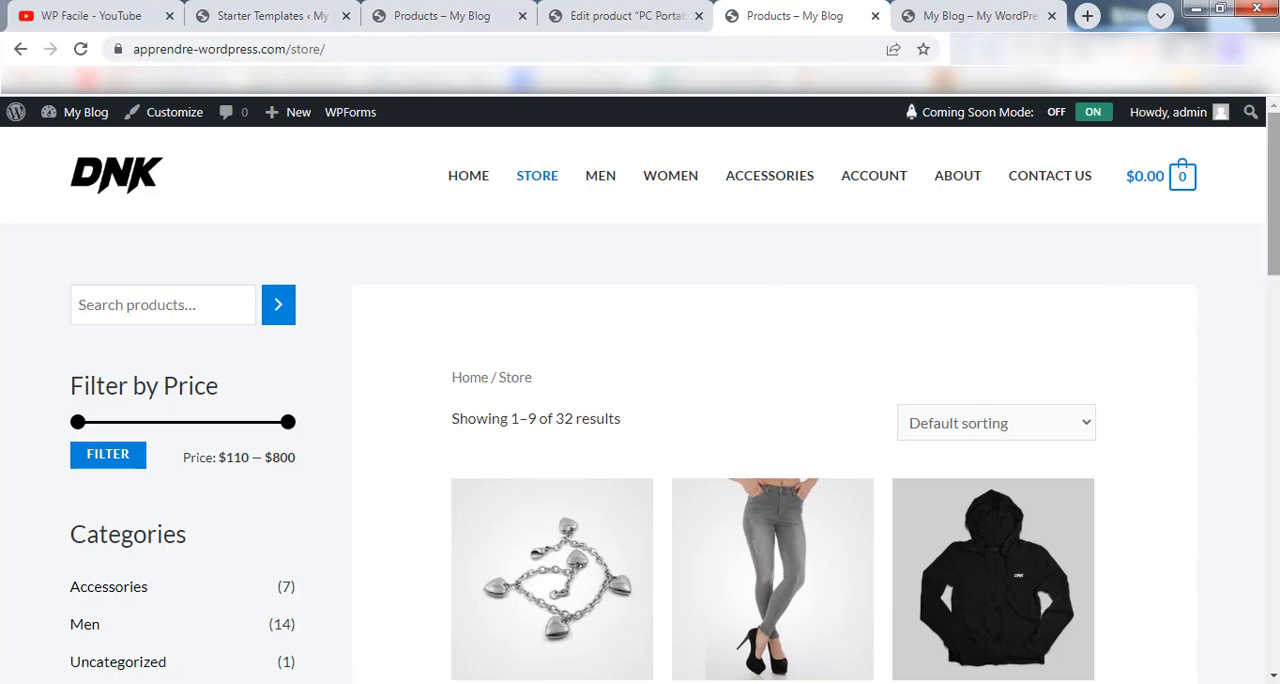
left_click_drag(1277, 201, 1277, 272)
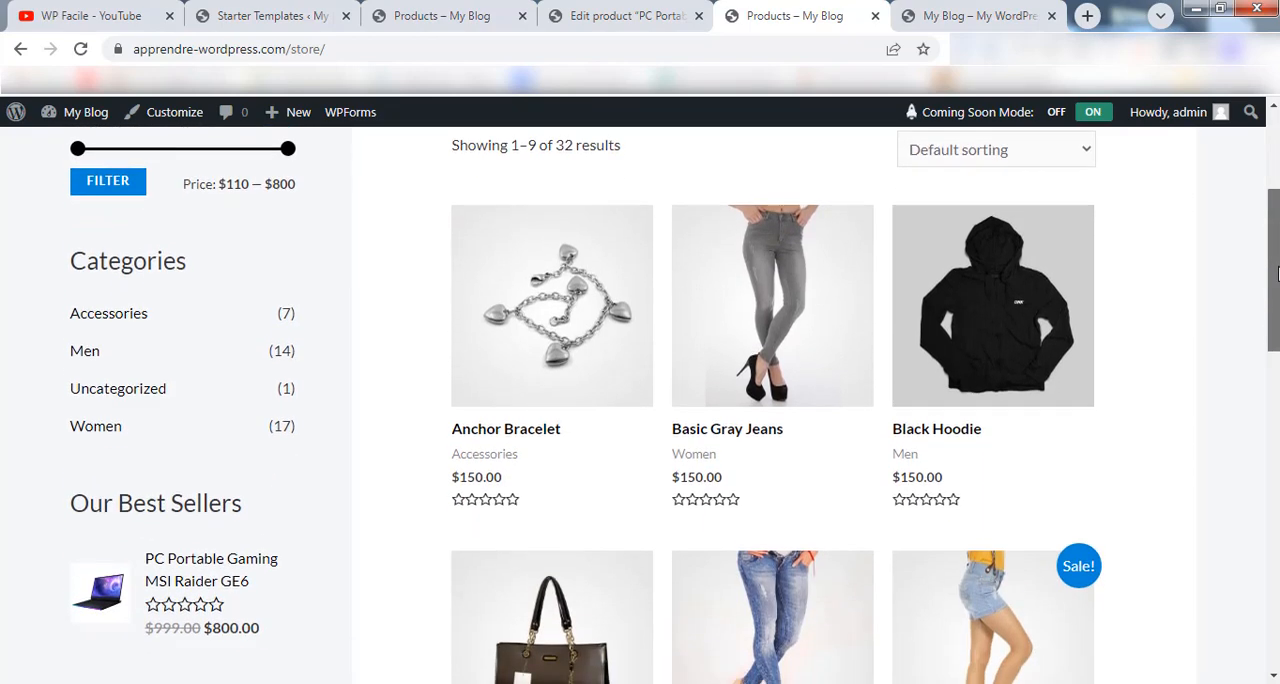
scroll(546, 317, "down", 5)
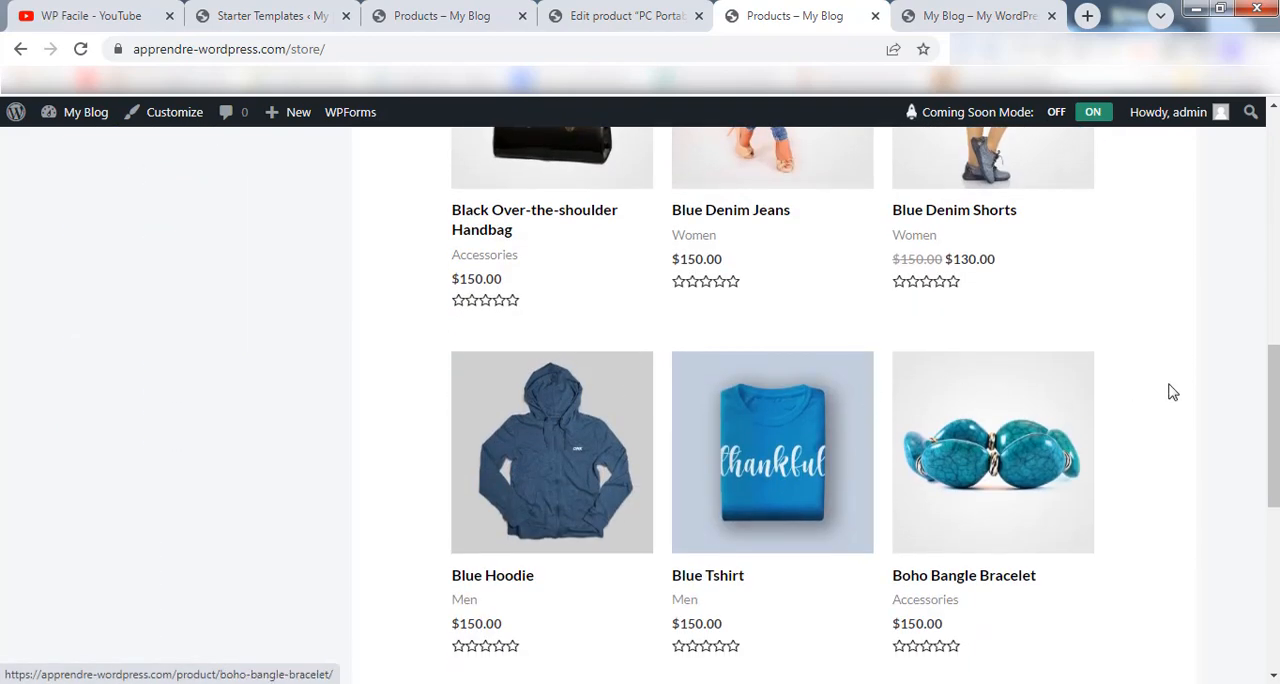
left_click_drag(1273, 378, 1271, 145)
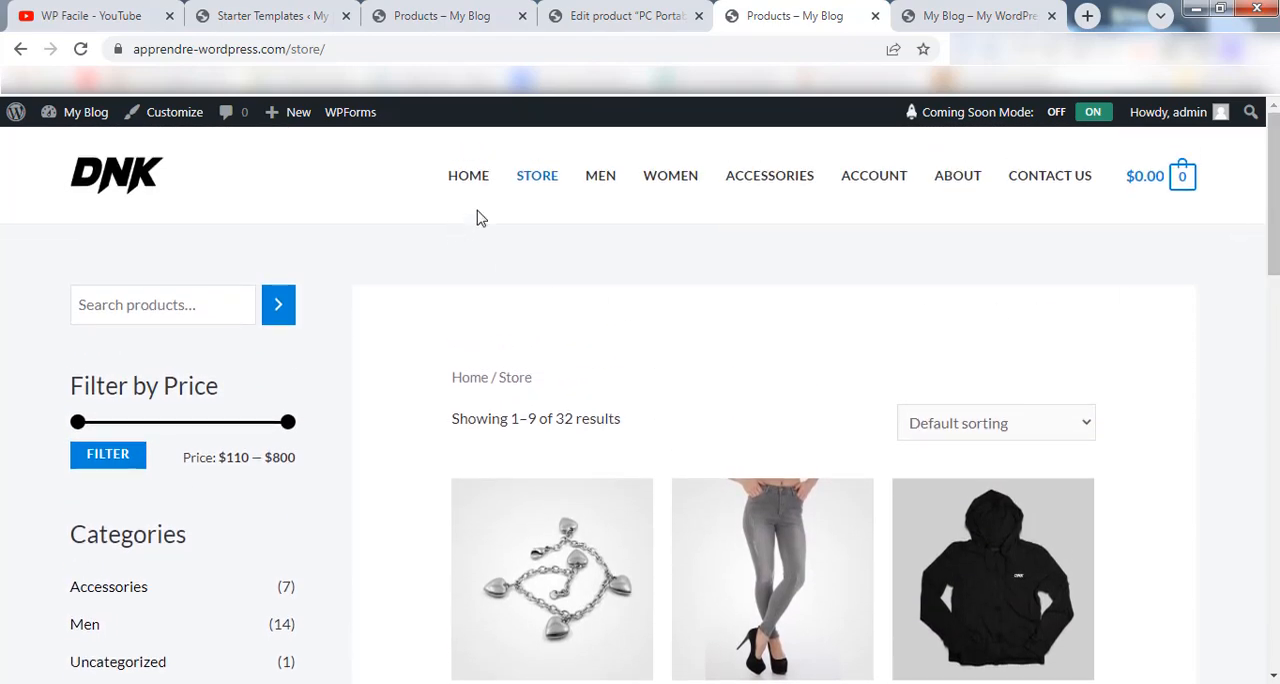
Switch back to the product editing tab and open the list of all products.
left_click(455, 12)
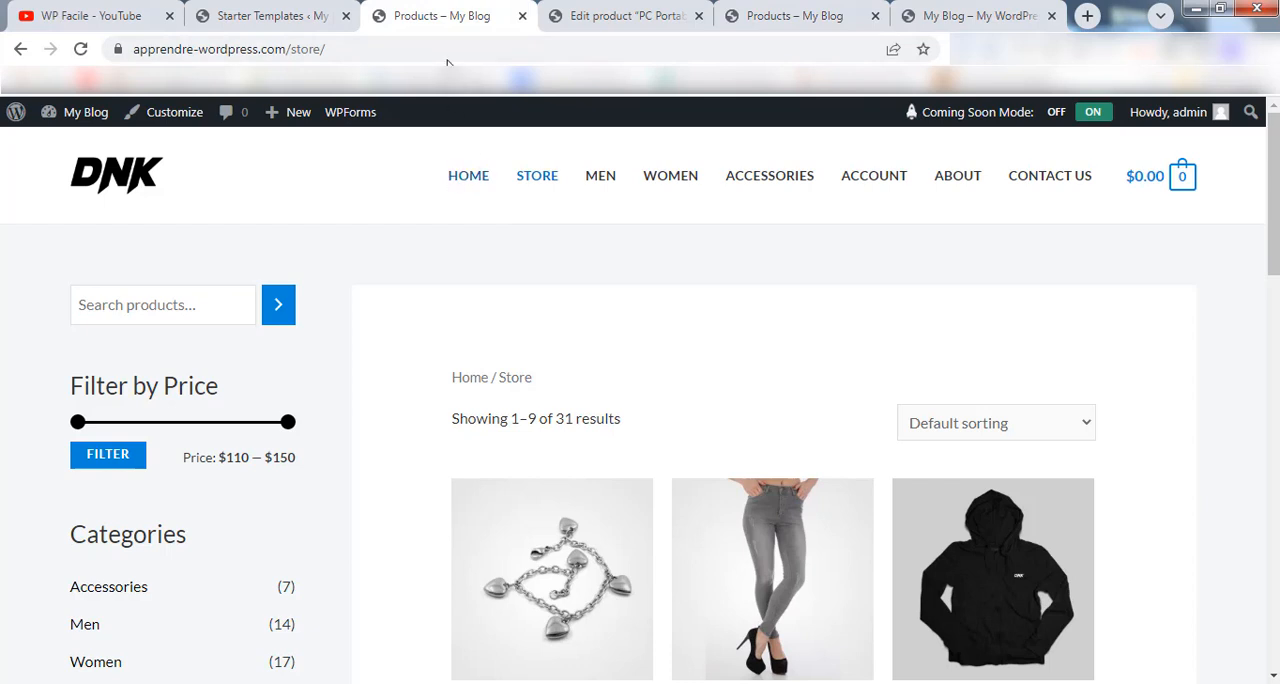
left_click(608, 13)
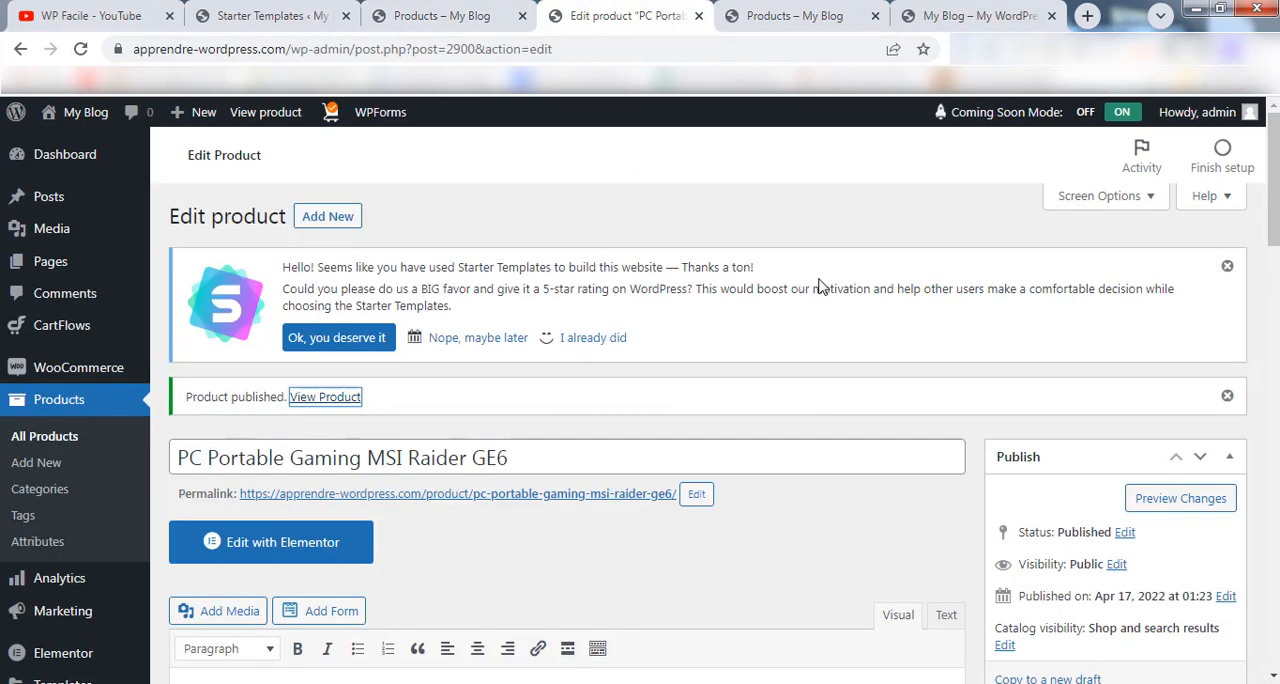
left_click(42, 440)
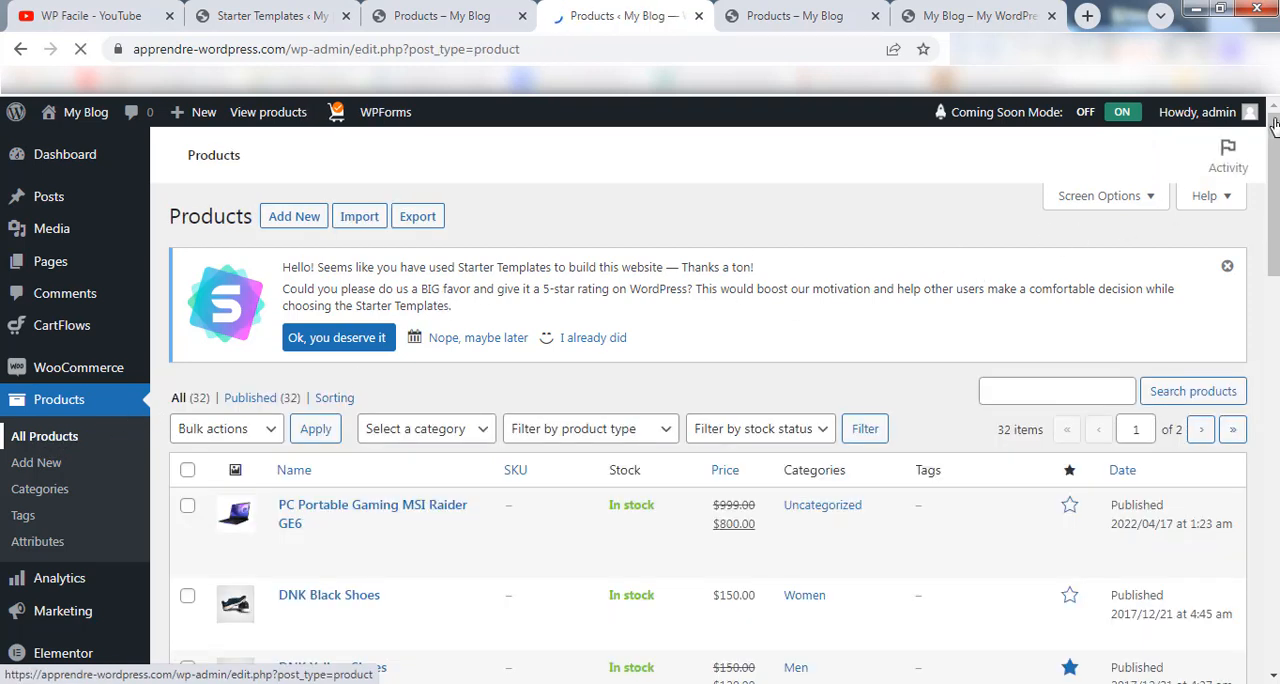
mouse_move(1274, 130)
left_mouse_down()
mouse_move(1266, 354)
mouse_move(1234, 543)
mouse_move(1253, 130)
left_mouse_up()
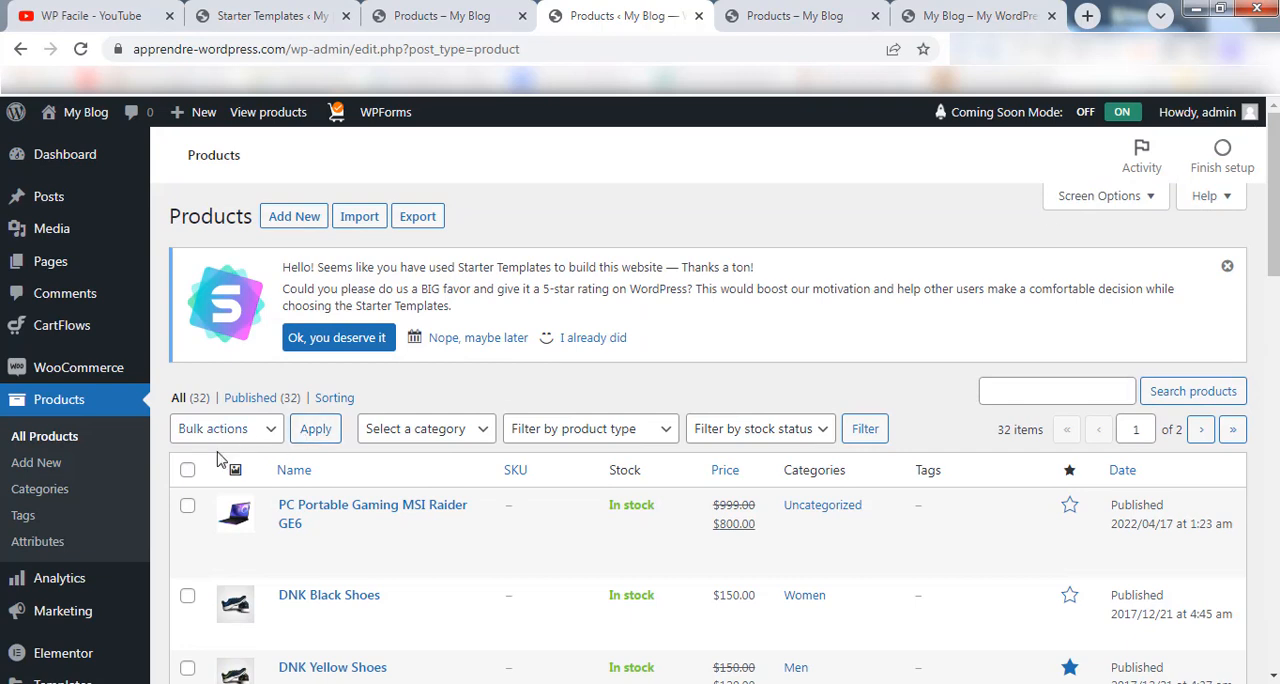
Move all products on the first list page except the PC Portable Gaming MSI Raider GE6 to the trash.
left_click(188, 471)
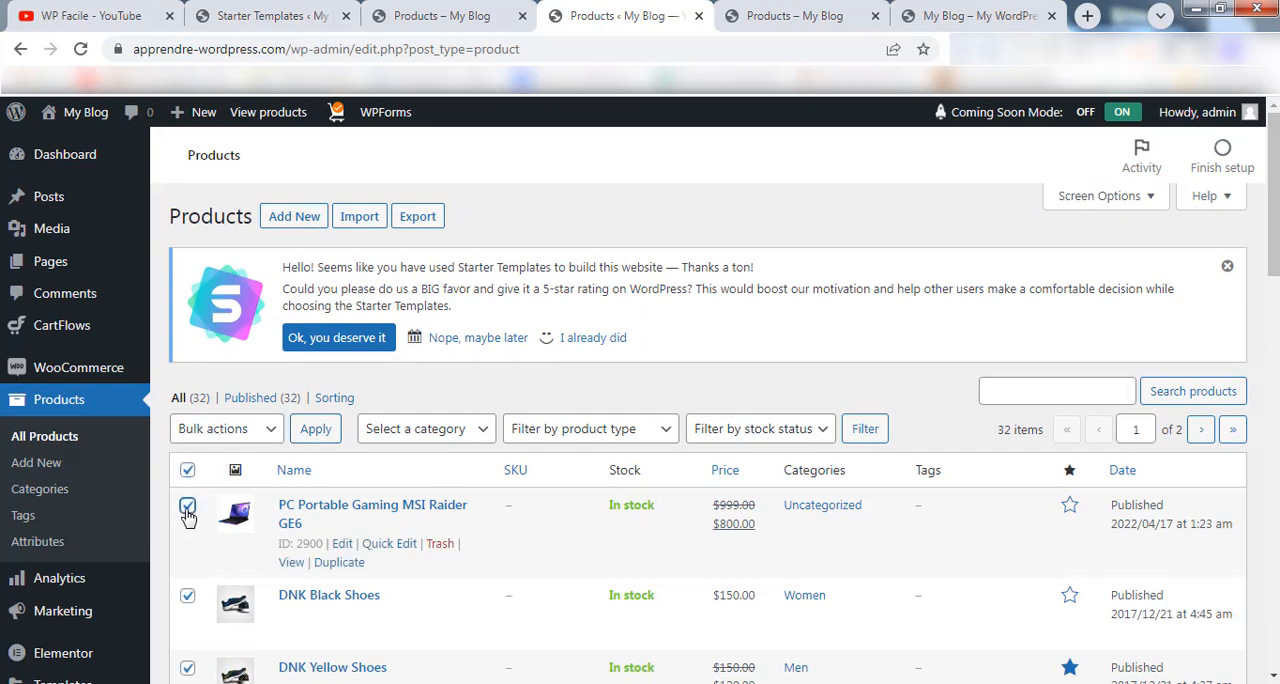
left_click(188, 507)
left_click(263, 429)
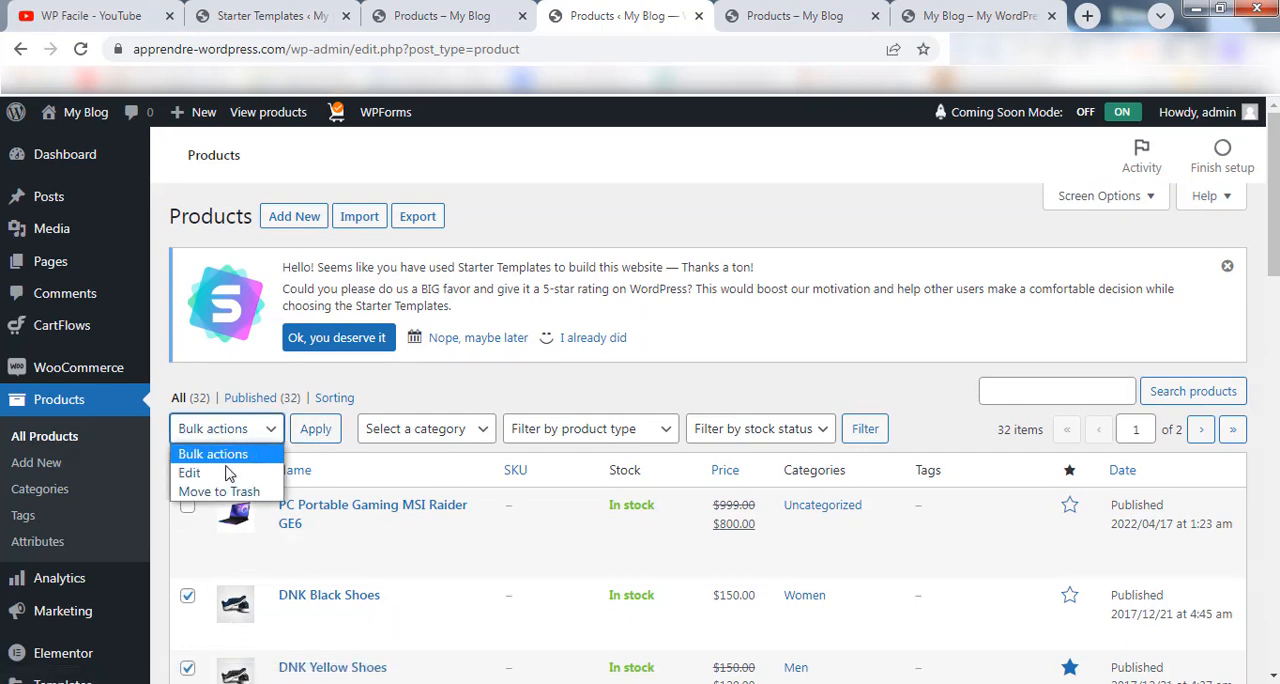
left_click(200, 492)
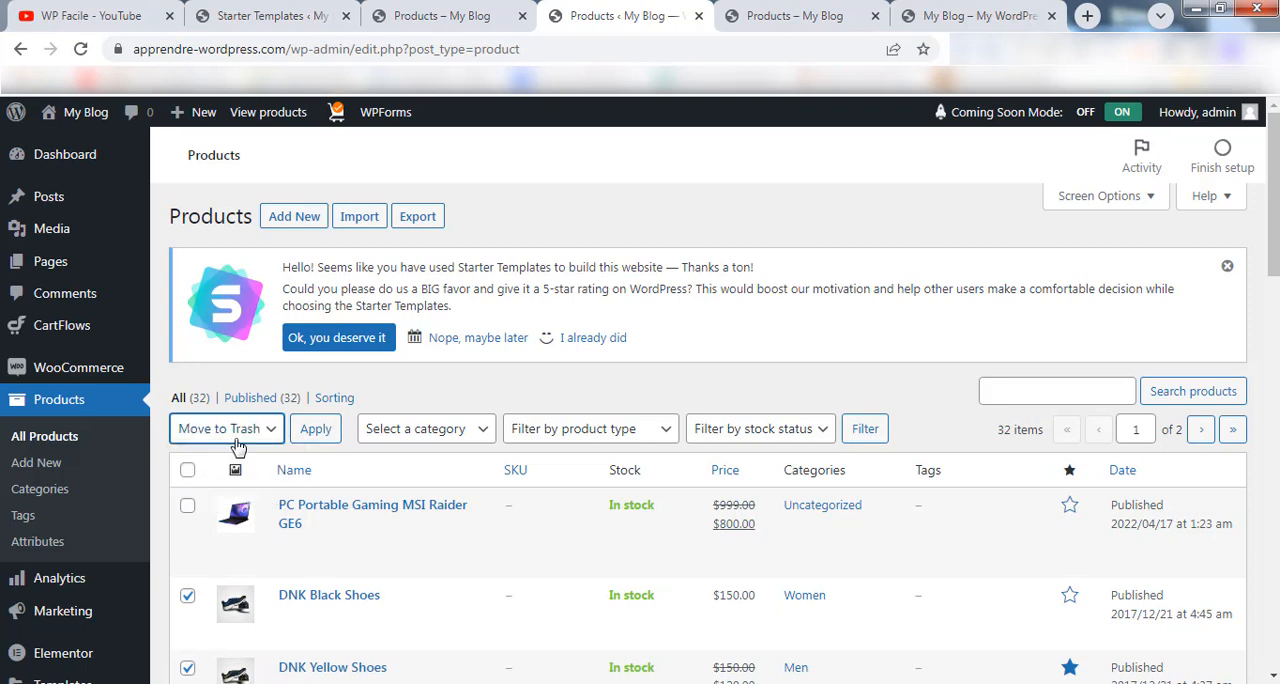
left_click(306, 429)
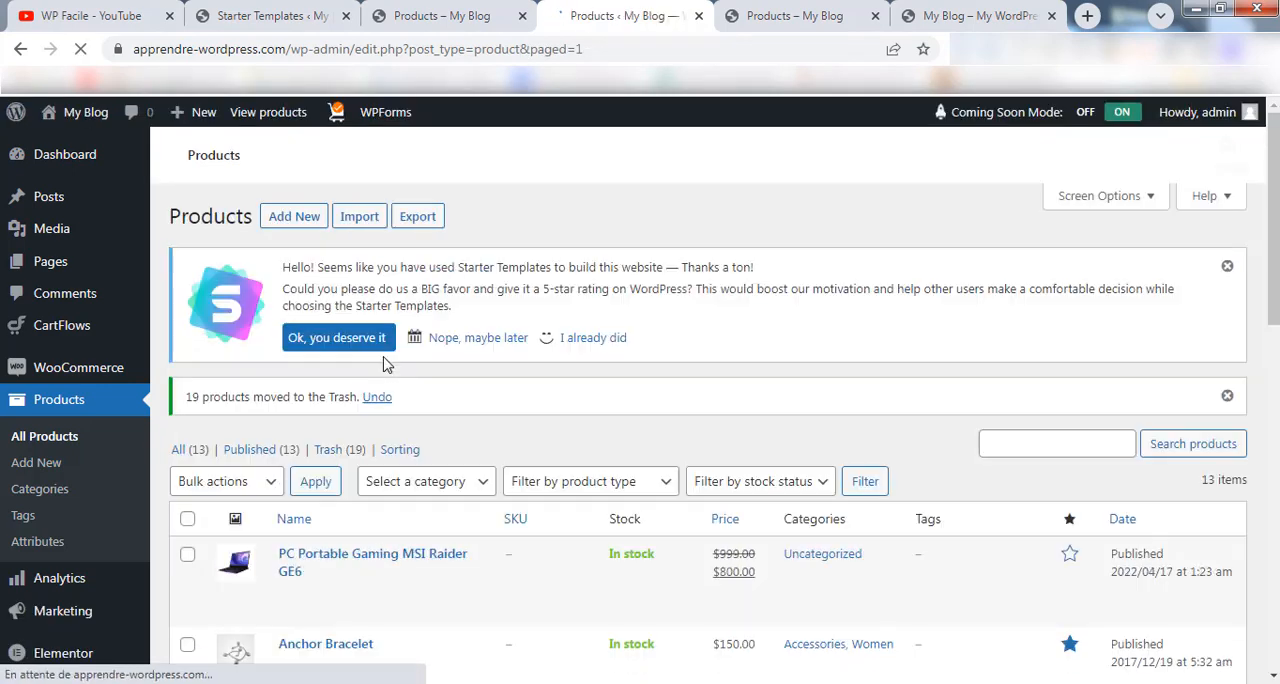
Move all remaining demo products to the trash, keeping only the PC Portable Gaming MSI Raider GE6.
scroll(220, 400, "down", 3)
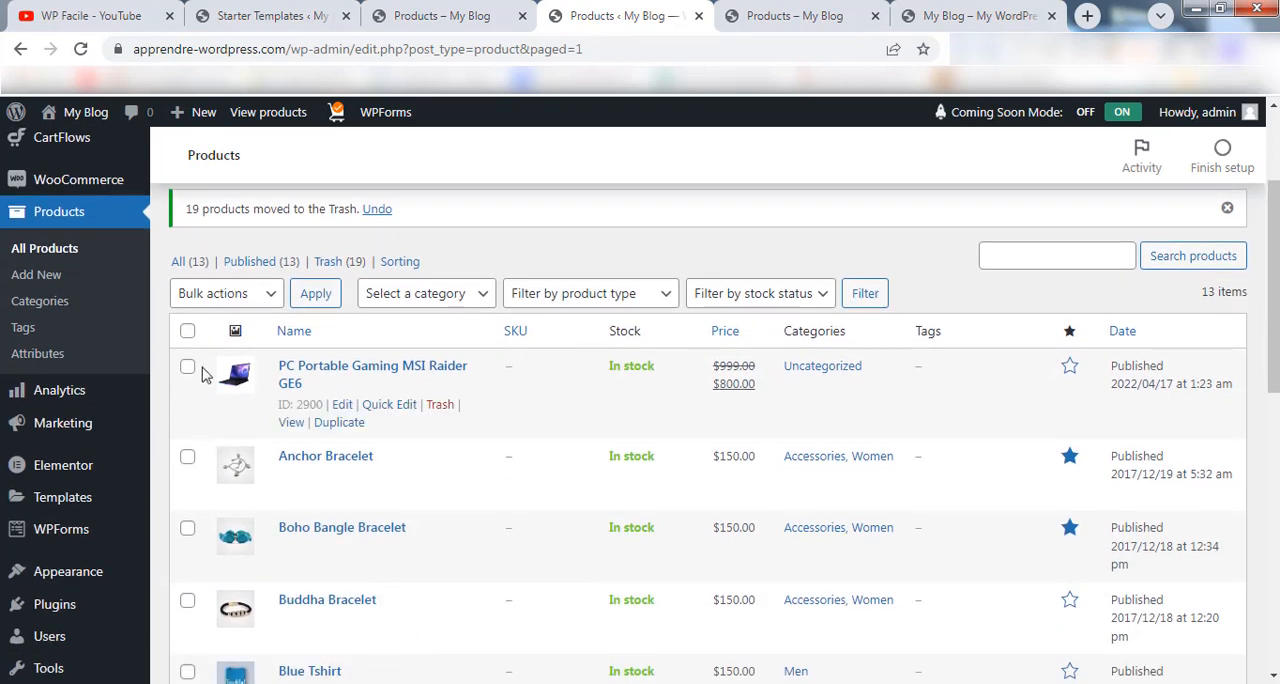
left_click(187, 333)
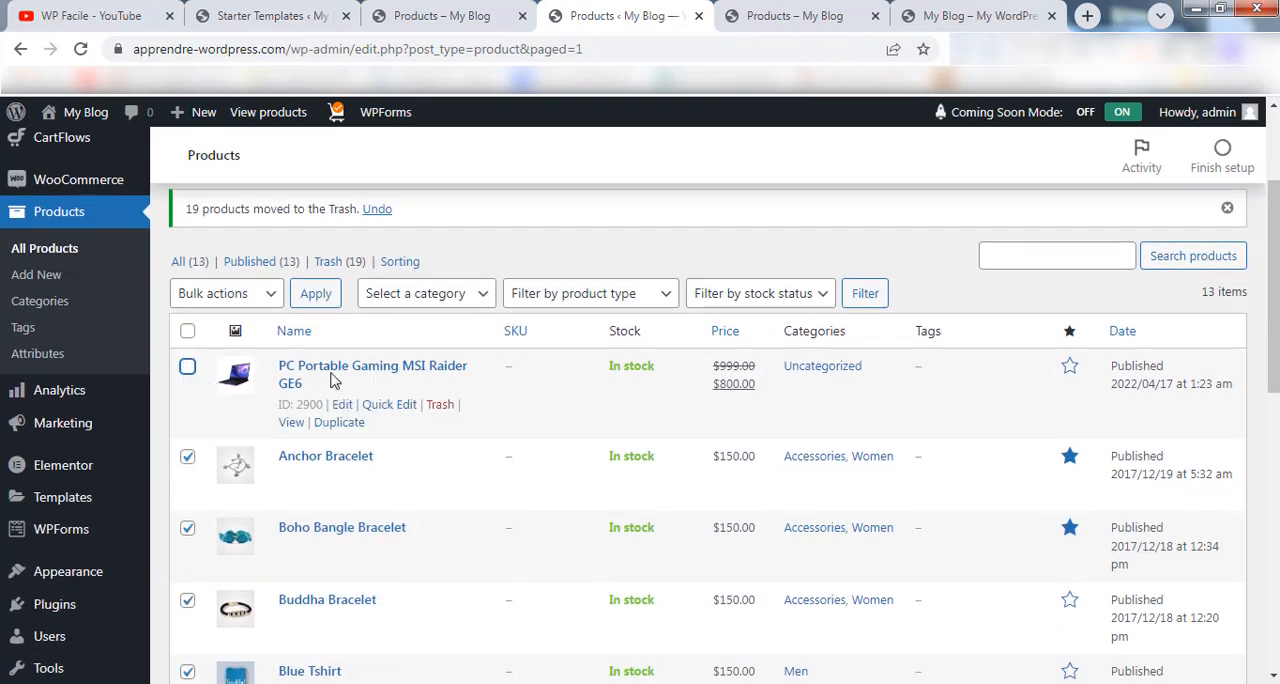
left_click(255, 297)
left_click(225, 354)
left_click(314, 298)
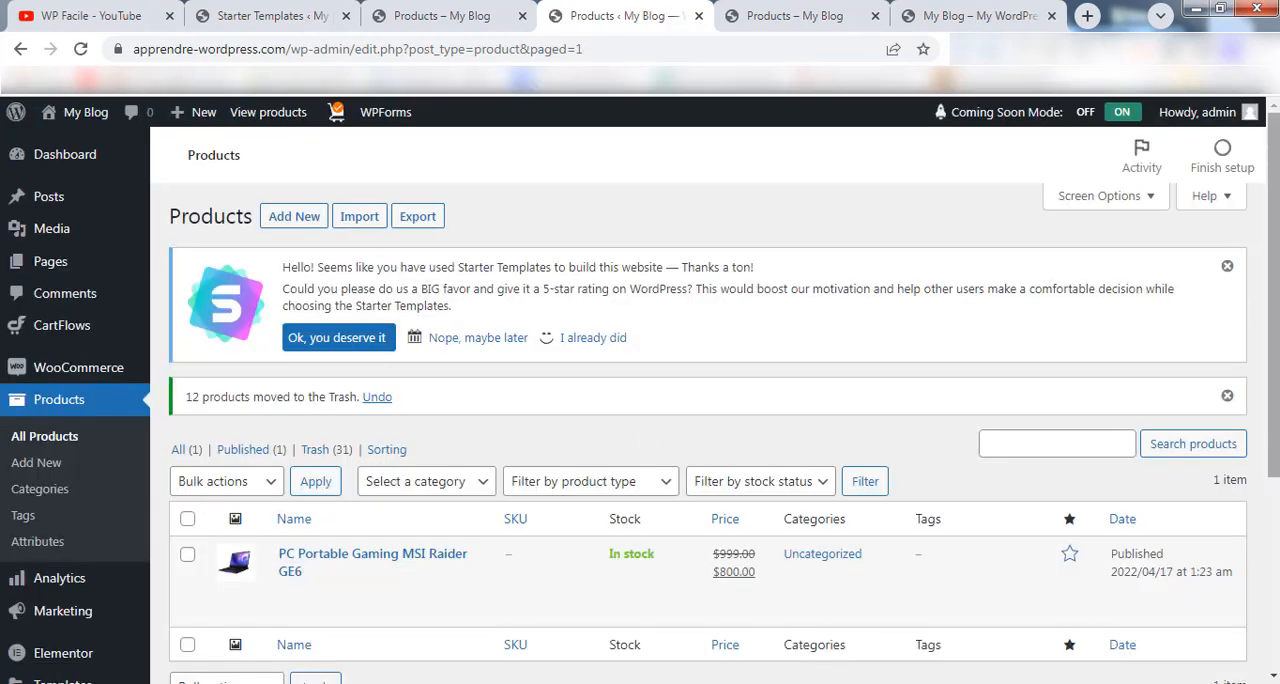
left_click_drag(1277, 162, 1277, 190)
left_click_drag(1274, 310, 1274, 356)
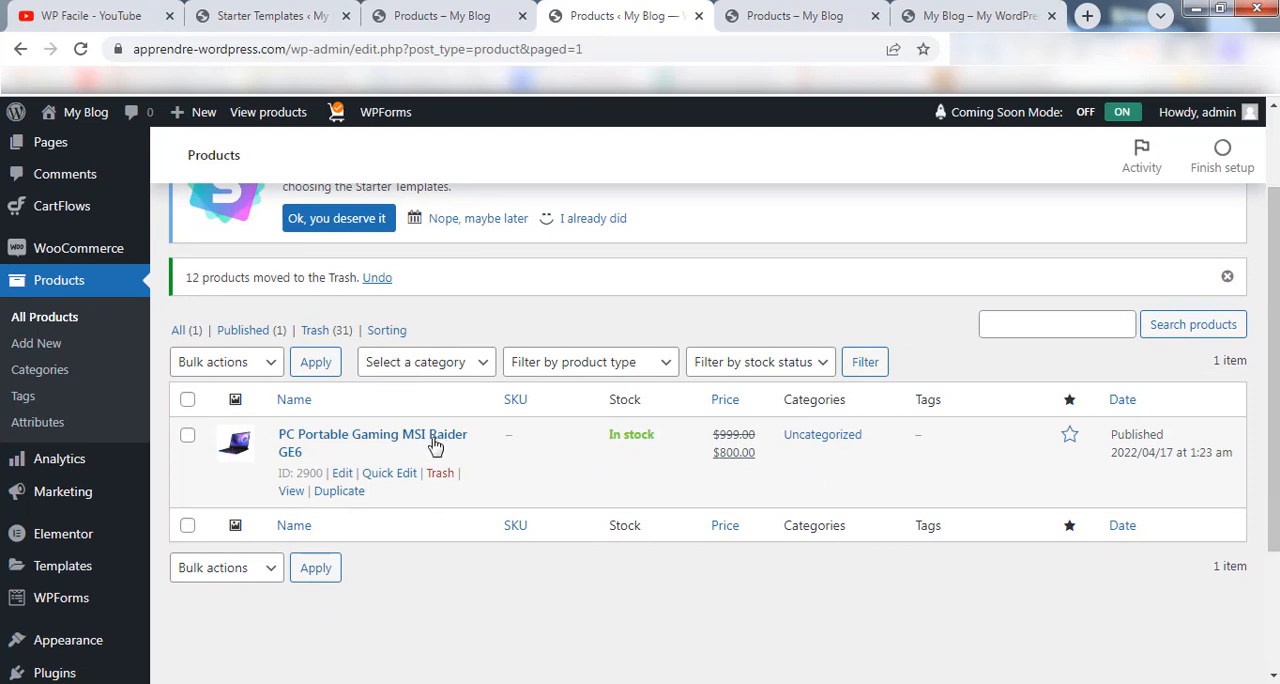
Reload the Store page in its own tab and review the product listing and best sellers.
left_click(405, 15)
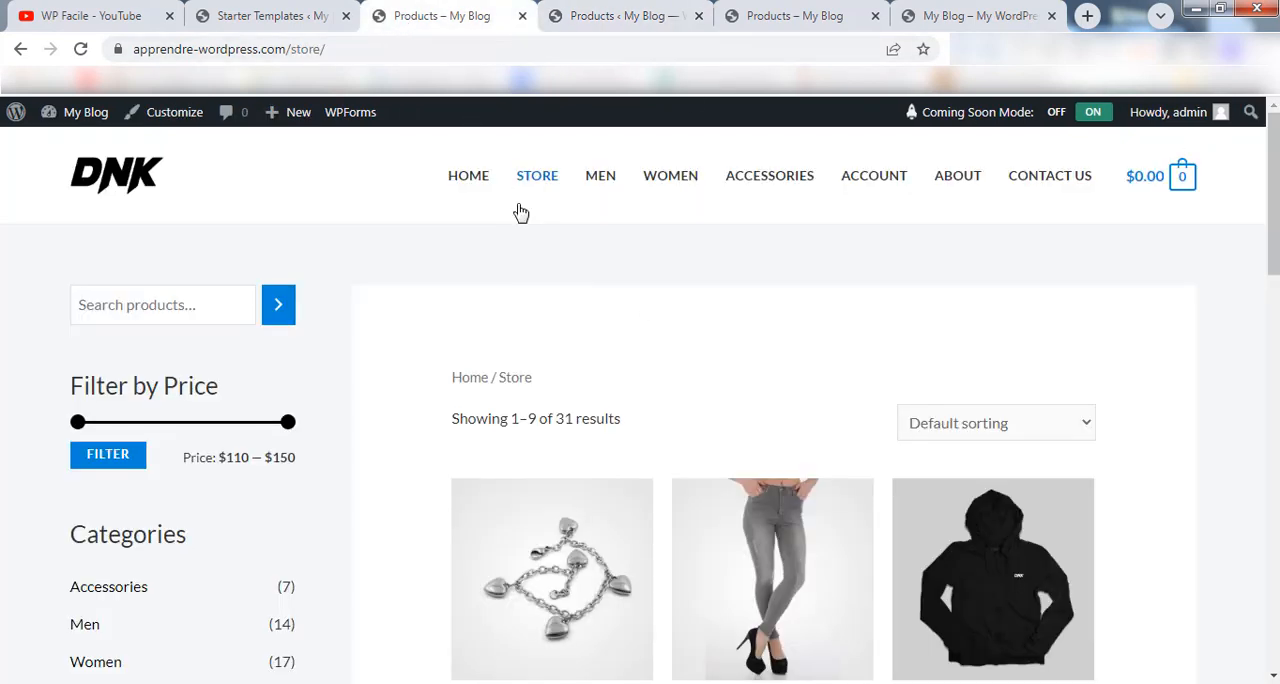
left_click(80, 49)
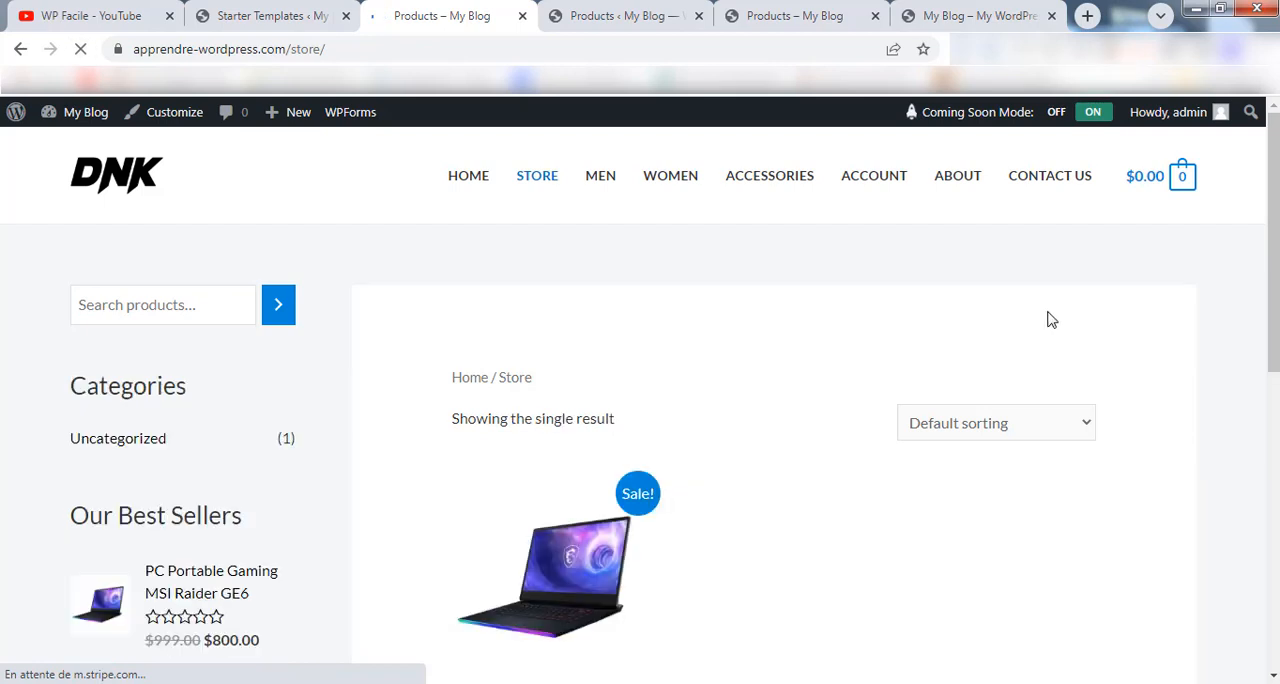
left_click_drag(1272, 145, 1260, 260)
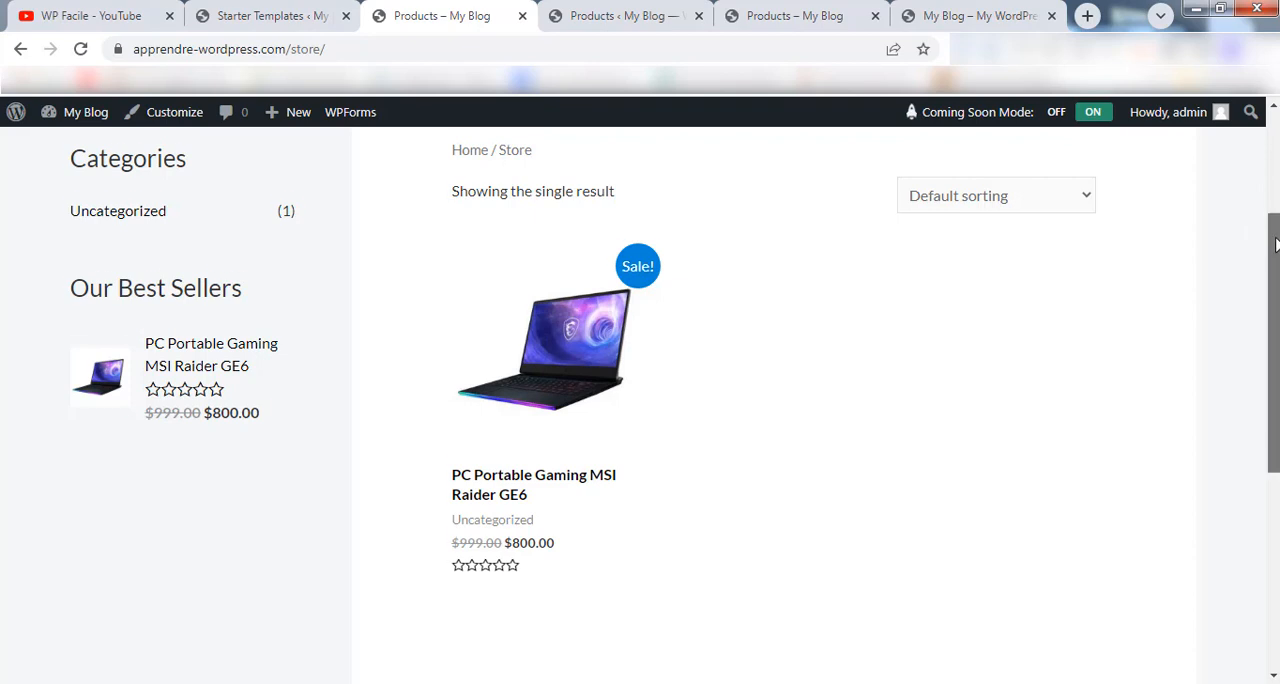
mouse_move(1275, 241)
left_mouse_down()
mouse_move(1275, 440)
mouse_move(1275, 143)
mouse_move(1275, 247)
mouse_move(1275, 224)
left_mouse_up()
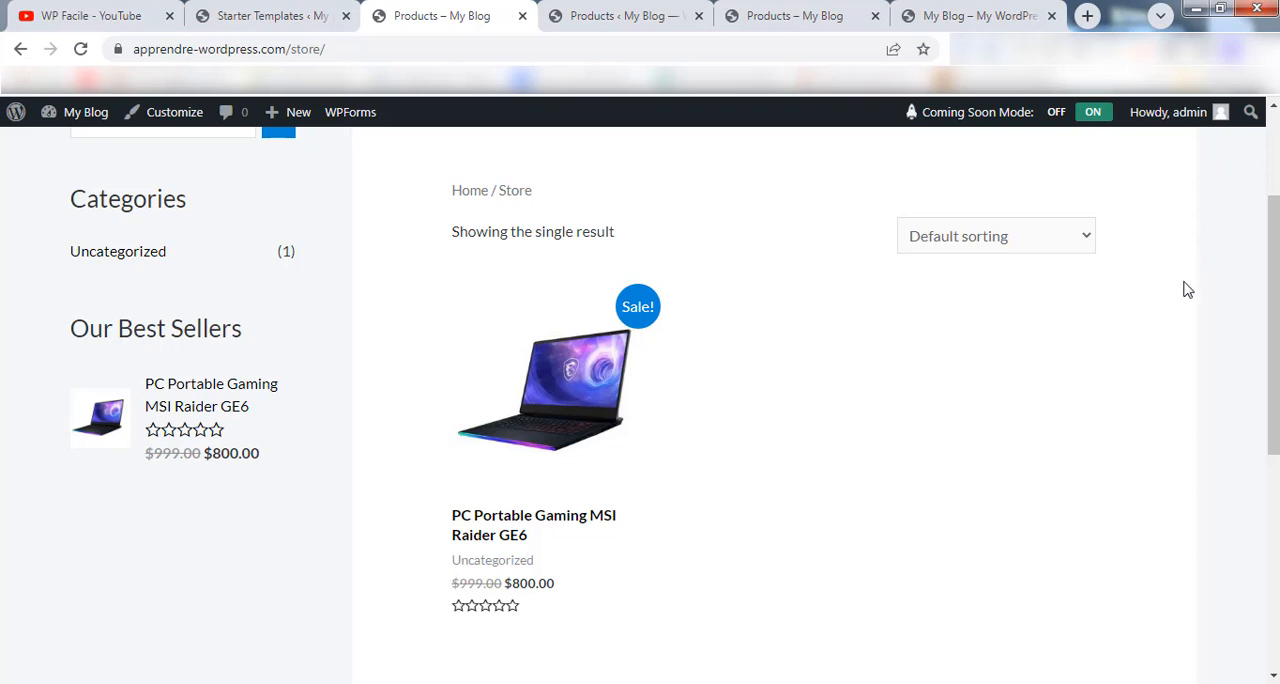
Return to the product management tab and restore all trashed products, one full list page at a time.
left_click(618, 16)
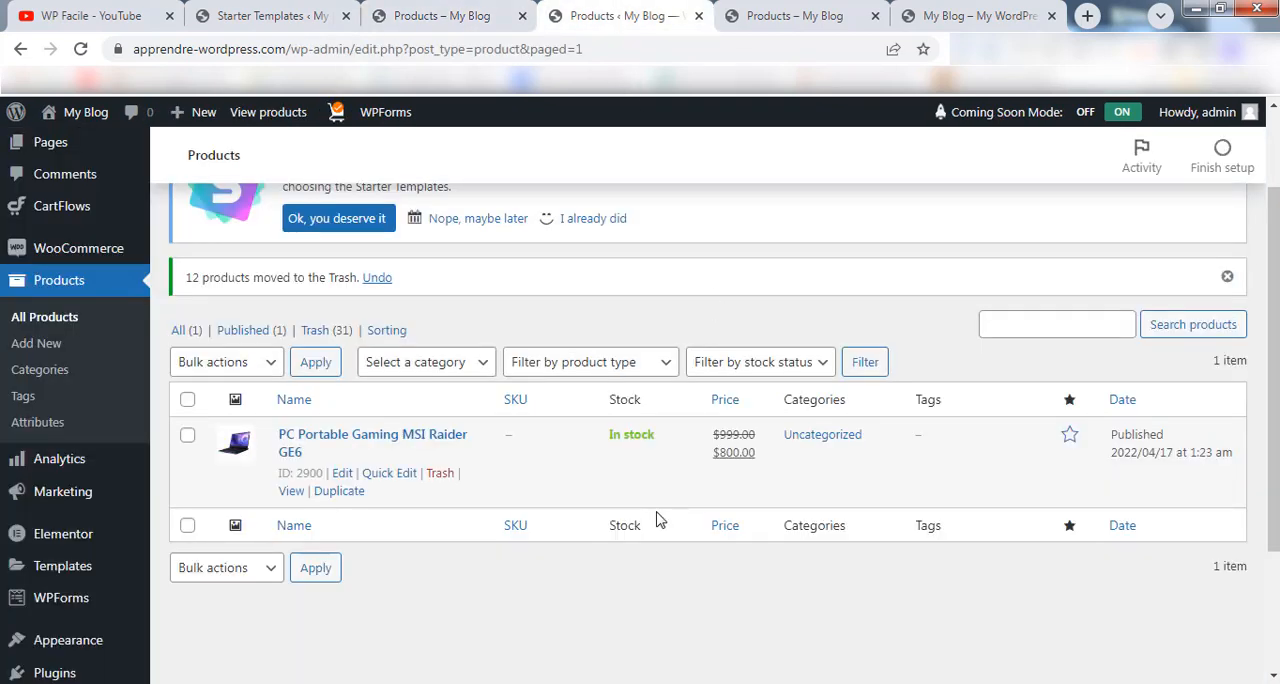
left_click(316, 331)
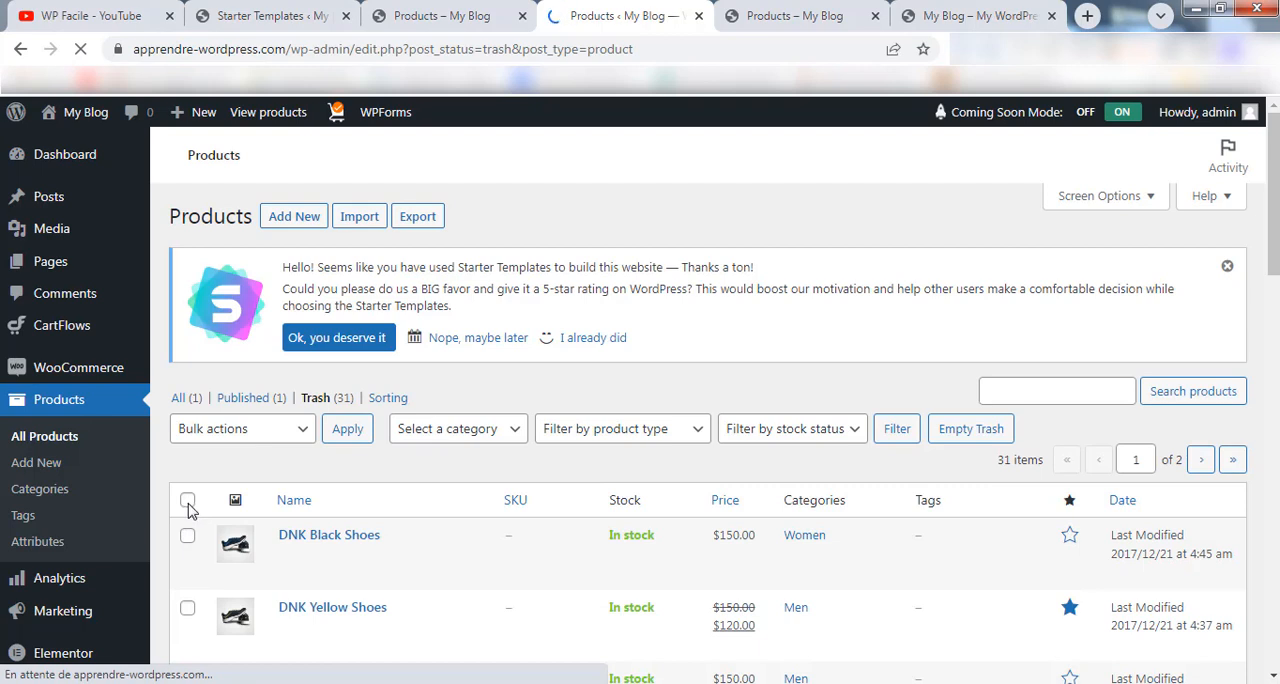
left_click(188, 502)
left_click(256, 438)
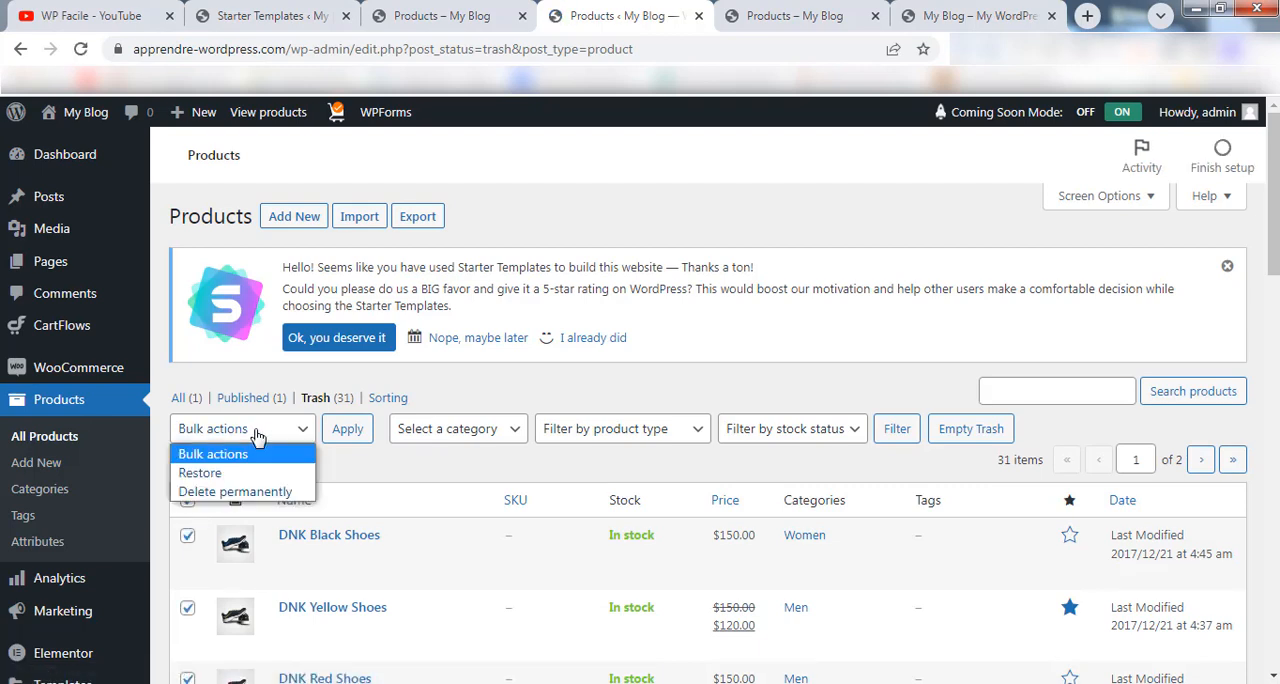
left_click(218, 473)
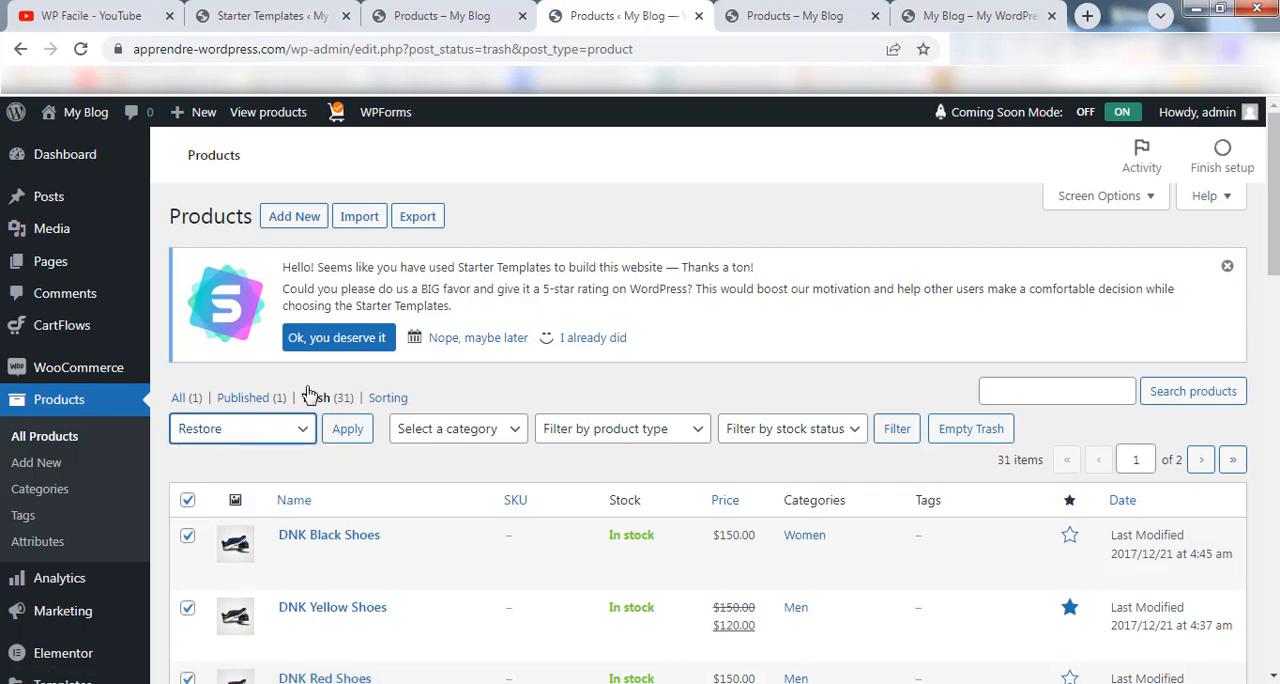
left_click(347, 425)
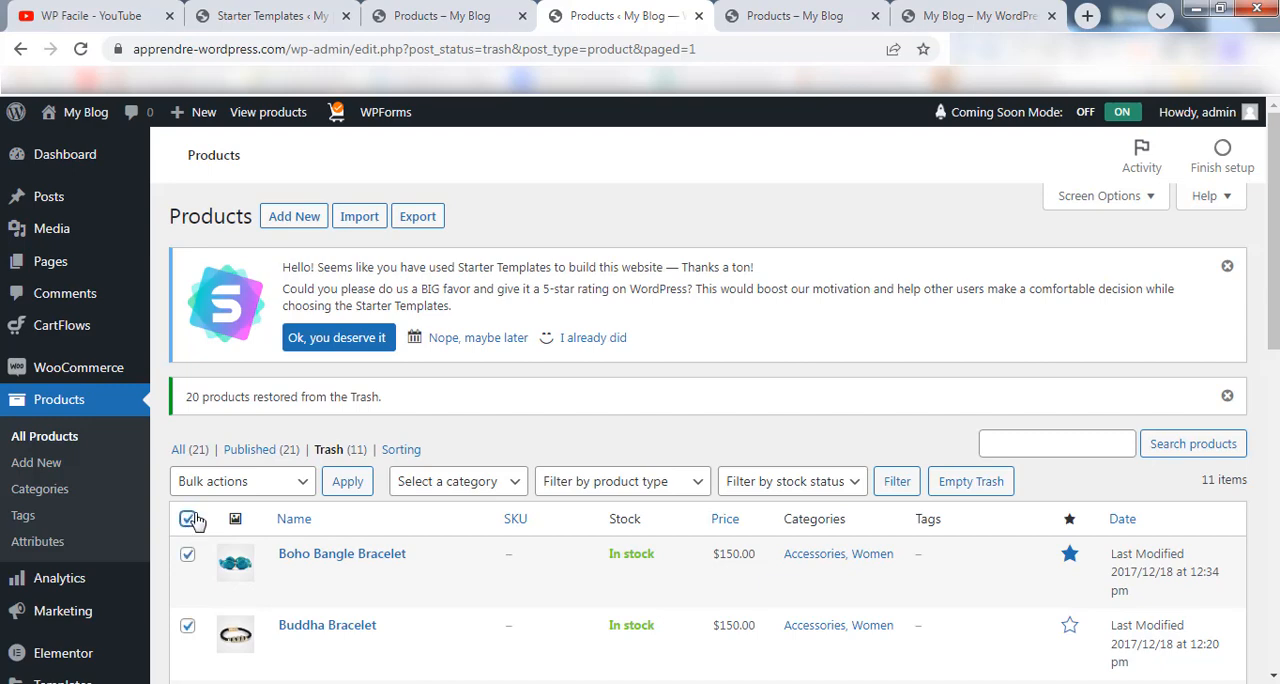
left_click(240, 481)
left_click(205, 524)
left_click(347, 481)
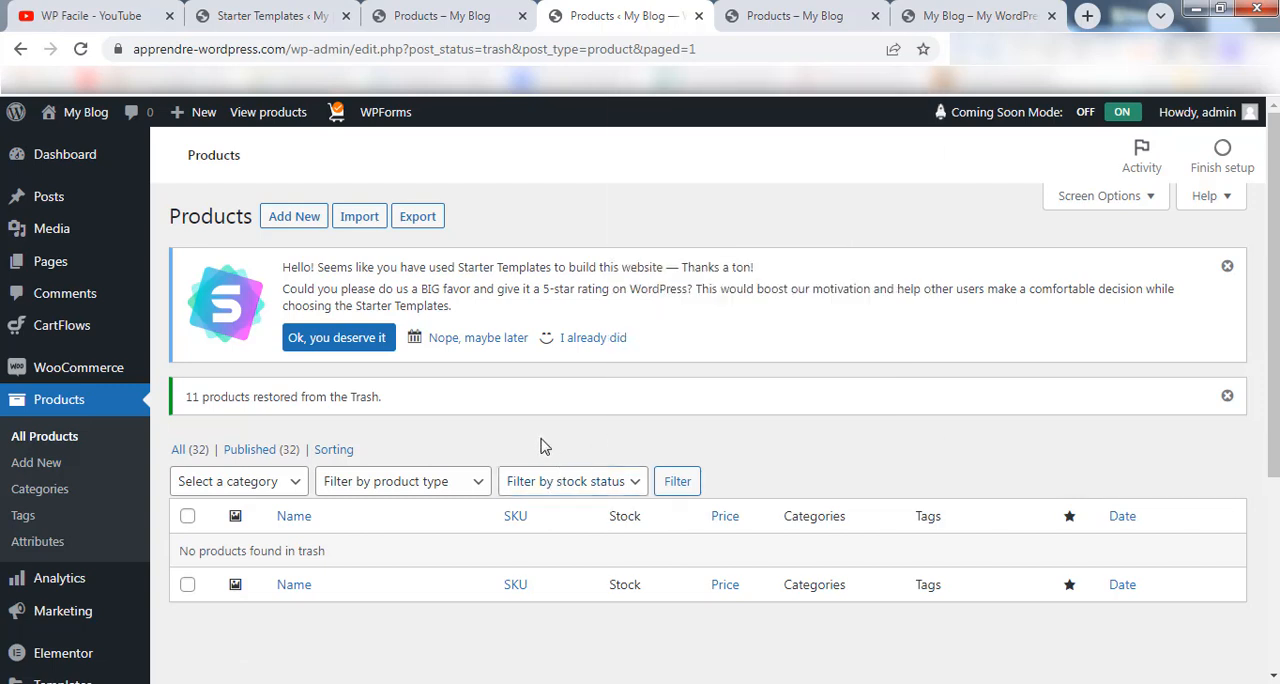
Reload the Store page to check its product listing, categories and header navigation.
left_click(450, 20)
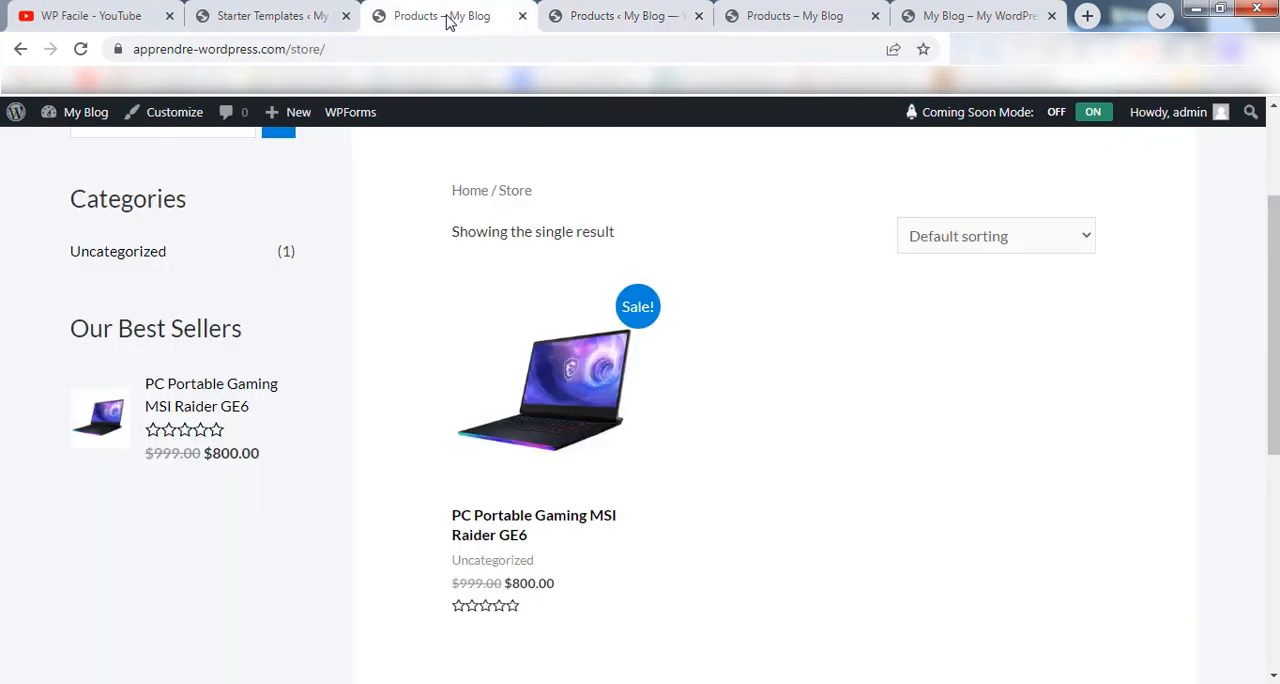
left_click(84, 50)
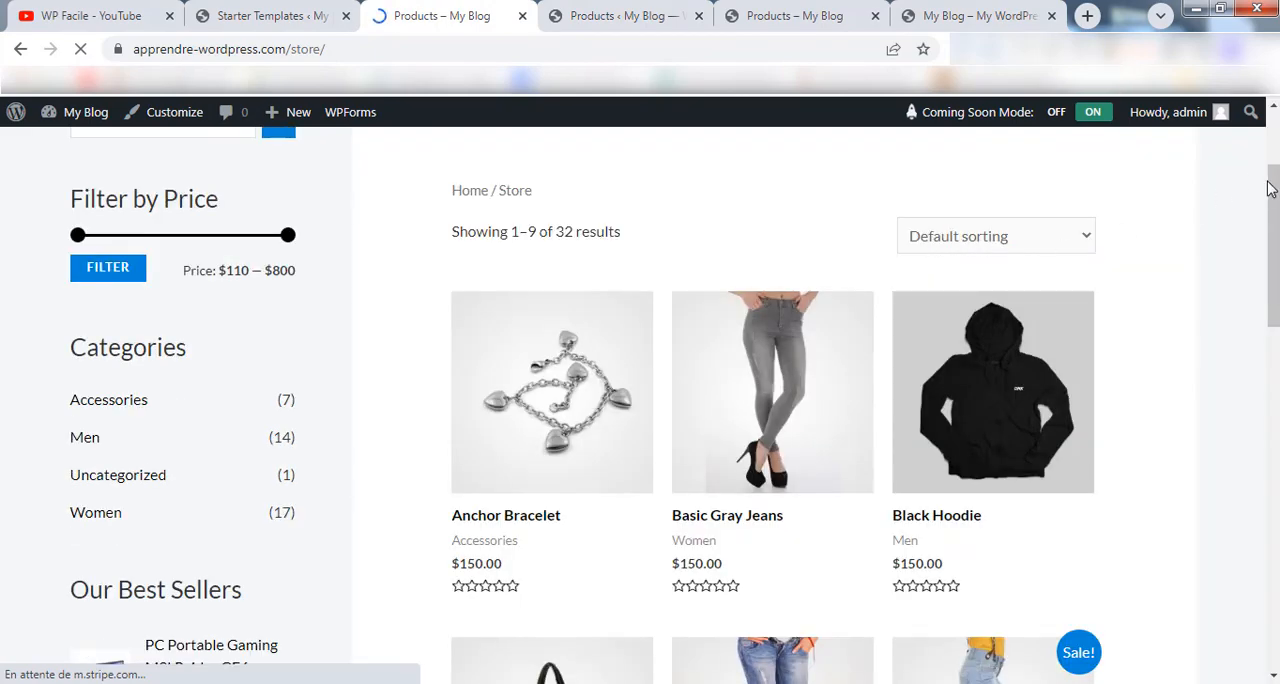
left_click_drag(1270, 190, 1262, 145)
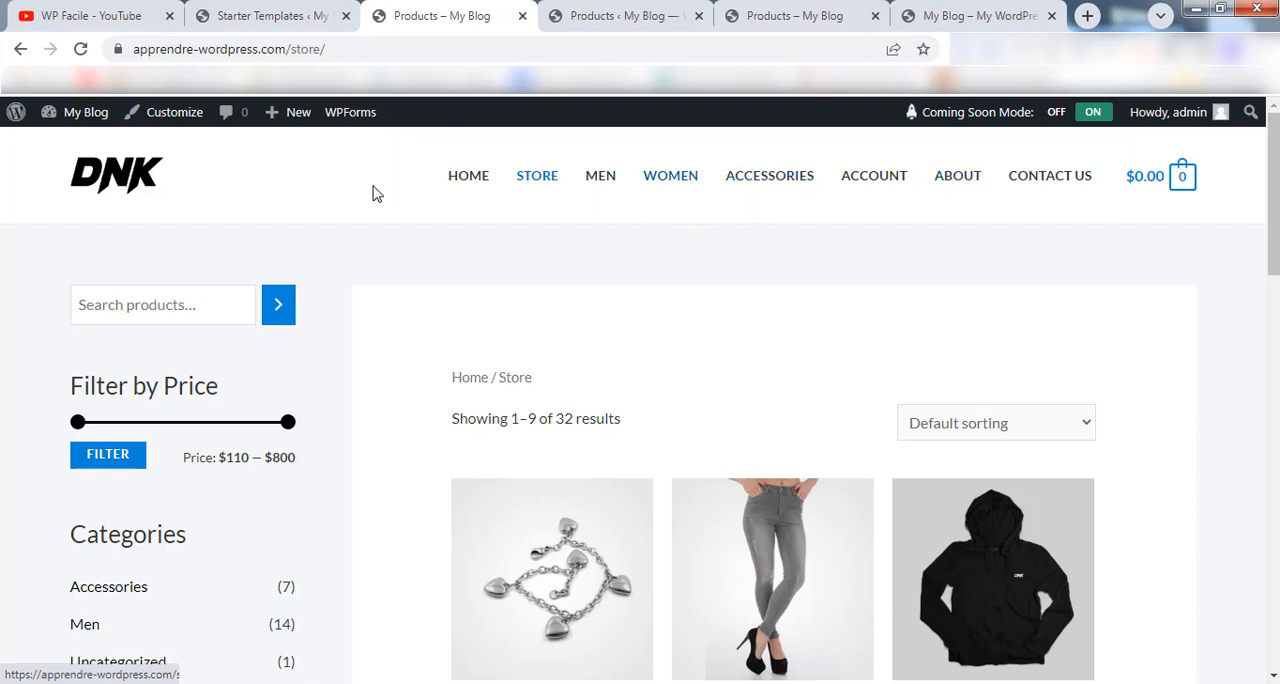
Go to the dashboard, open the Appearance settings for Menus and list the menus available for editing.
mouse_move(86, 125)
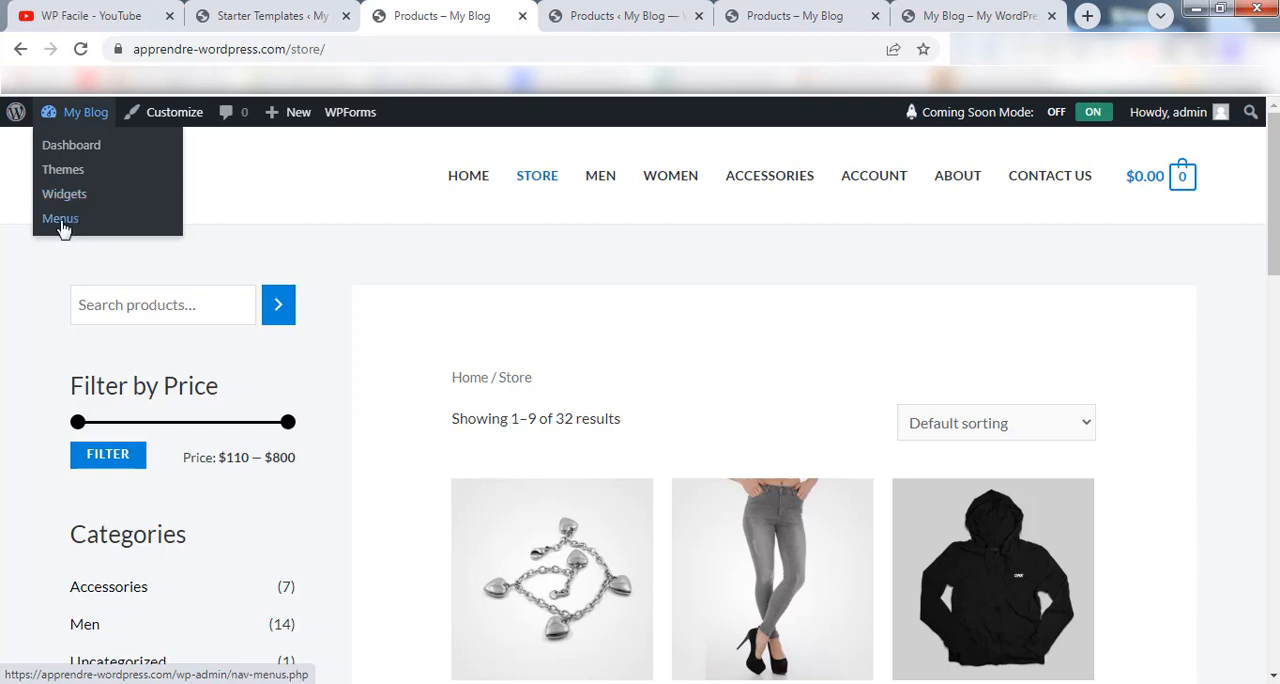
left_click(83, 154)
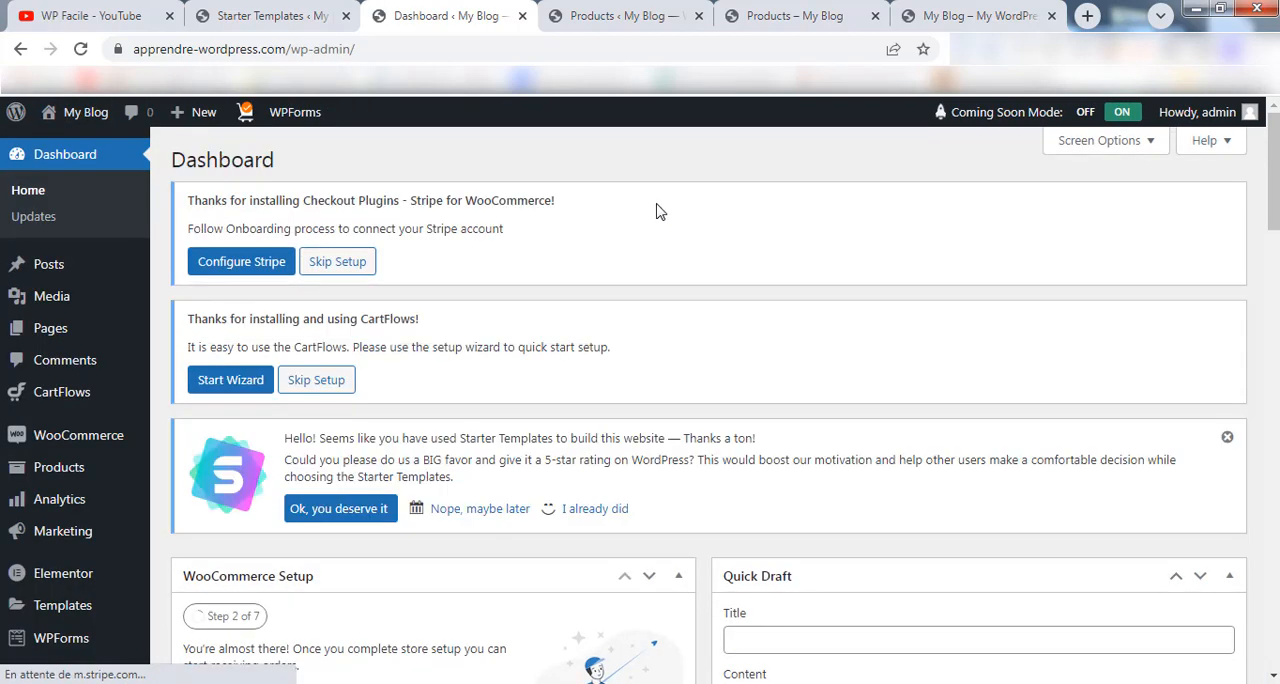
scroll(592, 340, "down", 2)
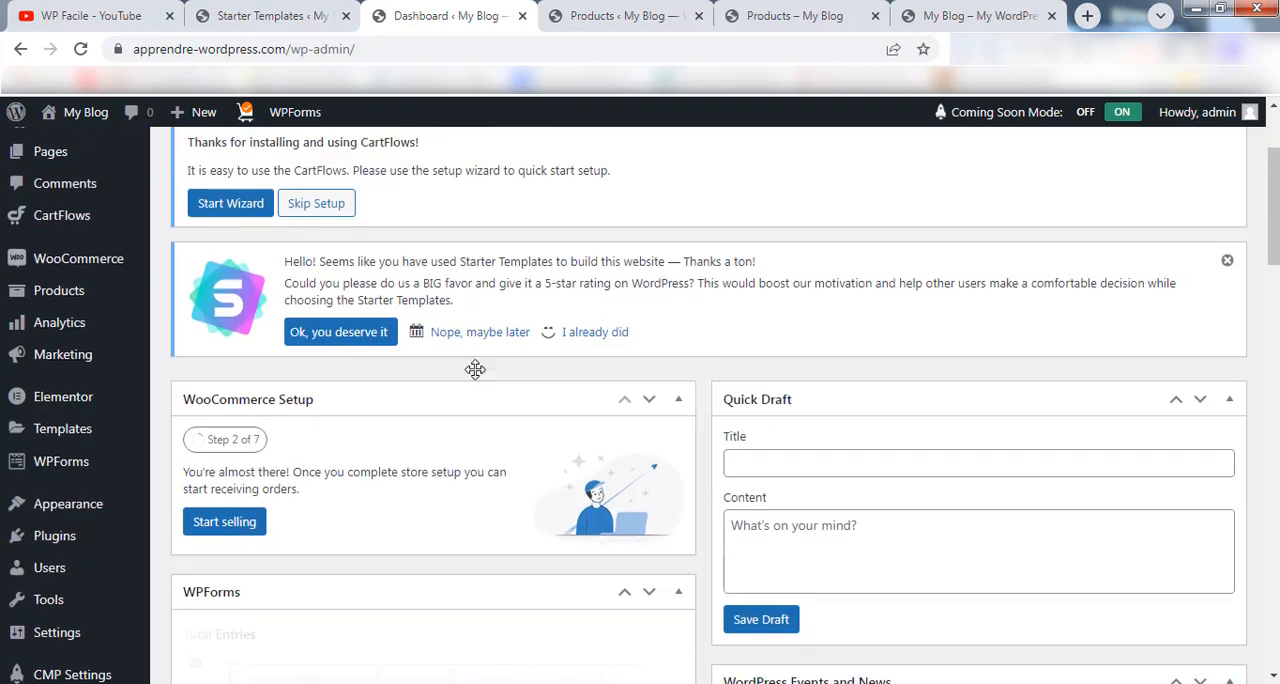
mouse_move(40, 500)
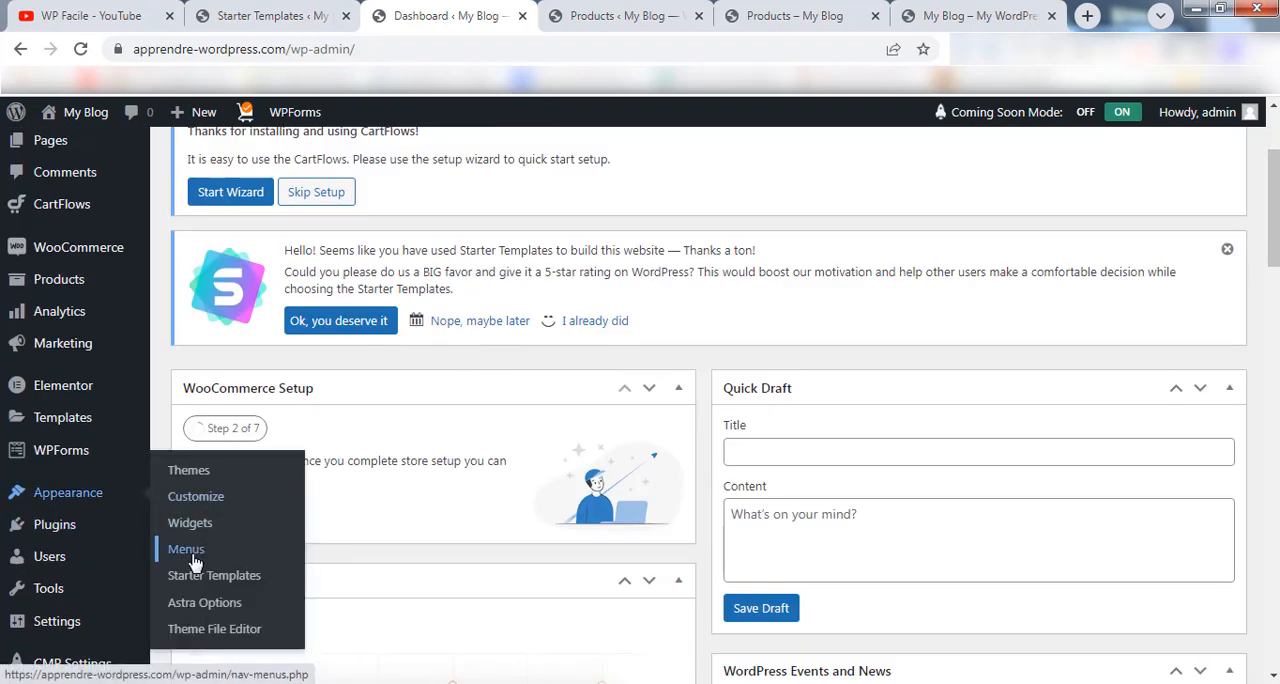
left_click(186, 549)
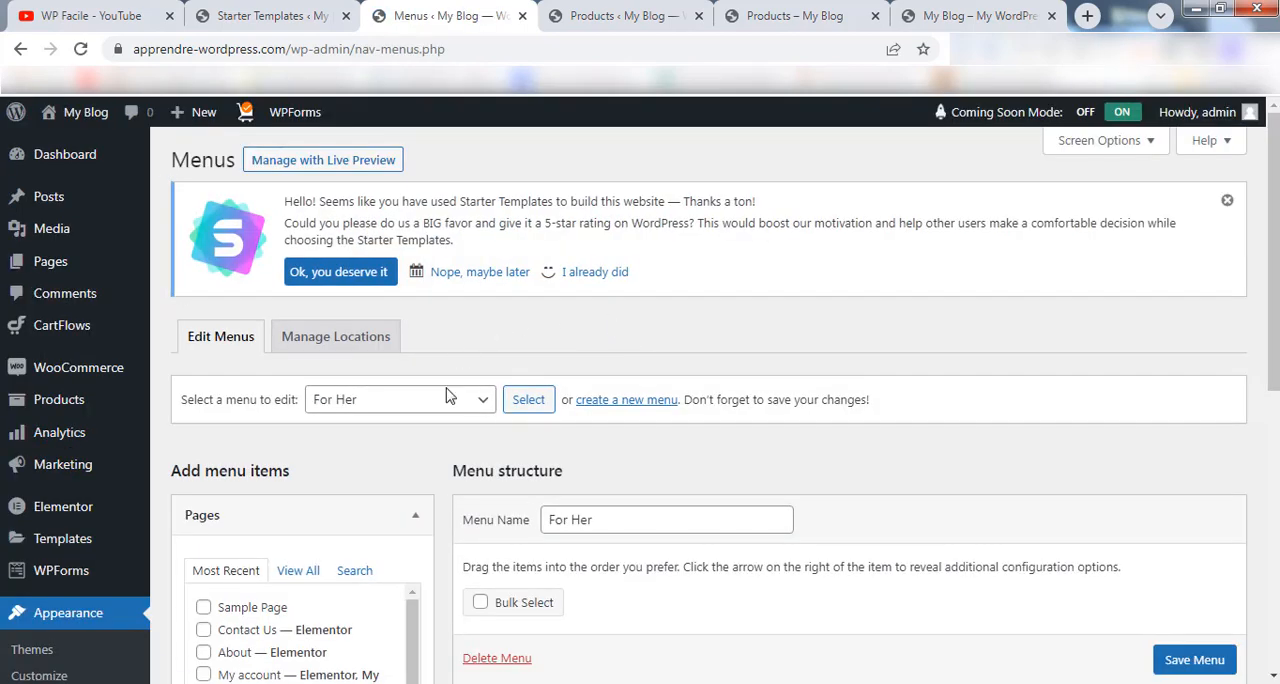
left_click(448, 405)
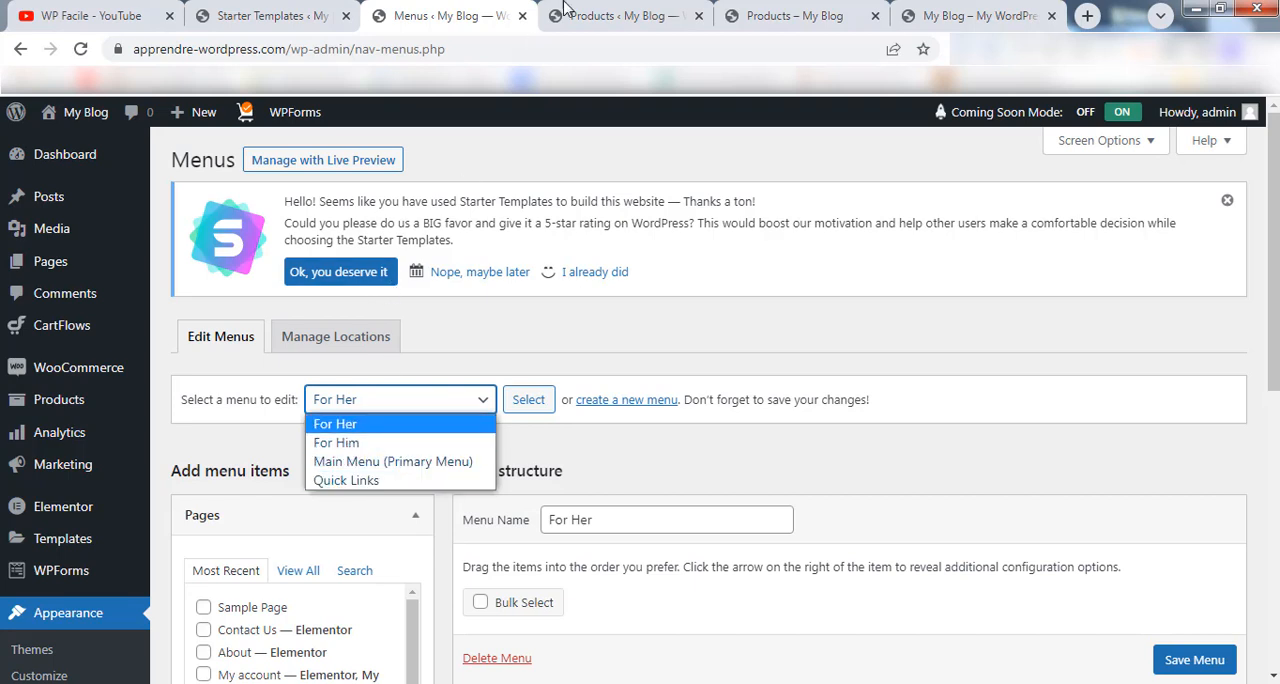
Visit the store from the product management tab and compare its footer and header menus with the list of editable menus.
left_click(590, 15)
mouse_move(88, 113)
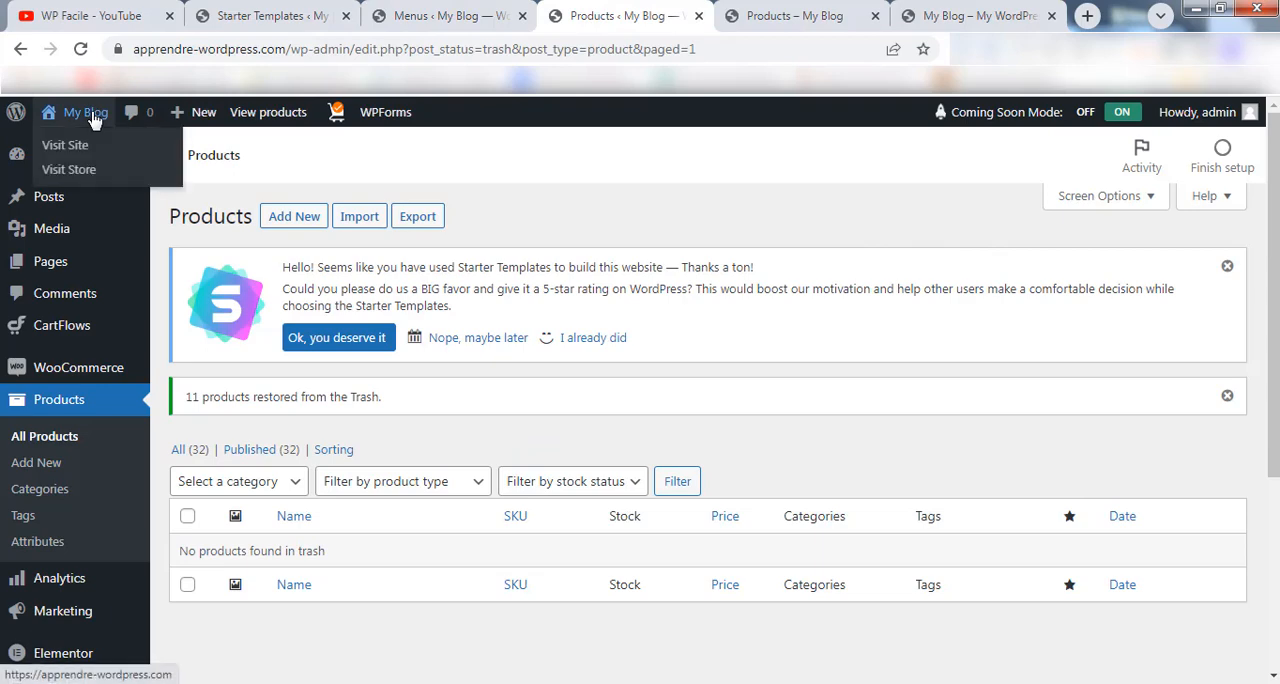
left_click(90, 172)
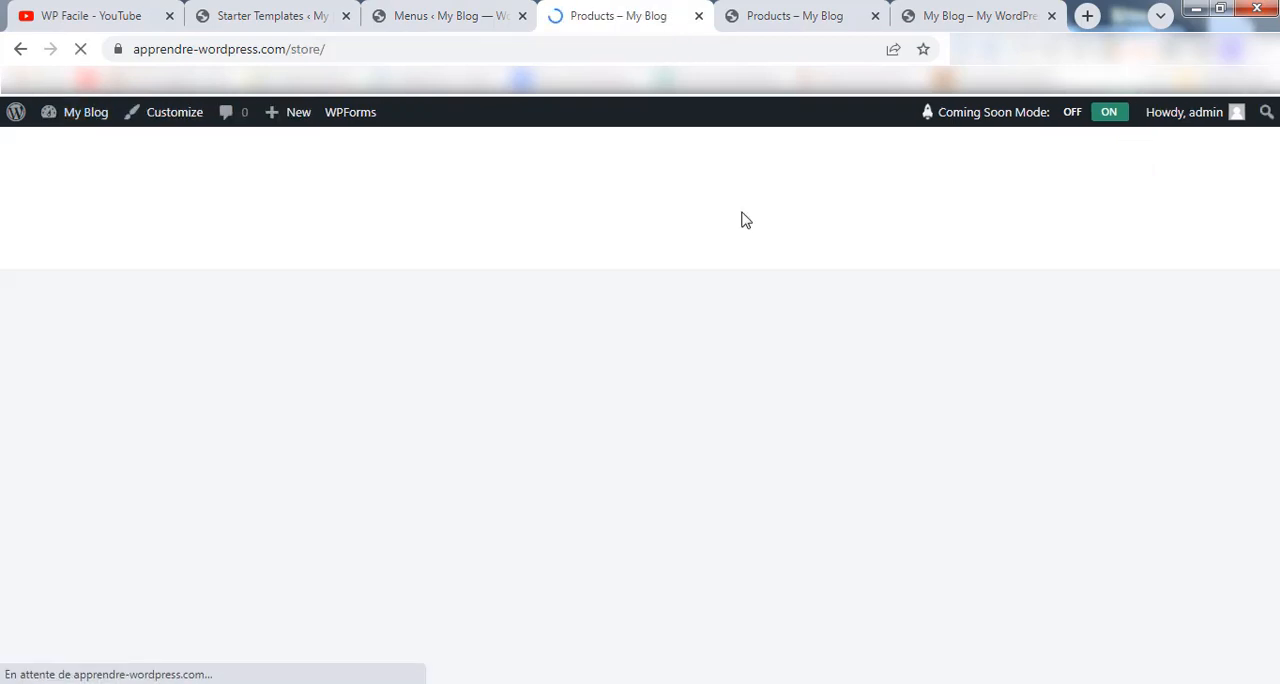
left_click_drag(1275, 148, 1275, 528)
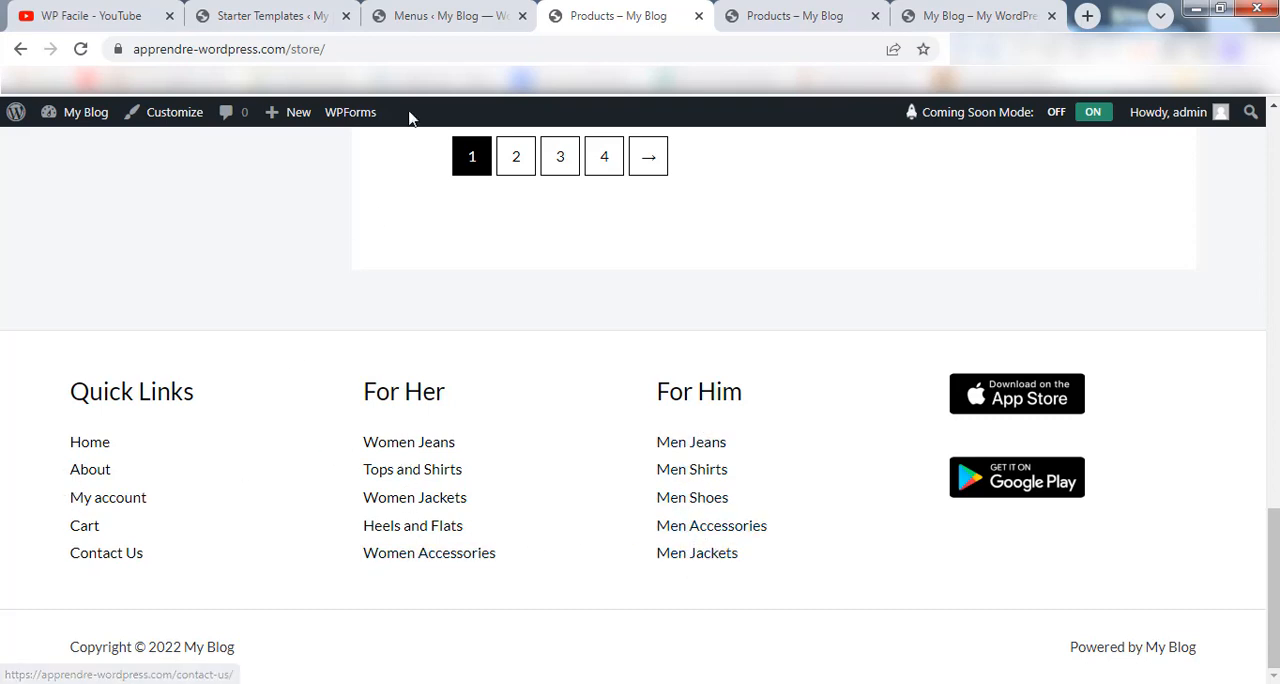
left_click(440, 16)
left_click(428, 399)
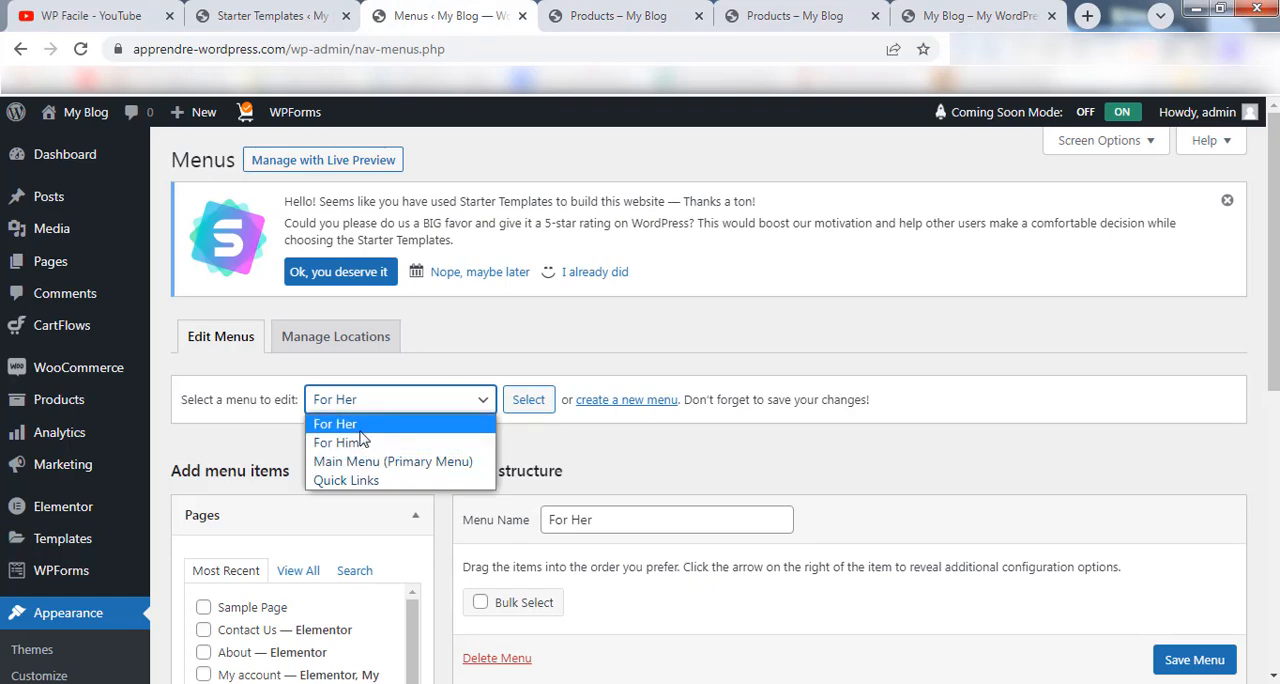
left_click(630, 16)
left_click_drag(1275, 553, 1277, 160)
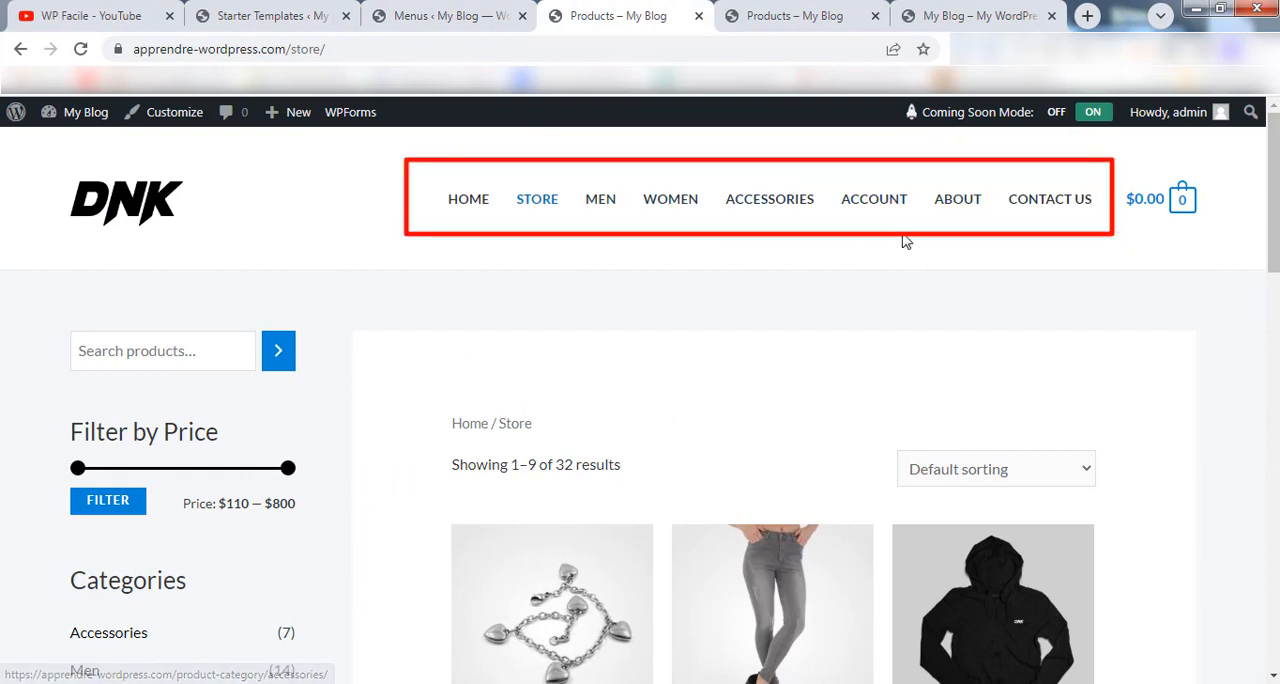
Load Main Menu (Primary Menu) for editing and compare its items with the store's header navigation.
left_click(405, 15)
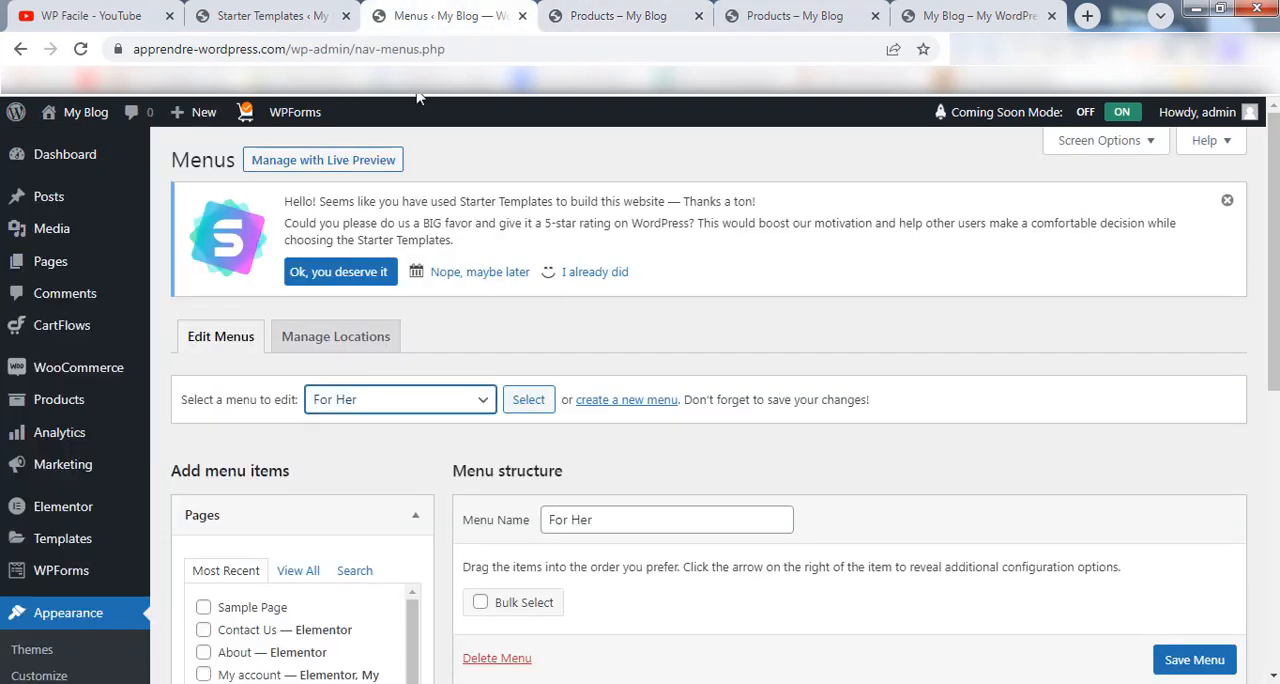
left_click(405, 399)
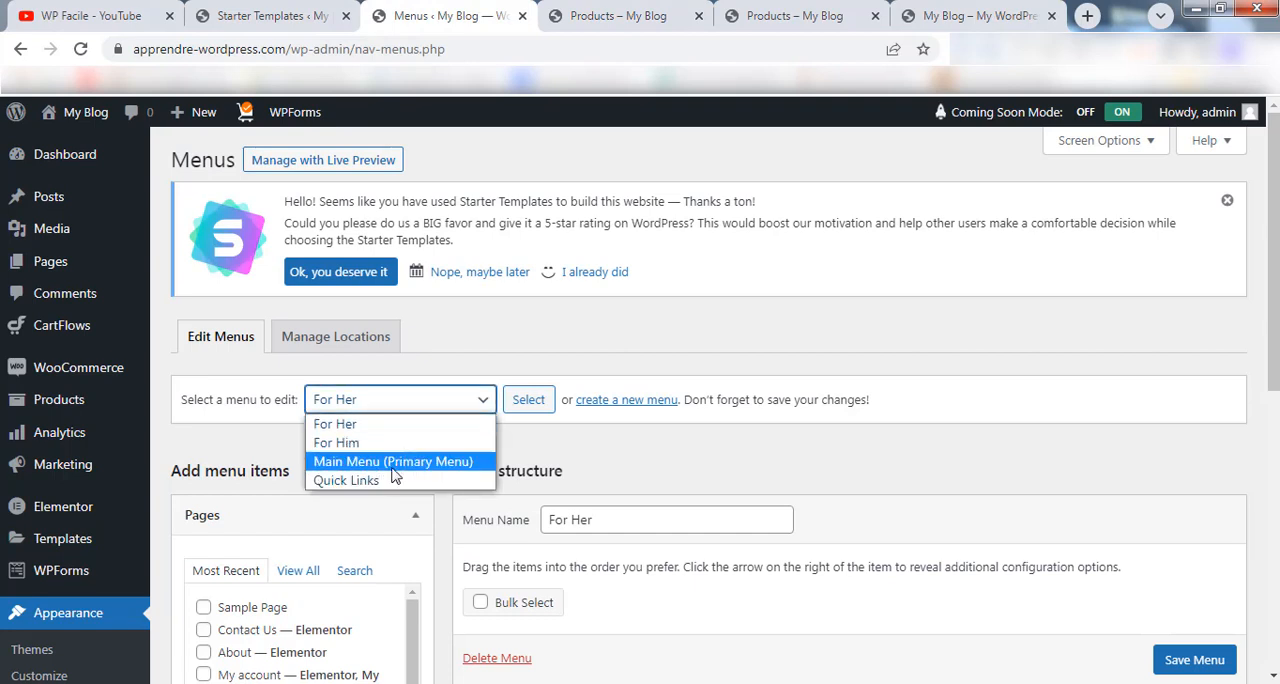
left_click(392, 465)
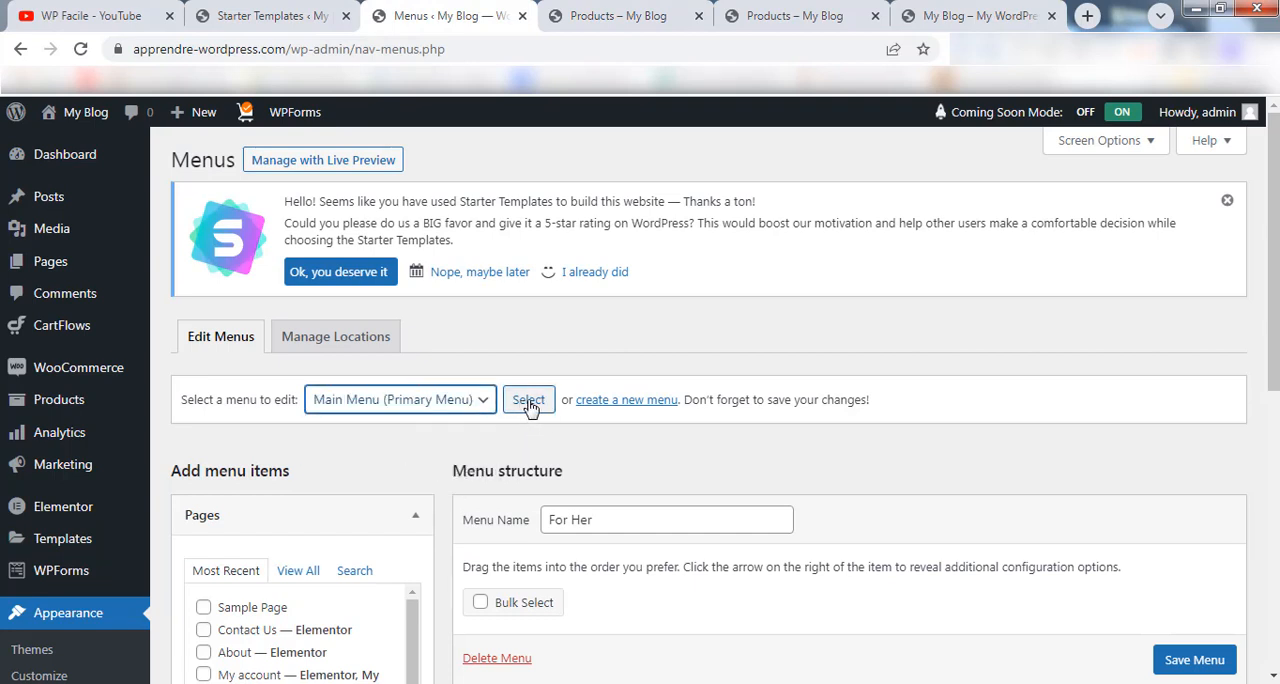
left_click(530, 401)
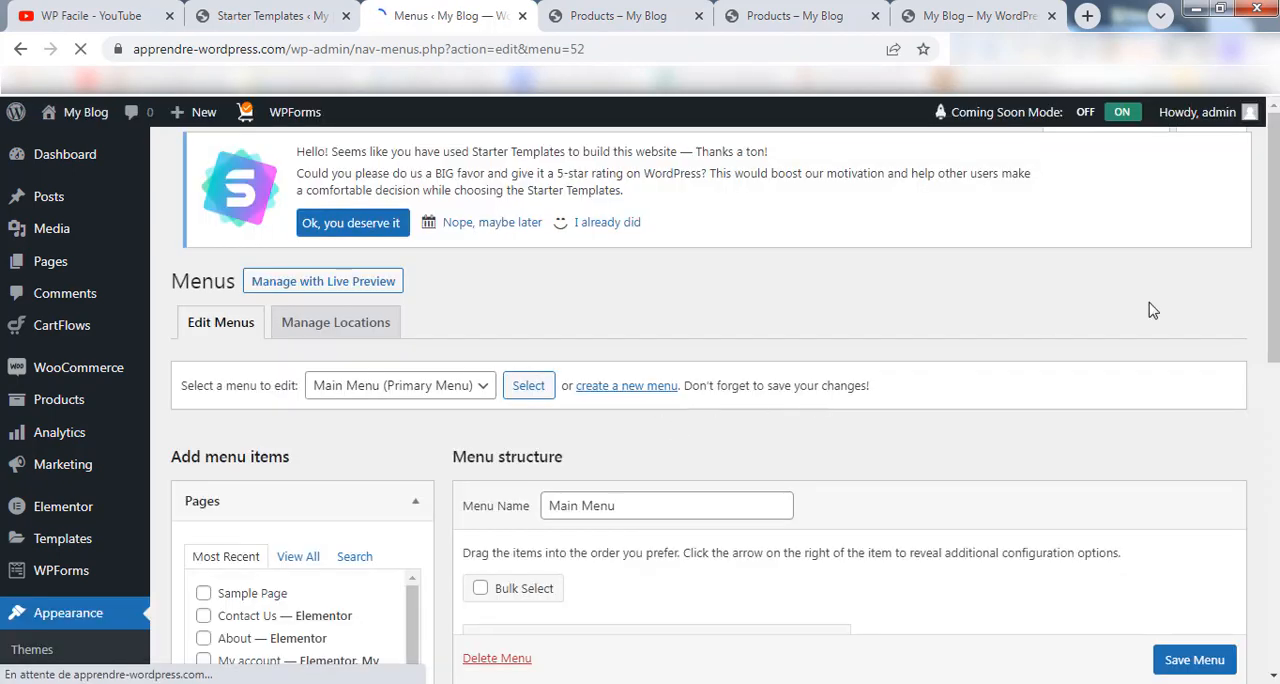
left_click_drag(1275, 158, 1274, 363)
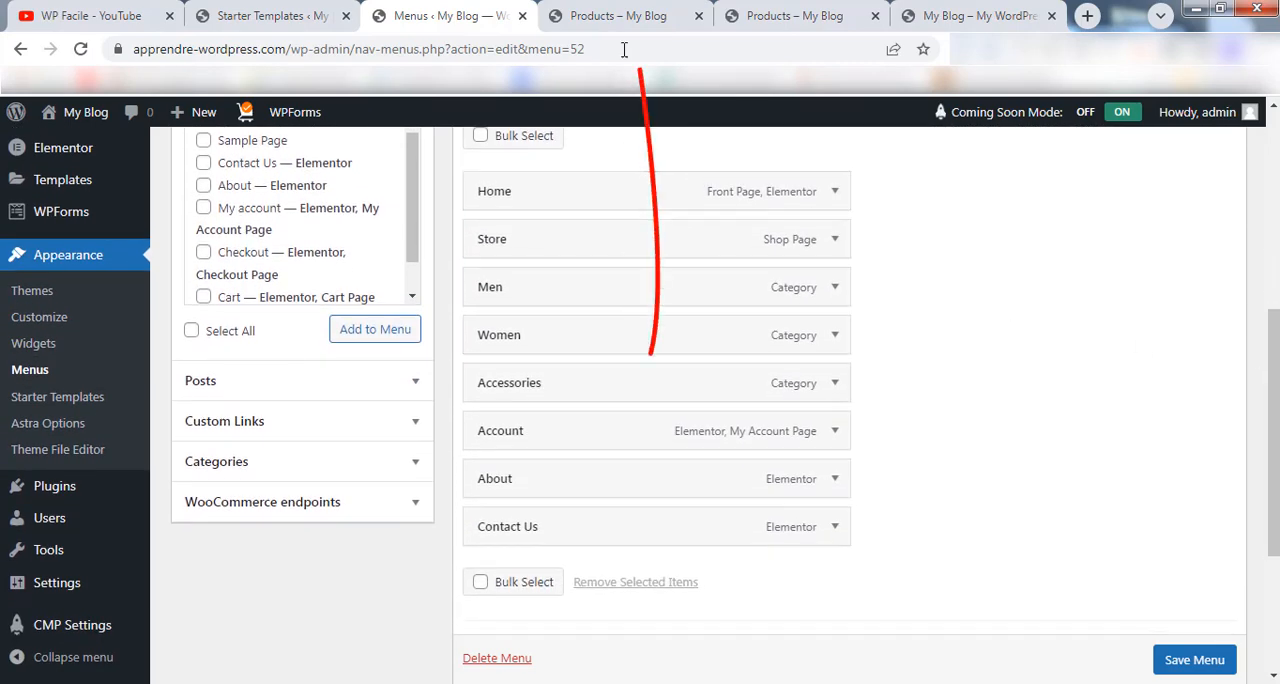
left_click(618, 16)
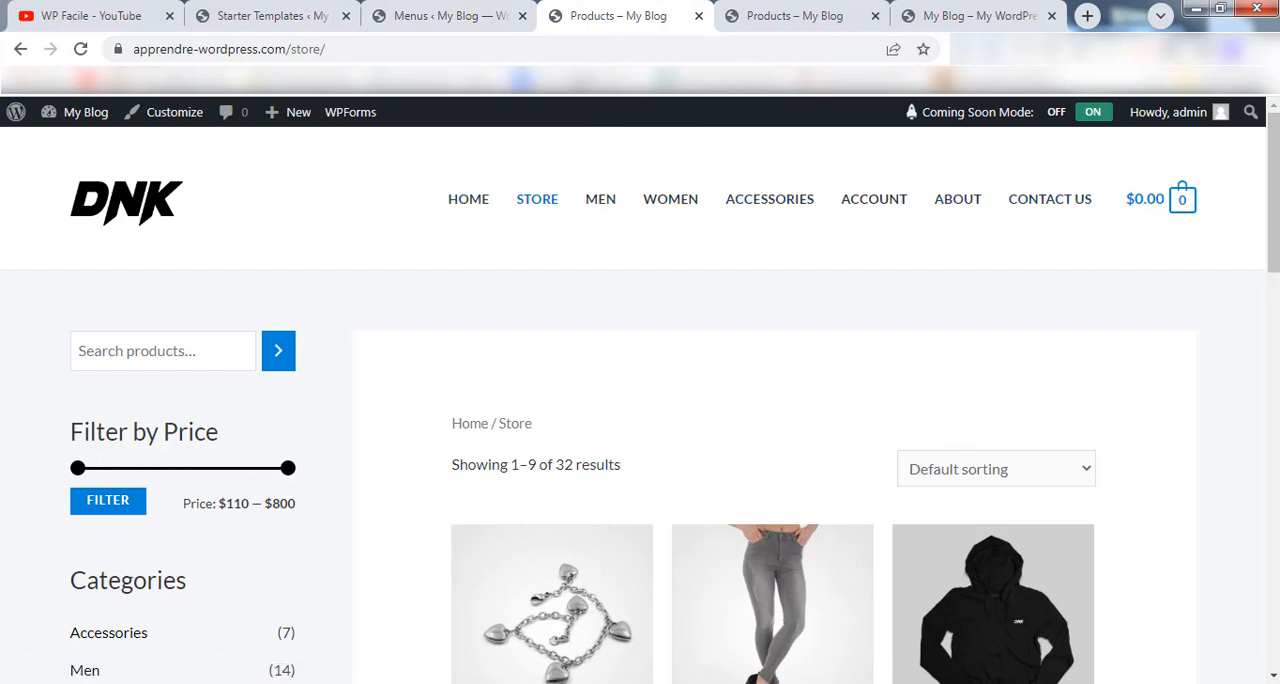
left_click(446, 24)
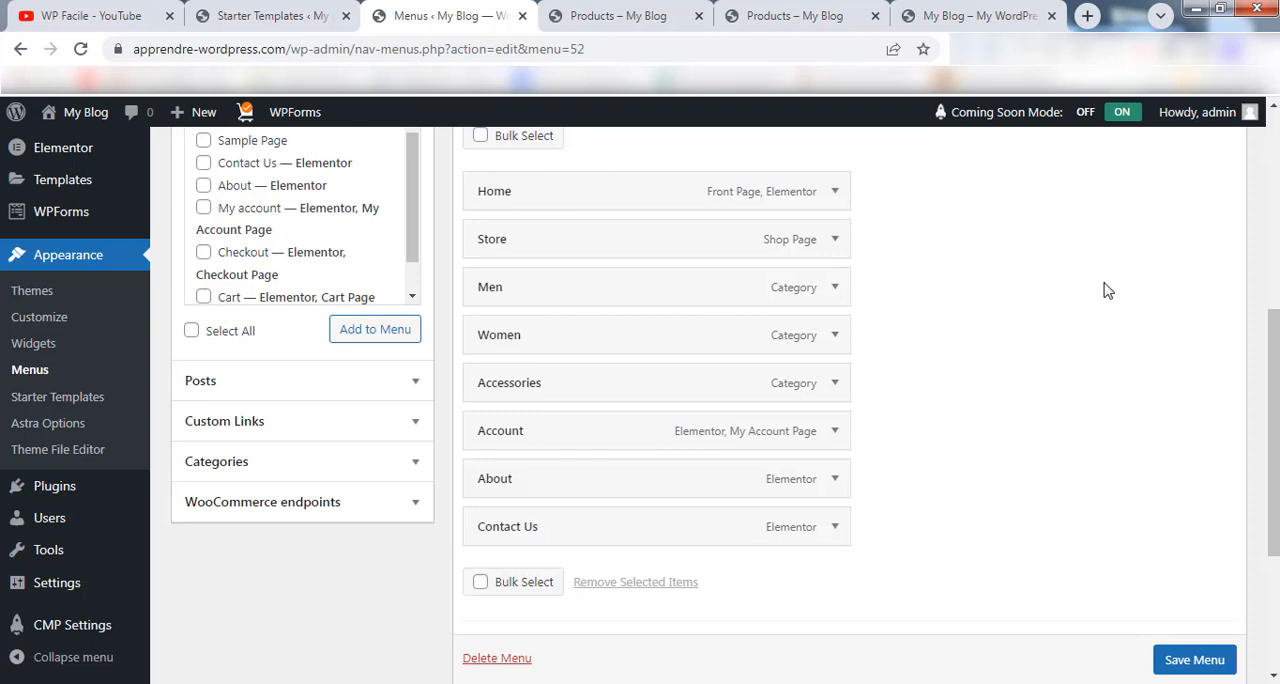
Reorder the Main Menu structure so that the Men item comes below Women.
left_click_drag(1273, 500, 1273, 469)
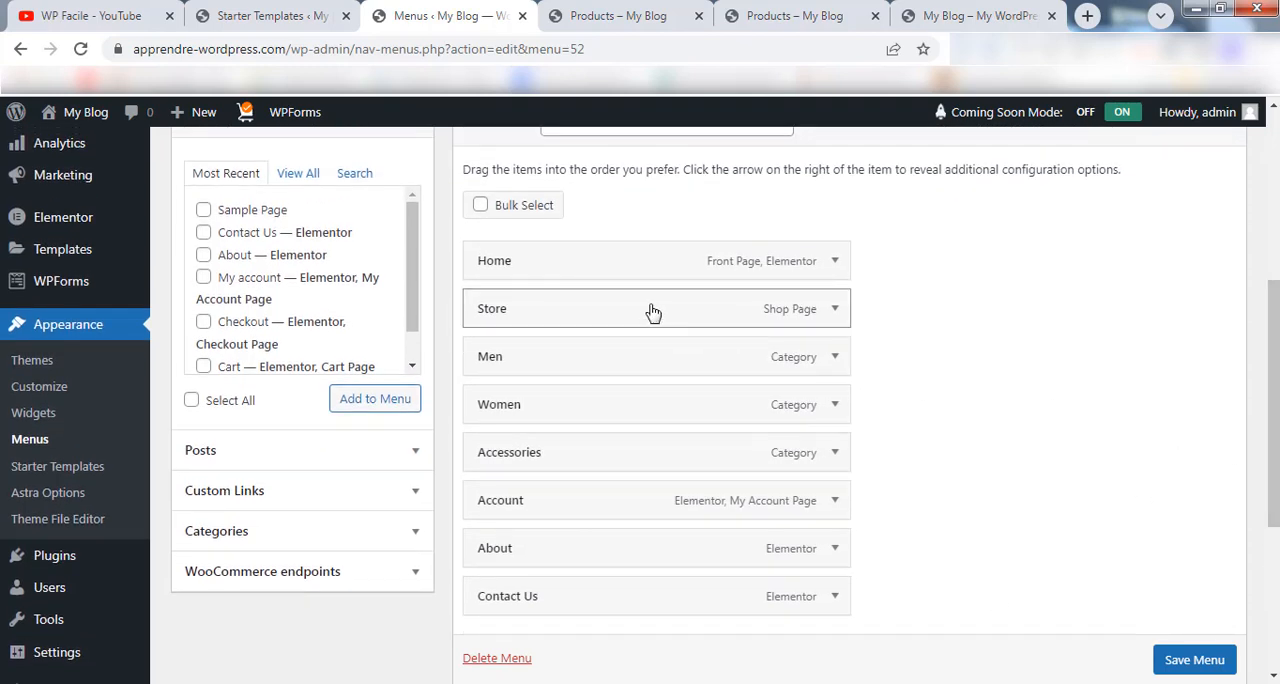
left_click_drag(594, 363, 591, 506)
left_click_drag(591, 456, 577, 506)
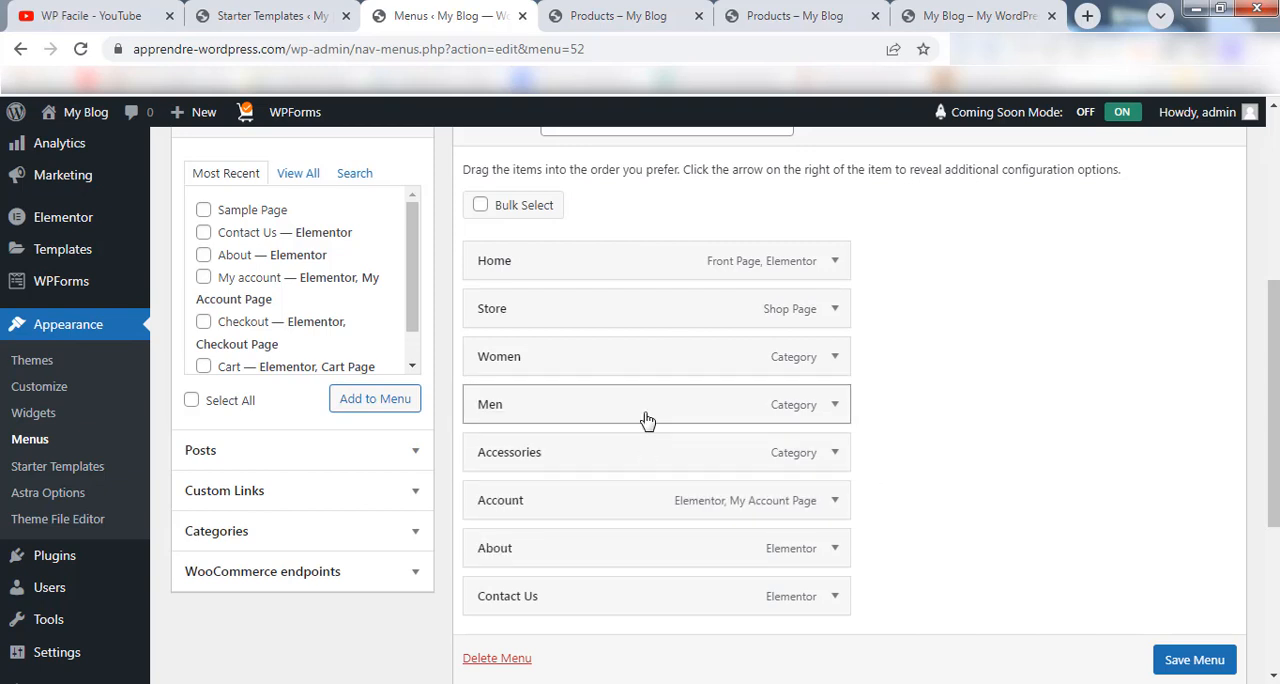
Remove the Women and Accessories items from Main Menu and save the menu.
left_click(835, 358)
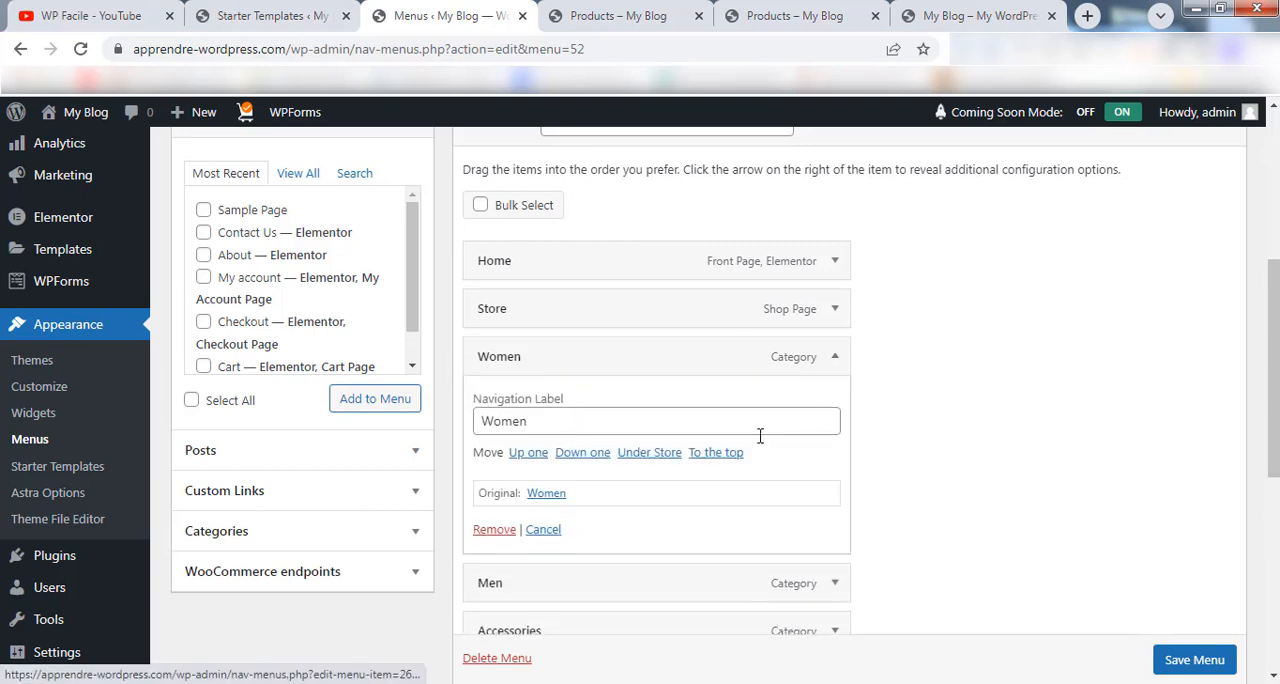
left_click(495, 530)
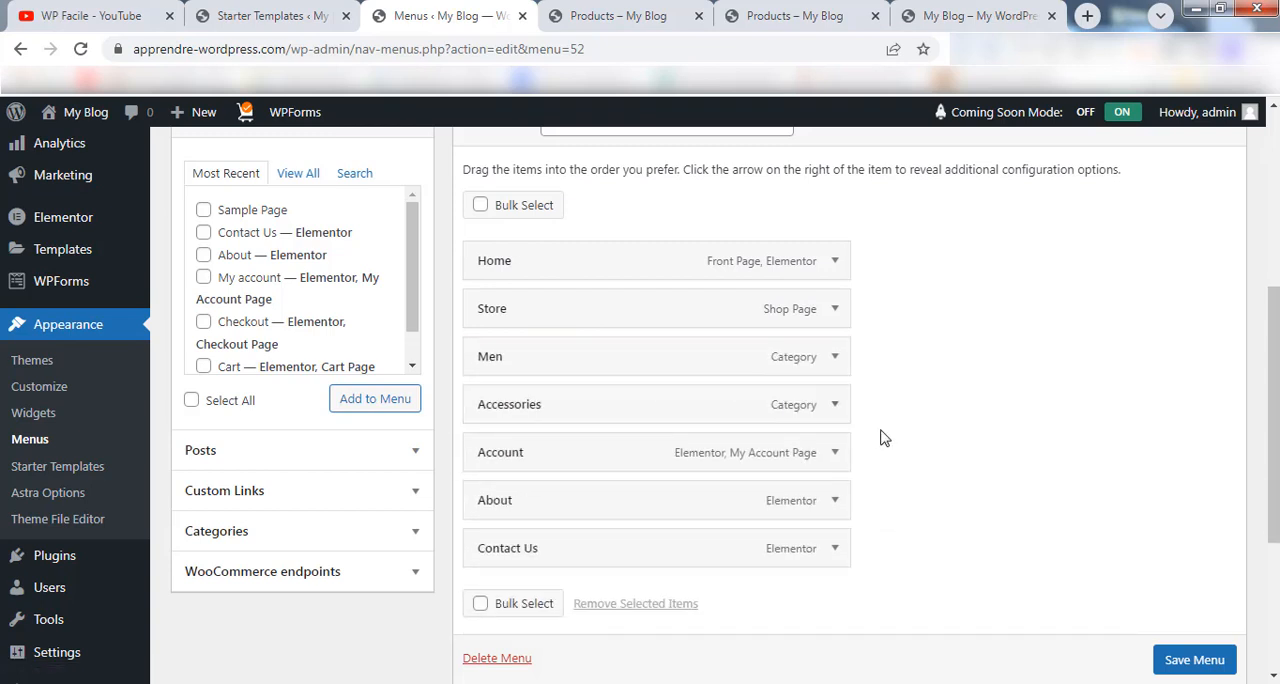
left_click(834, 404)
left_click(505, 576)
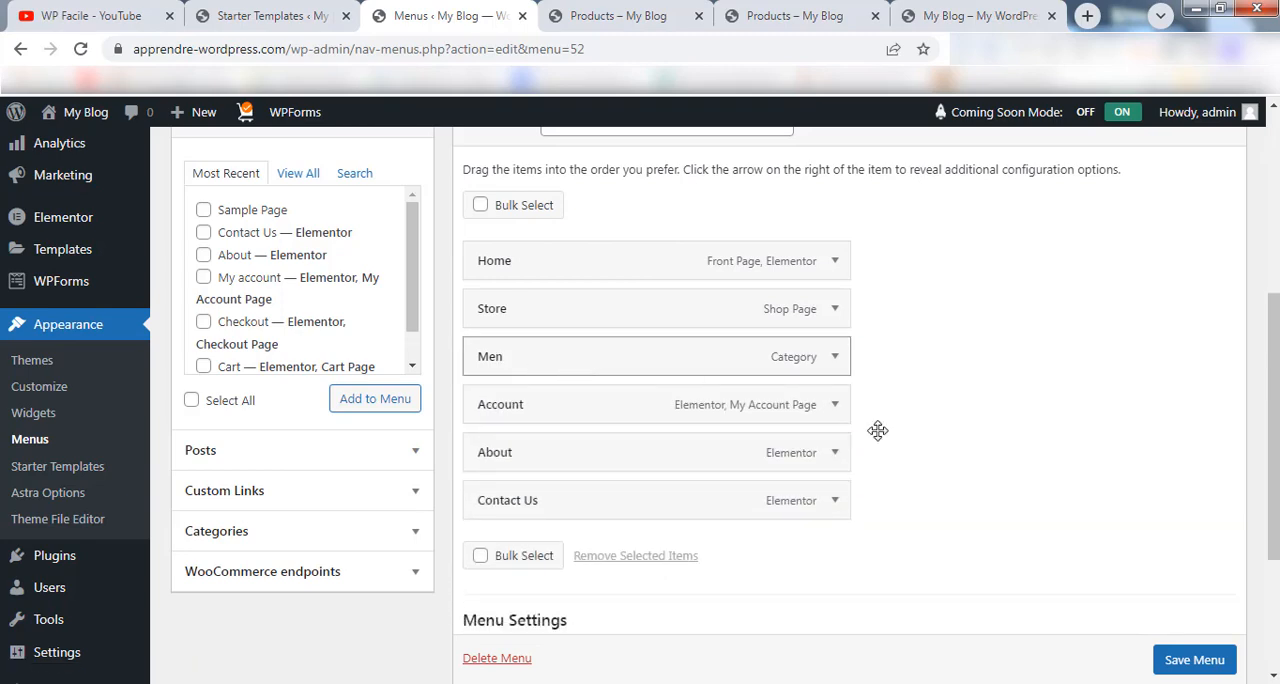
scroll(1192, 667, "down", 1)
left_click(1190, 662)
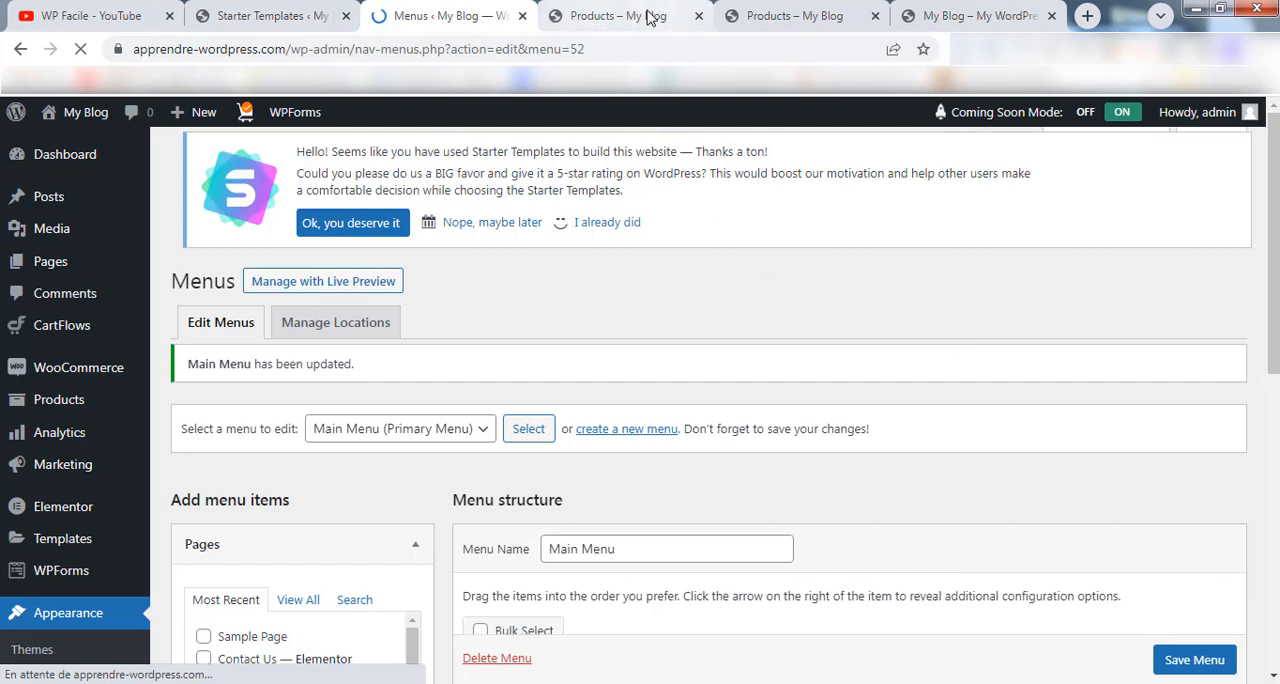
Reload the Store page to check its header navigation, and return to the menu editor.
left_click(648, 17)
left_click(80, 49)
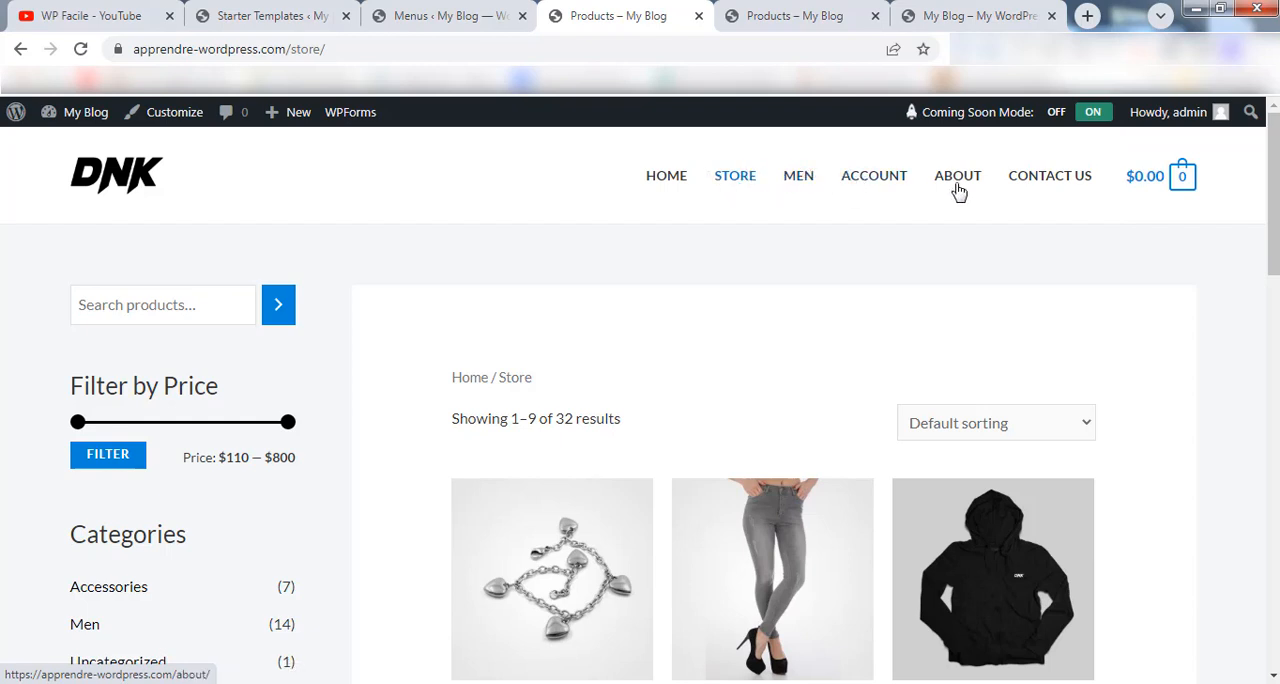
left_click(452, 18)
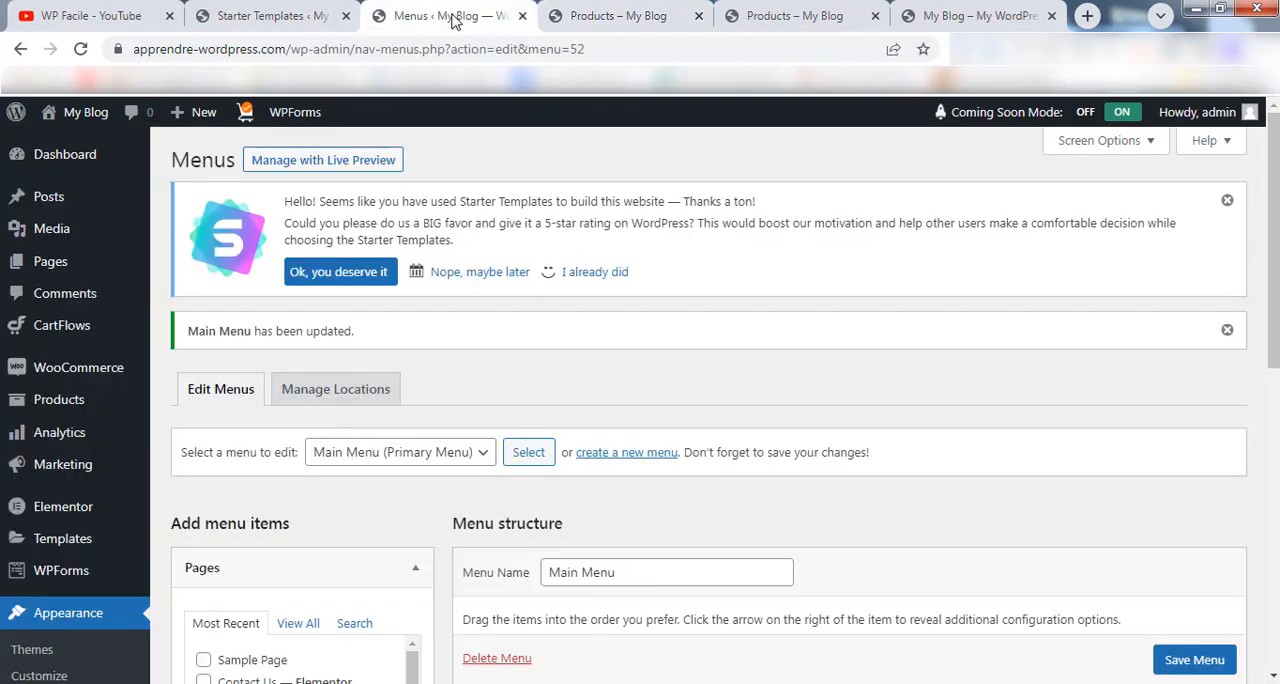
Examine the items that can be added to Main Menu under Pages, Posts, Custom Links, Categories and WooCommerce endpoints.
left_click_drag(1275, 222, 1275, 414)
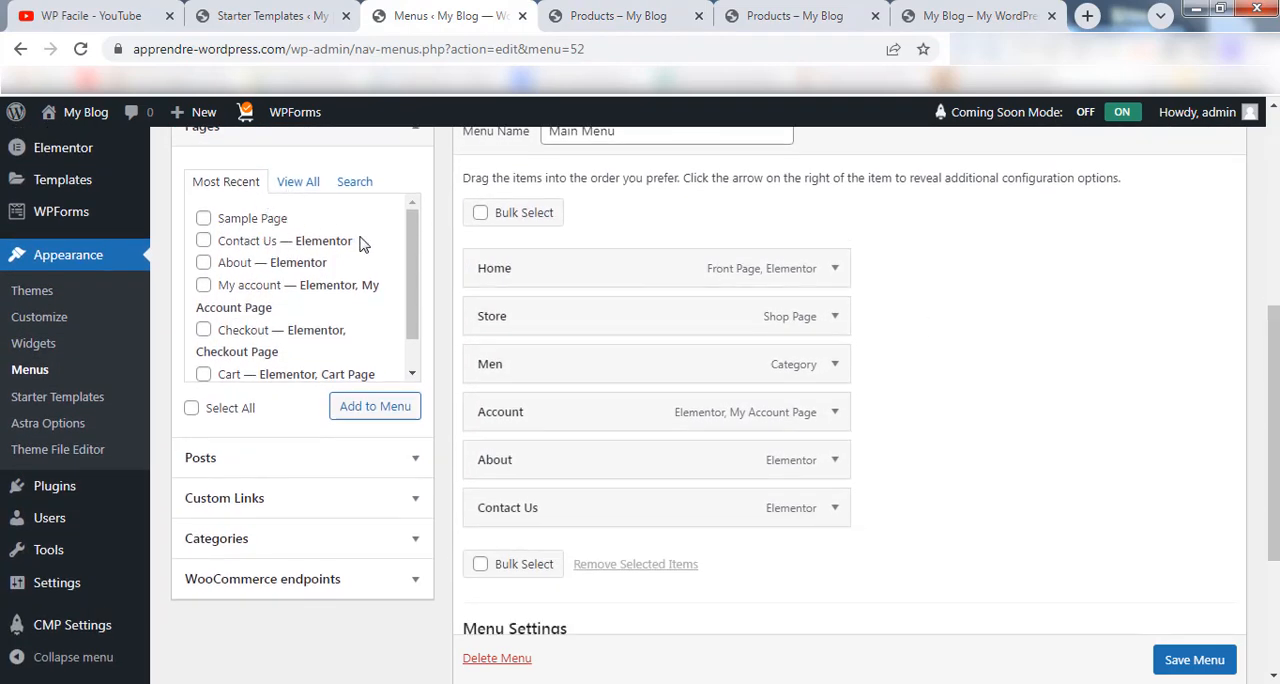
mouse_move(411, 235)
left_mouse_down()
mouse_move(396, 318)
mouse_move(418, 222)
left_mouse_up()
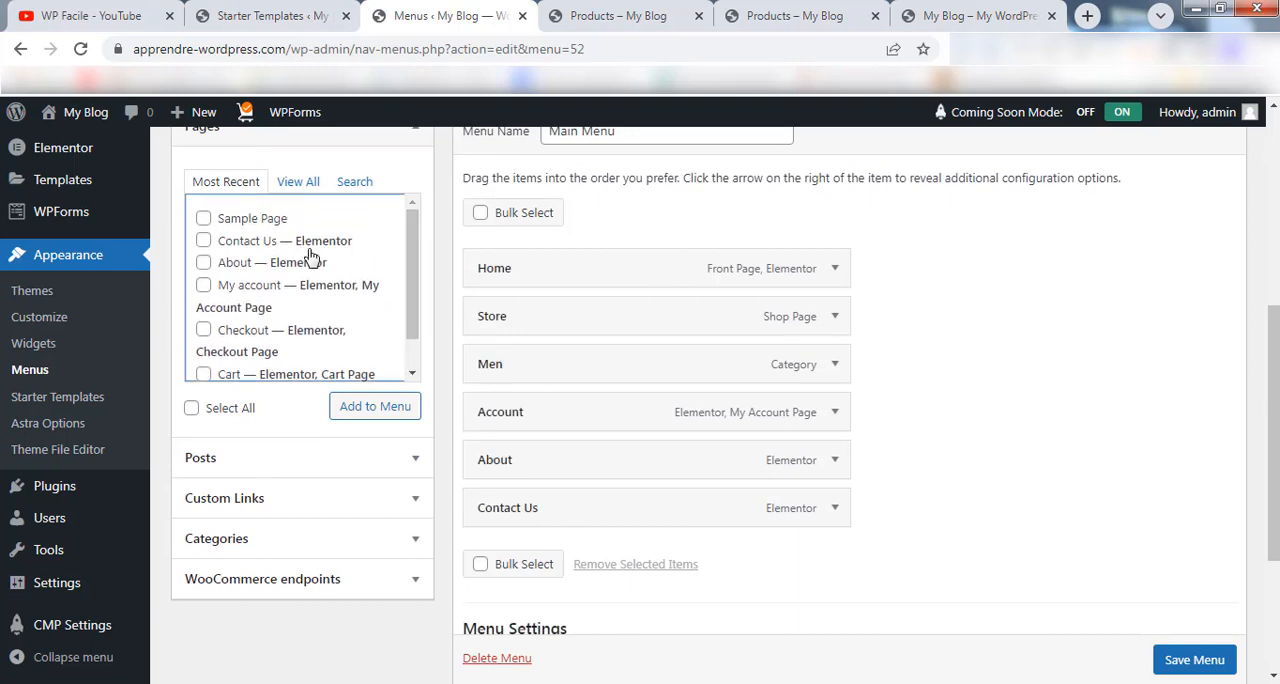
left_click(301, 190)
scroll(396, 327, "down", 3)
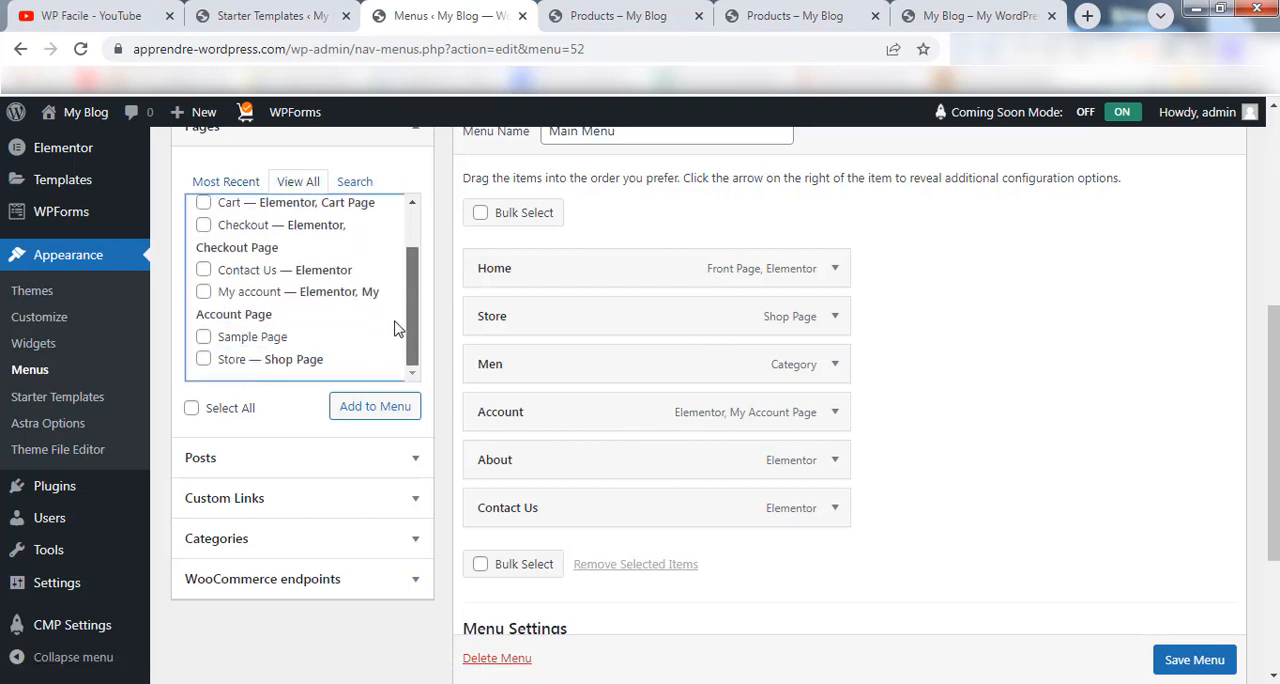
left_click_drag(408, 322, 406, 218)
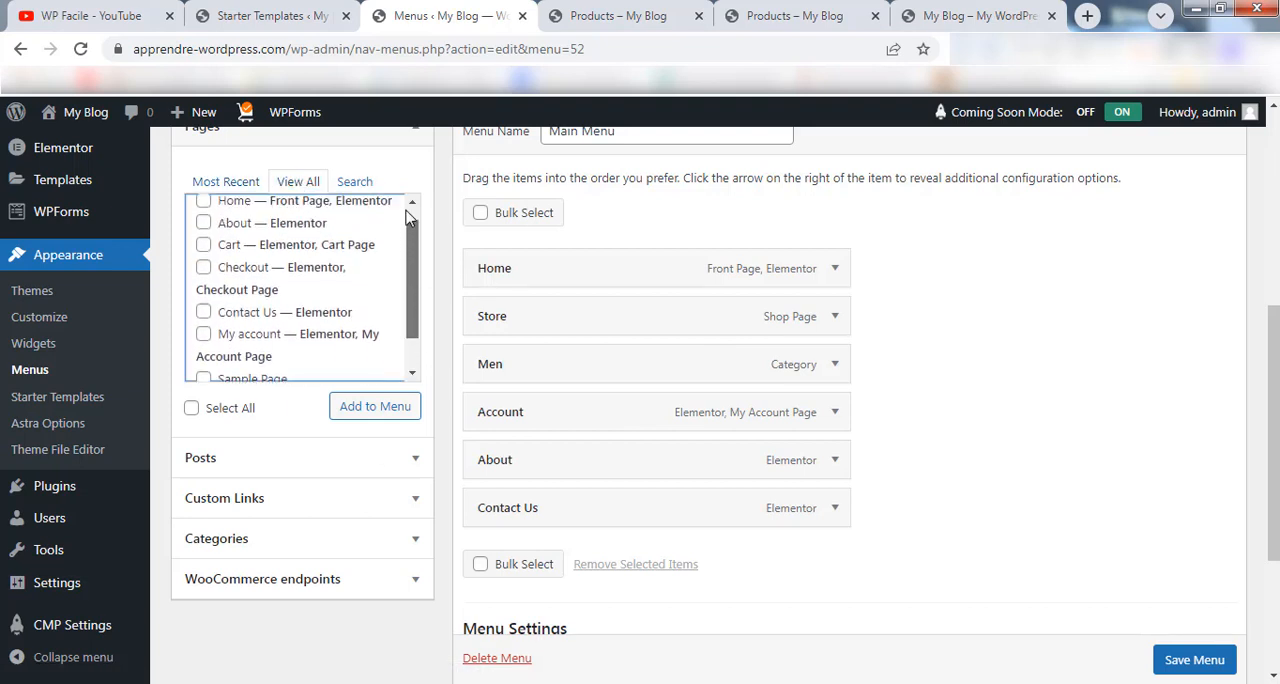
left_click(336, 458)
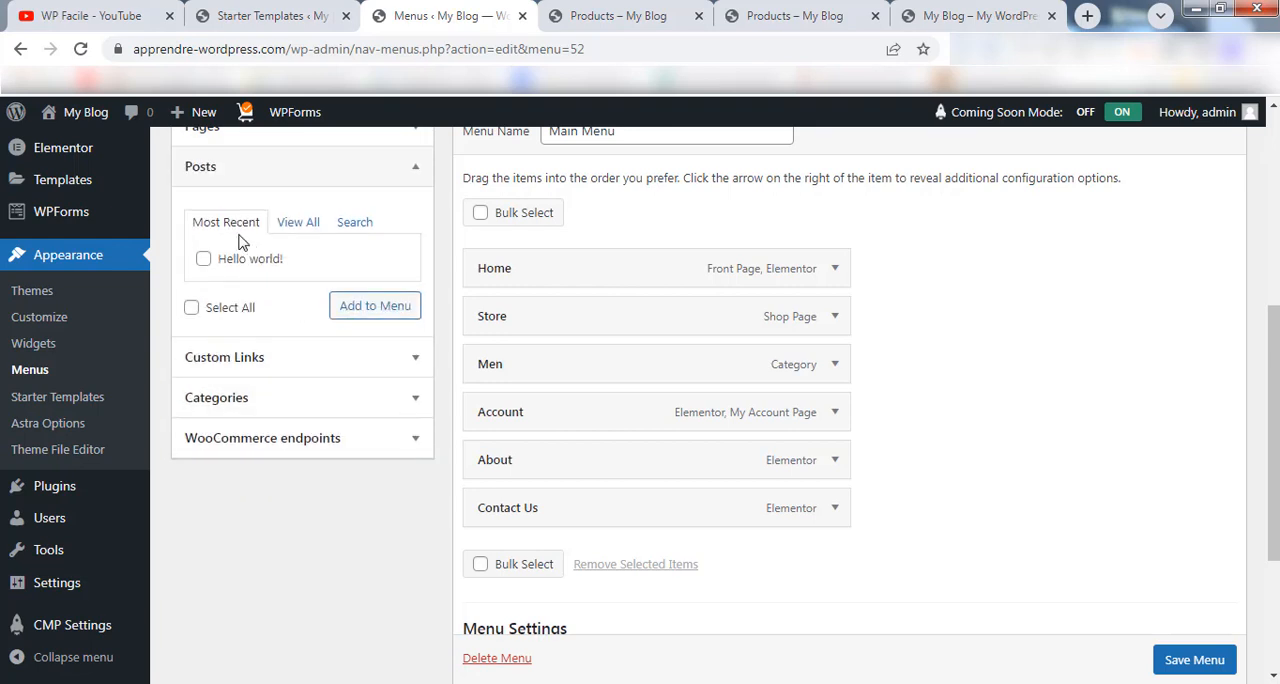
left_click(290, 360)
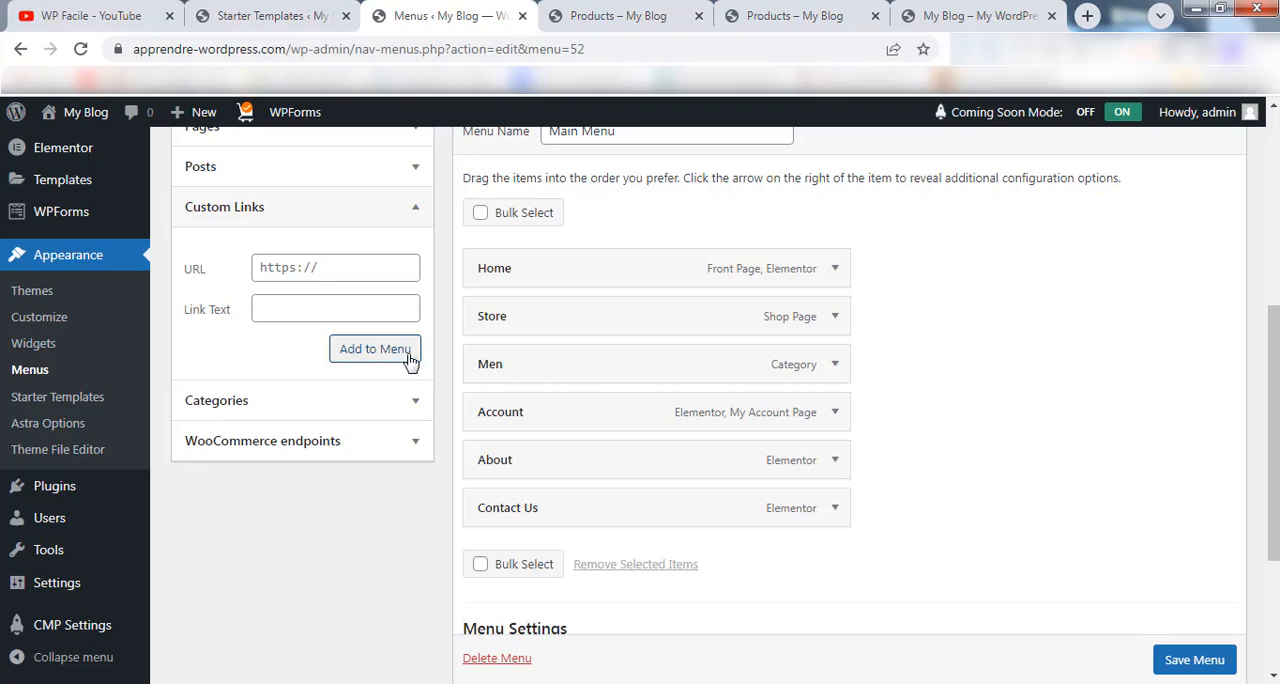
left_click(303, 402)
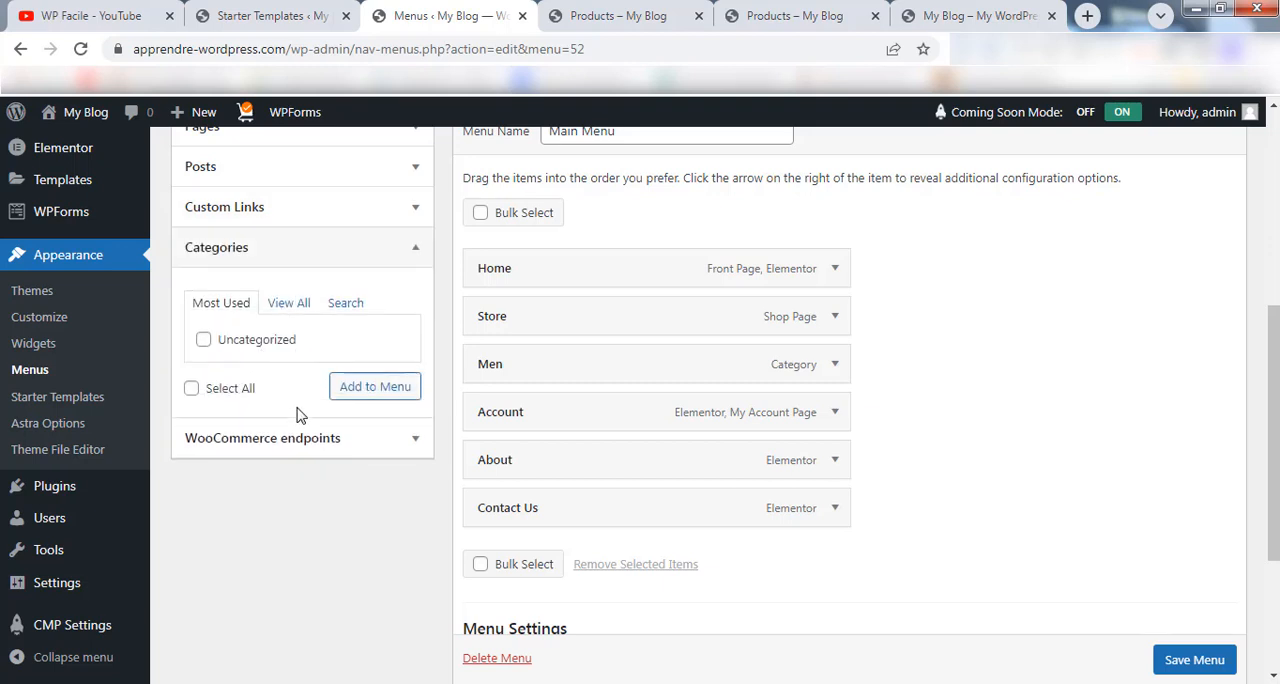
left_click(288, 438)
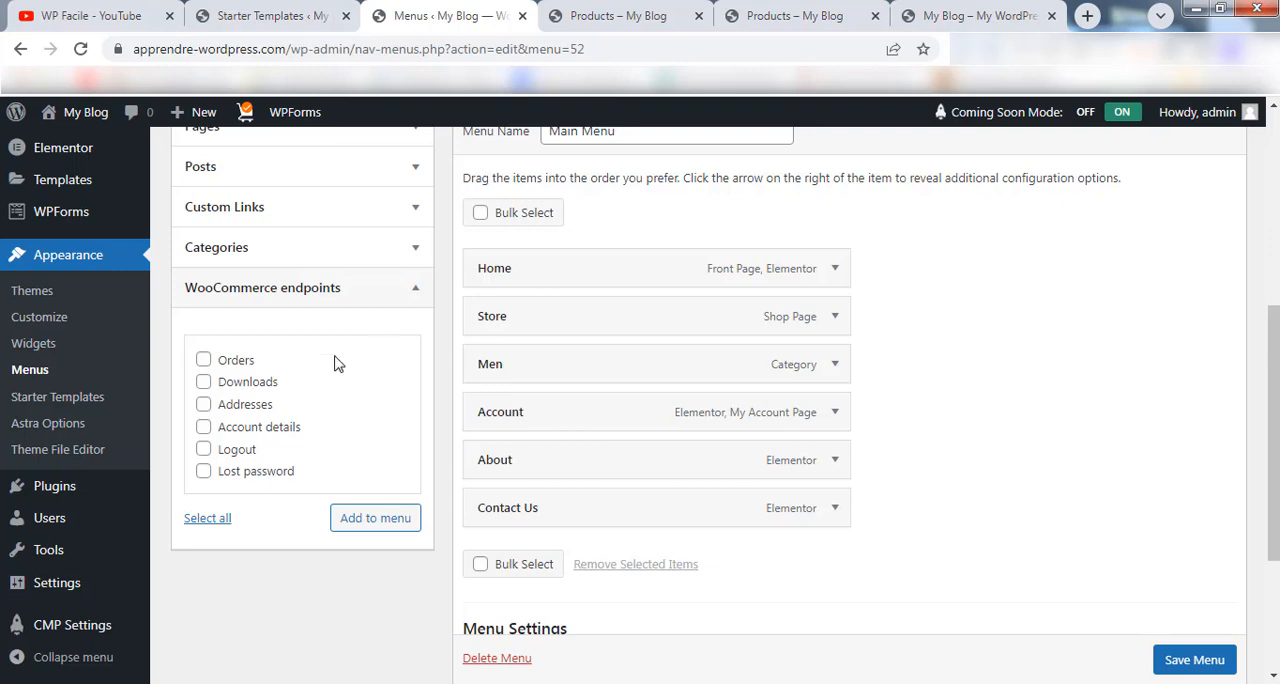
left_click(314, 208)
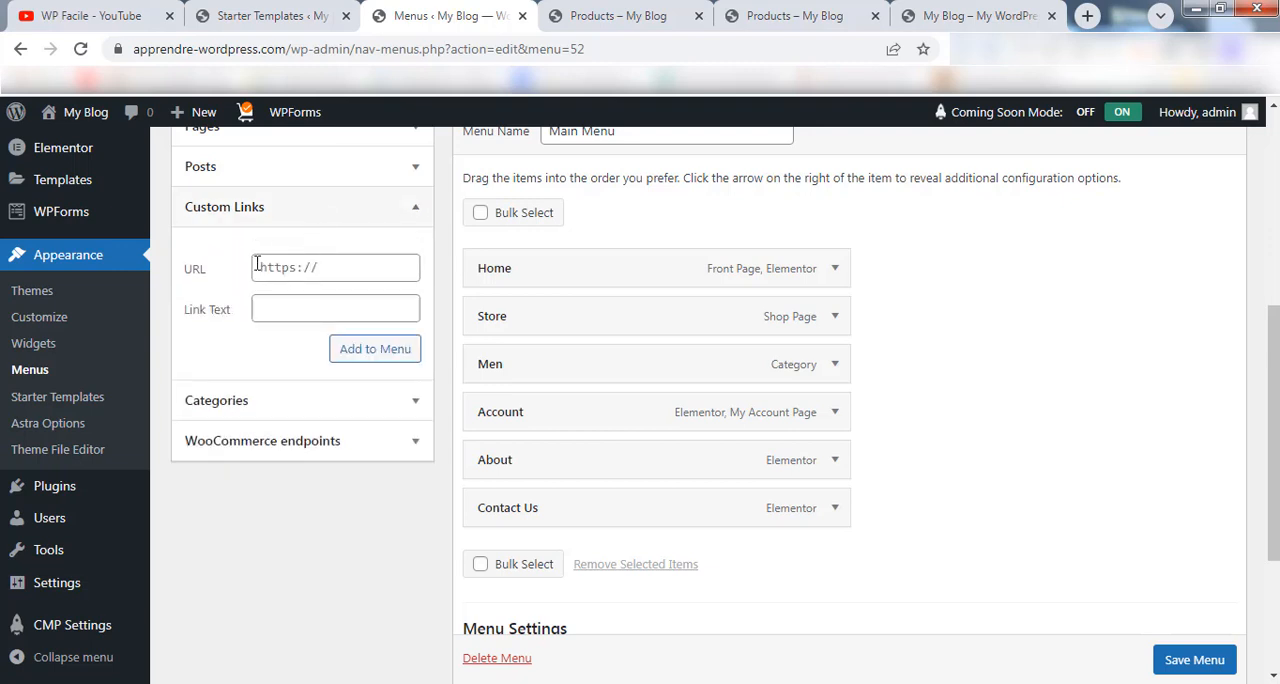
Open page 4 of the store's product listing and check the MSI laptop's category against the category list.
left_click(588, 15)
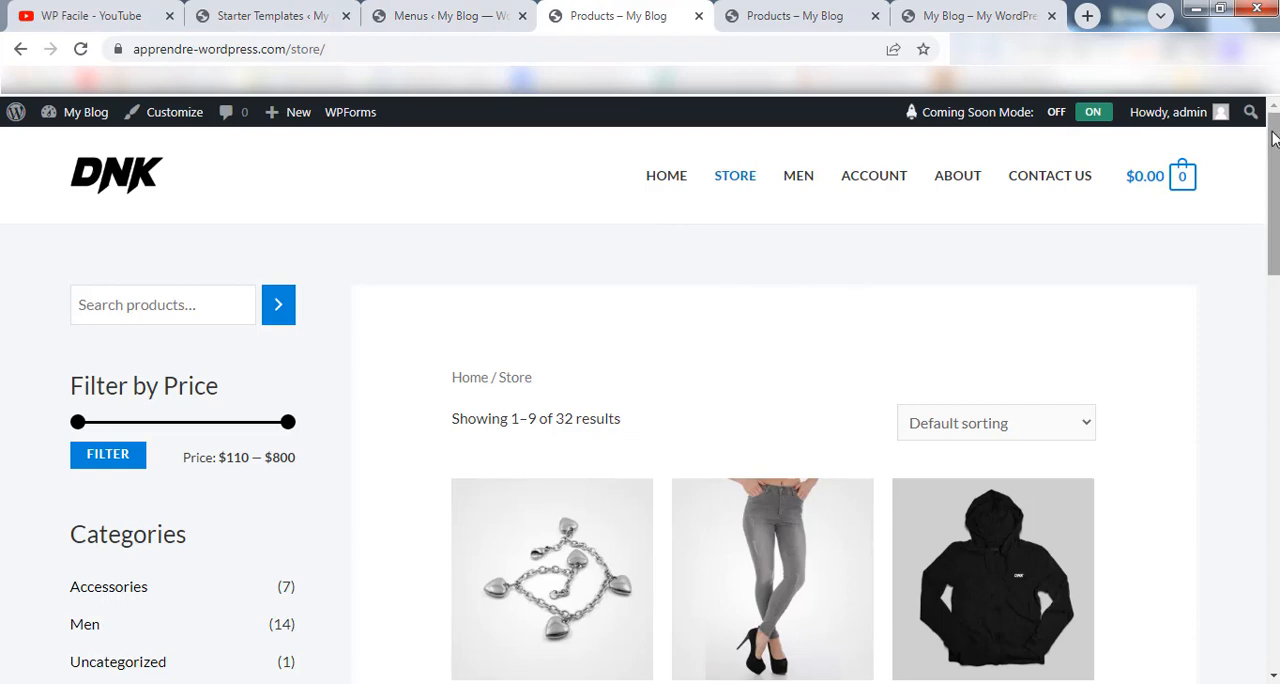
left_click_drag(1273, 147, 1277, 496)
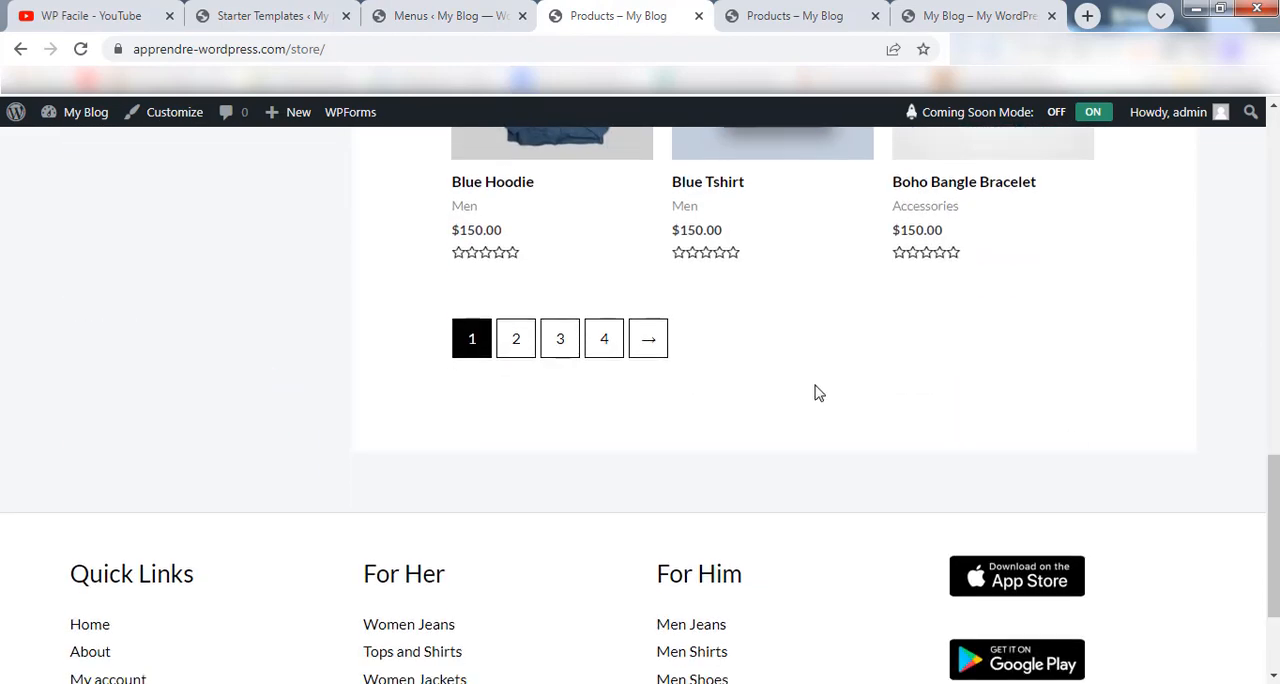
left_click(603, 340)
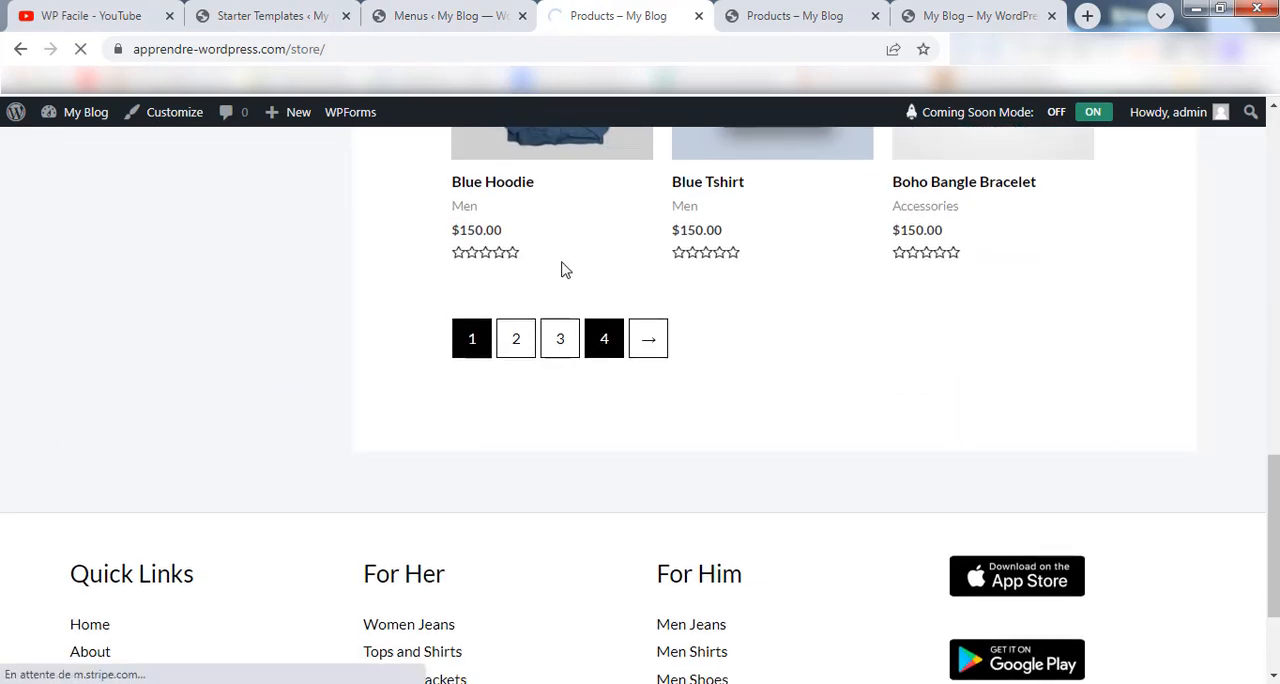
scroll(723, 346, "down", 1)
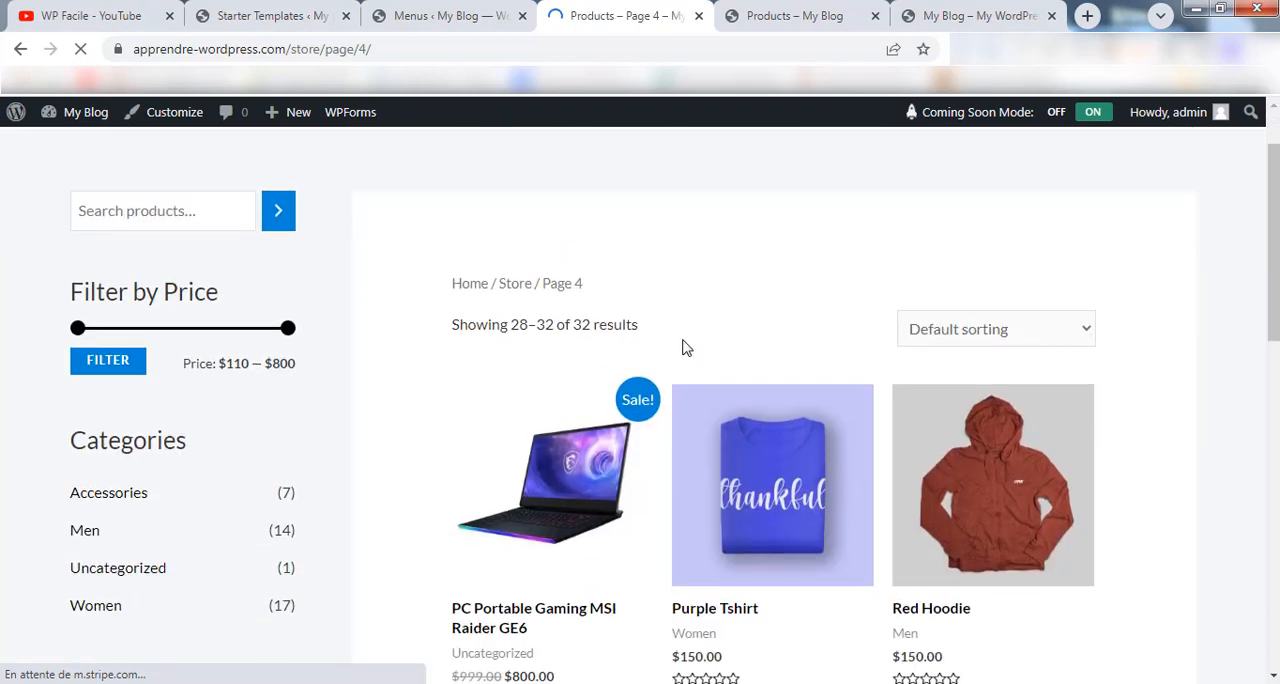
scroll(686, 347, "down", 1)
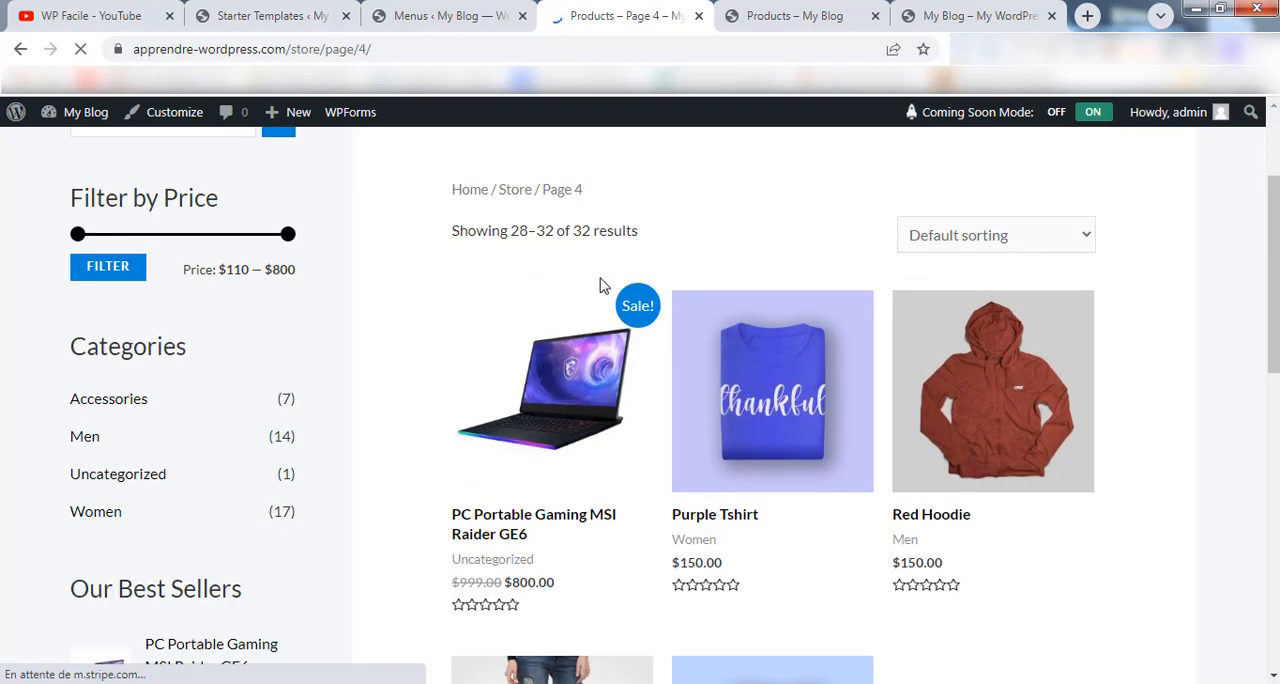
scroll(600, 286, "up", 2)
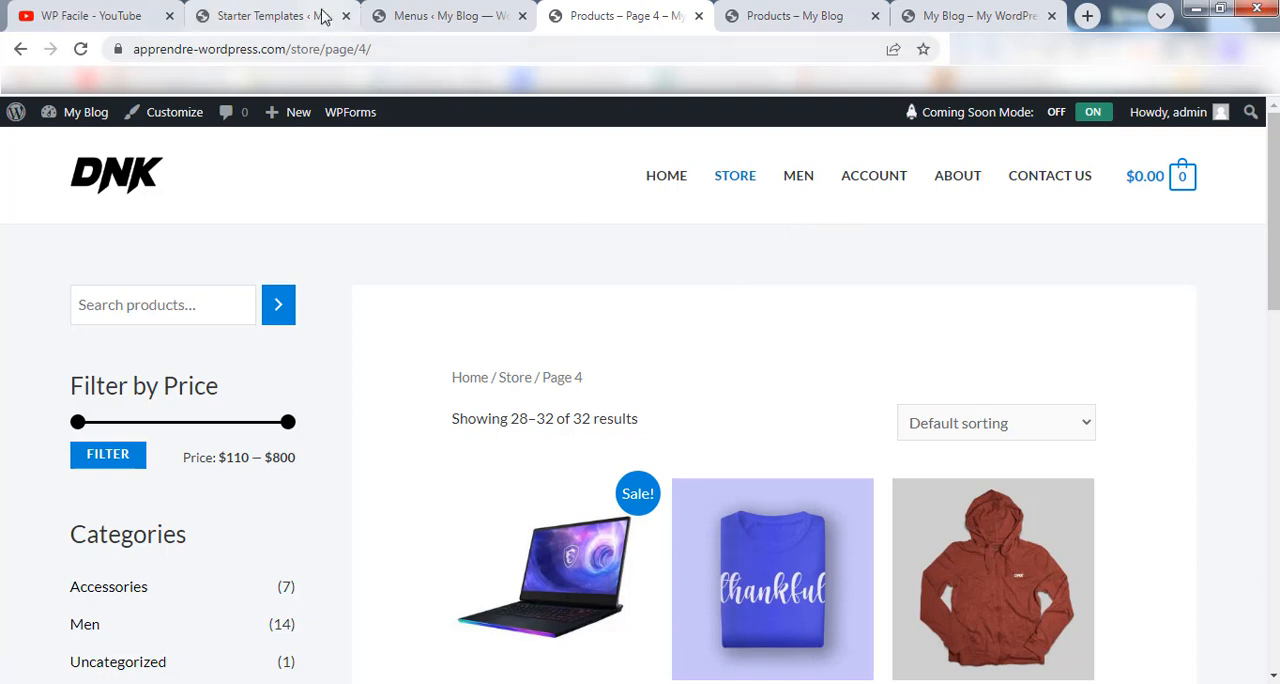
Return to the menu editor and open the product Categories page in a new browser tab.
left_click(447, 16)
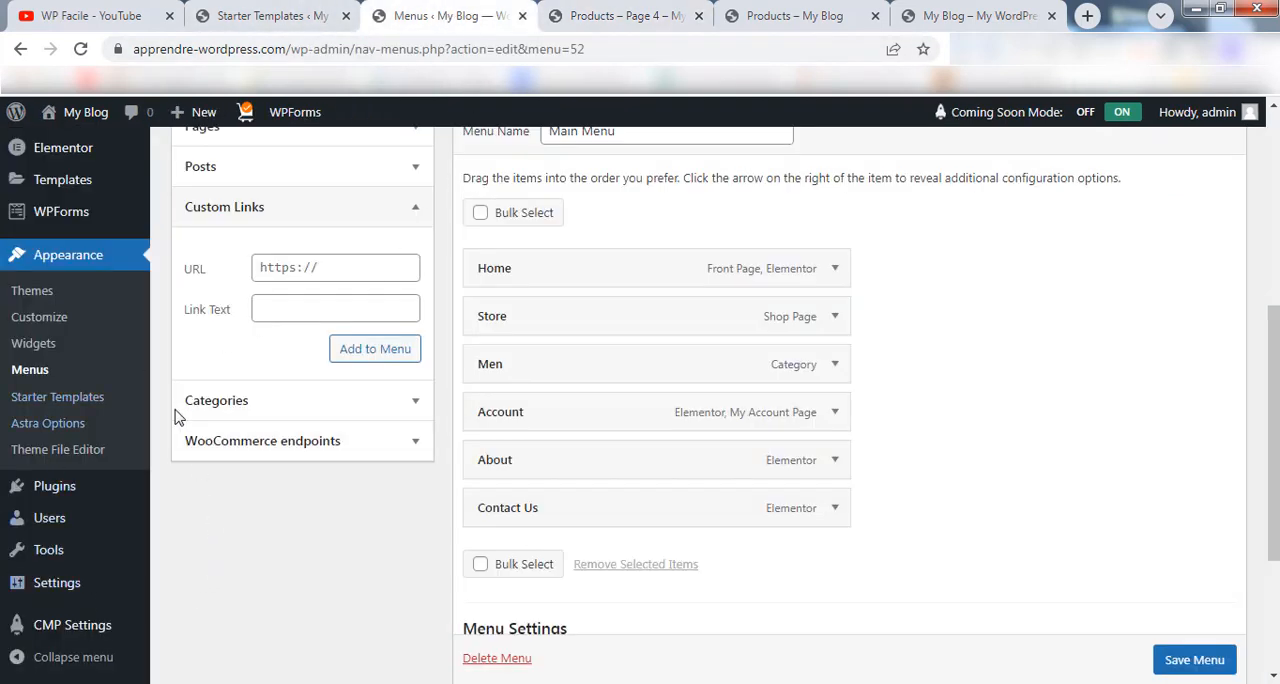
scroll(266, 551, "down", 1)
scroll(268, 556, "up", 2)
scroll(268, 556, "up", 1)
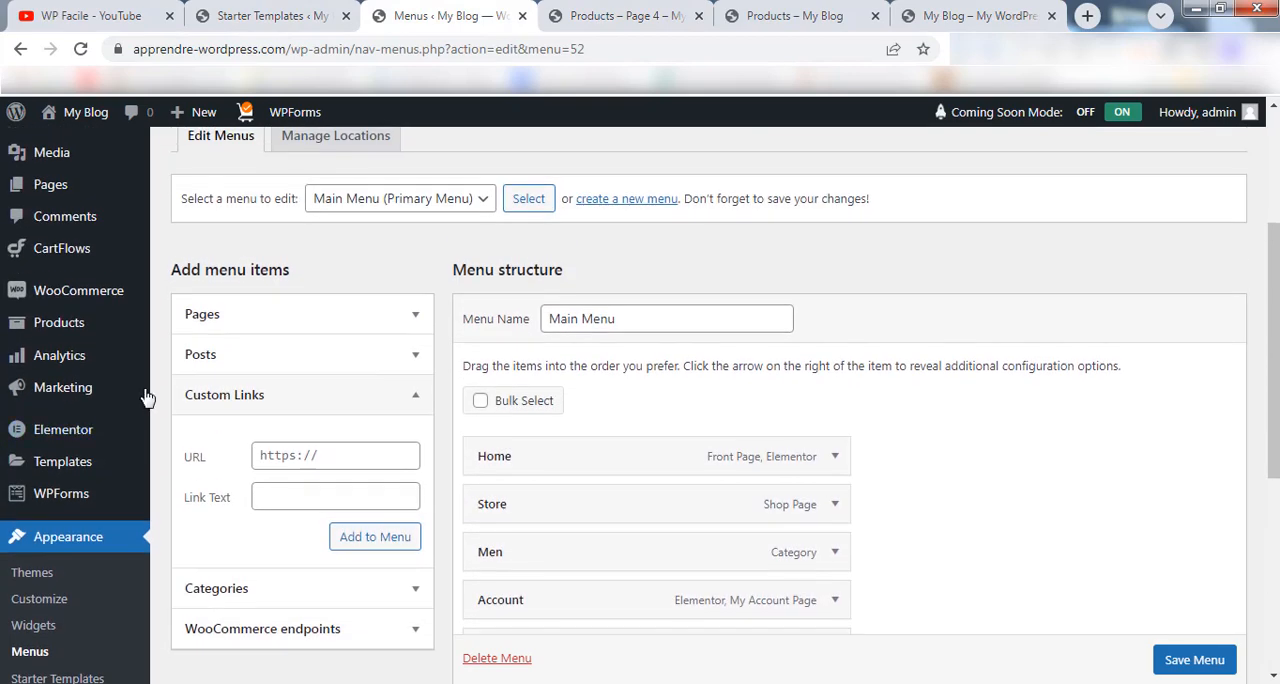
mouse_move(75, 323)
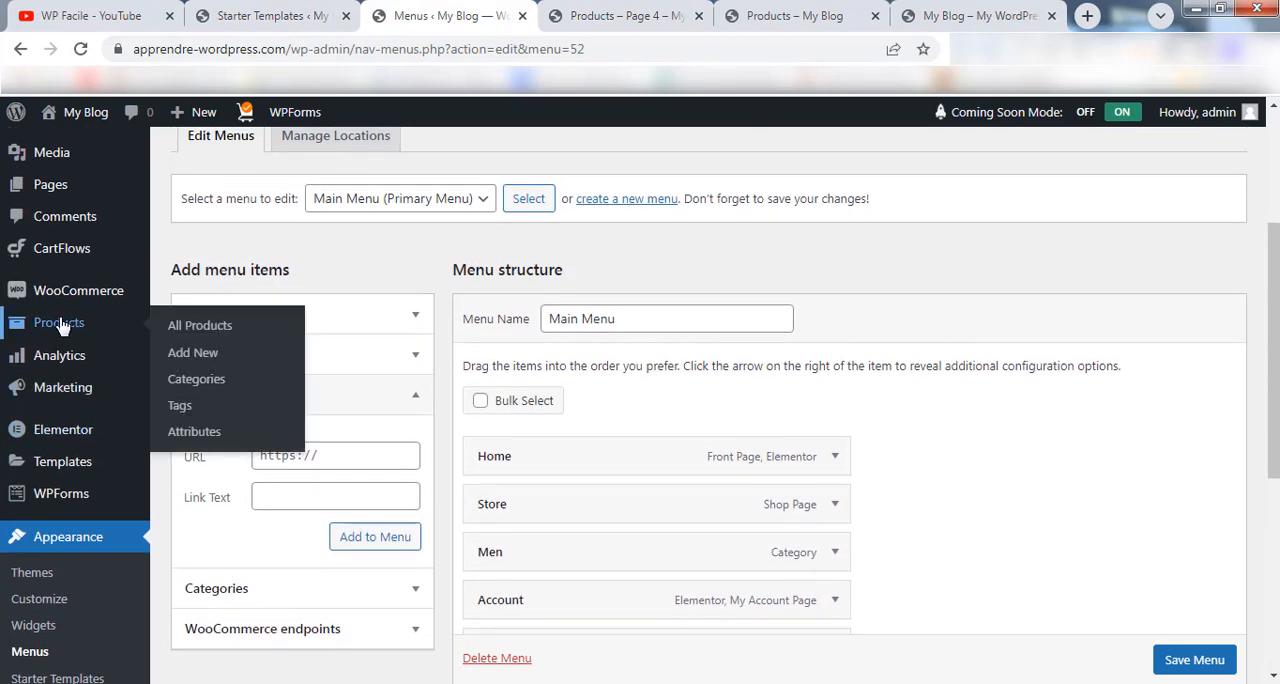
right_click(205, 387)
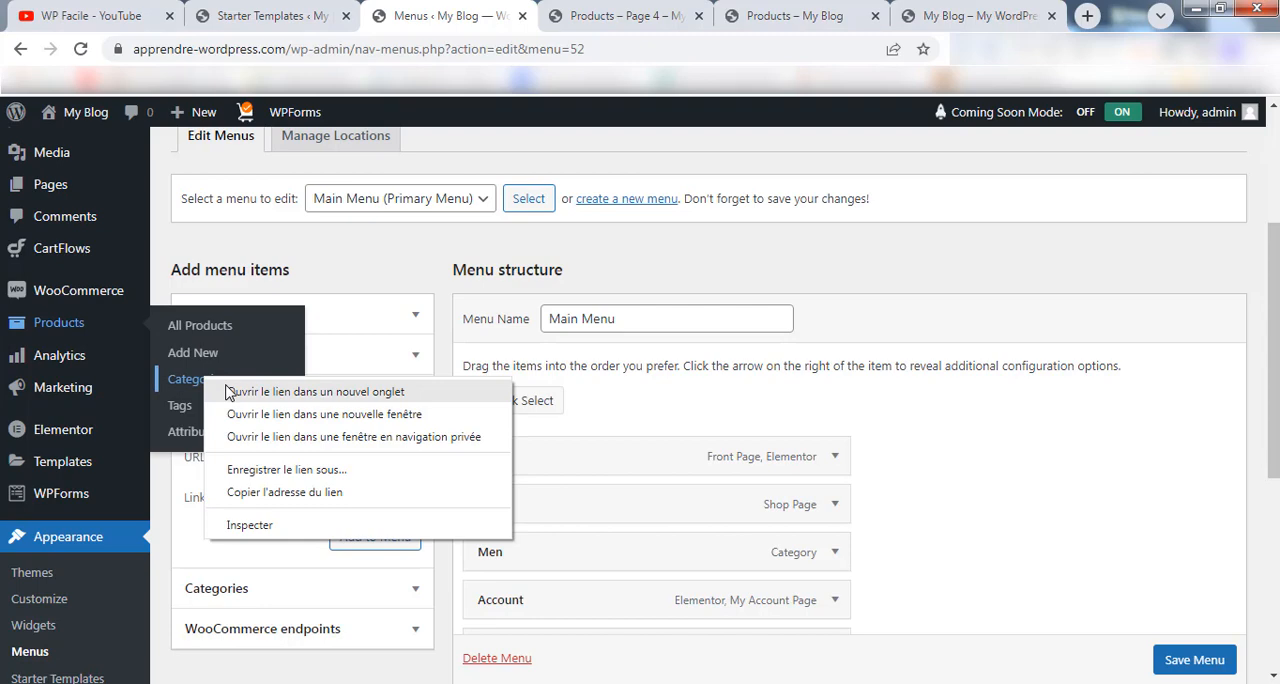
left_click(229, 392)
left_click(530, 14)
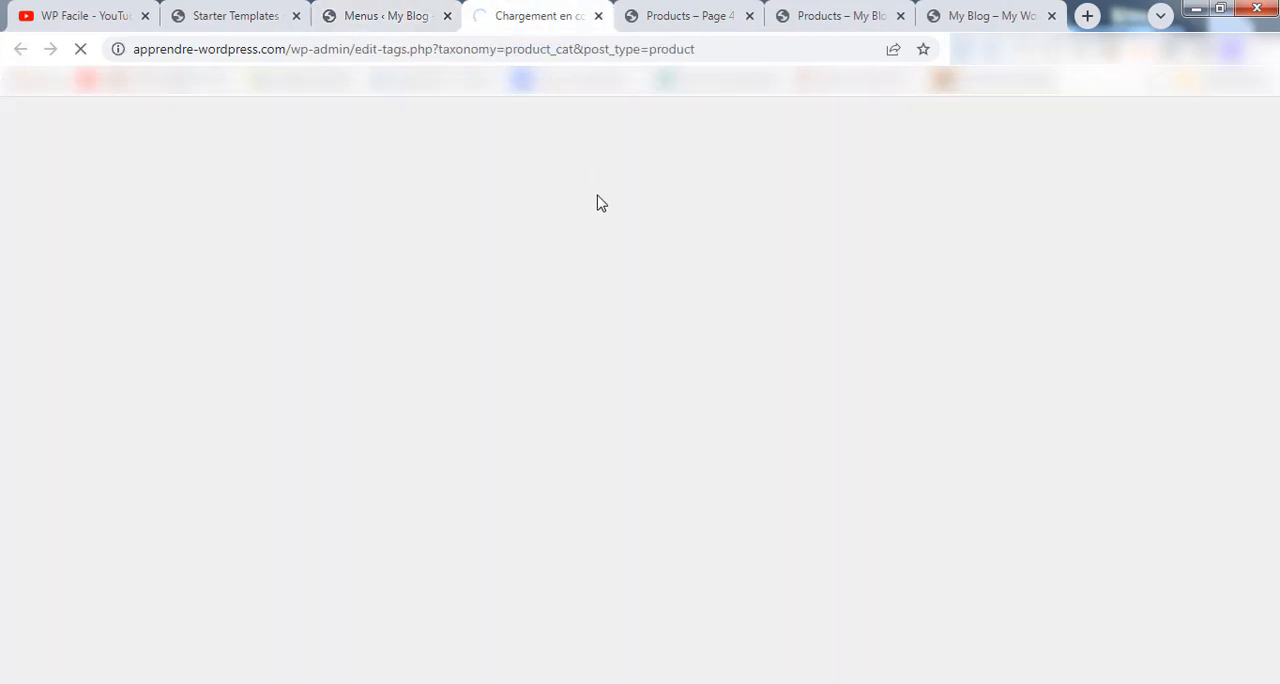
Add a new product category named Laptop with the slug laptop and no parent category.
scroll(540, 280, "down", 2)
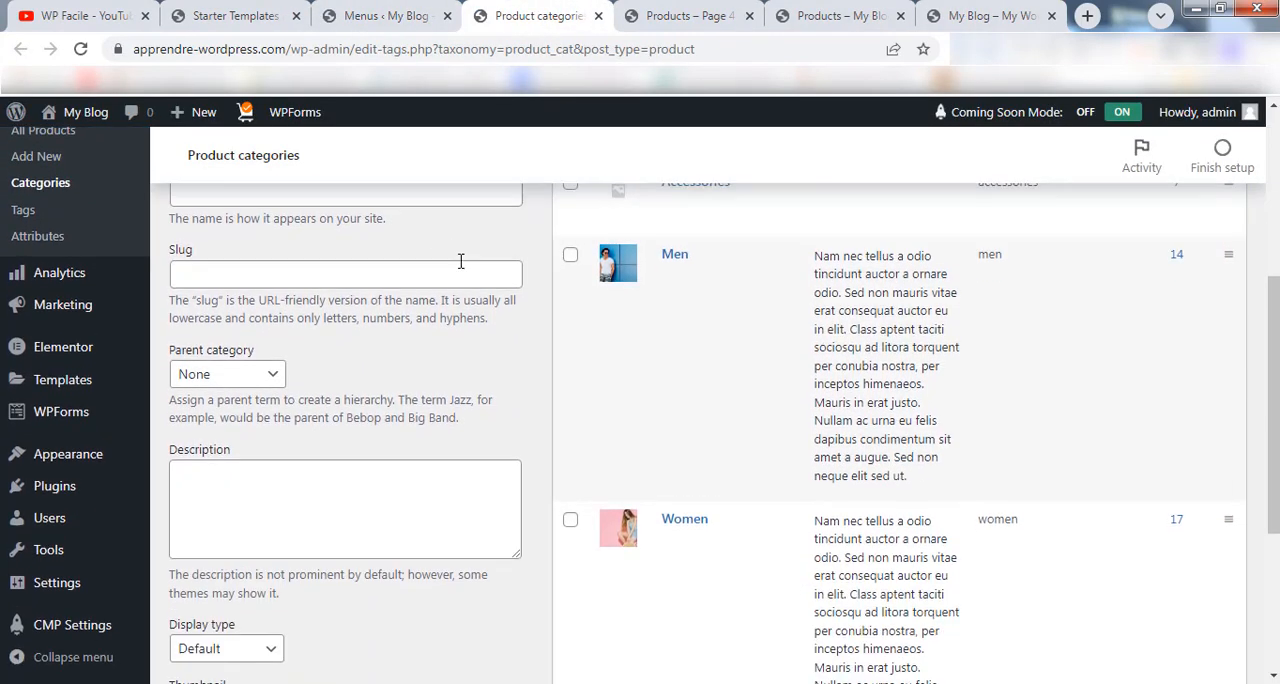
scroll(460, 261, "up", 2)
left_click(302, 292)
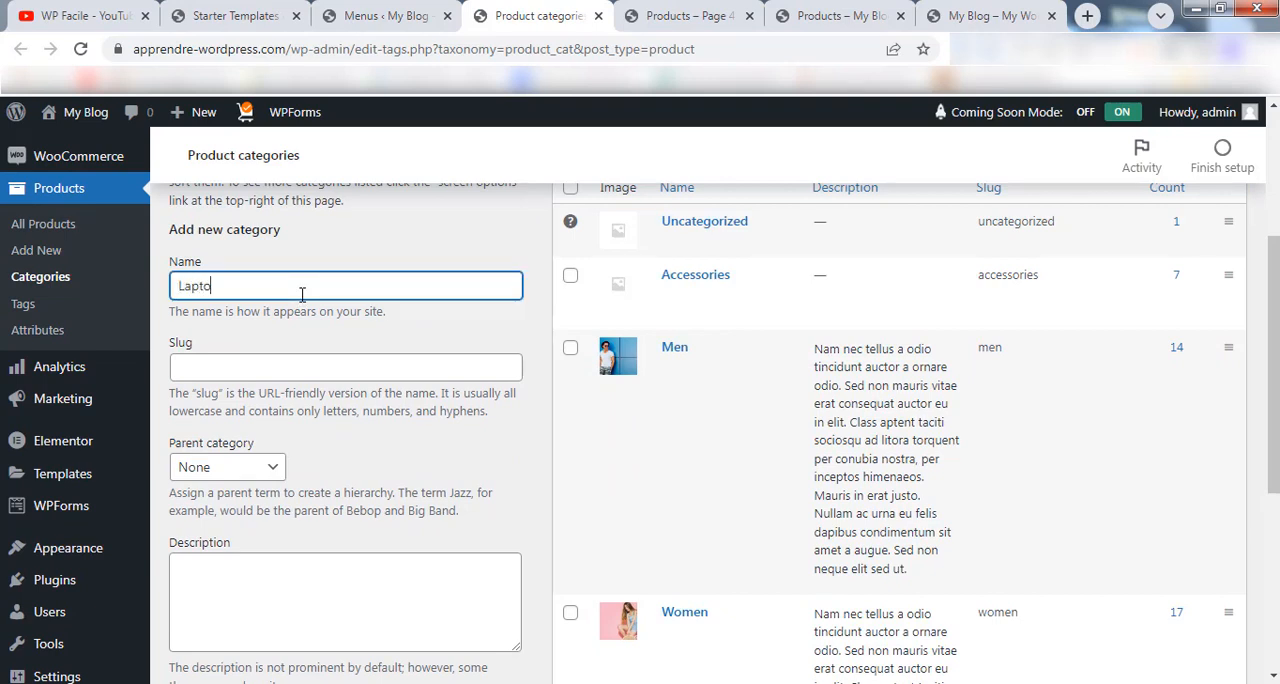
left_click(285, 368)
type("la")
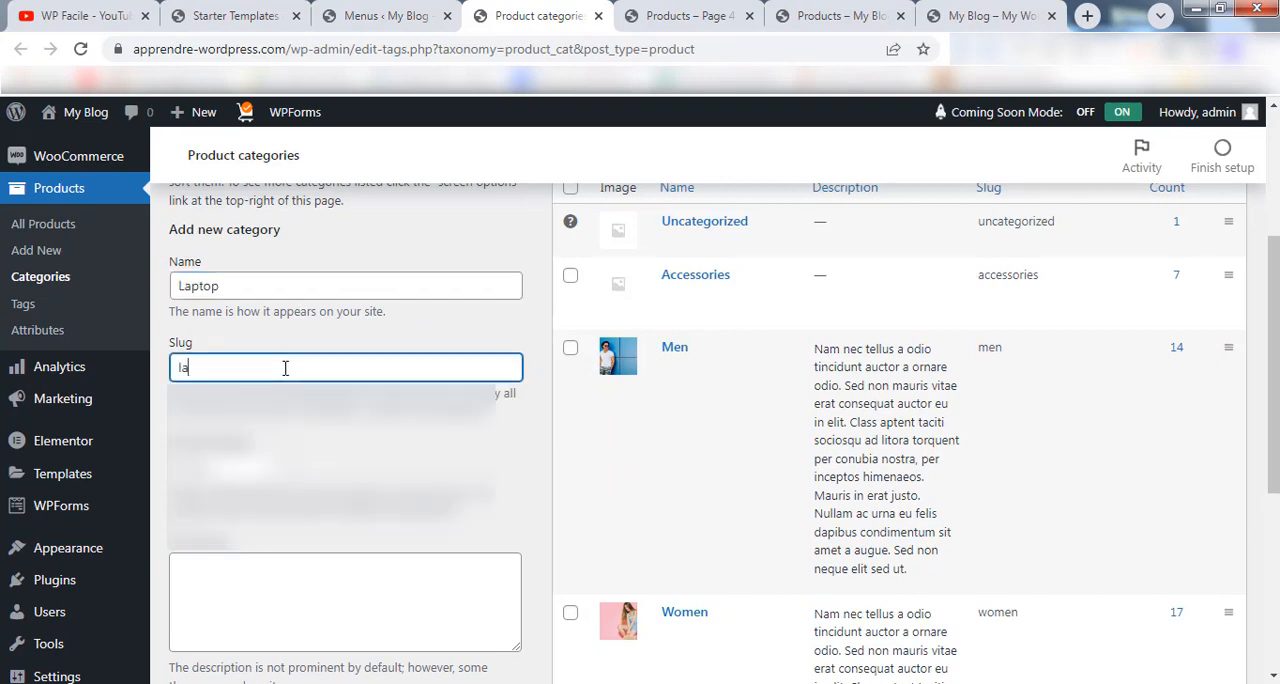
type("ptop")
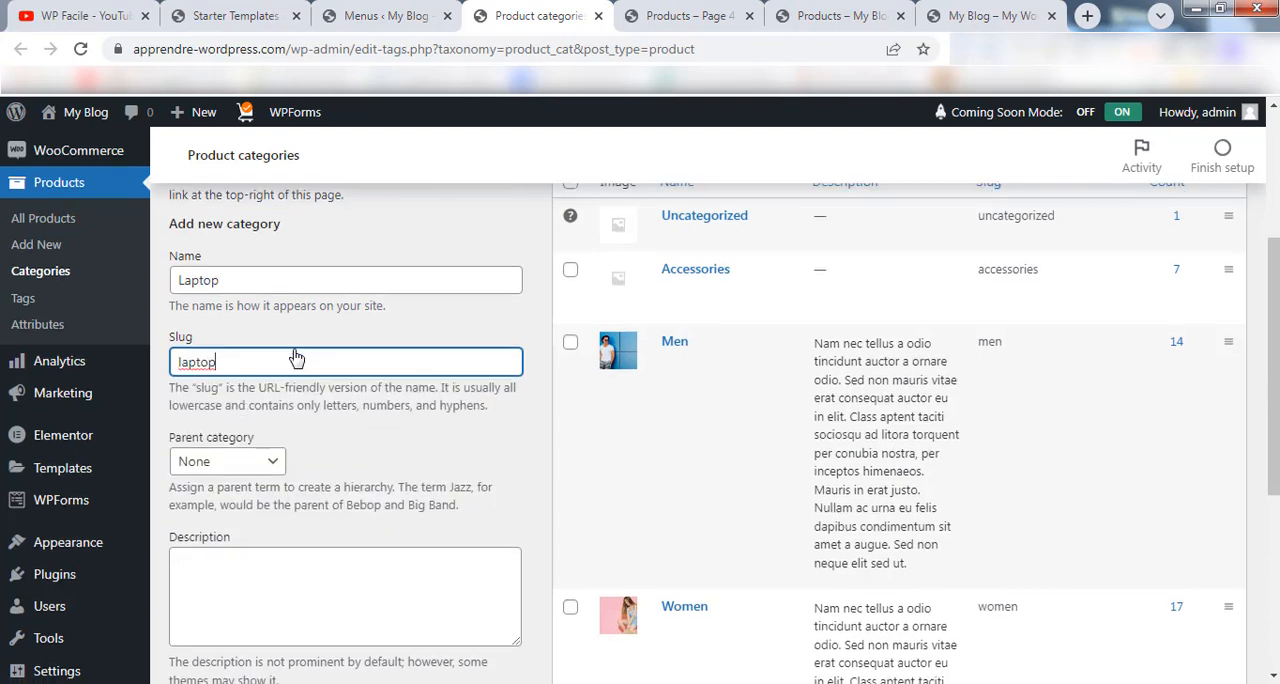
scroll(300, 390, "down", 2)
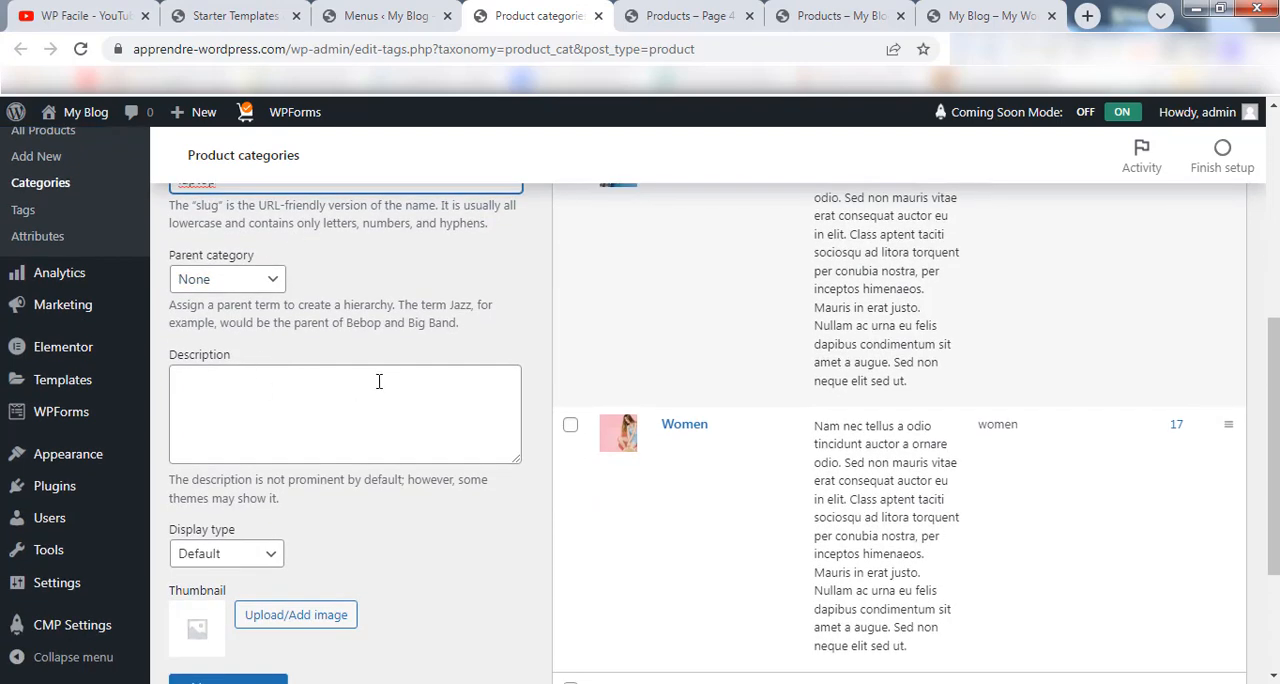
scroll(379, 381, "down", 1)
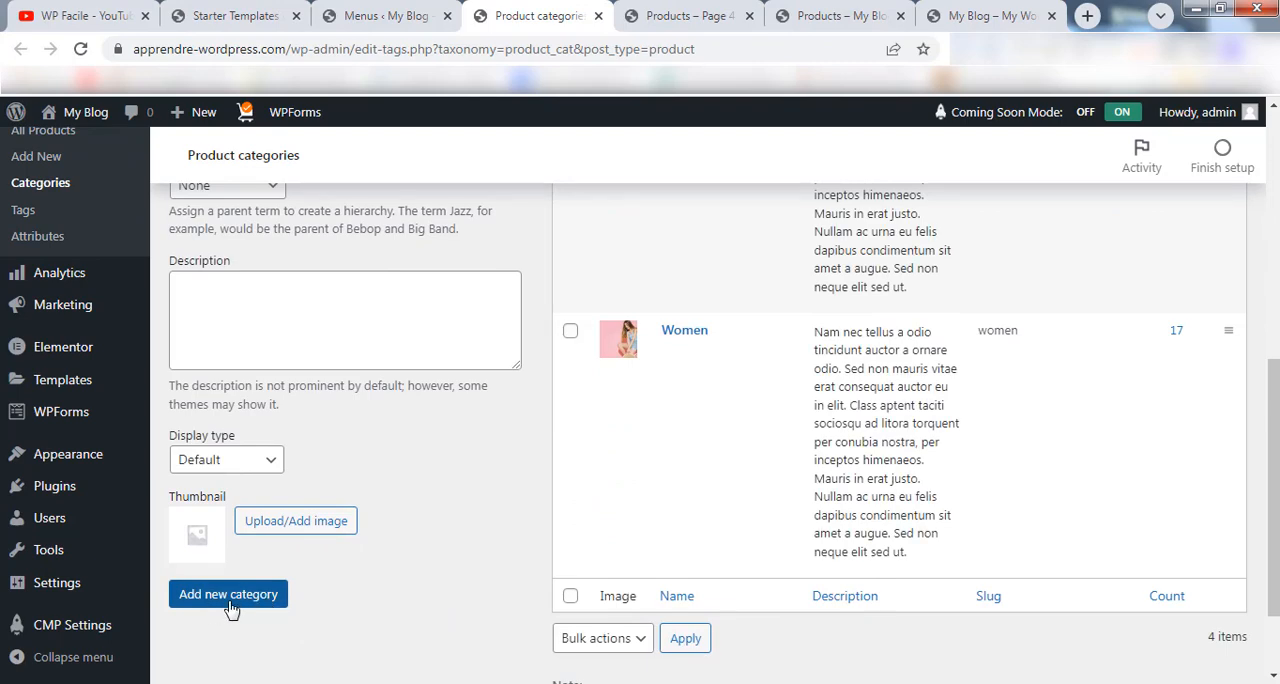
left_click(230, 600)
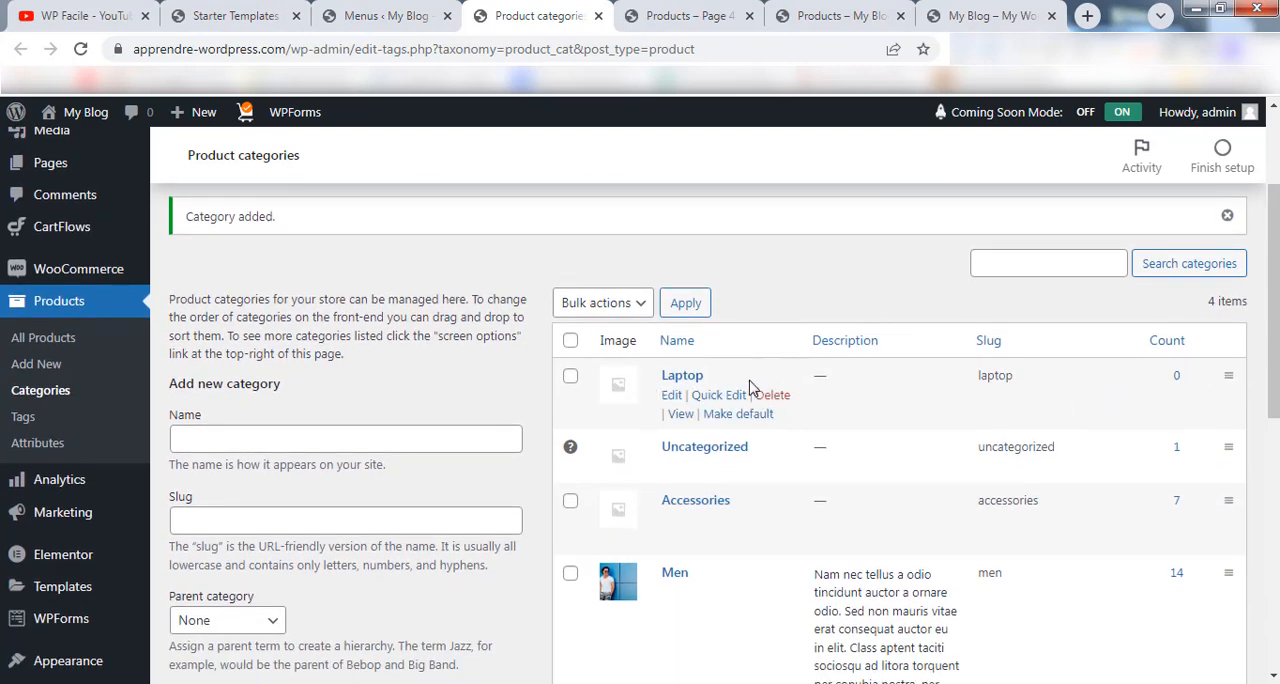
Delete the Accessories product category from the category list and accept the deletion.
scroll(735, 410, "down", 1)
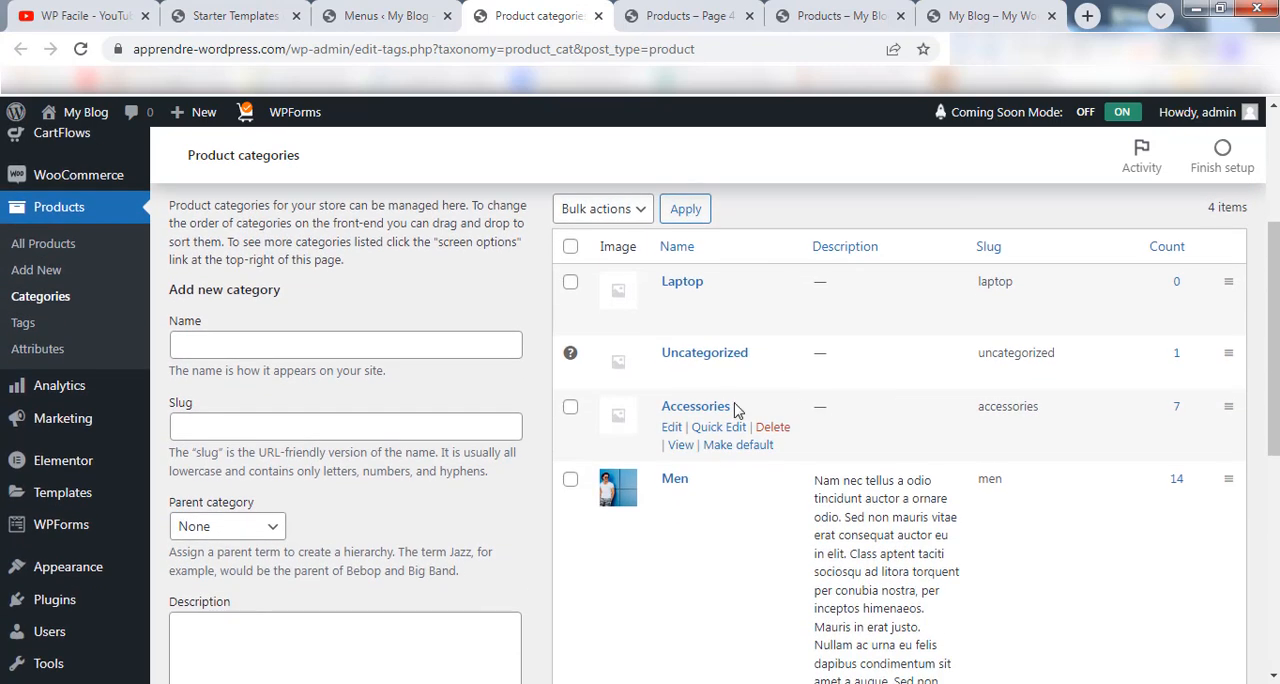
left_click_drag(1275, 272, 1275, 462)
scroll(808, 460, "up", 6)
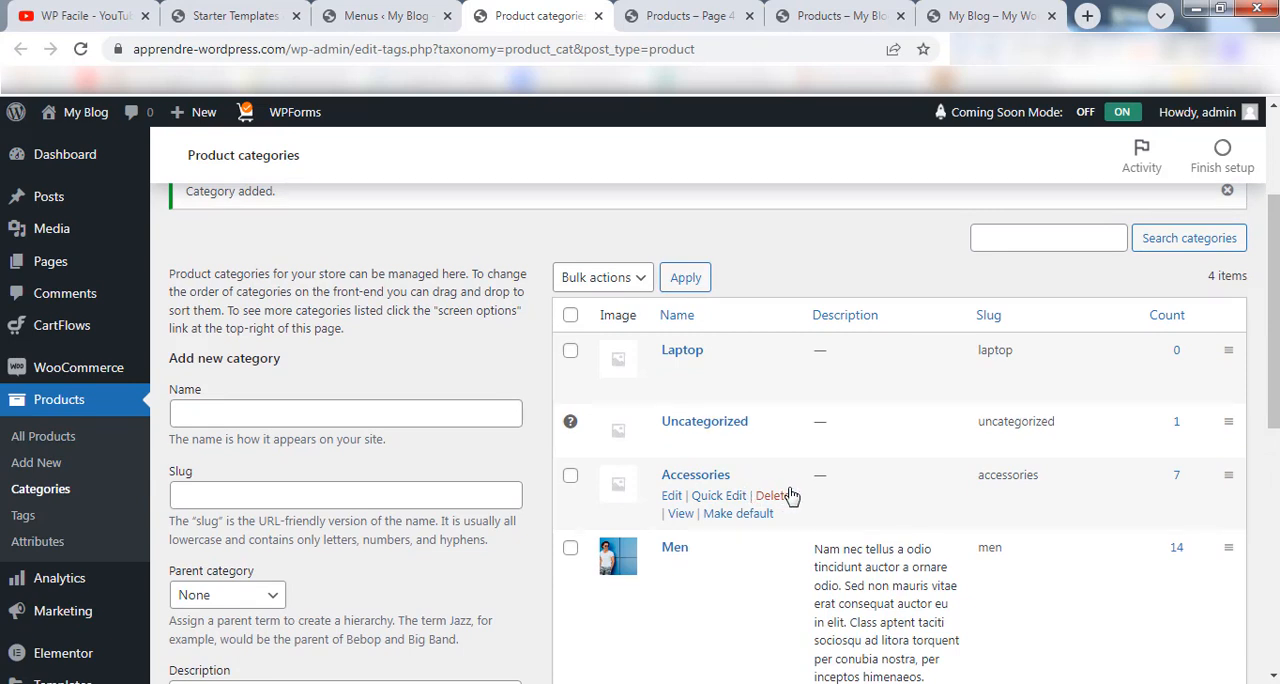
left_click(774, 495)
left_click(720, 193)
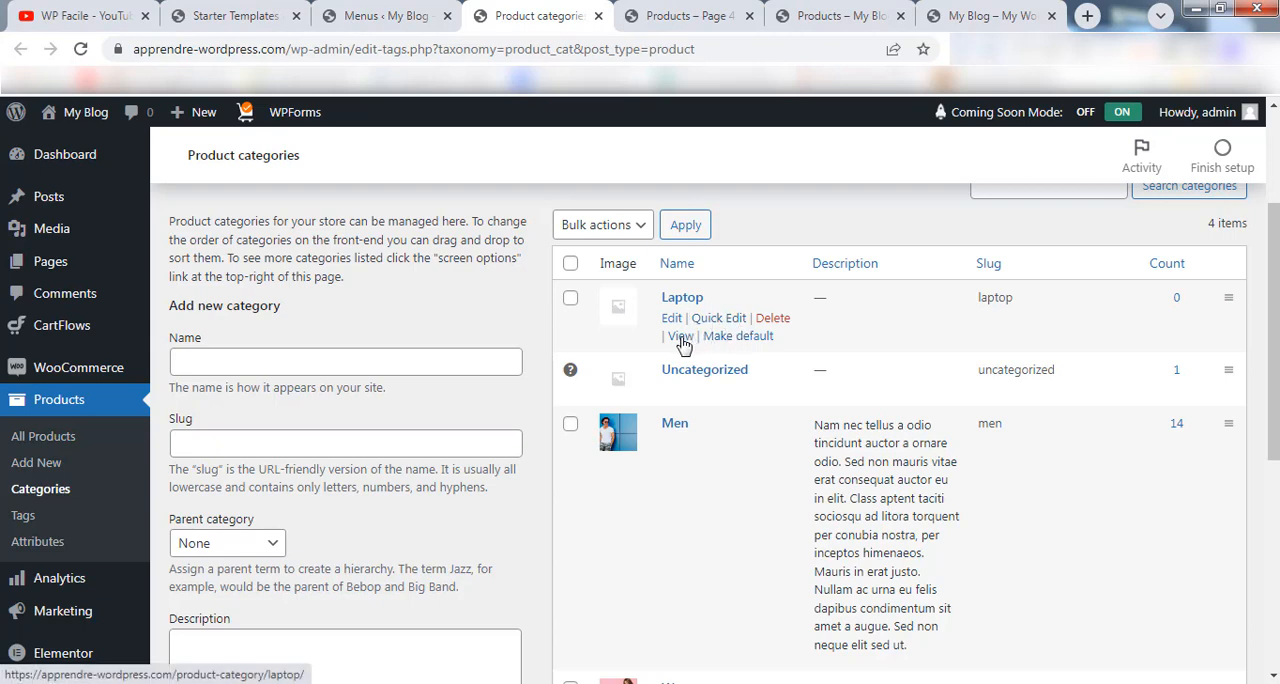
View the Laptop category's store page and copy its web address.
left_click(680, 337)
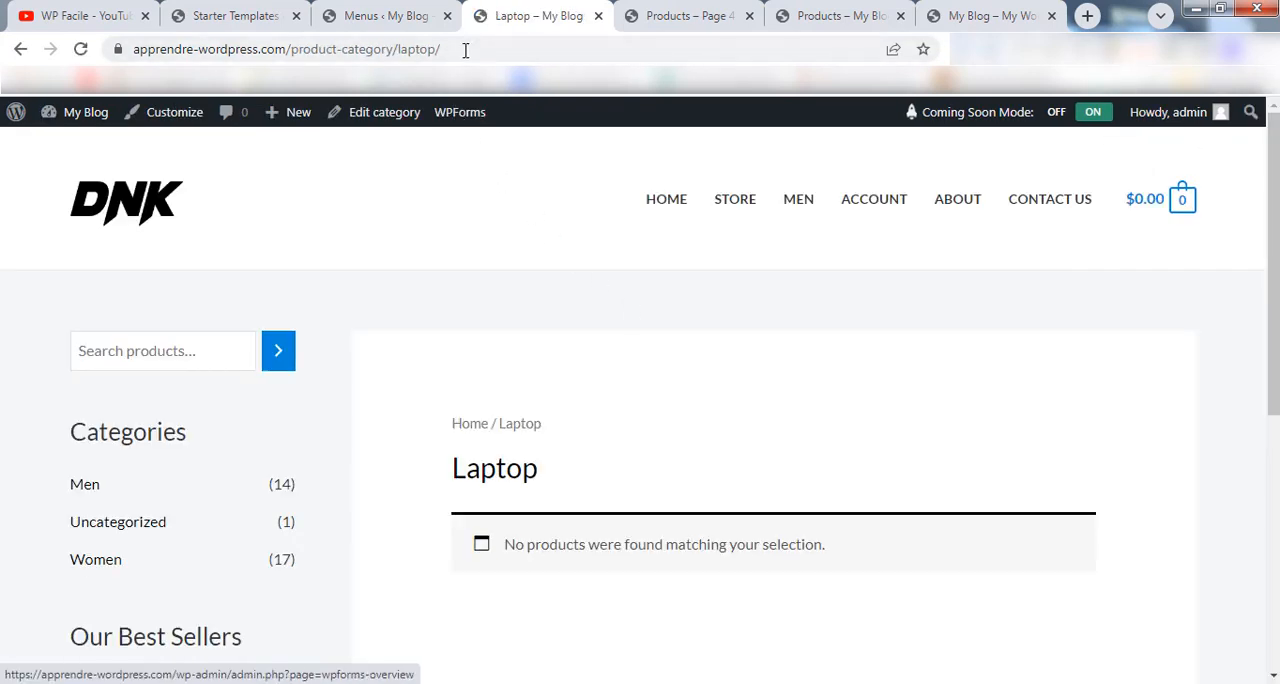
left_click(463, 47)
key("ctrl+c")
right_click(463, 48)
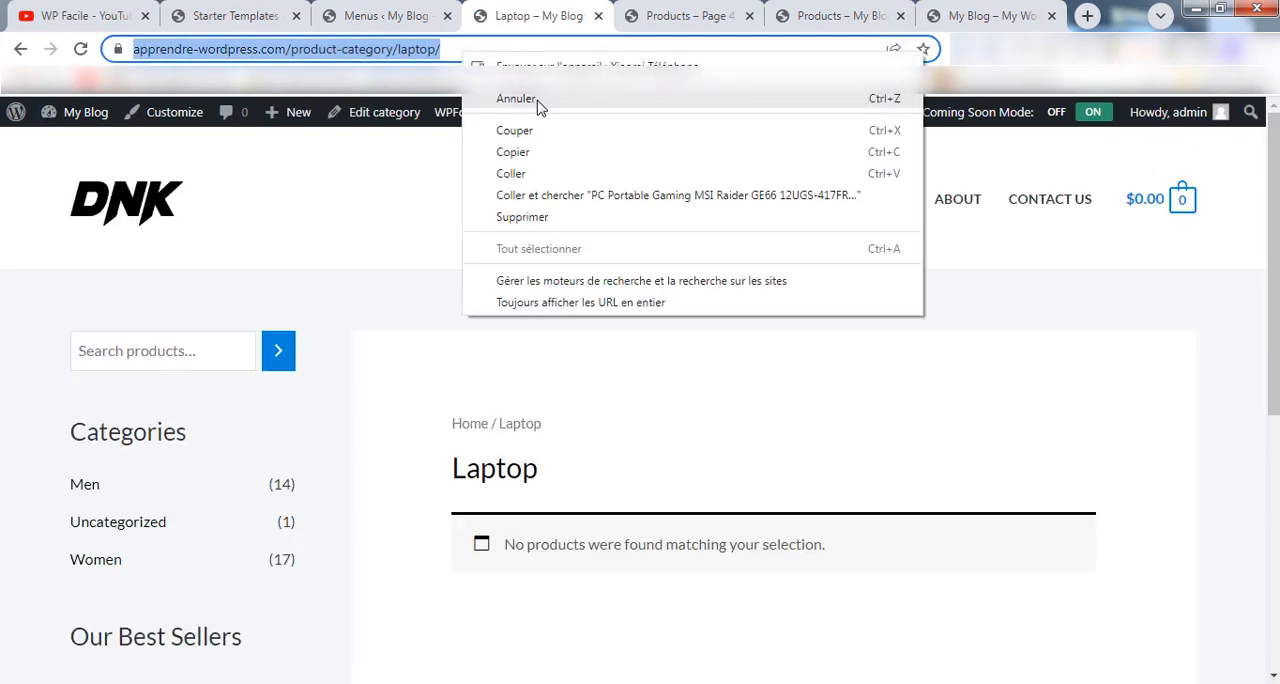
left_click(543, 154)
In the menu editor, add a custom link to Main Menu with the copied Laptop category address and the link text Laptop.
left_click(410, 12)
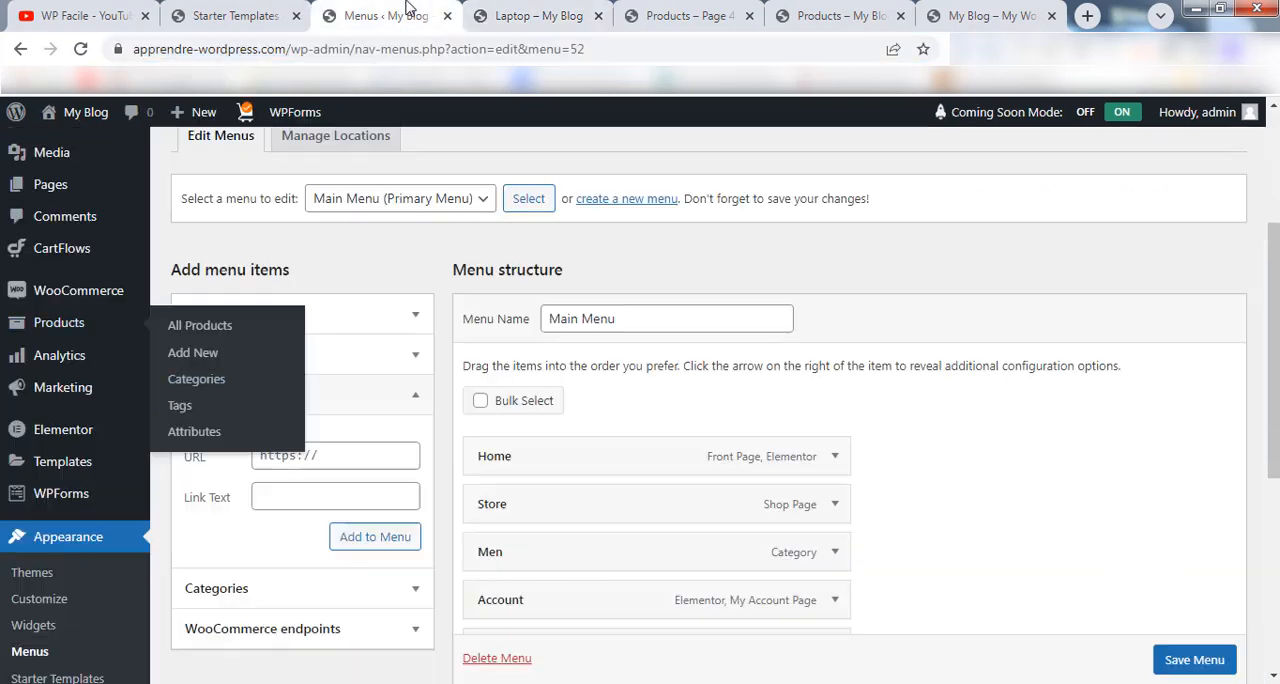
left_click(285, 455)
right_click(286, 455)
left_click(350, 299)
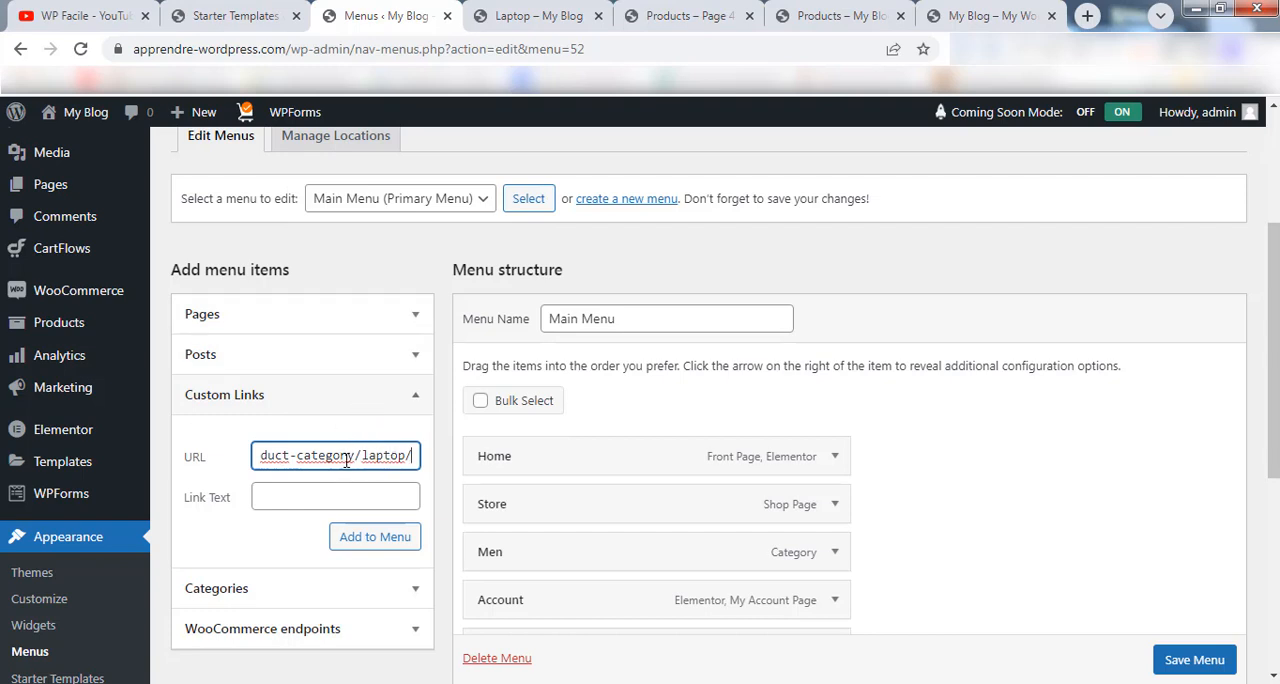
left_click(330, 498)
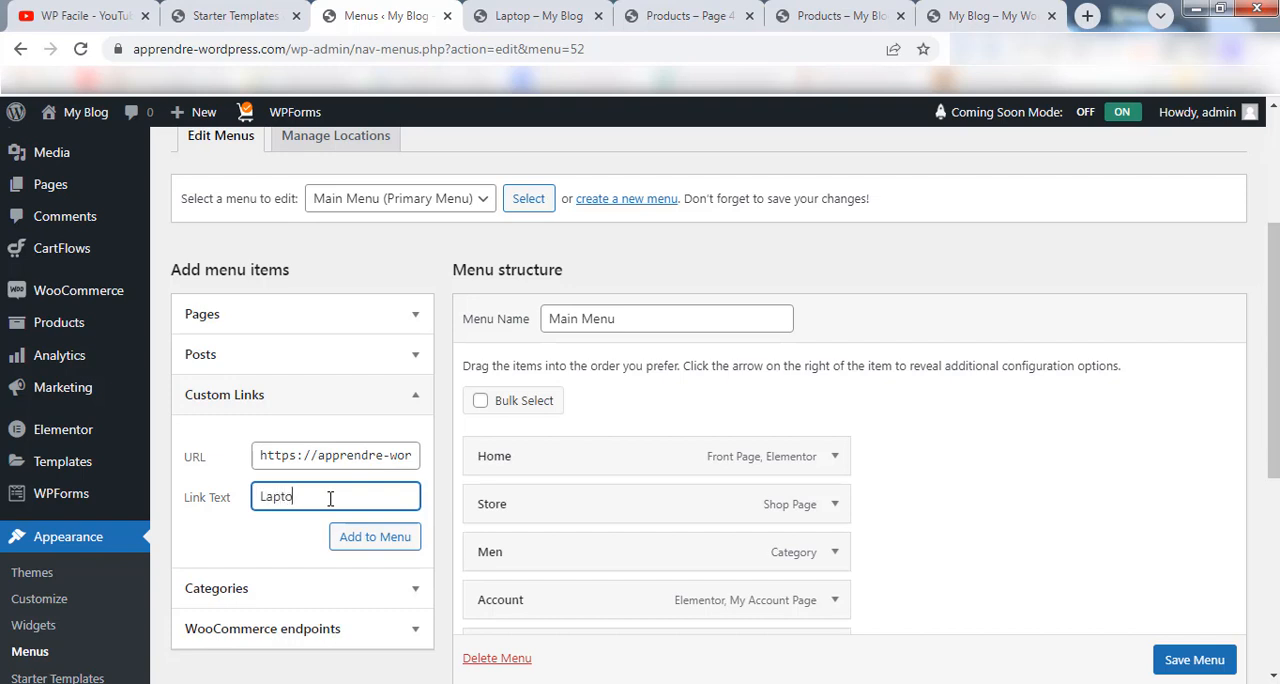
left_click(372, 540)
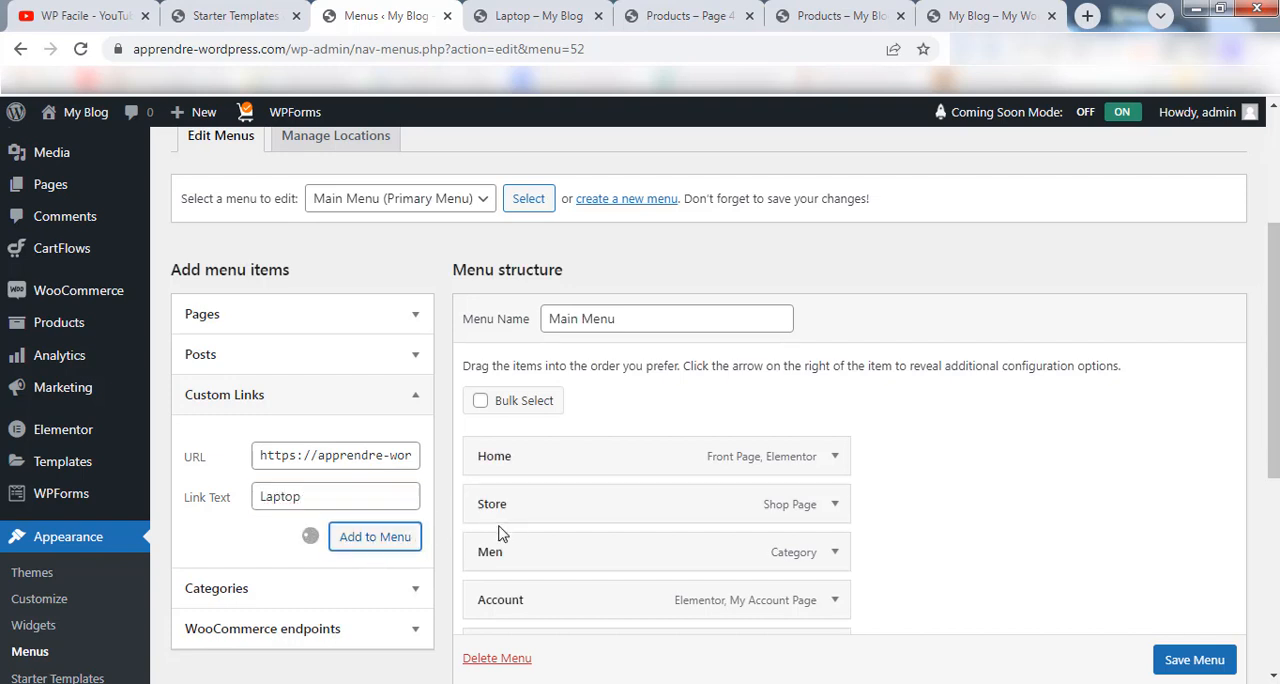
Move the Laptop item between Store and Men in Main Menu and save the menu.
scroll(565, 518, "down", 2)
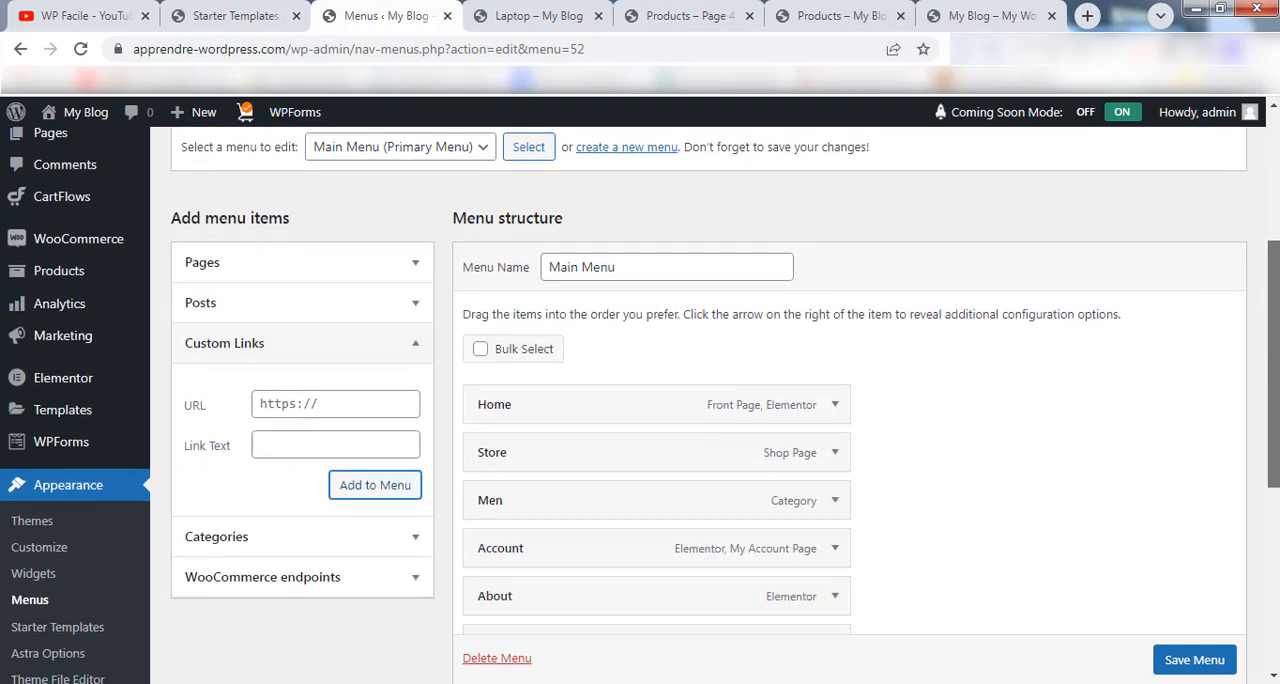
left_click_drag(578, 538, 586, 349)
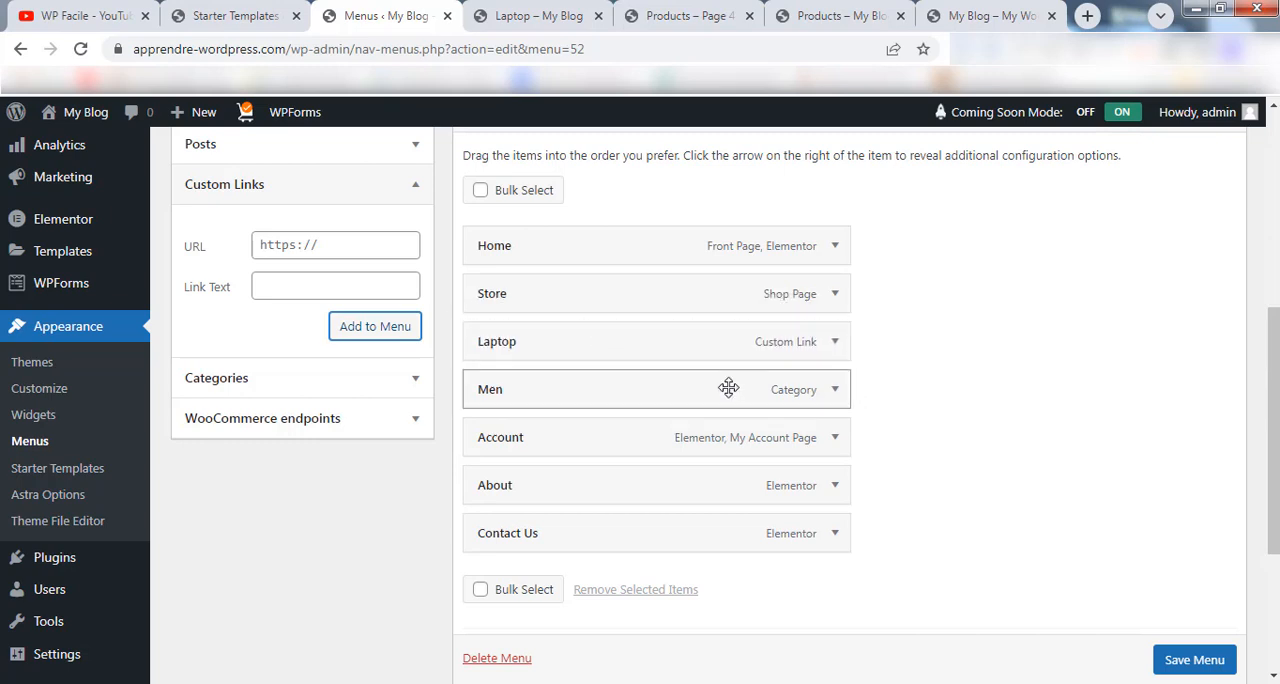
scroll(1194, 655, "down", 1)
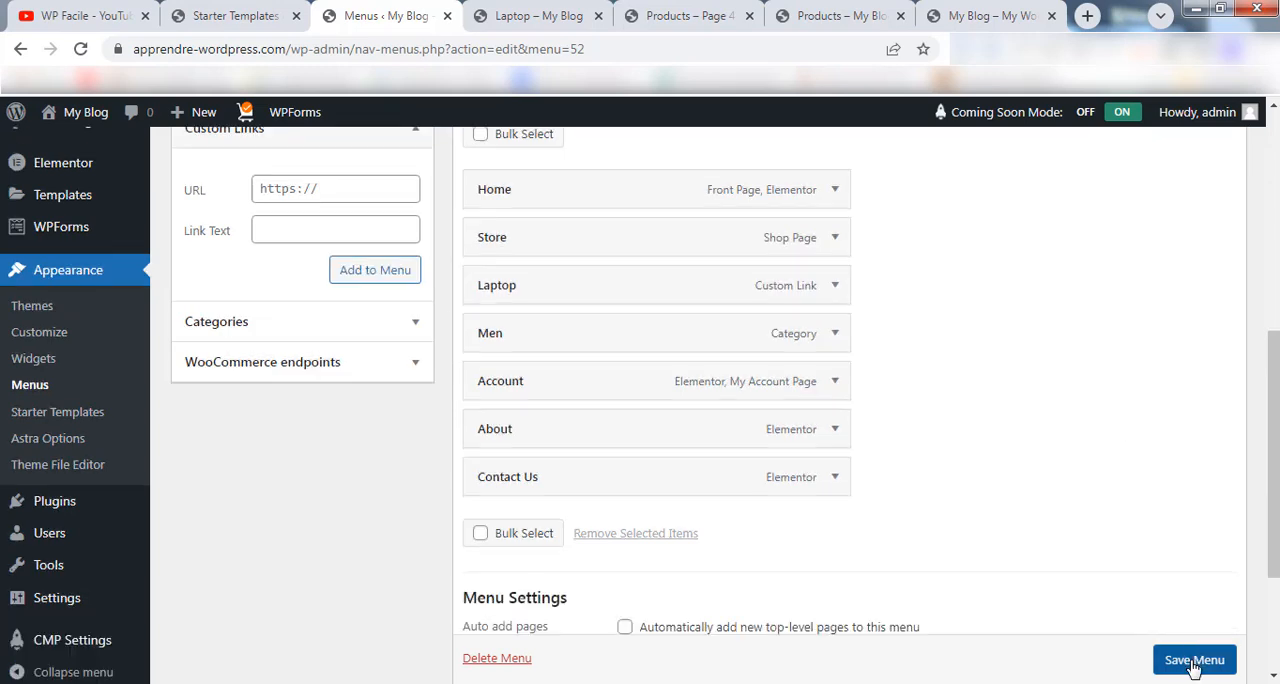
left_click(1194, 659)
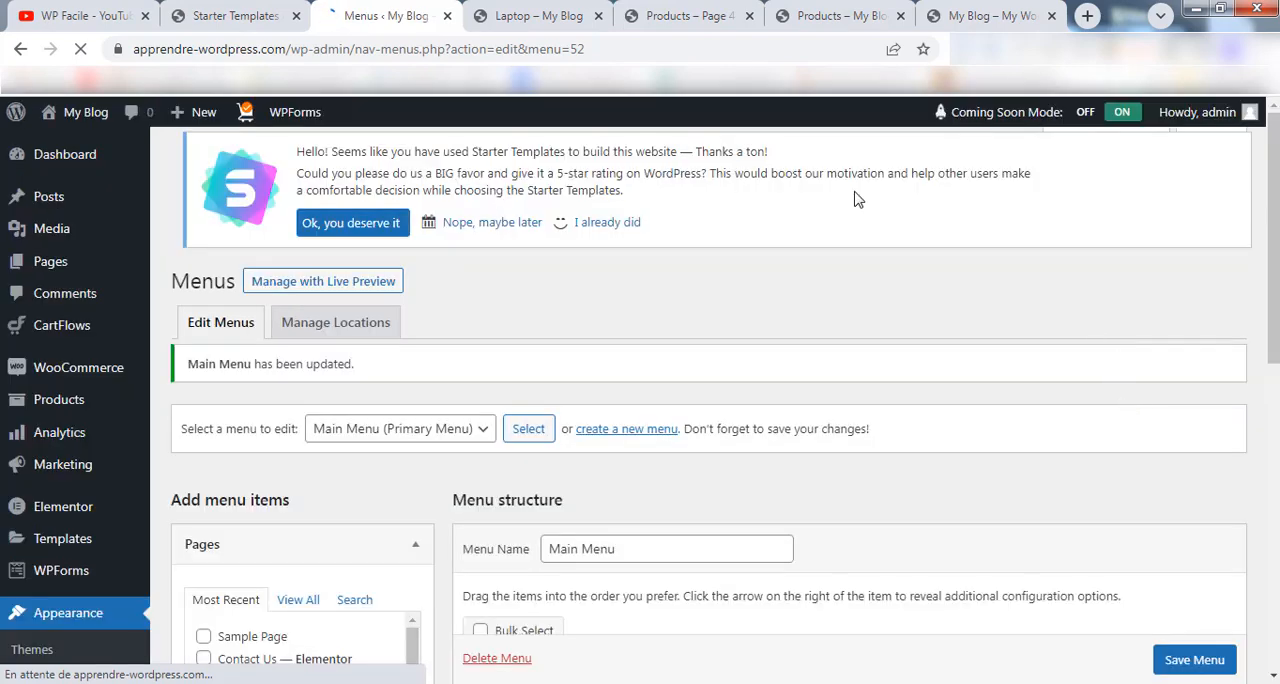
Reload the Laptop category page on the store, follow the Laptop link in the site menu and check the page's contents.
left_click(533, 10)
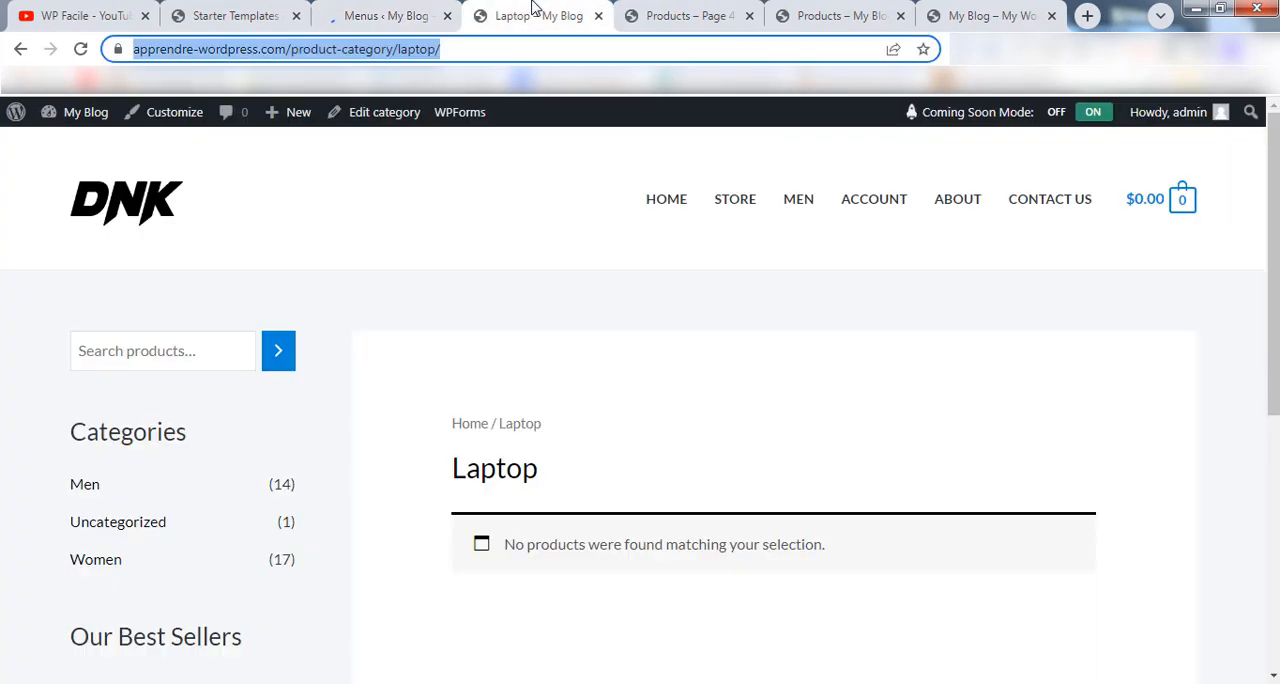
left_click(80, 49)
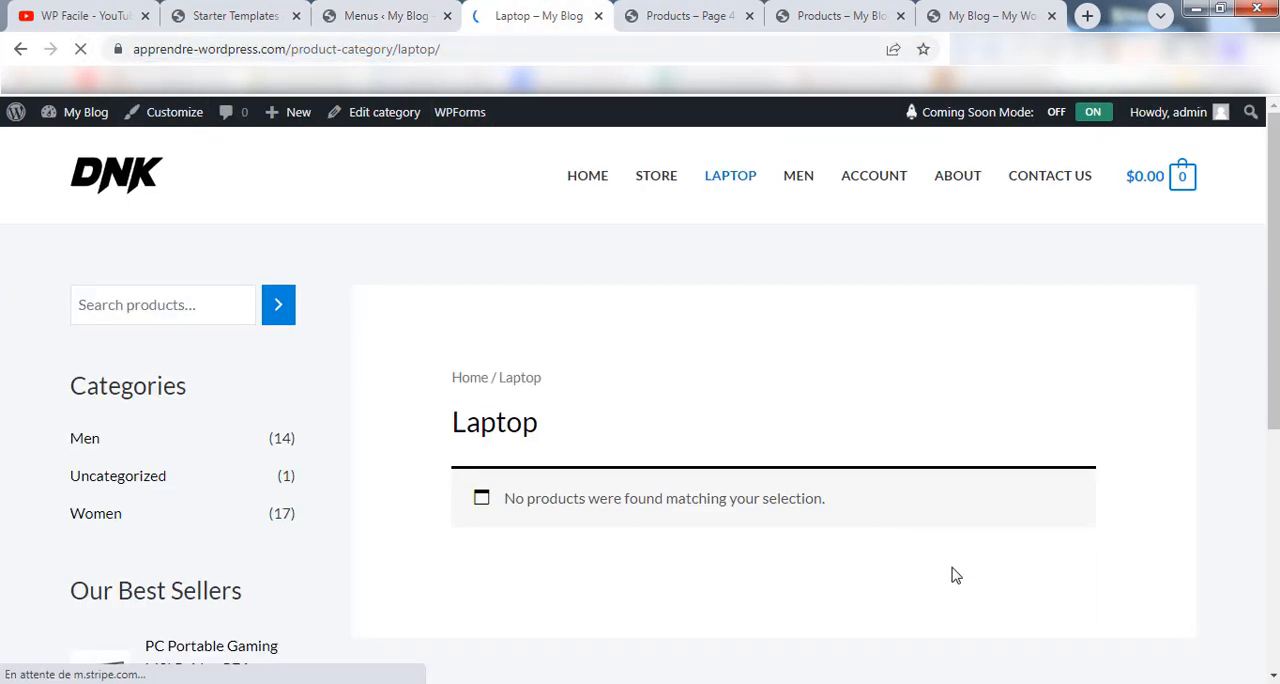
left_click(729, 195)
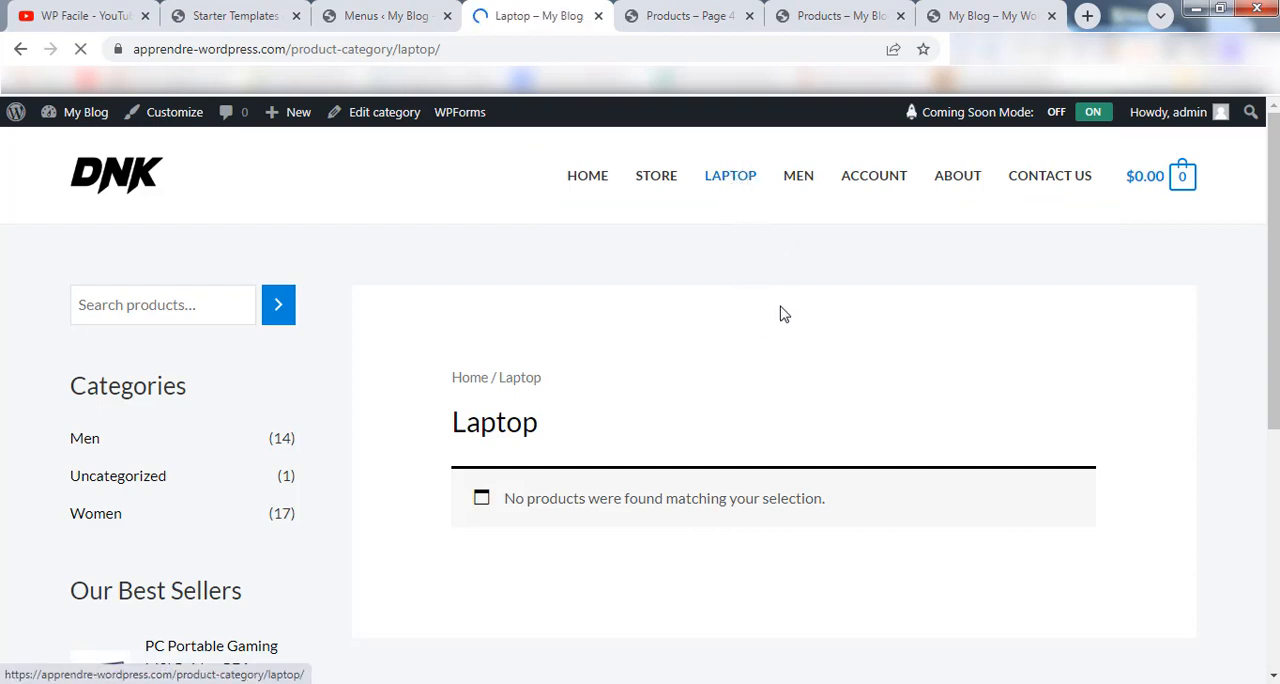
mouse_move(1274, 202)
left_mouse_down()
mouse_move(1274, 355)
mouse_move(1274, 200)
left_mouse_up()
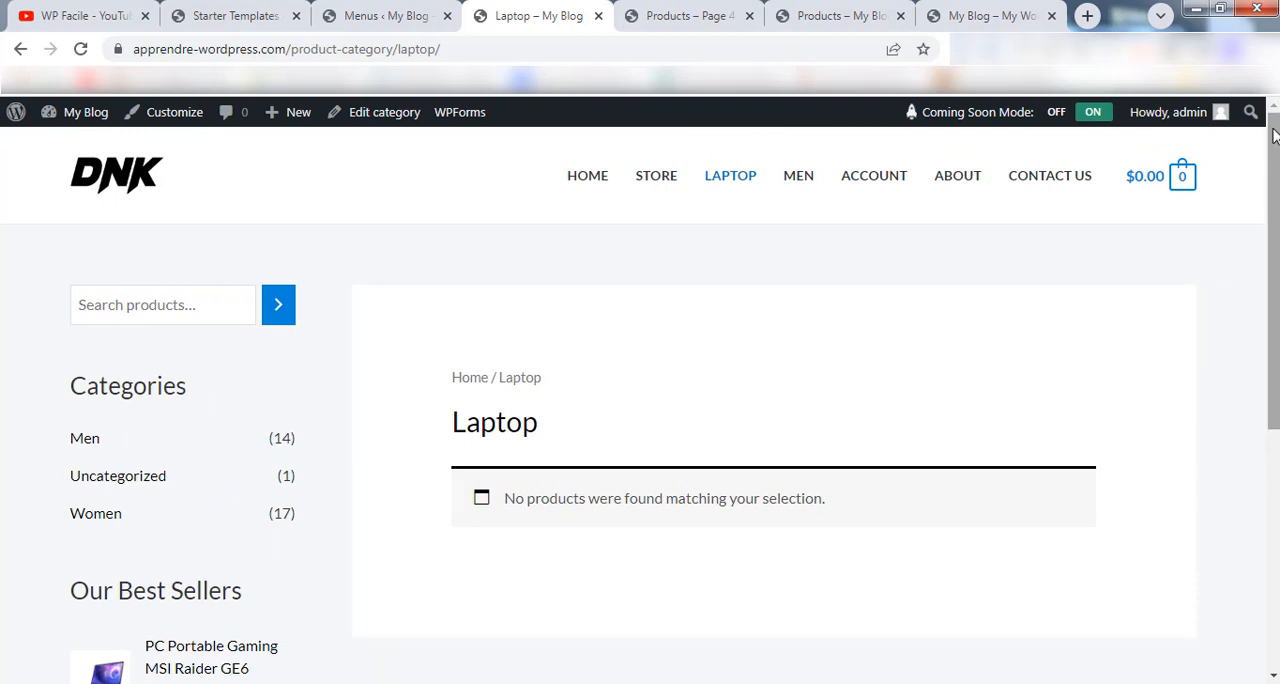
left_click_drag(1274, 137, 1274, 202)
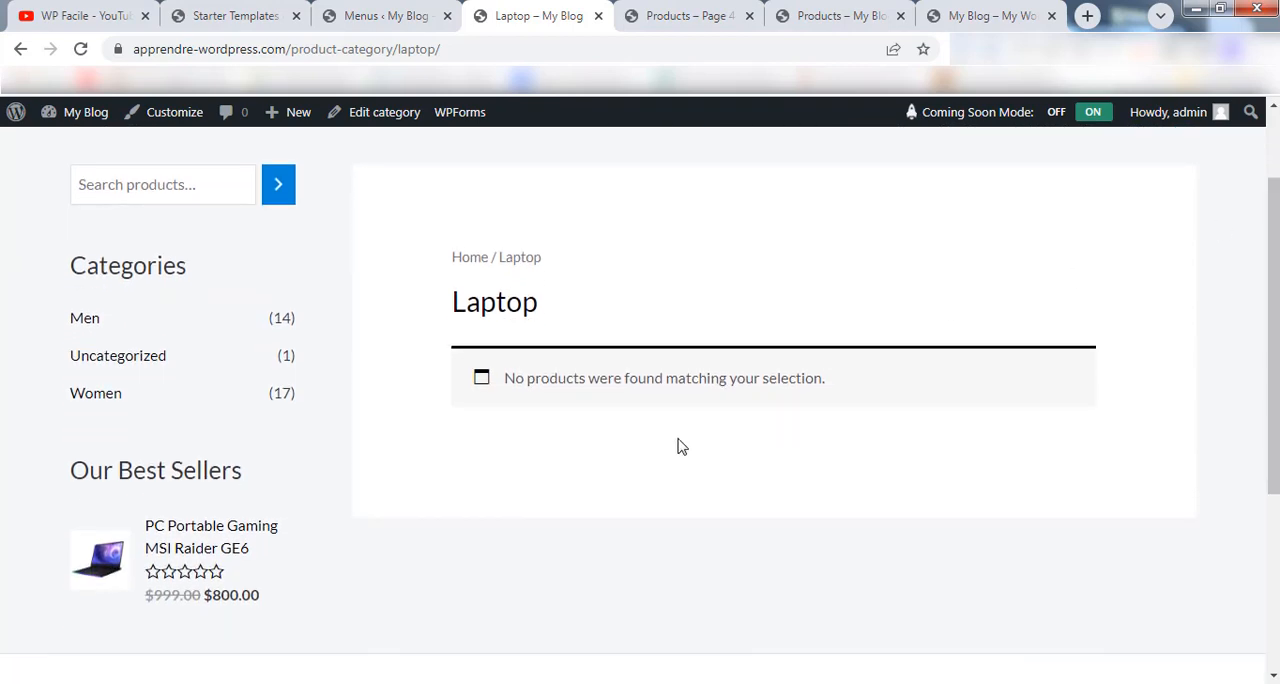
Open the PC Portable Gaming MSI Raider GE6 best seller in a new browser tab and start editing the product.
right_click(187, 528)
left_click(250, 381)
left_click(620, 14)
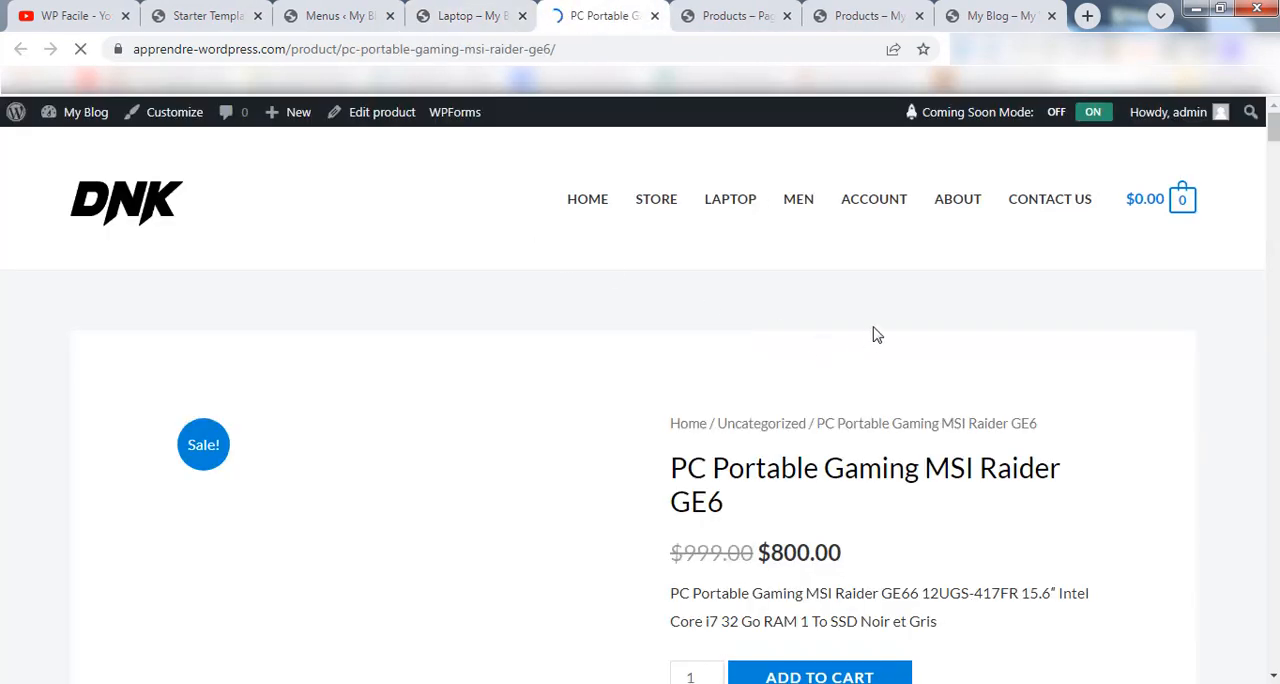
left_click(375, 120)
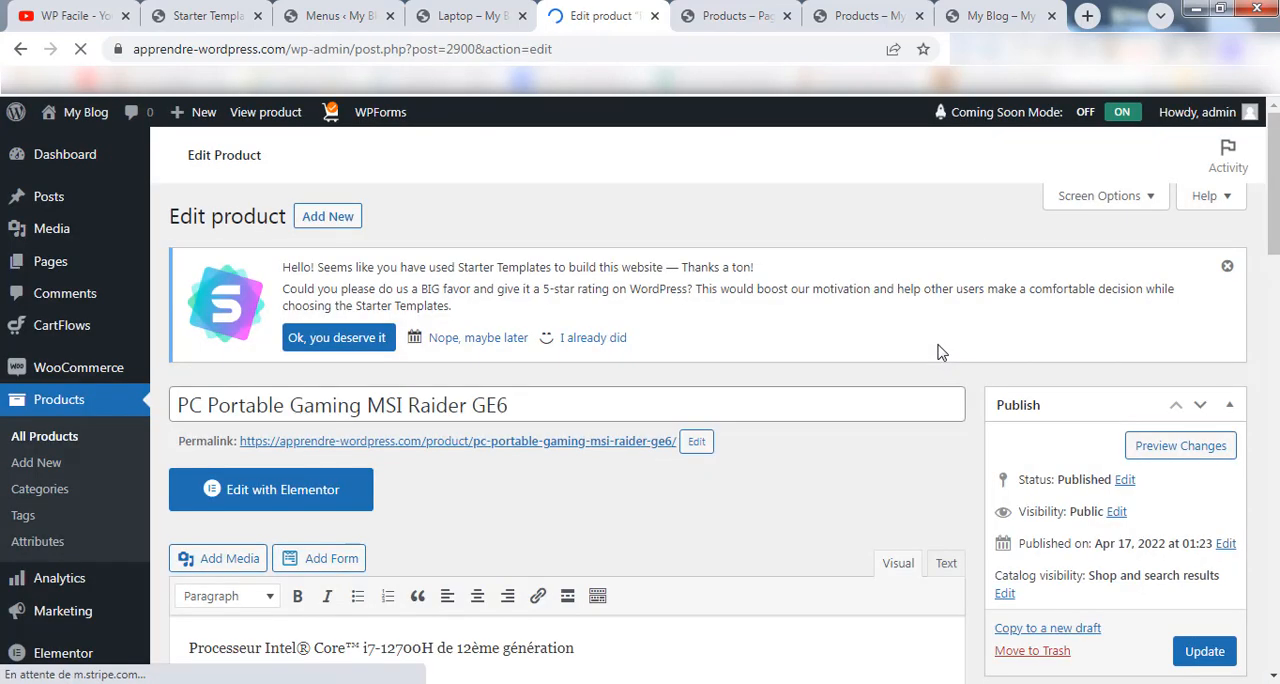
Change the product's category from Uncategorized to Laptop and update the product.
scroll(938, 352, "down", 5)
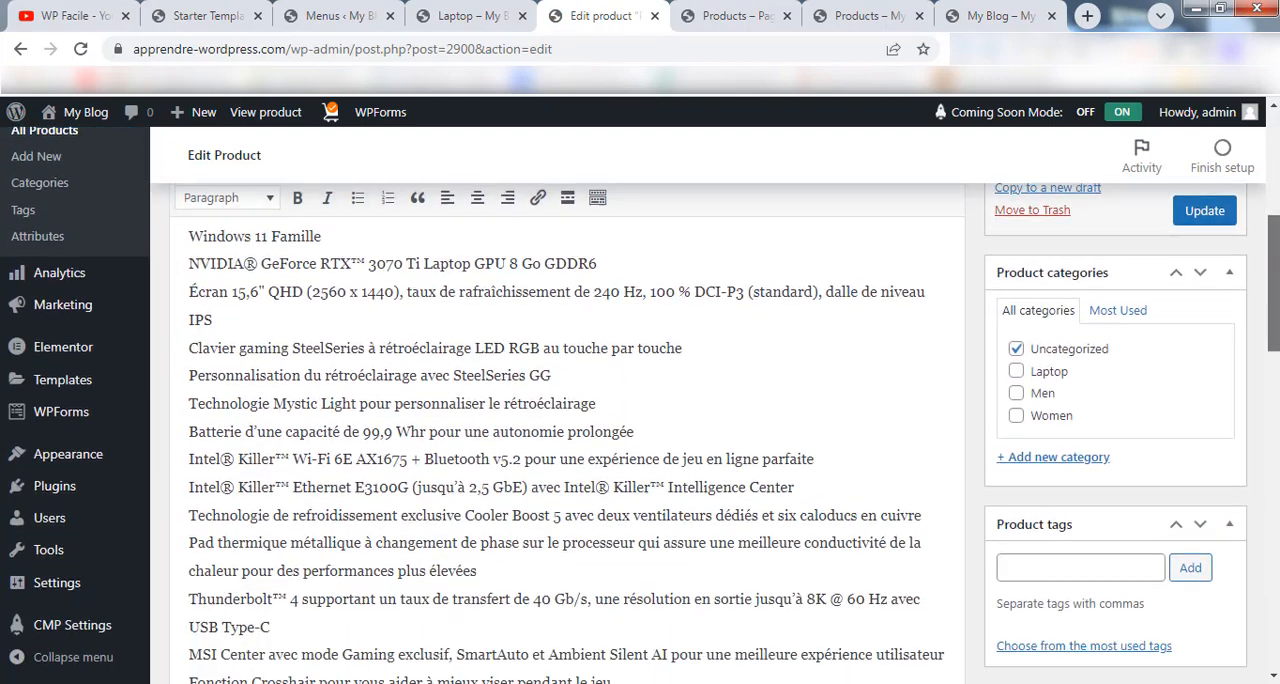
scroll(1050, 288, "down", 1)
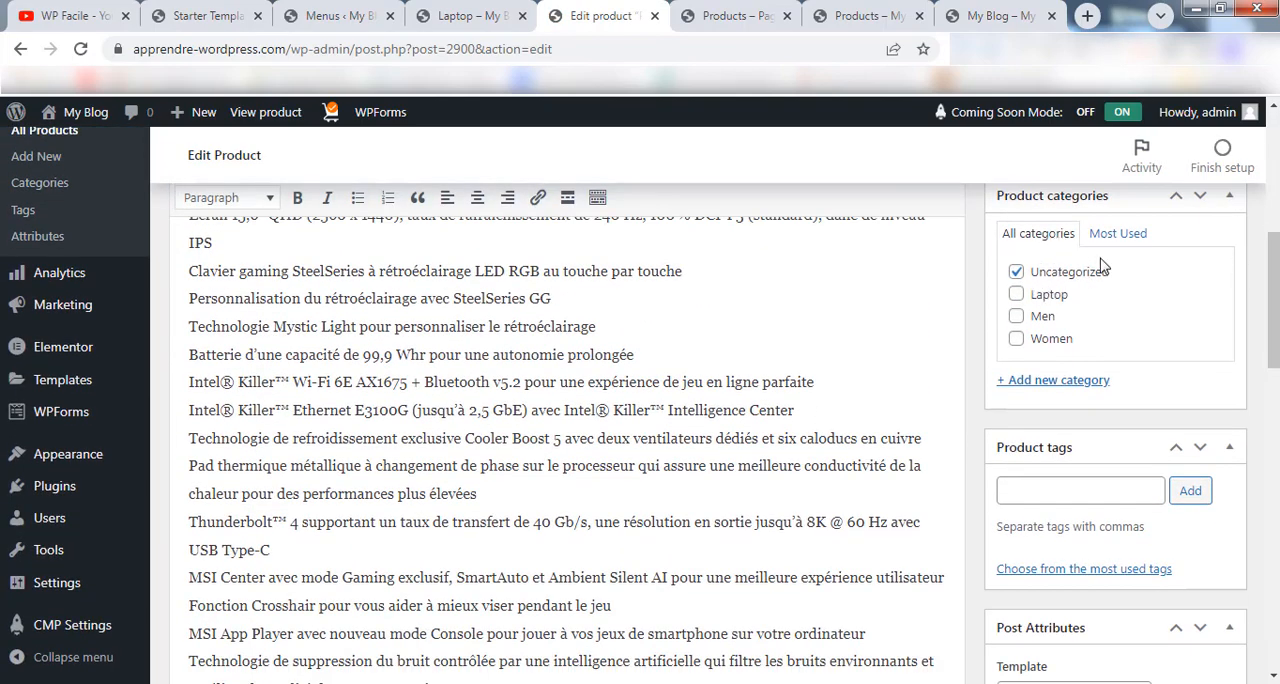
scroll(1100, 264, "up", 1)
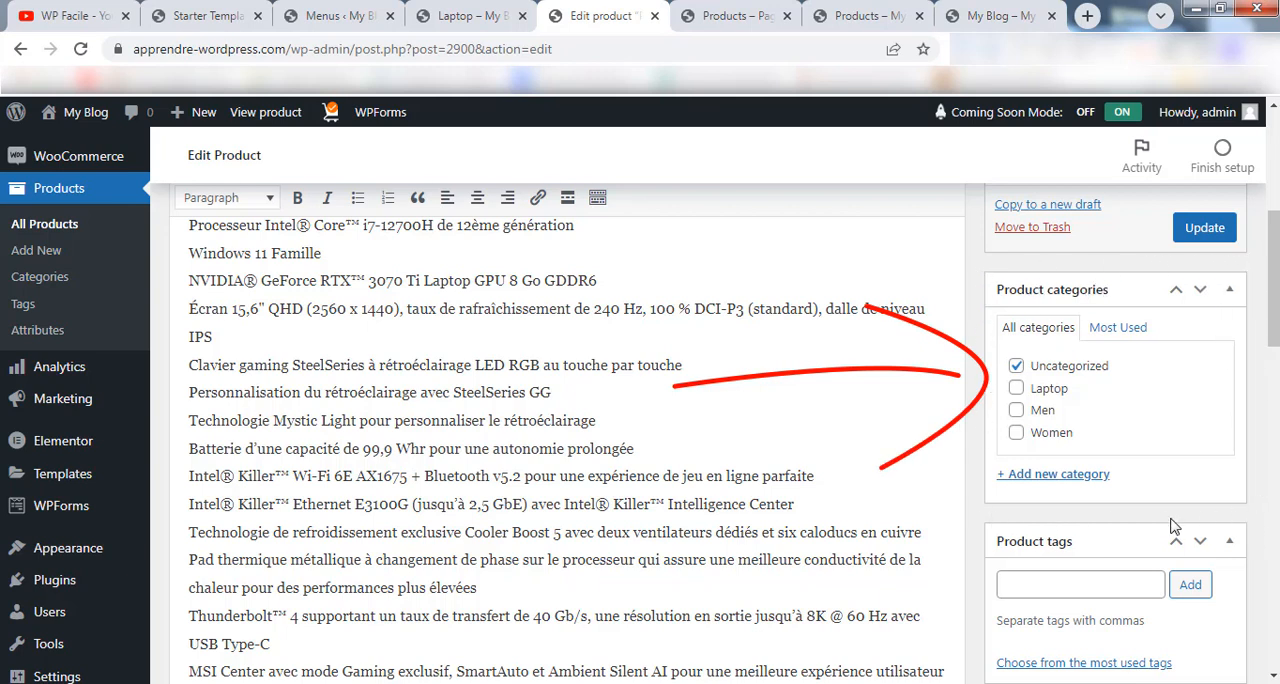
left_click(1016, 367)
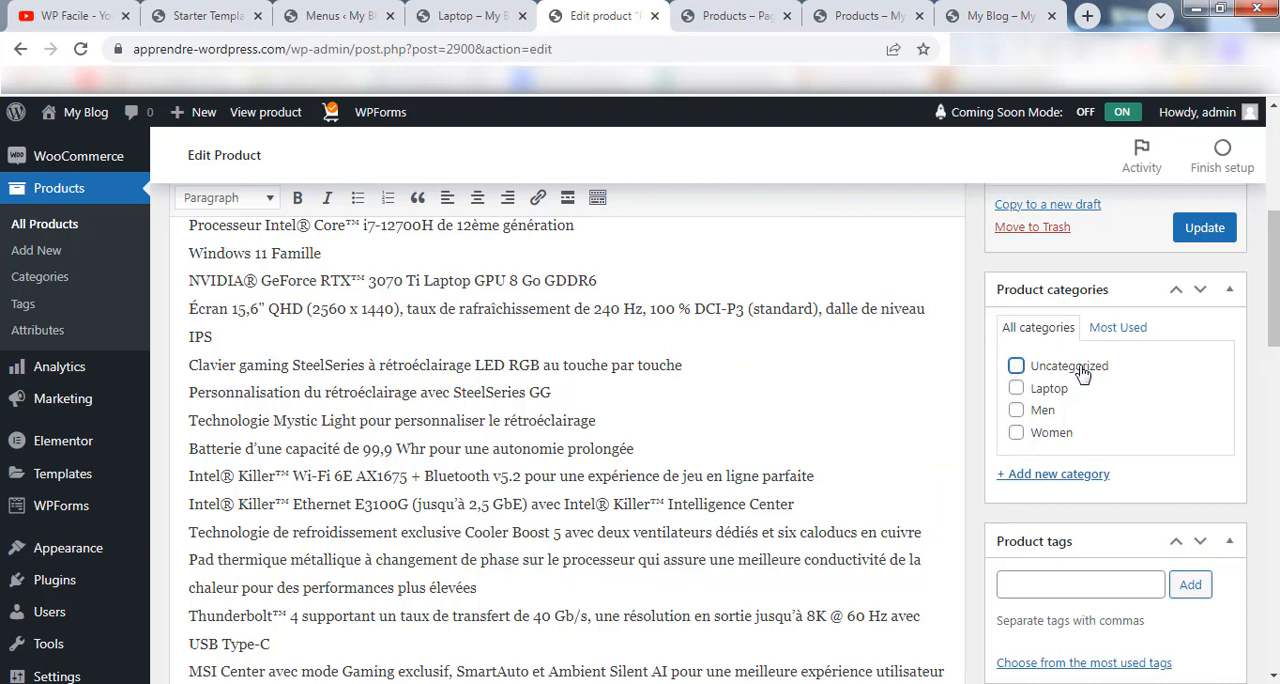
left_click(1016, 389)
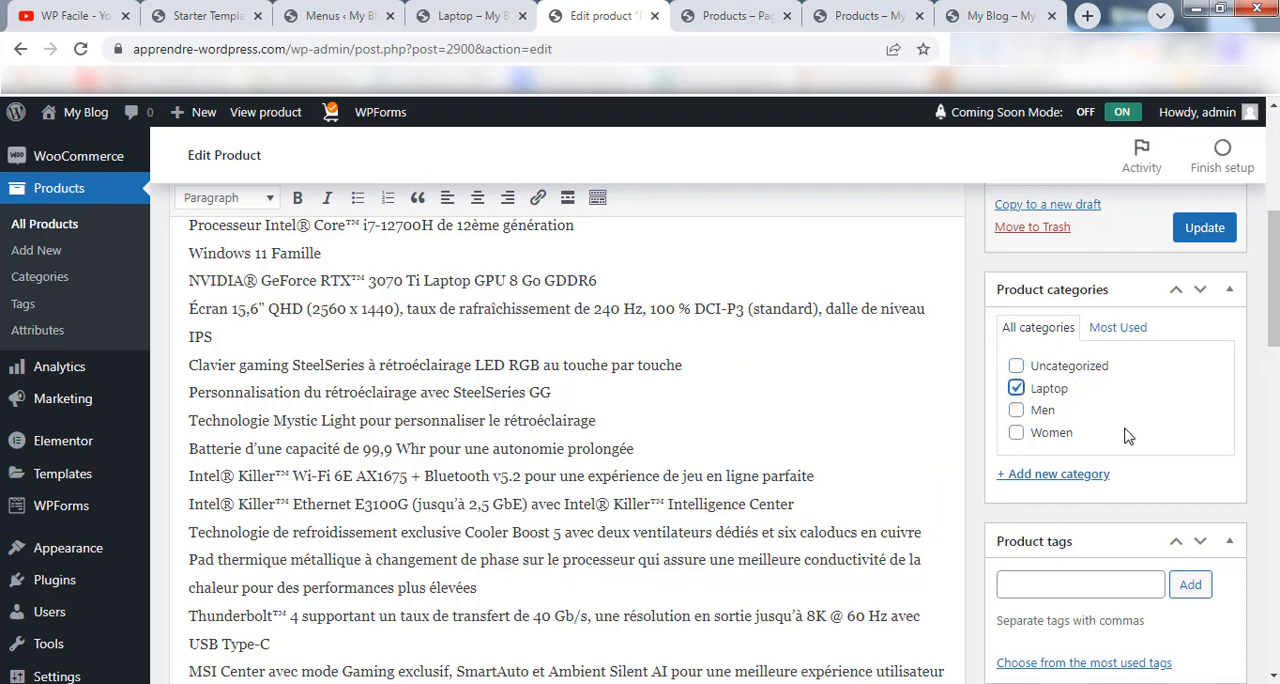
left_click(1207, 230)
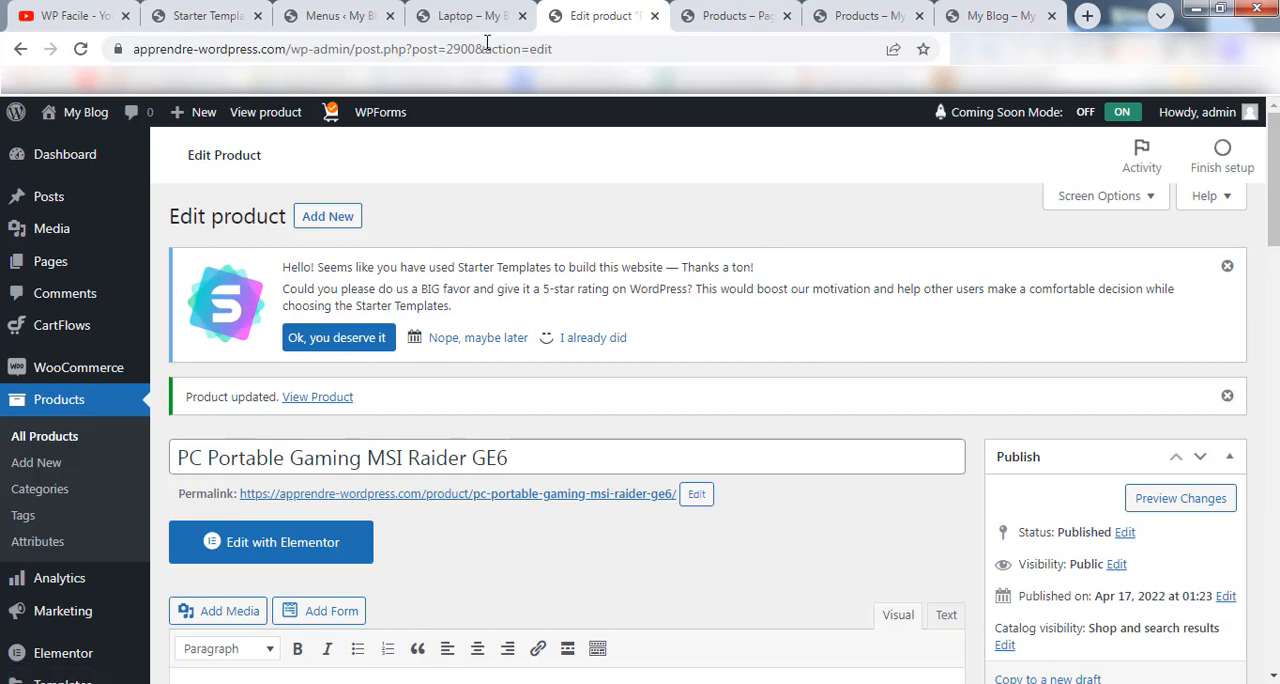
Reload the store's Laptop category page and check its product listing.
left_click(478, 16)
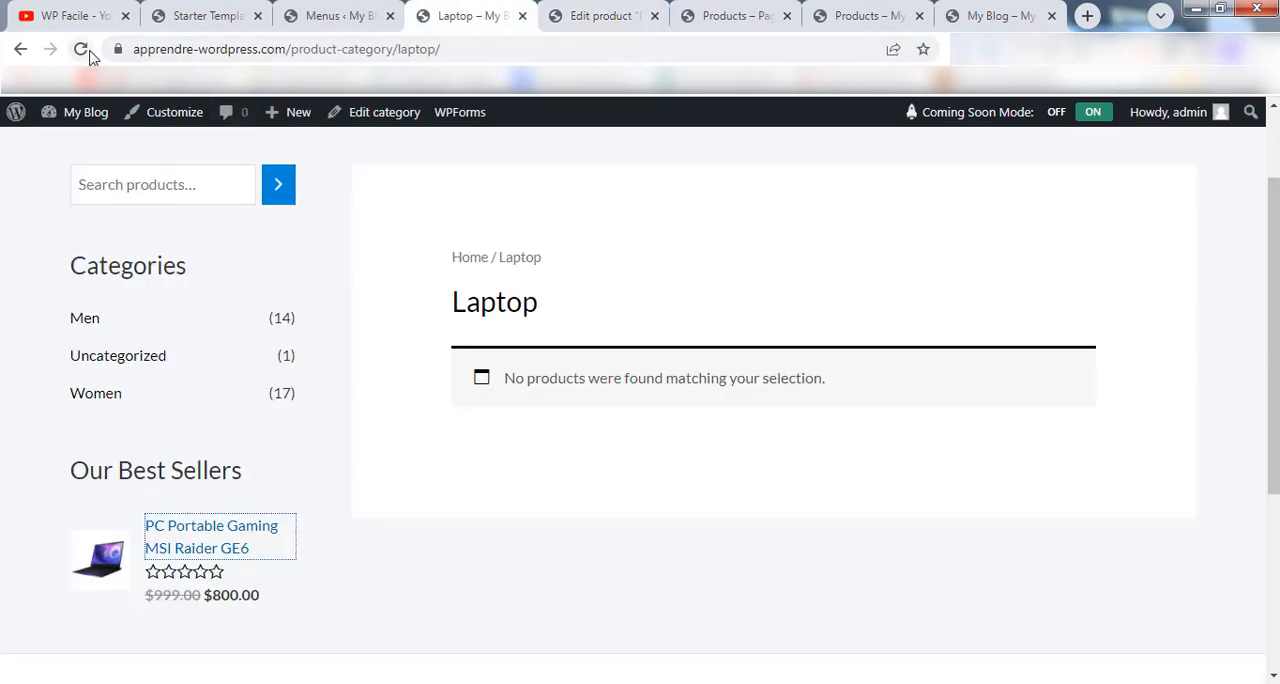
left_click(84, 50)
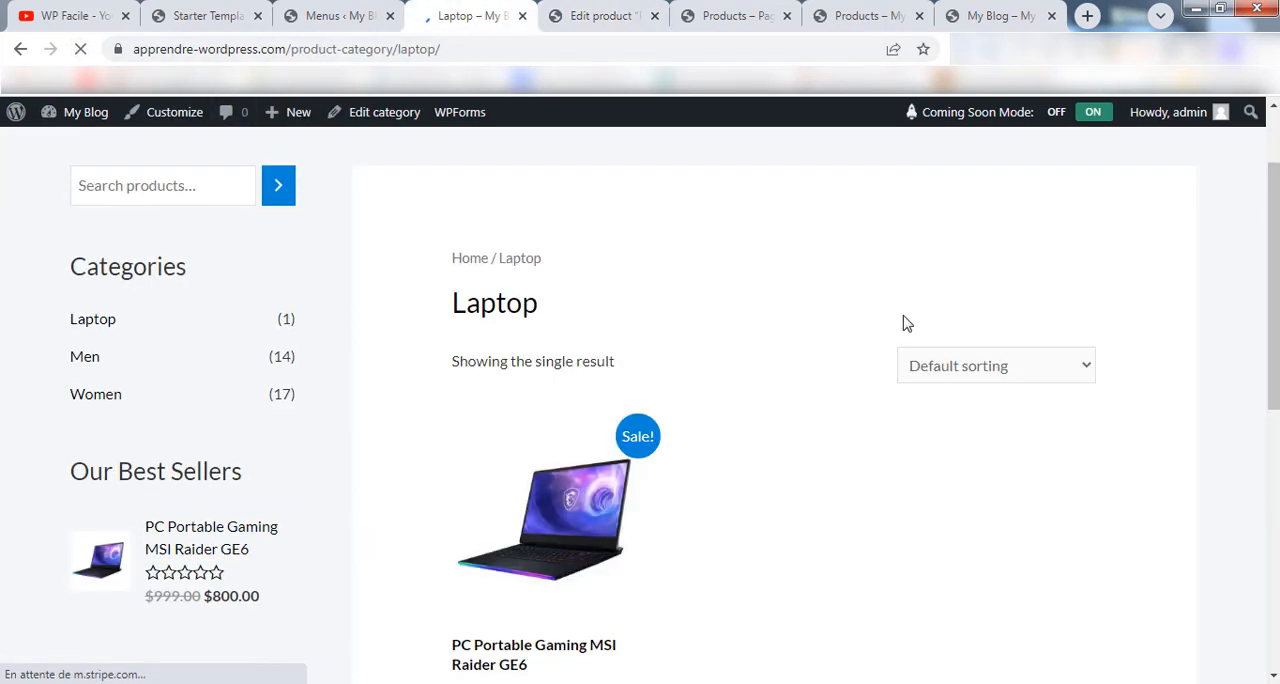
left_click_drag(1275, 142, 1277, 243)
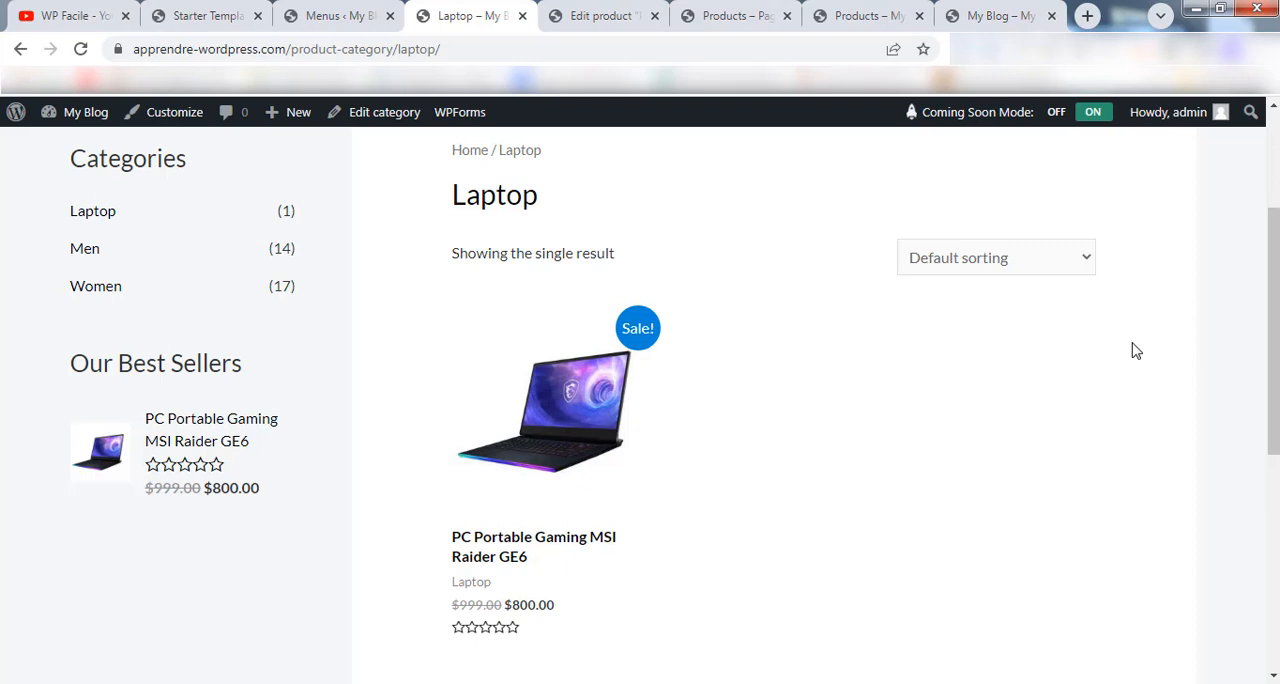
Open the PC Portable Gaming MSI Raider GE6 product page from the Laptop category and add one unit to the cart.
left_click(562, 400)
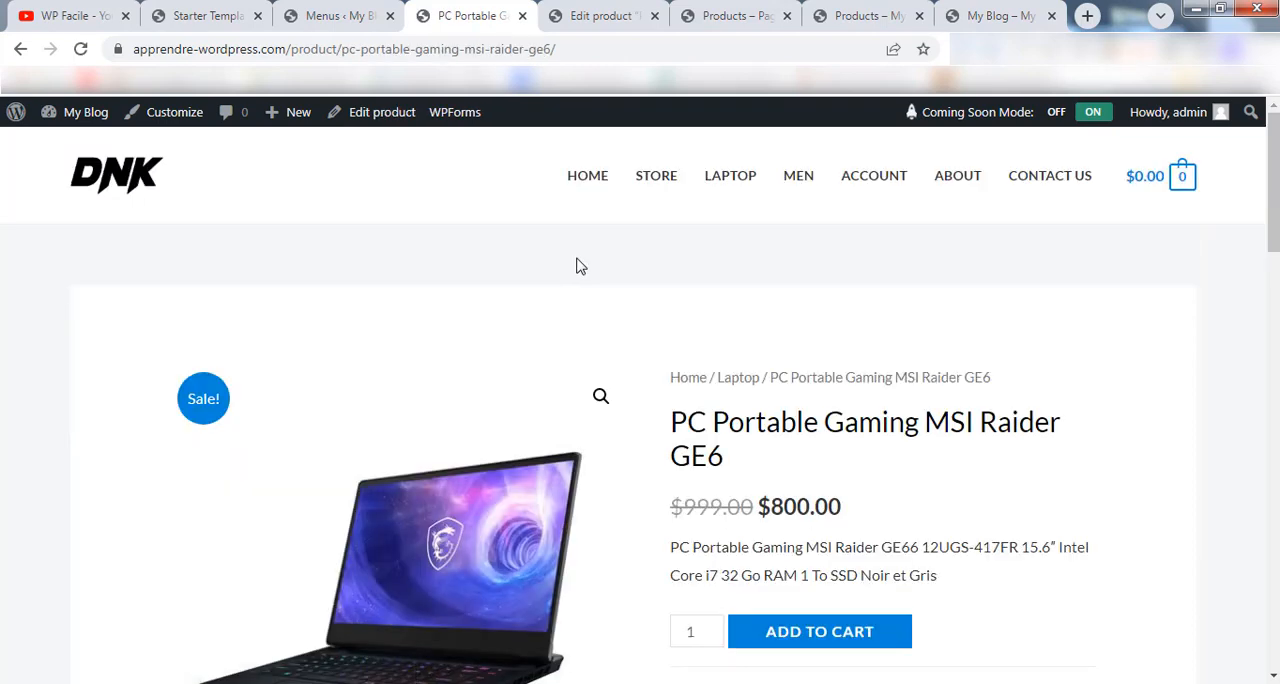
scroll(1225, 260, "down", 3)
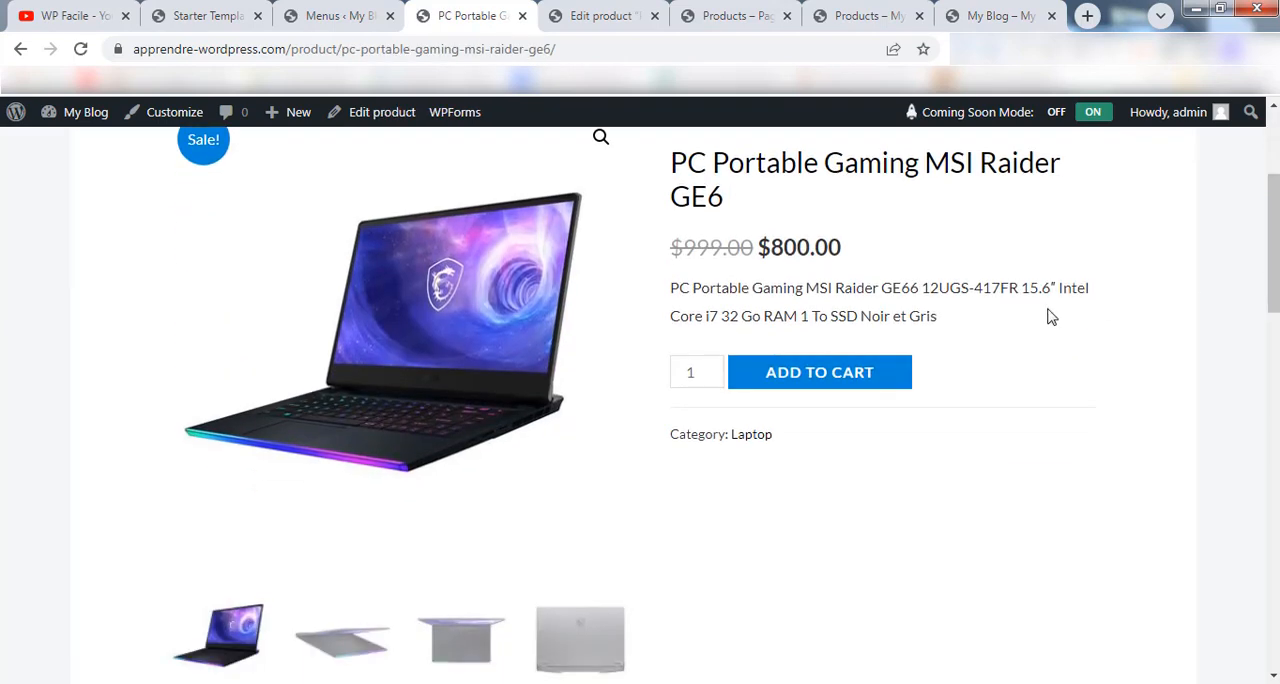
left_click(782, 380)
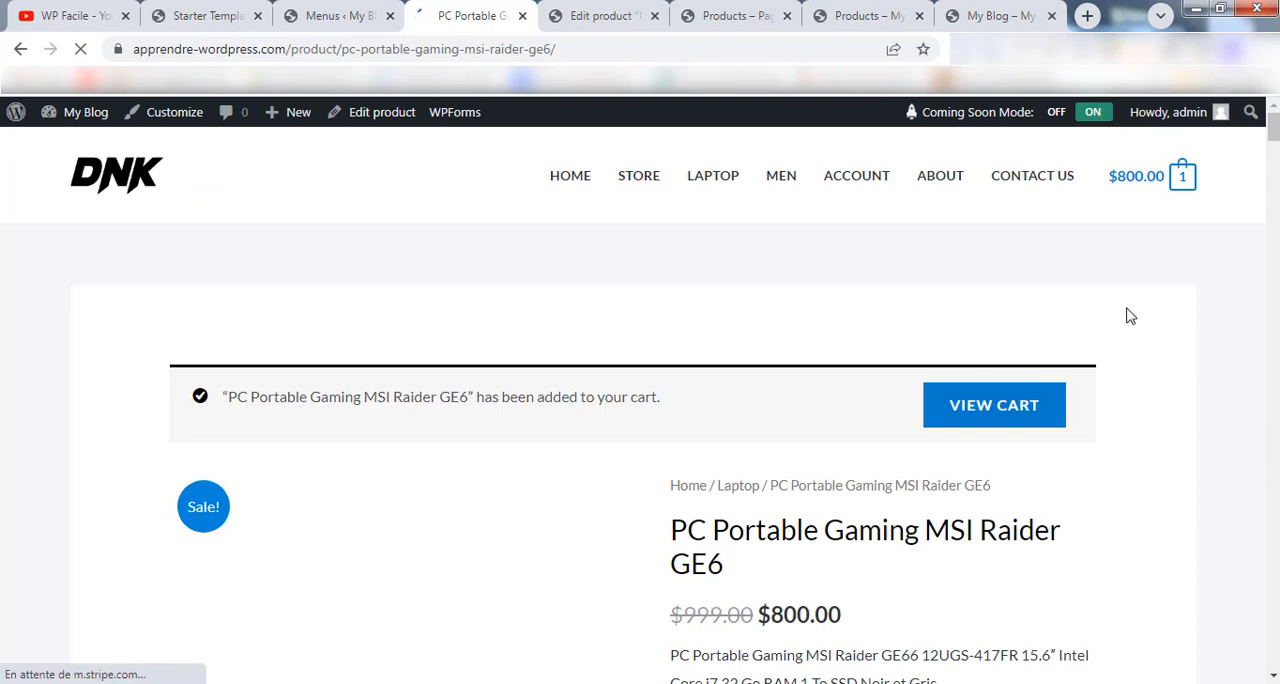
Open the shopping cart page and review the laptop's line item and the cart totals.
mouse_move(1172, 196)
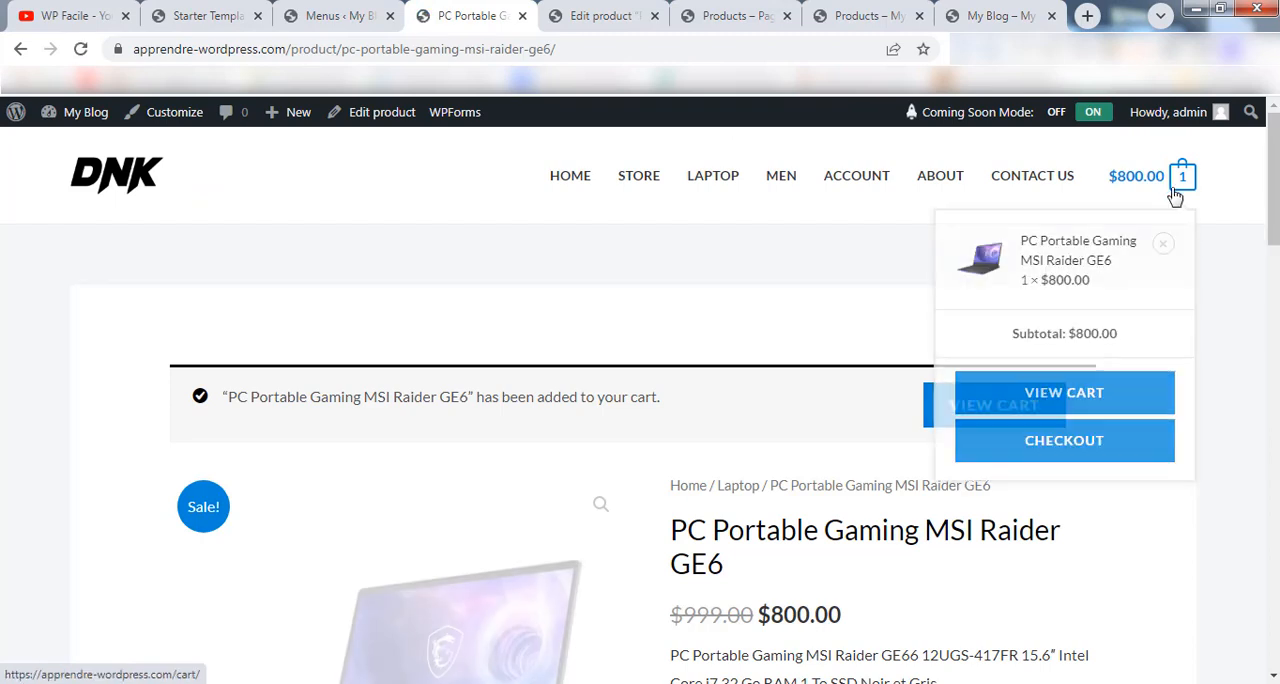
left_click(1062, 391)
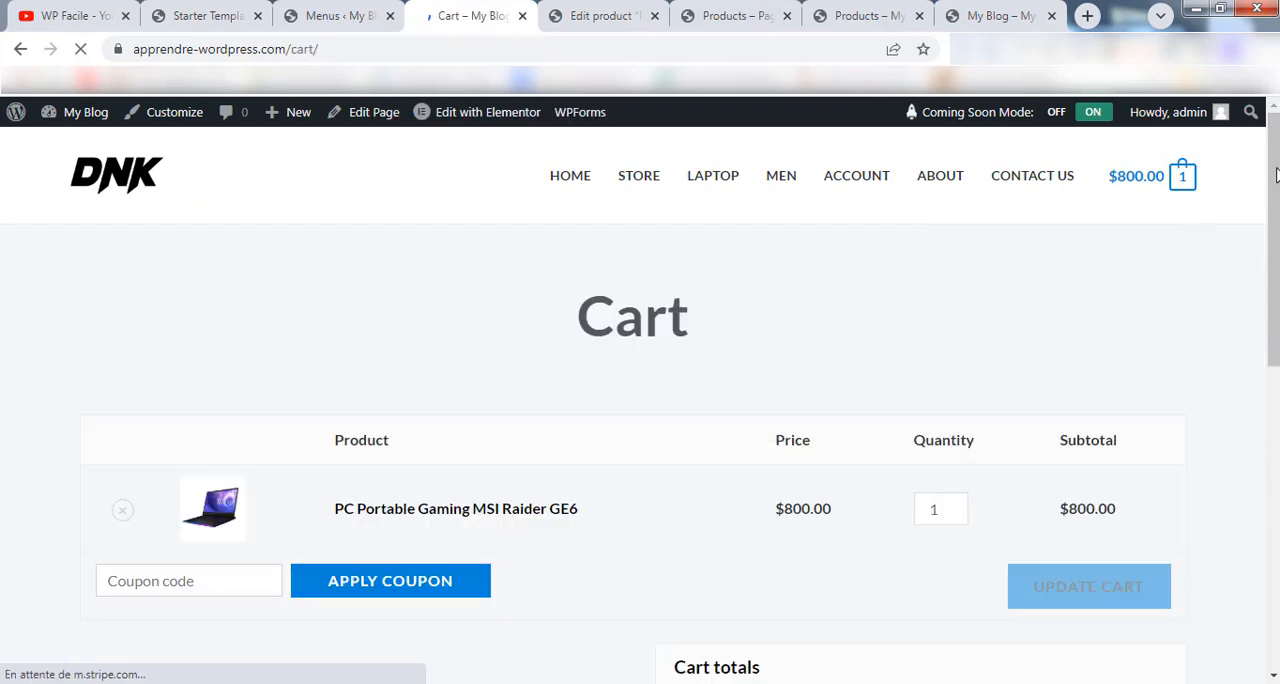
left_click_drag(1274, 222, 1273, 358)
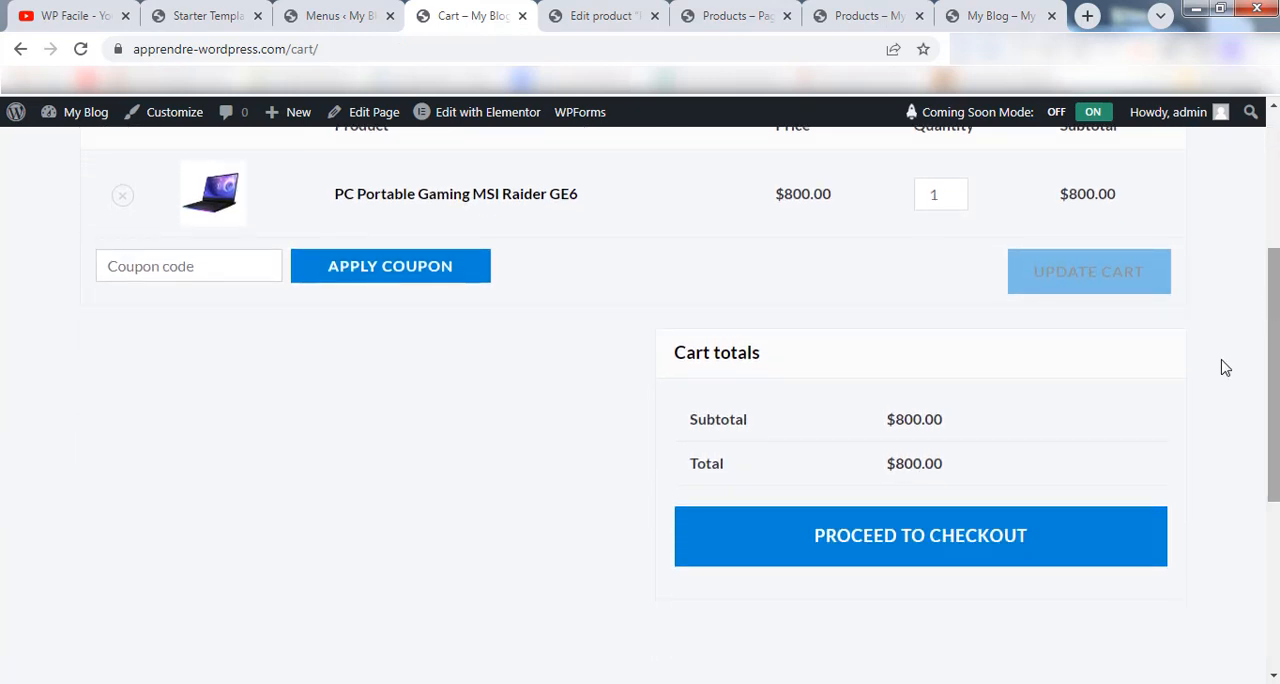
Proceed from the cart to checkout and review the billing form, order summary and payment section.
left_click(805, 549)
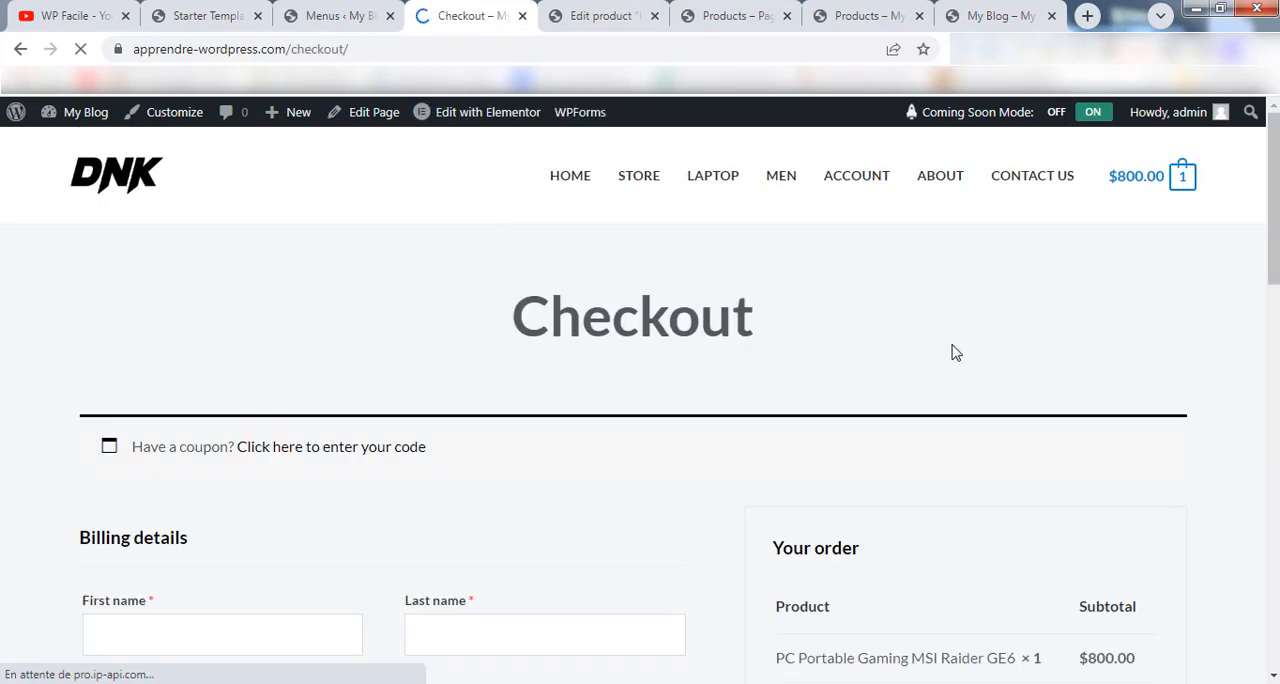
mouse_move(1274, 222)
left_mouse_down()
mouse_move(1274, 525)
mouse_move(1274, 306)
left_mouse_up()
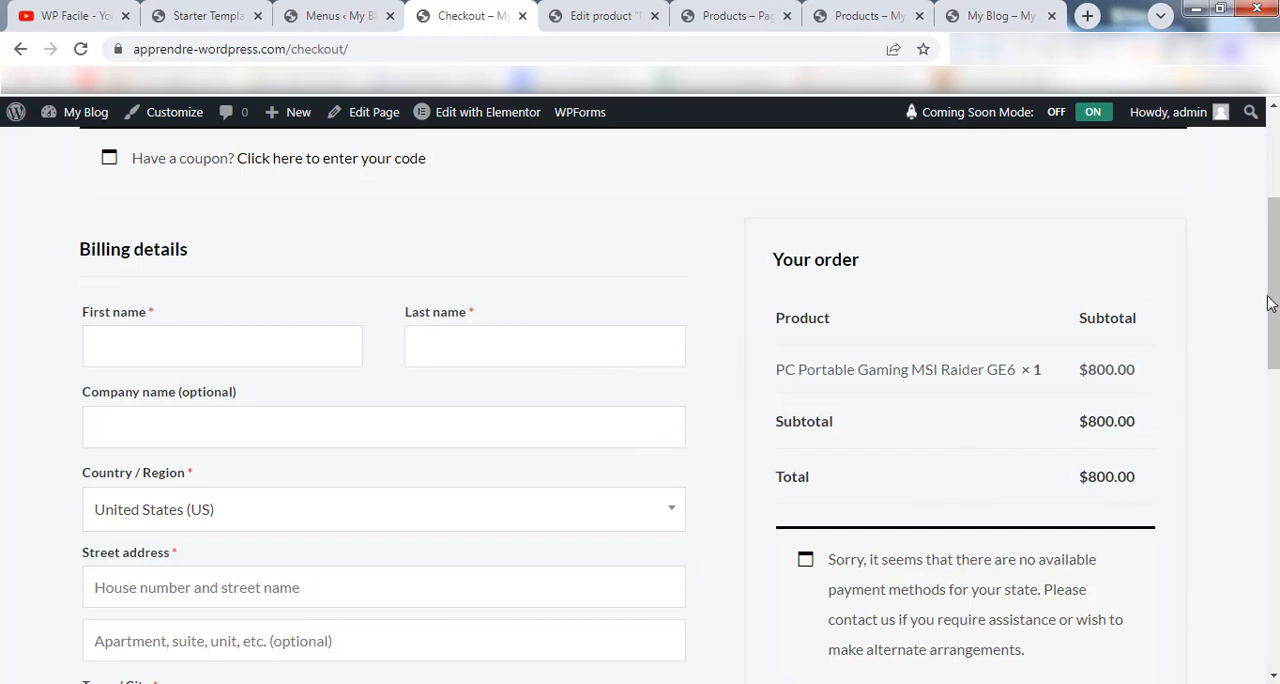
left_click_drag(1270, 300, 1270, 380)
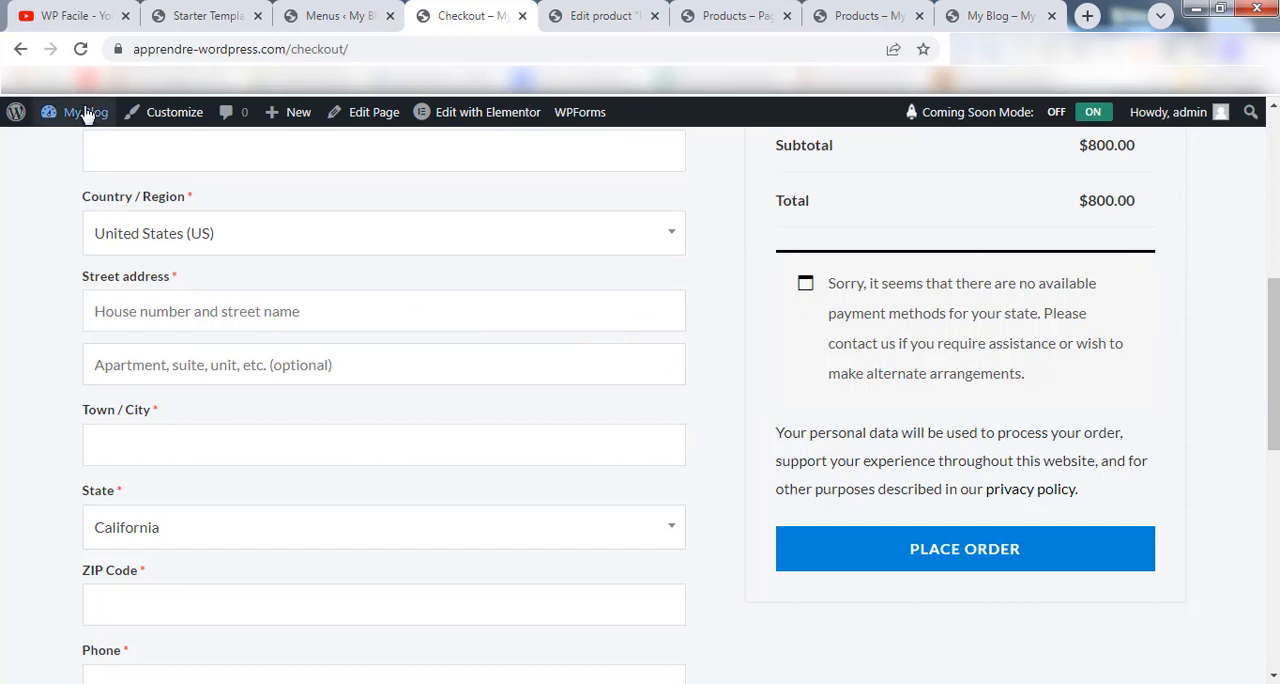
Open the site's admin dashboard in a separate browser tab and go to WooCommerce's Payments settings.
mouse_move(86, 114)
middle_click(143, 152)
left_click(645, 14)
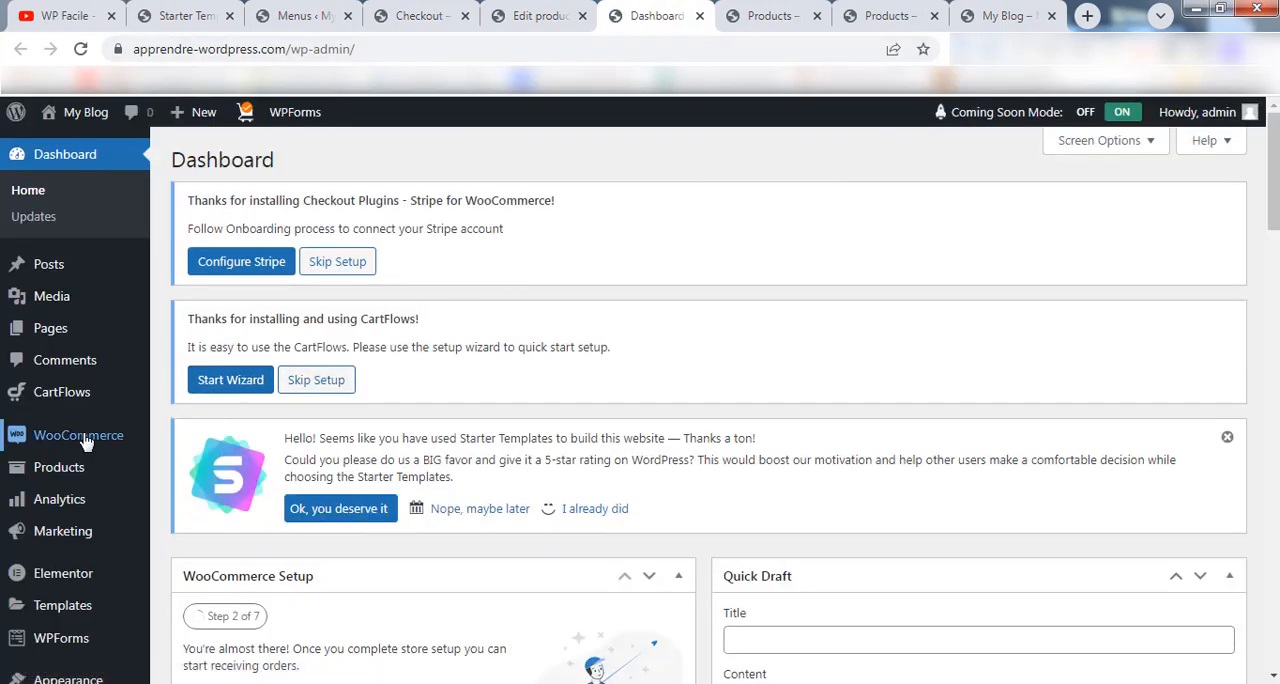
mouse_move(84, 450)
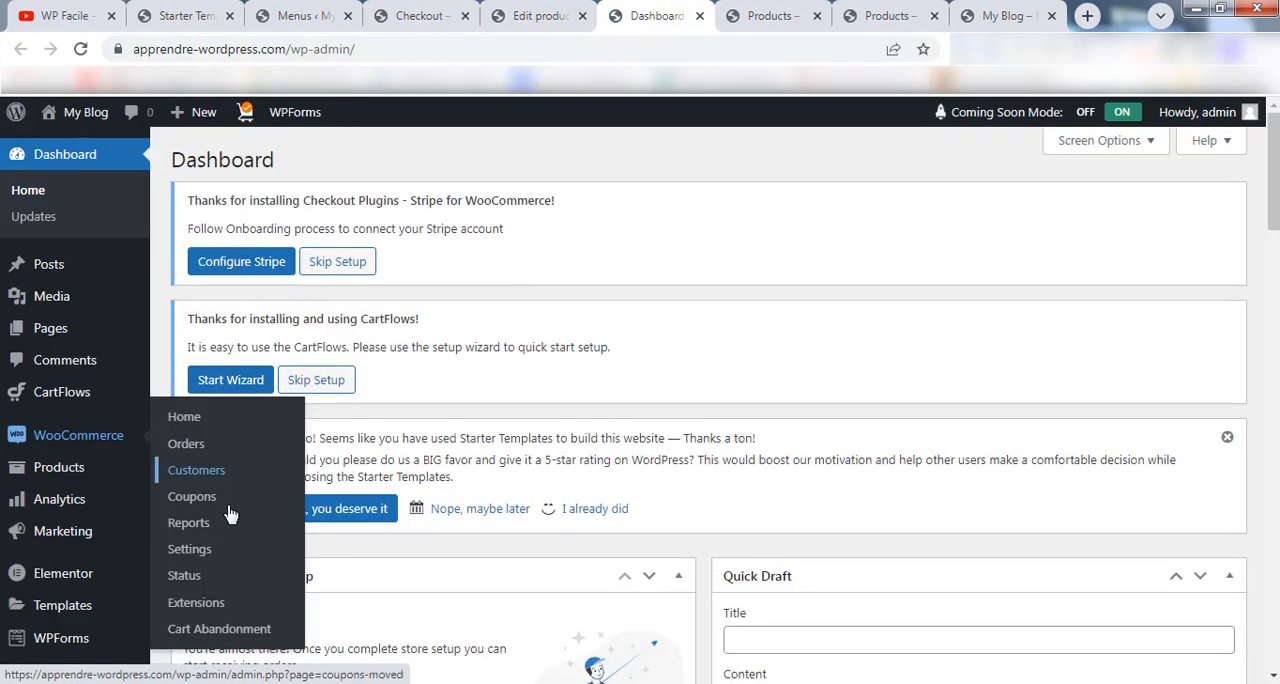
left_click(205, 558)
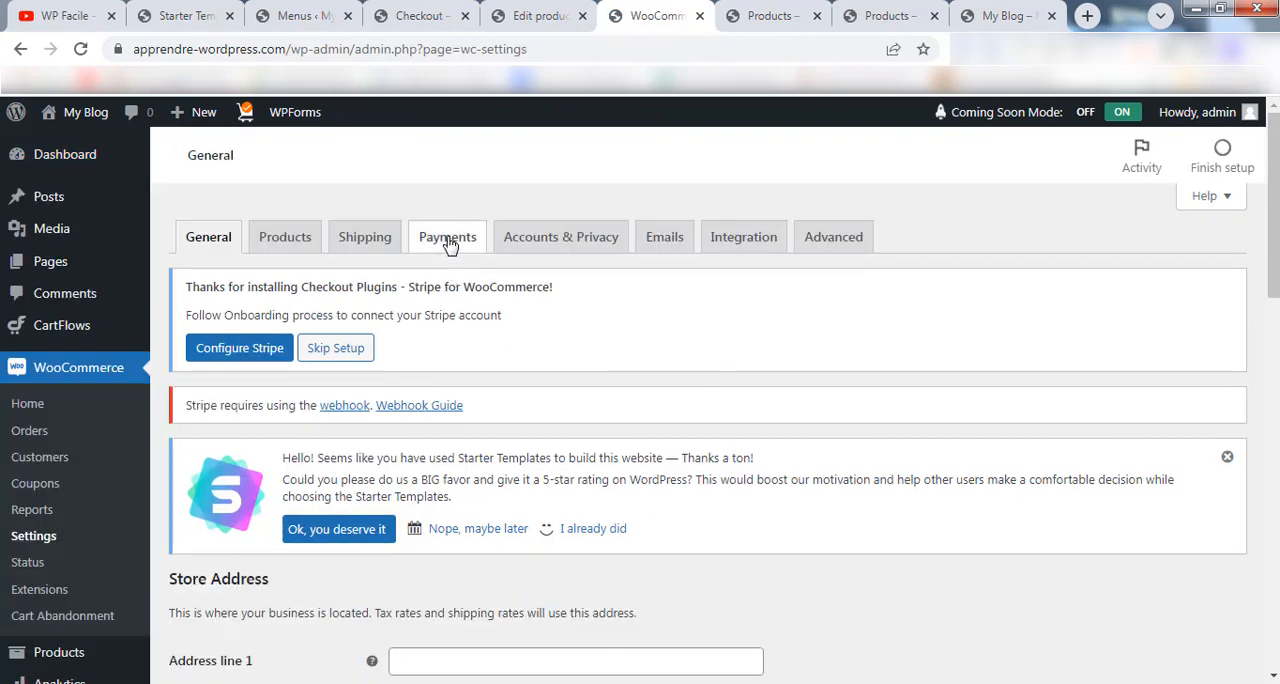
left_click(447, 240)
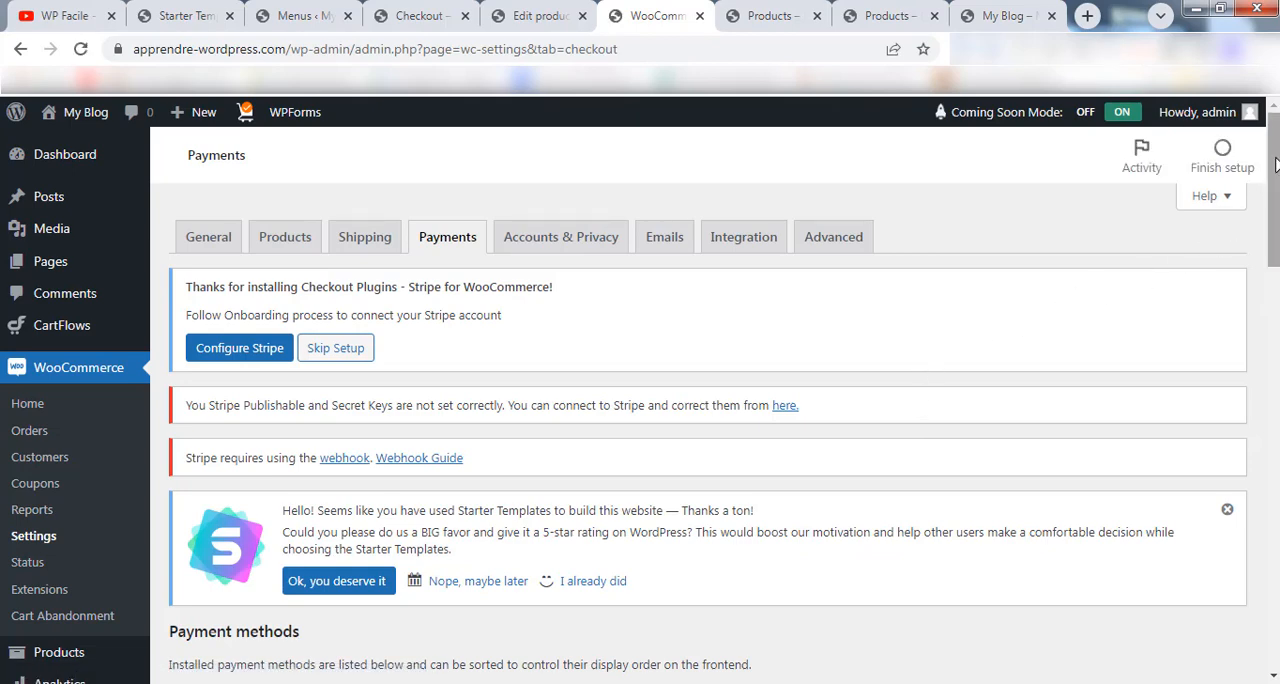
Enable the Cash on delivery payment method and save the payment settings.
scroll(1237, 223, "down", 6)
scroll(700, 430, "down", 10)
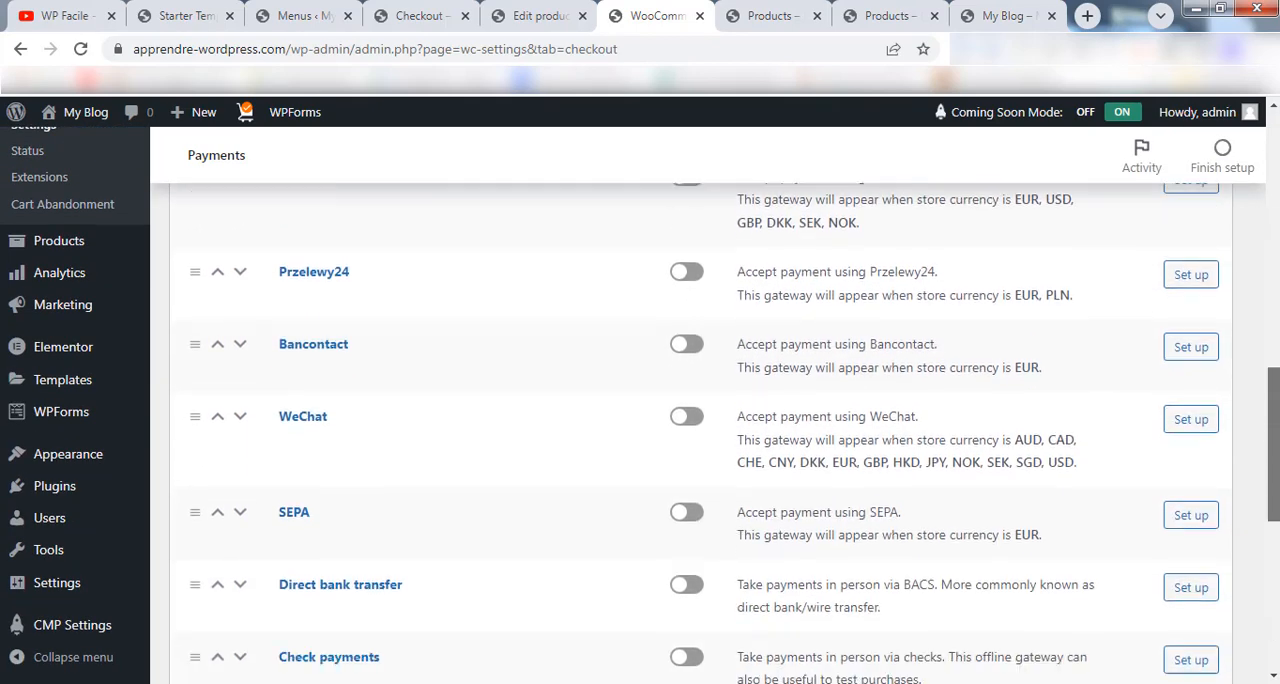
scroll(380, 418, "up", 1)
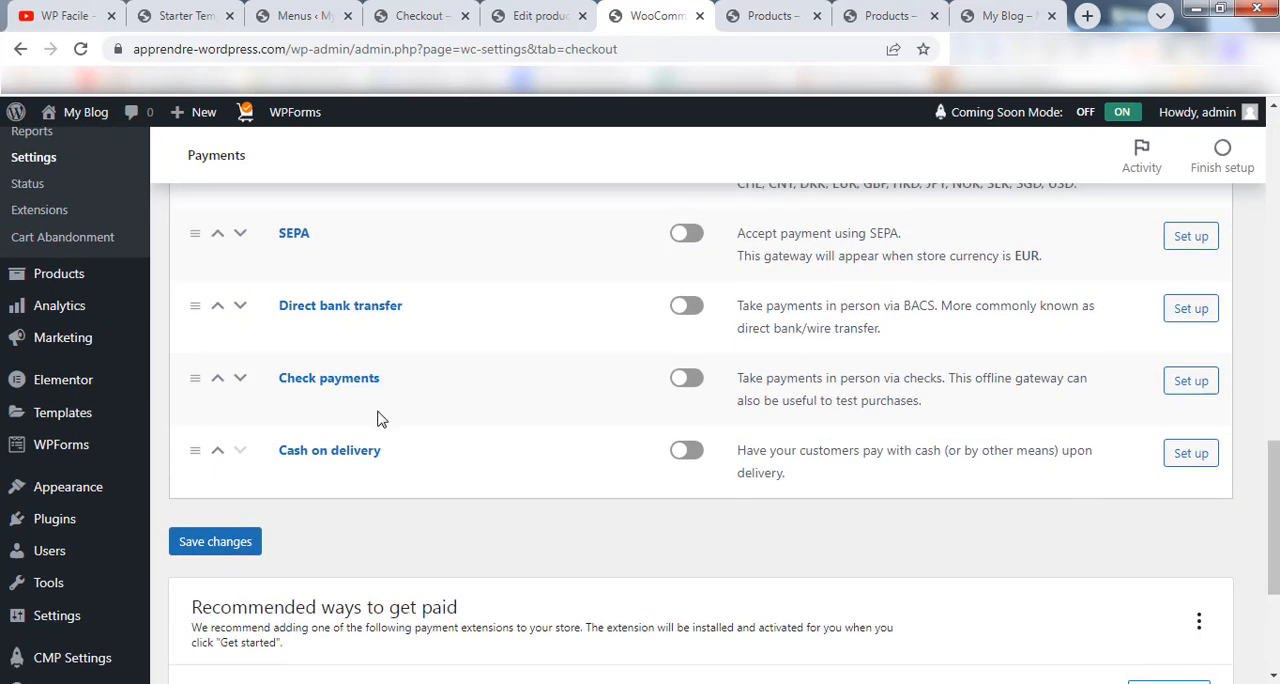
left_click(683, 452)
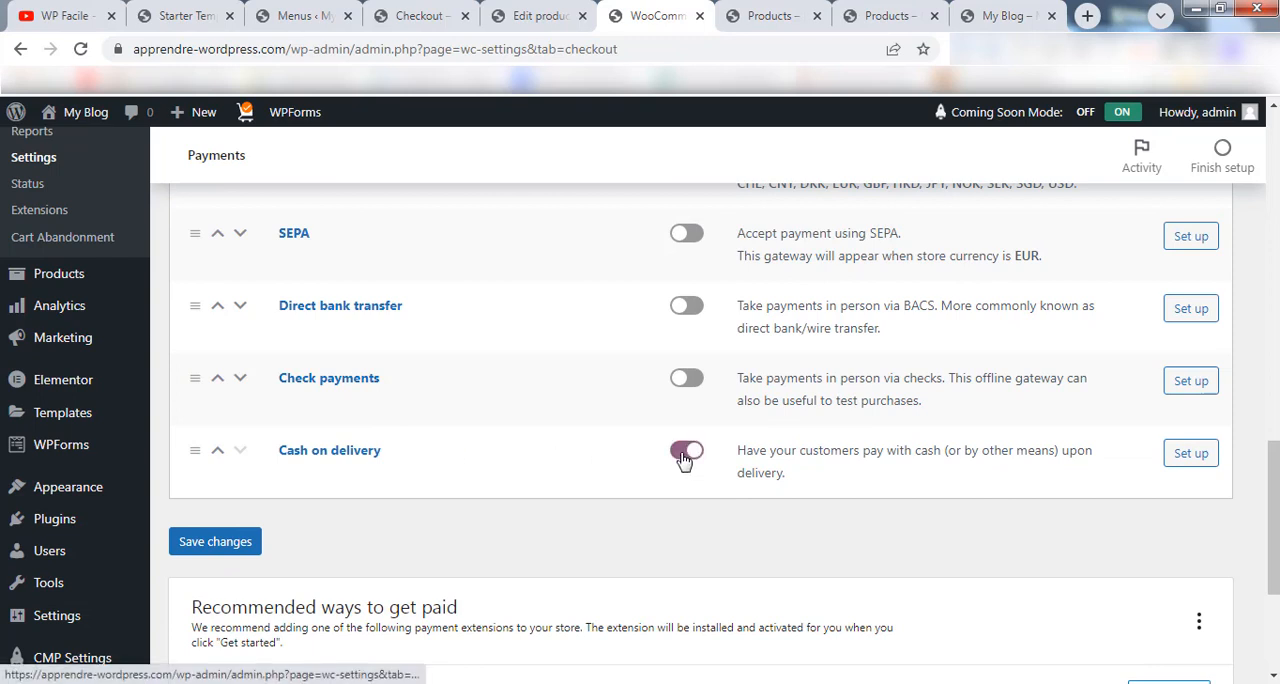
left_click(213, 545)
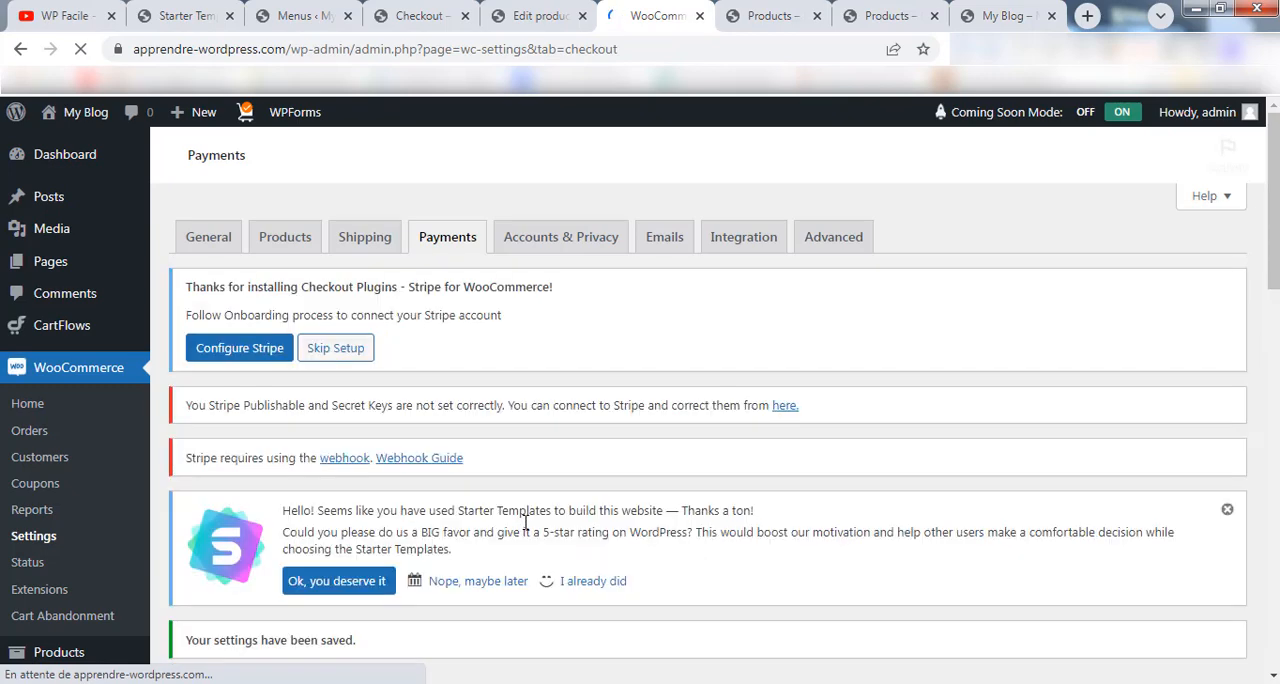
Reload the store's checkout page and review its payment method and all billing and additional information fields.
left_click(410, 10)
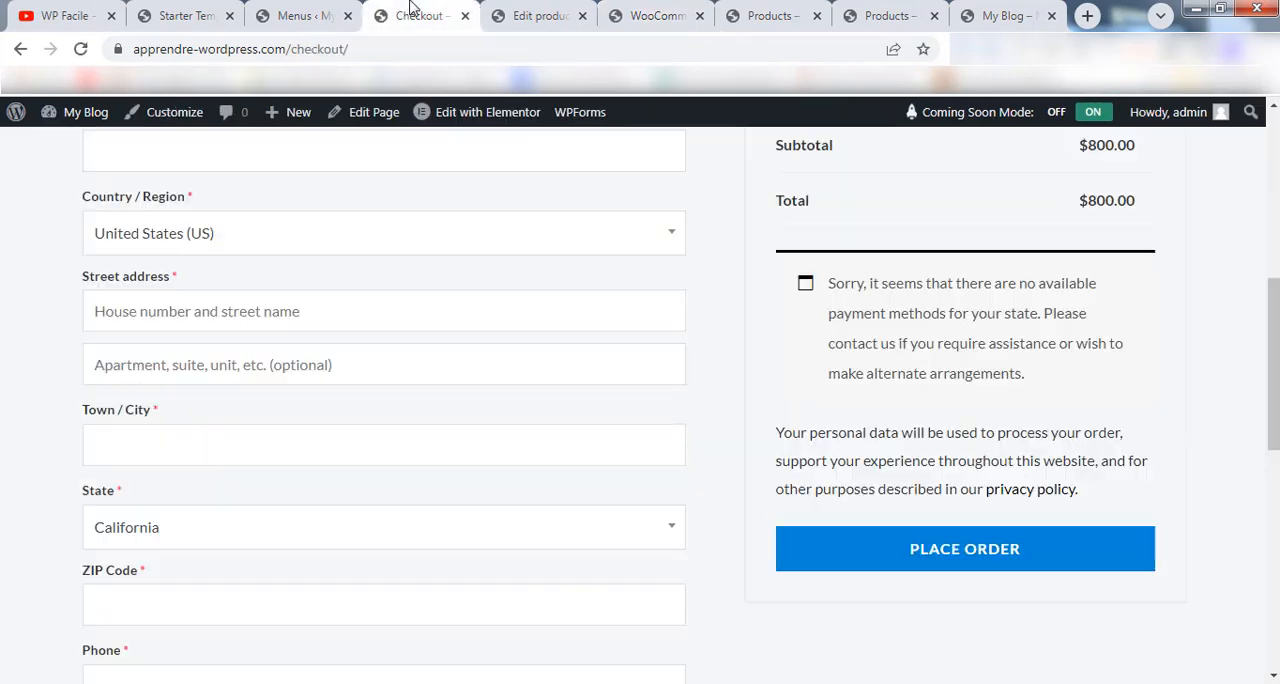
left_click(80, 49)
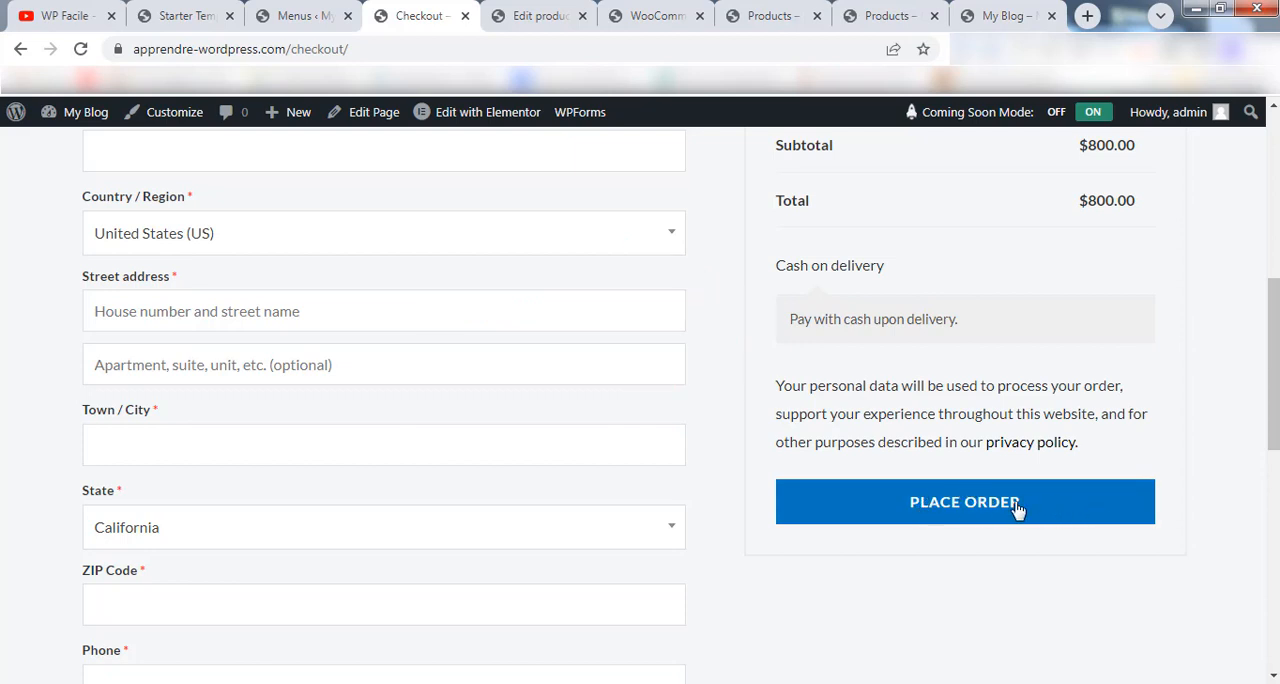
mouse_move(1274, 385)
left_mouse_down()
mouse_move(1274, 463)
mouse_move(1274, 315)
mouse_move(1274, 490)
mouse_move(1274, 305)
mouse_move(1274, 374)
mouse_move(1274, 321)
left_mouse_up()
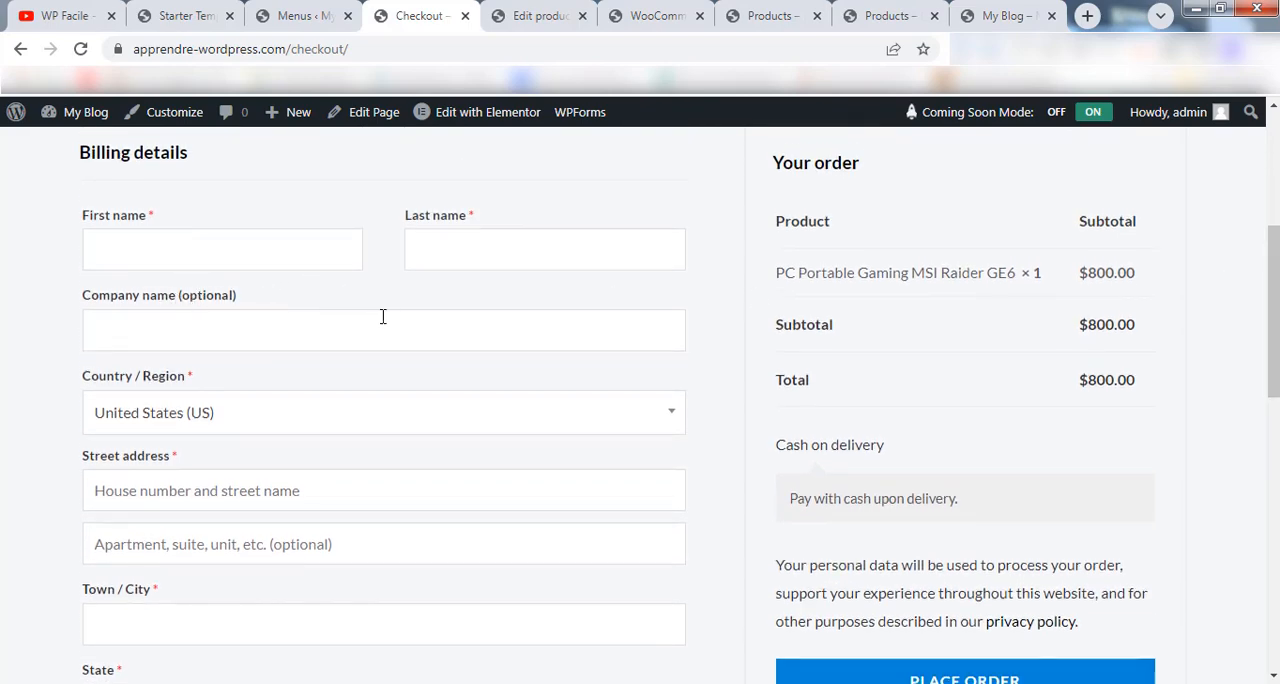
scroll(382, 316, "down", 2)
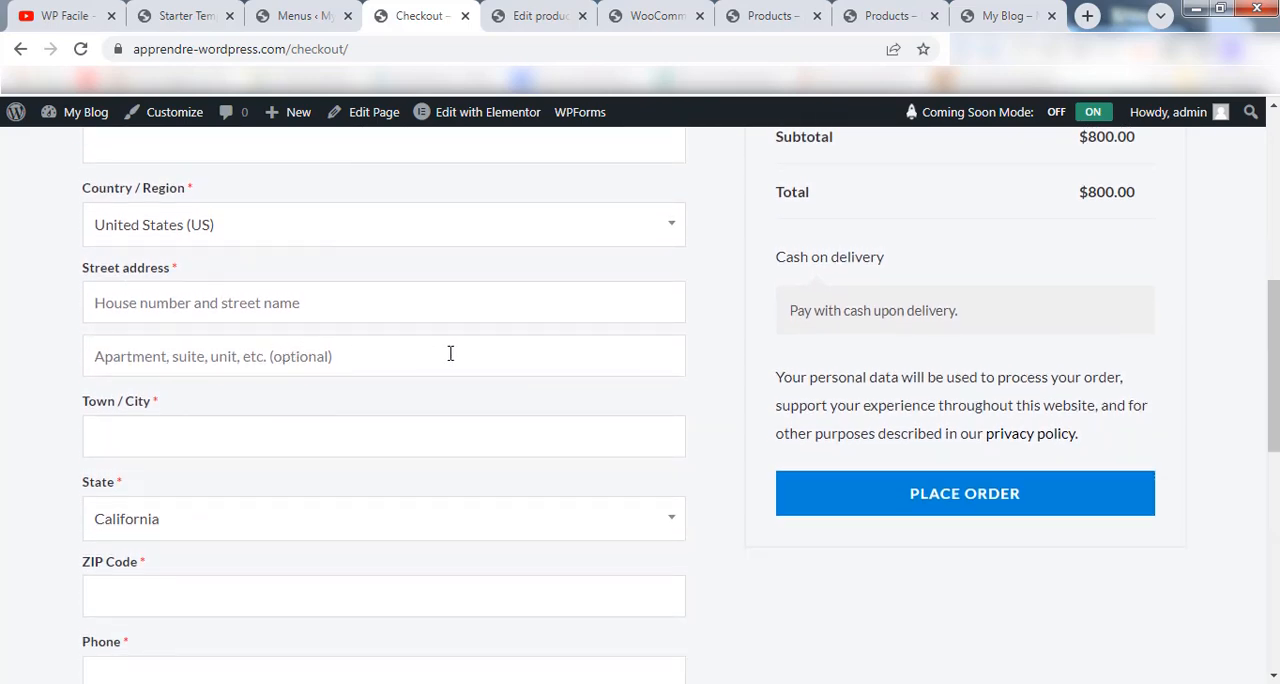
scroll(346, 368, "down", 3)
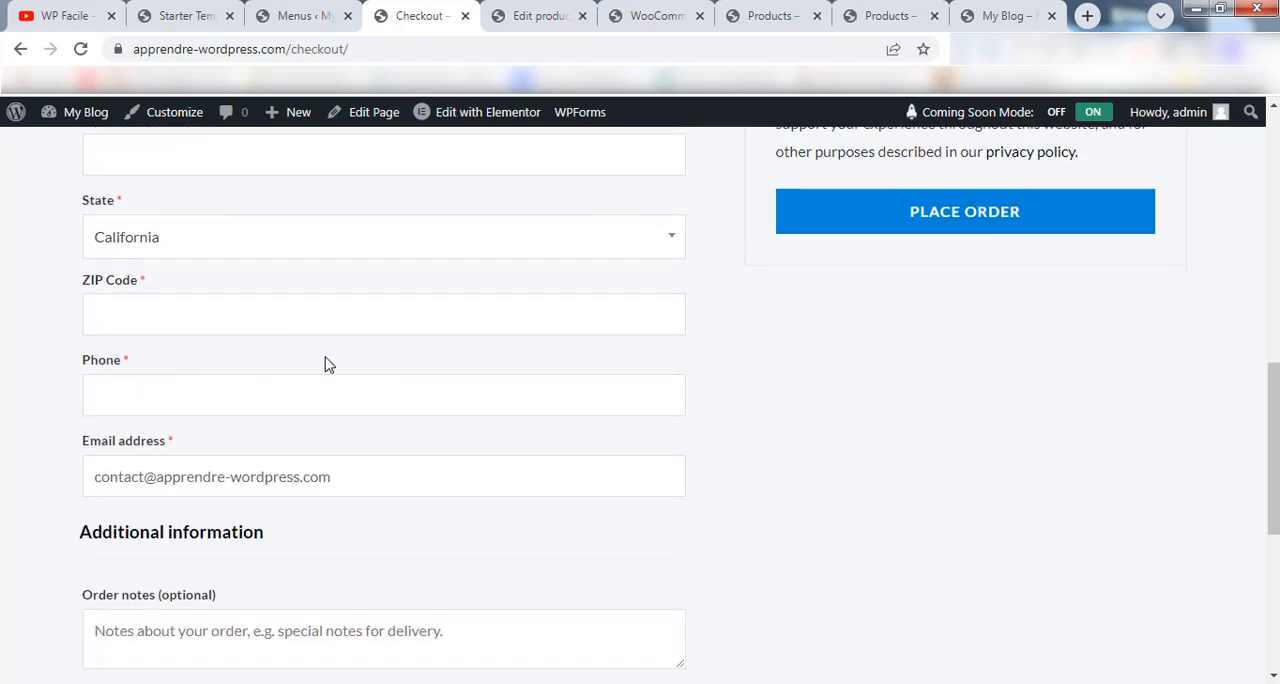
scroll(480, 517, "down", 2)
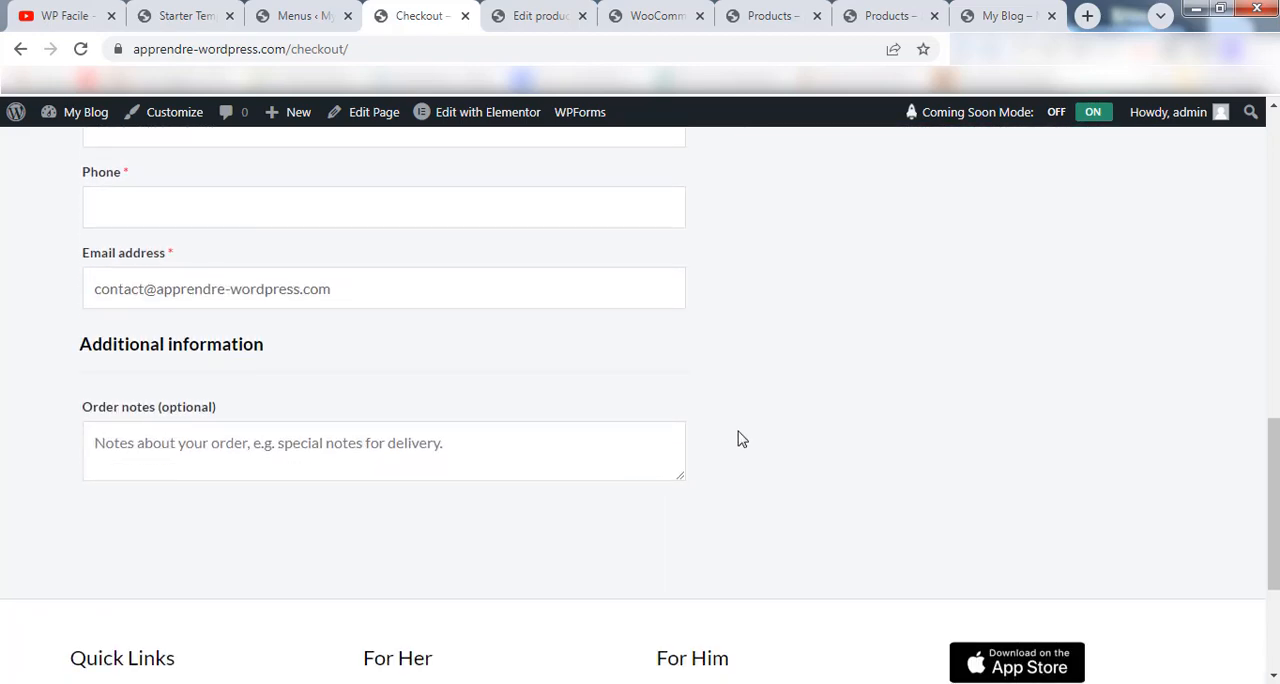
left_click_drag(1273, 503, 1273, 264)
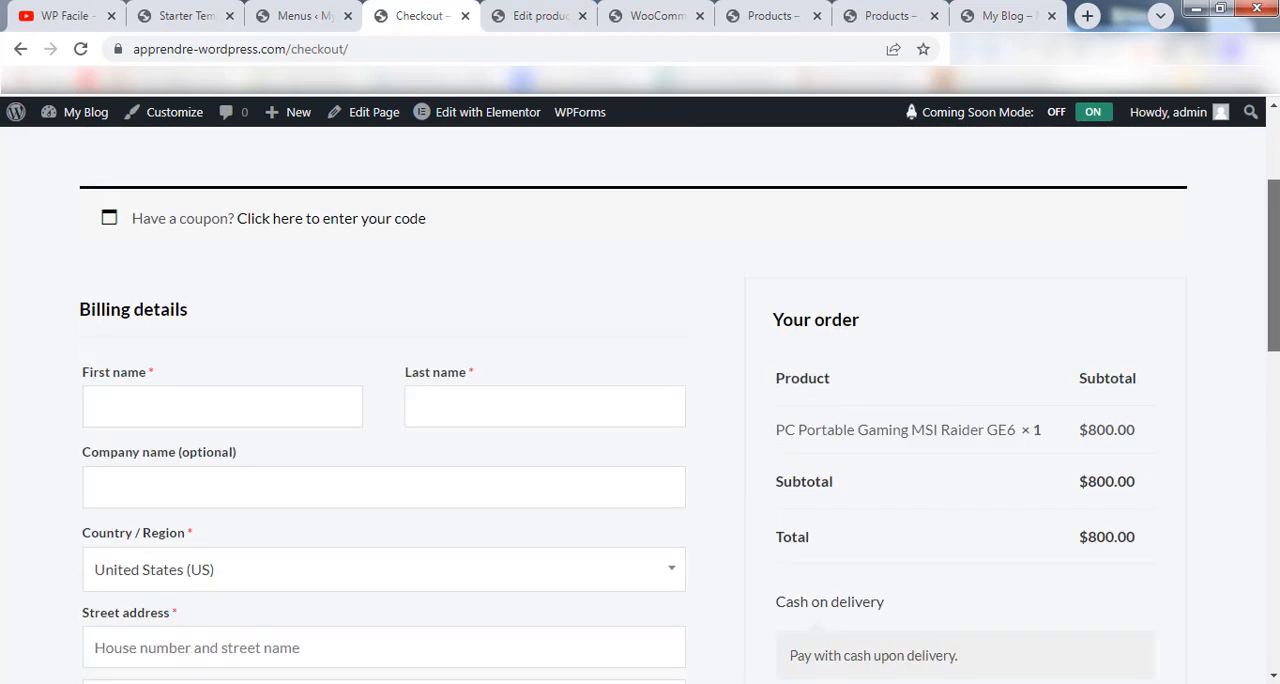
scroll(1226, 344, "down", 1)
Return to the WordPress admin, go to Add Plugins and search the plugin directory for "checkout".
left_click(668, 17)
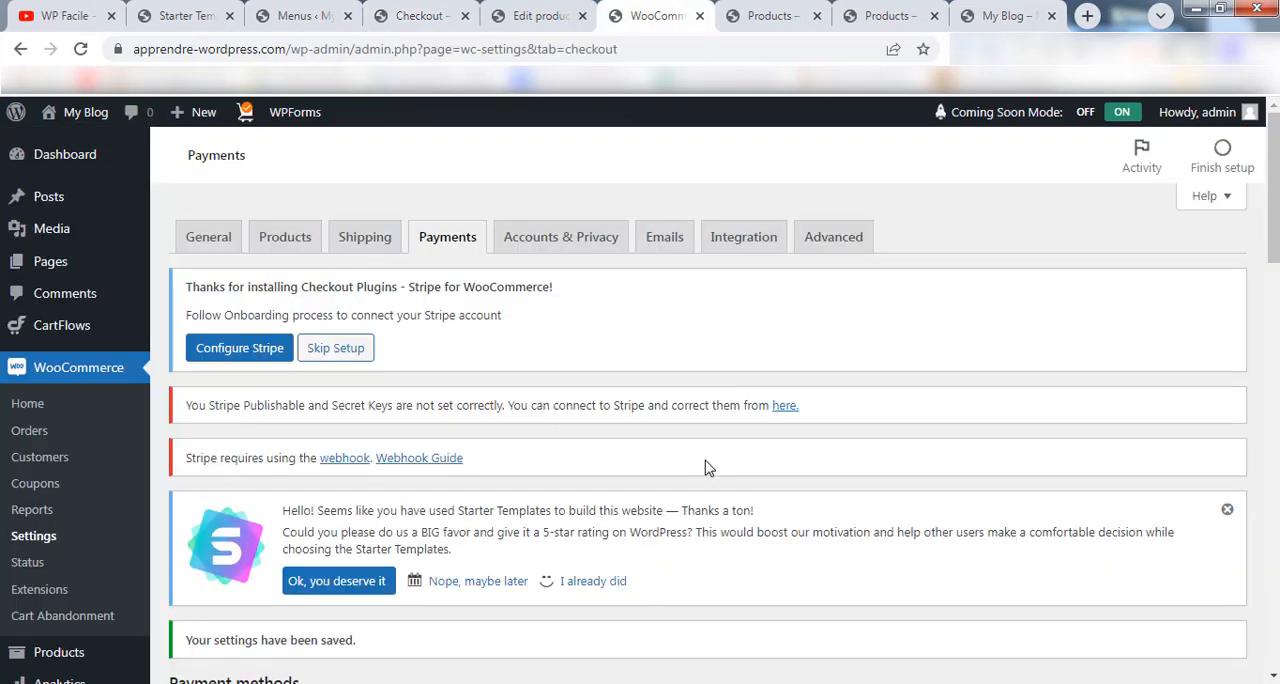
scroll(741, 459, "down", 5)
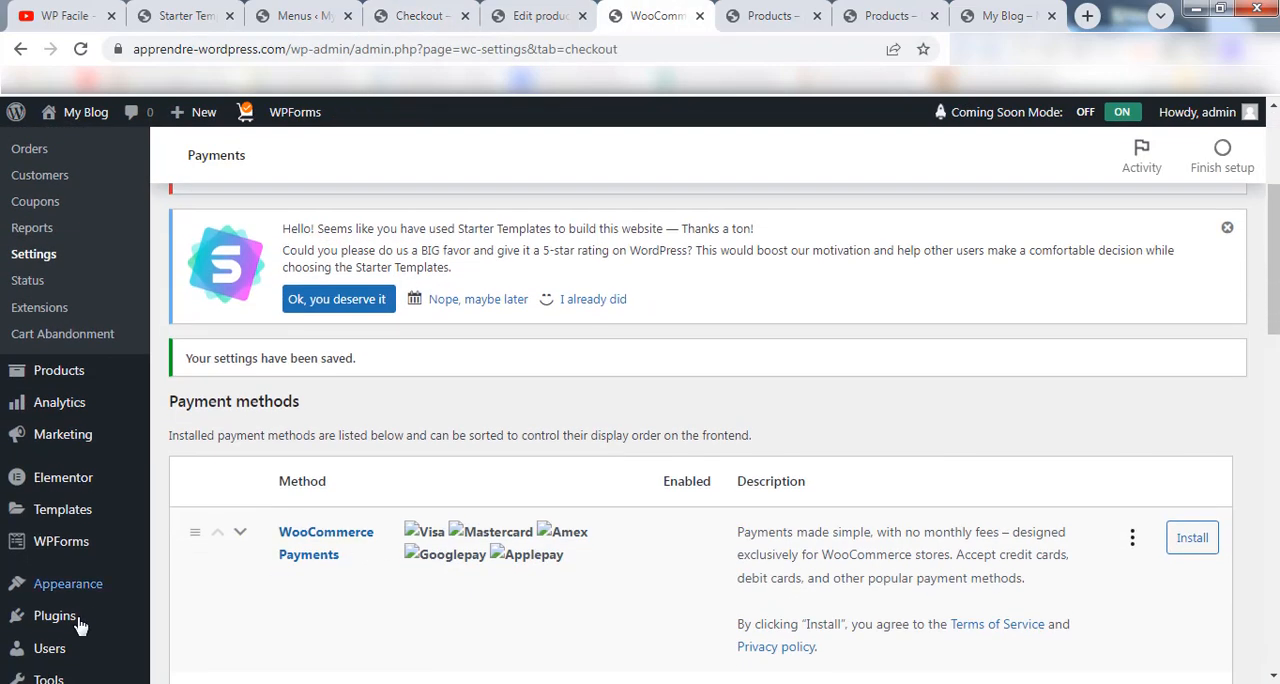
mouse_move(111, 627)
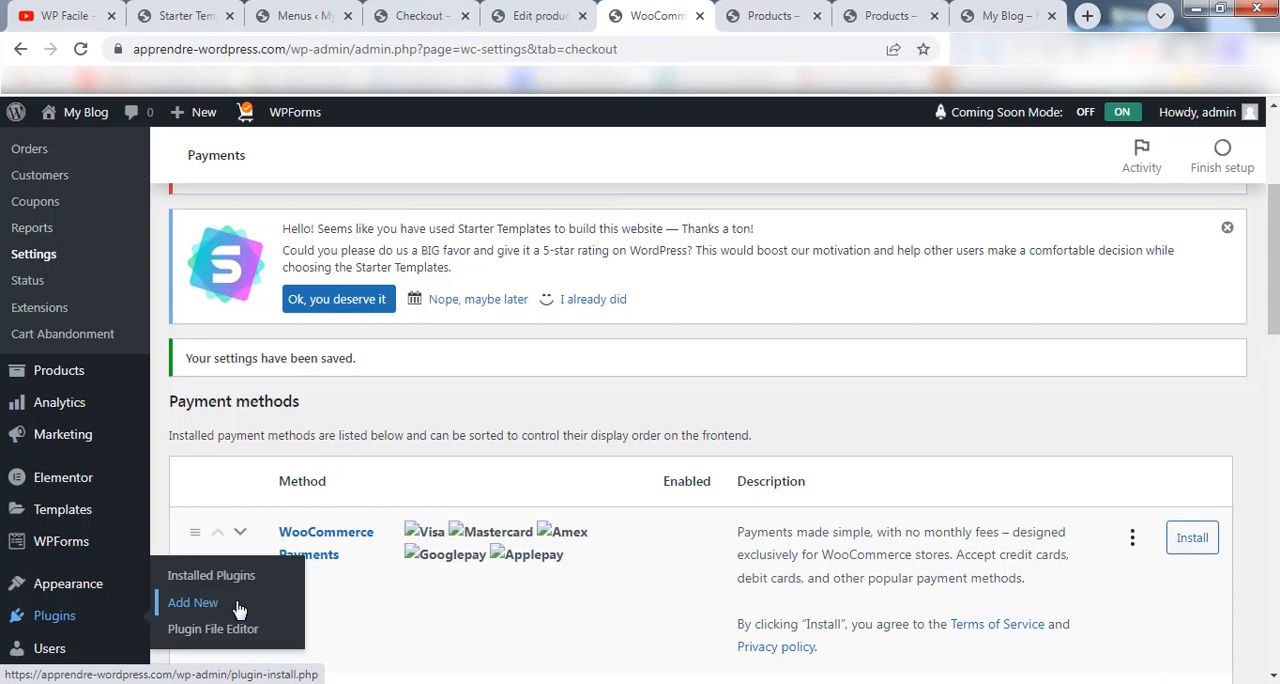
left_click(200, 603)
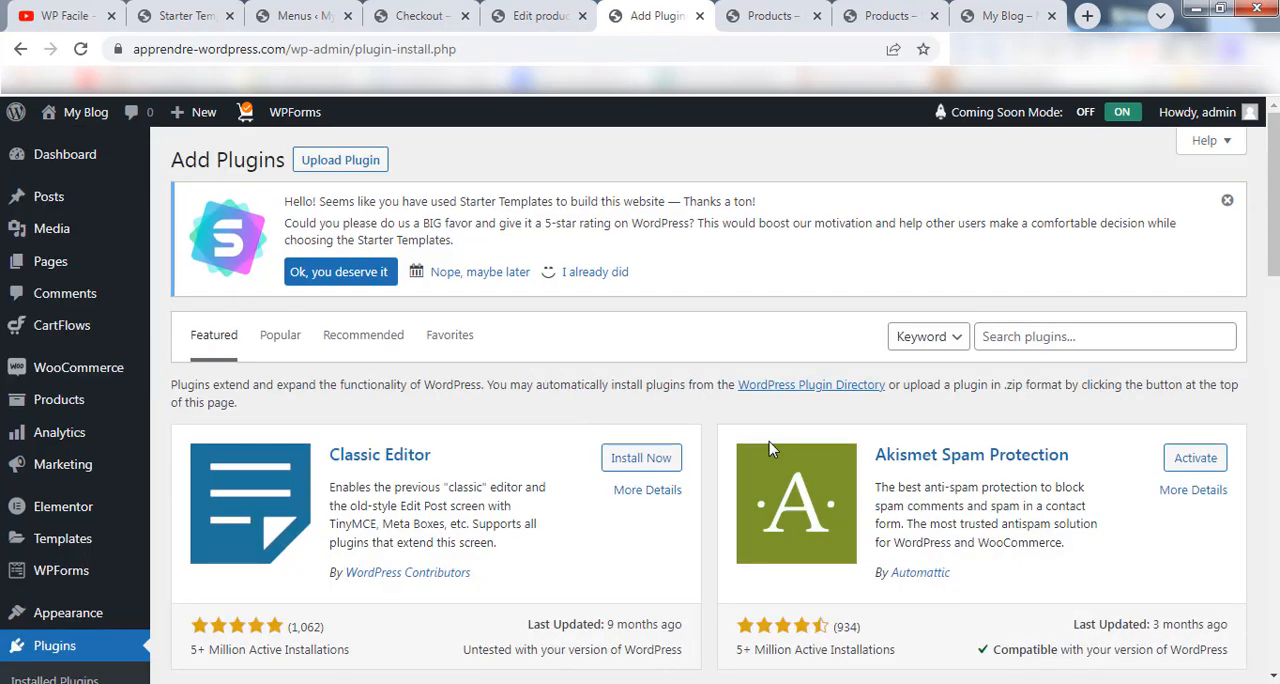
left_click(1014, 341)
type("checko")
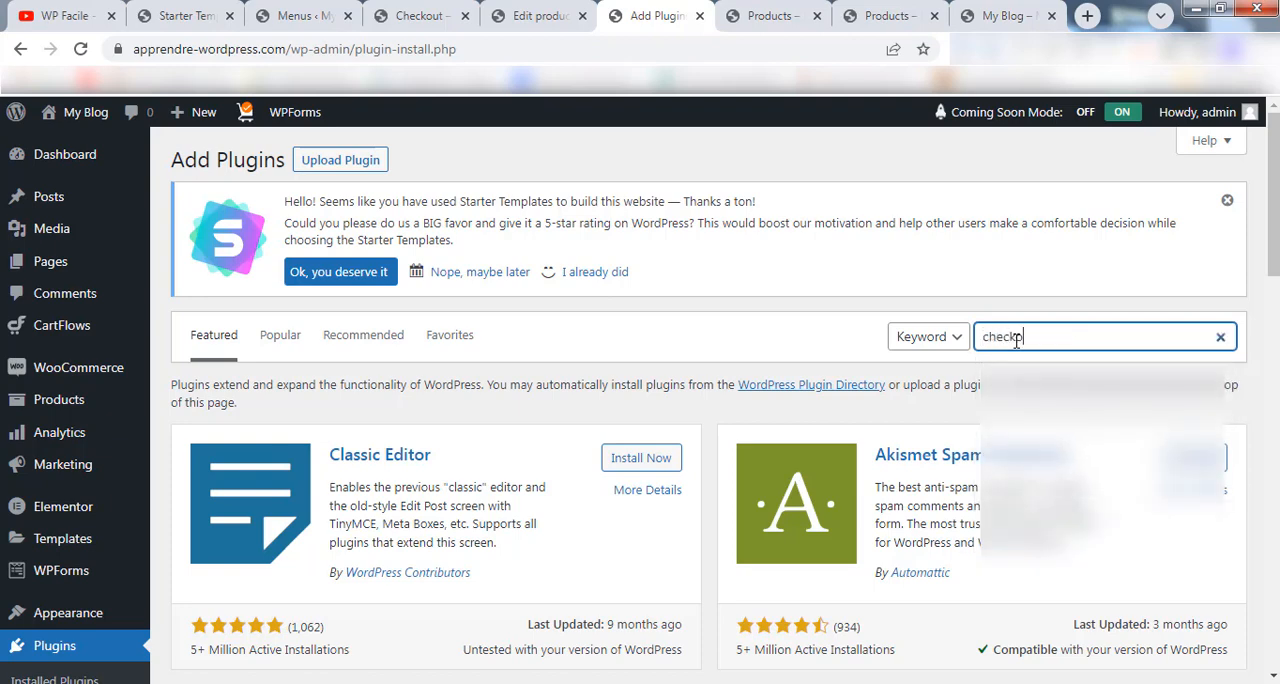
type("ut")
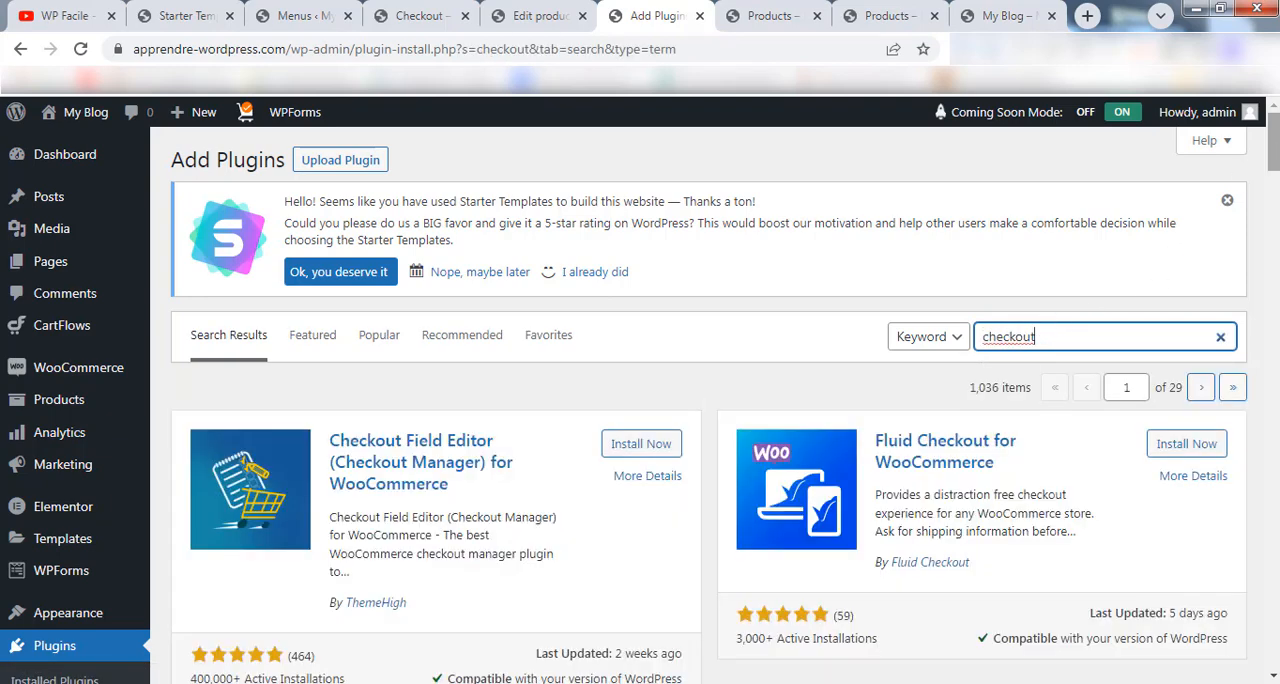
Install and activate the Checkout Field Editor (Checkout Manager) for WooCommerce plugin by ThemeHigh.
scroll(436, 350, "down", 3)
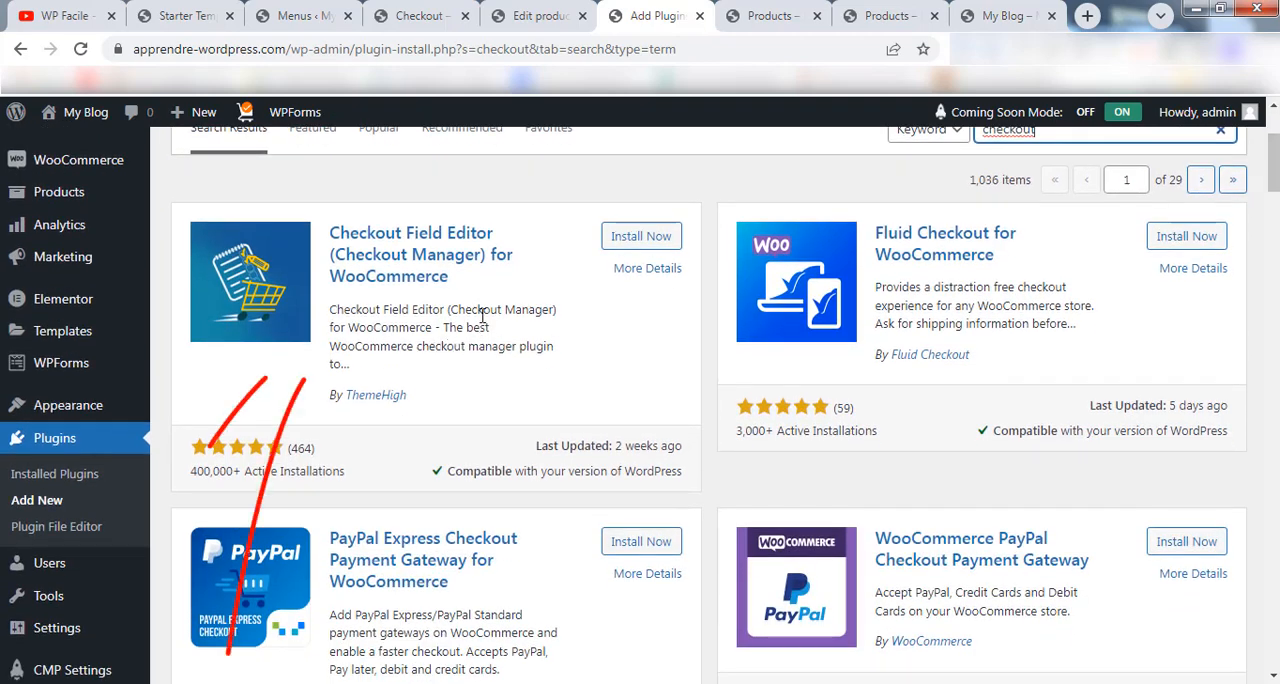
left_click(630, 240)
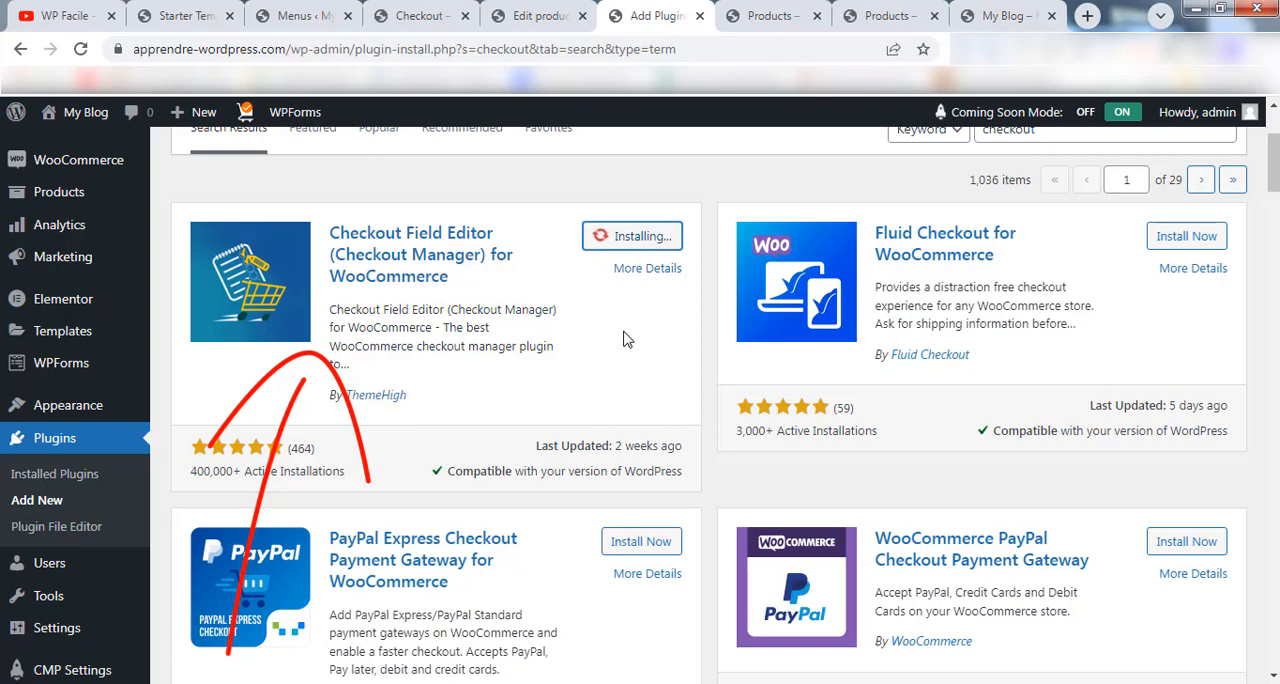
left_click(640, 238)
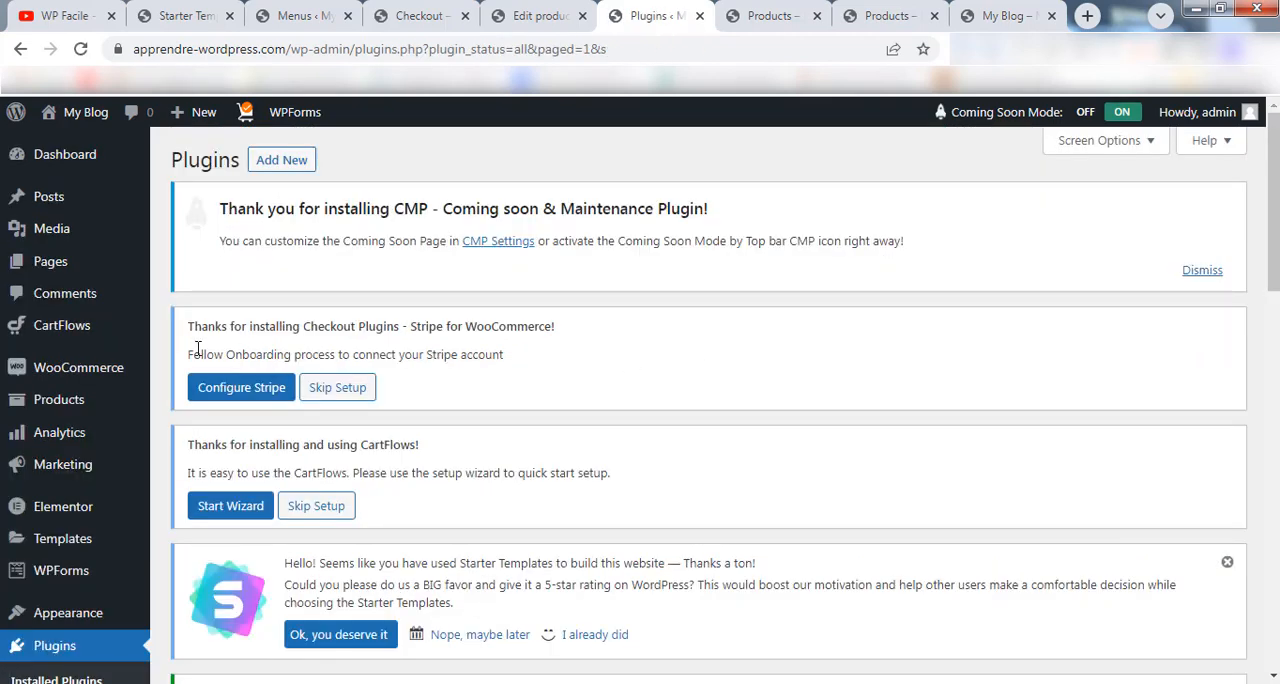
Open WooCommerce's Checkout Form editor and look through the list of billing fields.
mouse_move(82, 374)
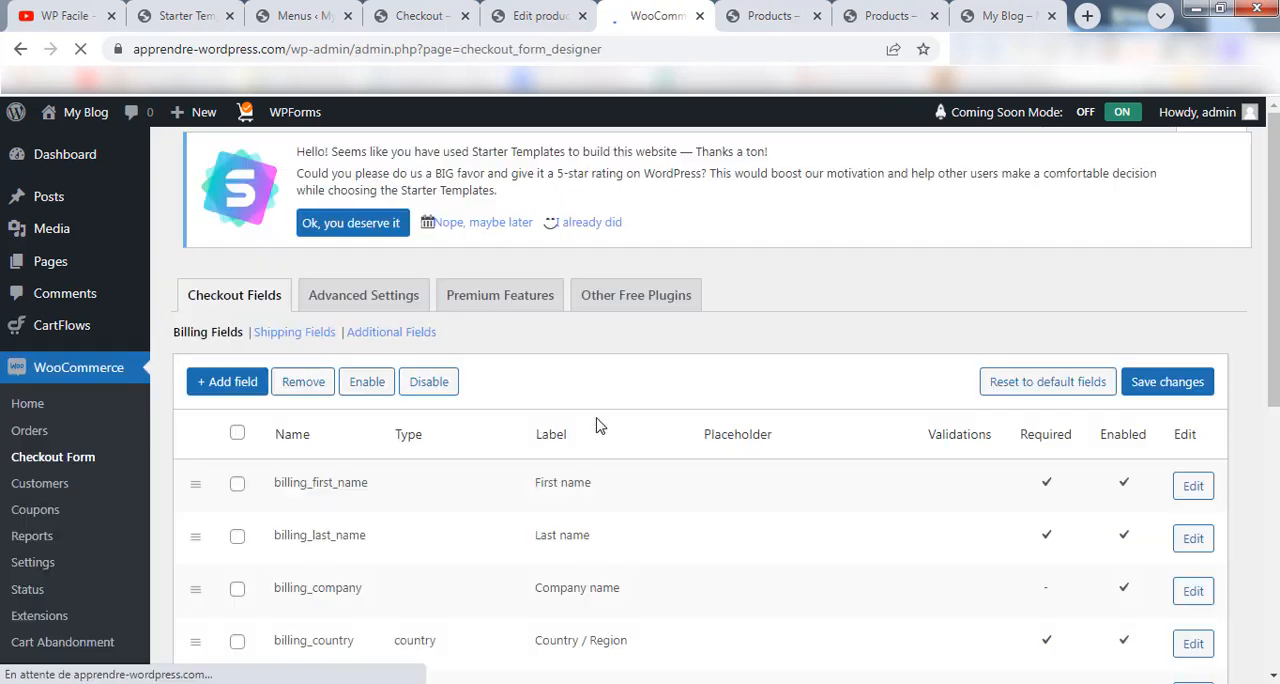
scroll(1035, 318, "down", 4)
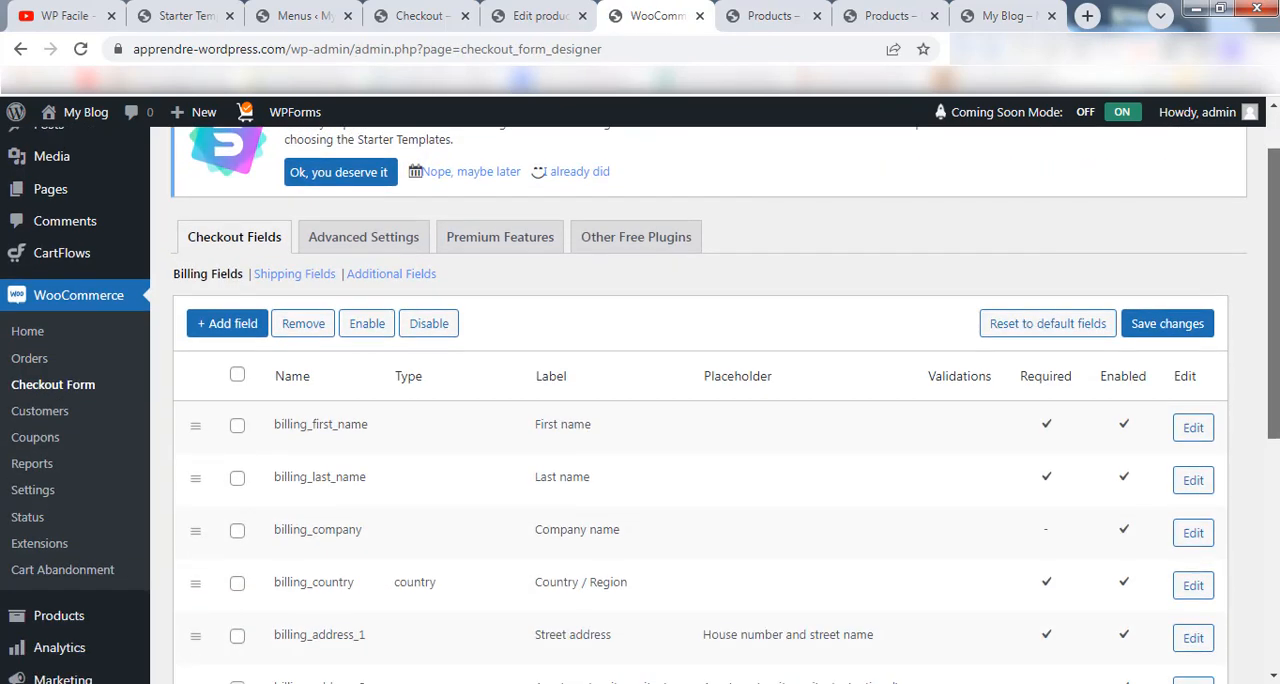
scroll(700, 405, "down", 2)
scroll(700, 405, "up", 3)
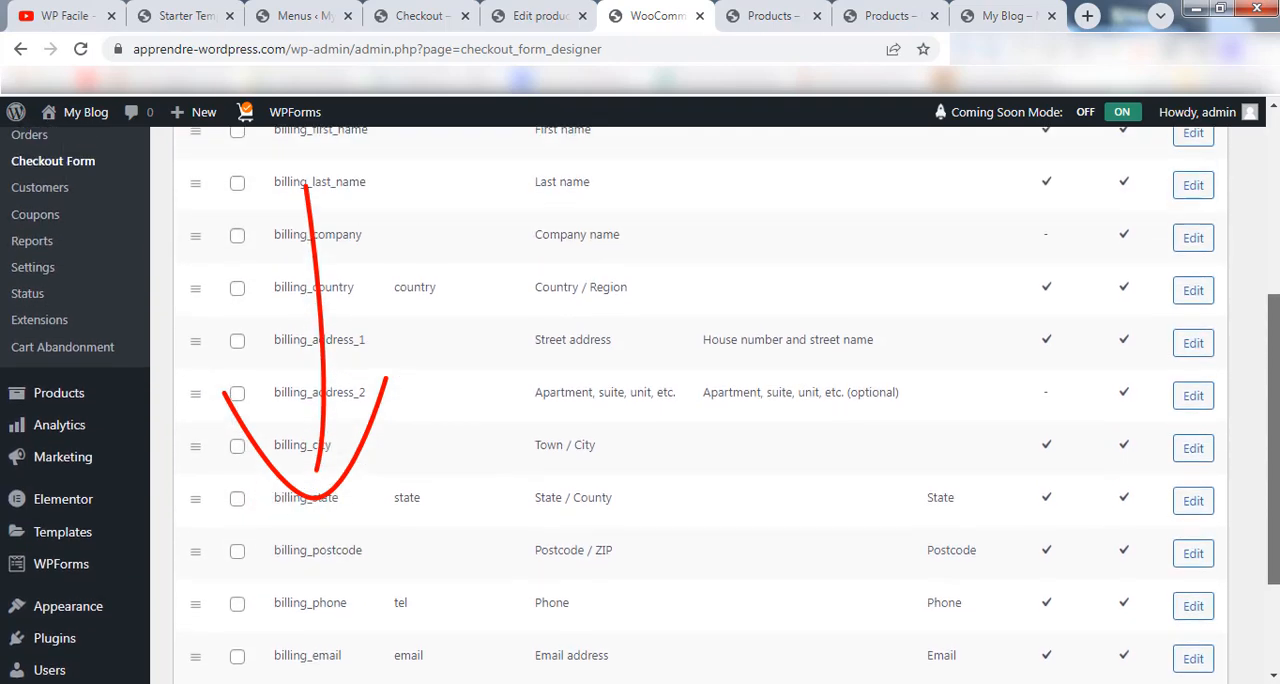
Compare the editor's billing fields with the form on the store's checkout page.
left_click(440, 13)
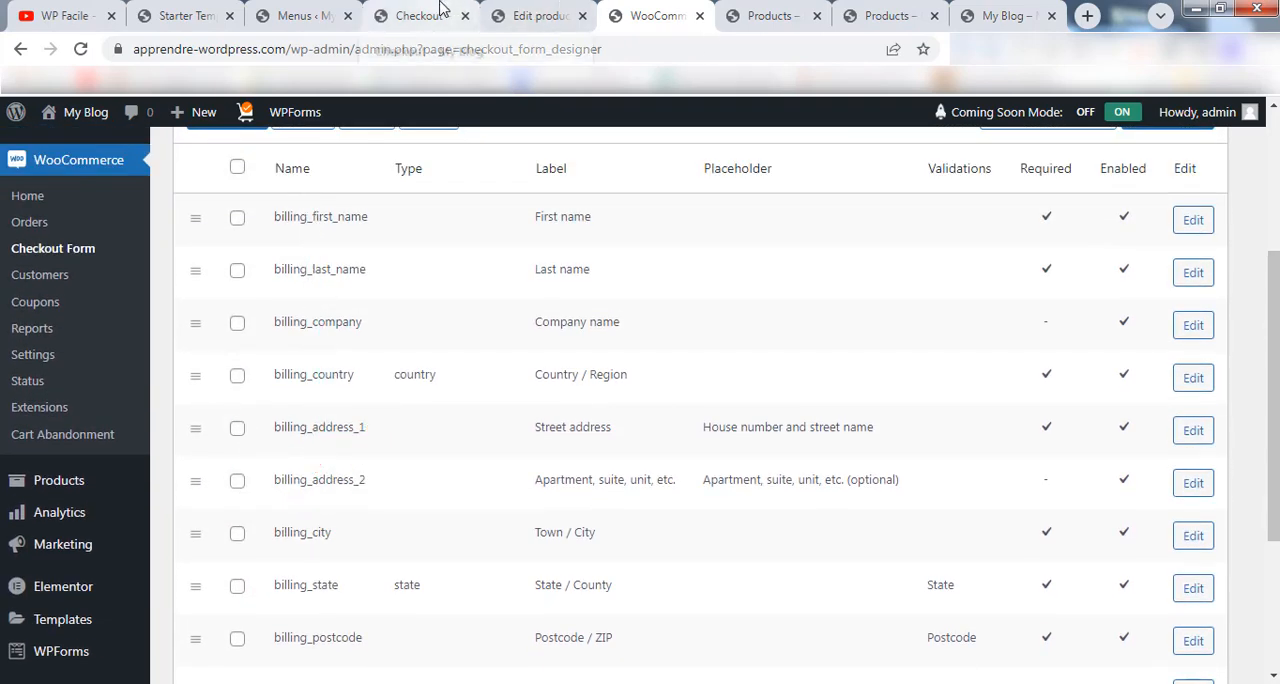
scroll(640, 400, "down", 8)
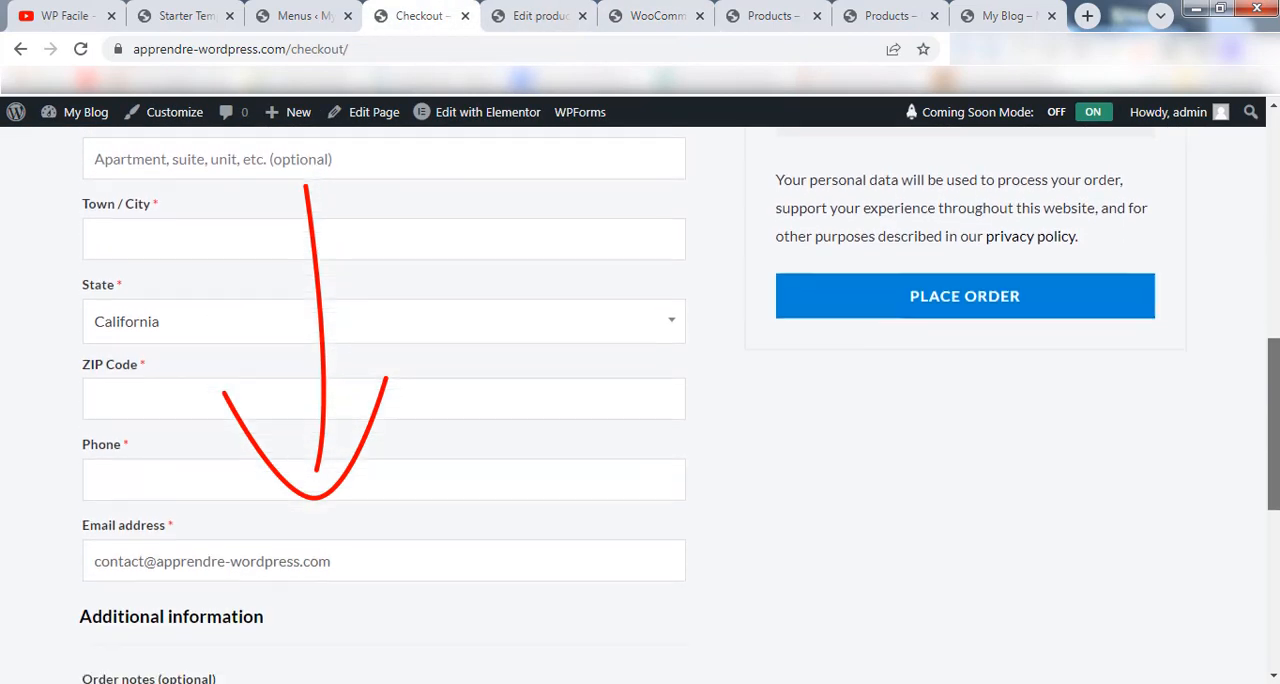
scroll(640, 400, "up", 3)
scroll(640, 400, "up", 4)
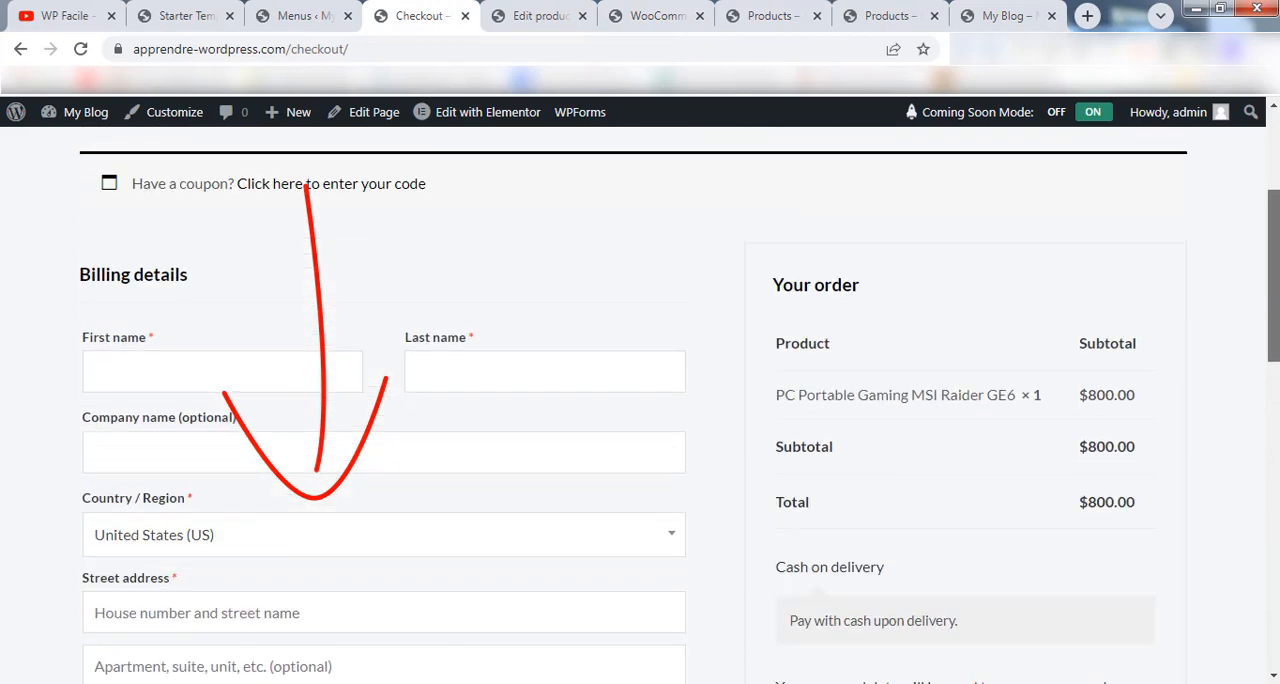
In the Checkout Form editor, disable the company name, second address line, postcode and email billing fields, and save the changes.
left_click(680, 12)
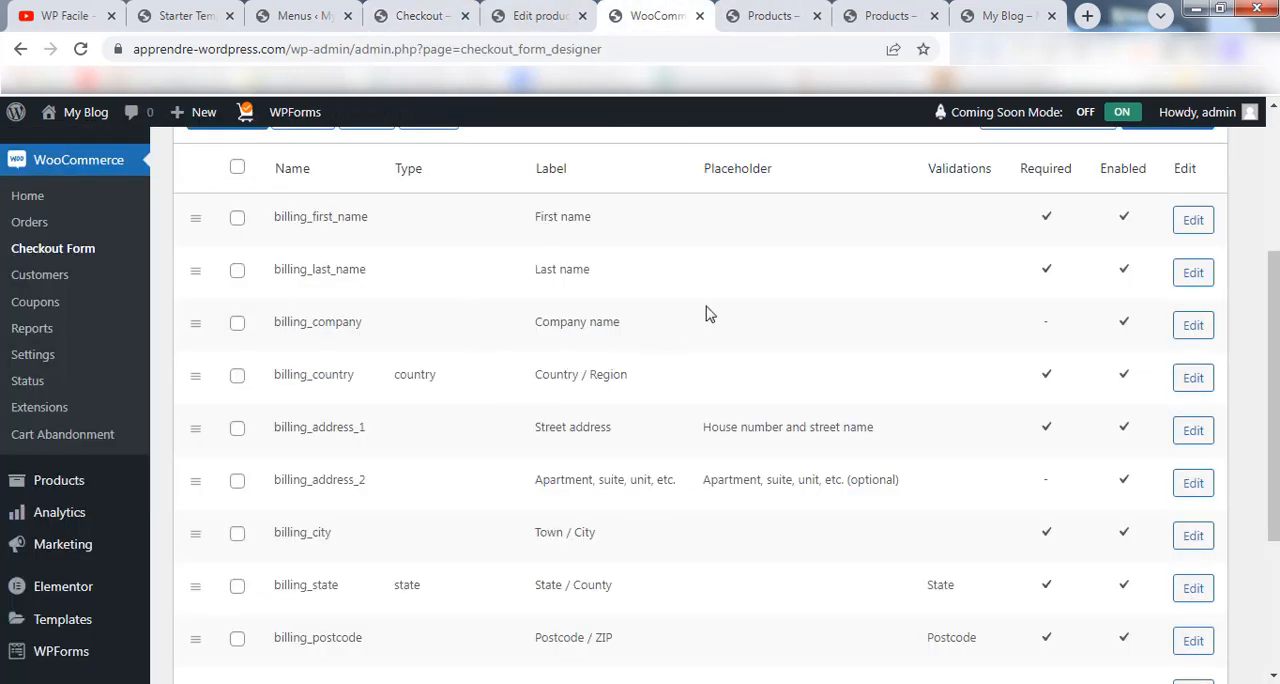
left_click(238, 326)
scroll(382, 520, "down", 1)
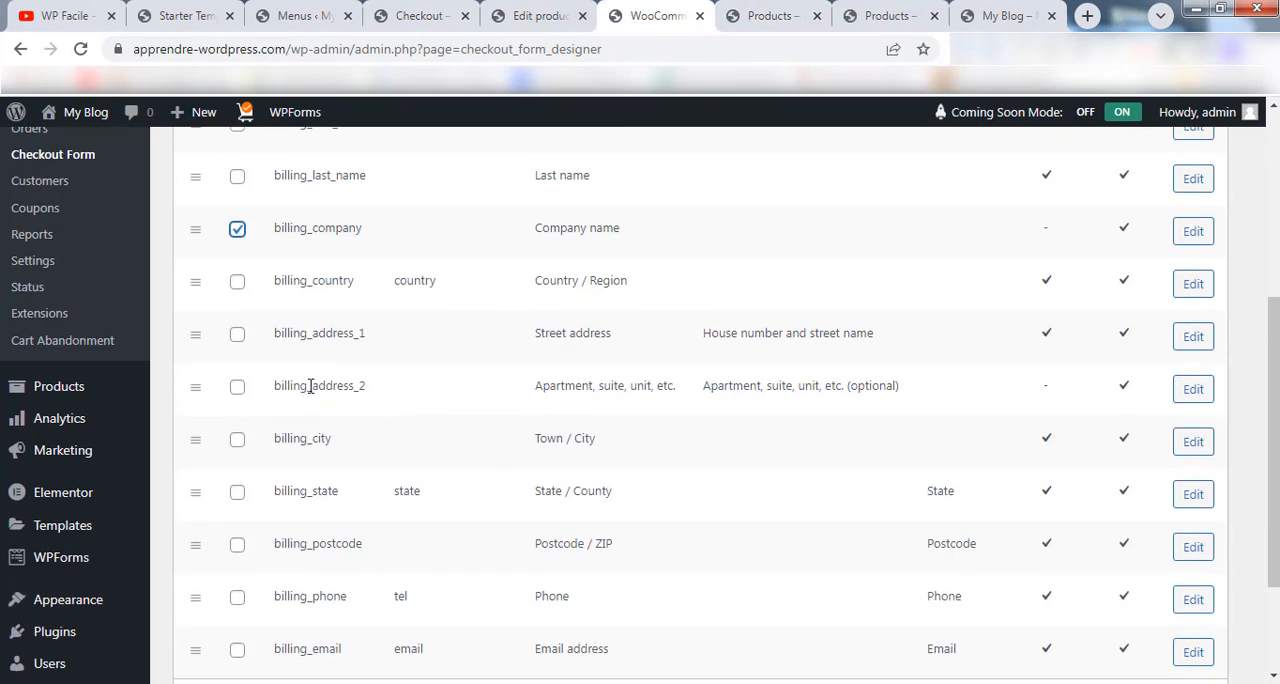
scroll(514, 420, "down", 2)
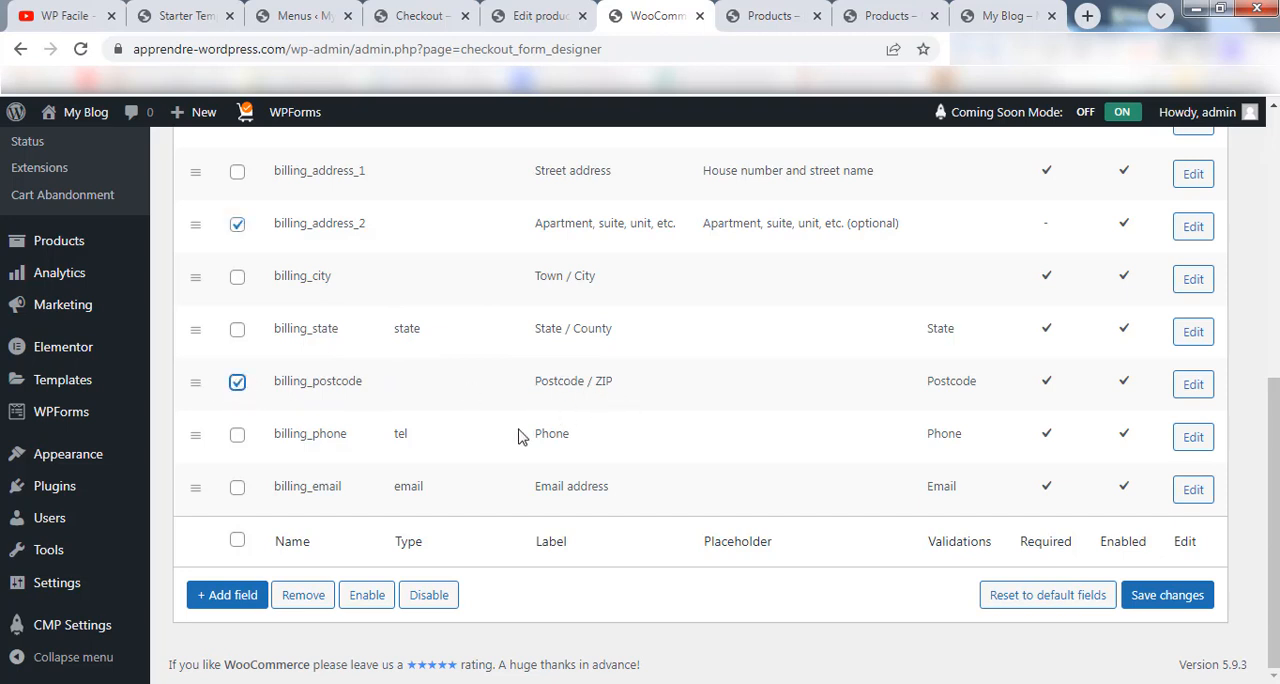
left_click(243, 490)
left_click(440, 600)
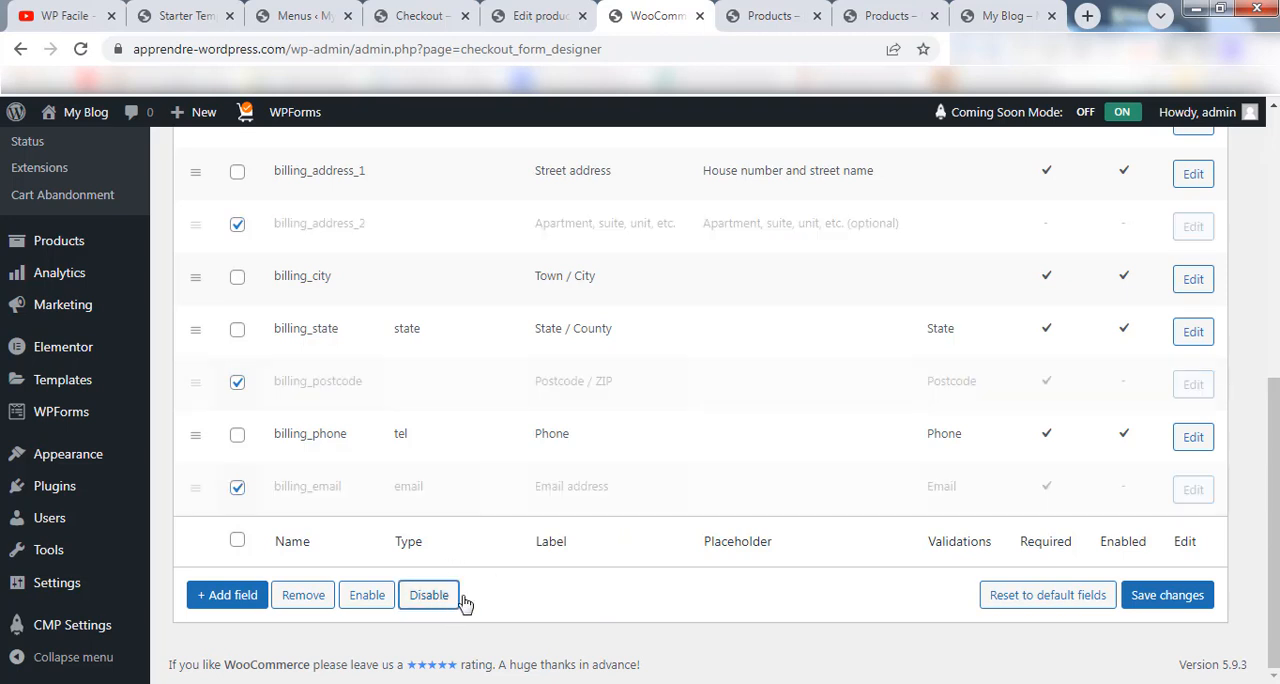
left_click(1168, 592)
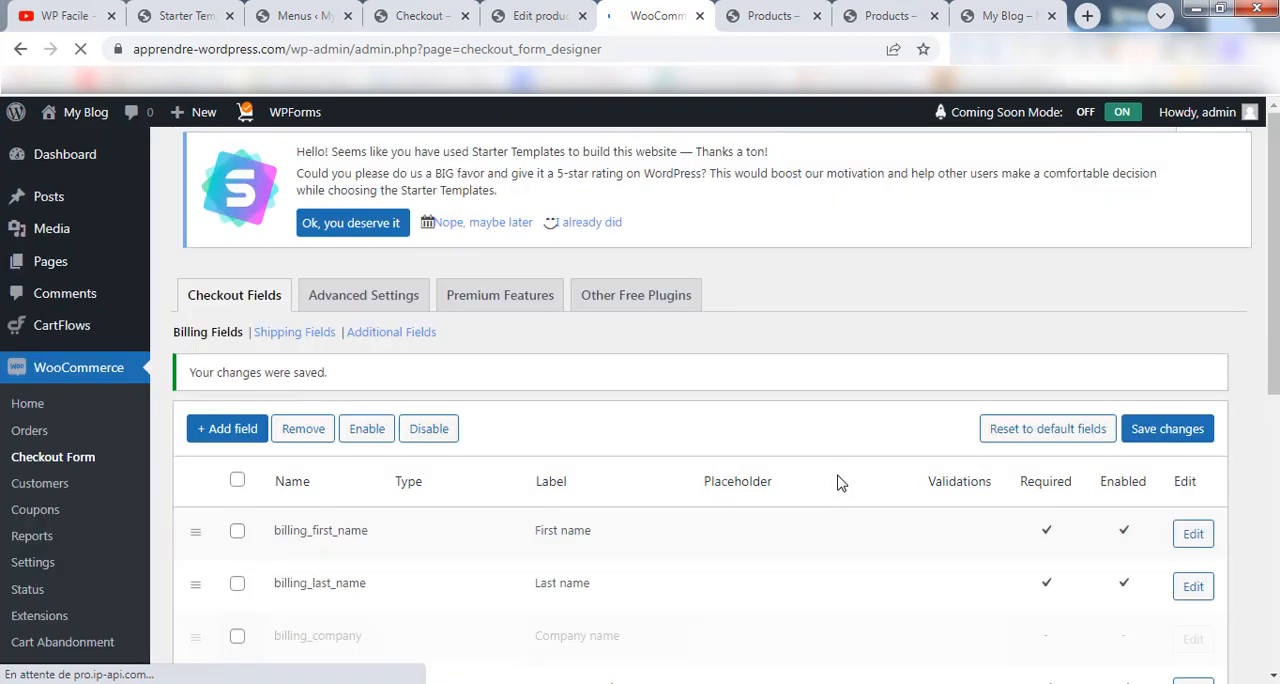
Move the State / County billing field above Town / City and save the checkout form.
scroll(1235, 264, "down", 5)
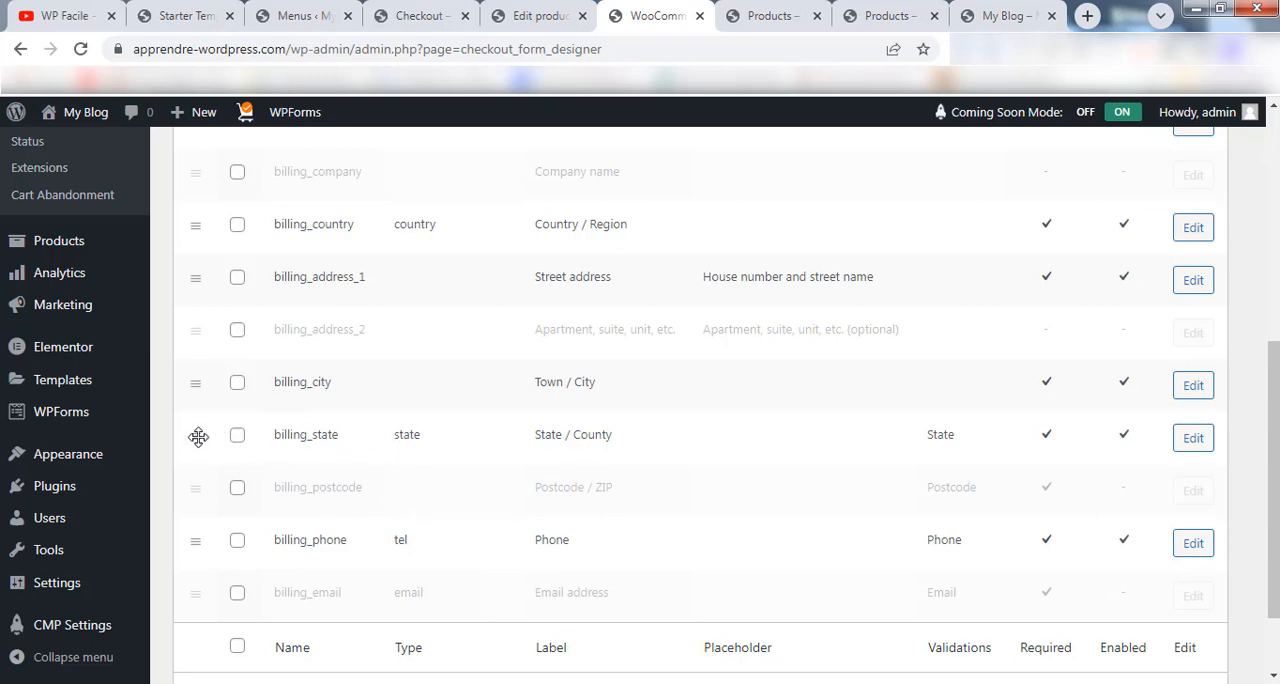
left_click_drag(197, 438, 219, 483)
scroll(240, 500, "down", 2)
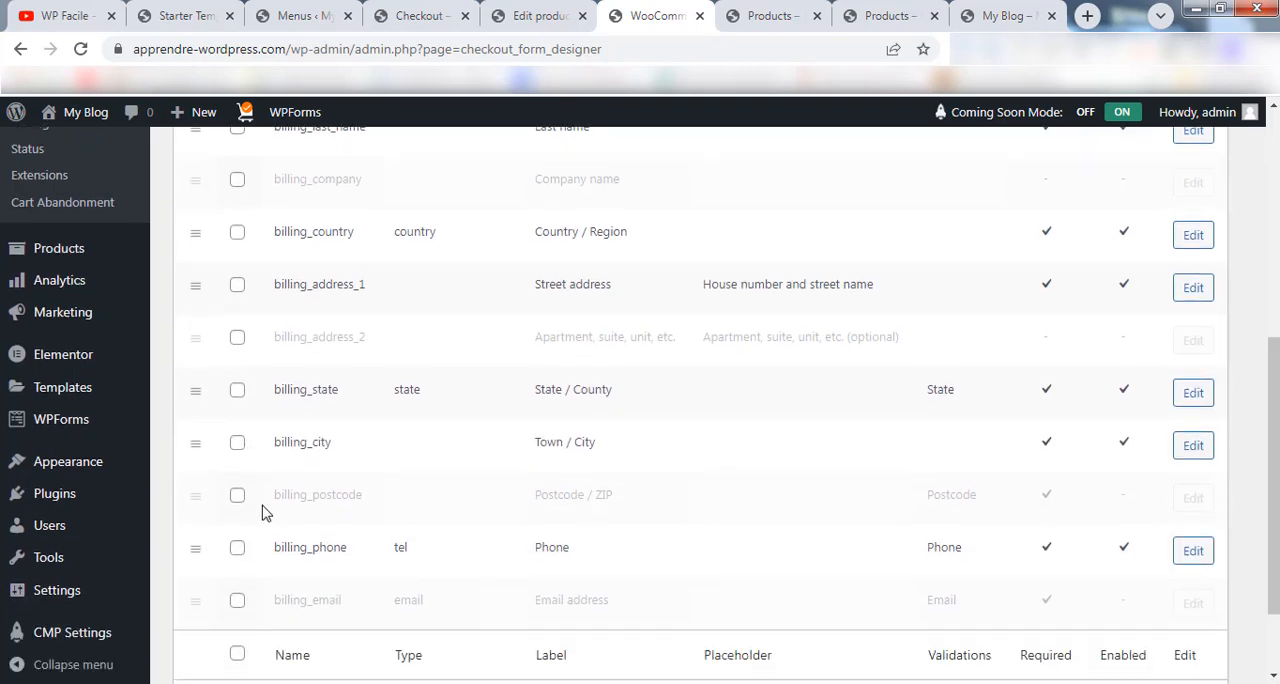
scroll(770, 380, "down", 2)
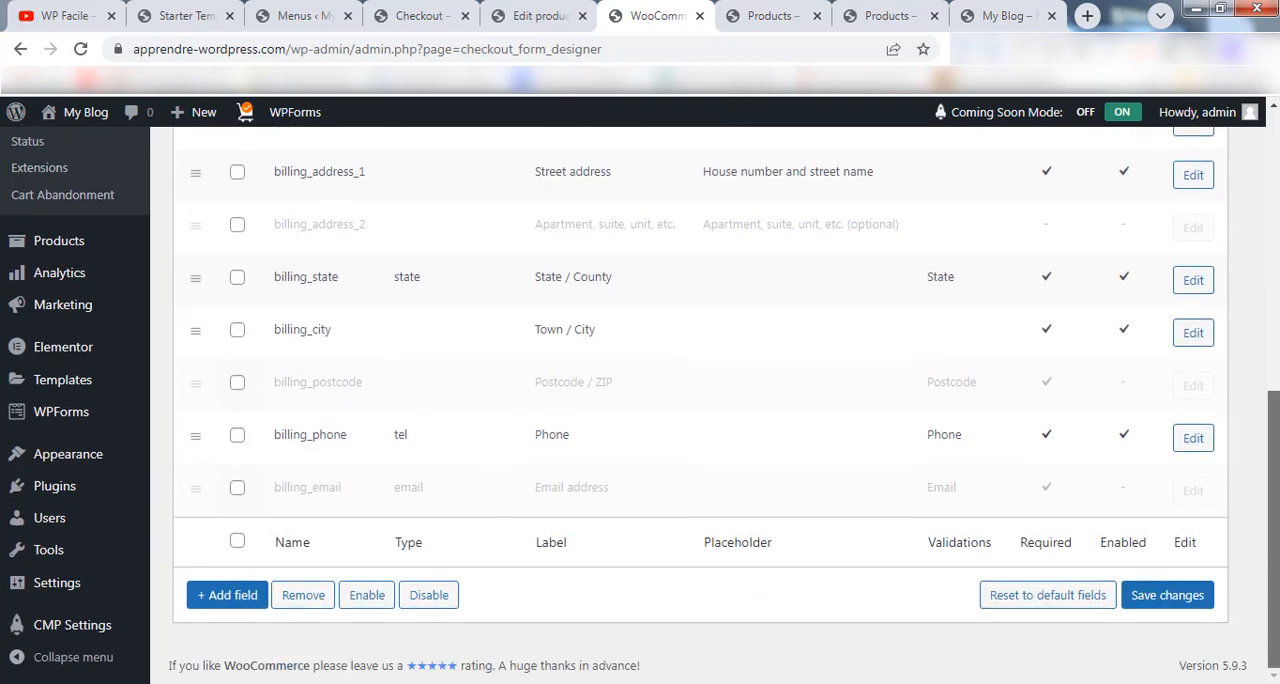
left_click(1176, 598)
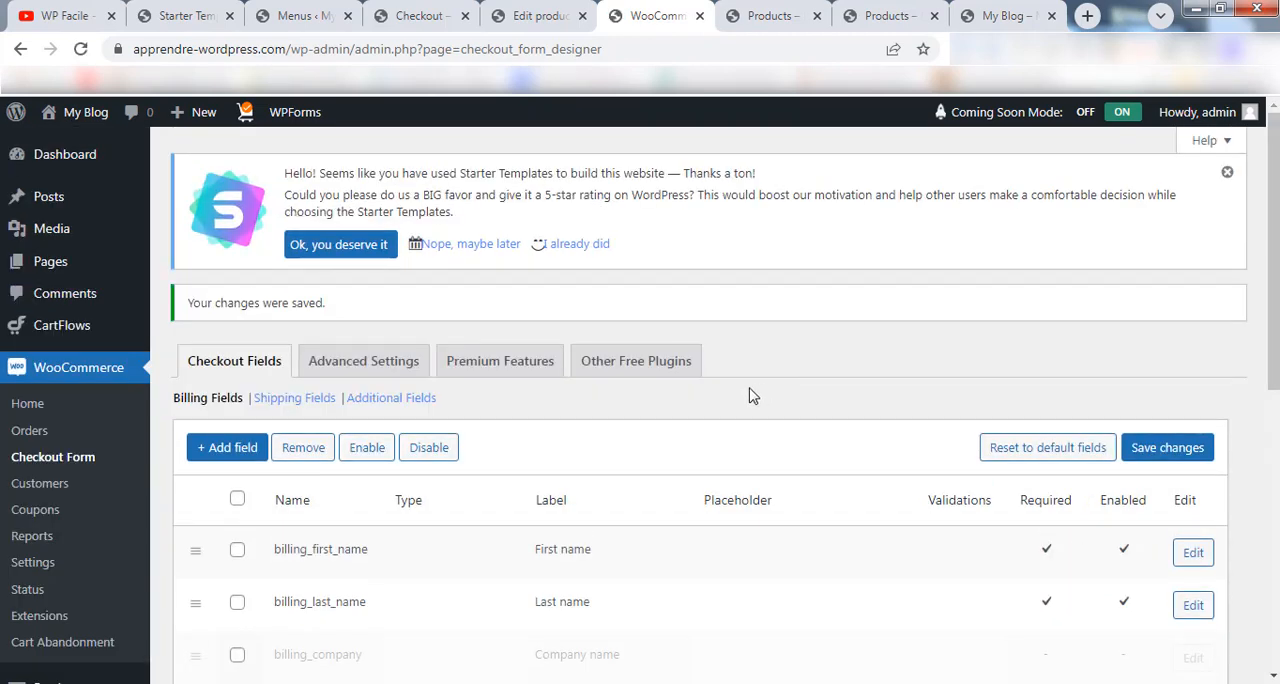
Reload the store's checkout page and examine the order and selection of fields in its billing form.
left_click(440, 12)
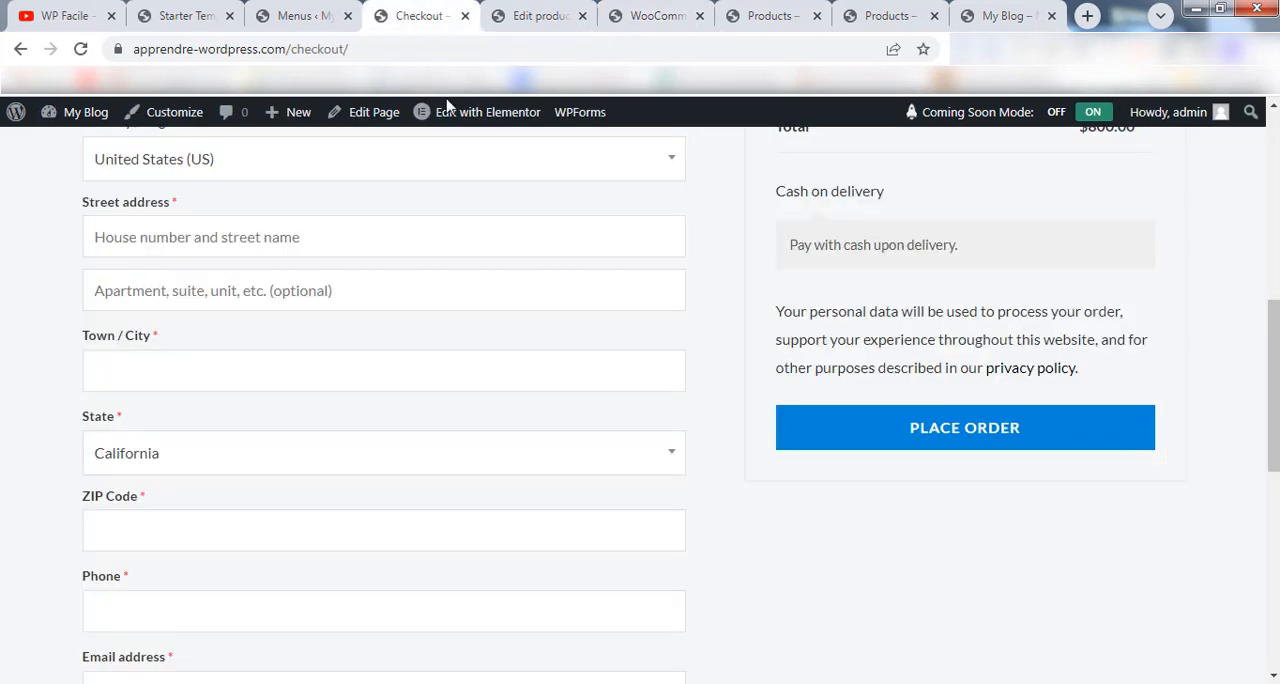
left_click(82, 50)
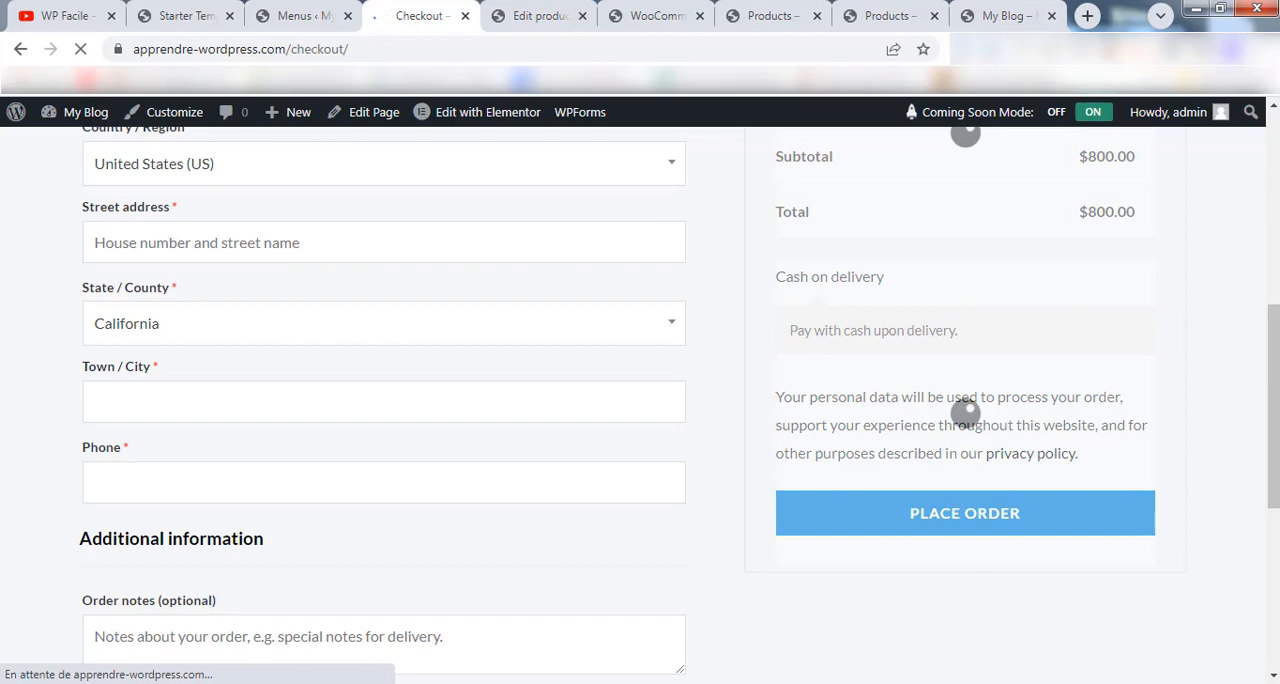
left_click_drag(1274, 407, 1274, 313)
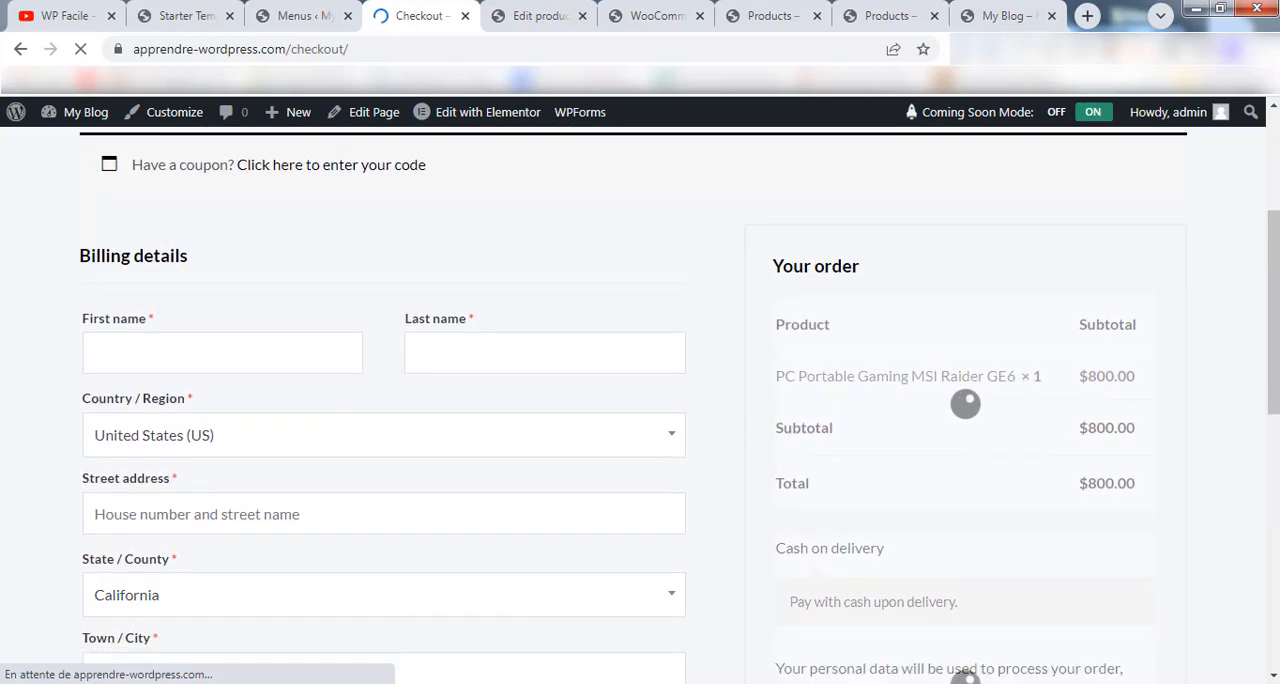
left_click_drag(312, 208, 322, 492)
left_click_drag(391, 400, 229, 415)
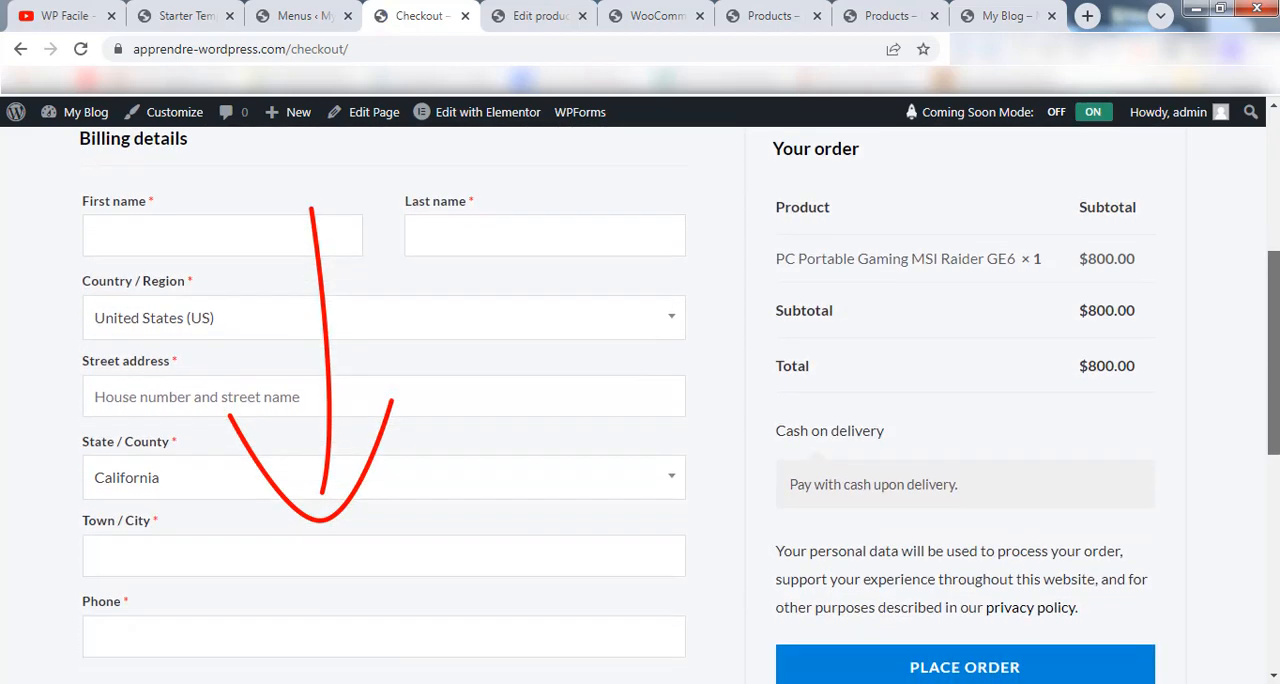
mouse_move(1274, 353)
left_mouse_down()
mouse_move(1274, 341)
mouse_move(1274, 368)
left_mouse_up()
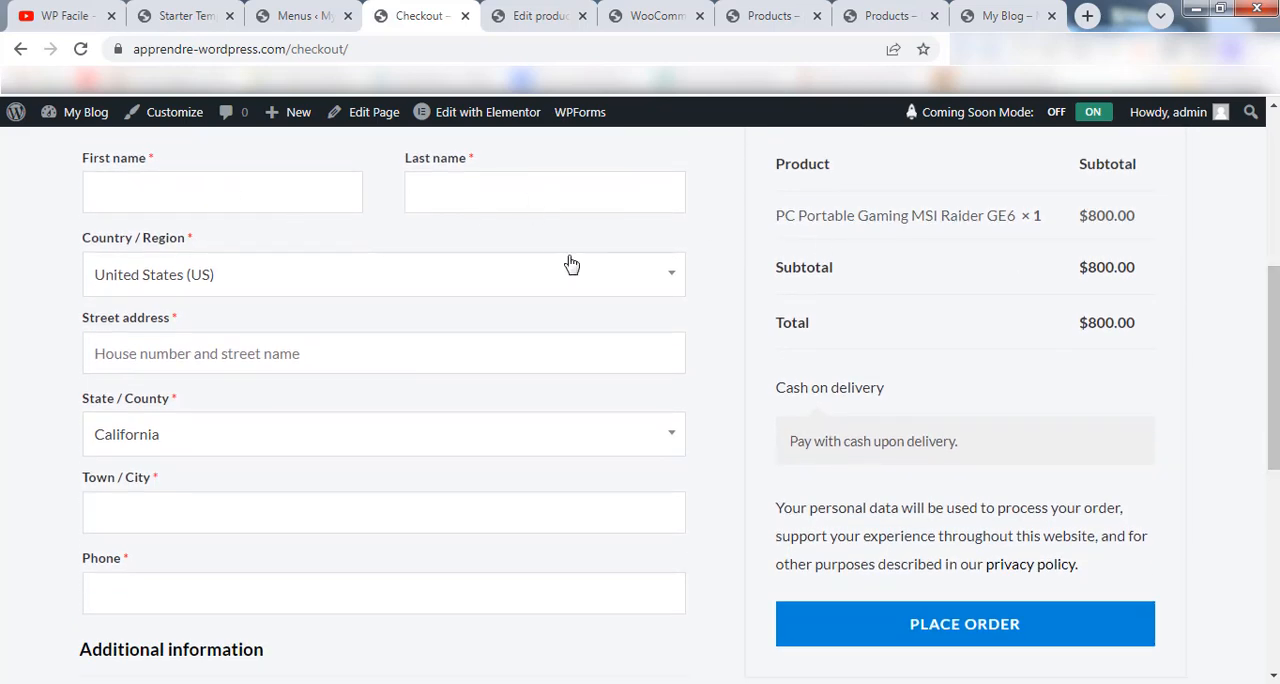
scroll(571, 263, "down", 1)
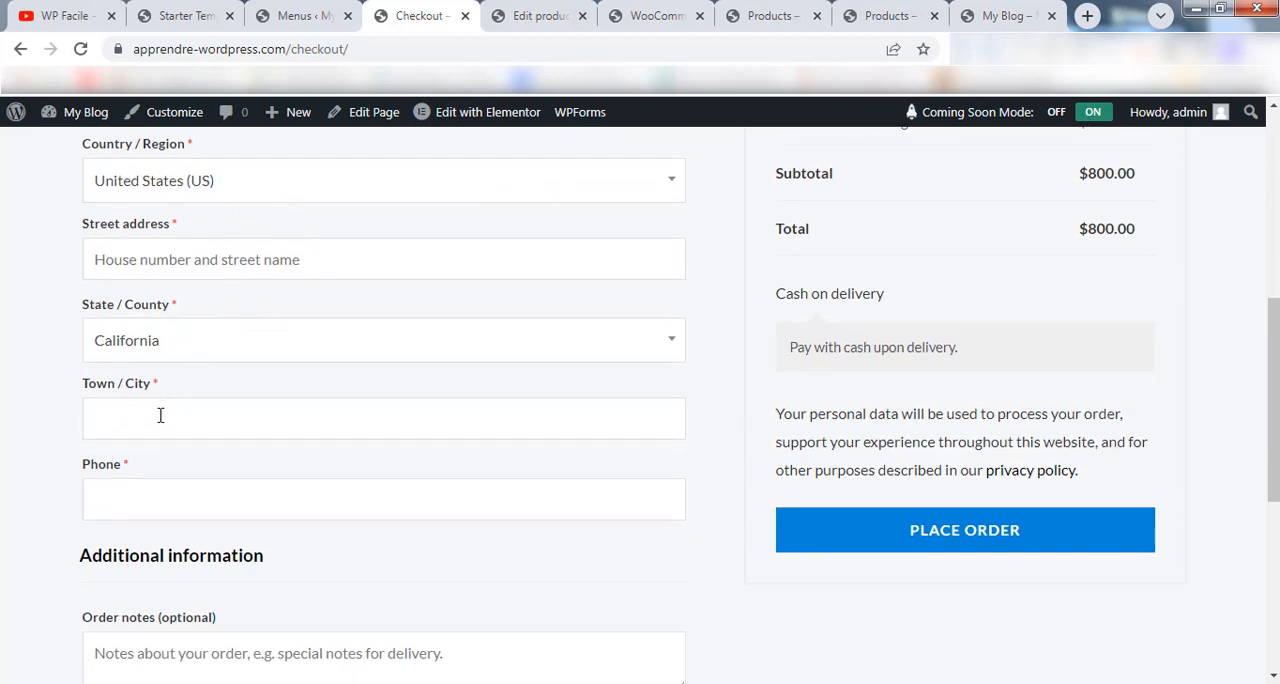
scroll(171, 402, "down", 1)
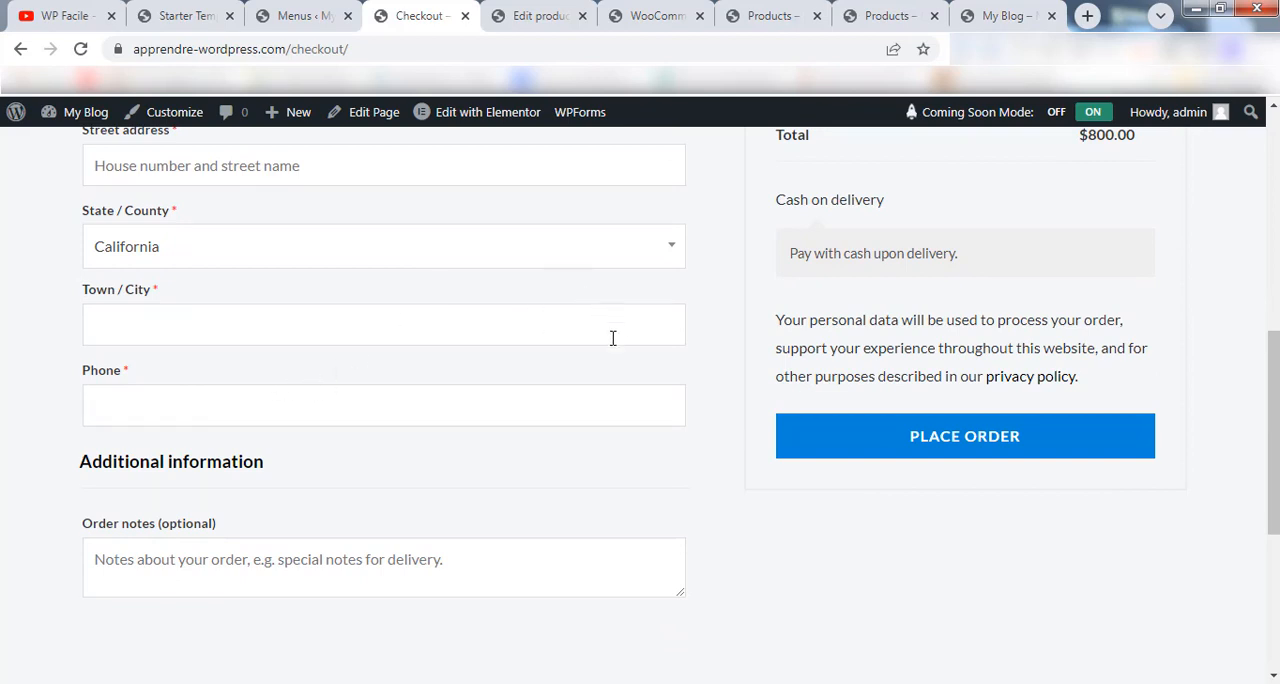
scroll(660, 380, "up", 2)
scroll(720, 383, "up", 1)
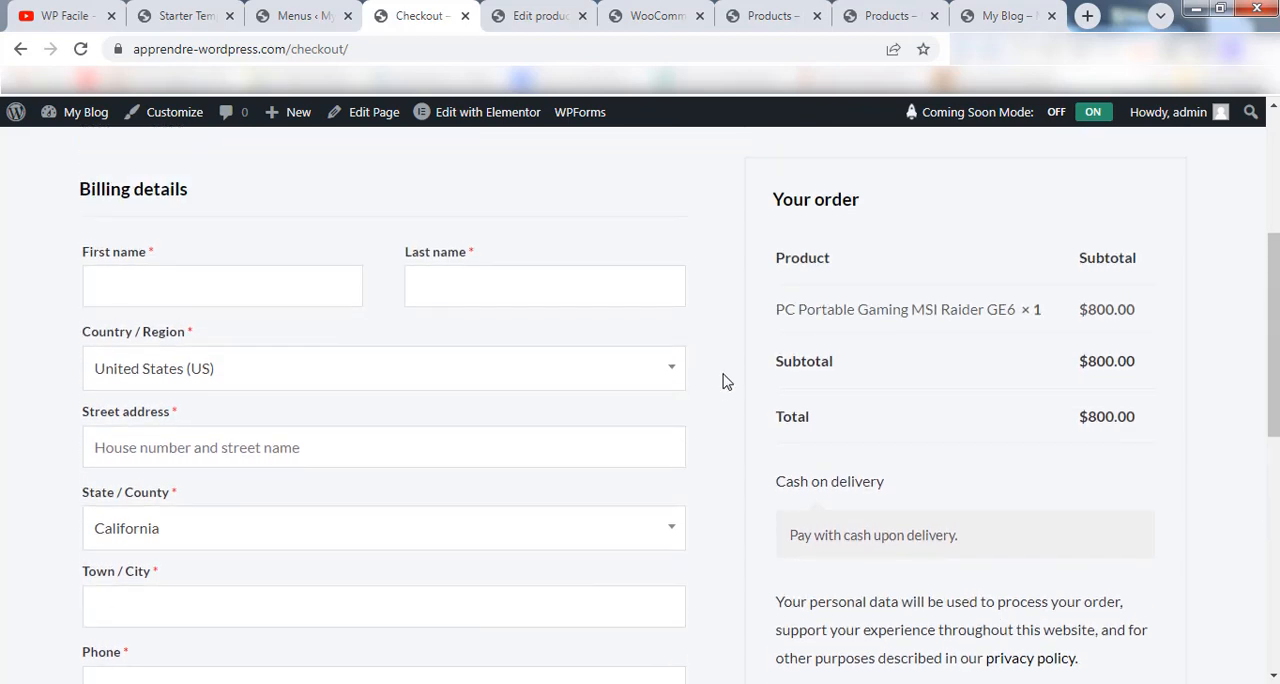
scroll(1273, 330, "down", 1)
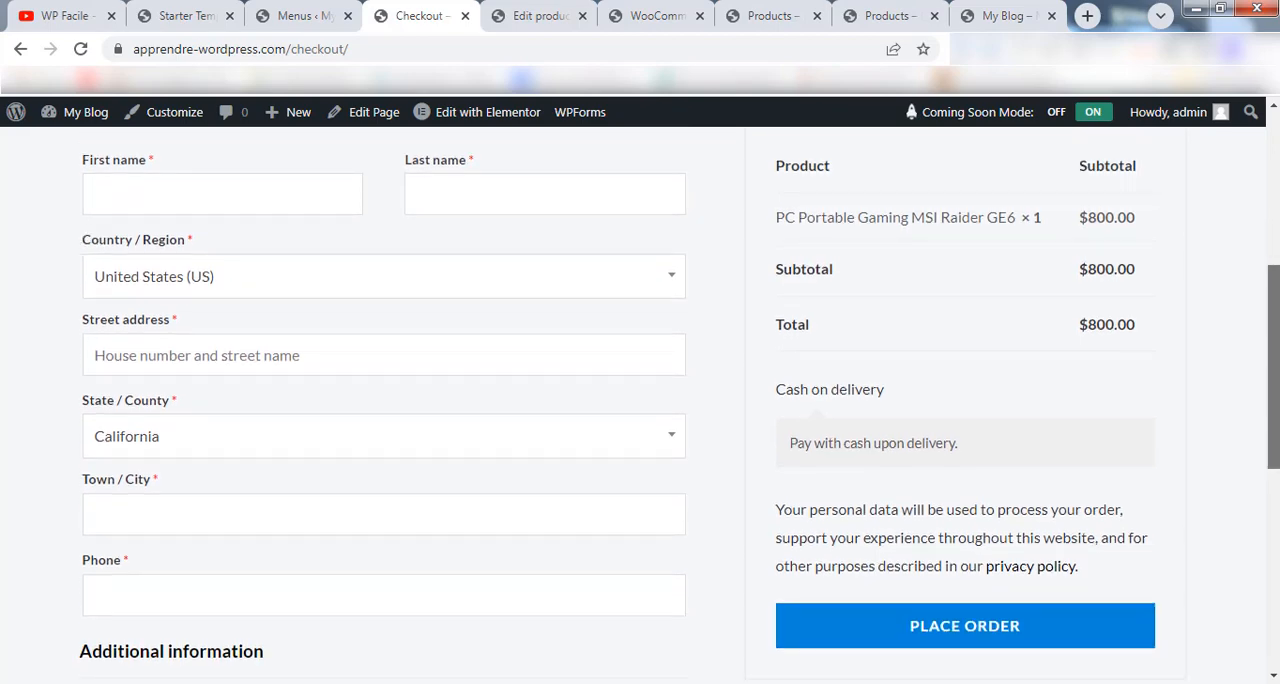
scroll(640, 400, "up", 5)
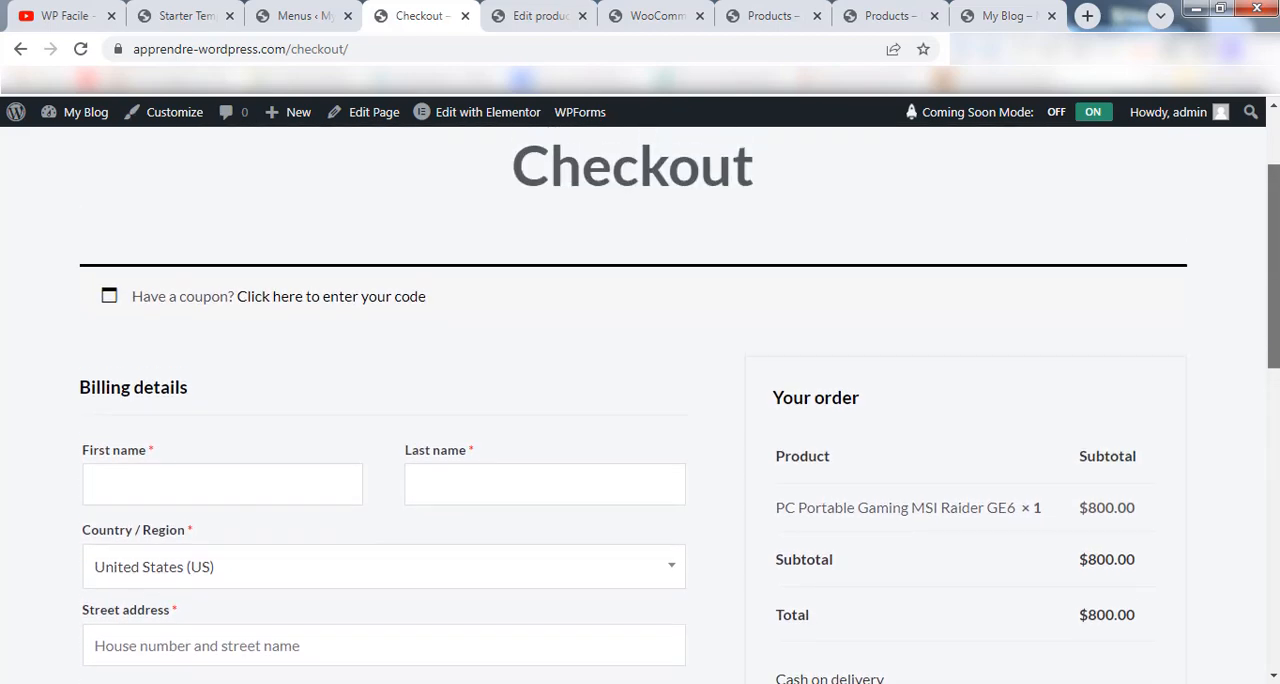
scroll(640, 400, "down", 3)
scroll(1238, 268, "down", 1)
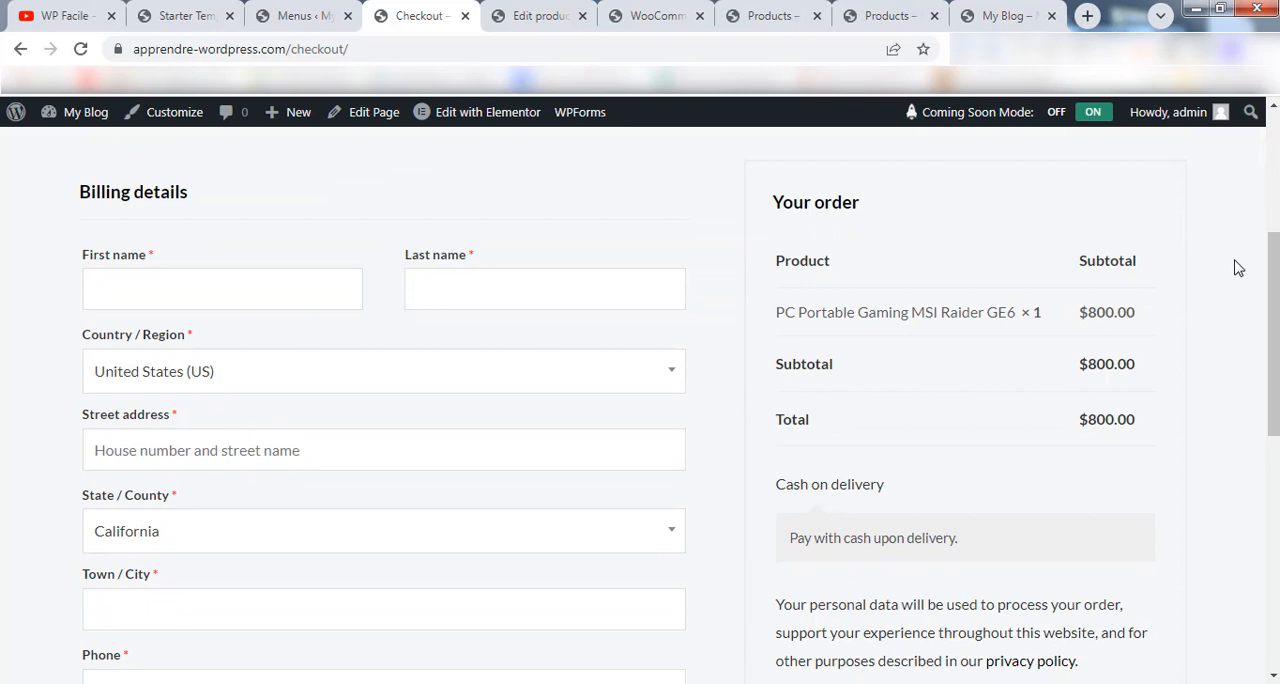
Open WooCommerce's general settings and bring up the choices for Selling location(s).
left_click(657, 14)
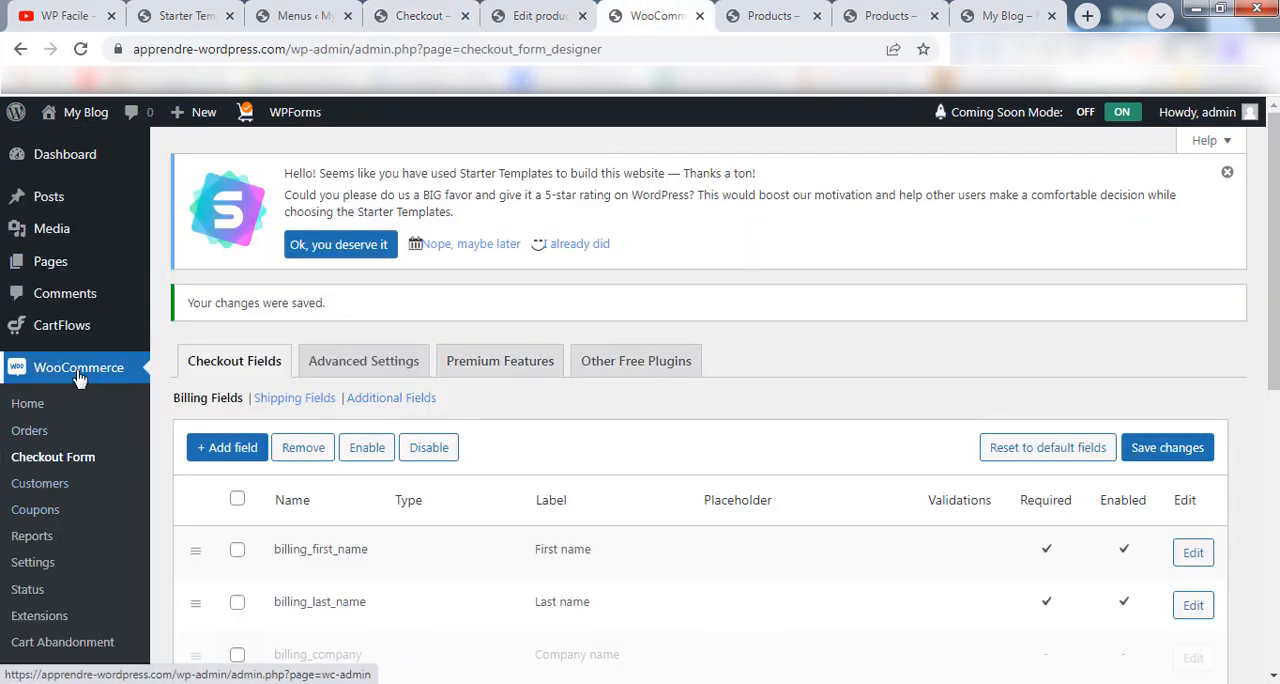
scroll(57, 463, "down", 1)
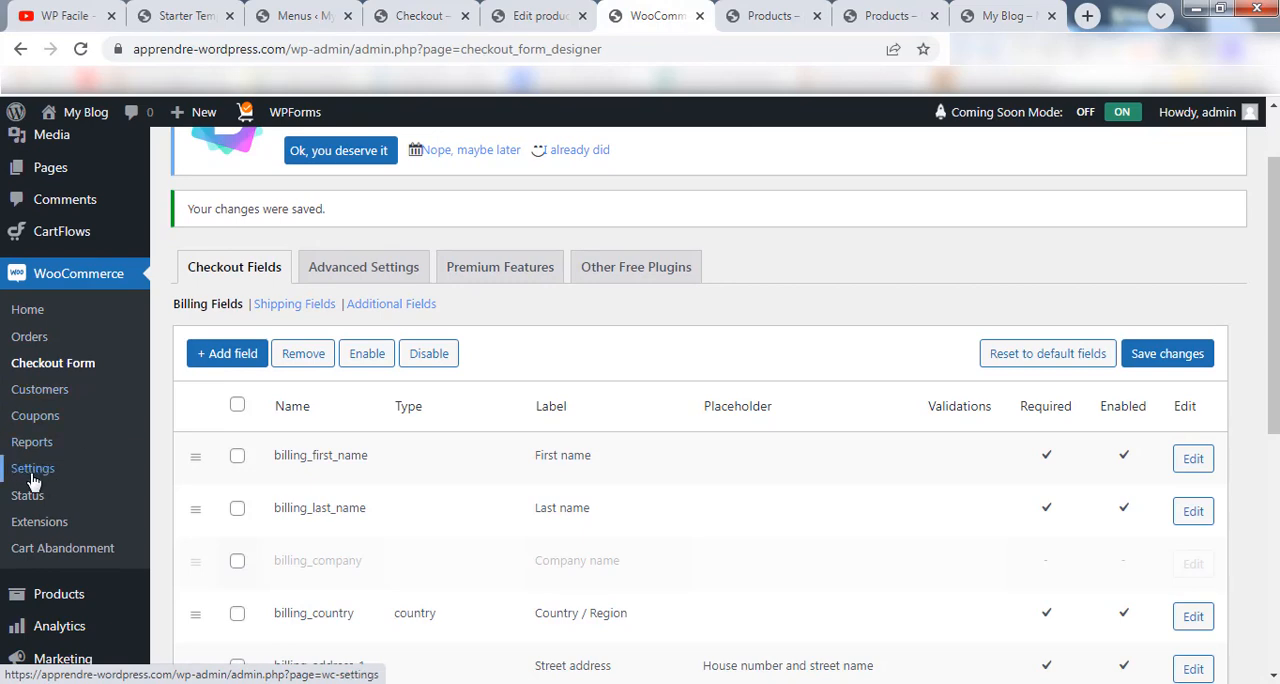
left_click(36, 470)
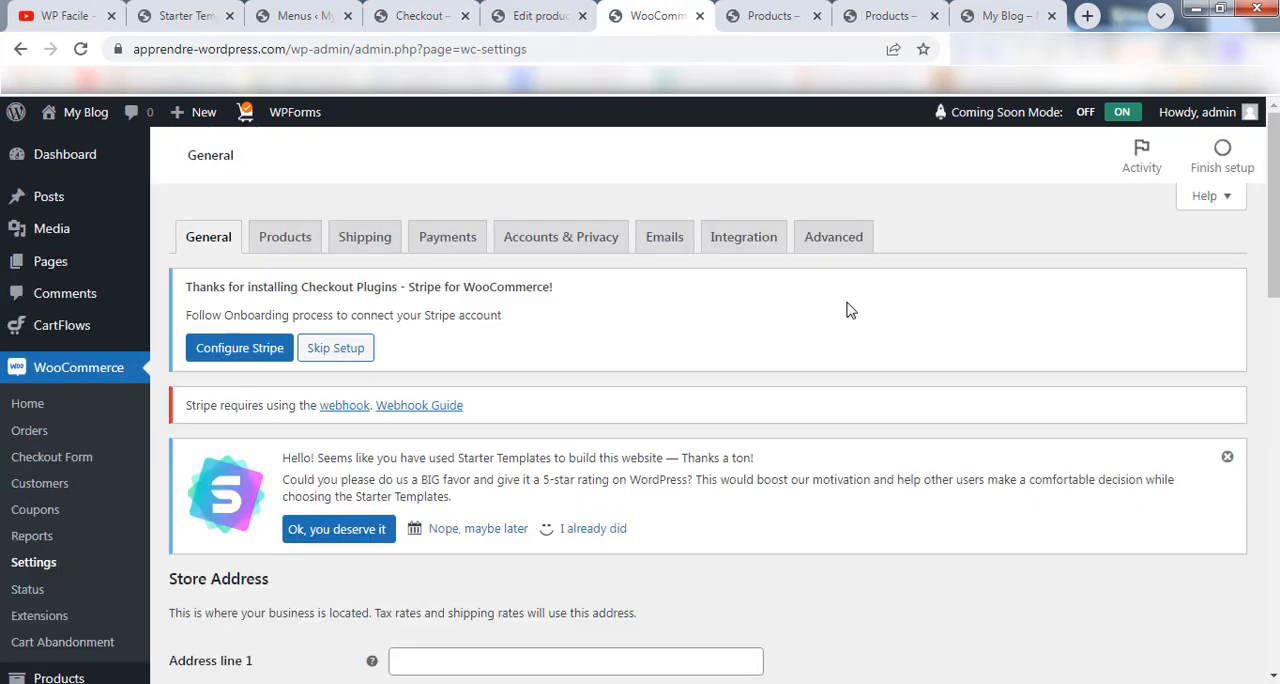
scroll(700, 405, "down", 5)
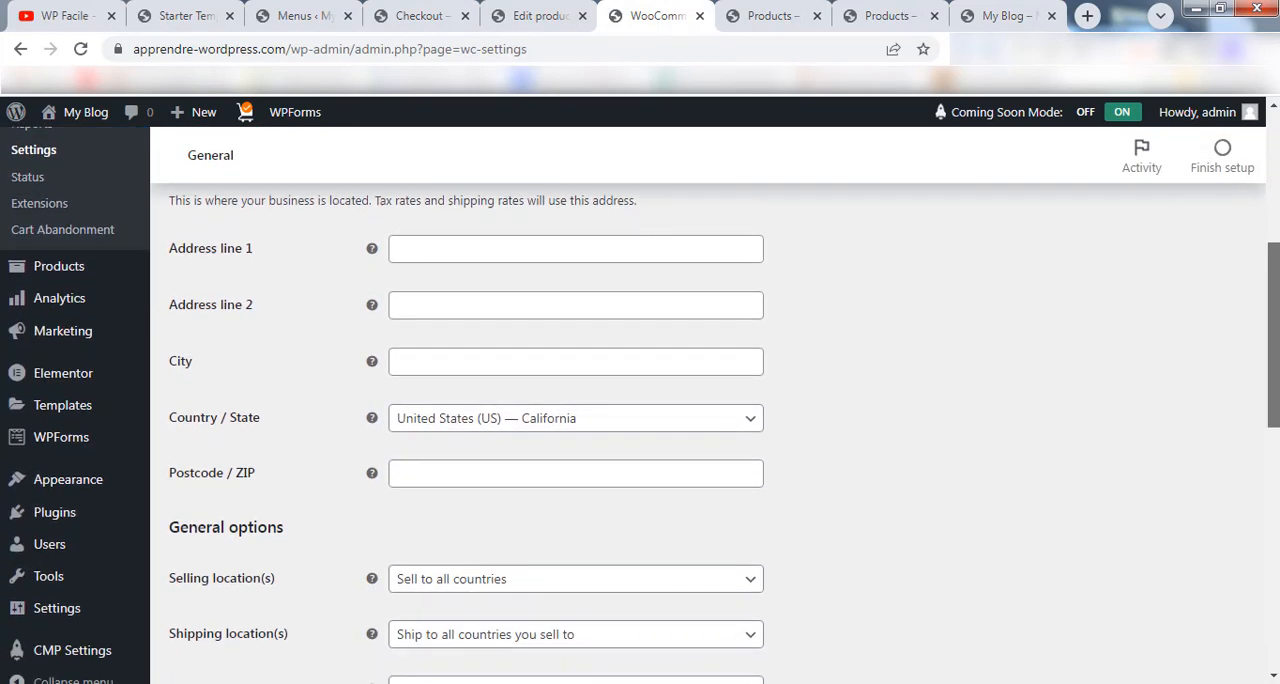
scroll(873, 287, "down", 2)
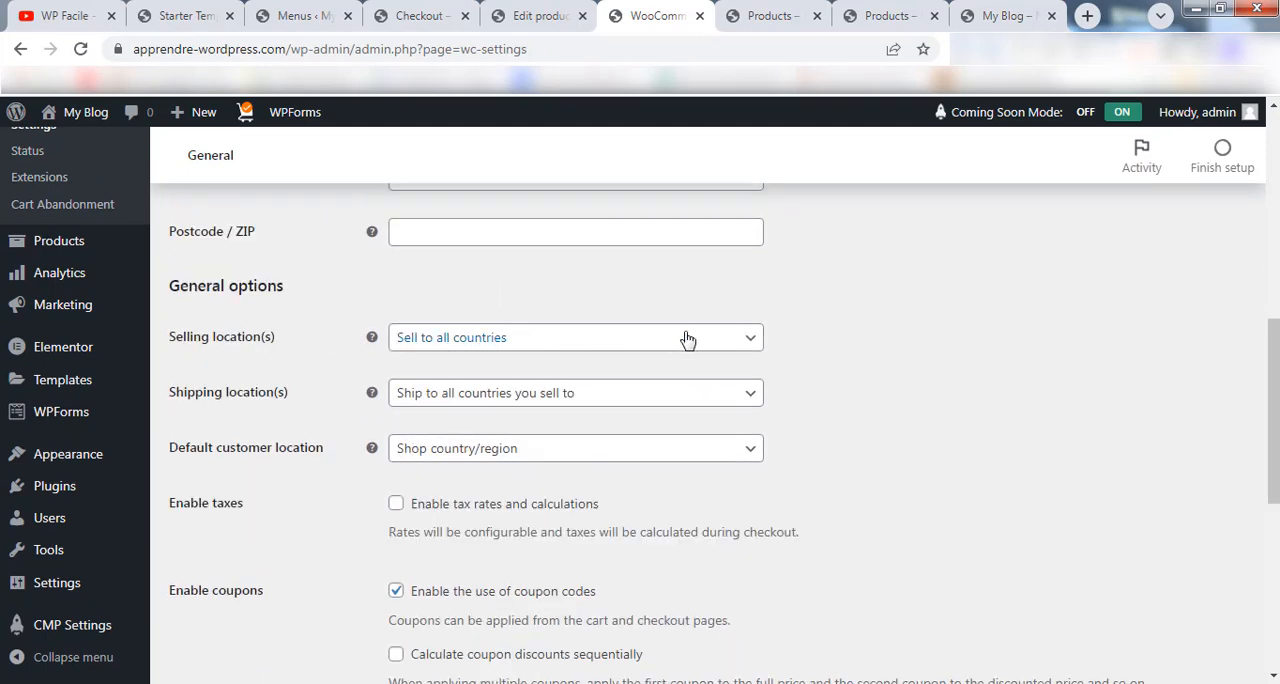
left_click(611, 342)
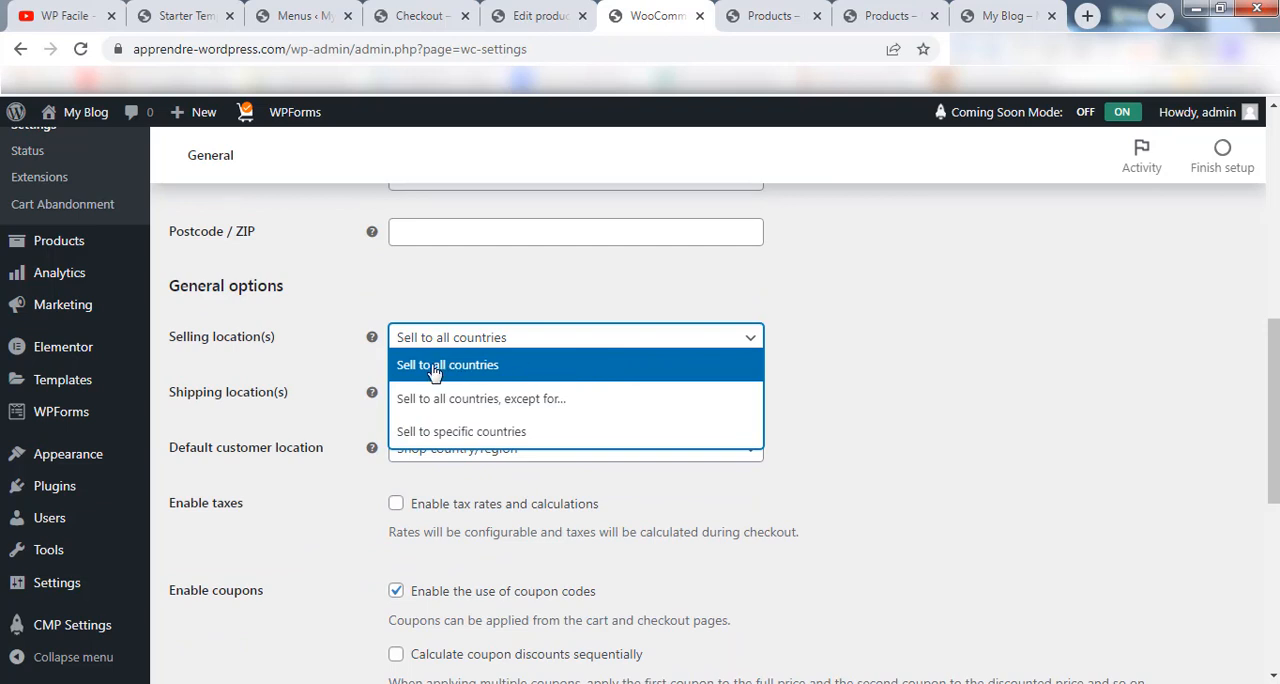
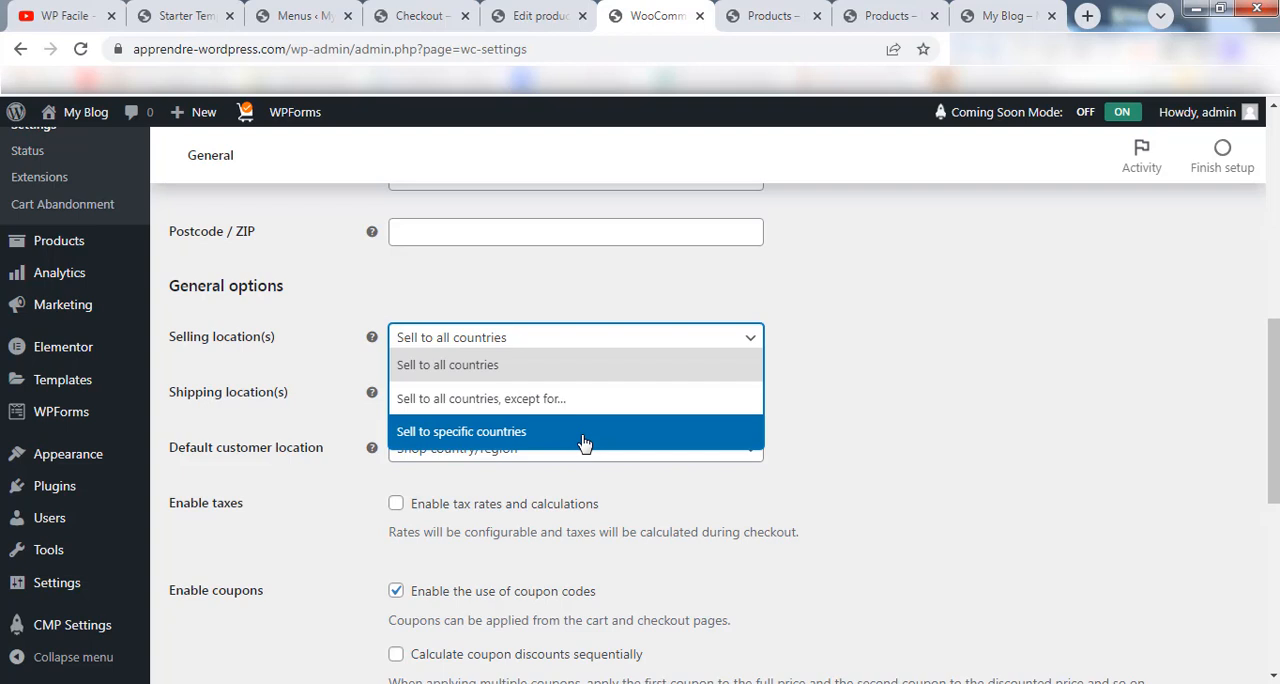
Set Selling location(s) to Sell to specific countries, choose France as the only country, and save the changes.
left_click(532, 432)
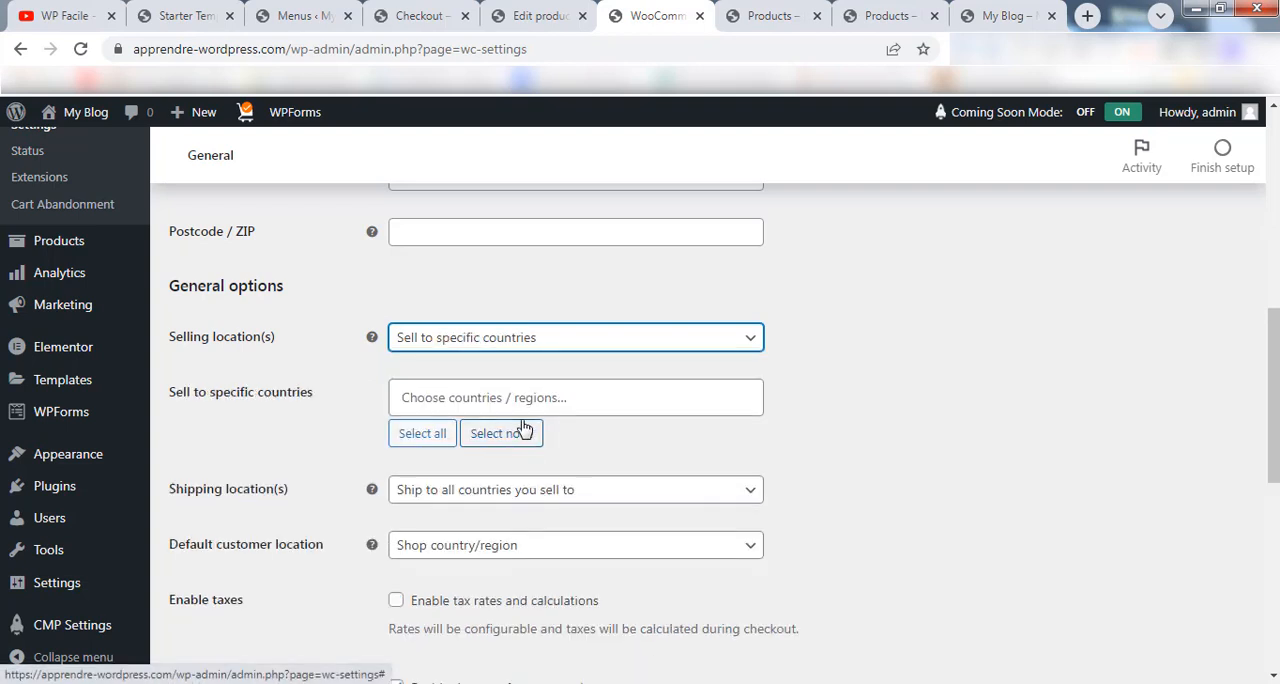
left_click(432, 393)
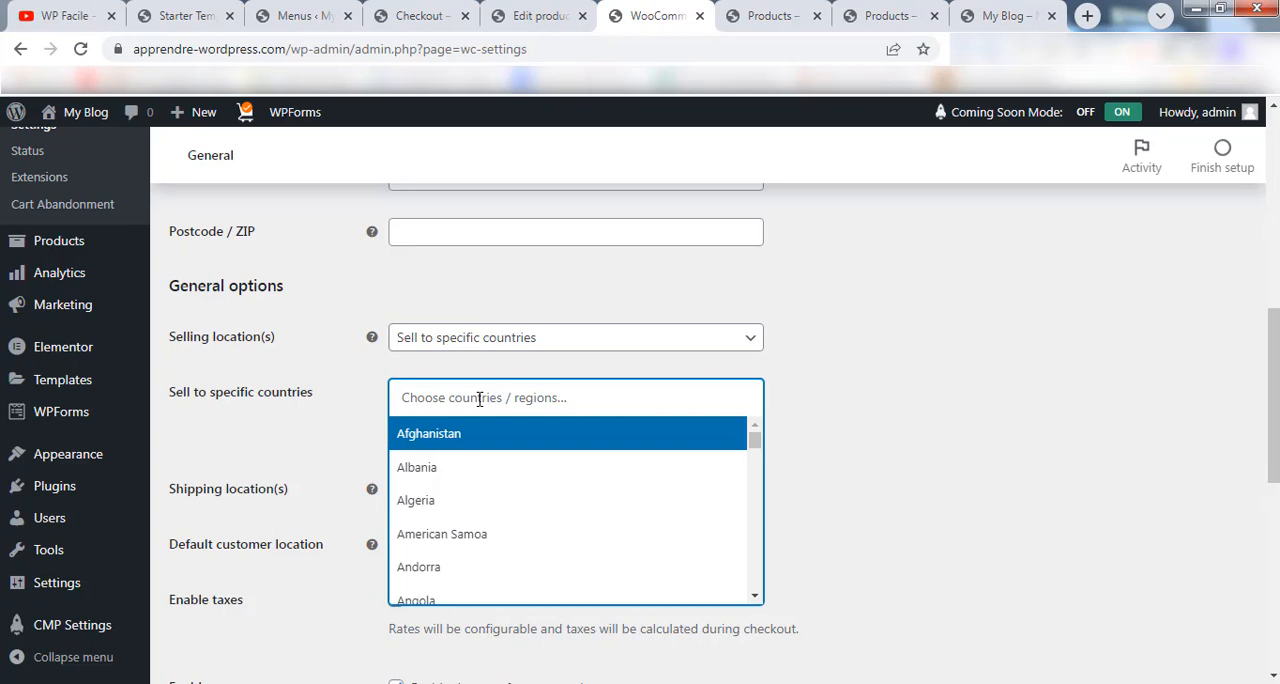
type("fran")
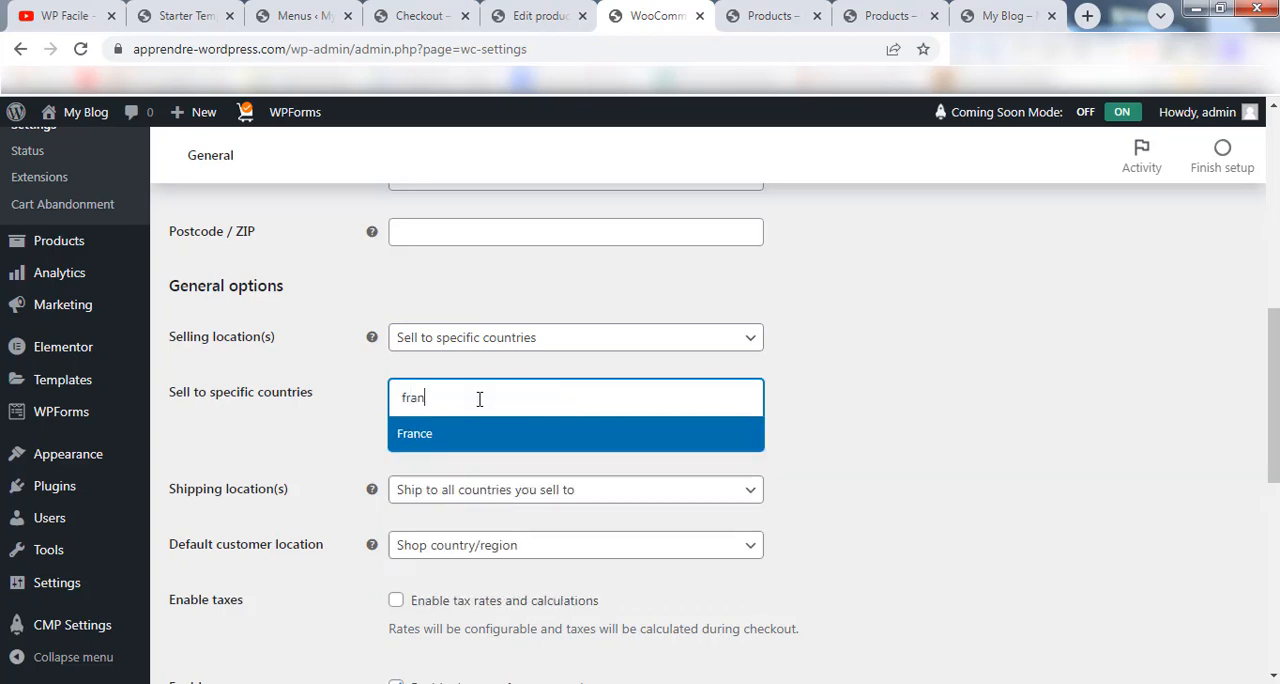
left_click(480, 430)
scroll(1272, 400, "down", 1)
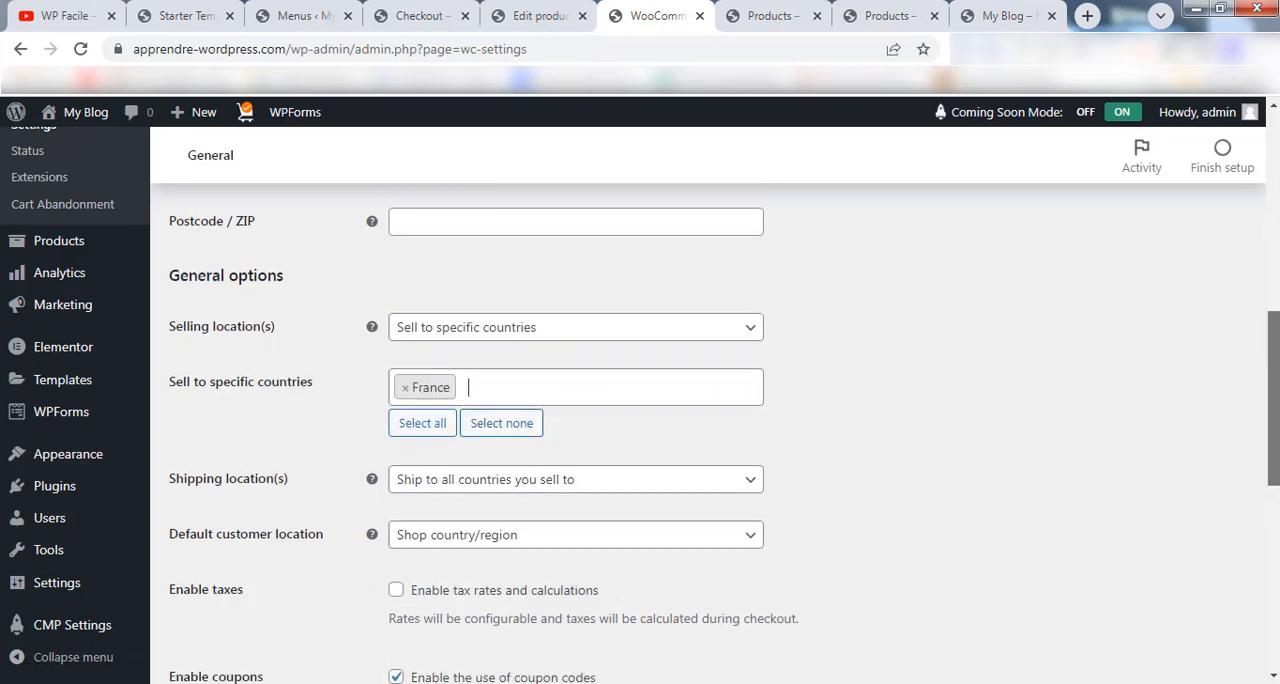
scroll(1250, 450, "down", 5)
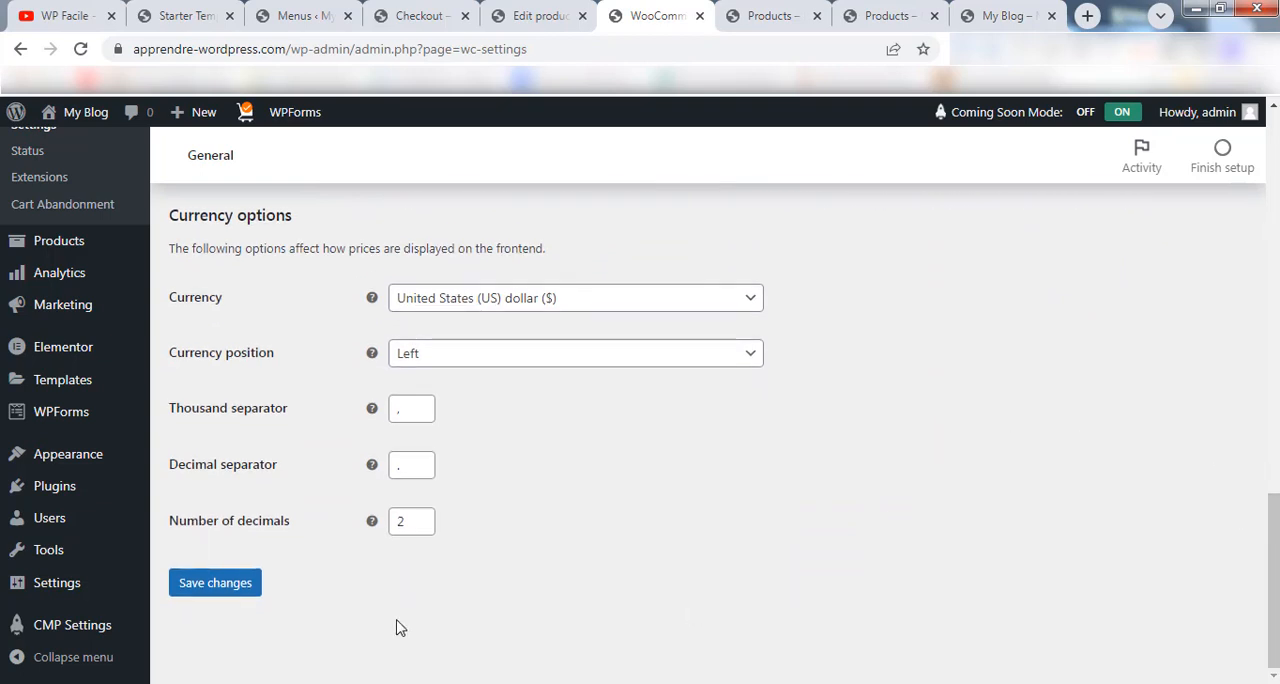
left_click(223, 583)
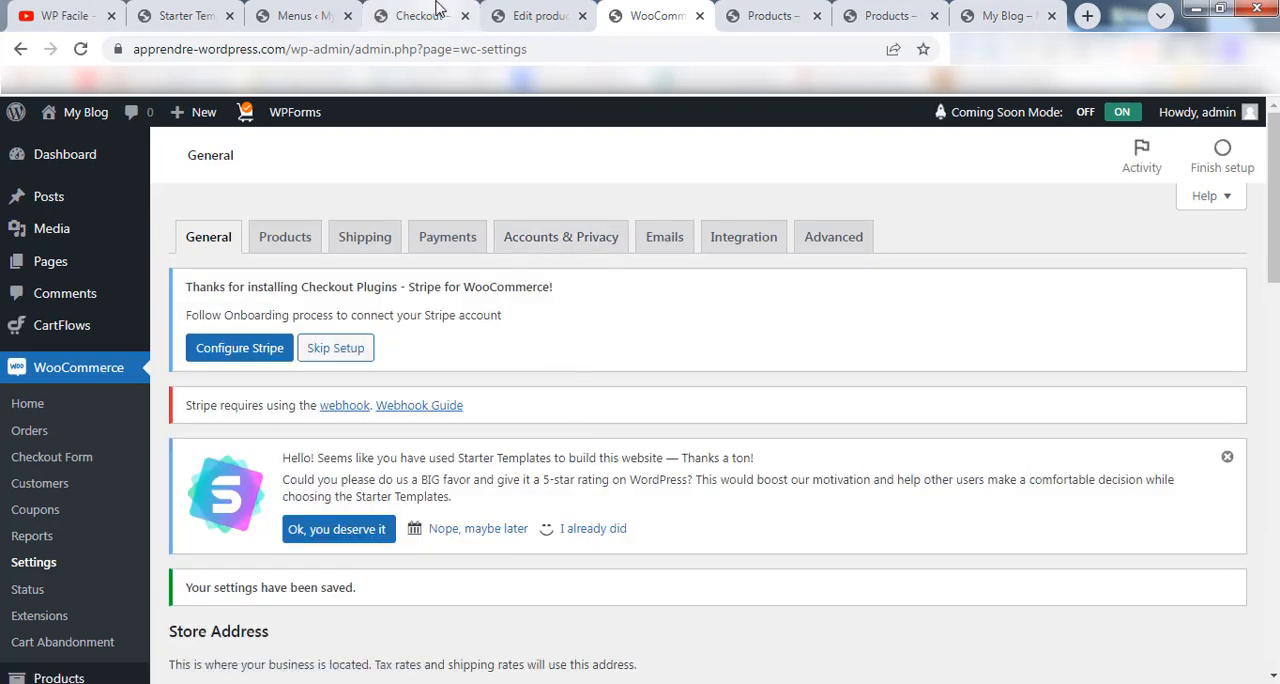
Reload the store's checkout page and examine the Country / Region field in the billing details.
left_click(436, 8)
left_click(80, 48)
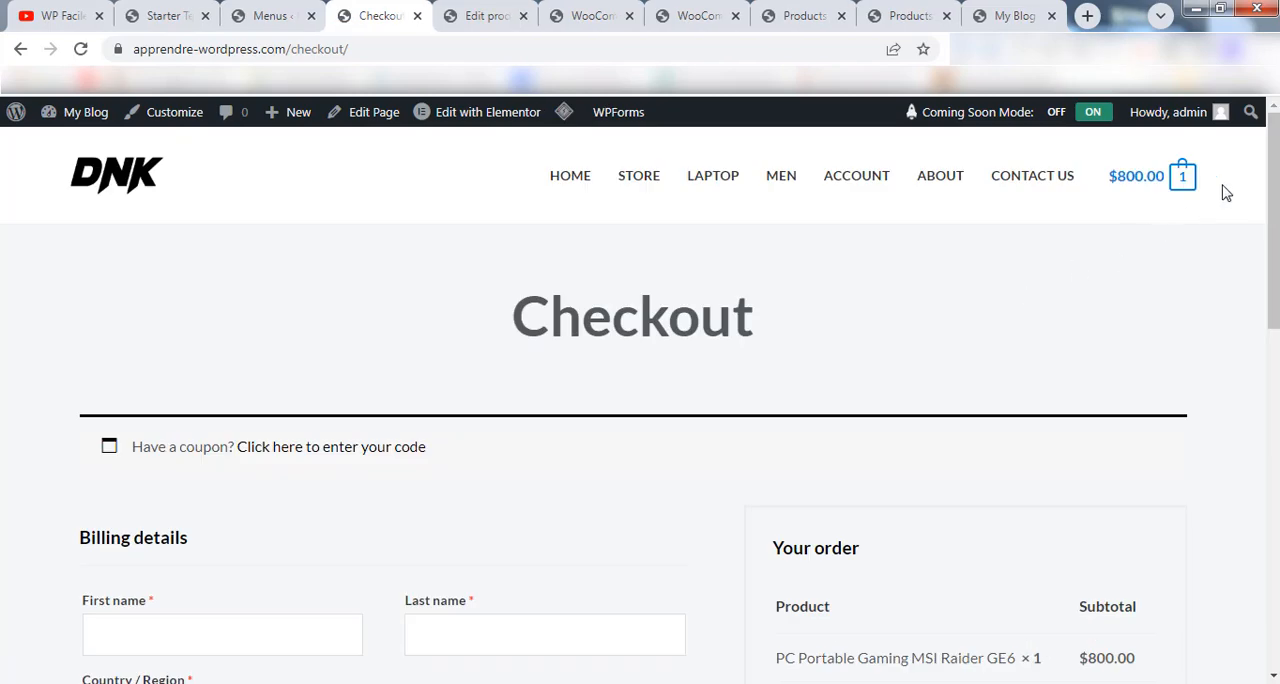
left_click_drag(1272, 170, 1275, 323)
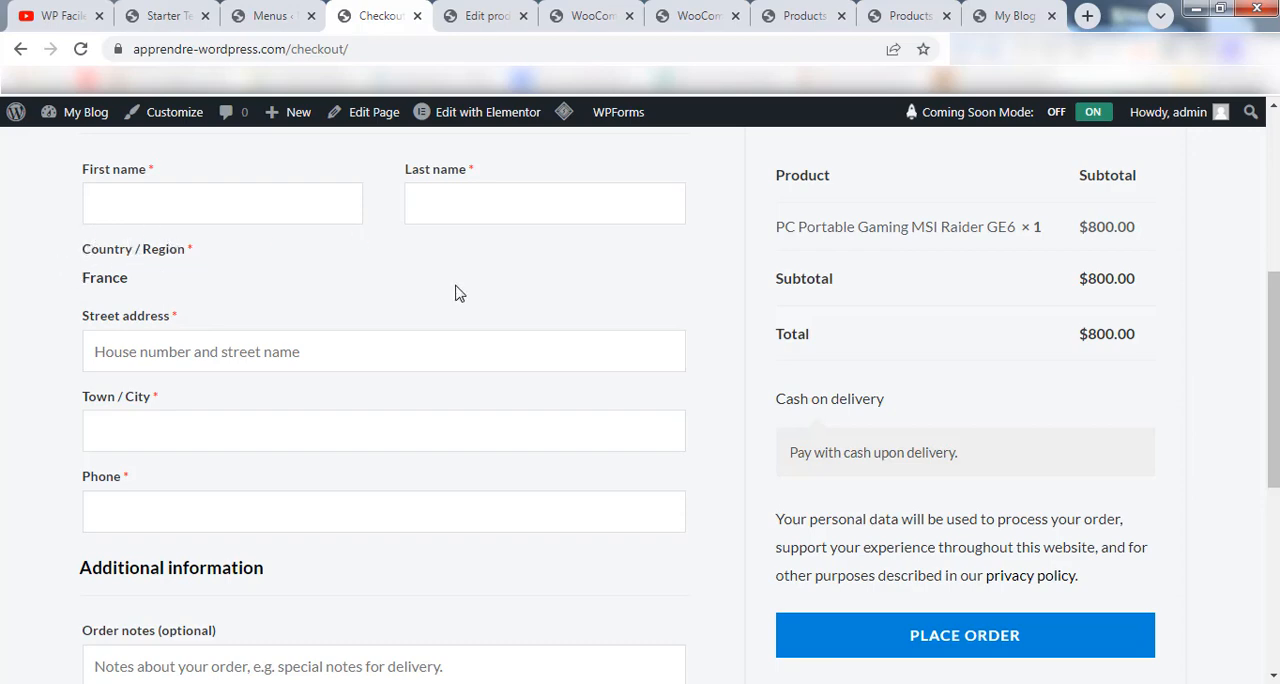
left_click_drag(1274, 322, 1274, 263)
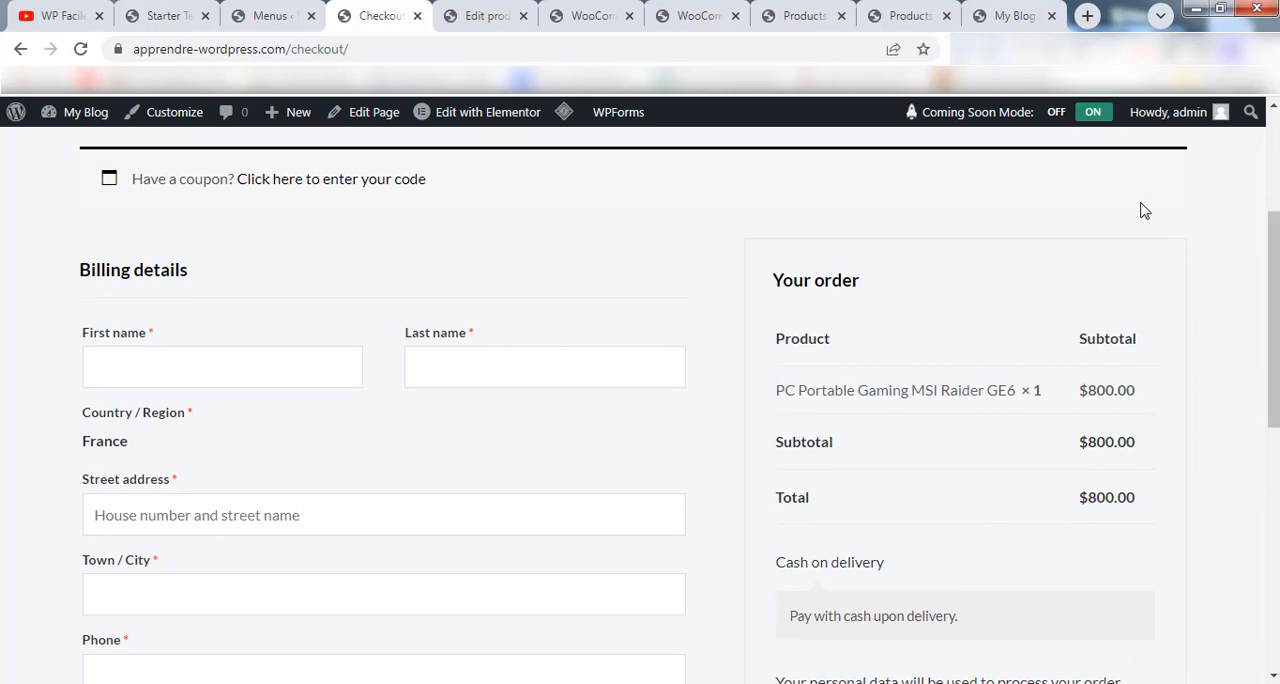
scroll(1140, 248, "down", 1)
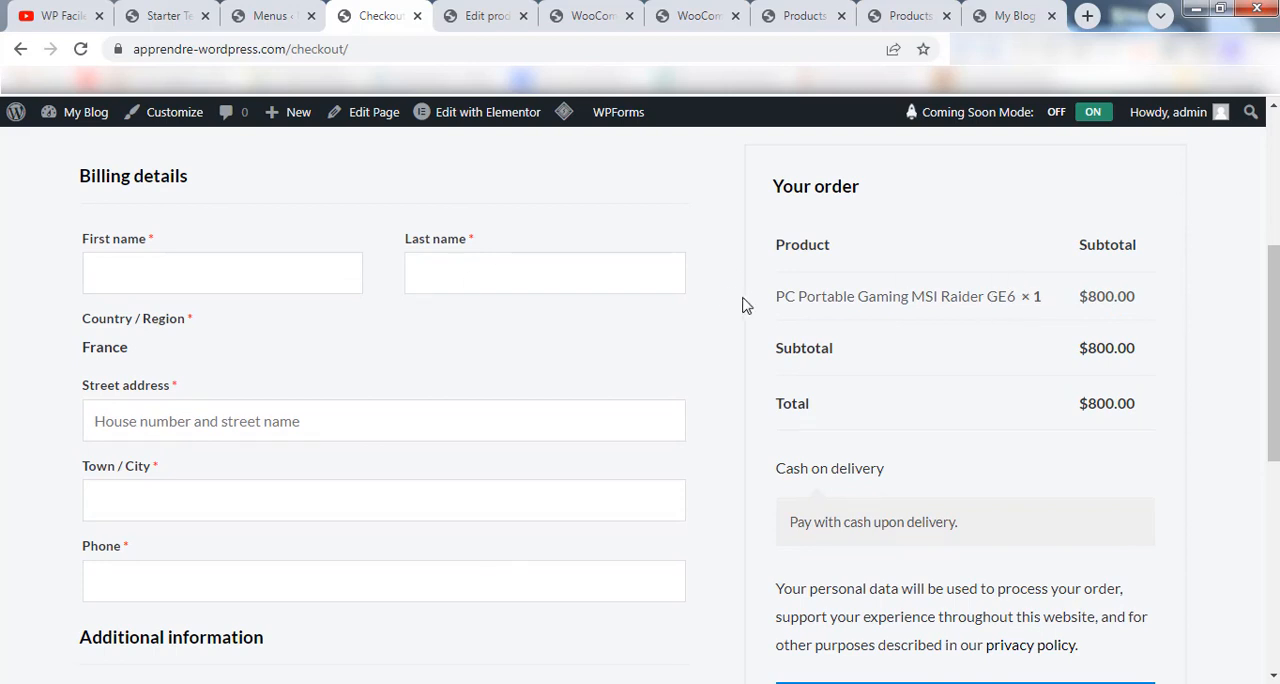
Open the Store page in a new tab and examine the currency of the product prices.
scroll(742, 305, "up", 4)
right_click(626, 189)
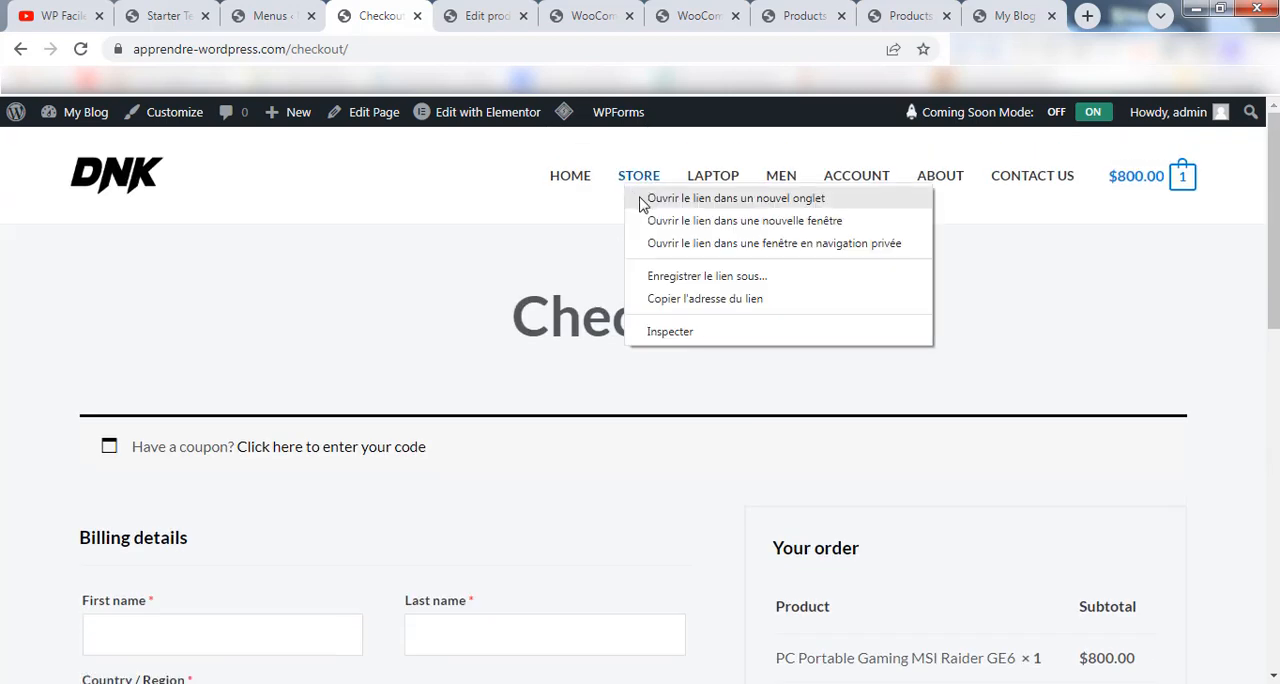
left_click(643, 203)
left_click(436, 14)
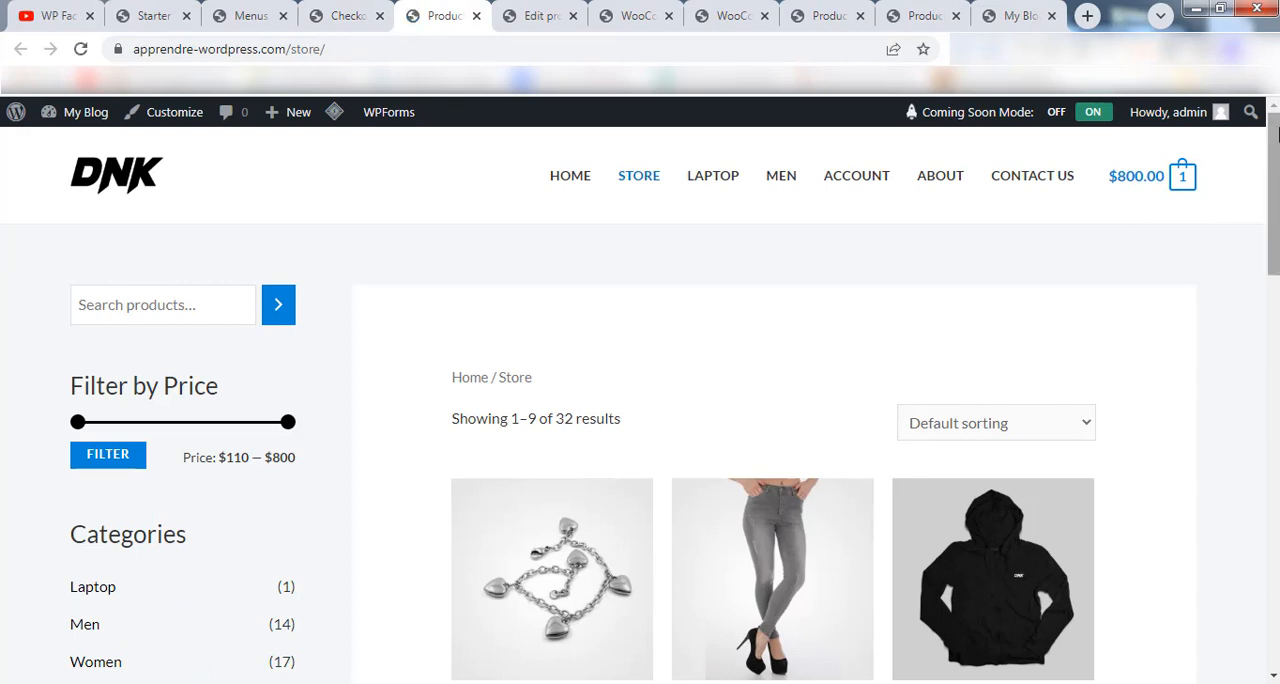
scroll(800, 468, "down", 3)
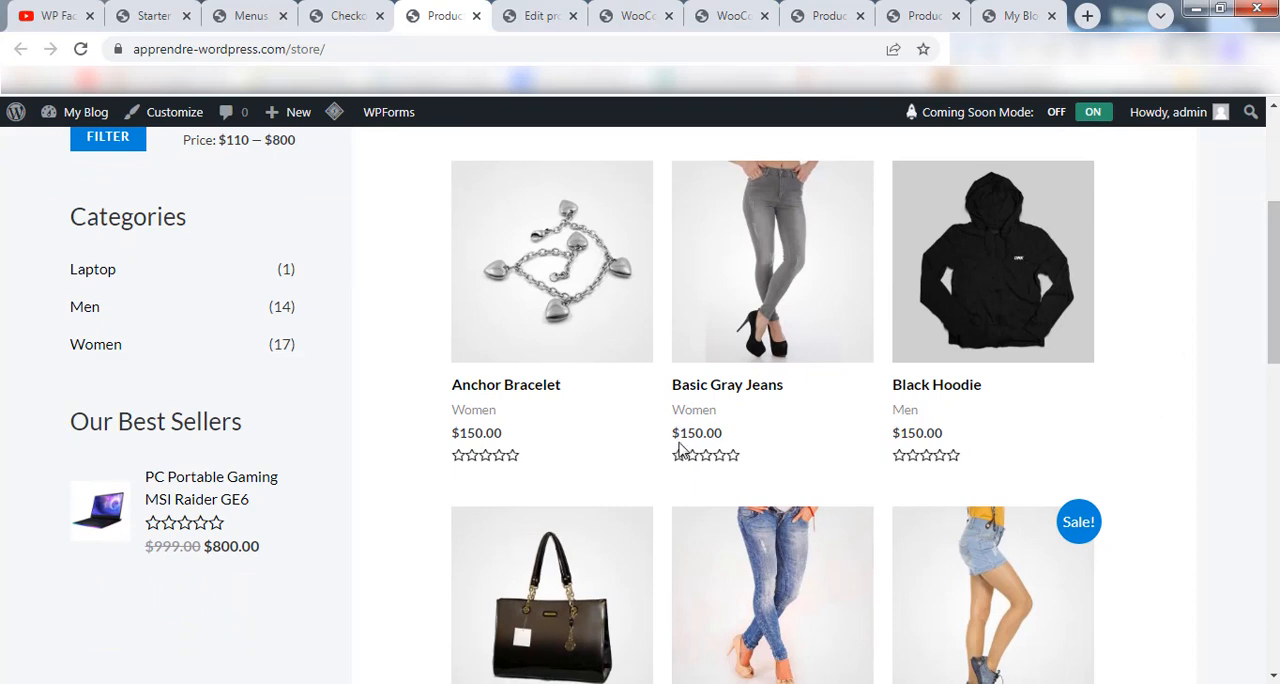
In WooCommerce's general settings, set the store currency to Euro (€) and save the changes.
left_click(638, 12)
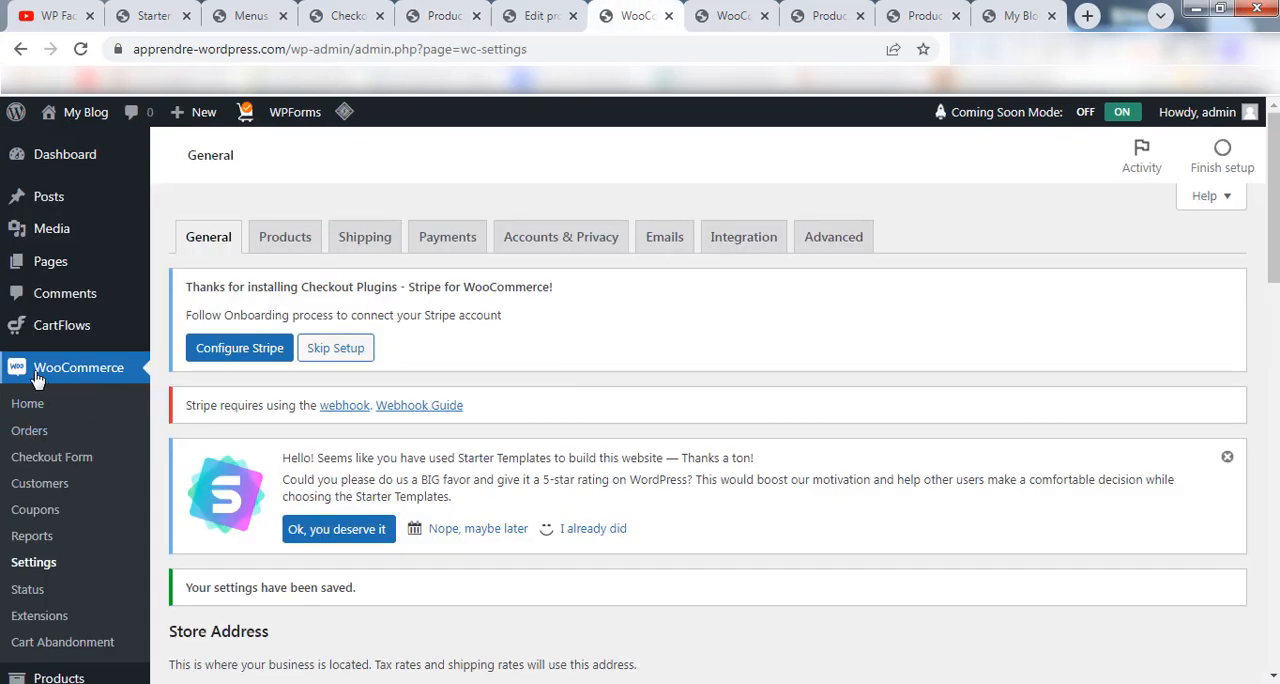
left_click(47, 572)
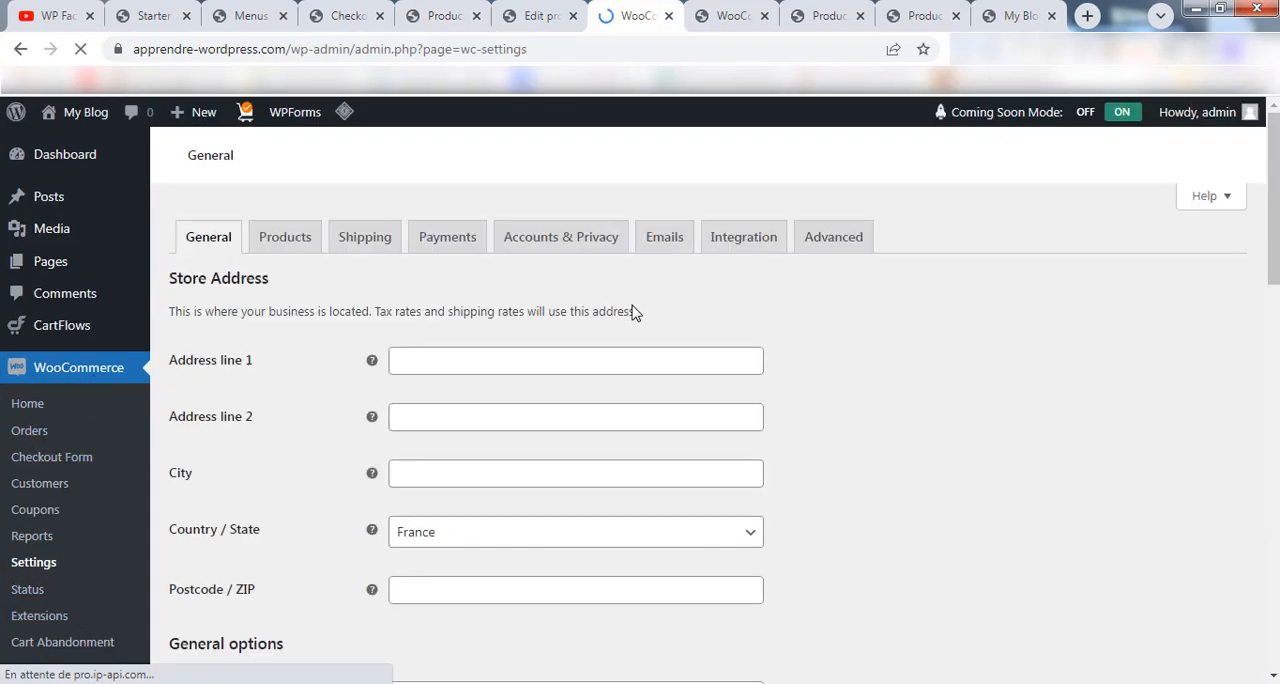
scroll(700, 400, "down", 20)
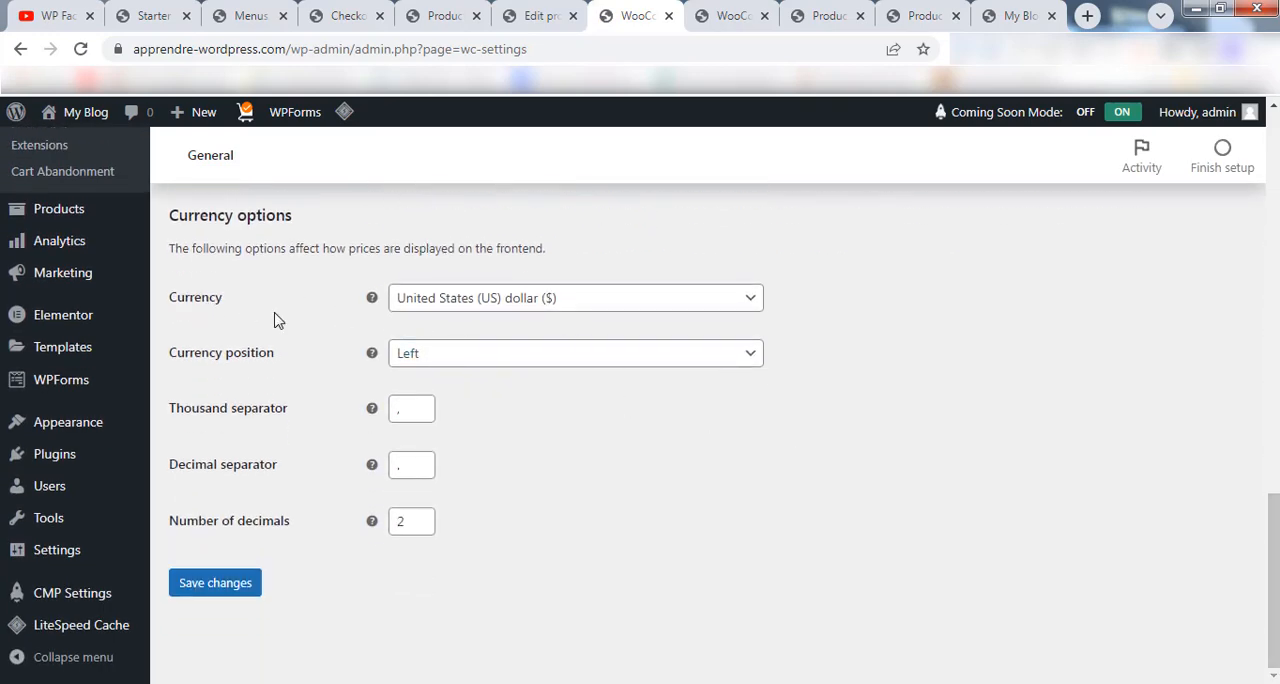
left_click(517, 303)
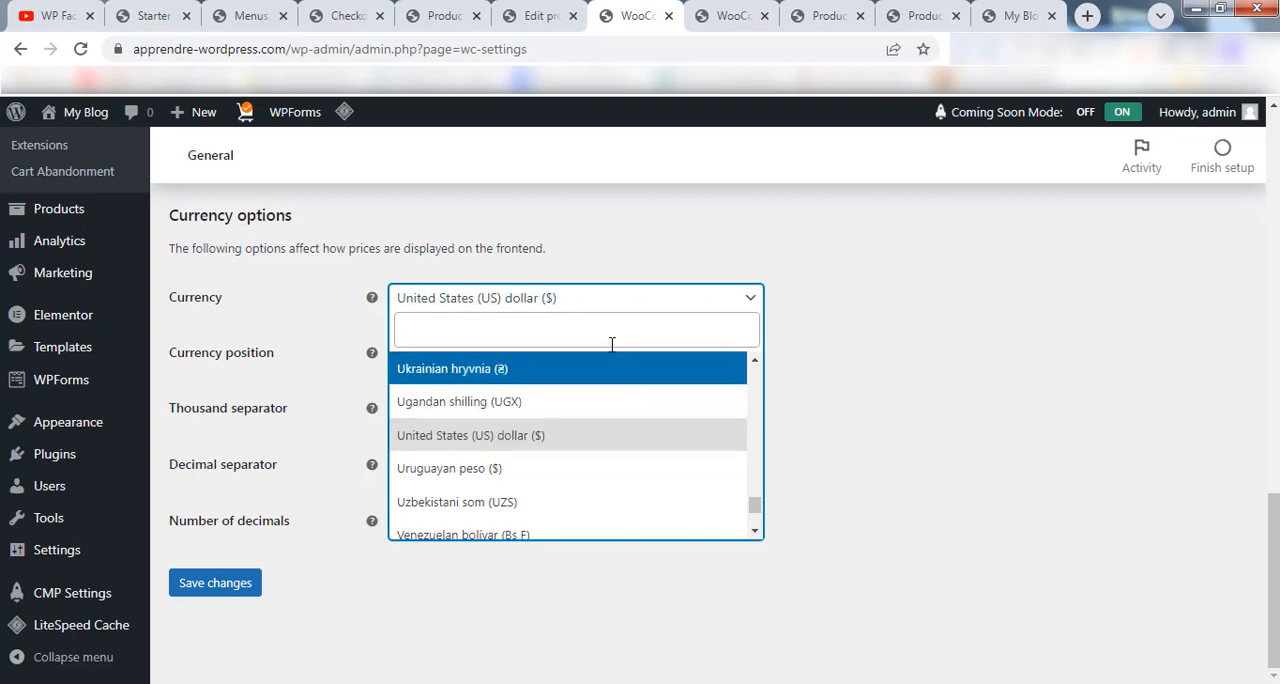
type("euro")
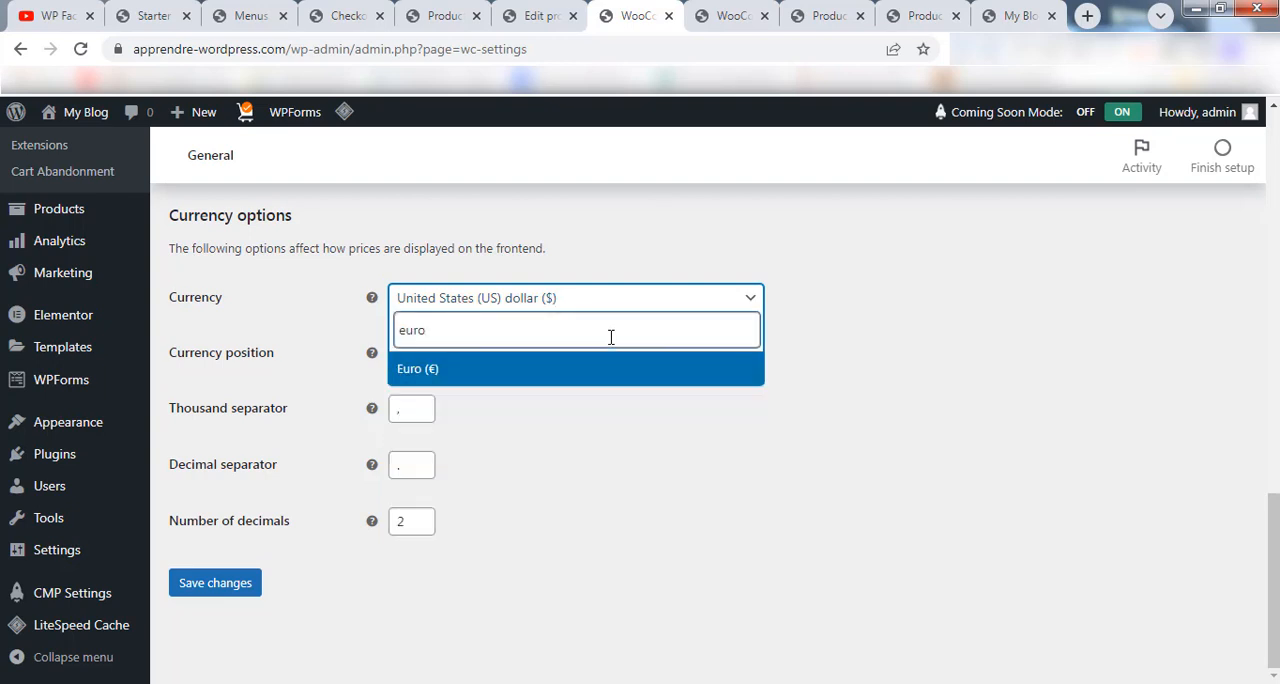
left_click(543, 368)
left_click(243, 586)
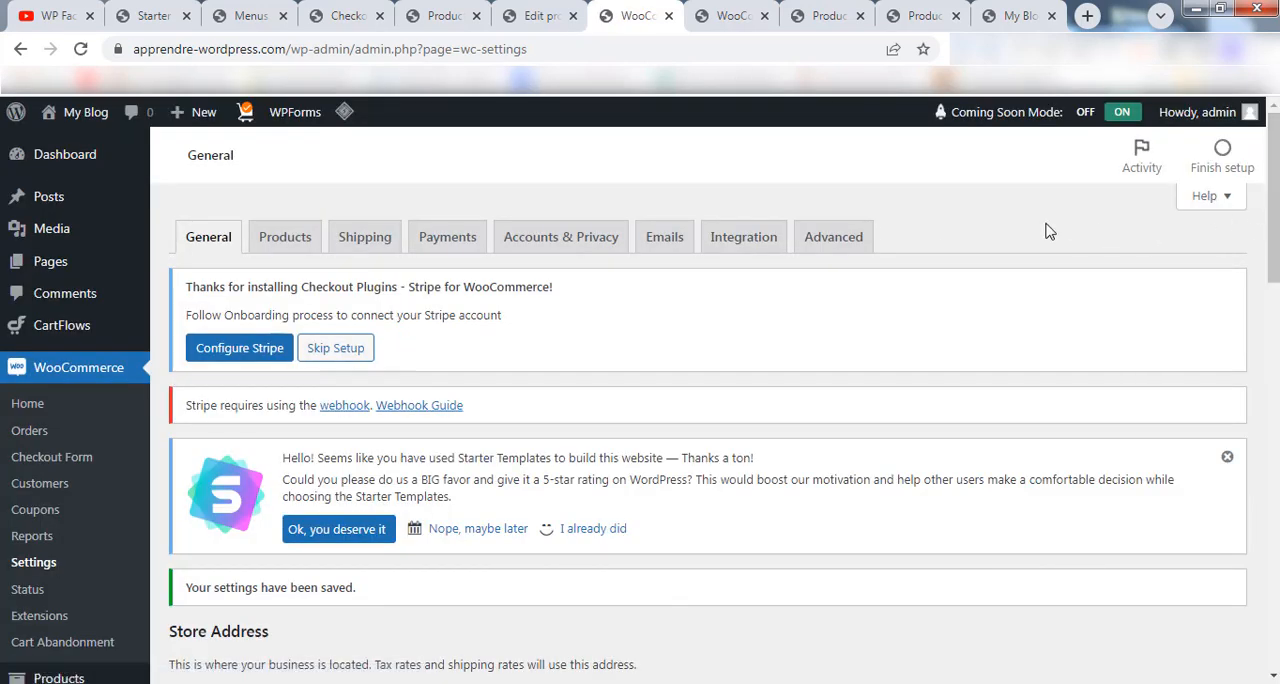
Reload the Store page and check the currency of the price filter and product prices.
scroll(1027, 293, "down", 2)
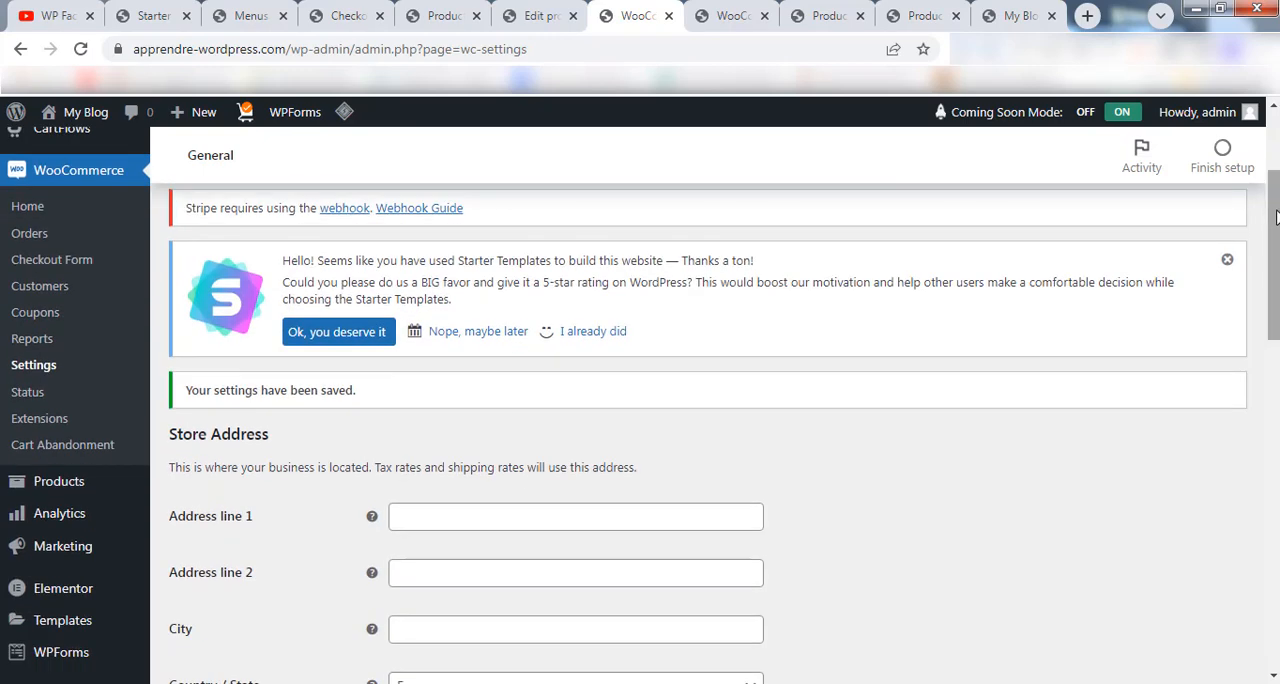
left_click(456, 10)
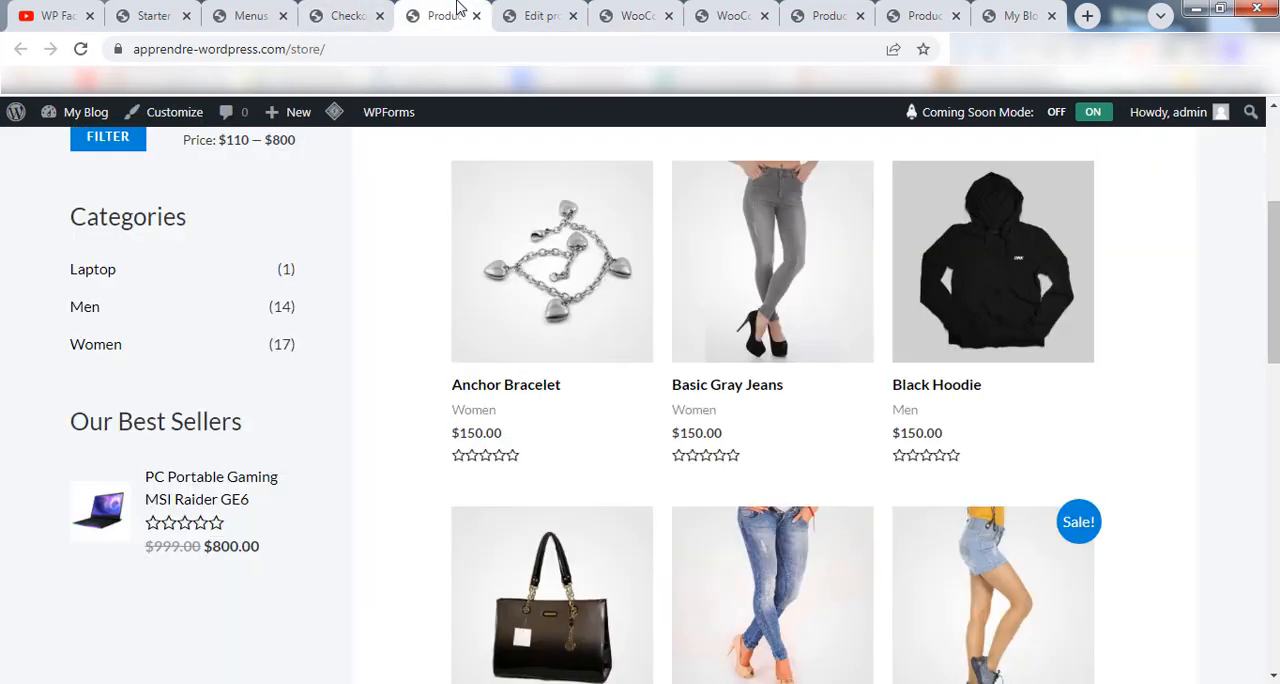
left_click(80, 49)
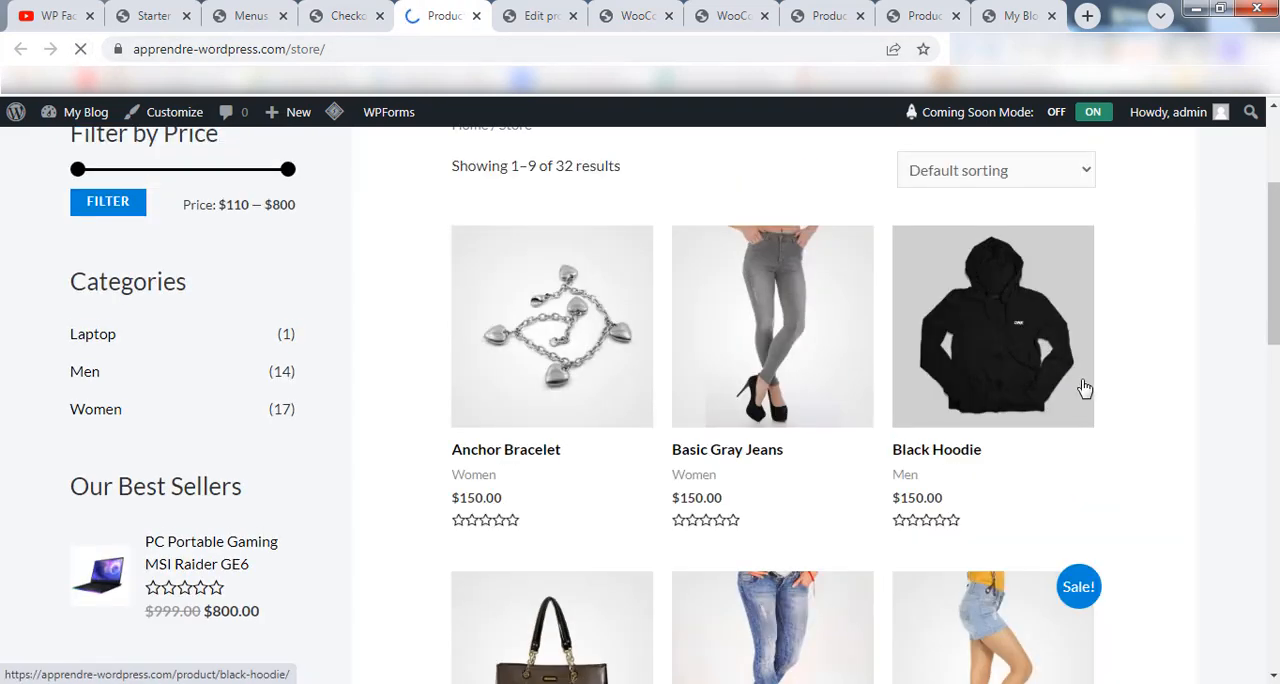
left_click_drag(1275, 278, 1275, 205)
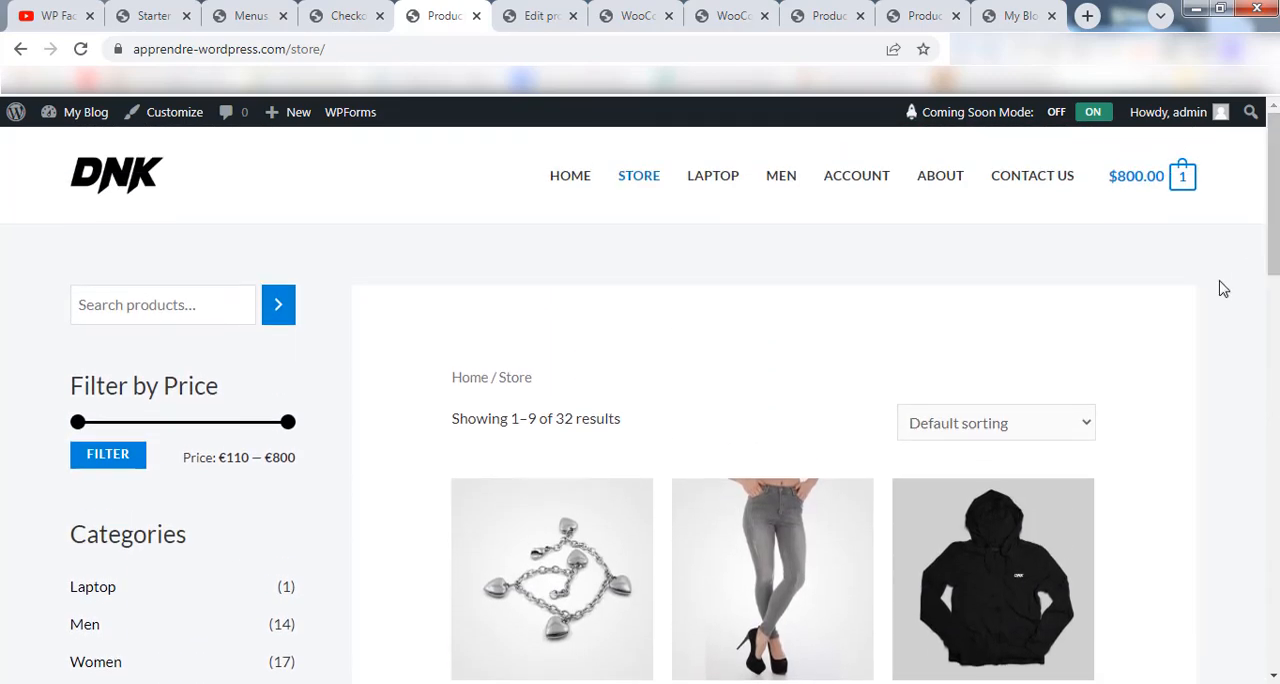
scroll(717, 400, "down", 3)
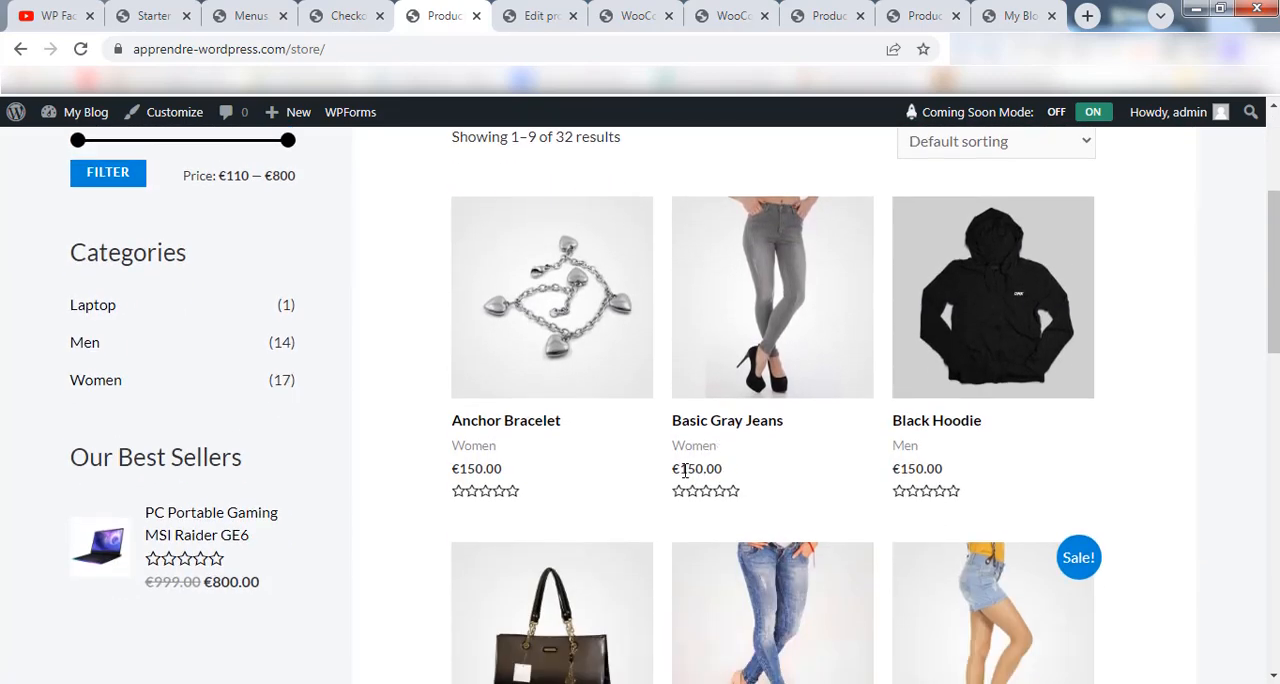
Reload the checkout page and check the currency of the amounts in the order summary.
left_click(330, 15)
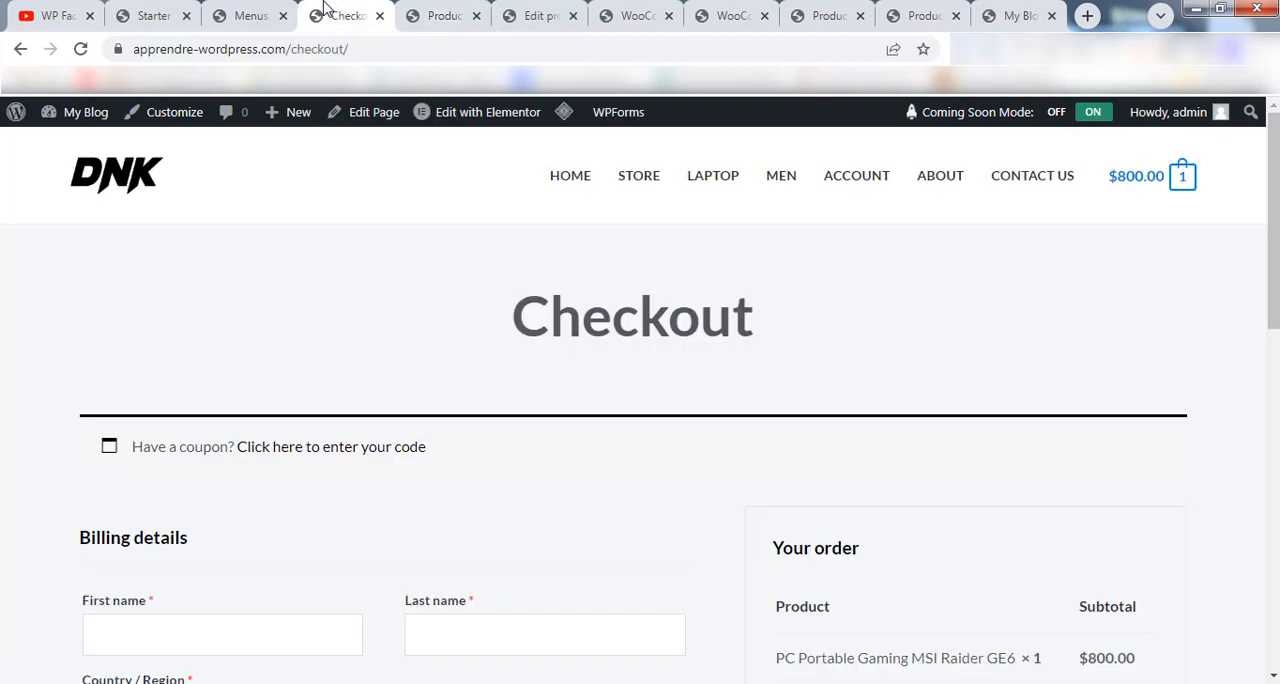
left_click(82, 49)
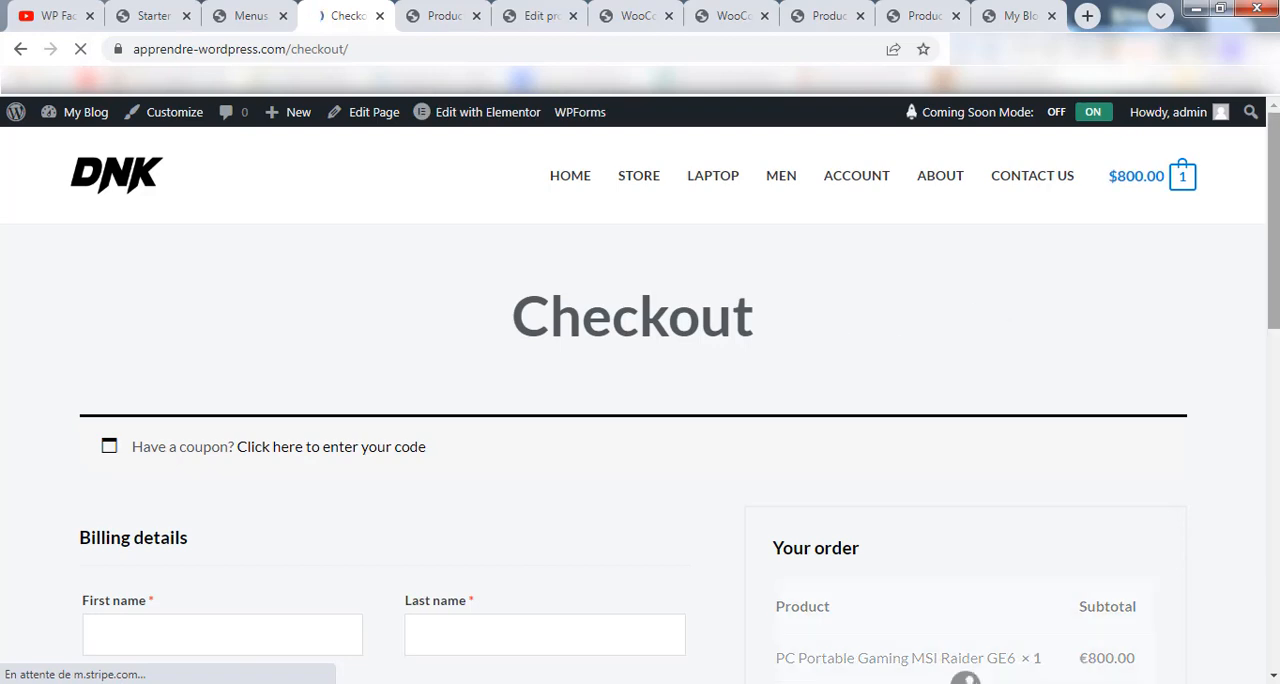
left_click_drag(1277, 164, 1275, 316)
Fill in the first name, last name, street address, town and phone billing fields with test data, and place the cash on delivery order.
left_click(286, 215)
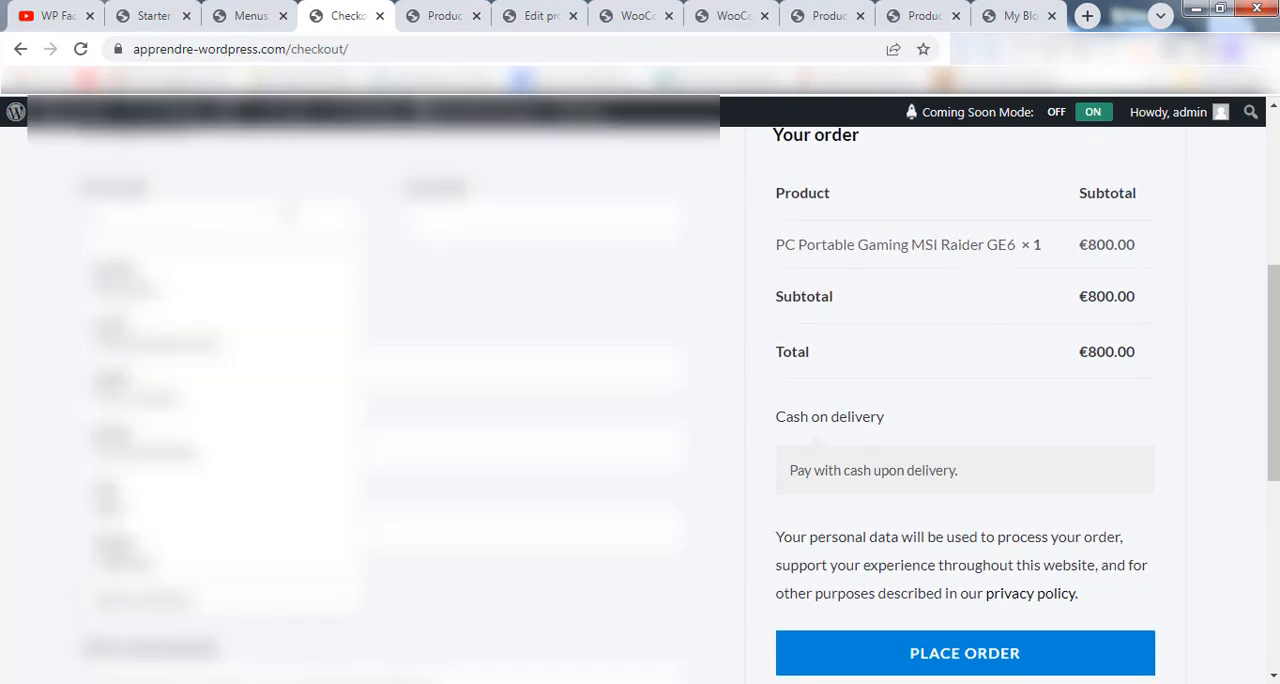
type("qsdqs")
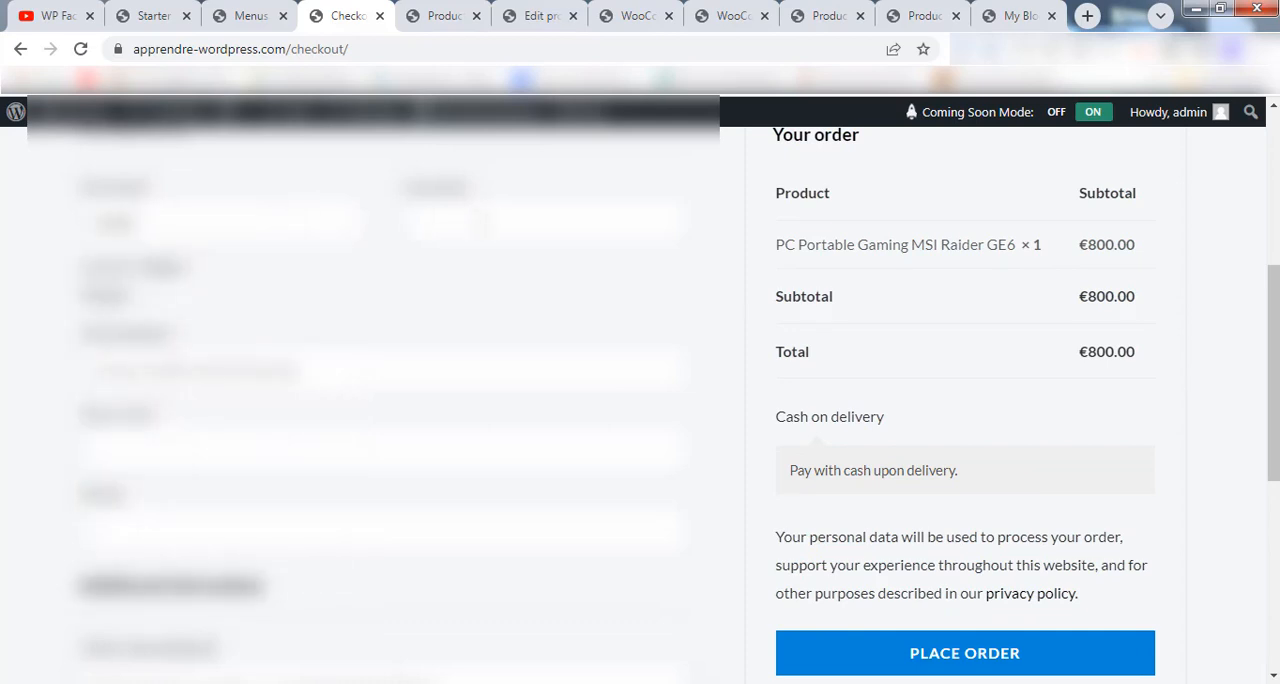
left_click(482, 222)
type("qsdqsdqs")
left_click(327, 365)
type("qsdqsd")
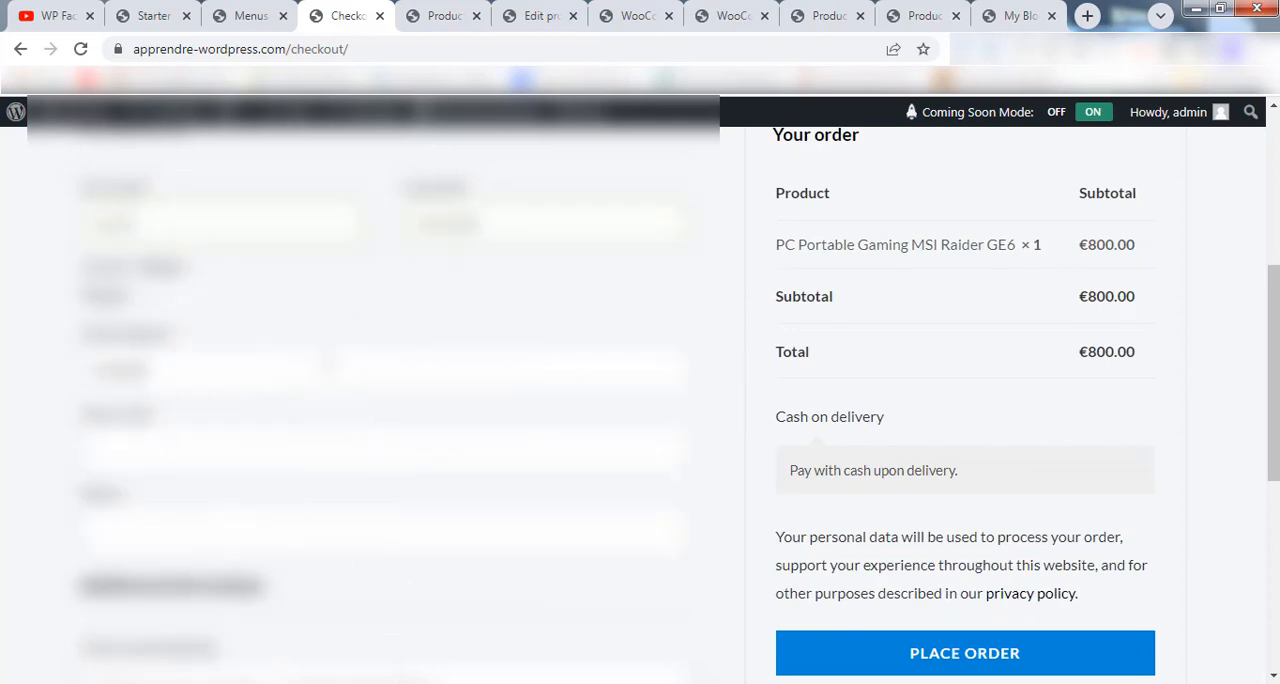
type("qsd")
left_click(345, 453)
type("qsdqsdqsd")
left_click(314, 538)
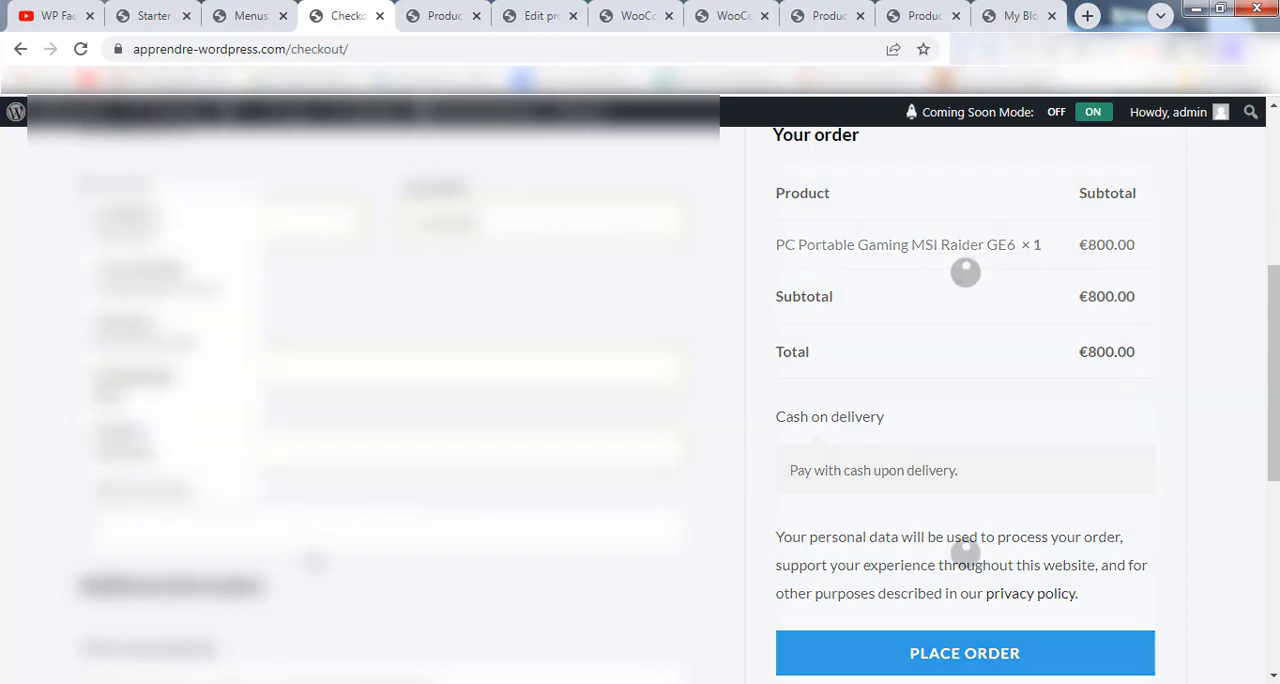
type("qsdqsdqsdqs")
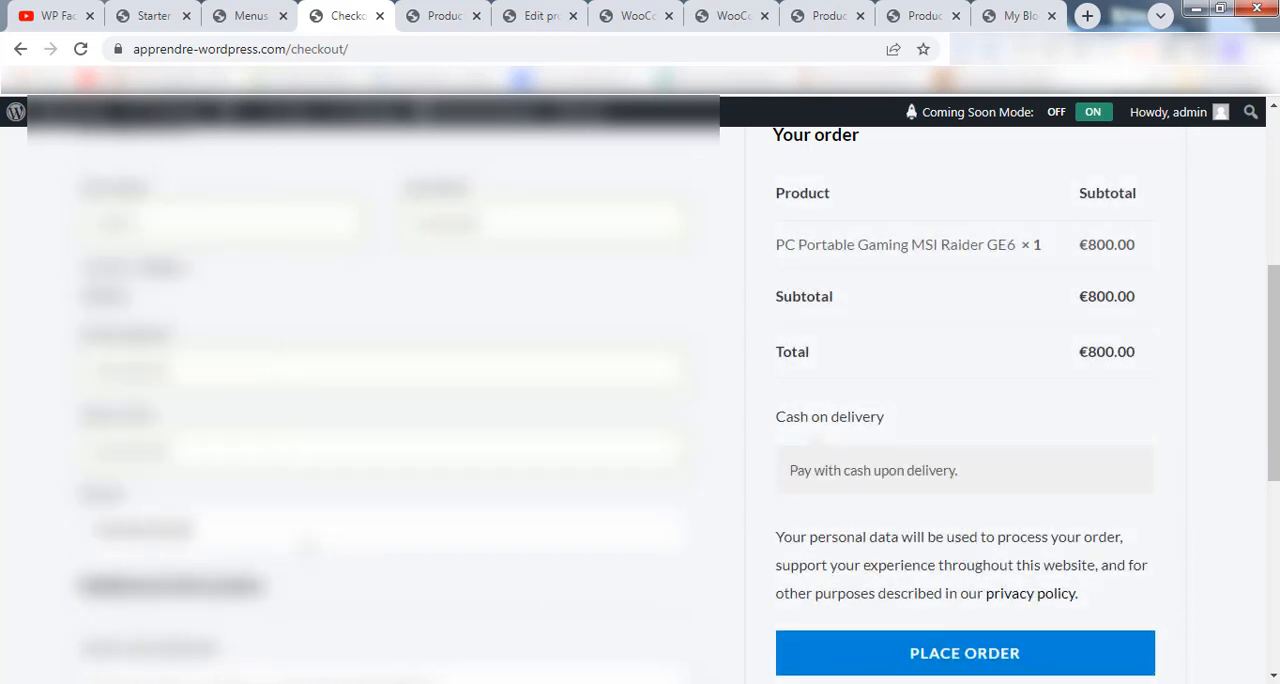
left_click(995, 652)
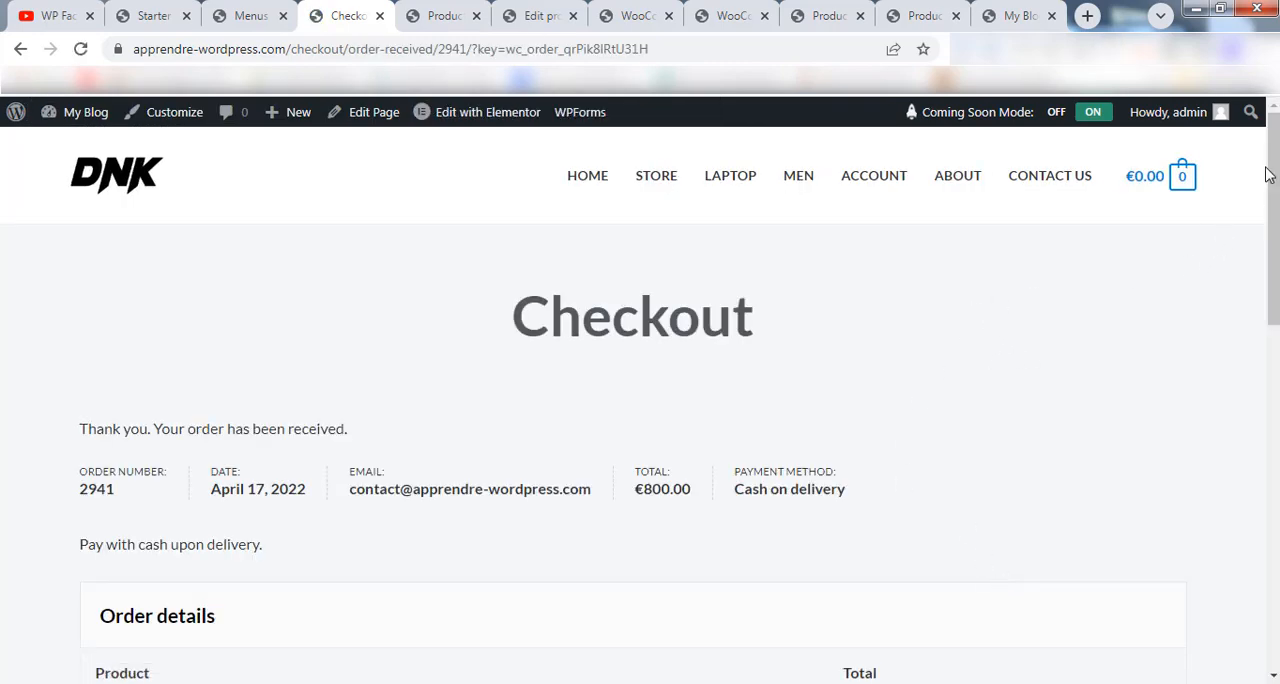
Review the order details and billing address on the order confirmation page.
scroll(640, 400, "down", 5)
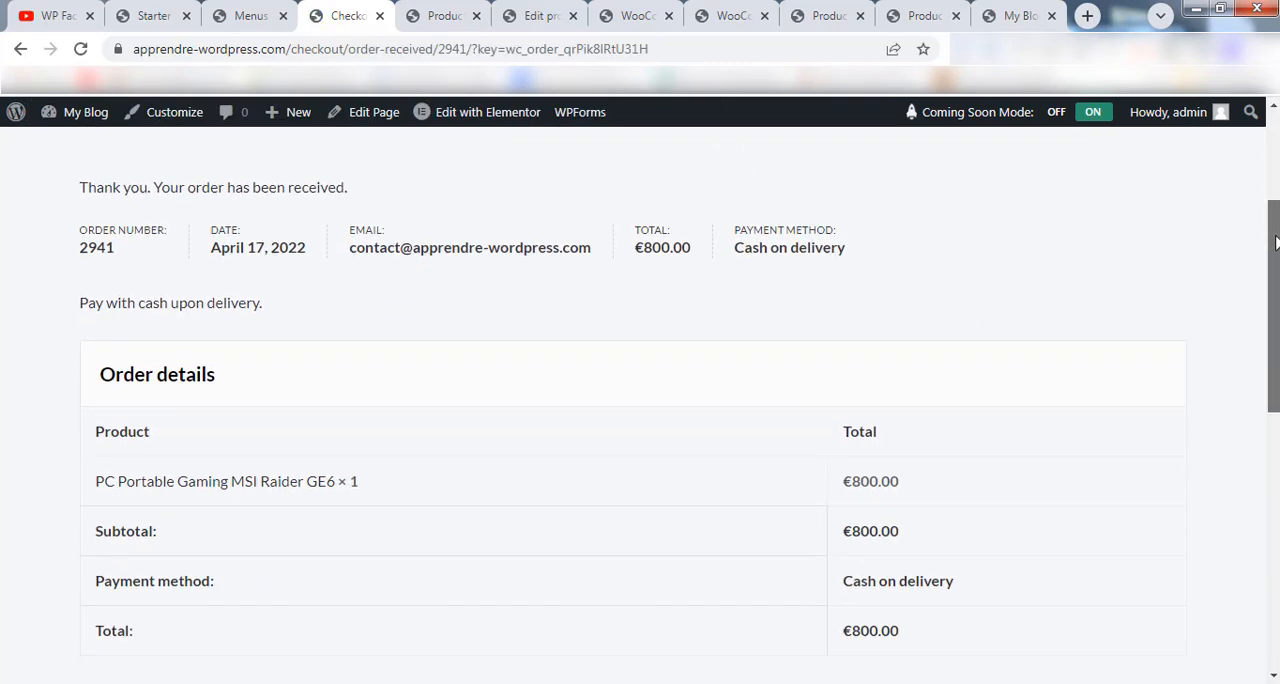
scroll(640, 400, "down", 3)
scroll(640, 400, "up", 3)
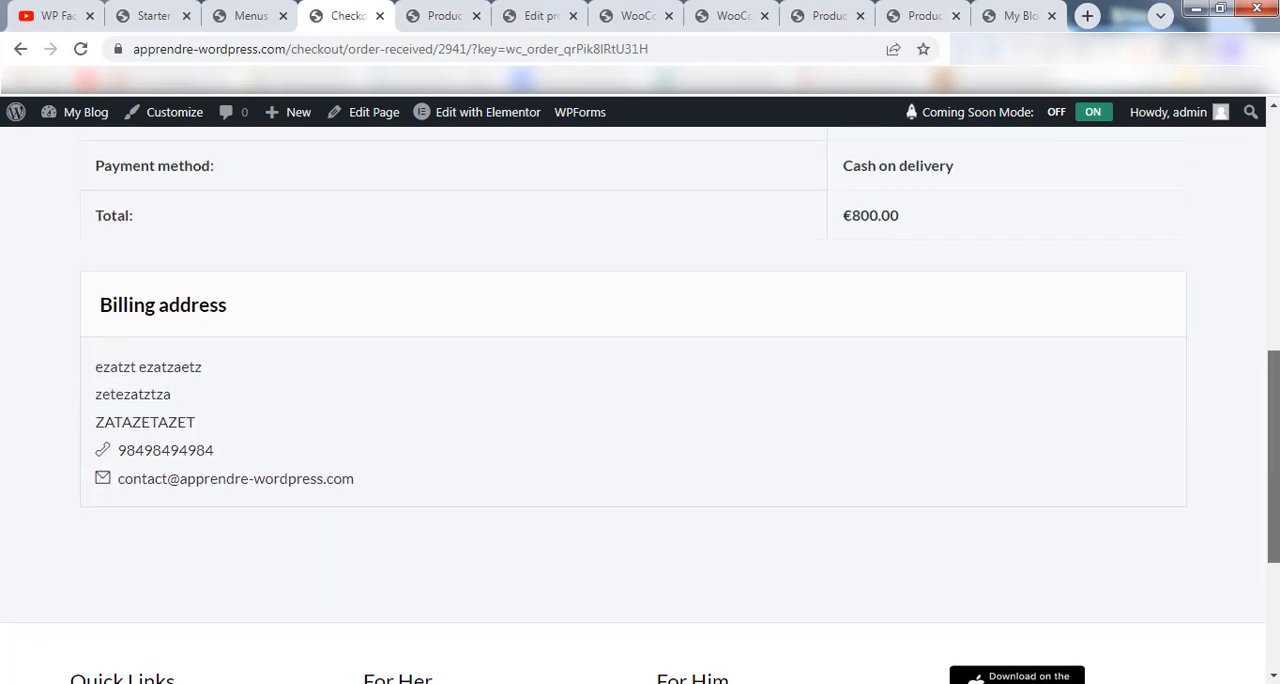
scroll(640, 400, "down", 1)
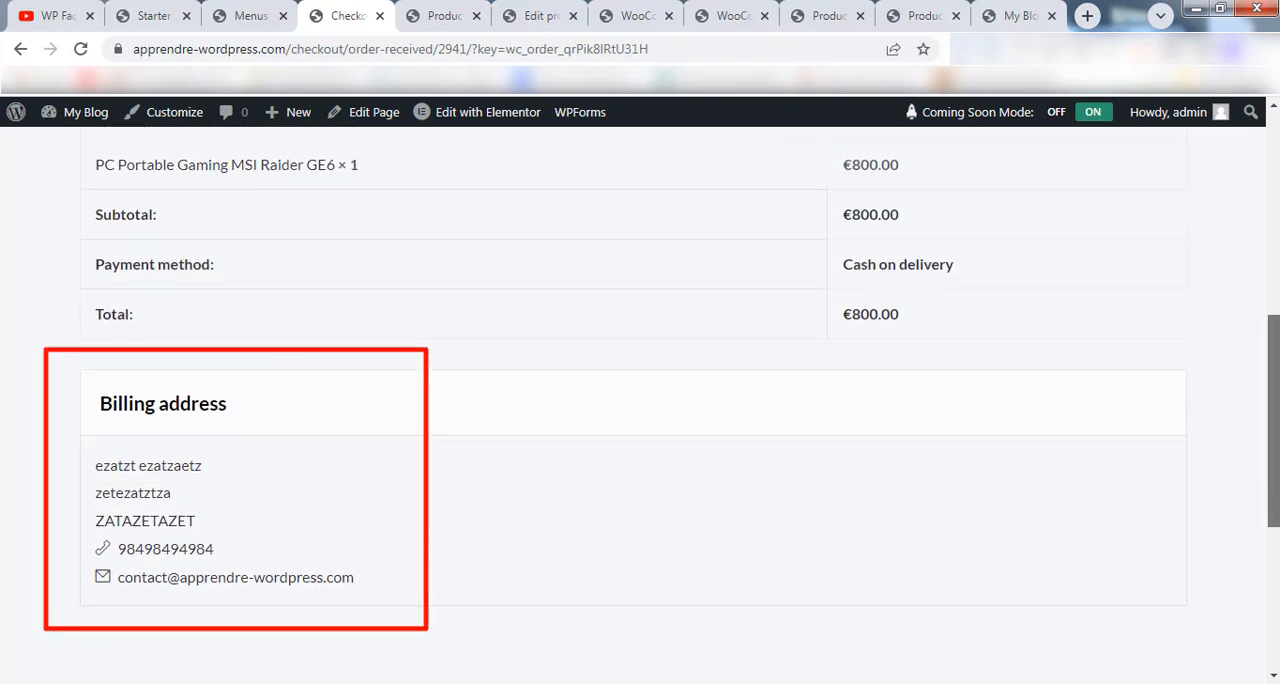
Return from the order confirmation to the store's home page and open it for editing with Elementor.
scroll(1173, 527, "up", 3)
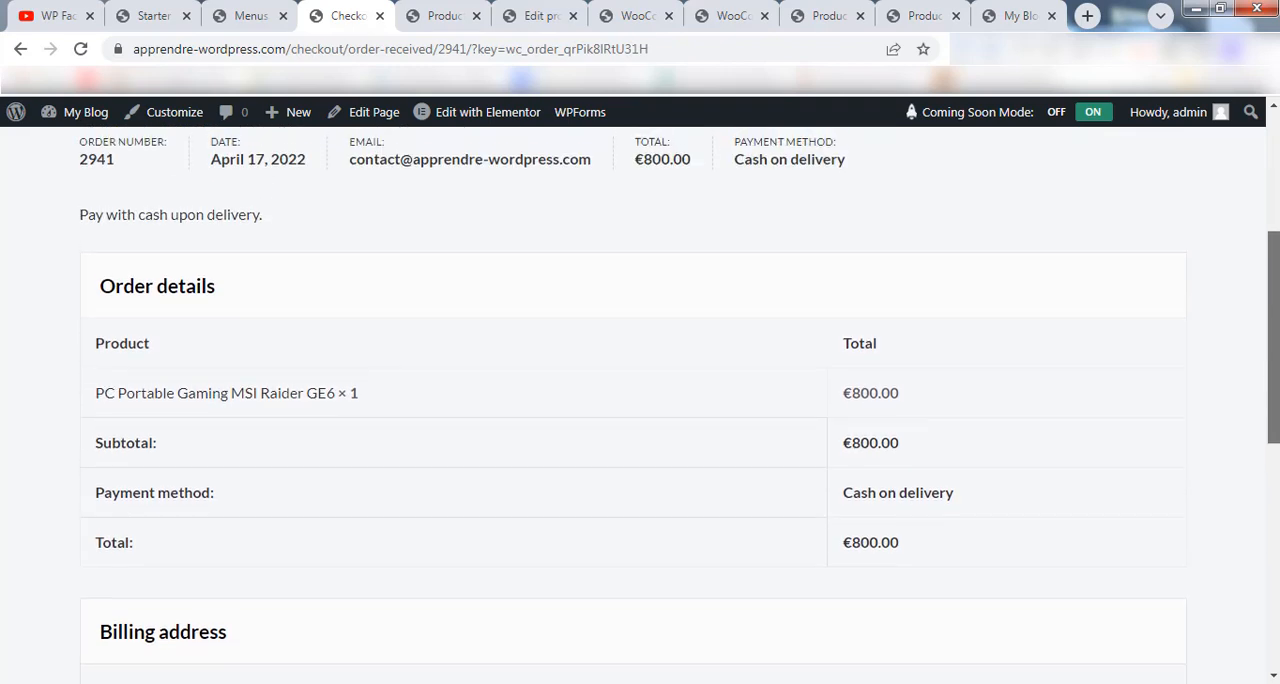
scroll(228, 468, "up", 4)
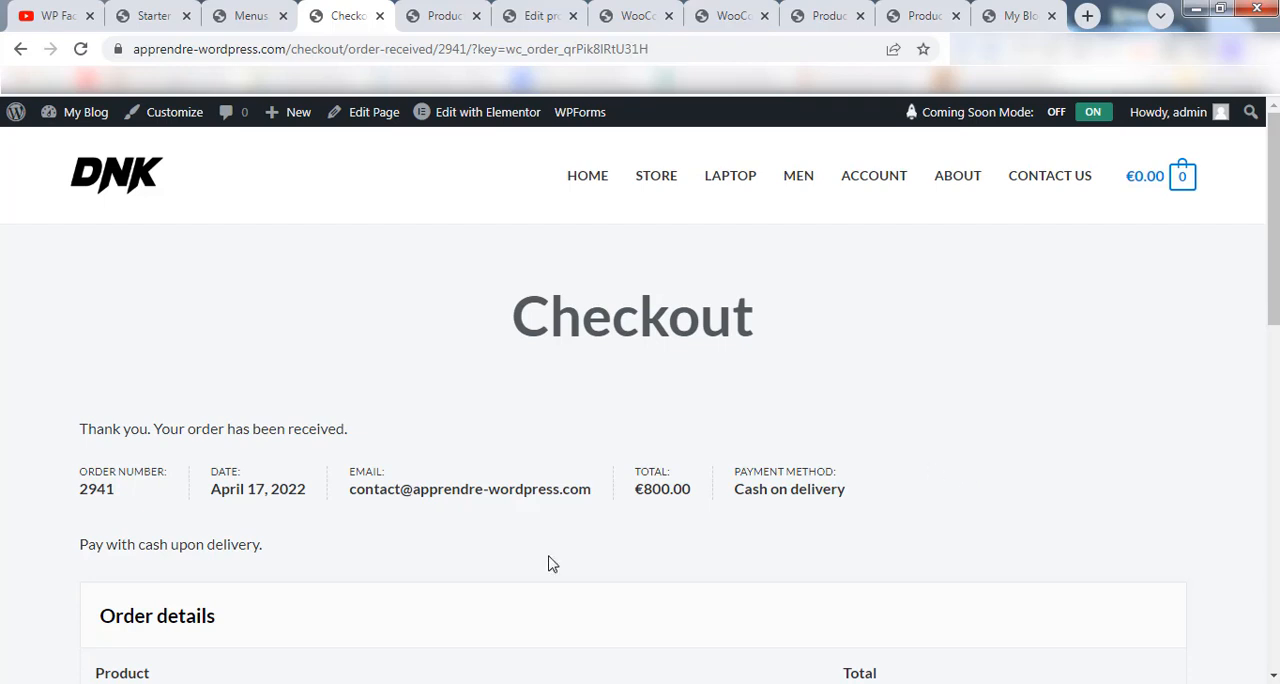
key("ctrl+Tab")
scroll(1186, 536, "up", 3)
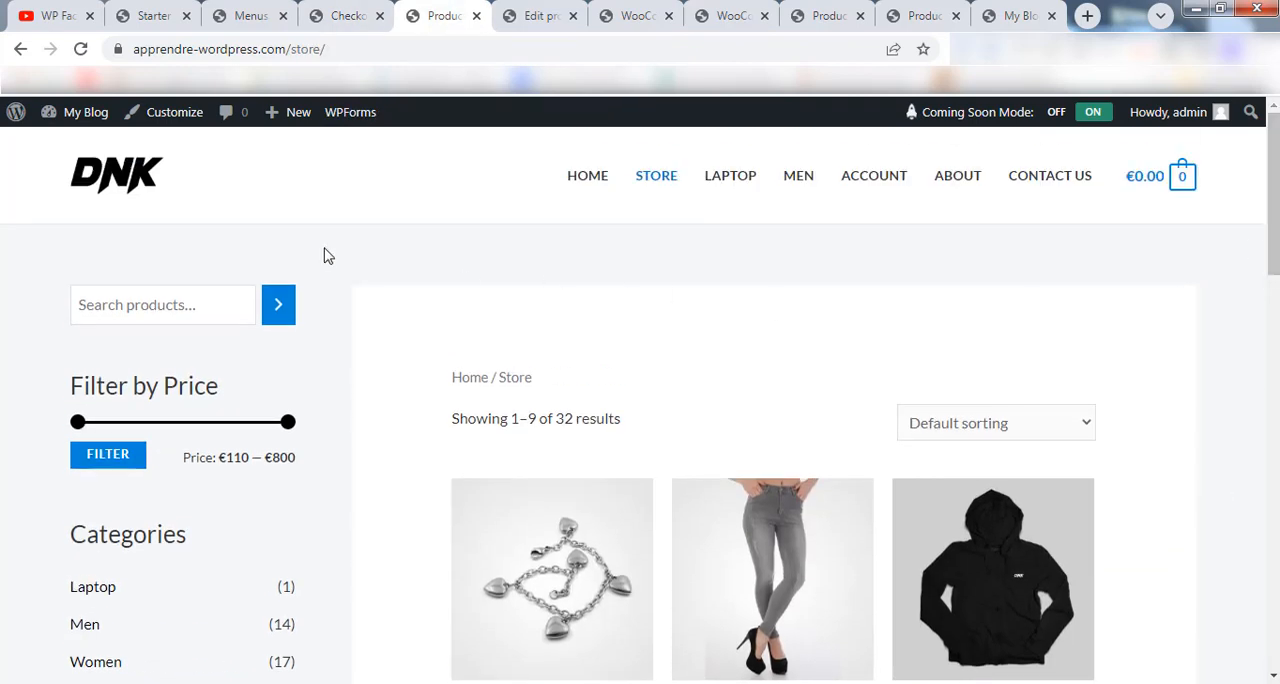
left_click(150, 170)
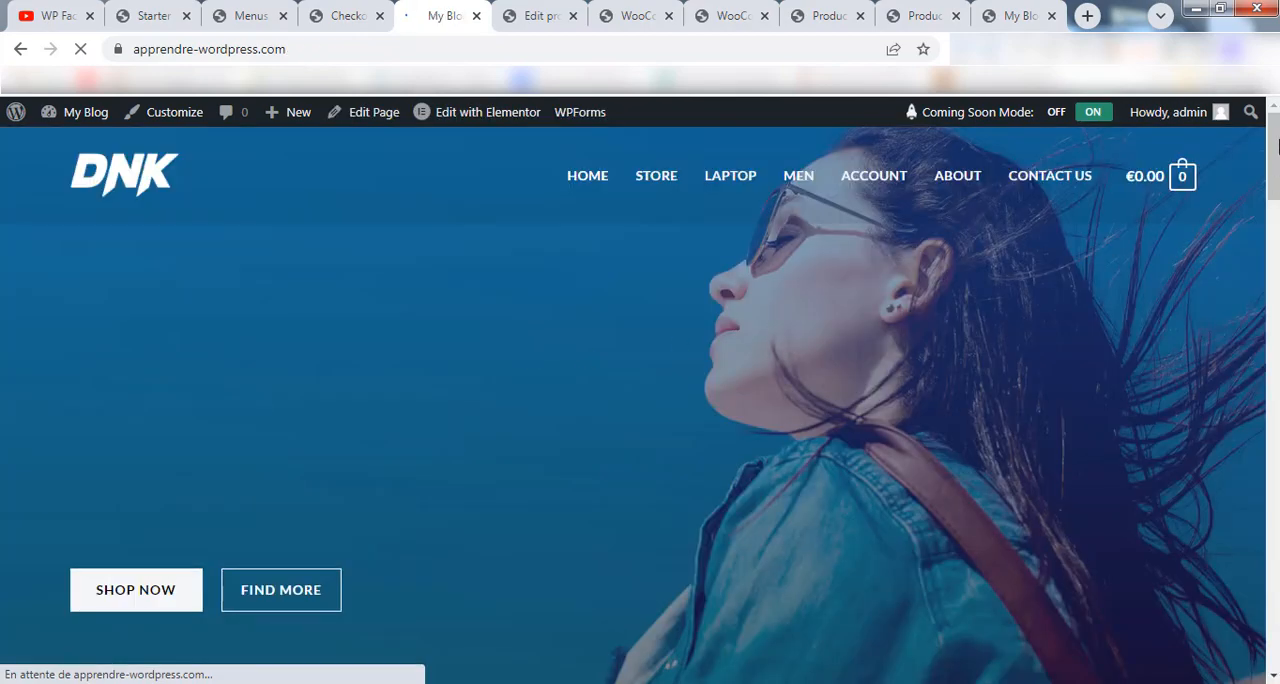
mouse_move(1276, 170)
left_mouse_down()
mouse_move(1273, 622)
mouse_move(1273, 150)
left_mouse_up()
mouse_move(471, 123)
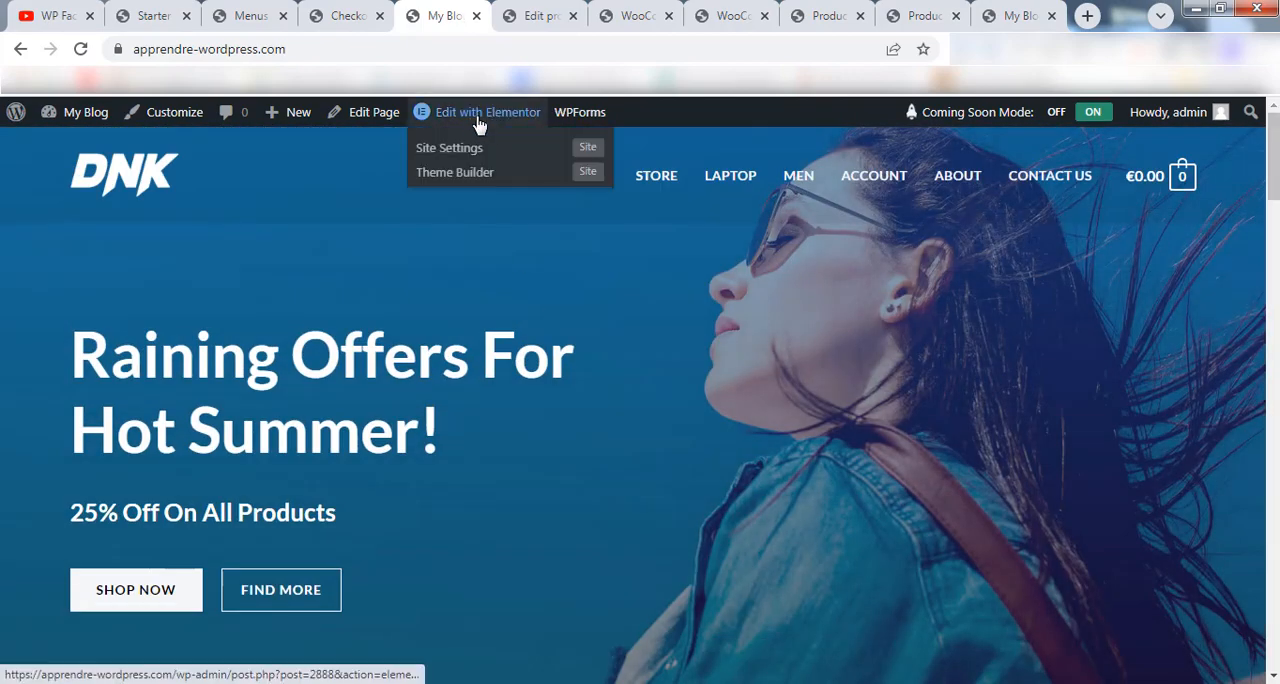
left_click(472, 116)
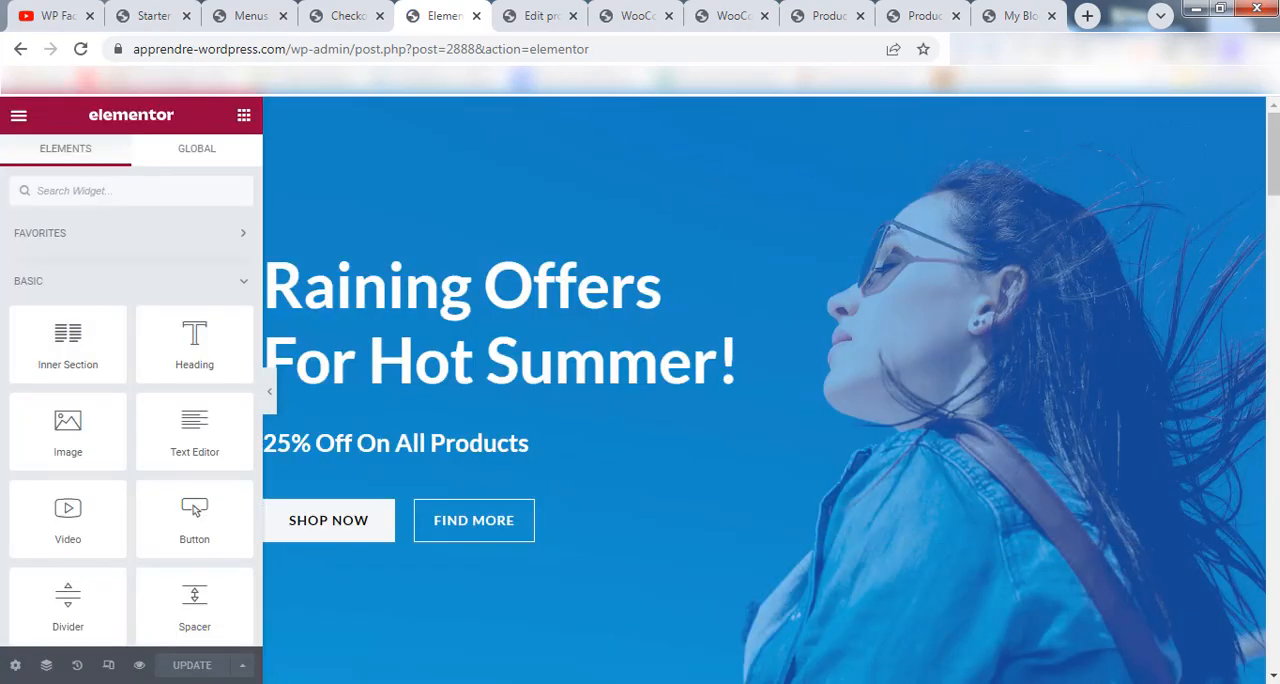
Change the hero section's main heading to "apprendre wordpress!".
mouse_move(1276, 188)
left_mouse_down()
mouse_move(1278, 668)
mouse_move(1278, 188)
left_mouse_up()
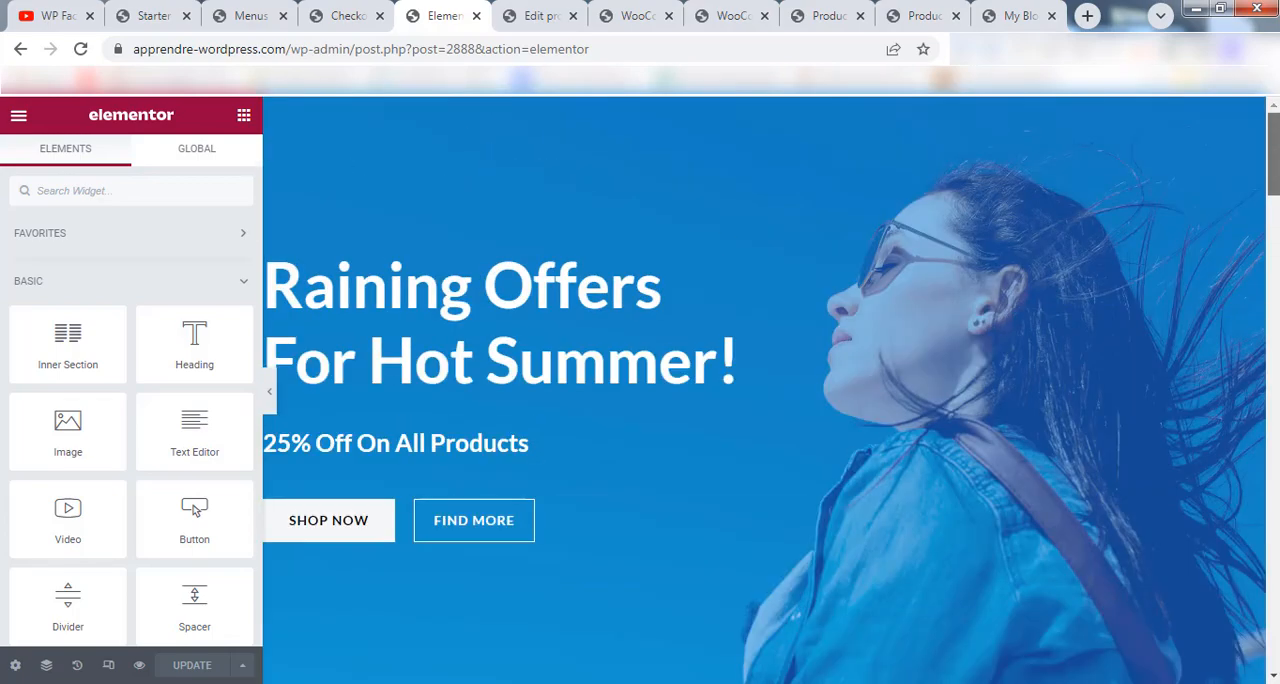
left_click(593, 300)
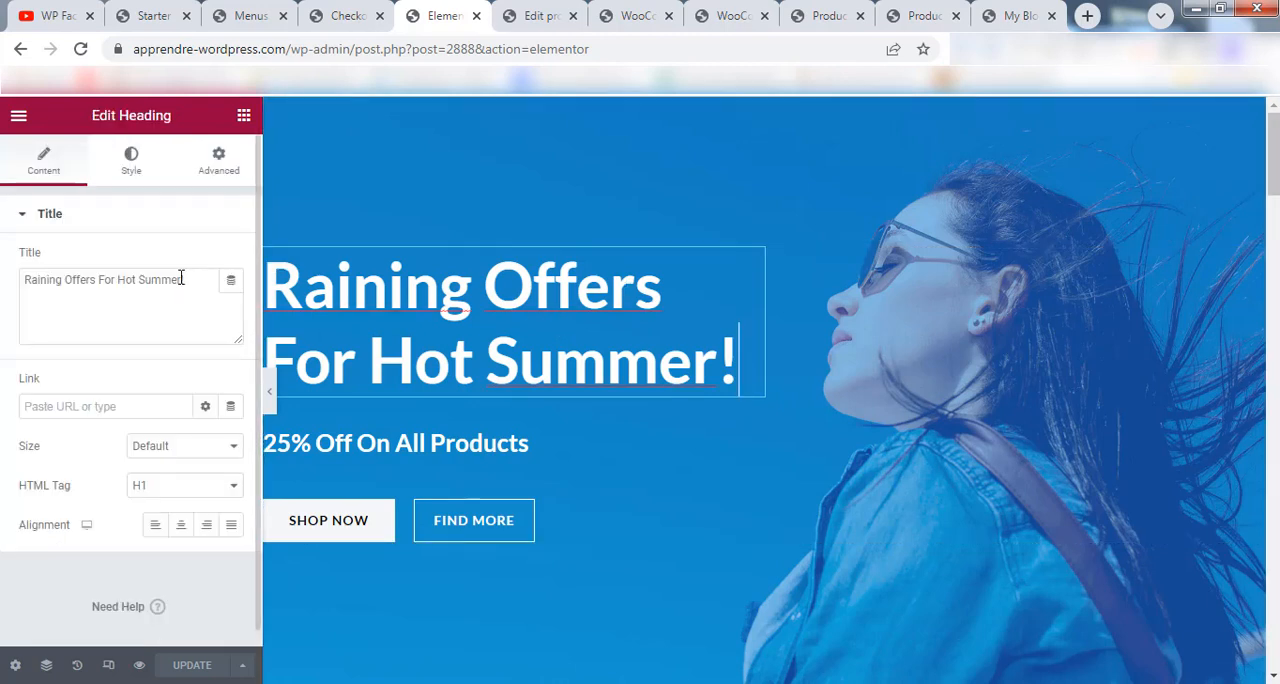
left_click_drag(181, 279, 14, 287)
type("apprend")
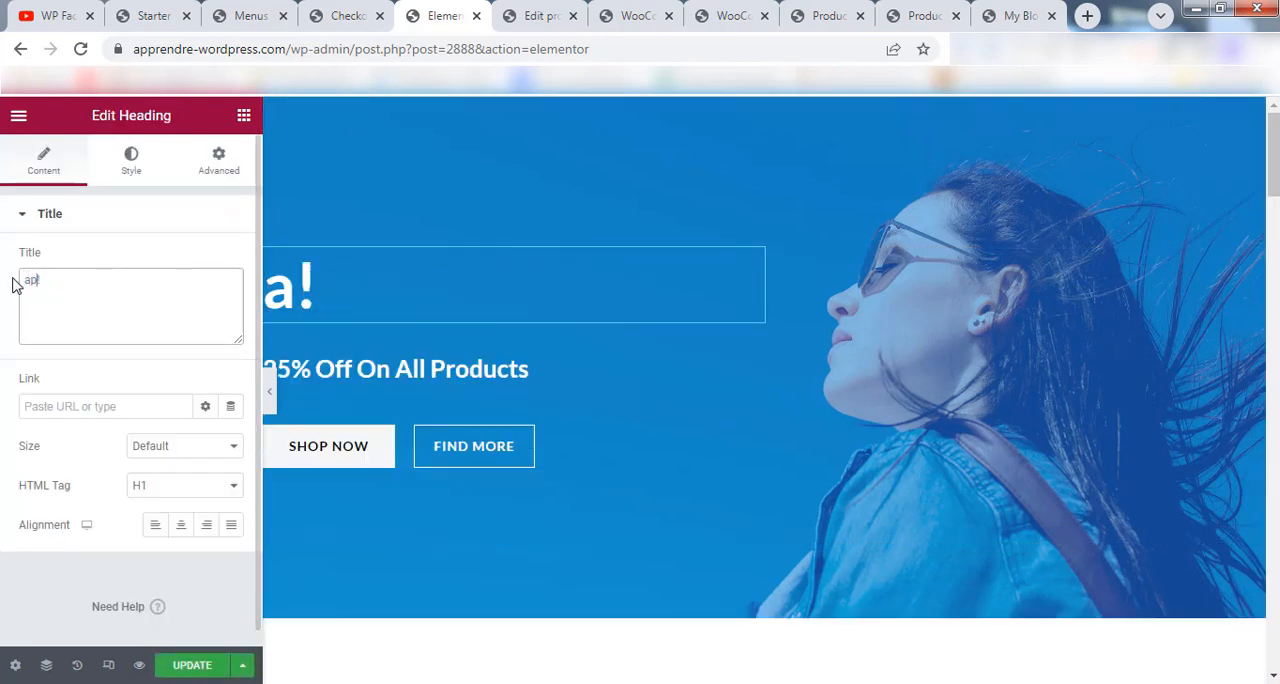
type("re wordpre")
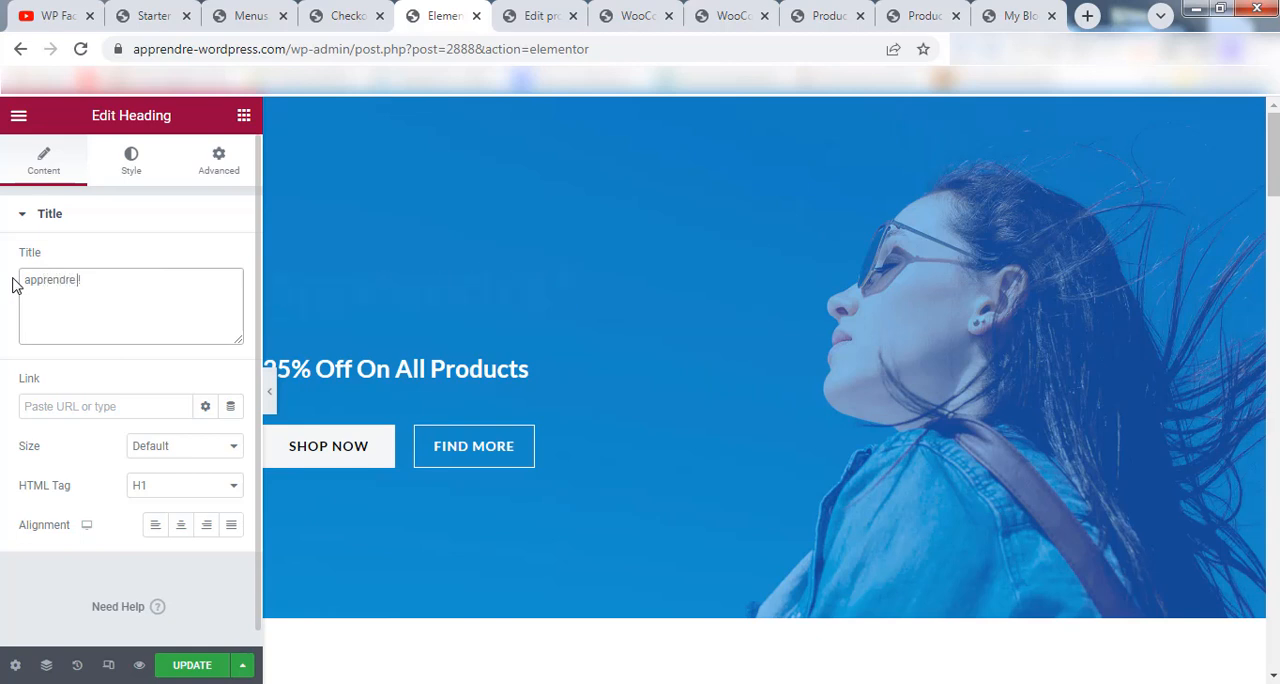
type("ss!")
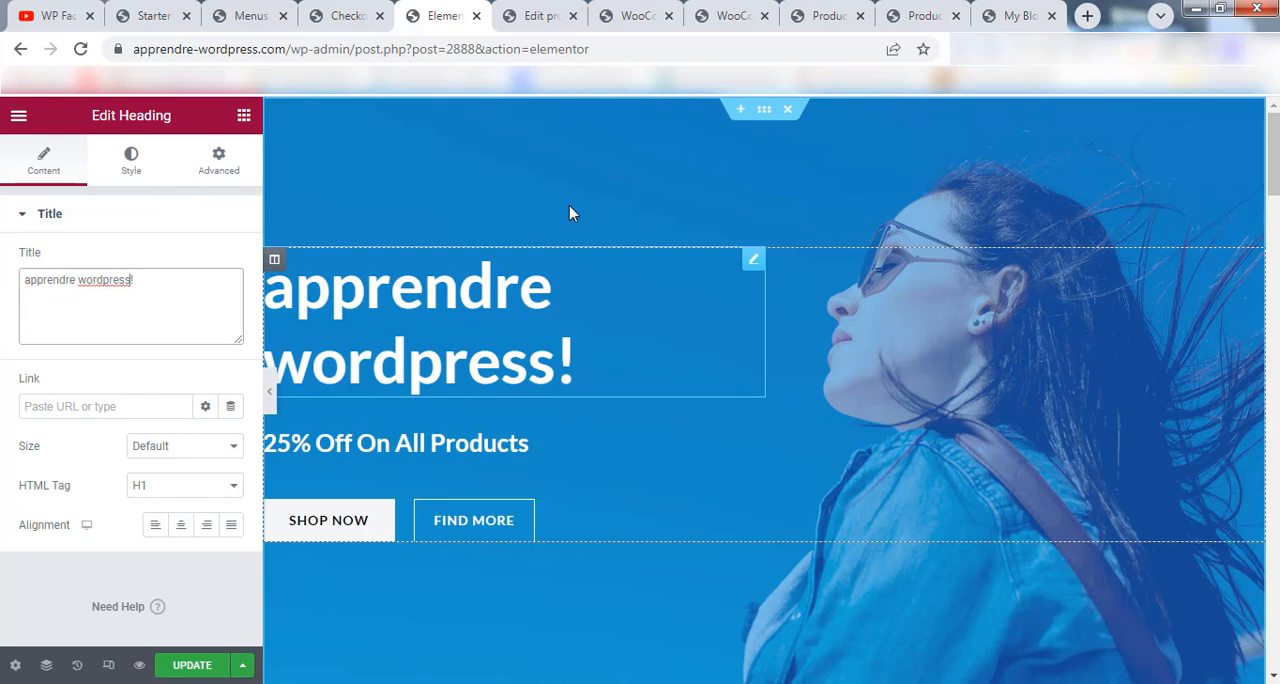
Look at the media library and file upload options for the hero section's background image, and leave the image selection.
left_click(764, 110)
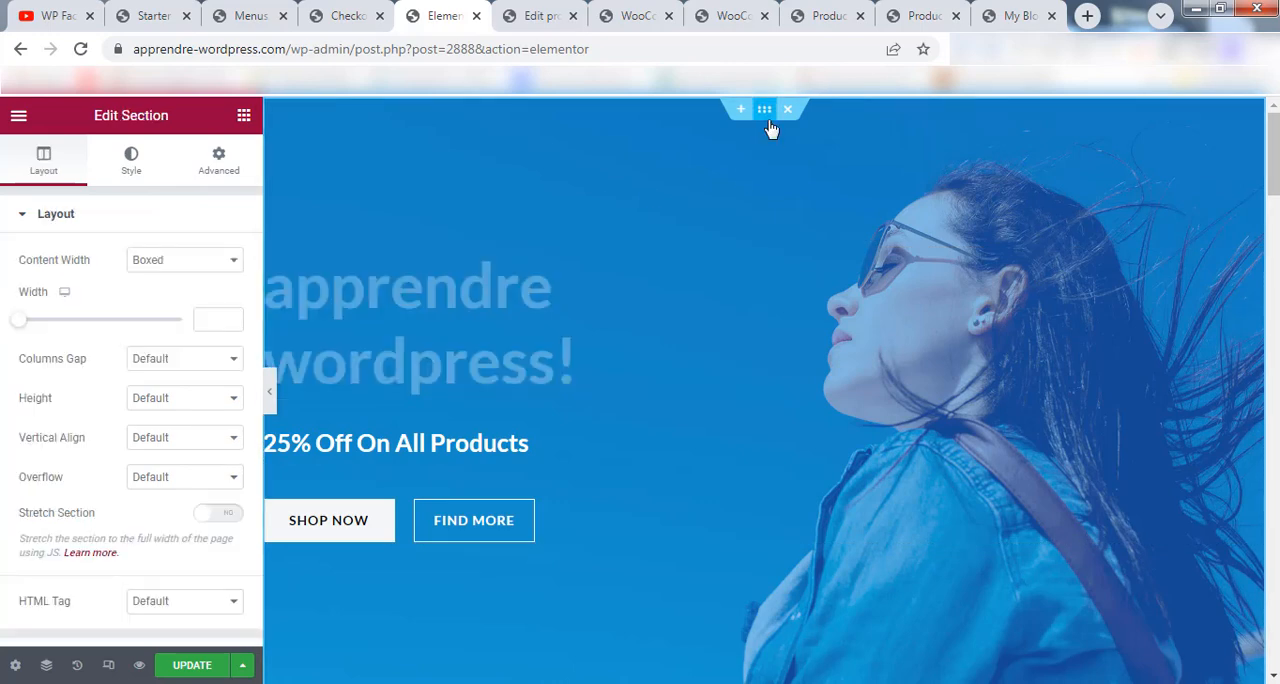
left_click(133, 168)
left_click(140, 435)
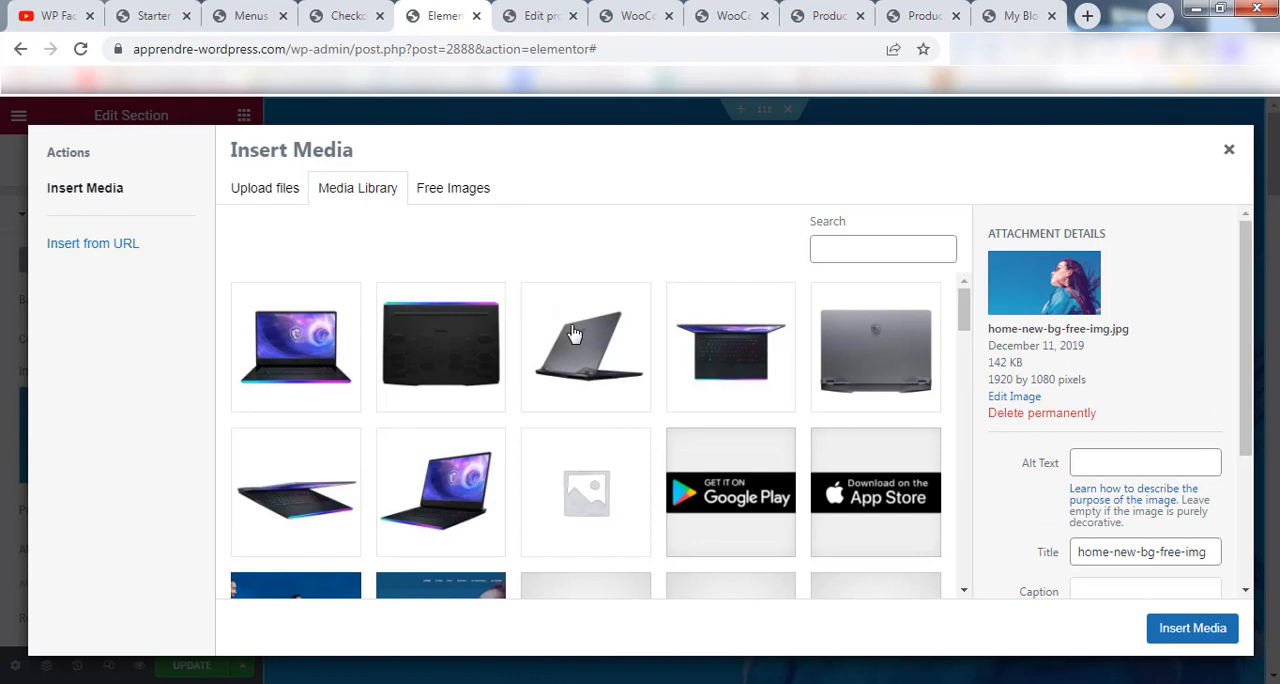
left_click(266, 190)
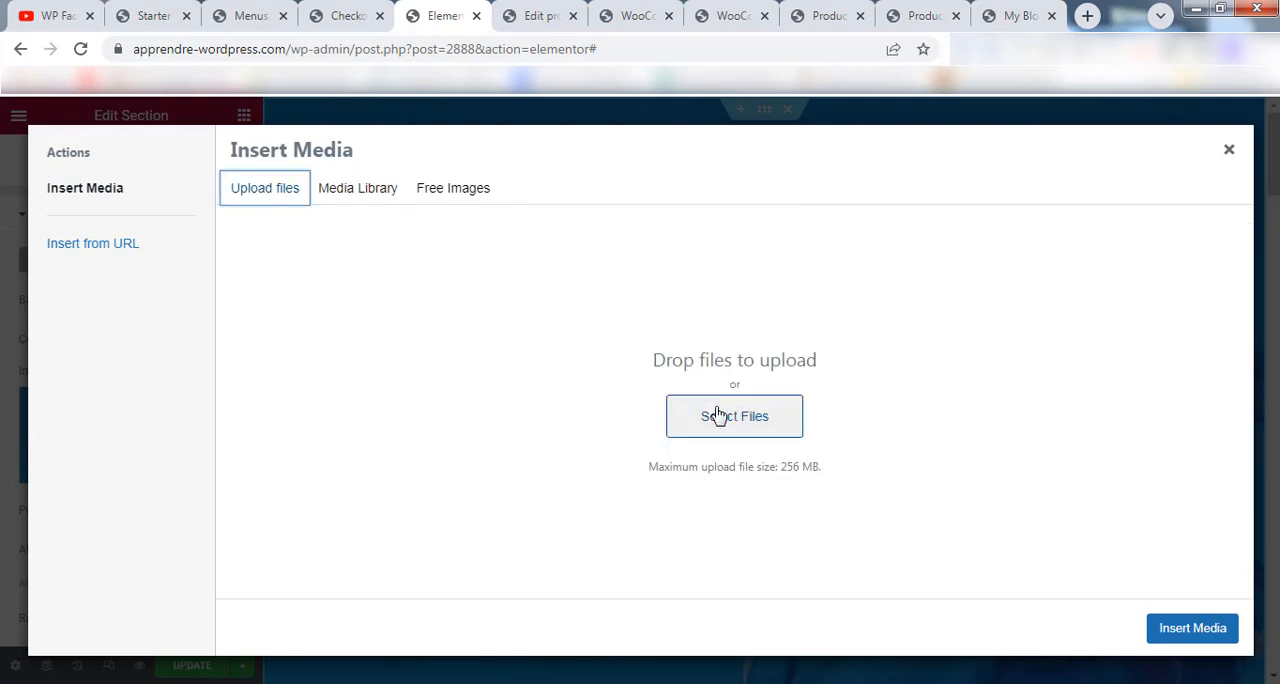
left_click(1229, 151)
Examine the remaining home page sections in the editor, from the promotional banners through the product grid to the features area.
left_click_drag(1270, 175, 1273, 271)
left_click_drag(941, 199, 580, 289)
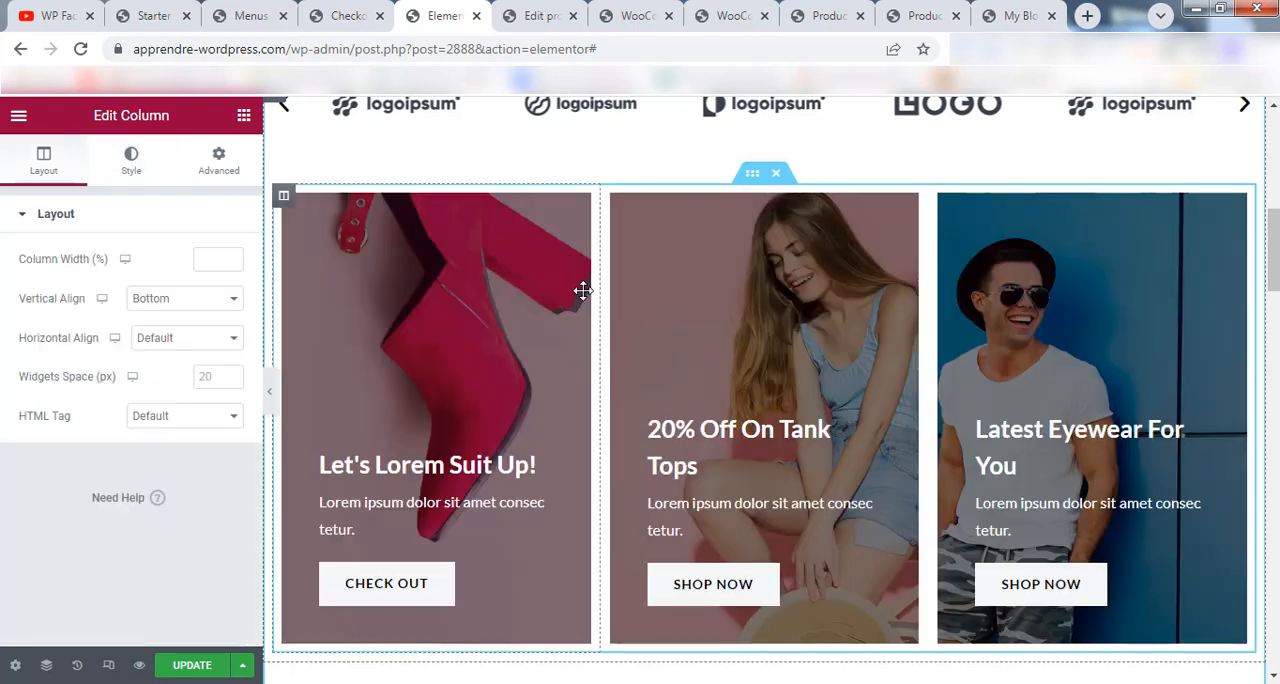
scroll(660, 291, "down", 3)
scroll(765, 390, "down", 5)
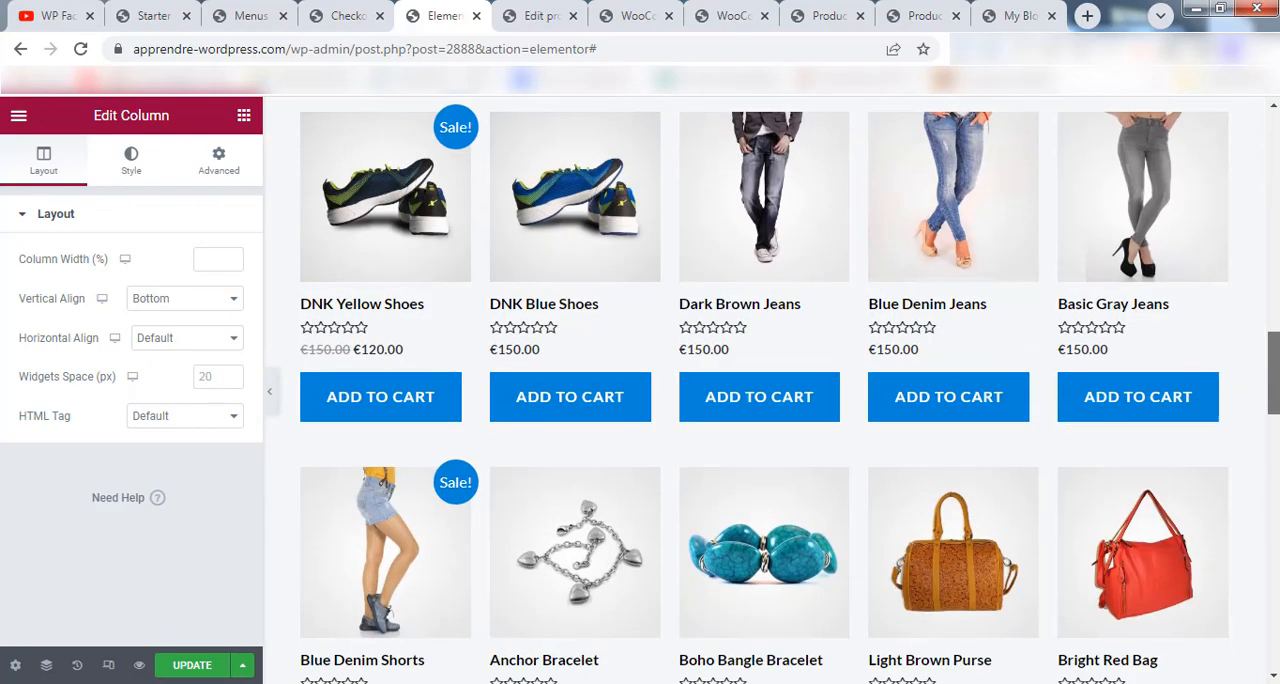
scroll(765, 390, "up", 4)
scroll(765, 390, "down", 15)
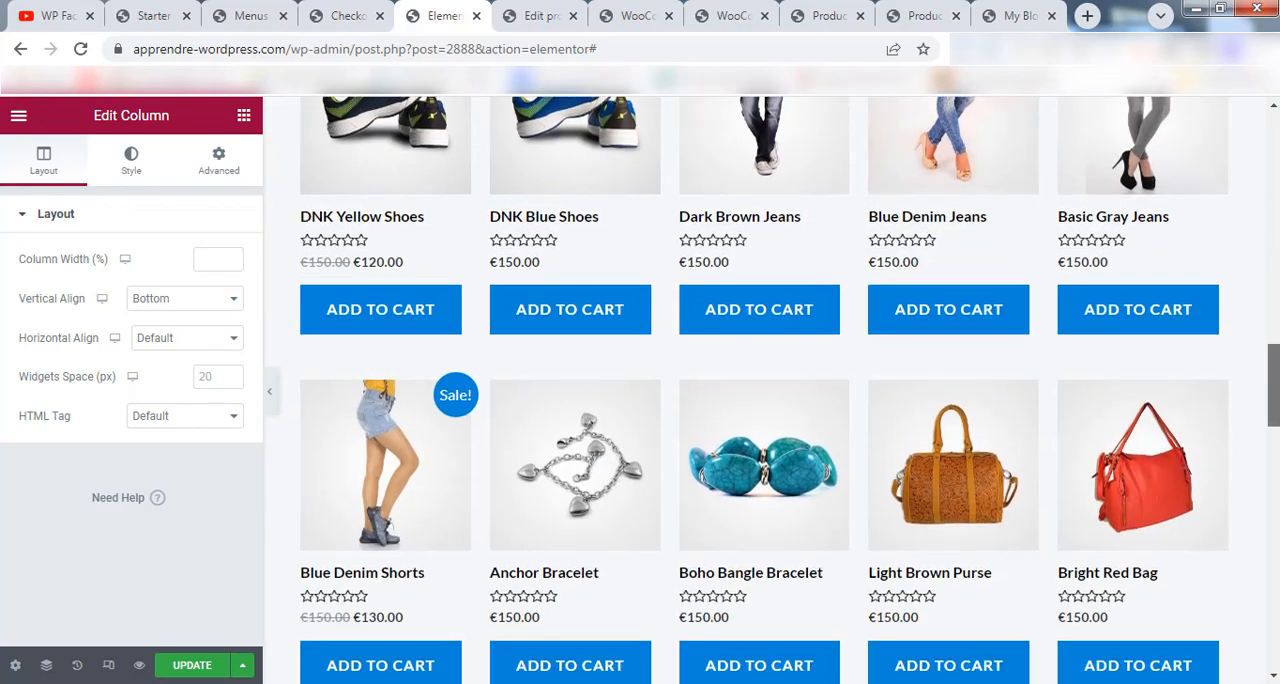
scroll(765, 390, "down", 1)
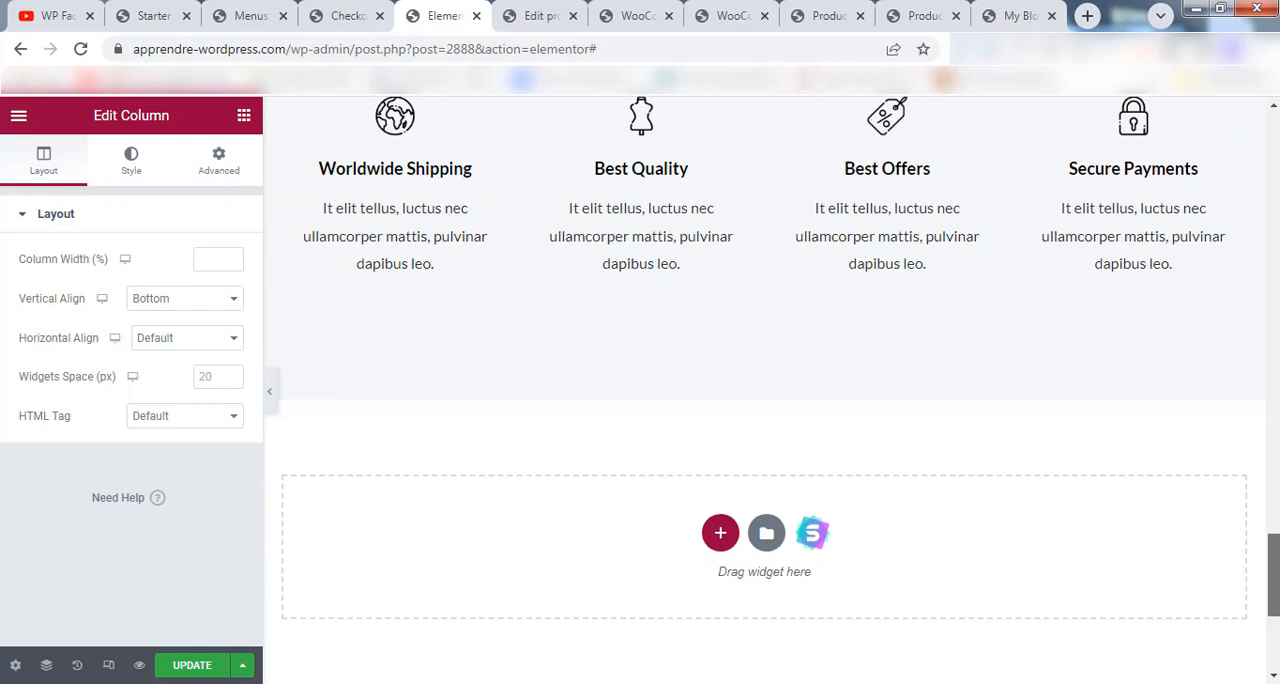
scroll(765, 390, "up", 1)
scroll(765, 390, "down", 3)
scroll(765, 390, "up", 2)
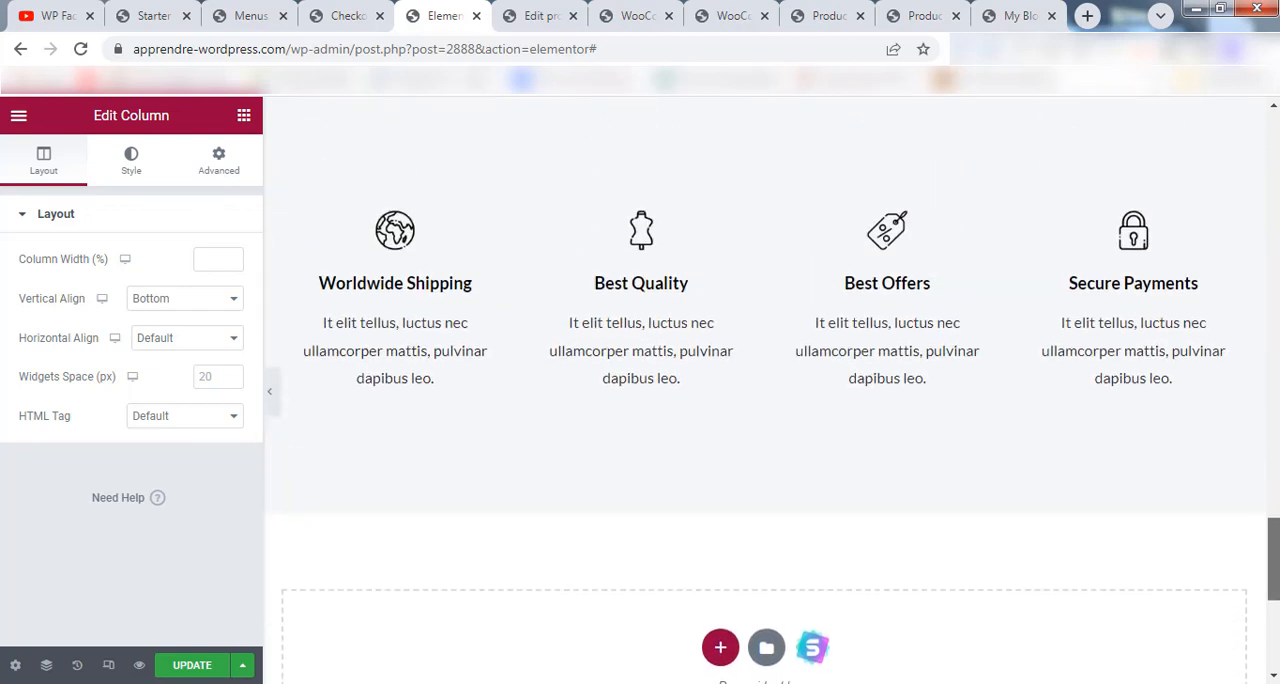
scroll(765, 390, "down", 2)
Add a Video widget to the empty area above the footer and inspect its YouTube link.
left_click(19, 117)
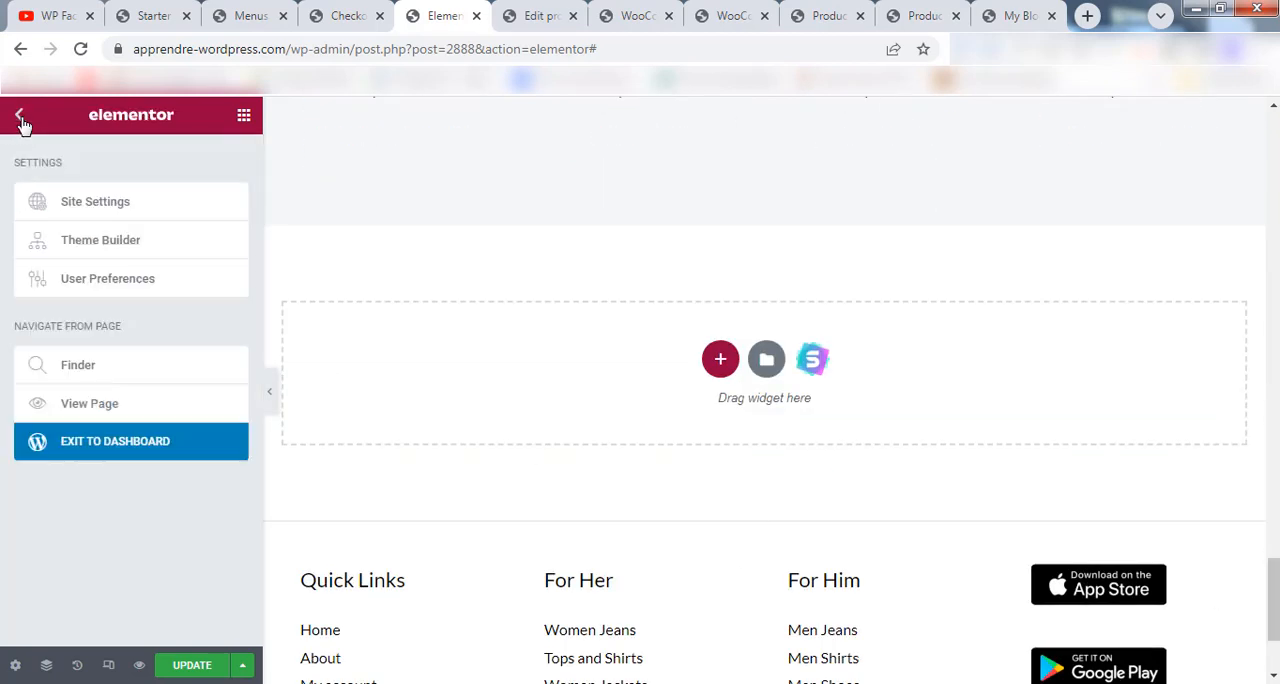
left_click(20, 117)
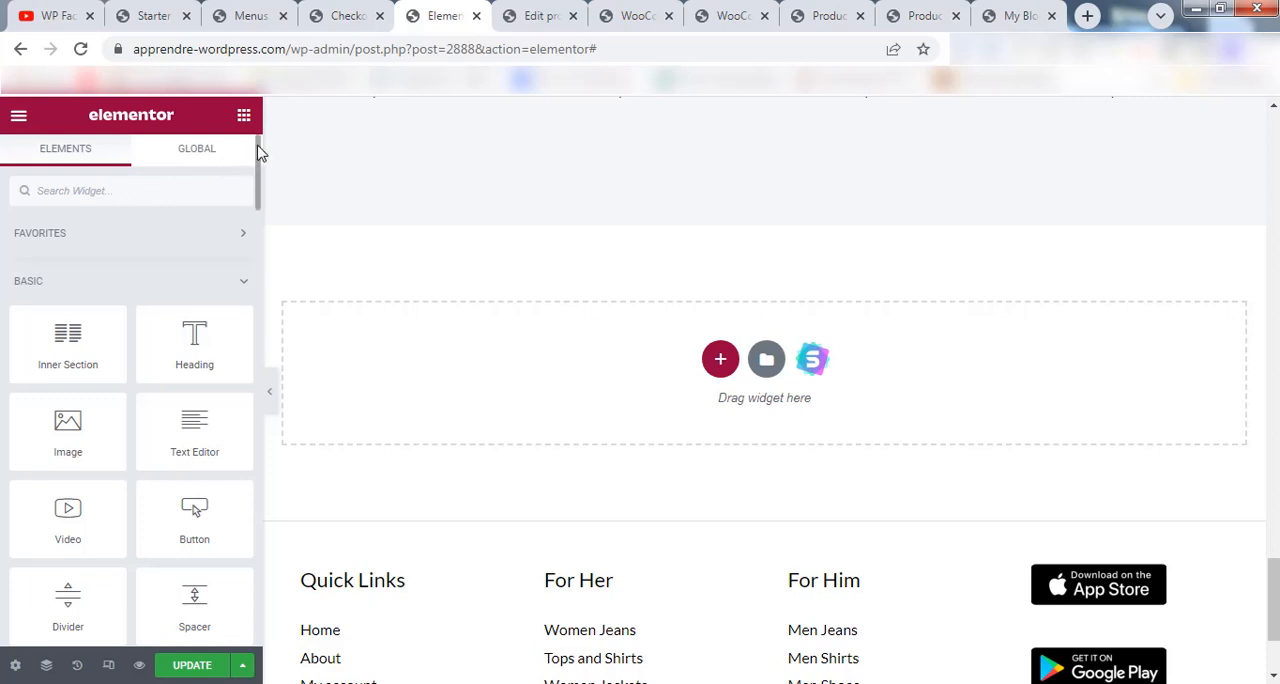
scroll(255, 156, "down", 3)
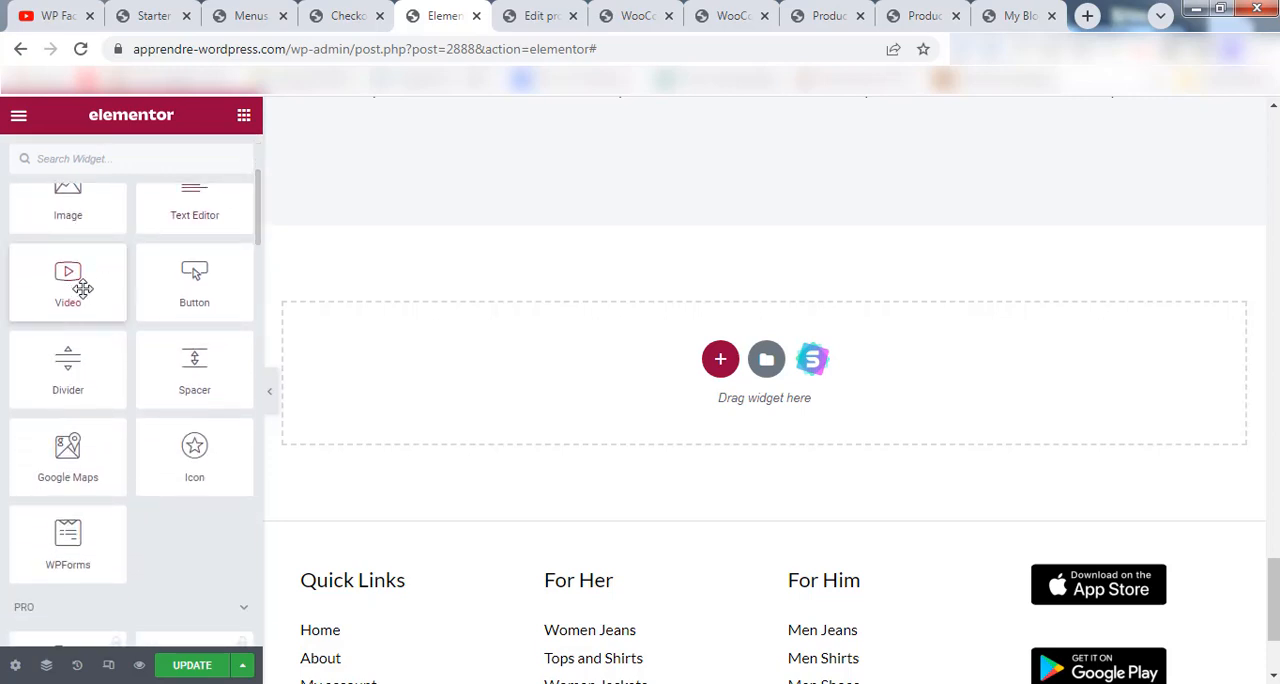
left_click_drag(57, 276, 774, 436)
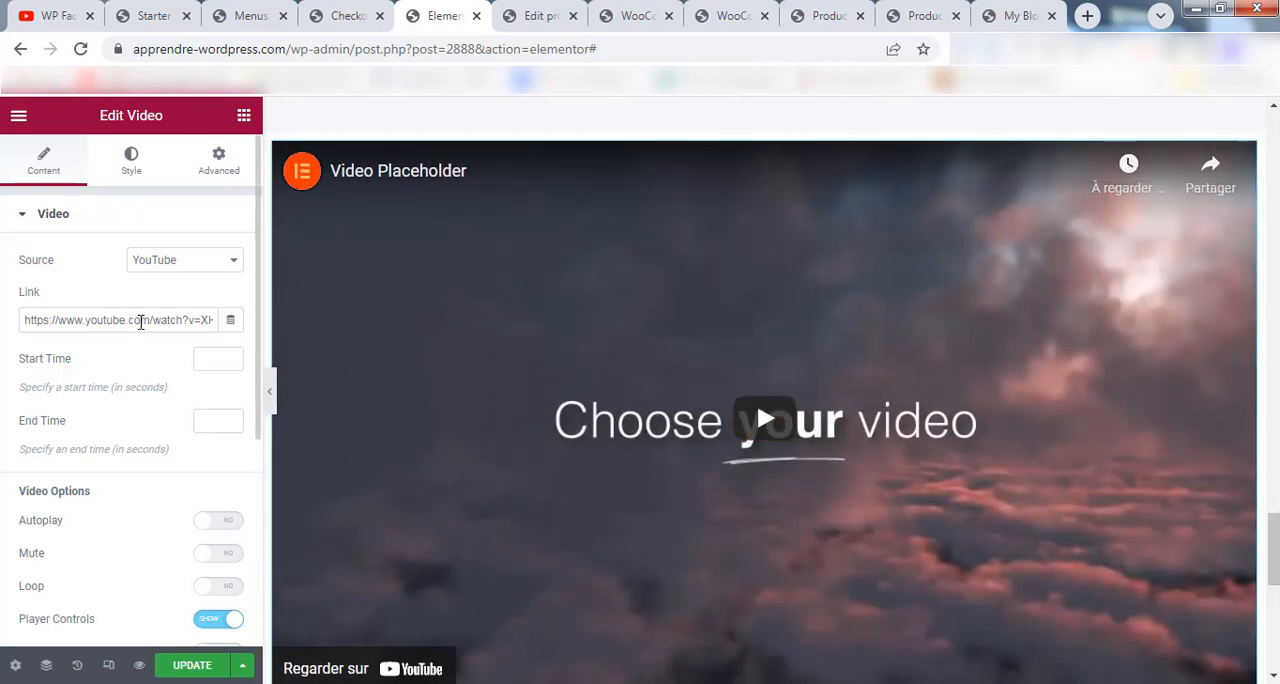
left_click_drag(22, 318, 229, 320)
left_click(115, 318)
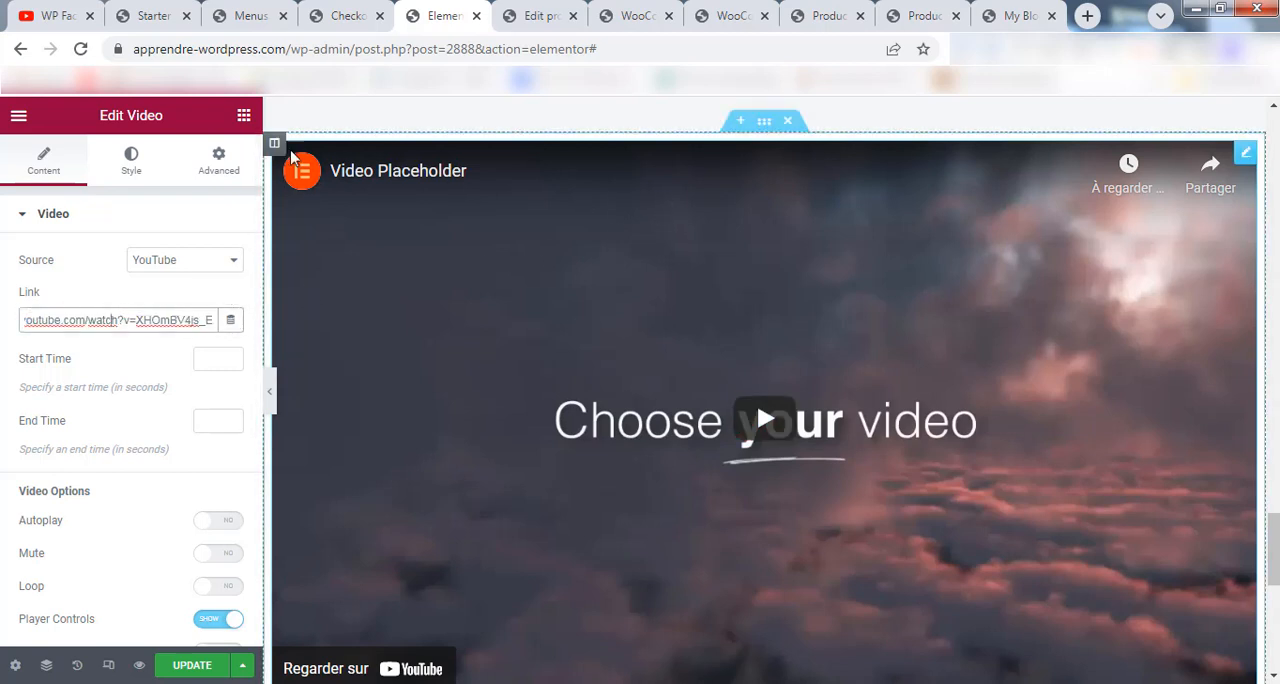
Duplicate the video column to place two videos side by side, and delete the whole video section.
right_click(293, 170)
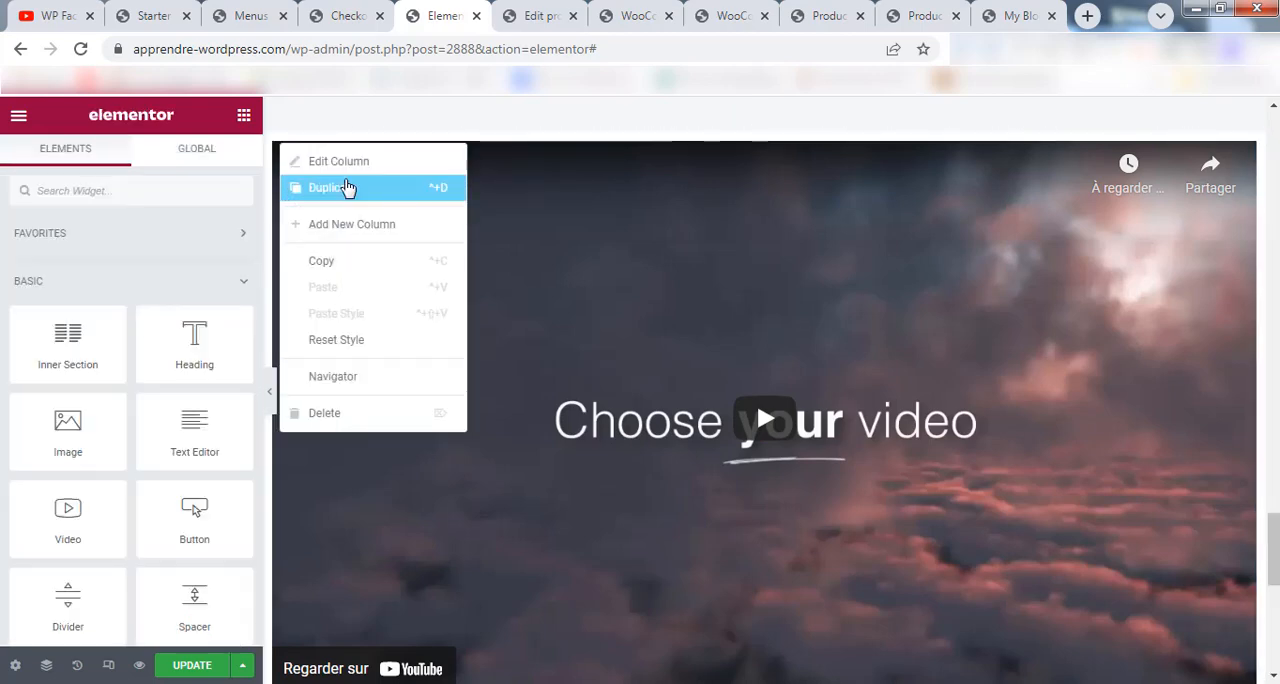
left_click(348, 188)
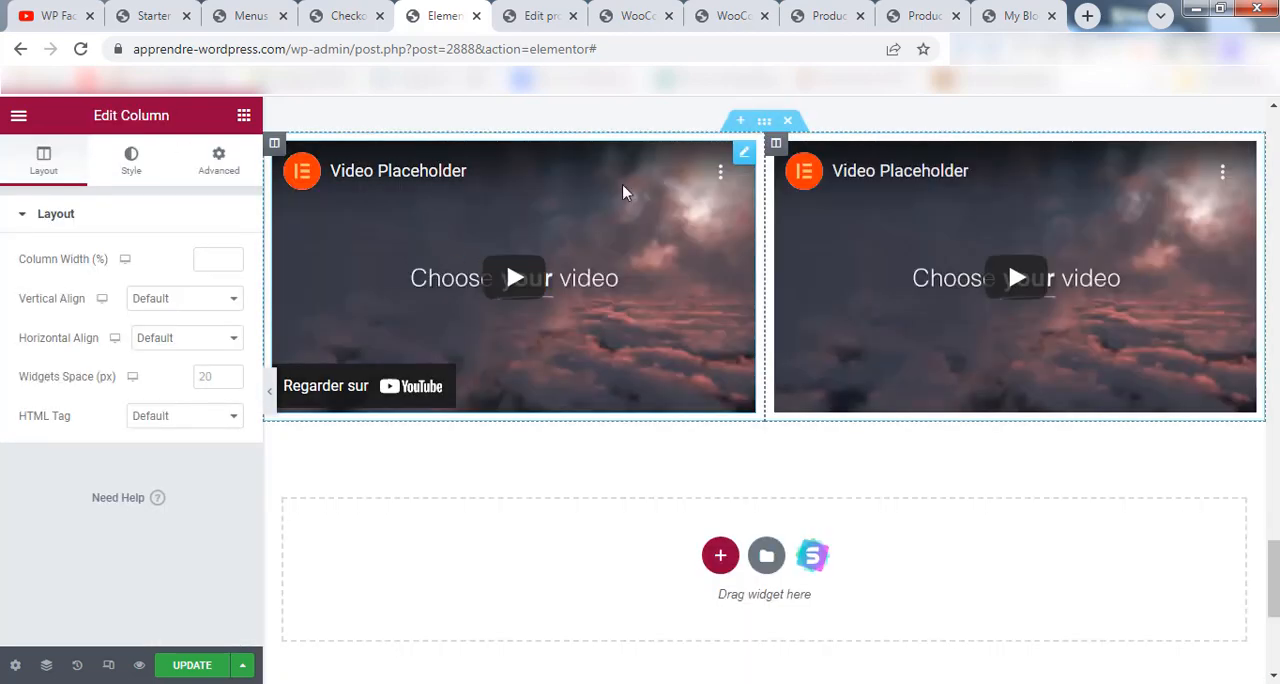
scroll(683, 200, "up", 1)
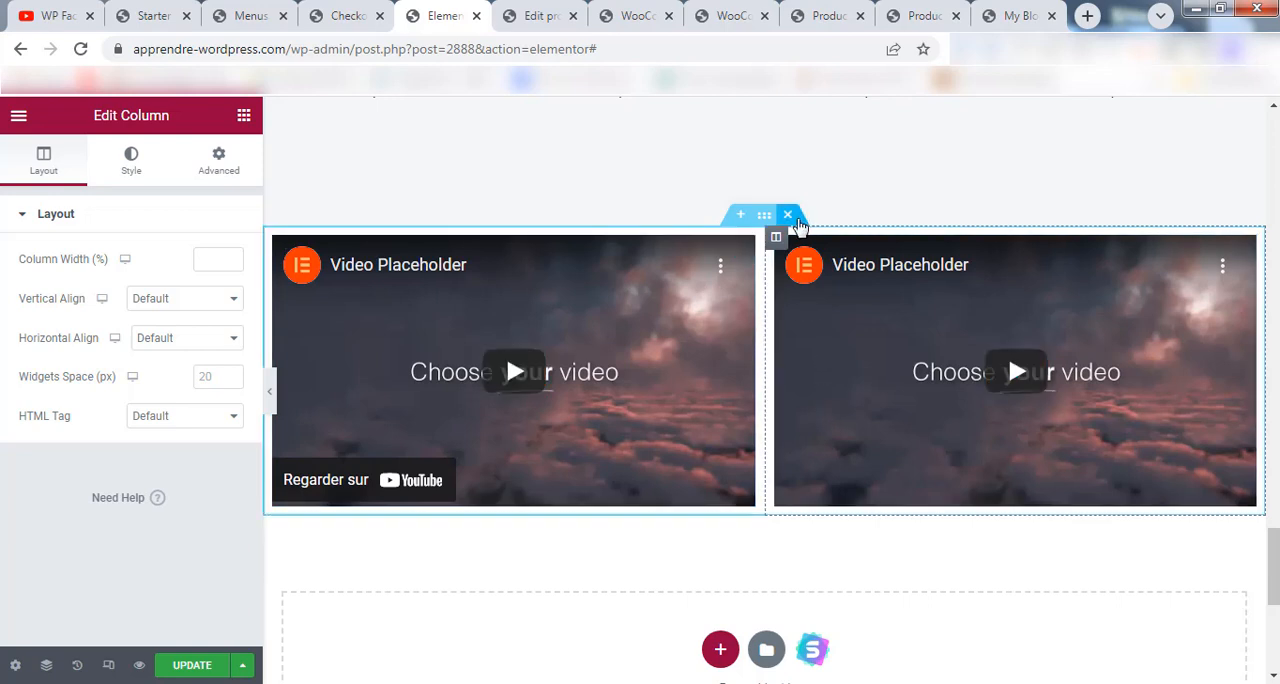
left_click(789, 217)
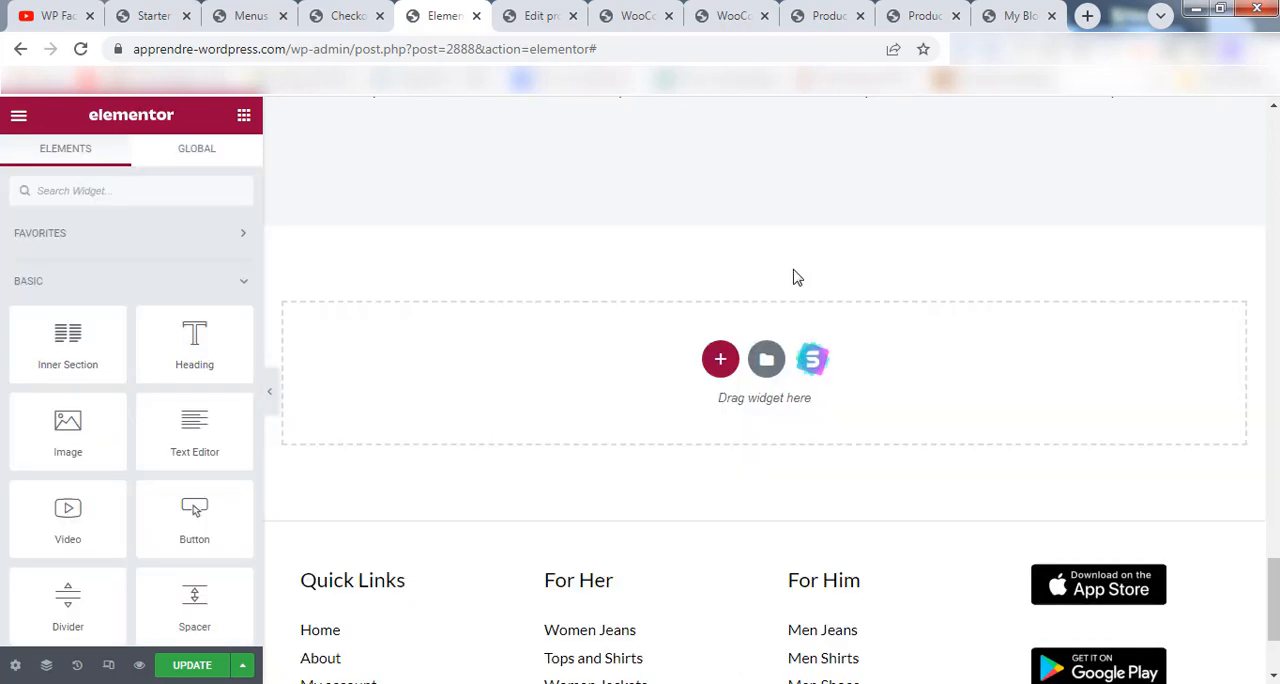
Save the home page changes and preview the page to check the new heading and promotional banners.
left_click(194, 665)
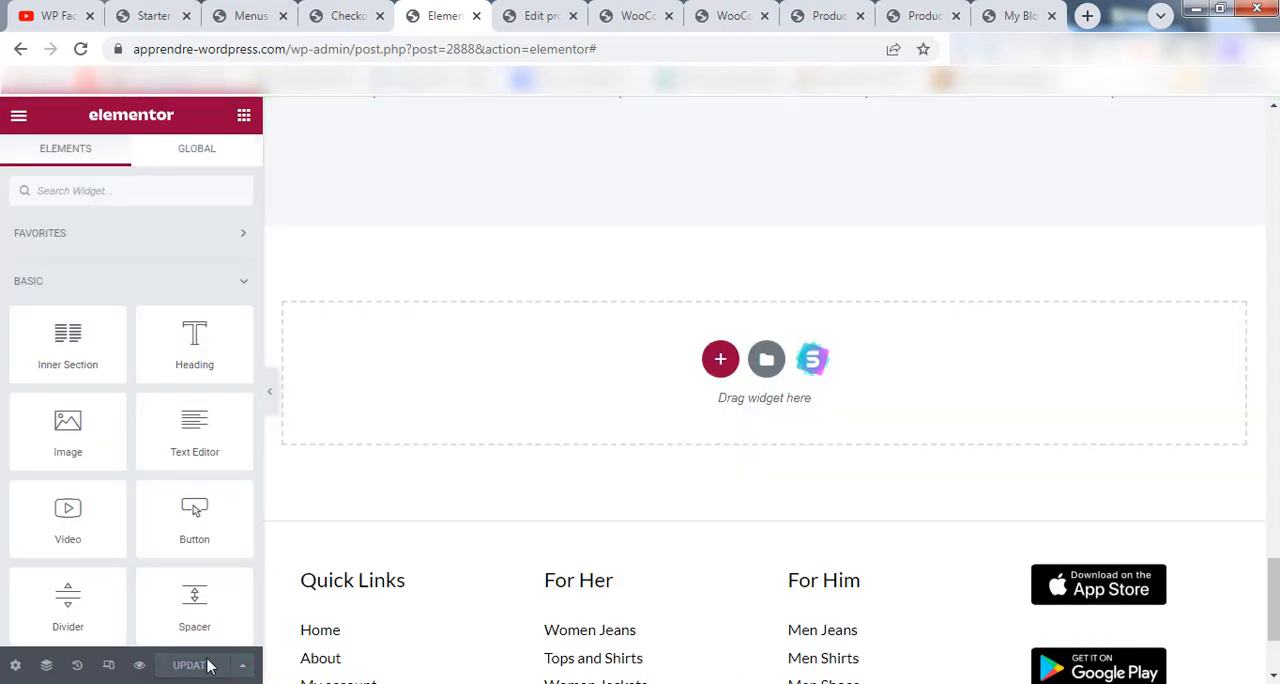
left_click(140, 666)
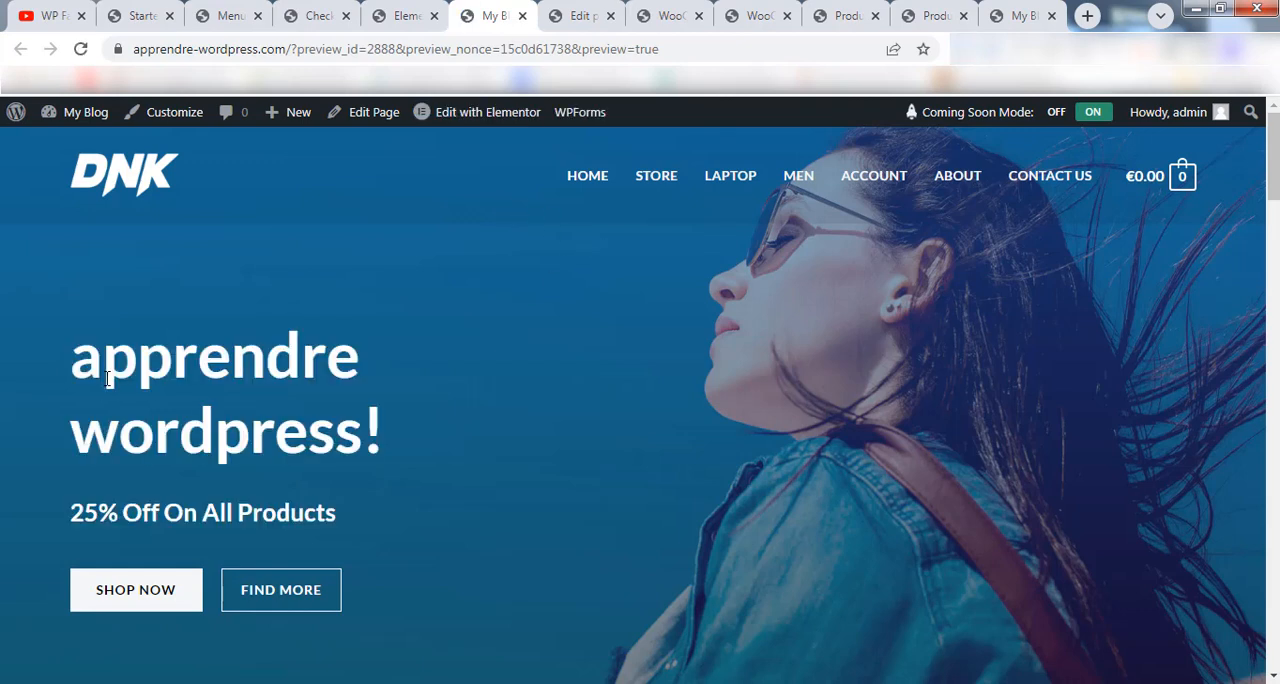
left_click_drag(80, 357, 396, 443)
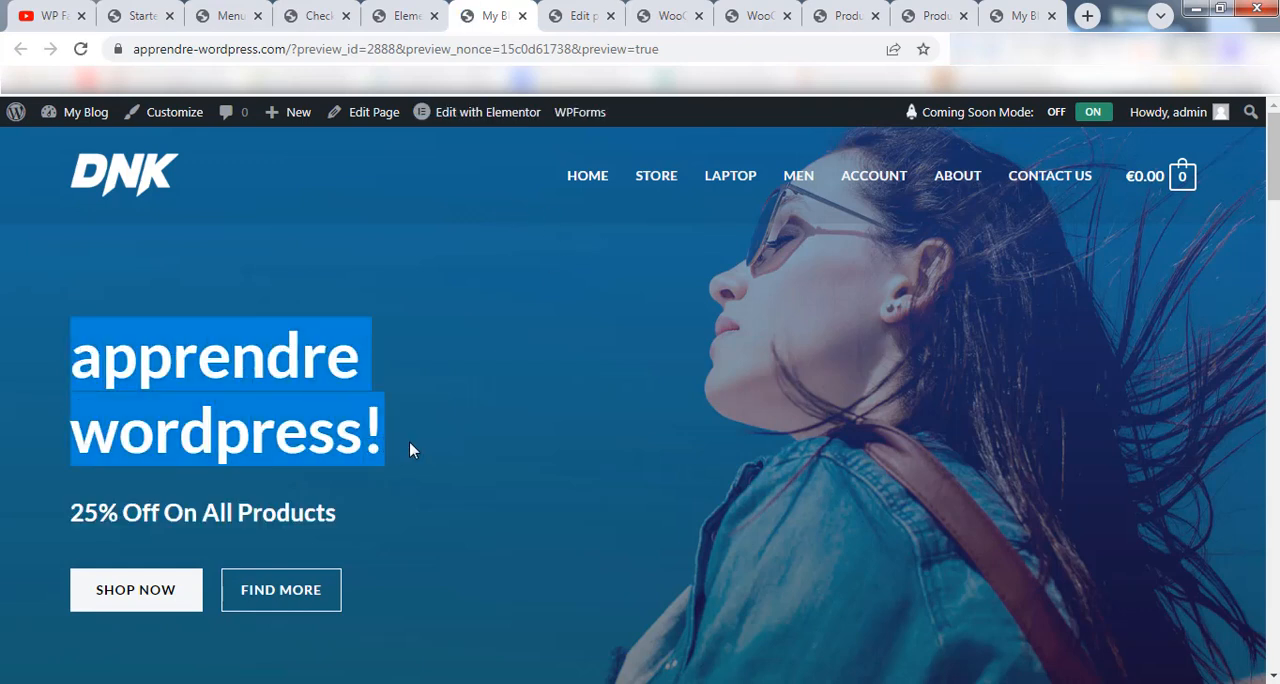
left_click(409, 441)
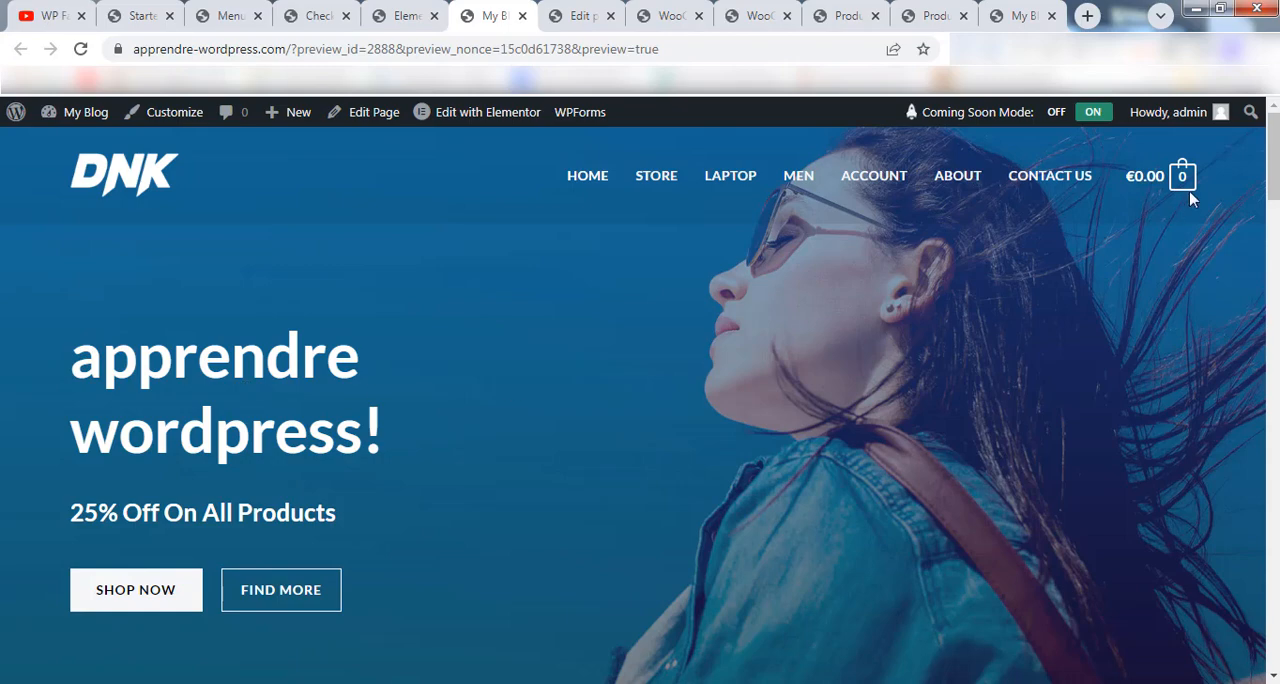
left_click_drag(1274, 162, 1274, 285)
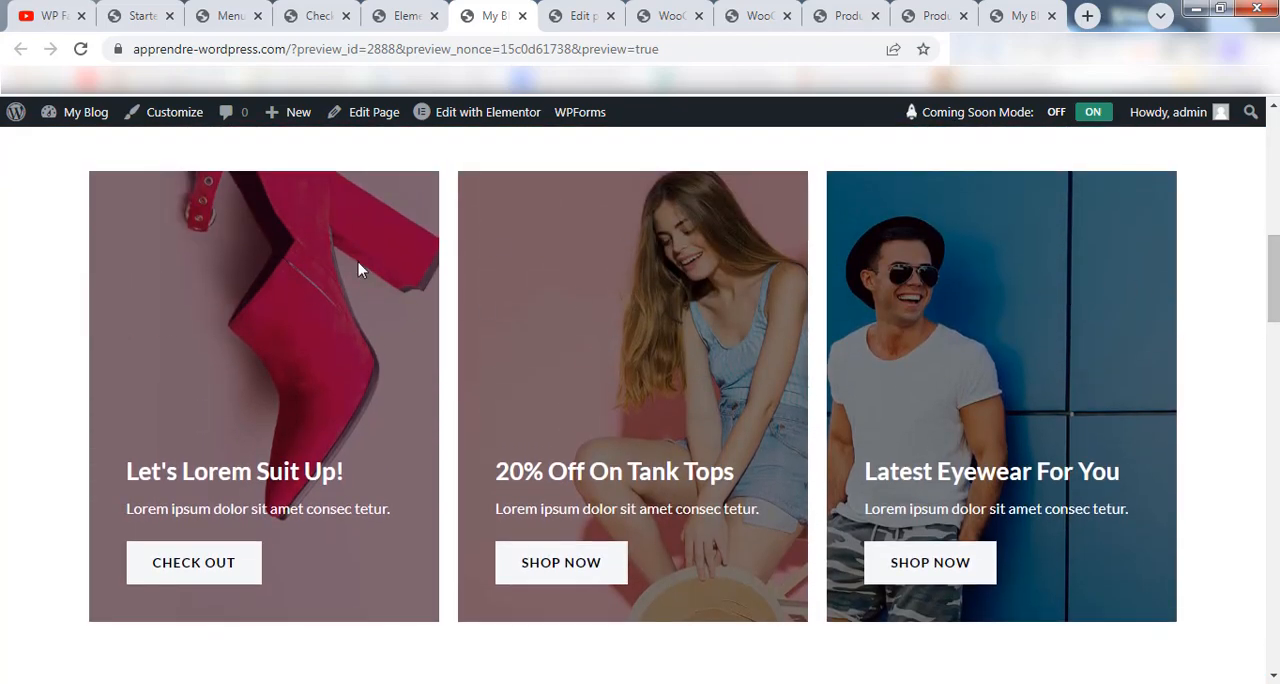
left_click_drag(1274, 285, 1274, 165)
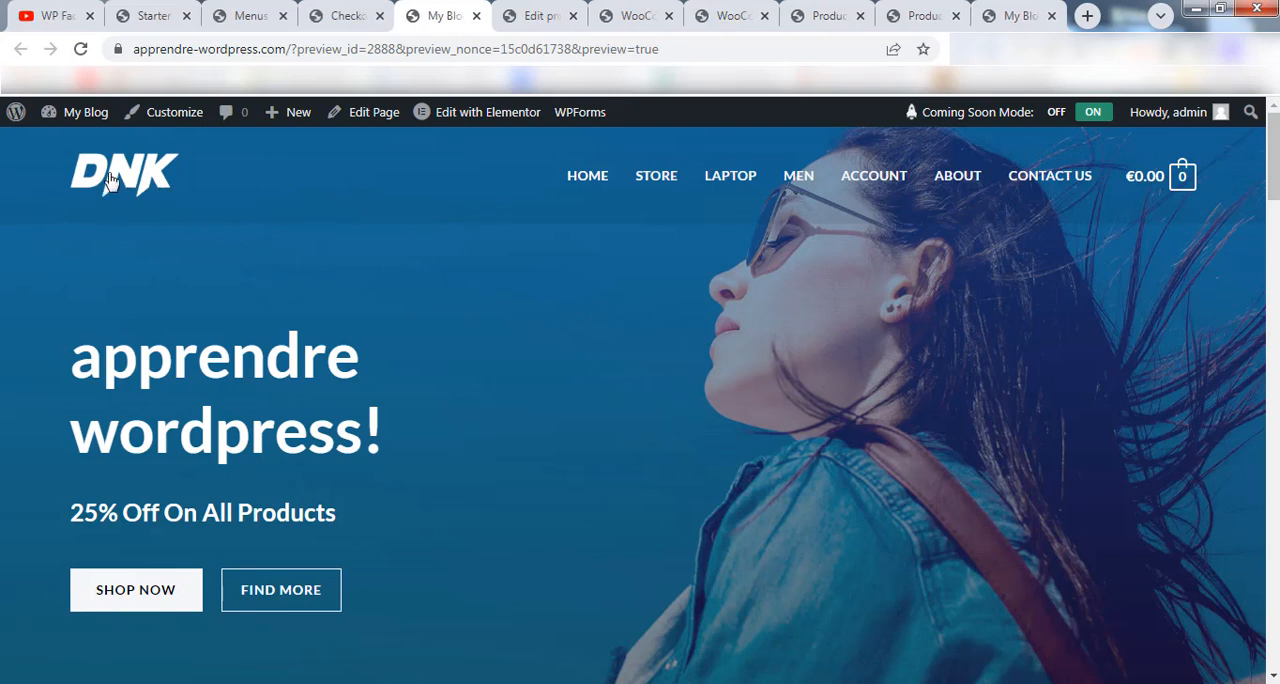
left_click(110, 180)
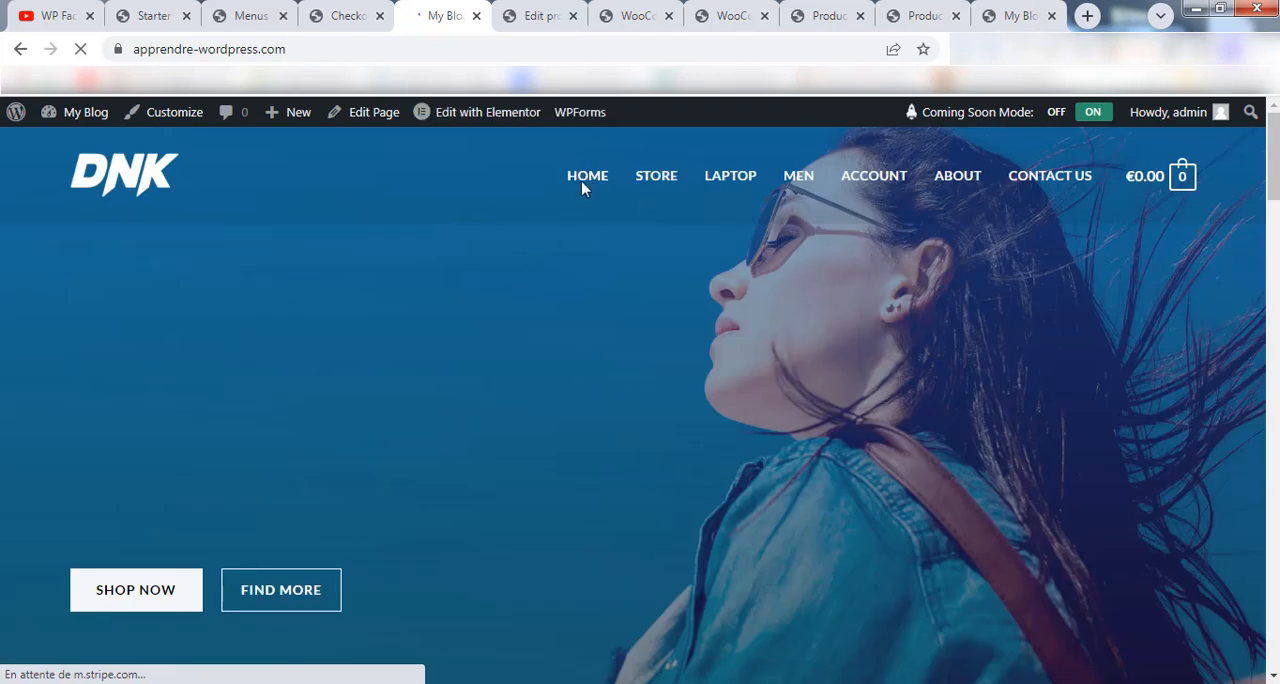
View the Store page of the site and open the WordPress dashboard in a new tab.
left_click(657, 180)
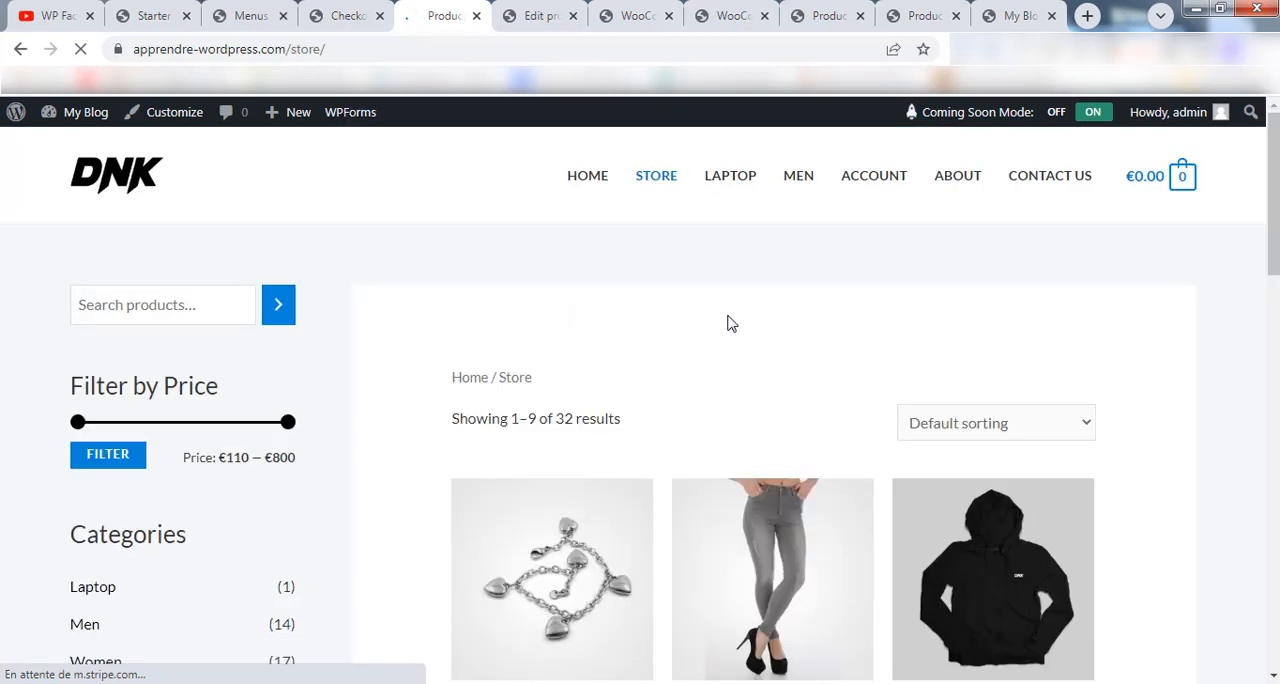
mouse_move(84, 118)
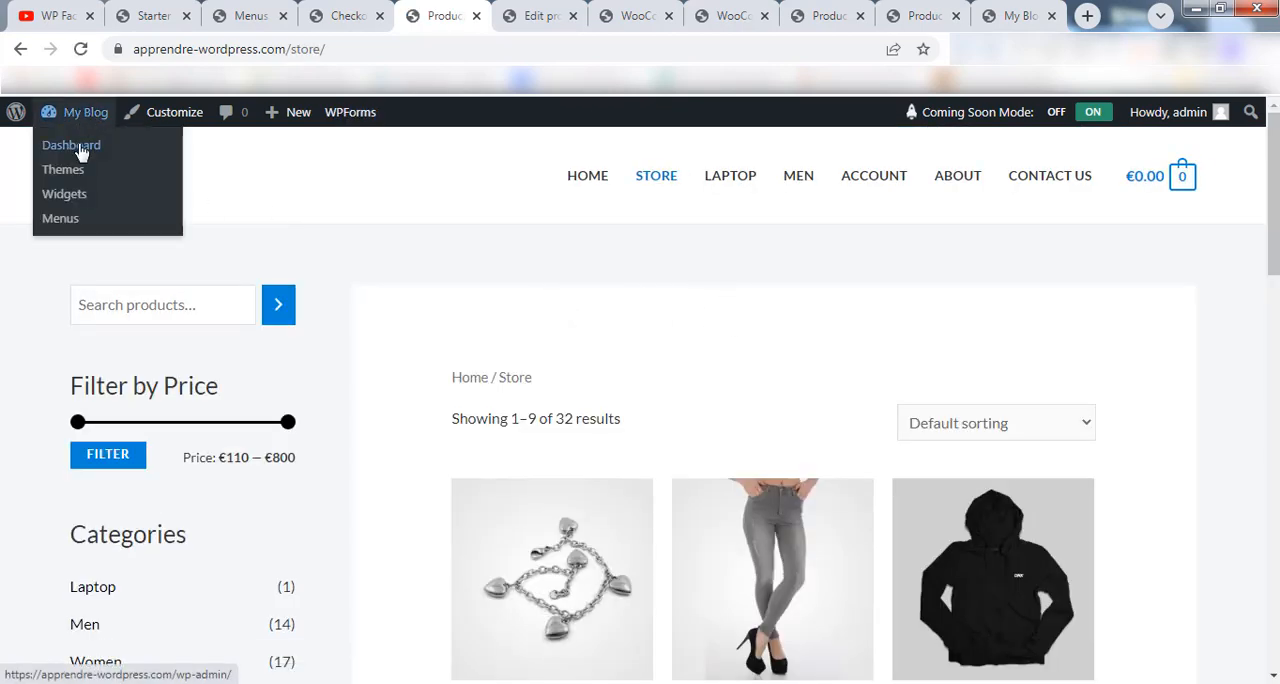
right_click(82, 152)
left_click(130, 158)
left_click(497, 15)
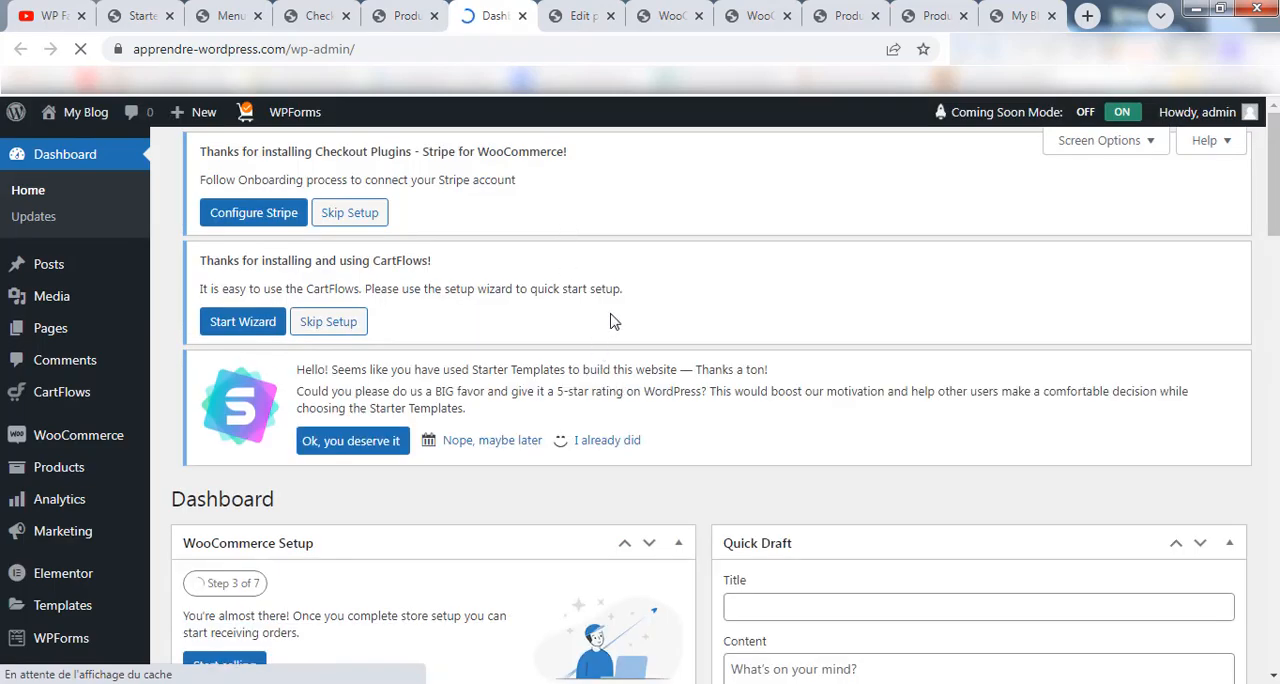
In the Reading settings, set the static homepage to Store and save the changes.
scroll(363, 355, "down", 3)
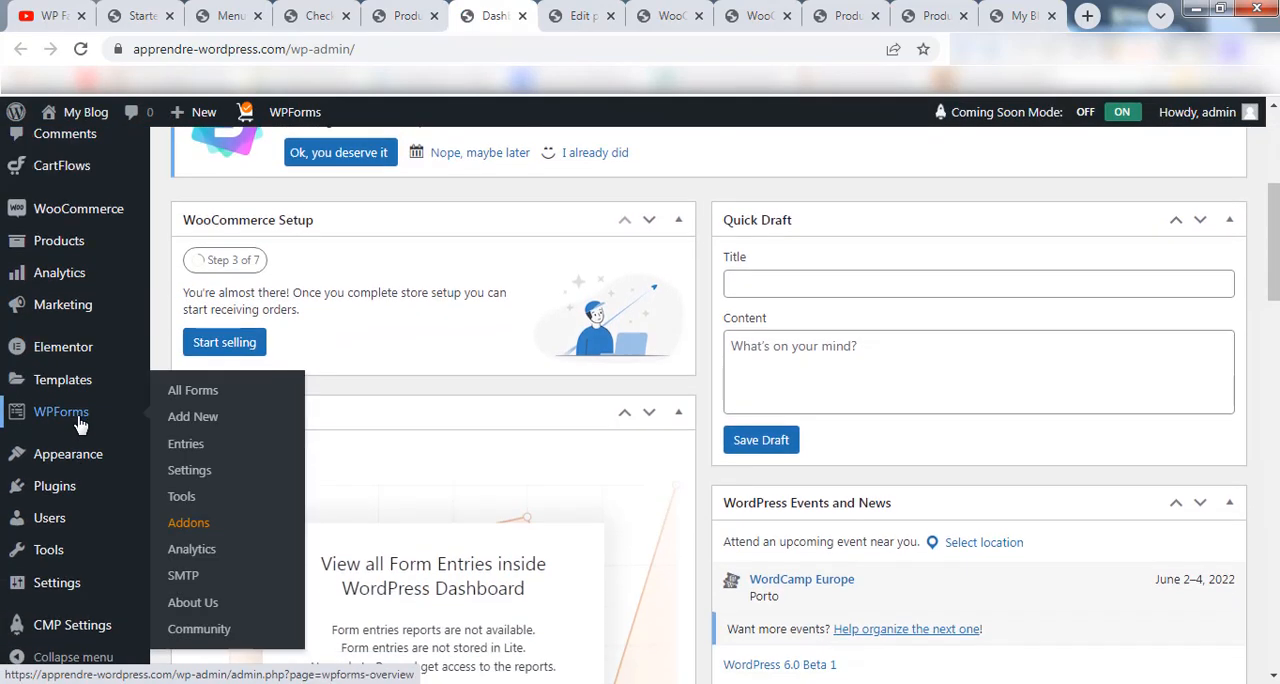
mouse_move(72, 597)
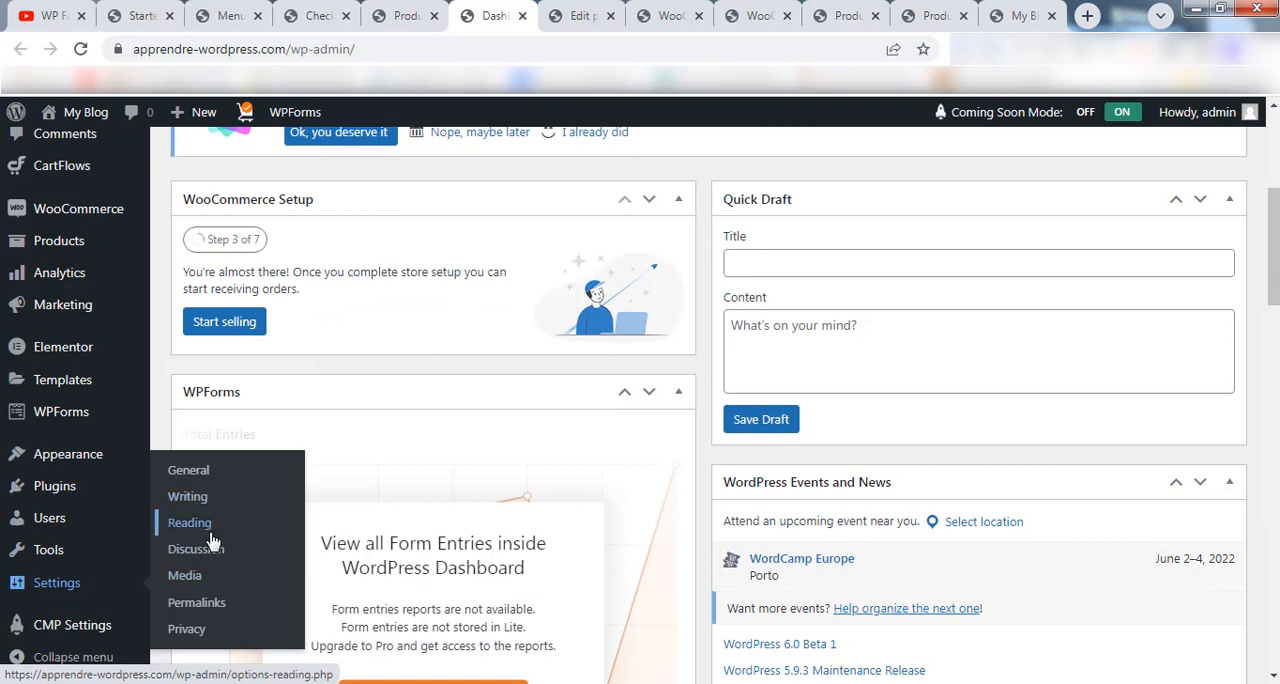
left_click(250, 525)
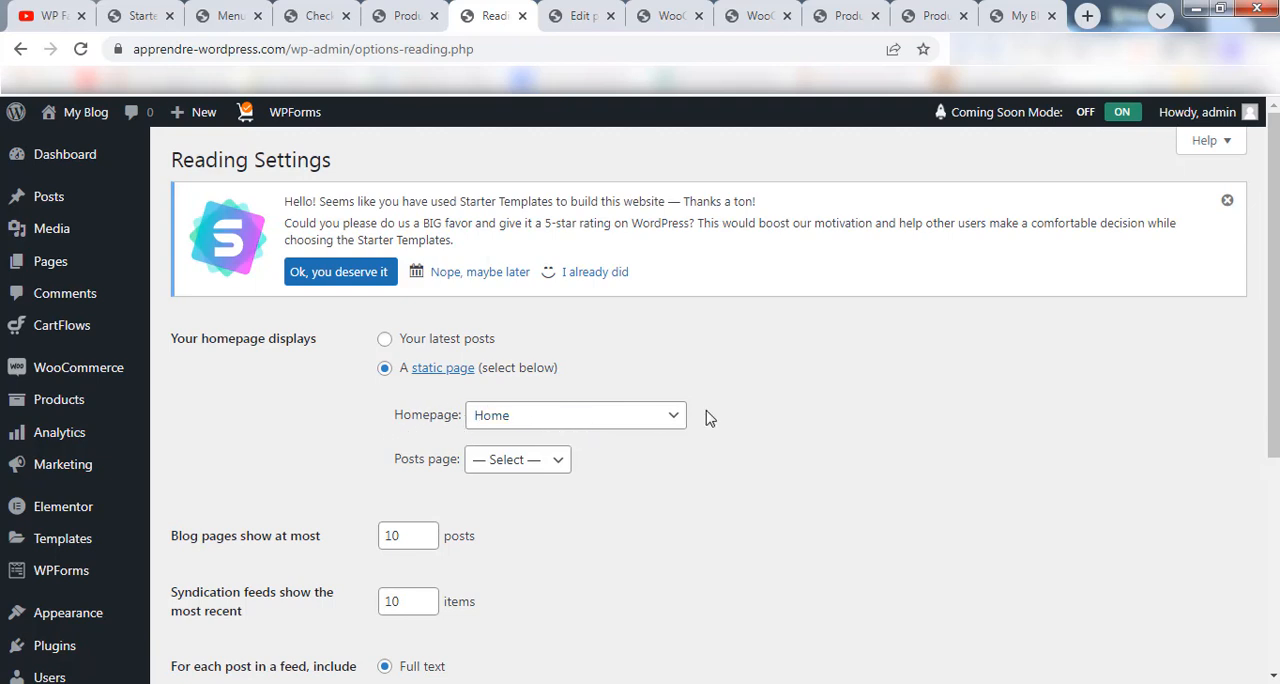
left_click(662, 422)
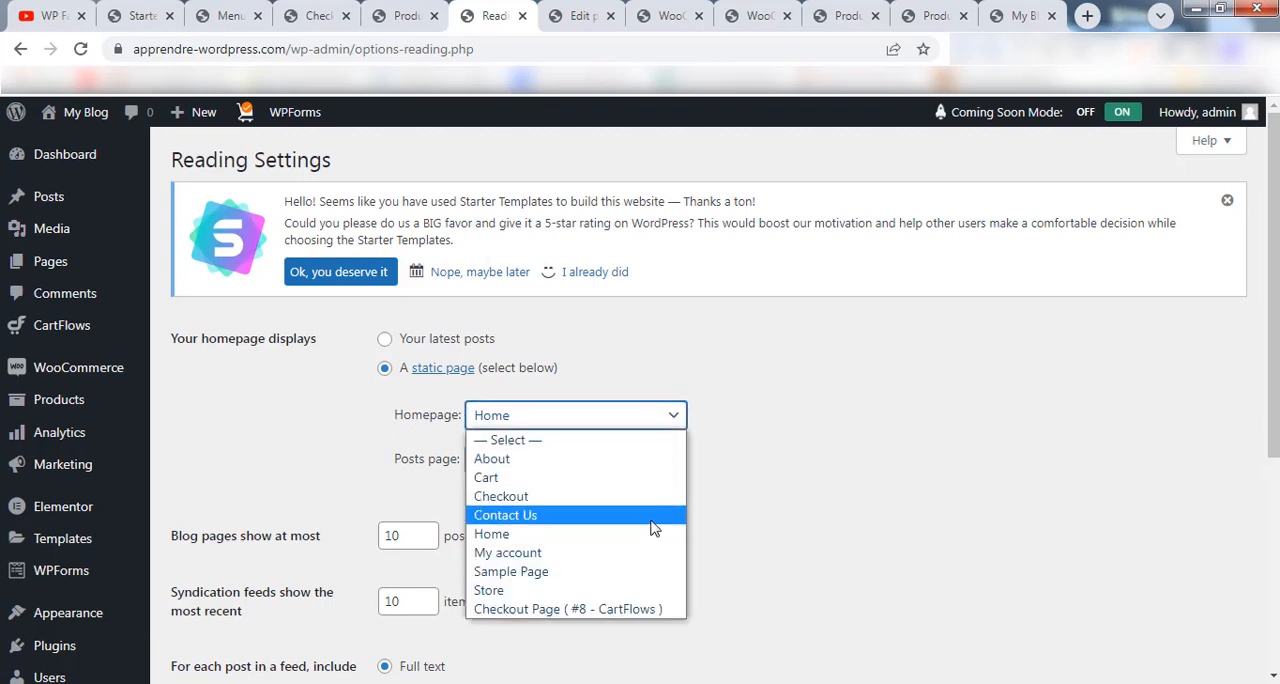
left_click(520, 597)
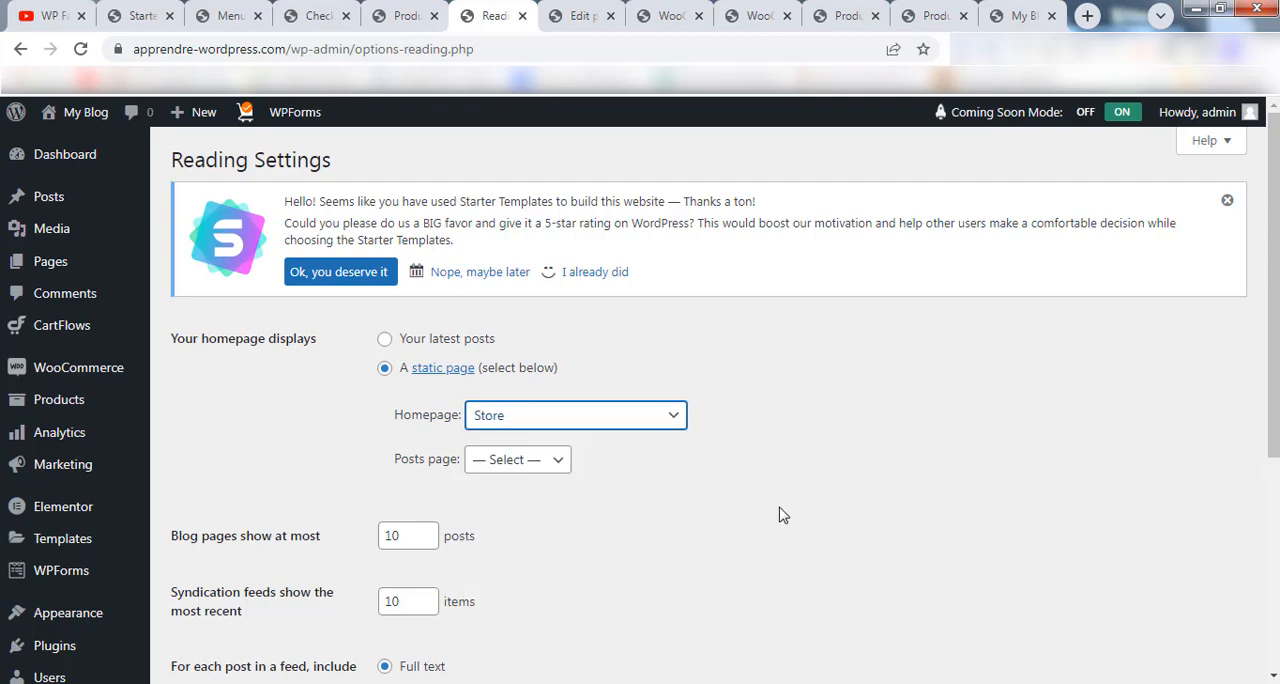
scroll(1273, 300, "down", 4)
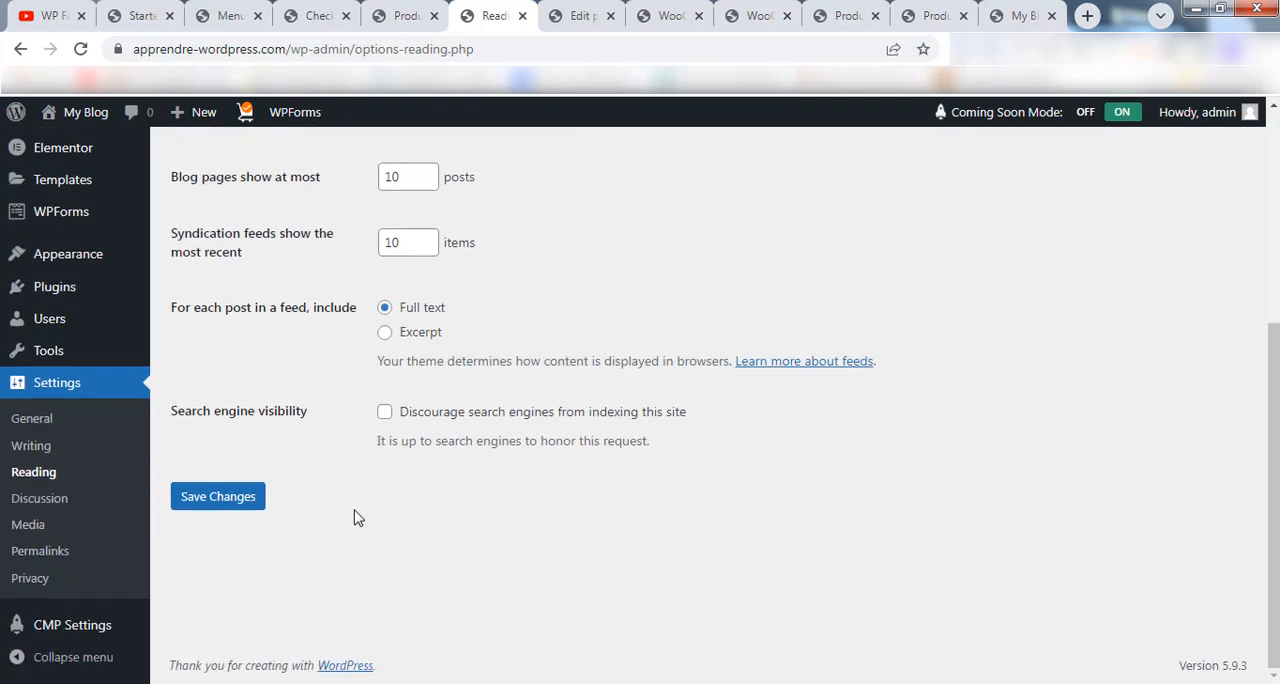
left_click(245, 507)
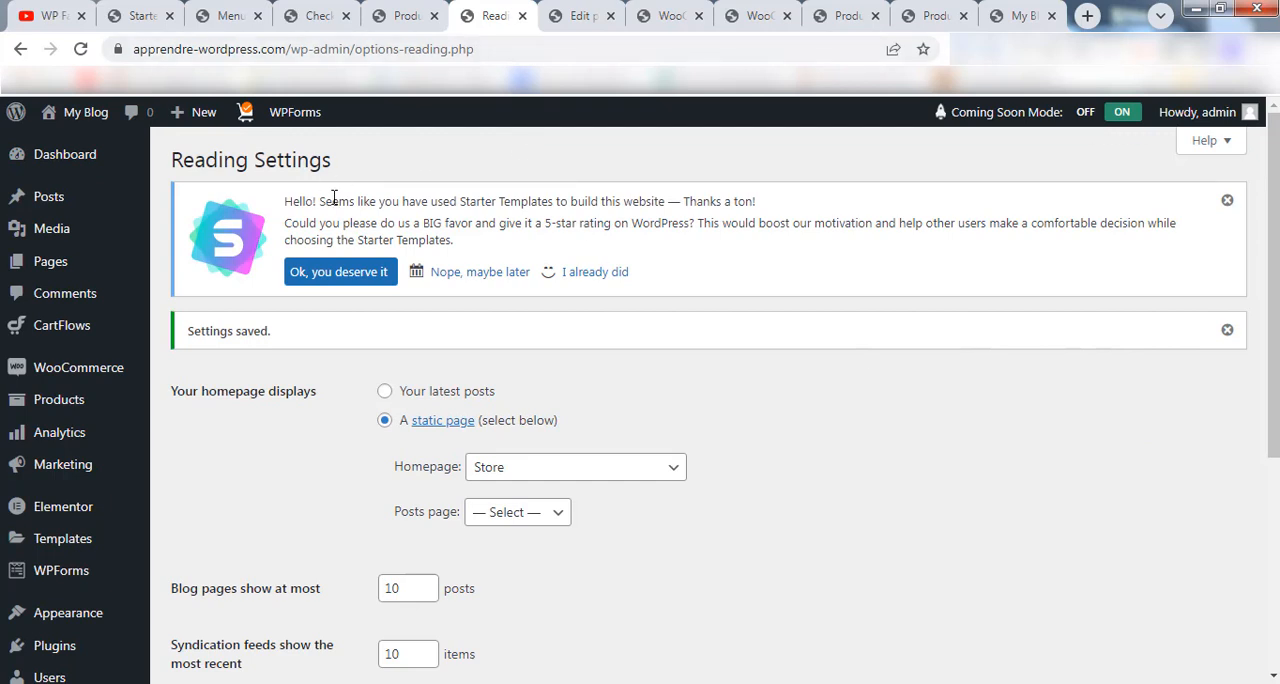
Load the site's front page through the logo, look through its product listing, and compare it with the Home menu link.
left_click(395, 12)
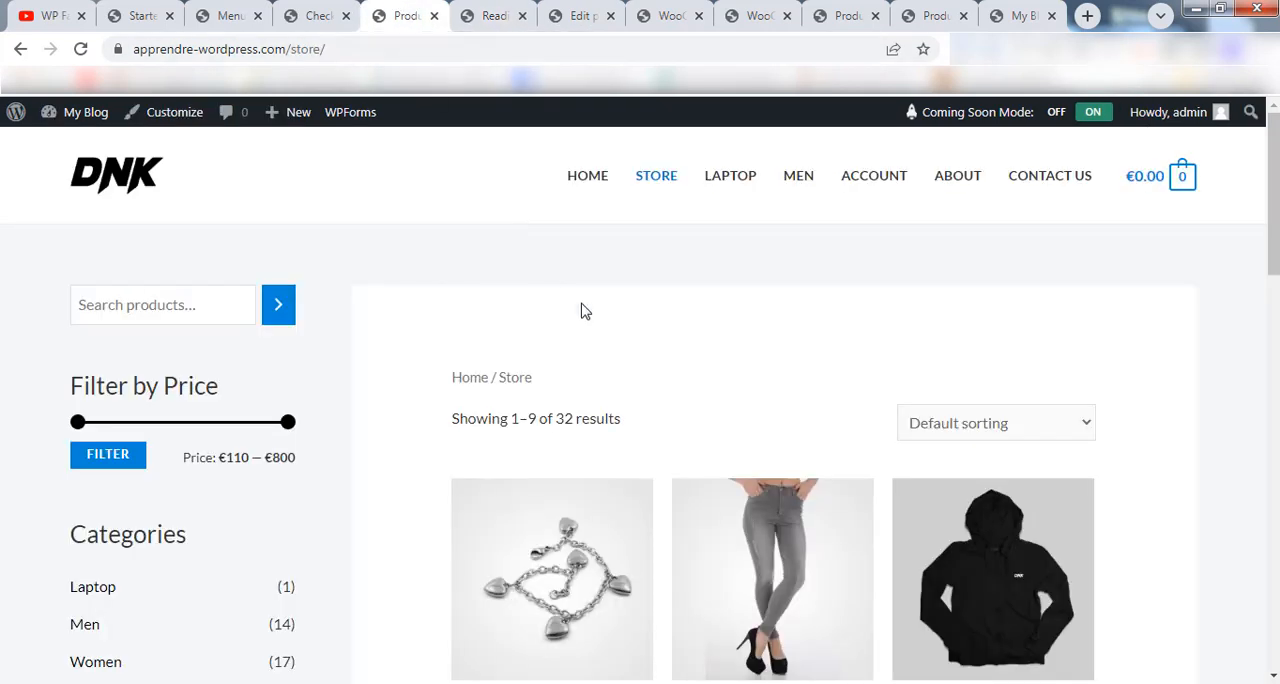
left_click(125, 177)
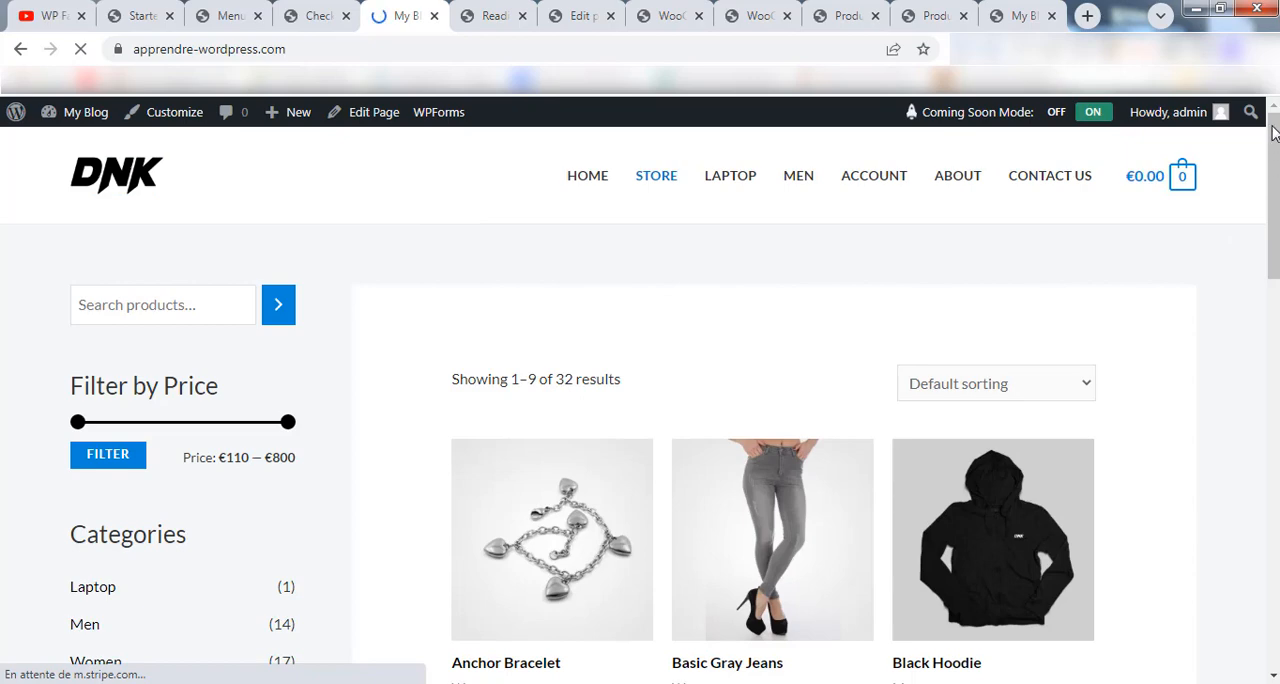
scroll(1275, 133, "down", 6)
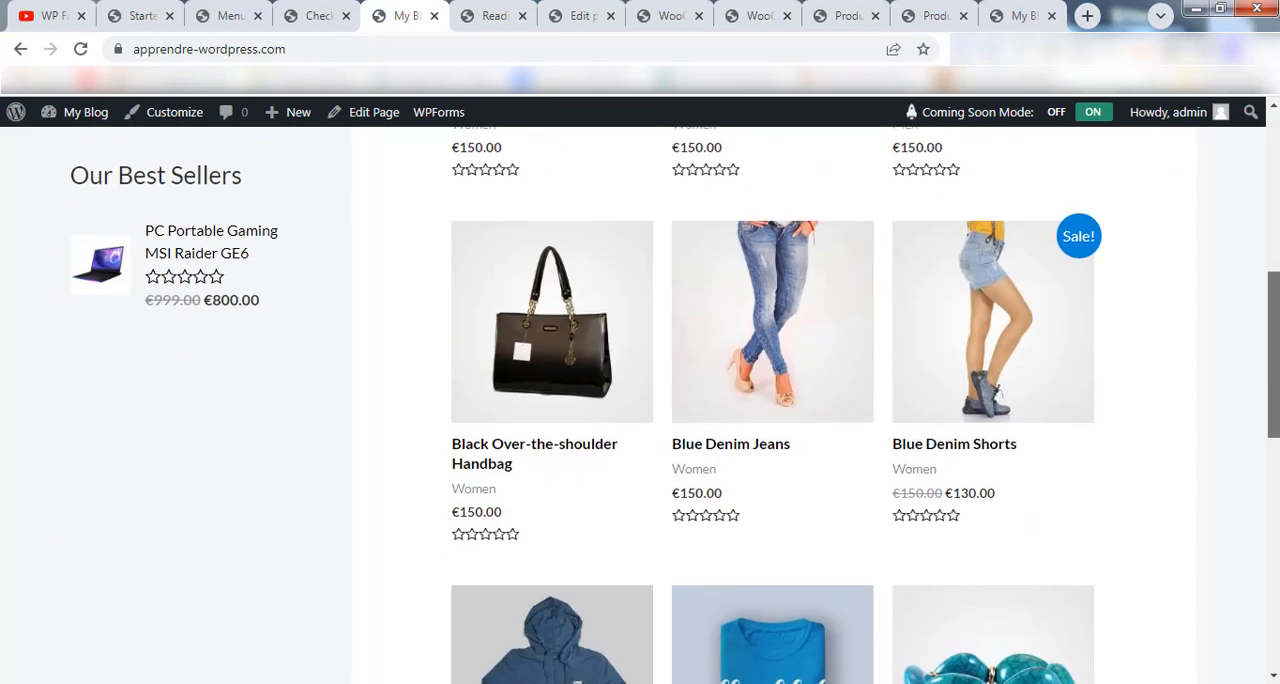
scroll(640, 398, "down", 6)
scroll(640, 398, "up", 15)
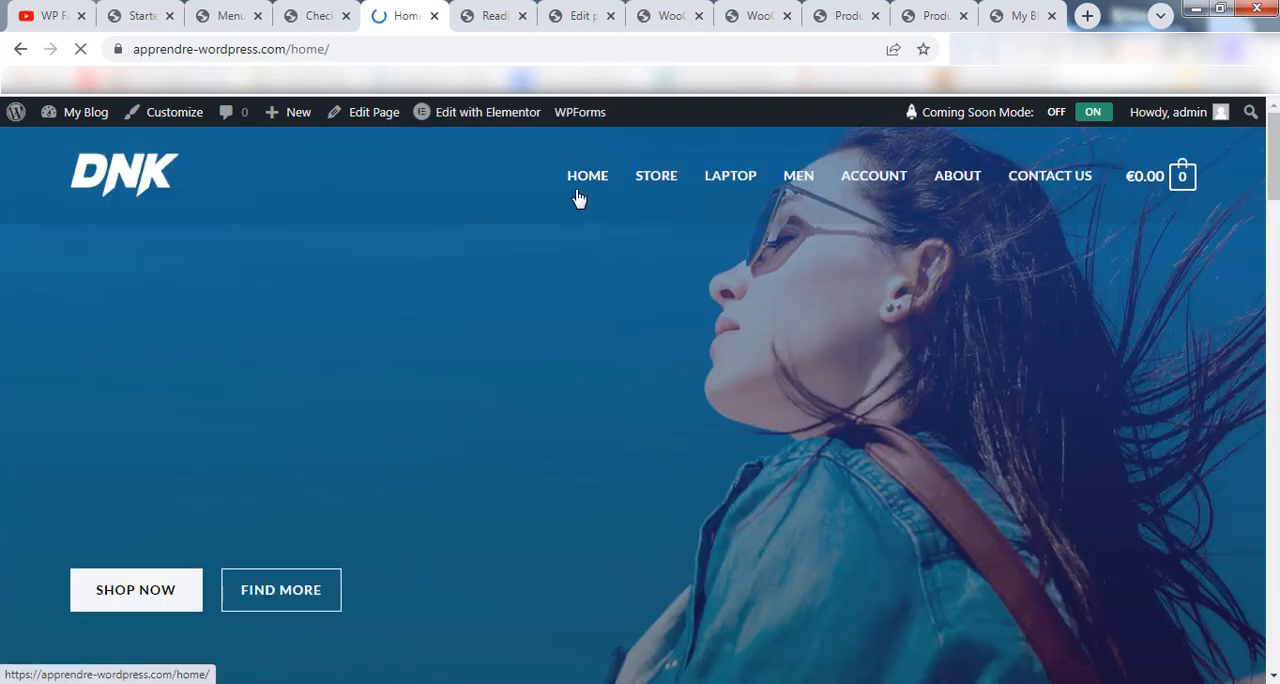
left_click(117, 178)
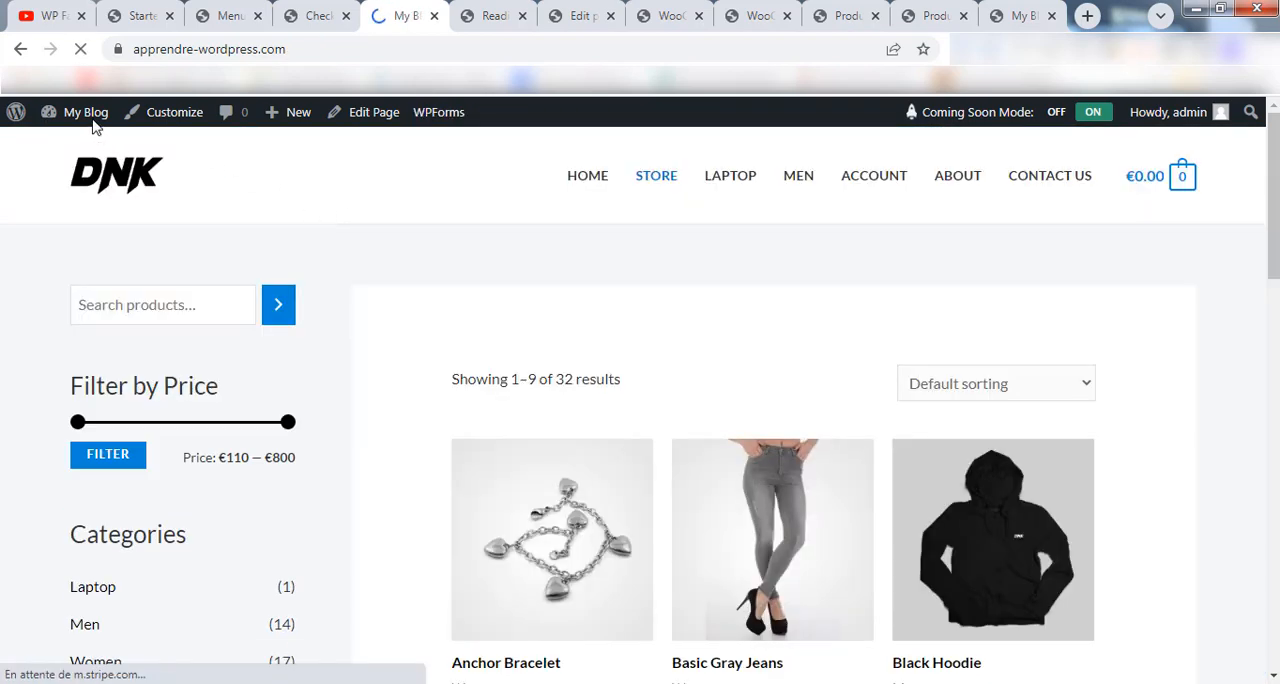
Open the menu management page in a new tab and remove the Home item from the Main Menu.
mouse_move(92, 120)
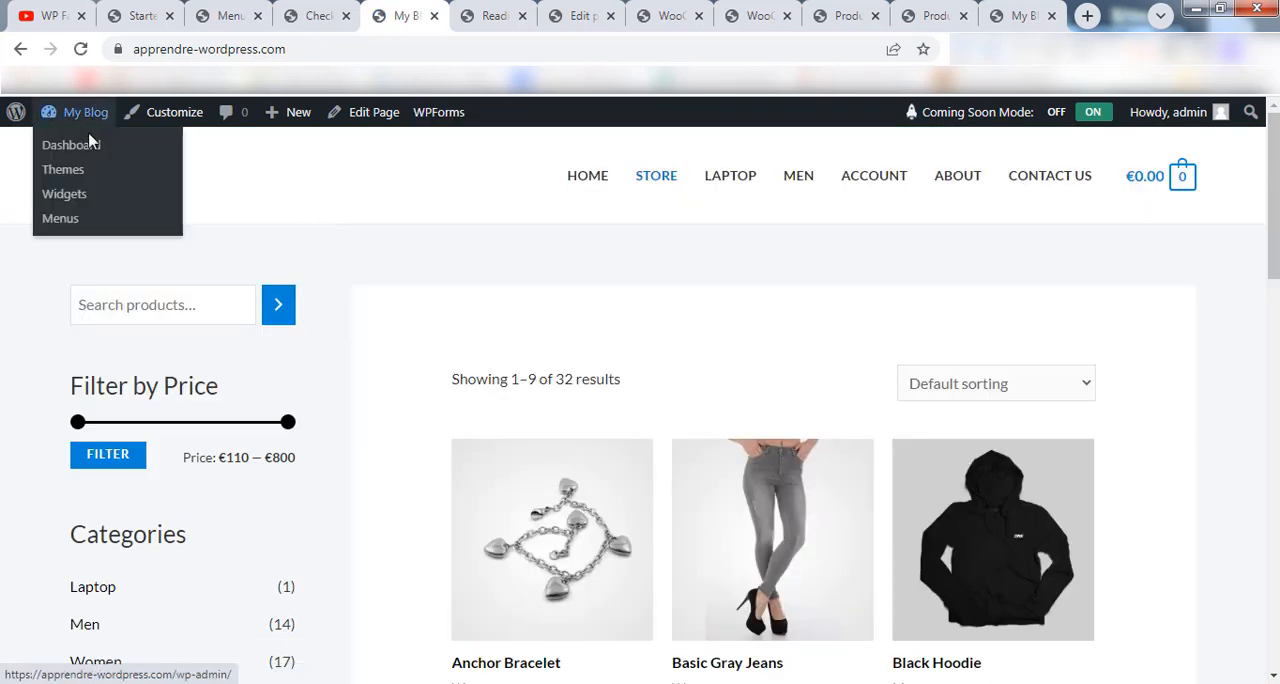
right_click(60, 218)
left_click(143, 231)
left_click(540, 15)
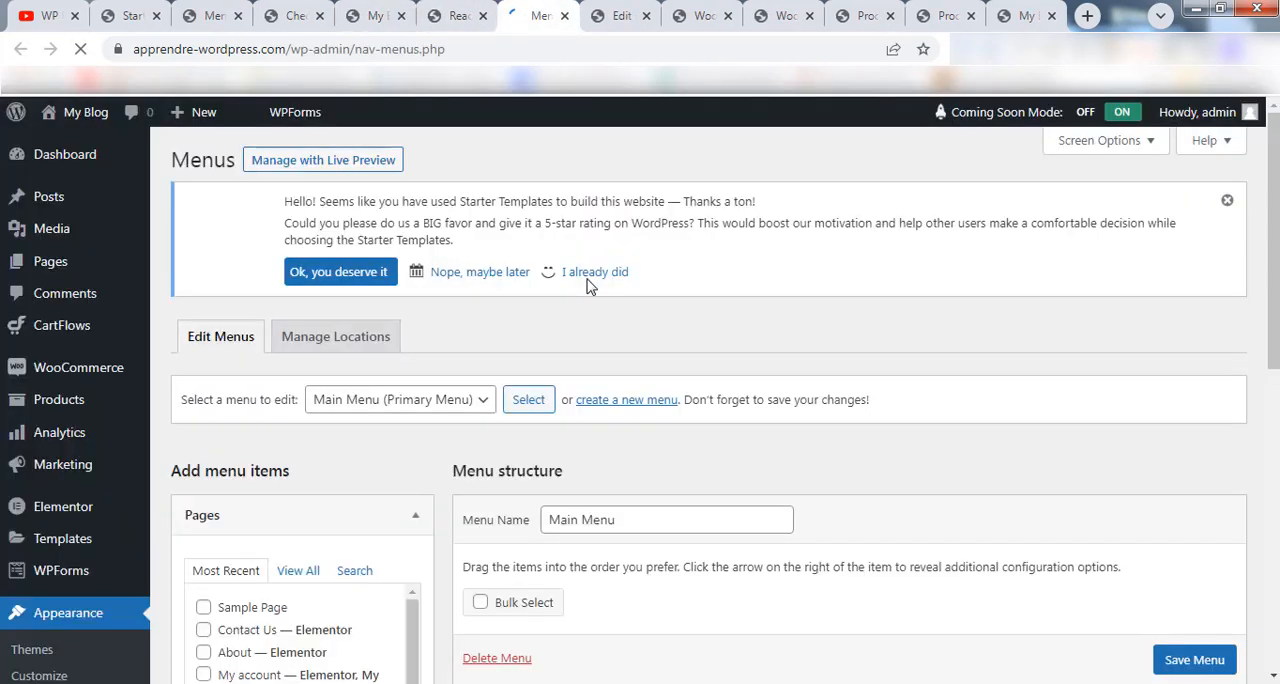
left_click_drag(1272, 186, 1272, 330)
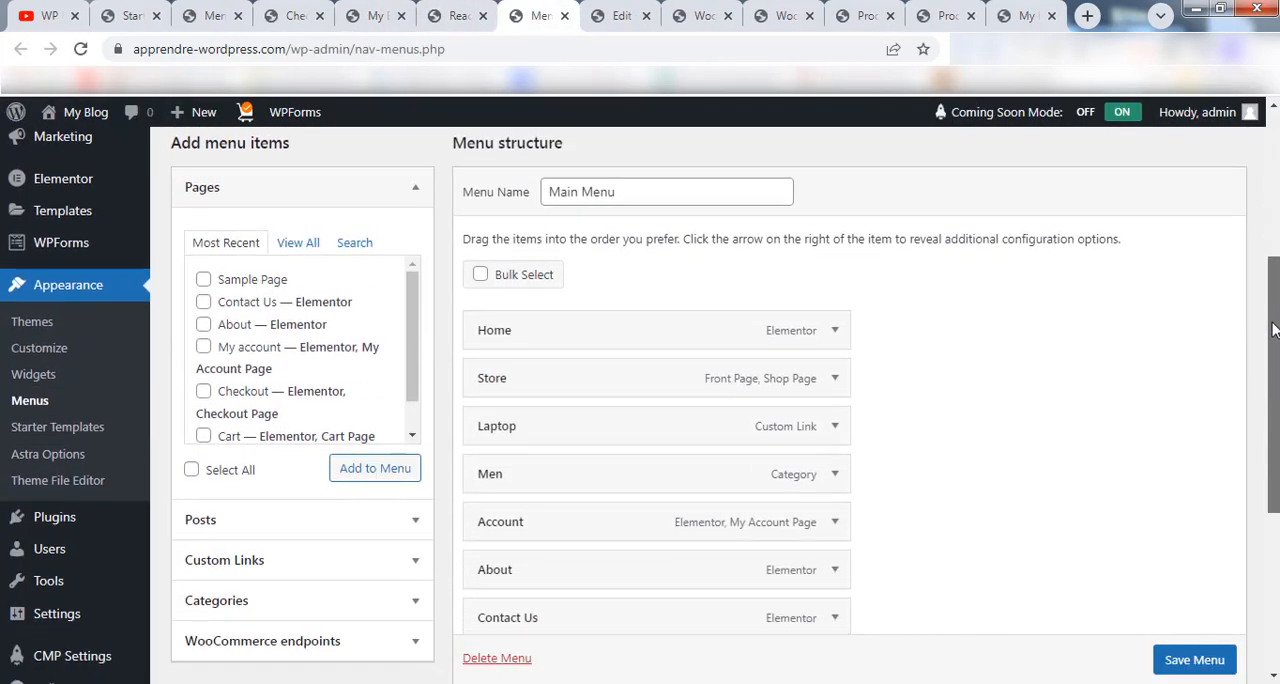
scroll(894, 289, "down", 1)
left_click(835, 257)
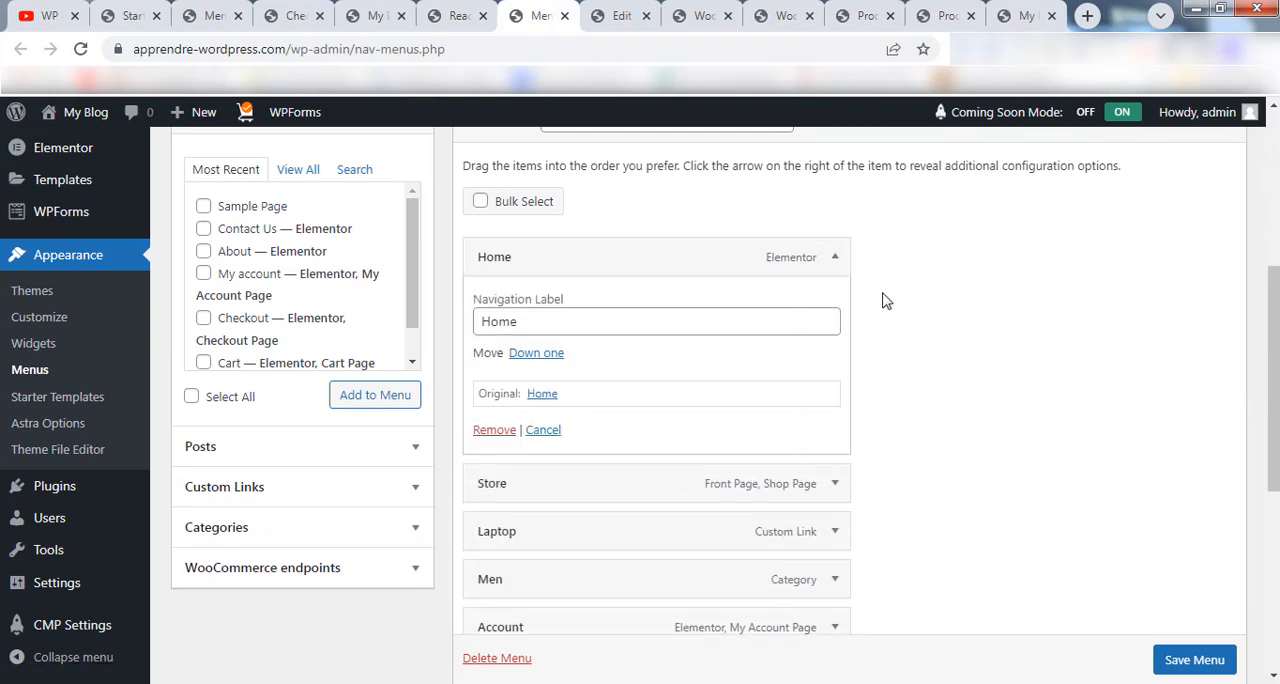
left_click(494, 430)
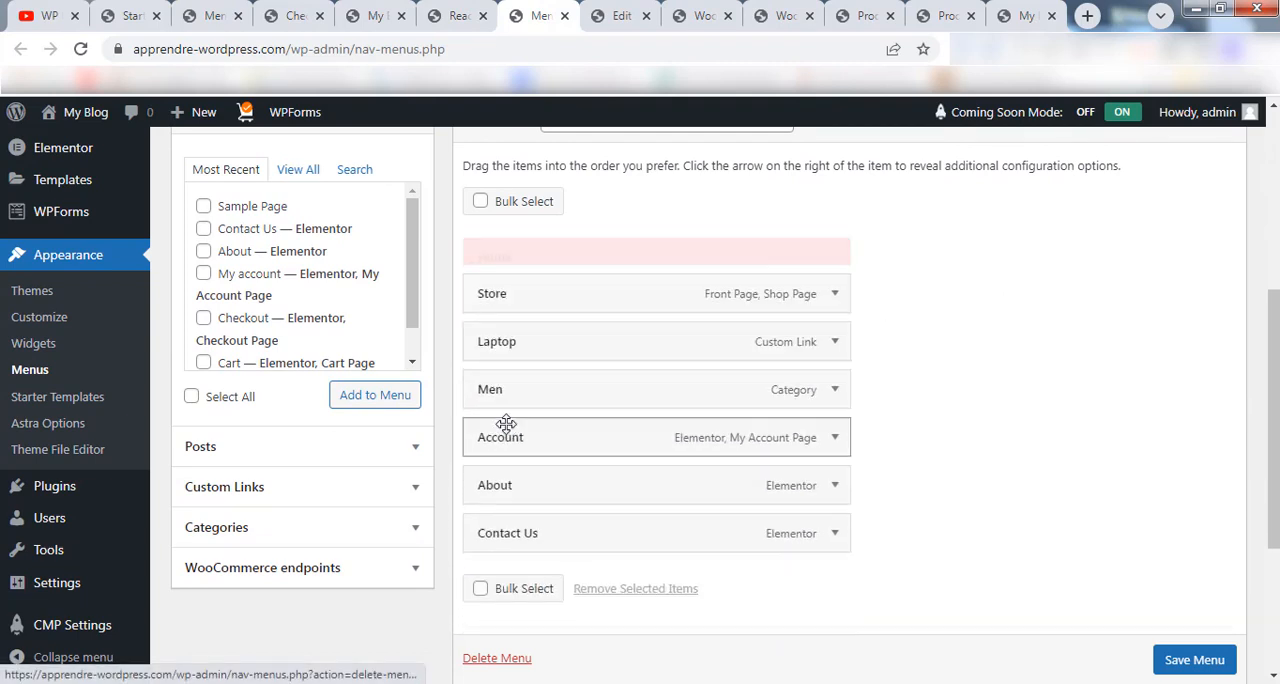
Start a custom menu link and fill its URL with the front page address copied from the site, apprendre-wordpress.com.
left_click(328, 495)
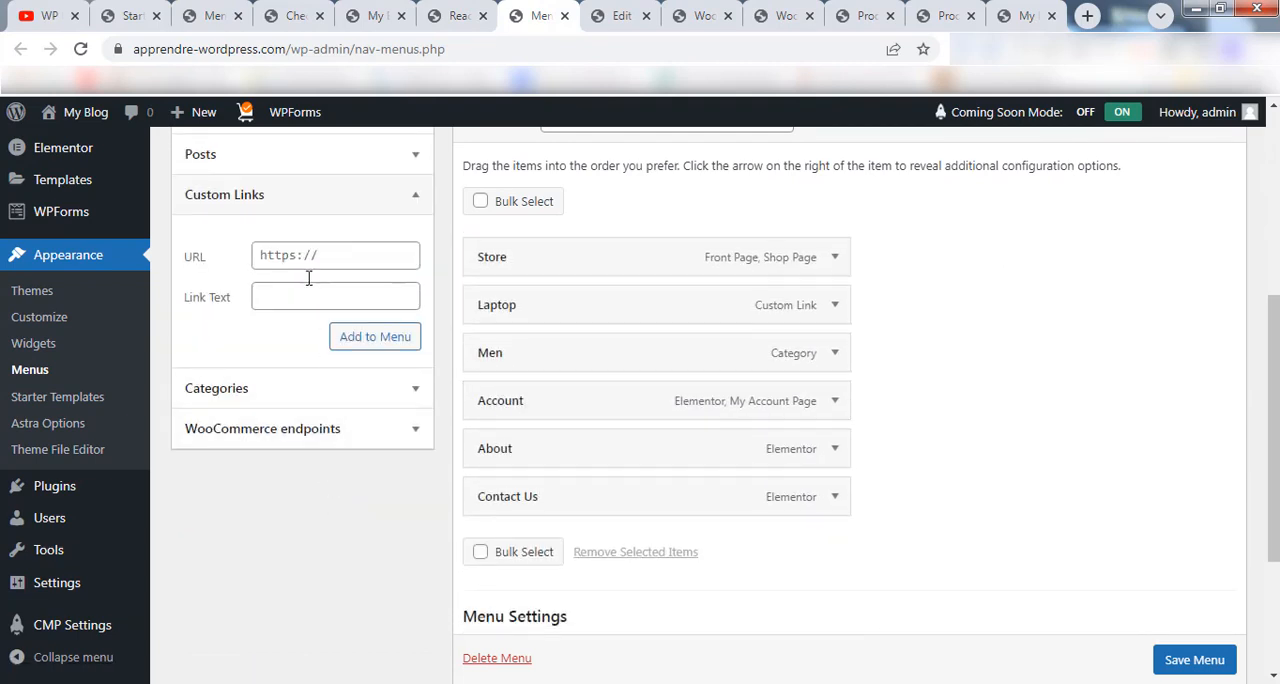
left_click(376, 15)
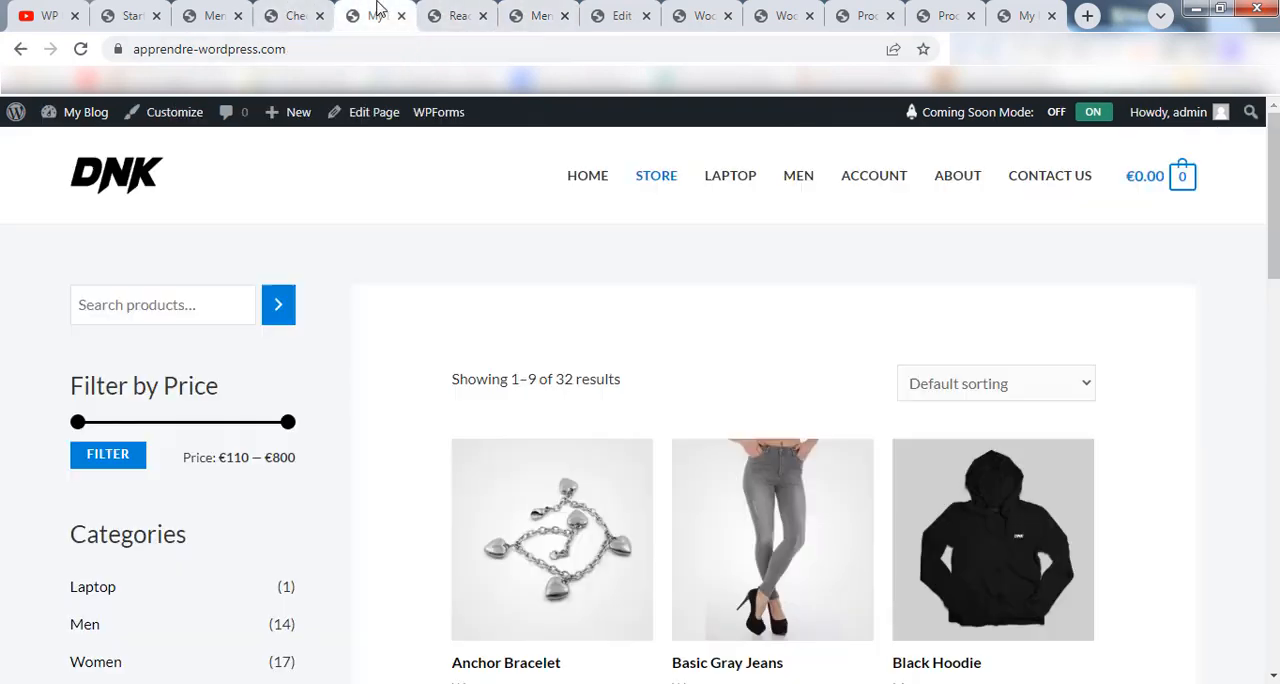
left_click(270, 55)
key("ctrl+c")
right_click(274, 52)
left_click(343, 150)
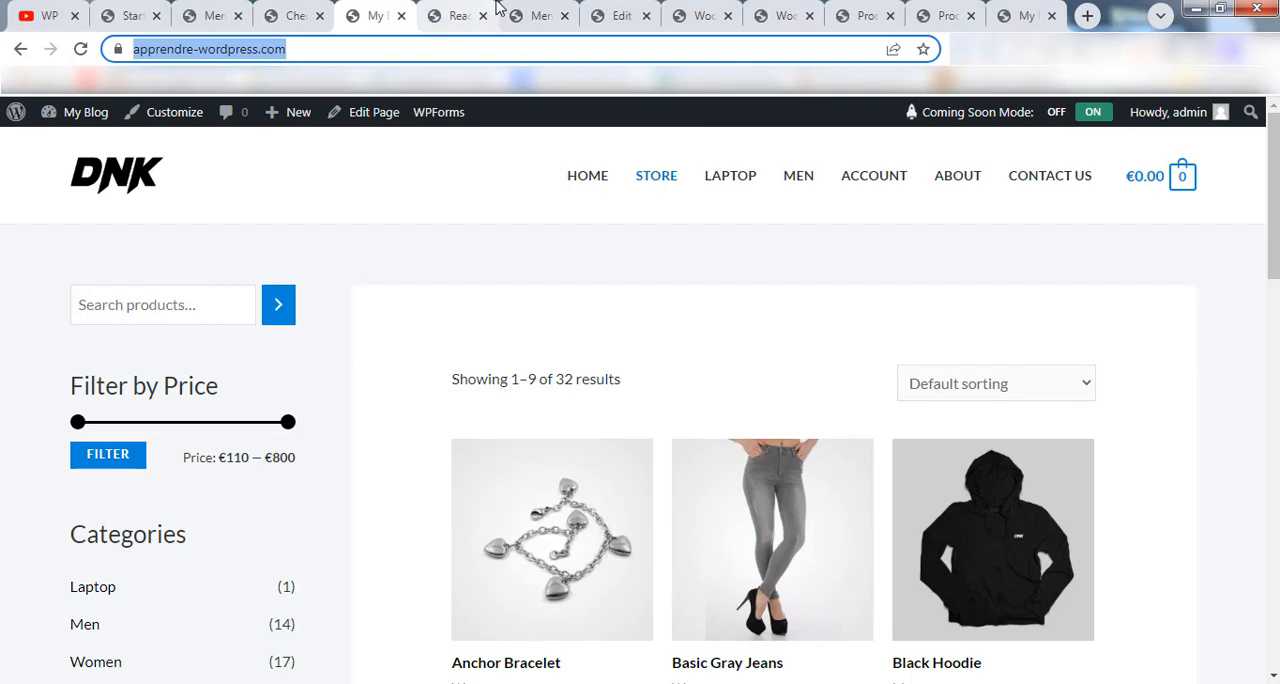
left_click(538, 15)
right_click(334, 250)
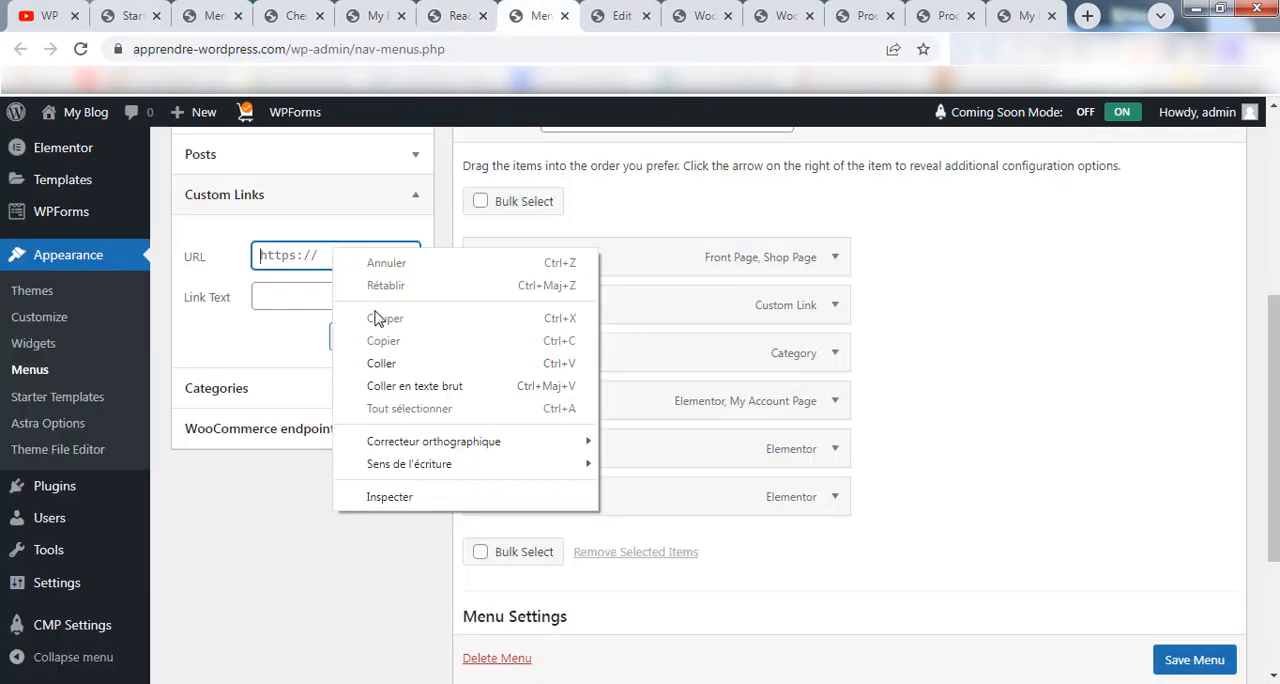
left_click(380, 362)
Add the custom link to the Main Menu with the text Home, place it above Store, and save the menu.
left_click(300, 291)
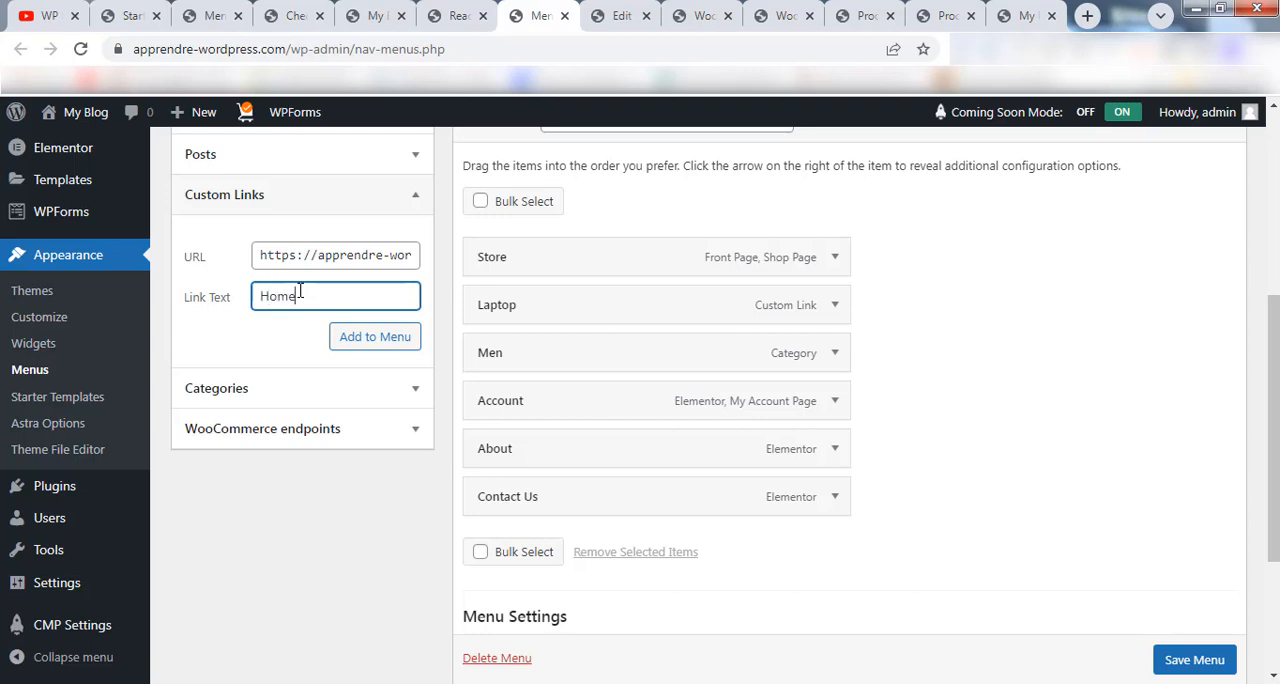
left_click(357, 333)
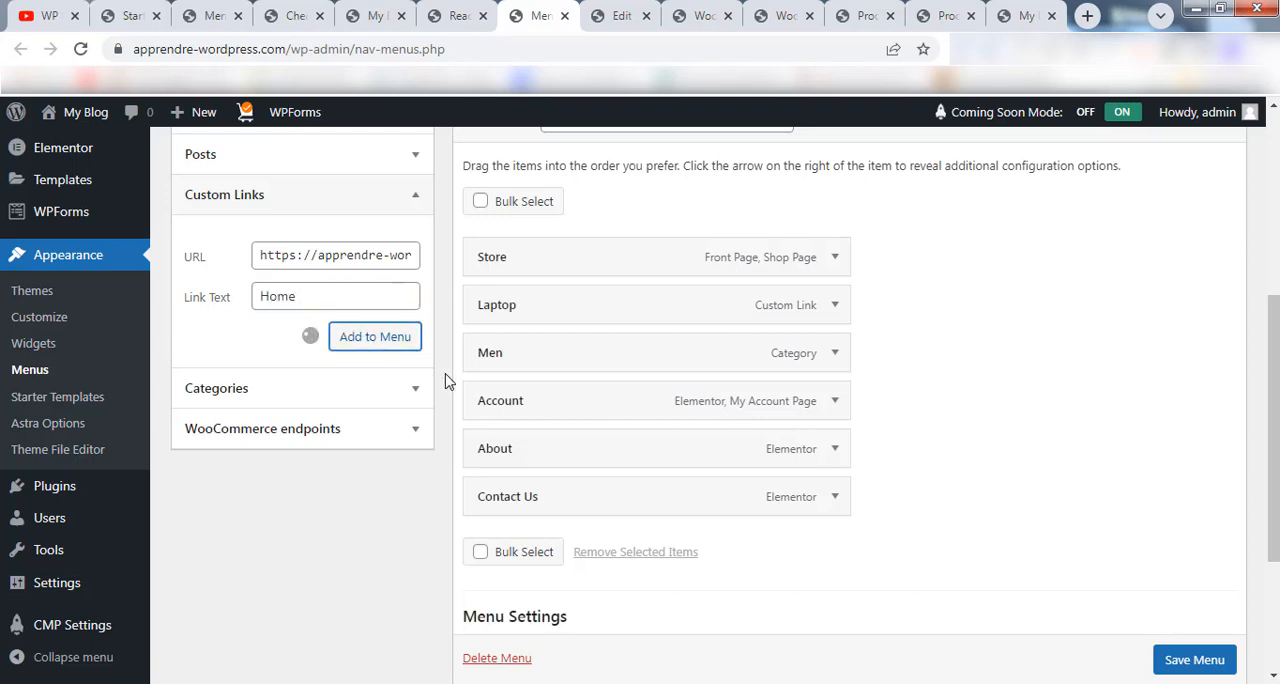
left_click_drag(571, 551, 570, 262)
left_click(1171, 660)
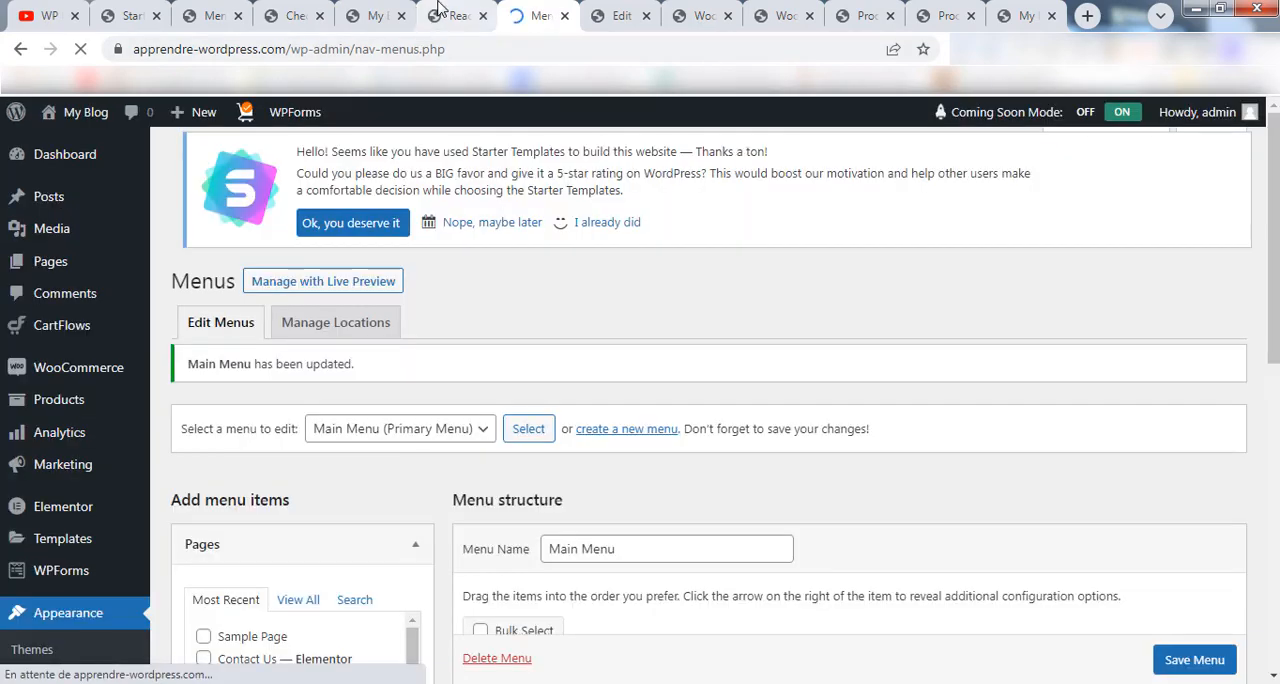
Reload the site's front page and check the updated navigation, the logo link, and the product listing down to the footer.
left_click(455, 15)
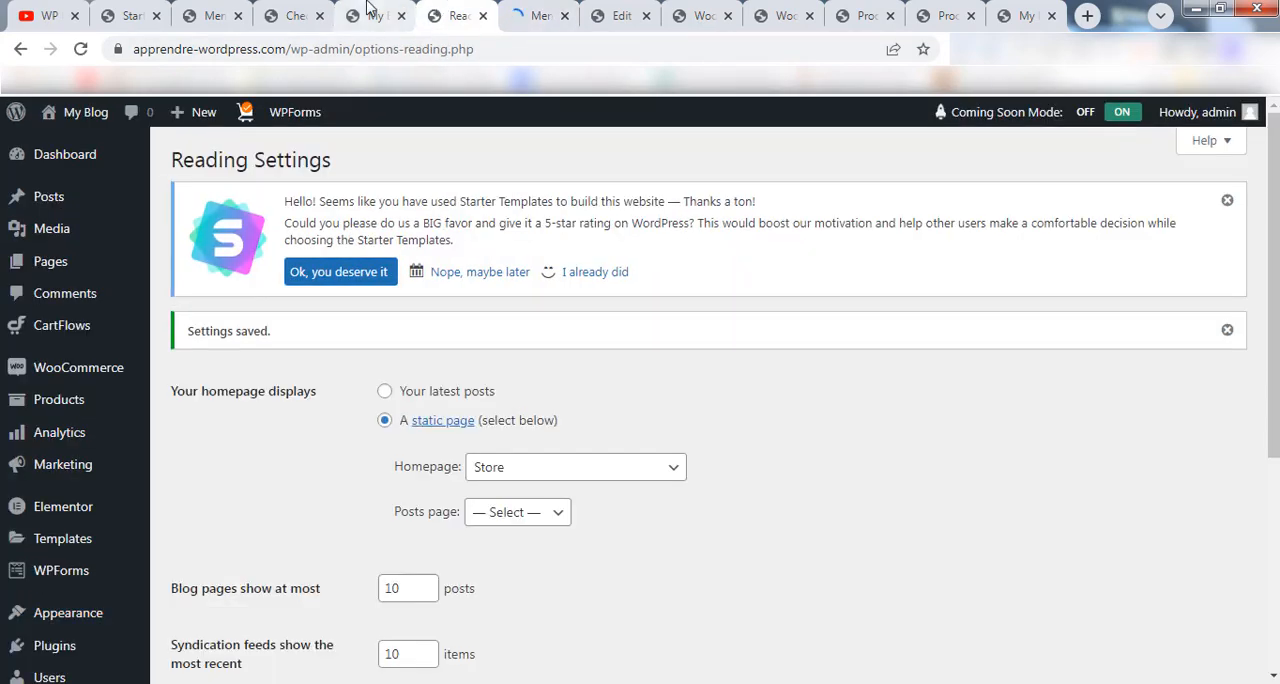
left_click(372, 12)
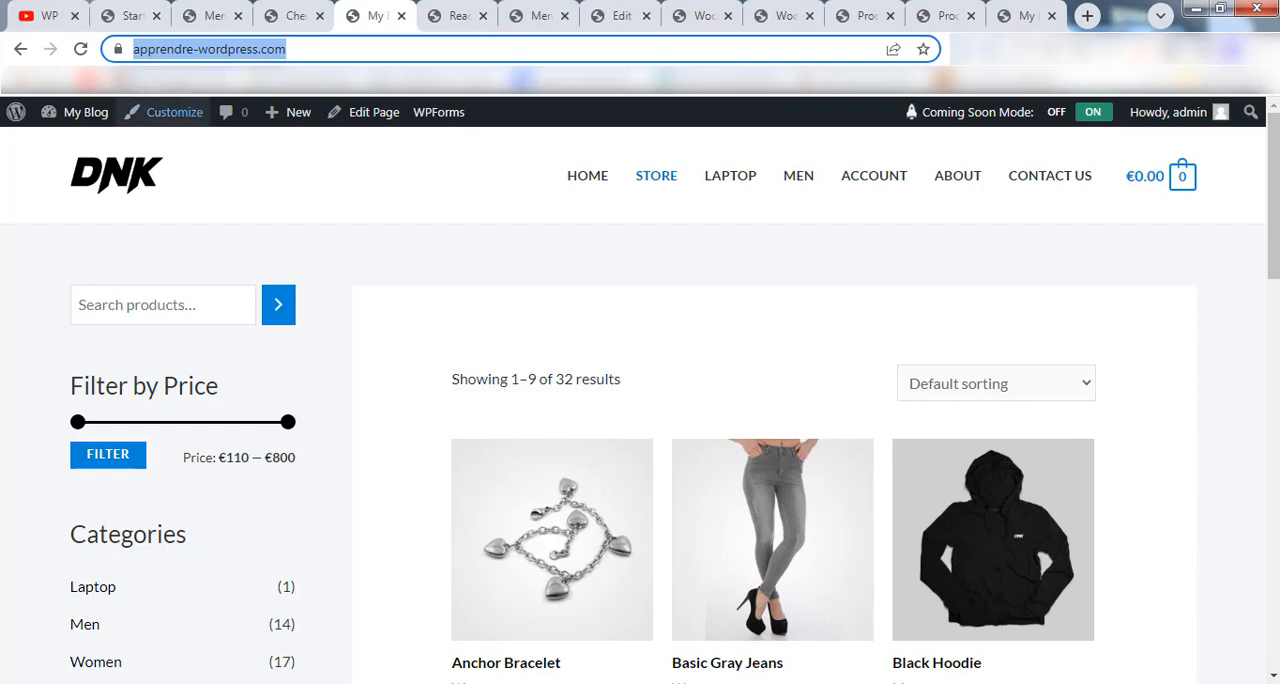
left_click(80, 48)
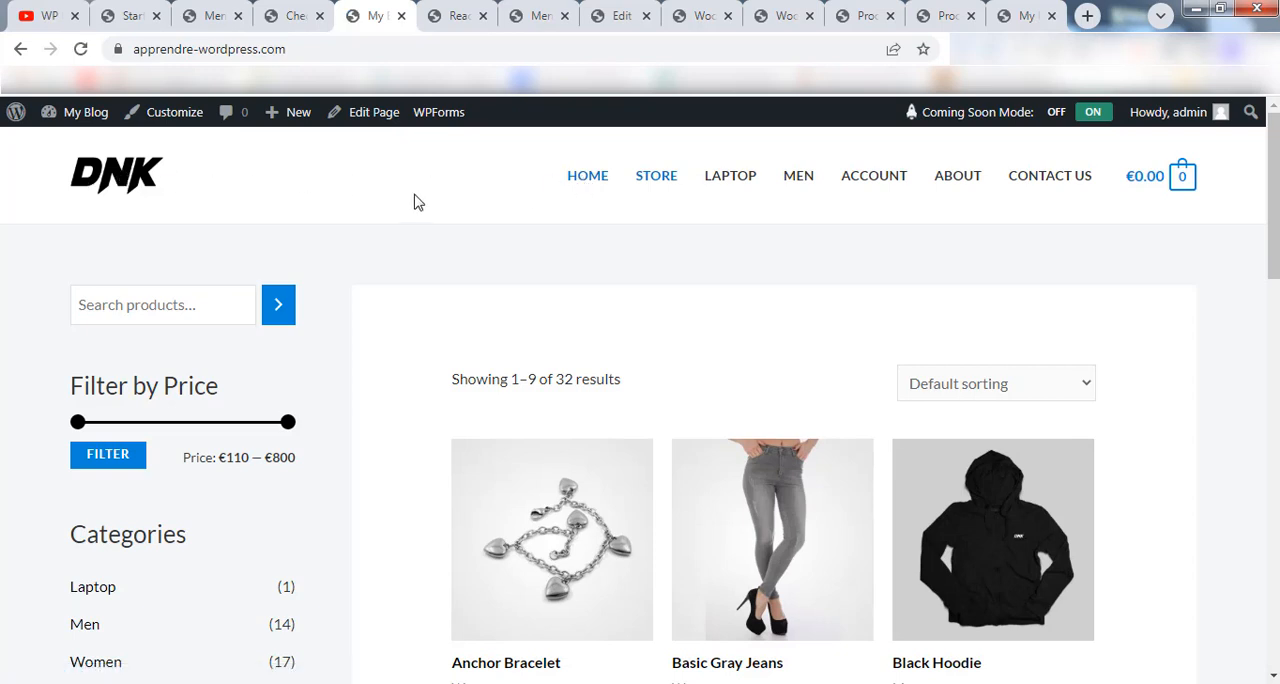
left_click(105, 173)
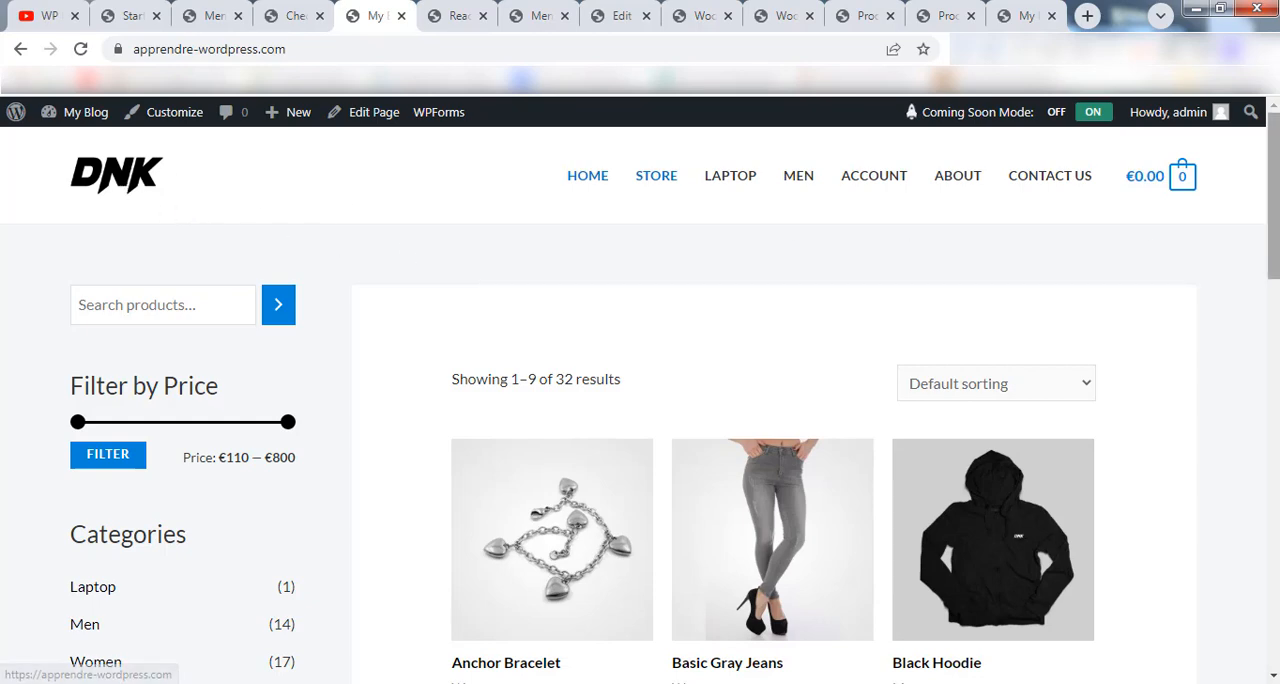
scroll(1240, 332, "down", 5)
scroll(1240, 332, "down", 10)
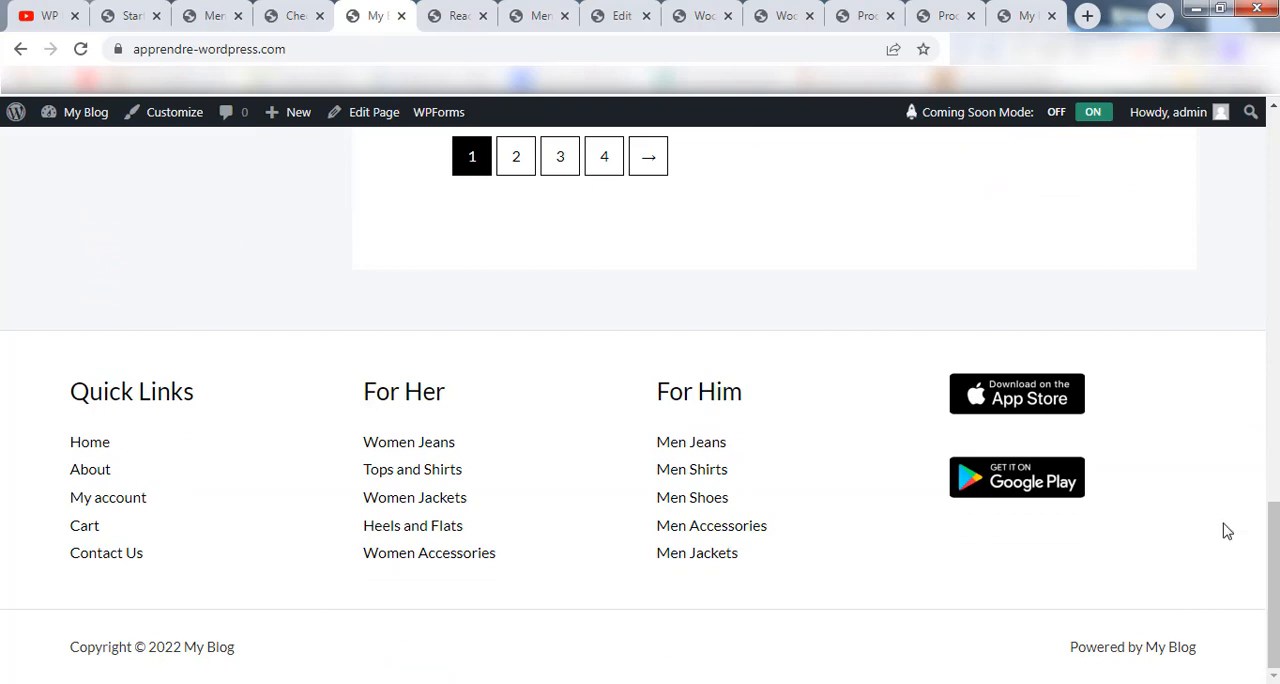
left_click_drag(1273, 582, 1273, 264)
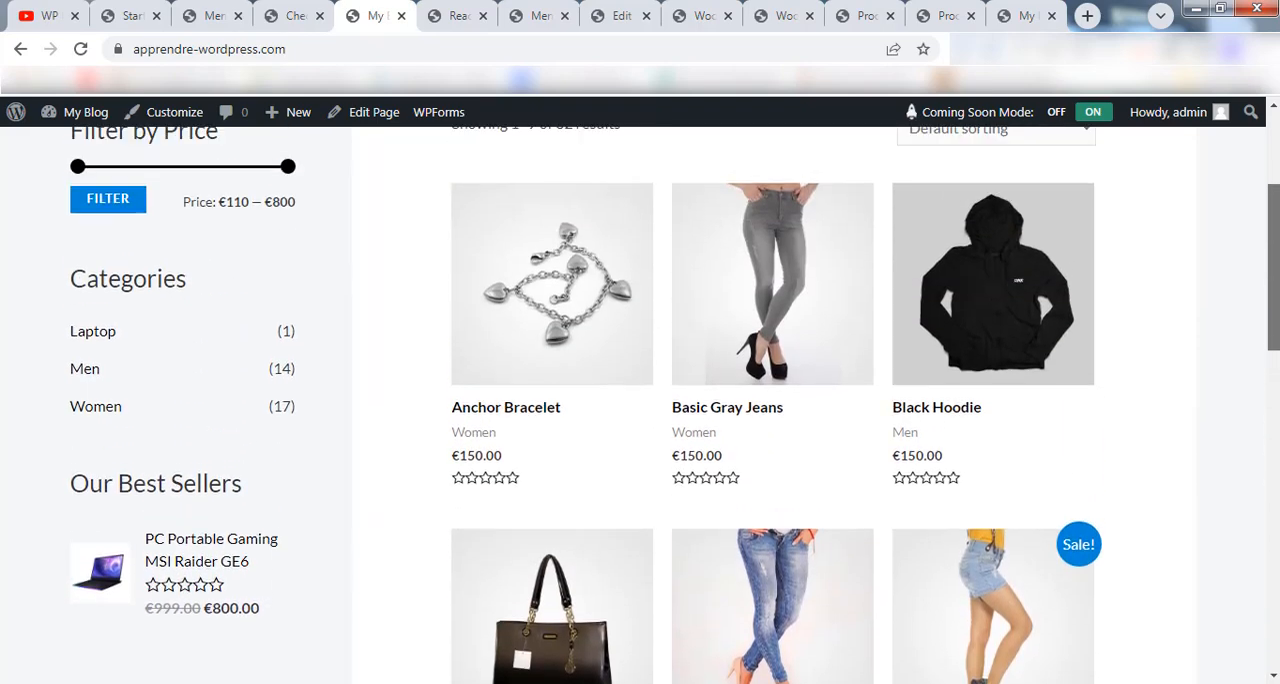
scroll(1189, 306, "up", 1)
scroll(180, 363, "up", 3)
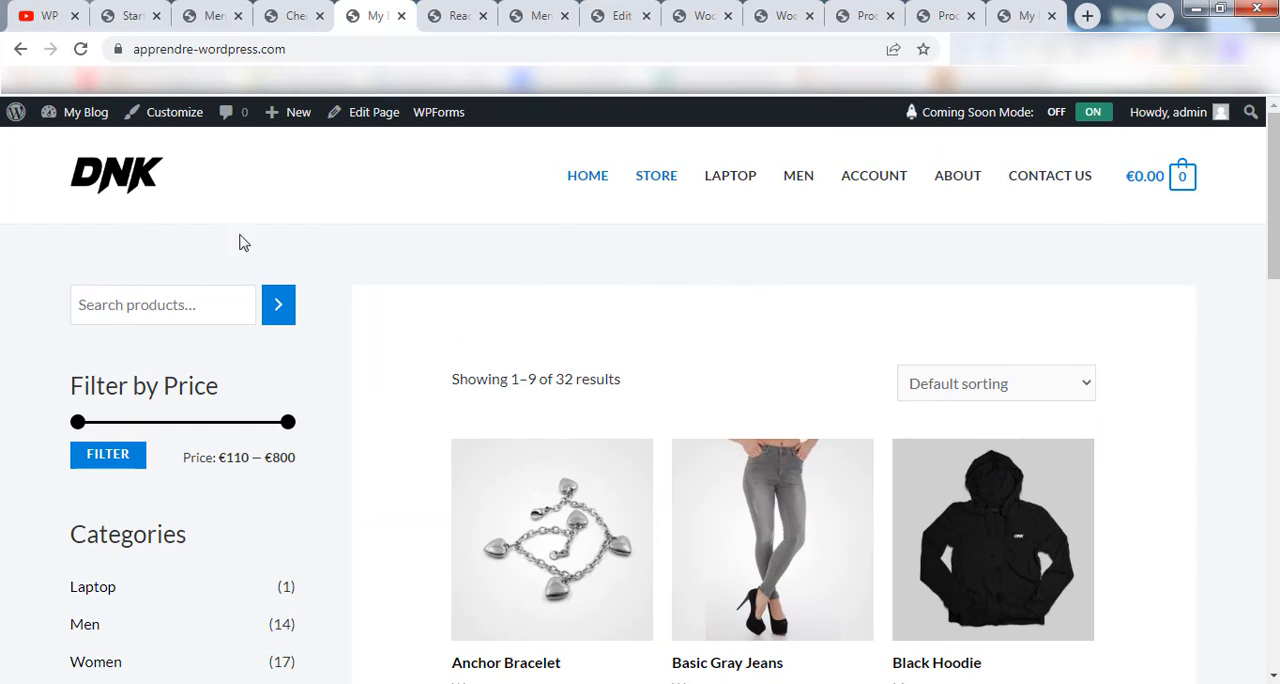
Open the theme Customizer for the front page in a new tab.
right_click(165, 122)
left_click(200, 129)
left_click(578, 15)
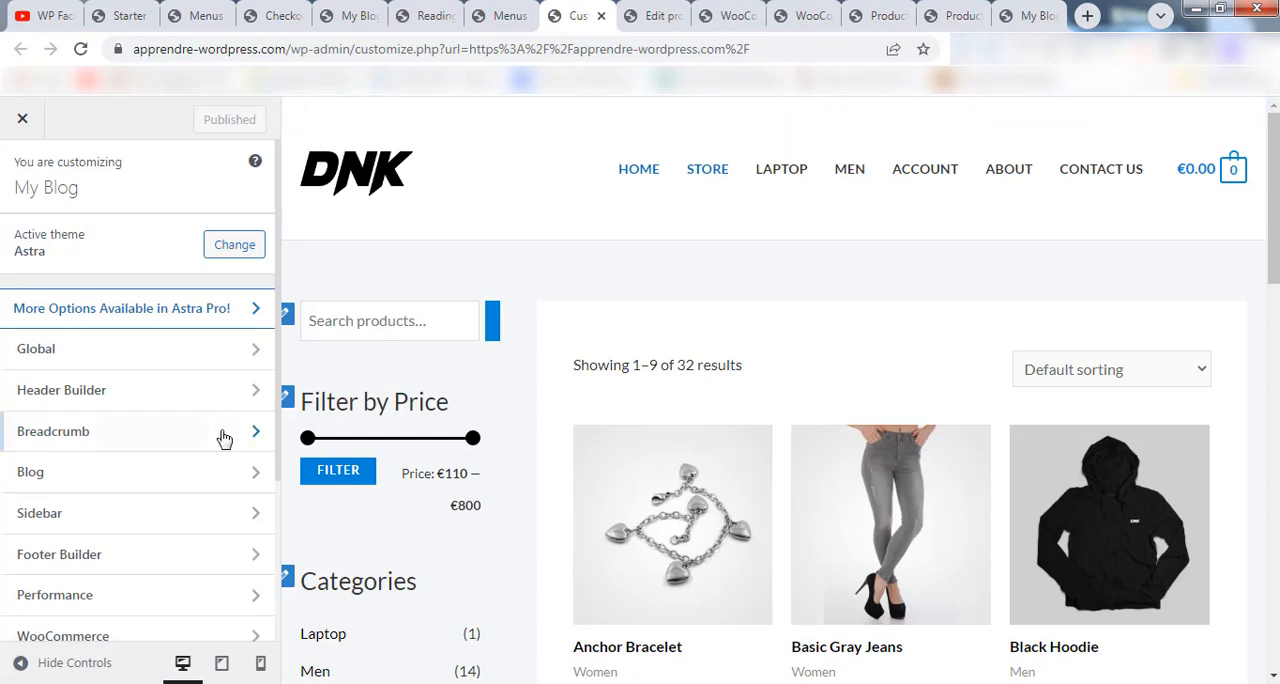
Upload logo-dark.svg and set it as the site logo in the Header Builder, replacing the DNK logo.
scroll(157, 403, "down", 1)
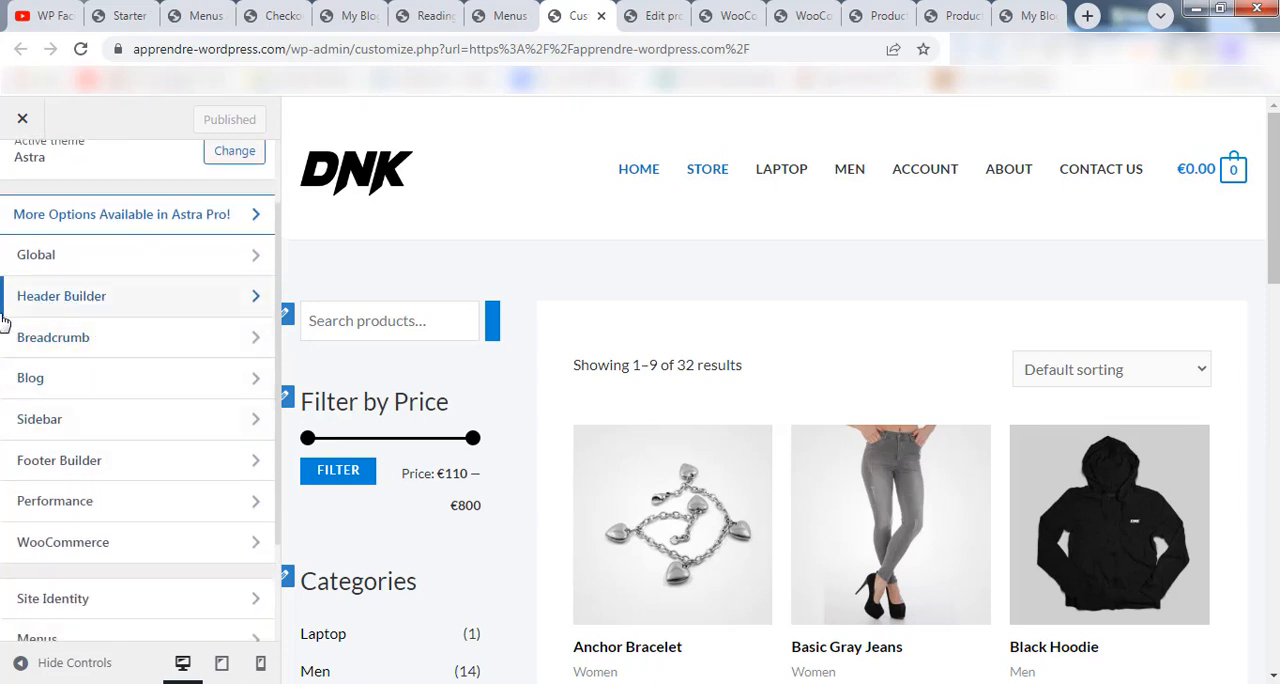
left_click(117, 300)
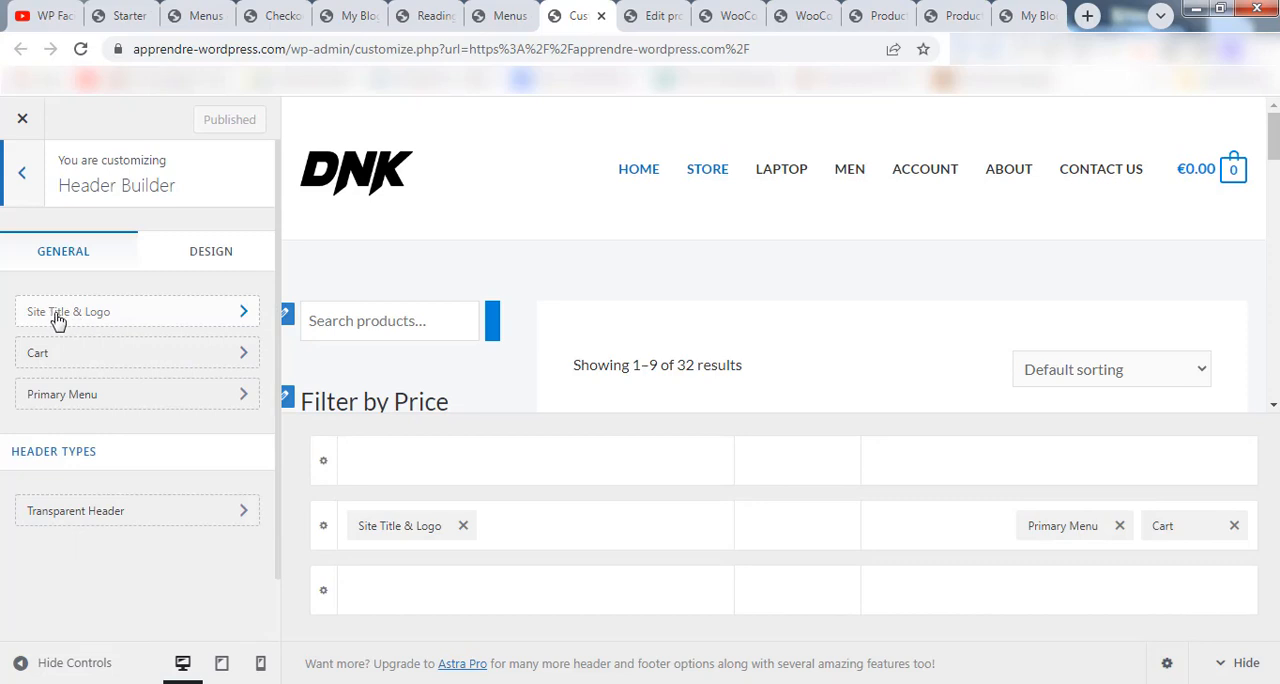
left_click(130, 318)
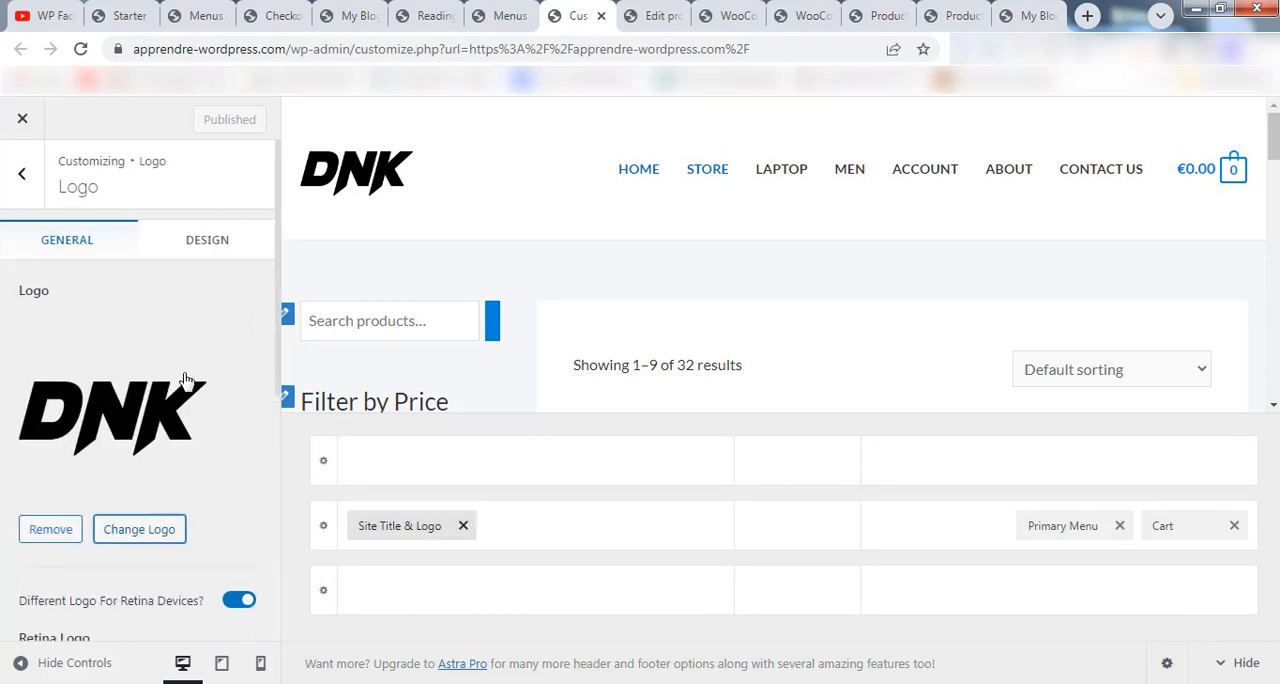
scroll(183, 373, "down", 1)
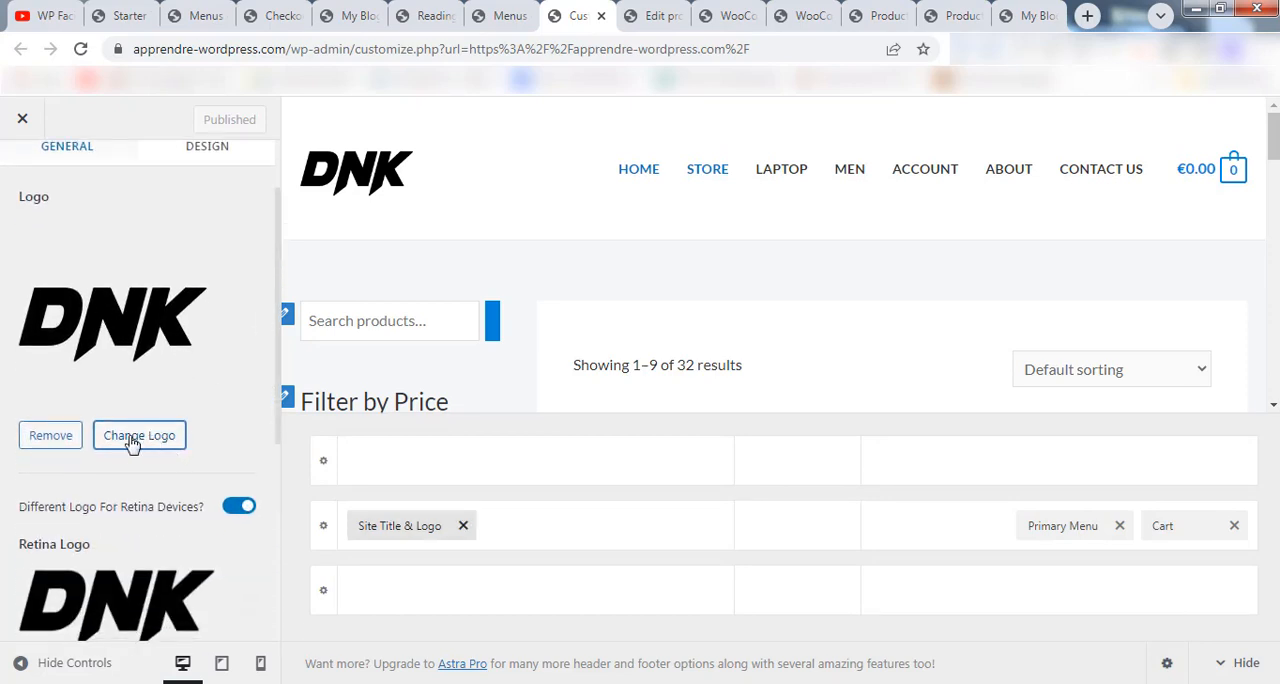
left_click(134, 440)
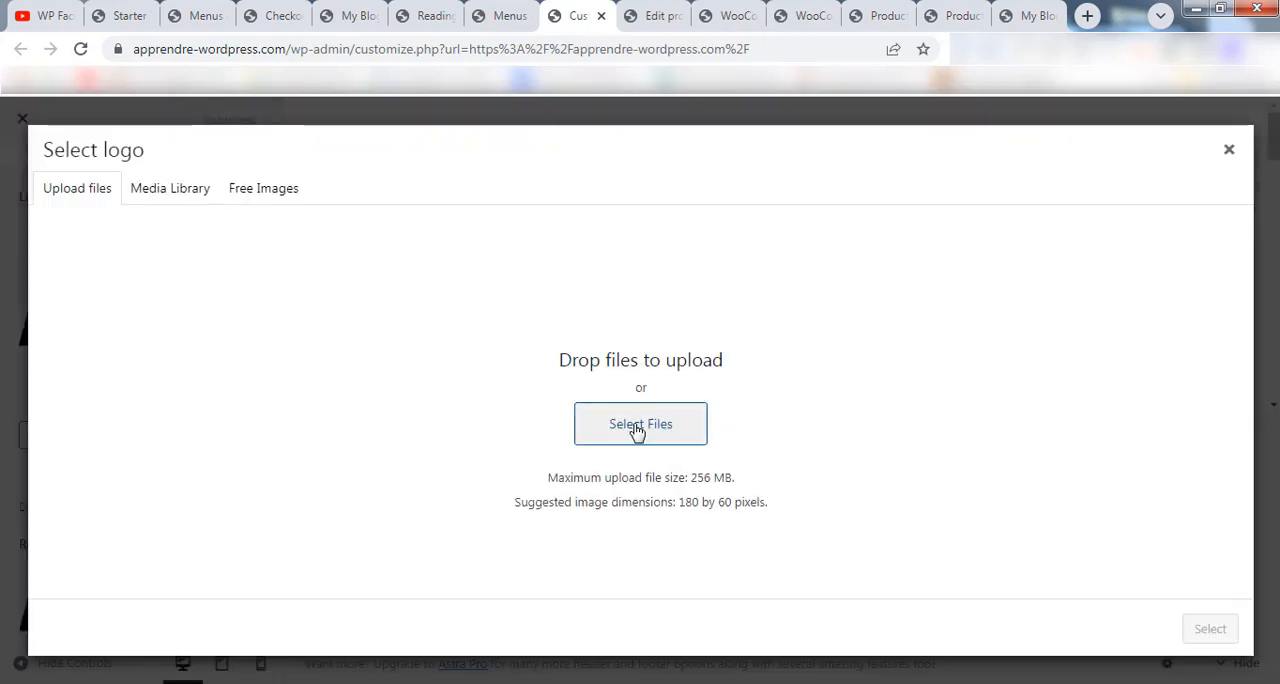
left_click(637, 428)
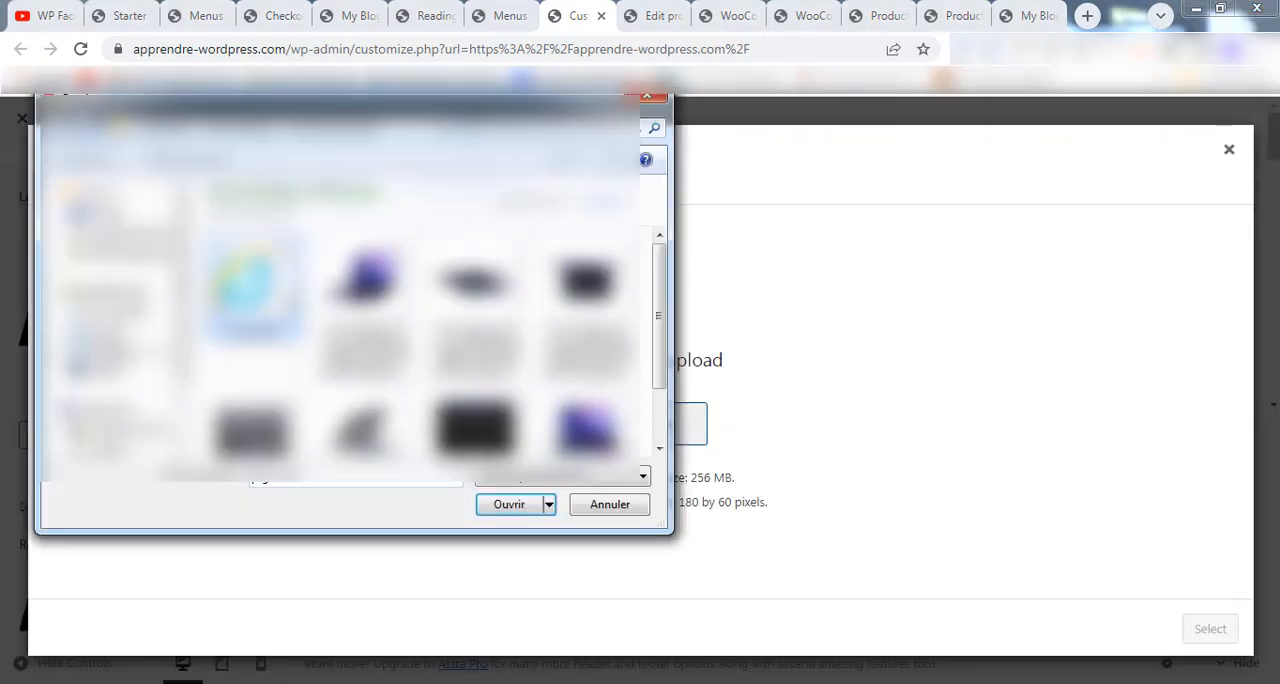
left_click(509, 506)
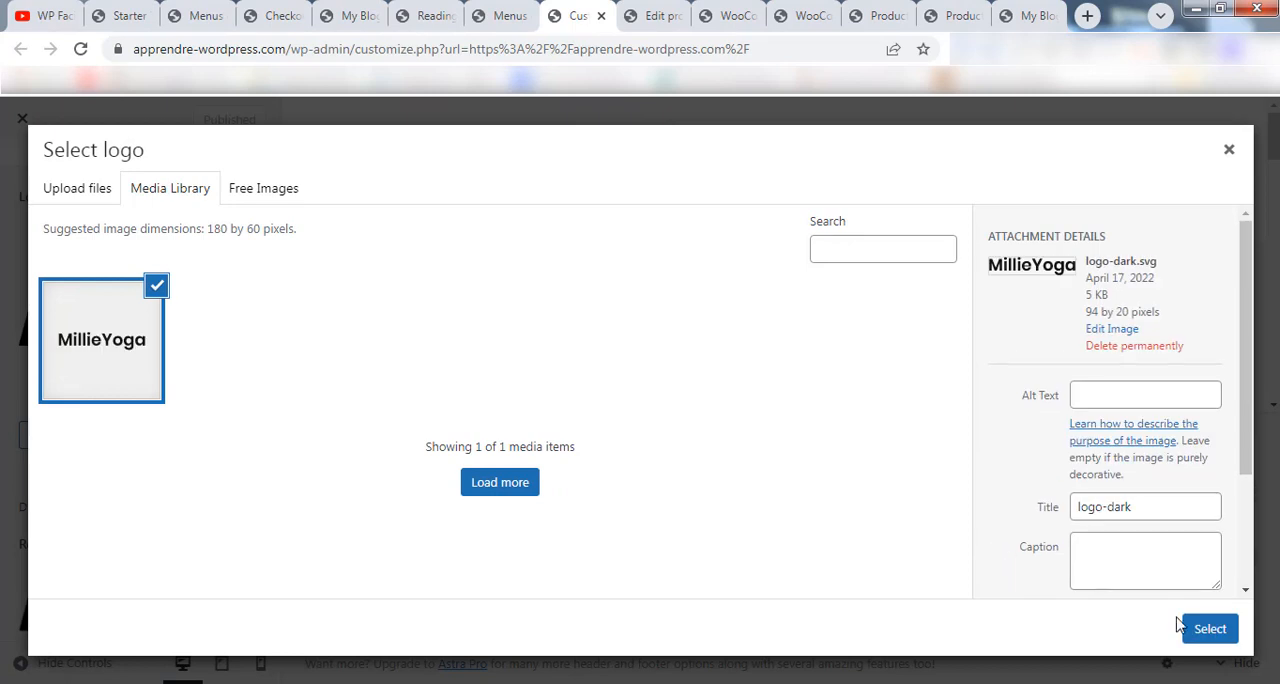
left_click(1205, 630)
left_click(1118, 634)
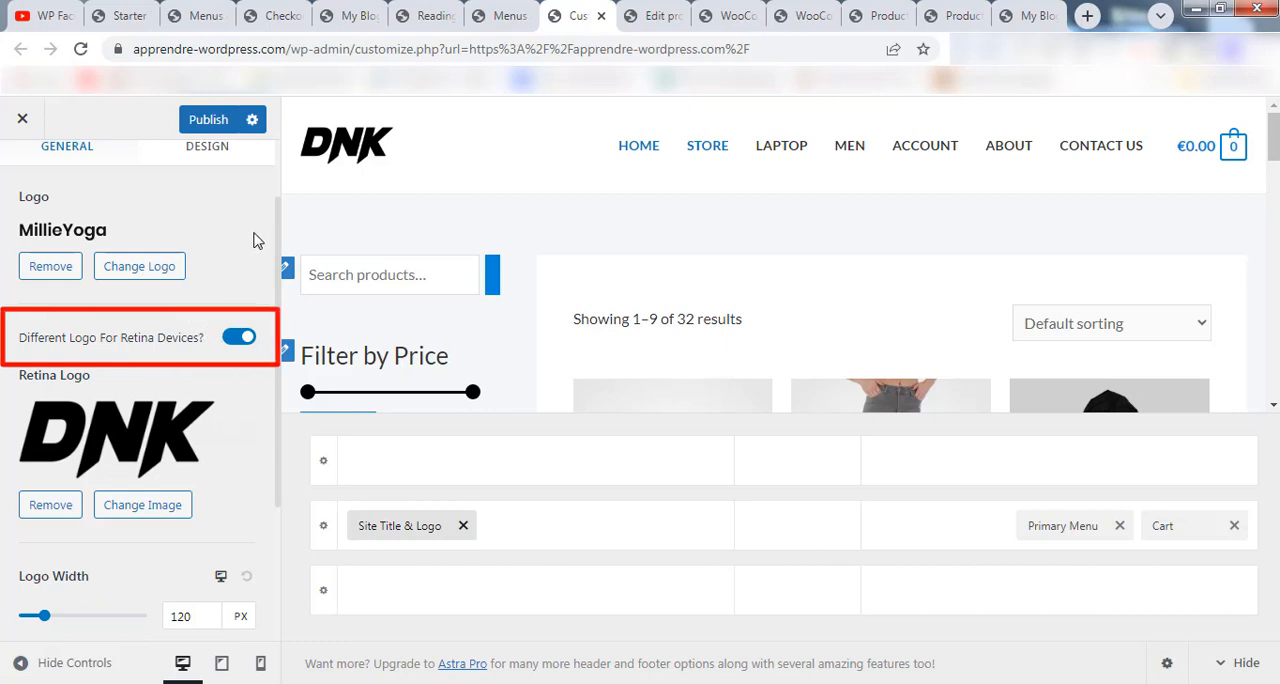
Turn off the different logo for retina devices and publish the header changes.
left_click(238, 338)
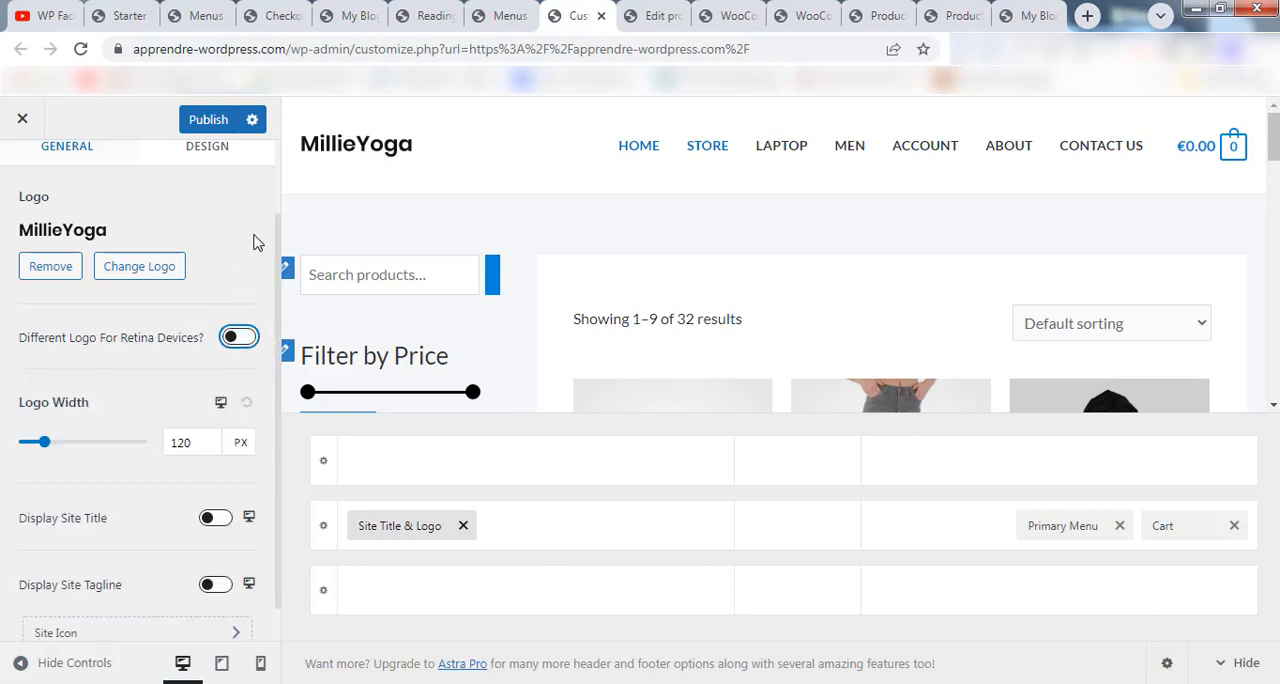
scroll(200, 280, "up", 1)
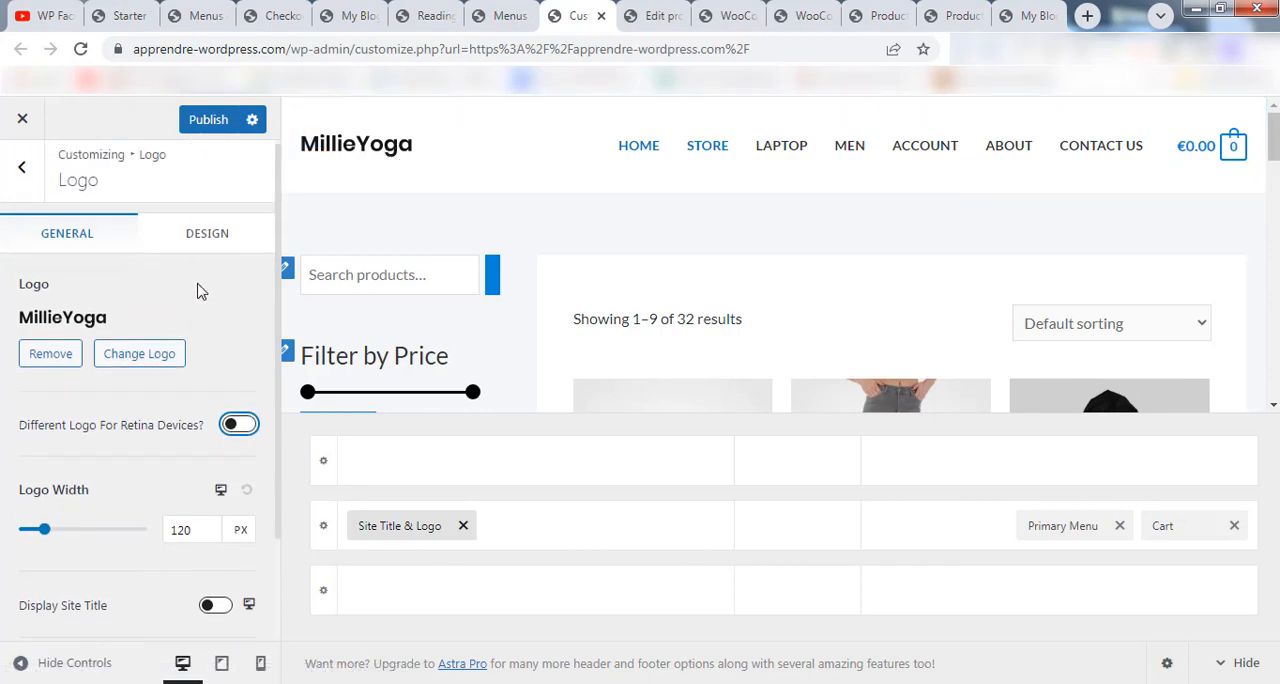
left_click(210, 122)
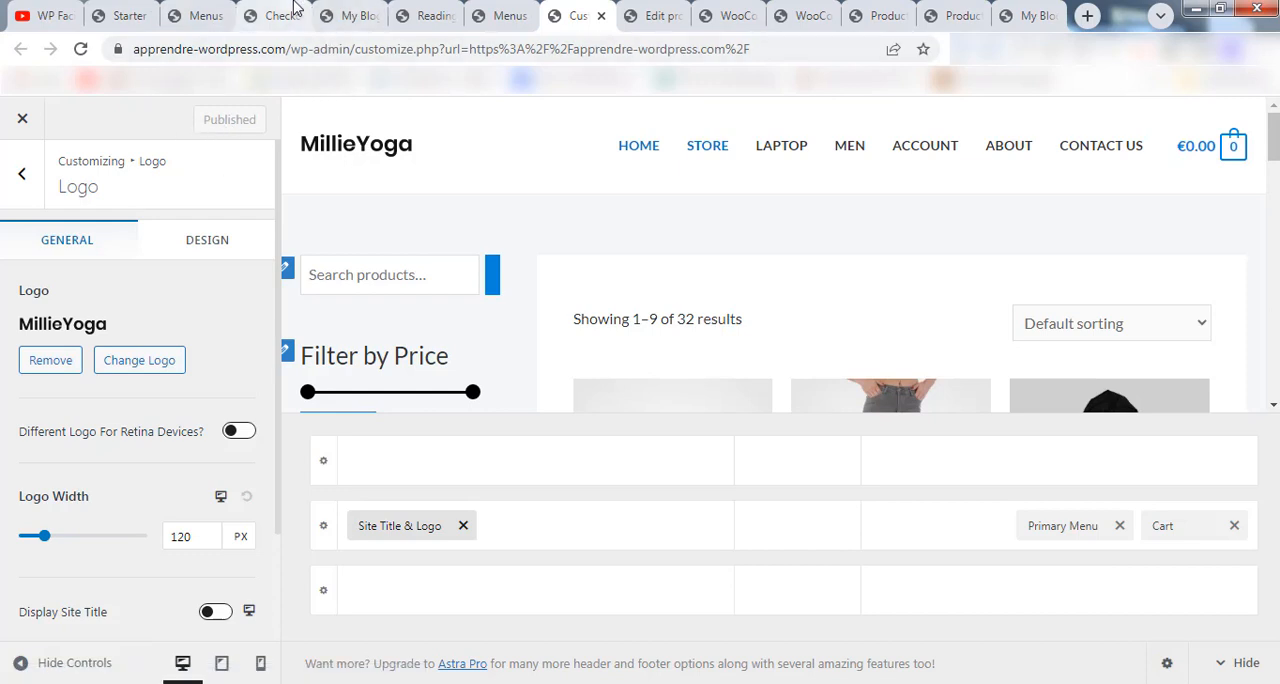
Reload the site's front page and check the header logo and the footer content.
left_click(355, 16)
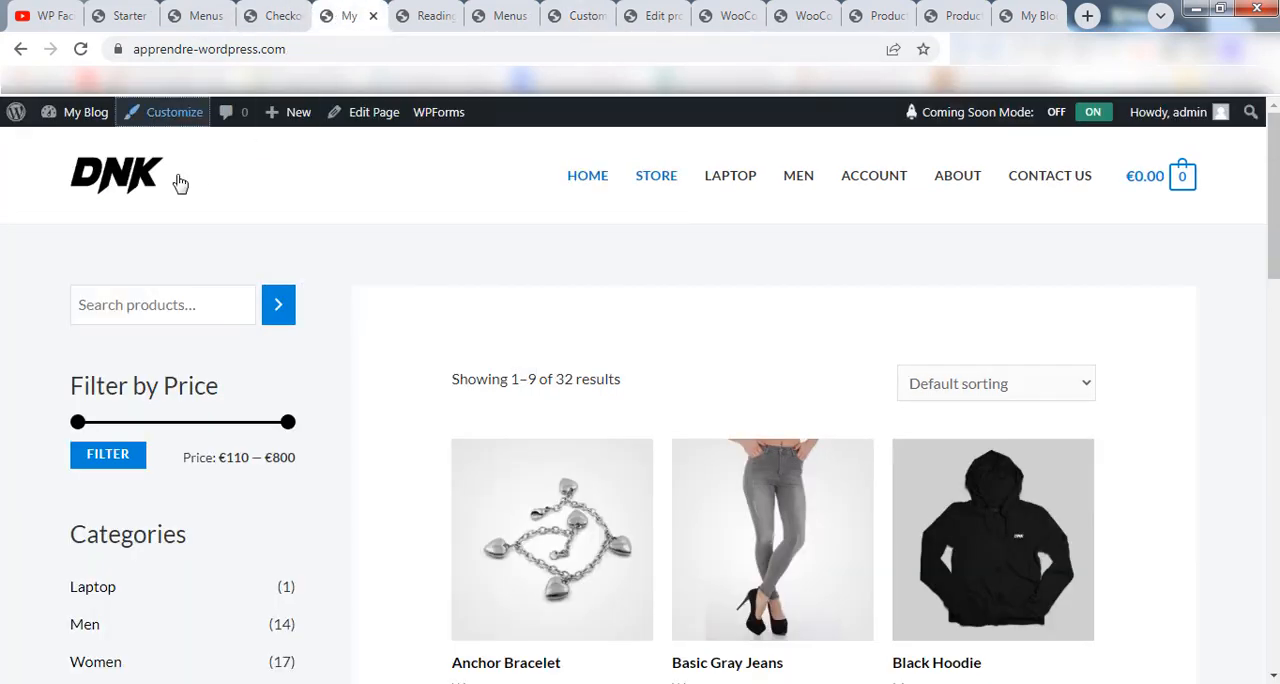
left_click(81, 50)
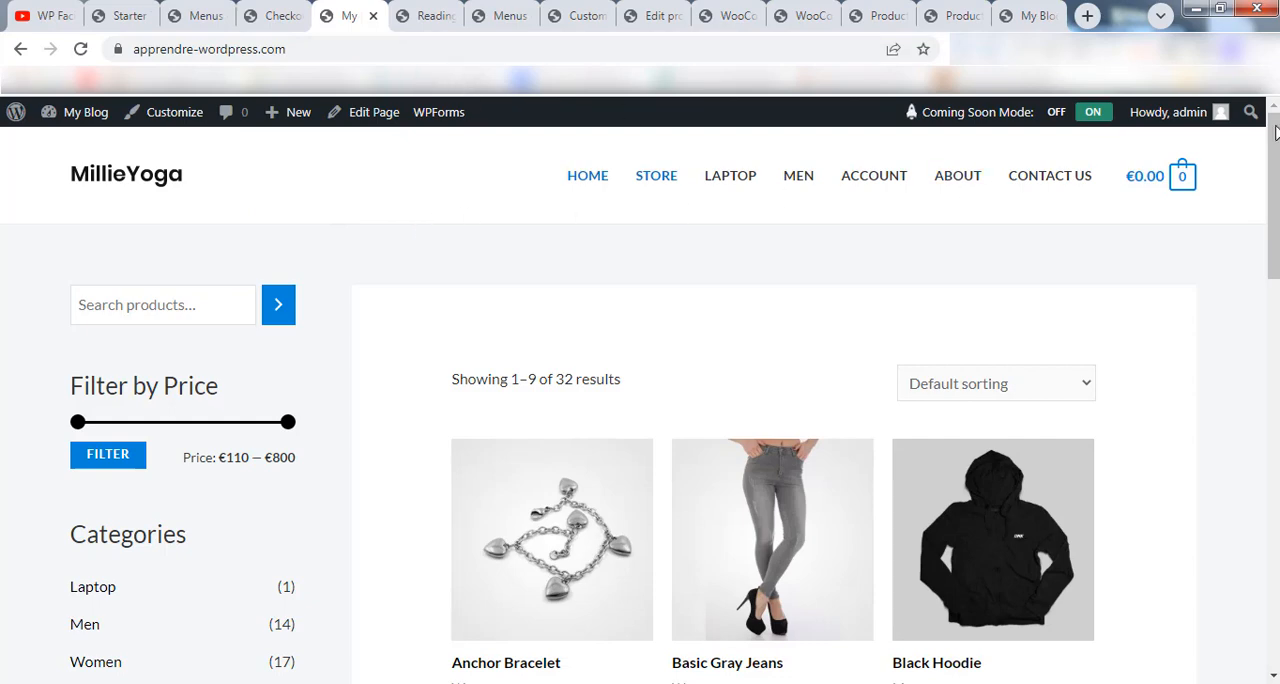
left_click_drag(1275, 133, 1068, 542)
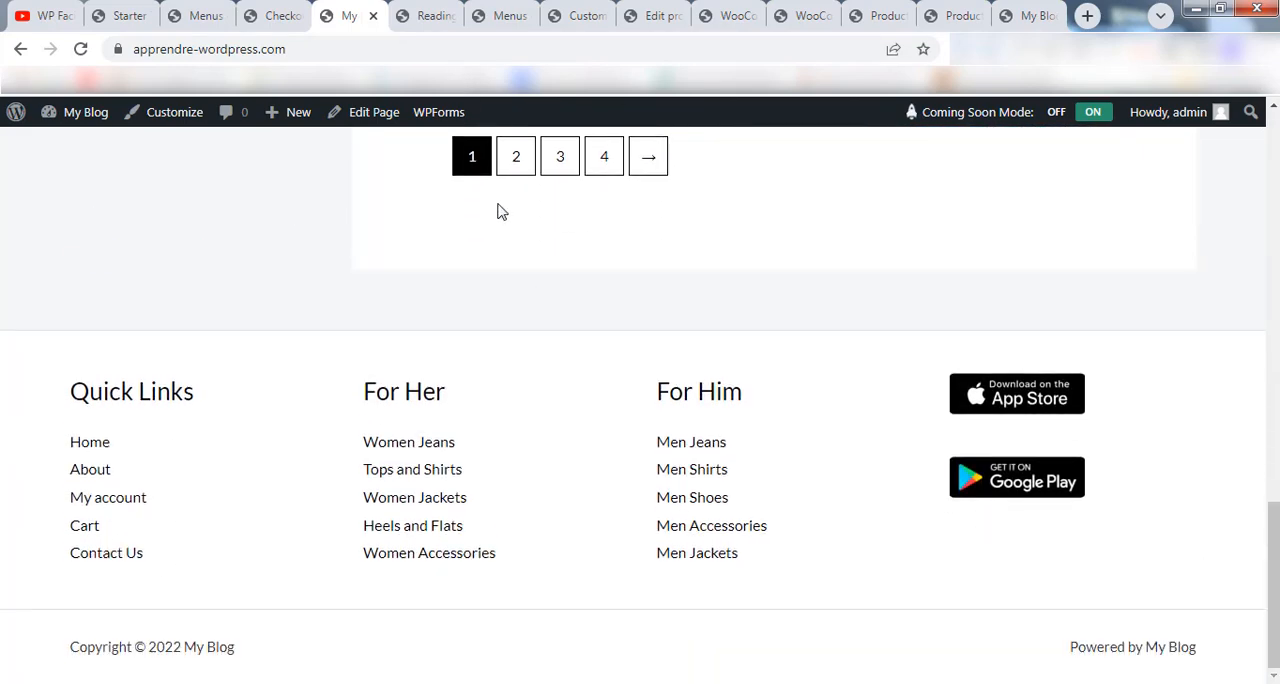
Return to the Customizer, open the Footer Builder, and examine the footer's link columns and copyright row.
left_click(575, 14)
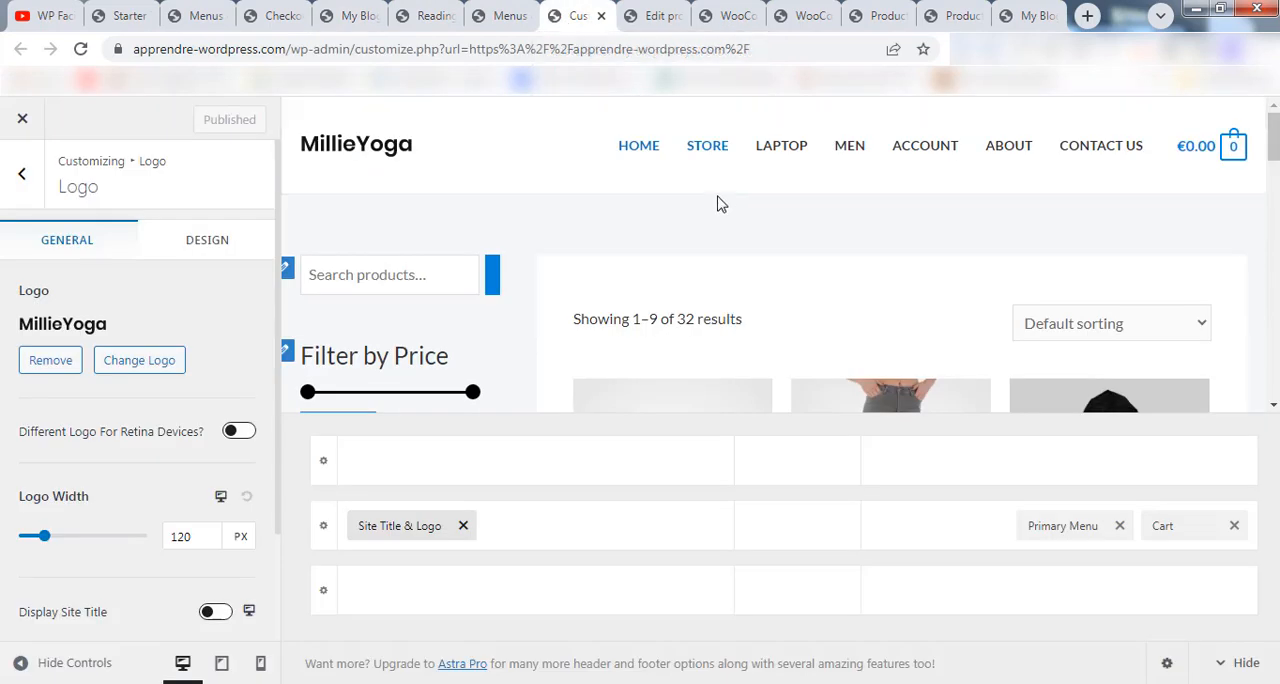
left_click(22, 174)
left_click(22, 174)
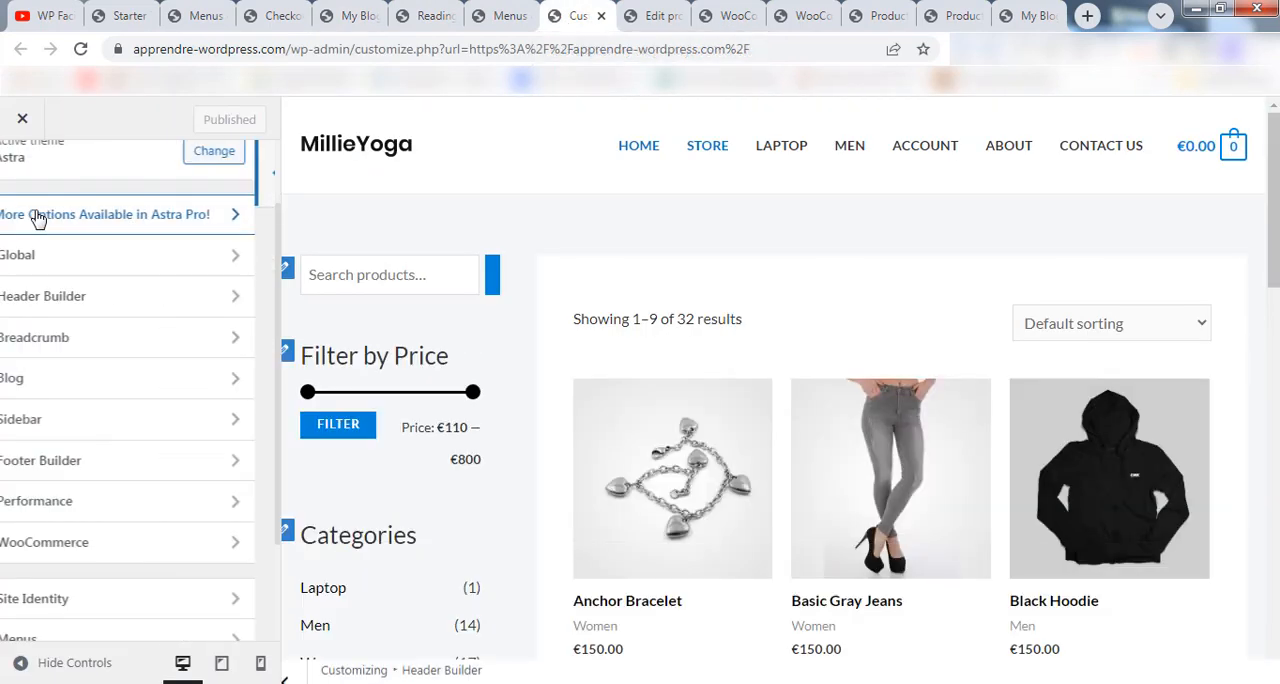
left_click(122, 466)
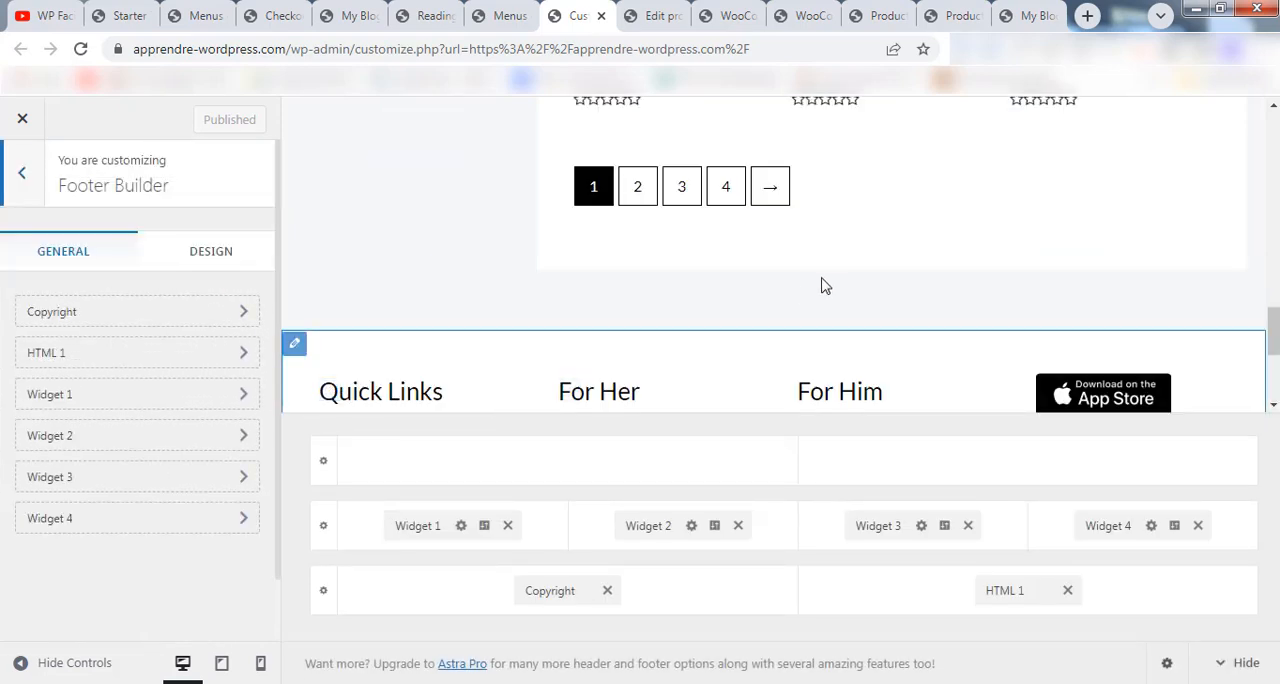
scroll(810, 283, "down", 2)
scroll(800, 283, "down", 2)
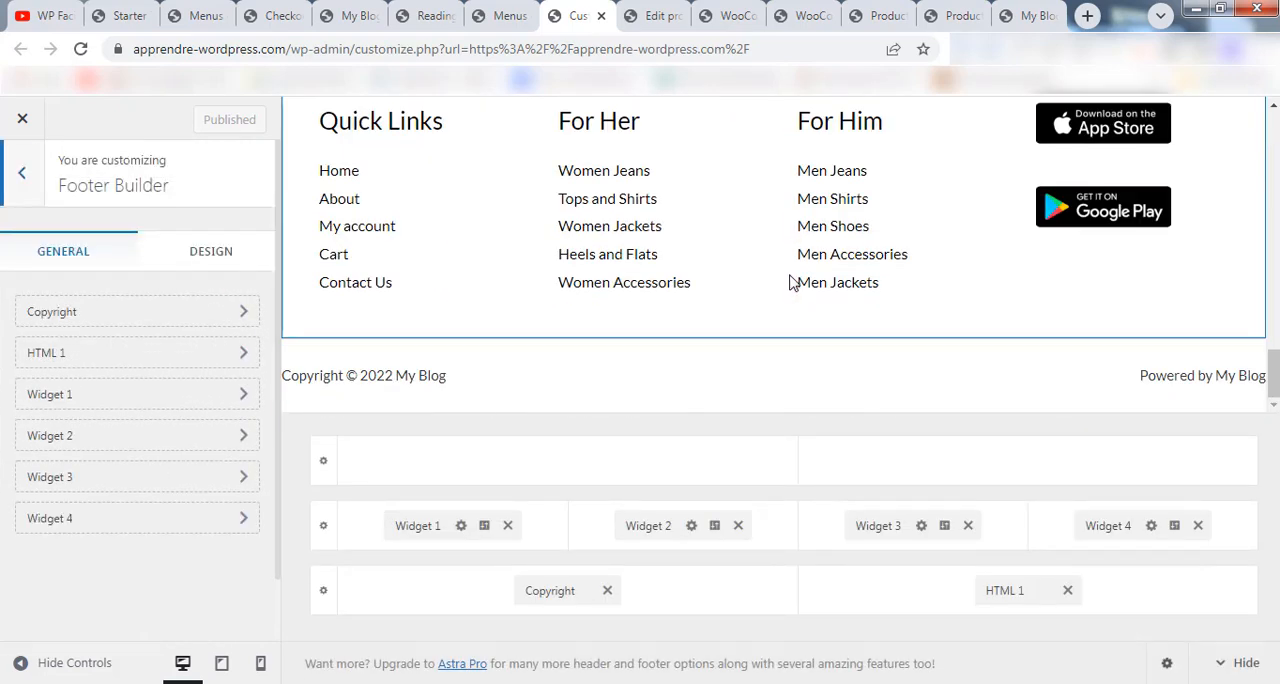
scroll(792, 283, "up", 1)
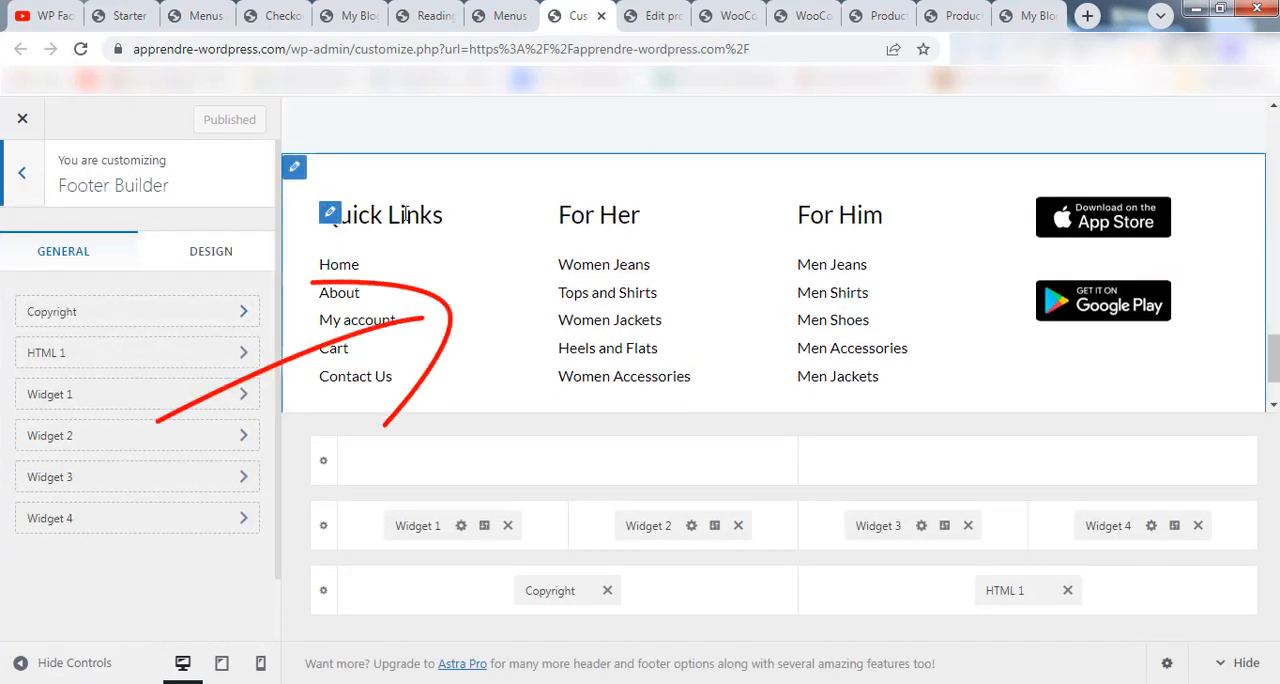
scroll(790, 350, "down", 1)
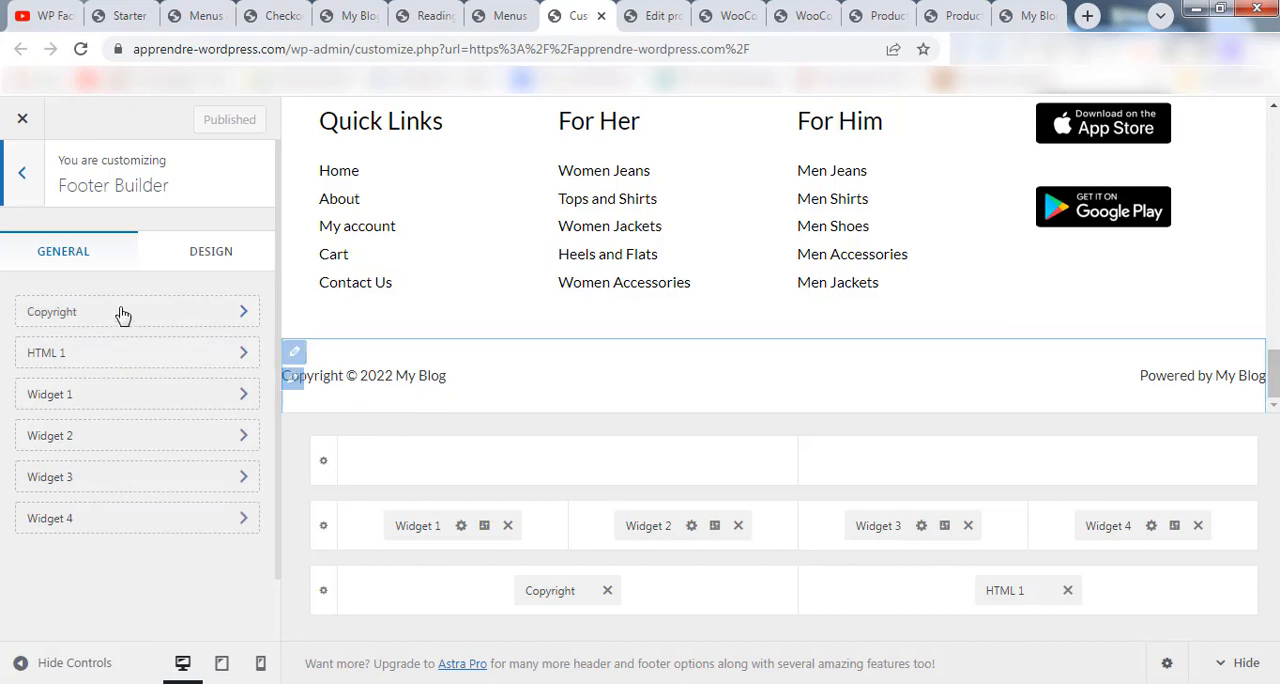
Append the words "apprendre wordpress" after the site title in the footer's copyright text.
left_click(80, 316)
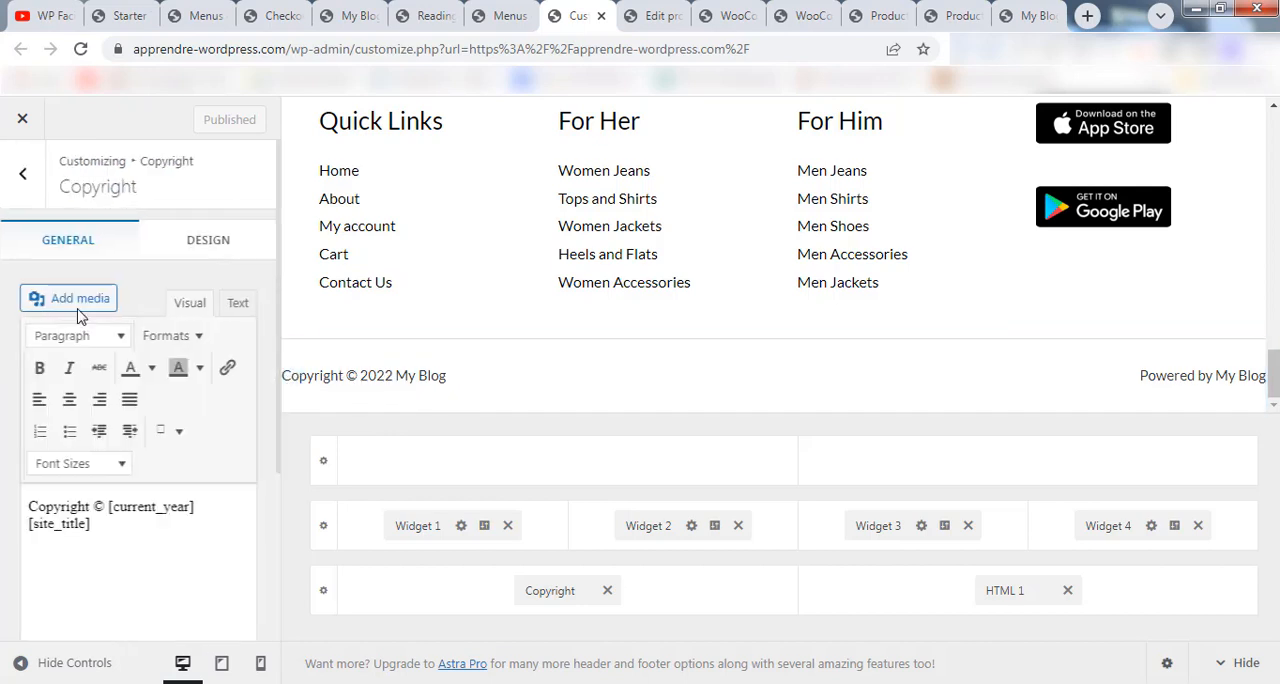
left_click(148, 530)
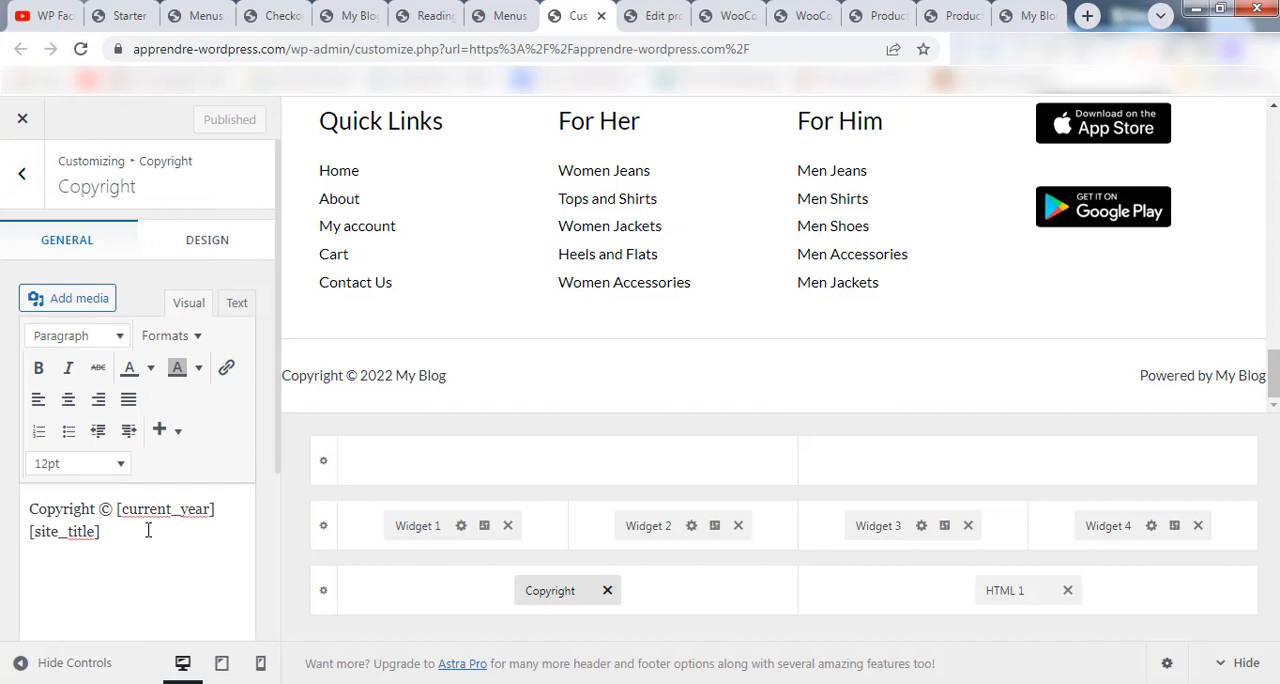
type("appren")
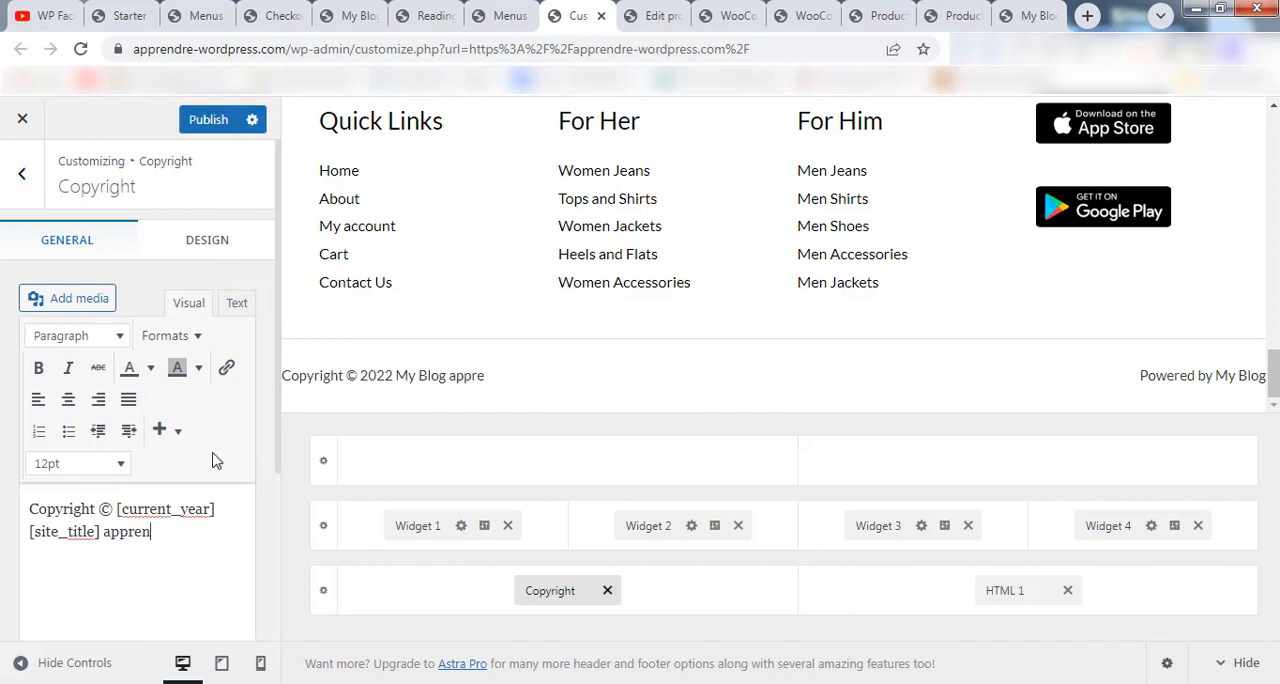
type("dre wordpress")
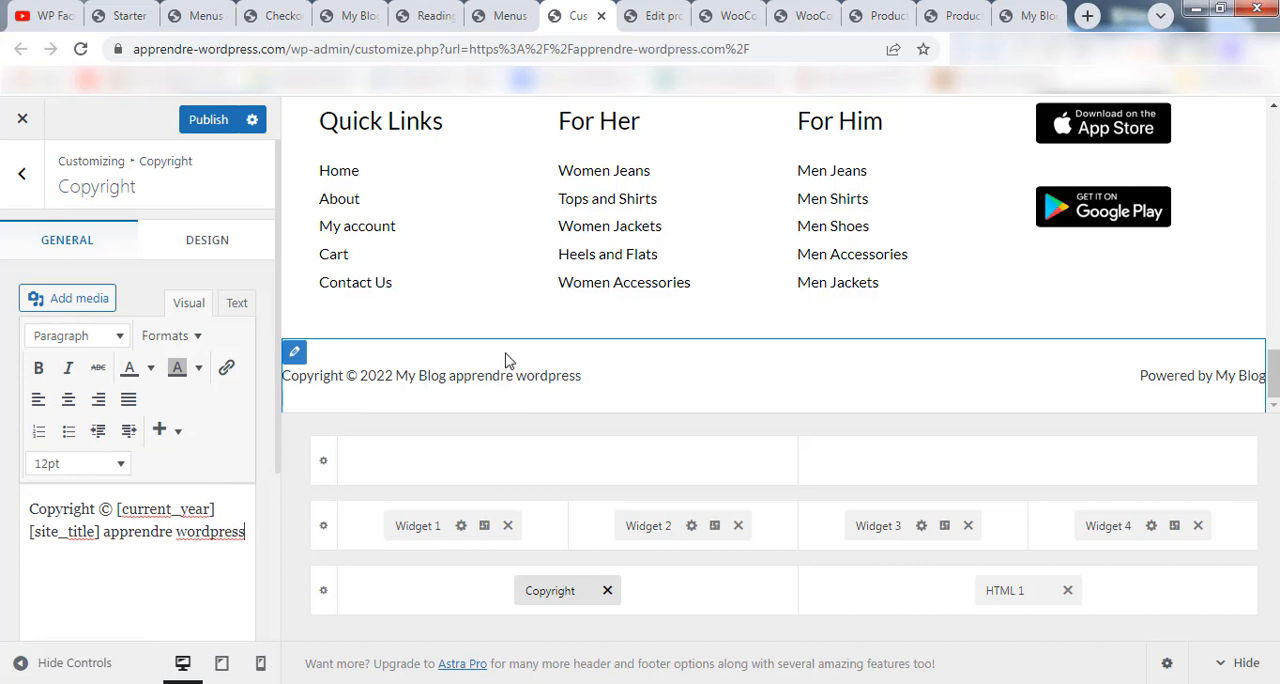
left_click(22, 173)
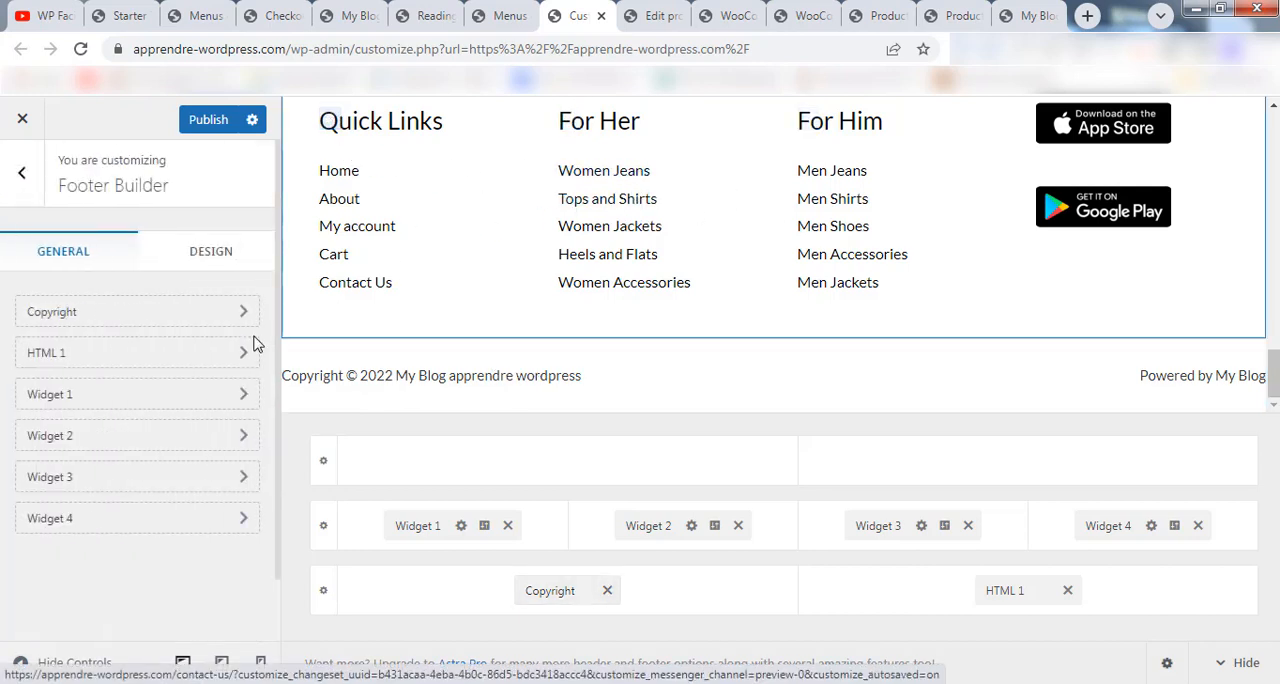
Open footer Widget 1, dismiss the block widgets introduction, and inspect the Quick Links block's title and menu choices.
left_click(99, 400)
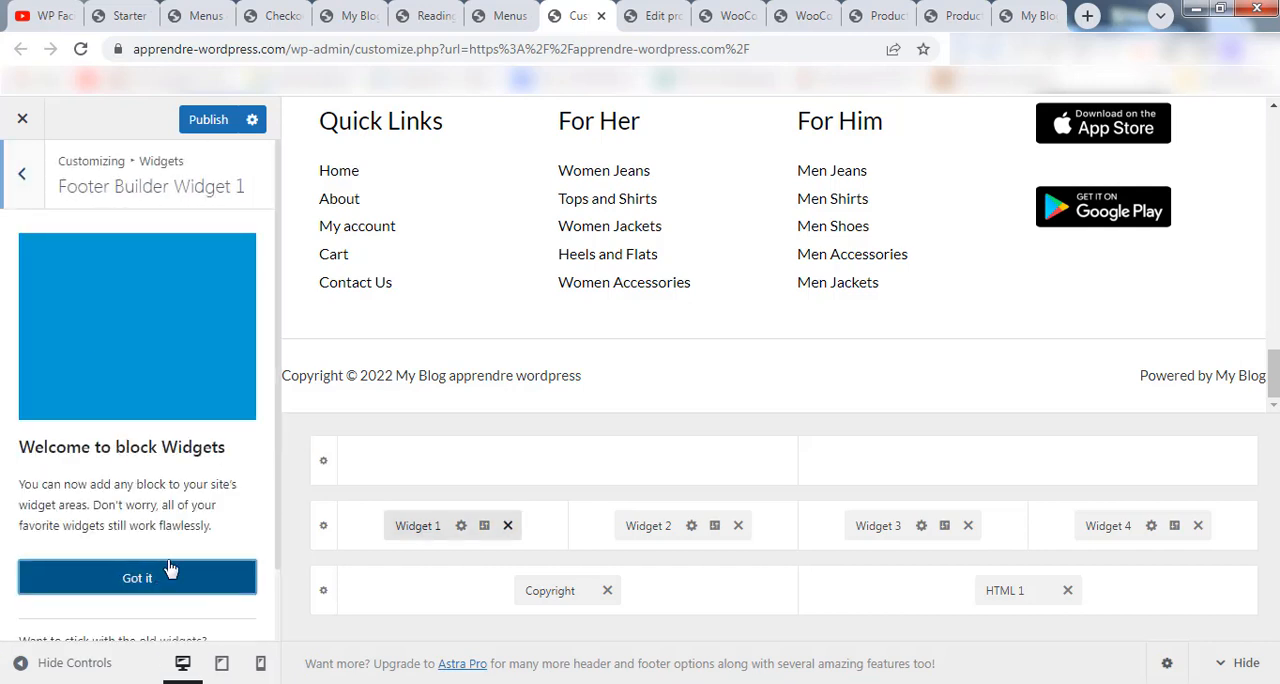
left_click(171, 572)
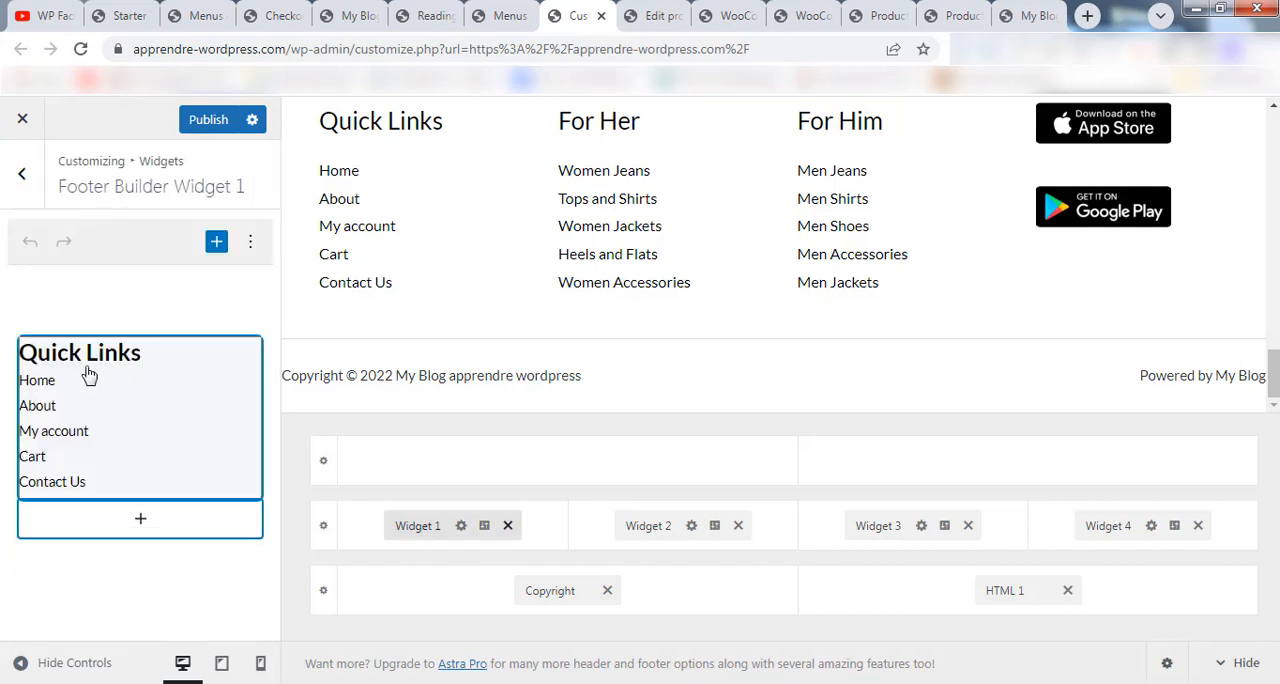
left_click(133, 395)
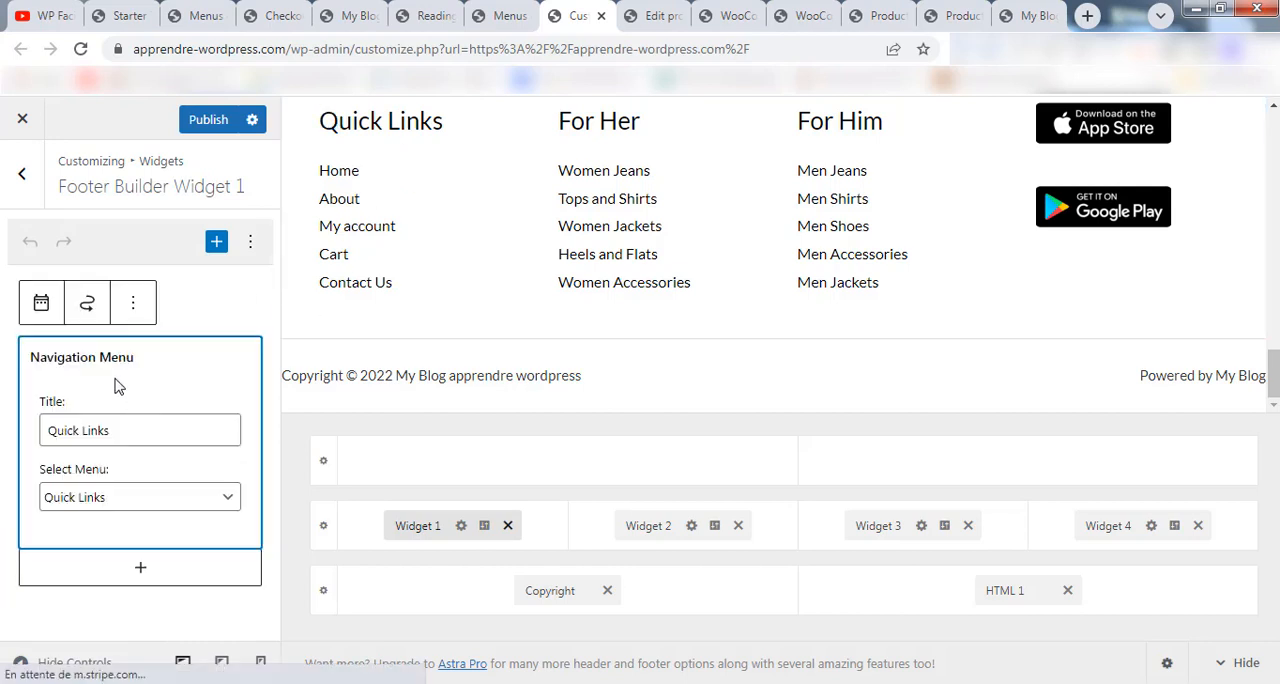
left_click(200, 503)
left_click(202, 302)
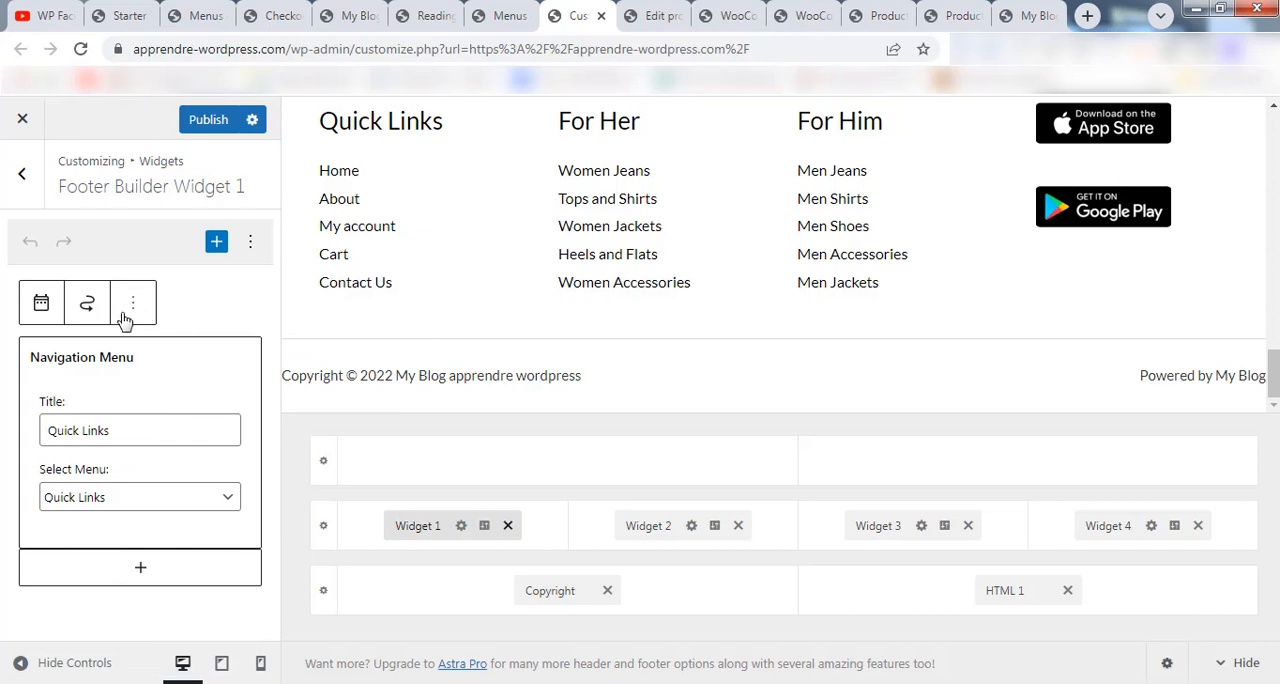
Insert an image block below Quick Links in footer Widget 1, using the MillieYoga logo-dark.svg from the media library.
left_click(174, 569)
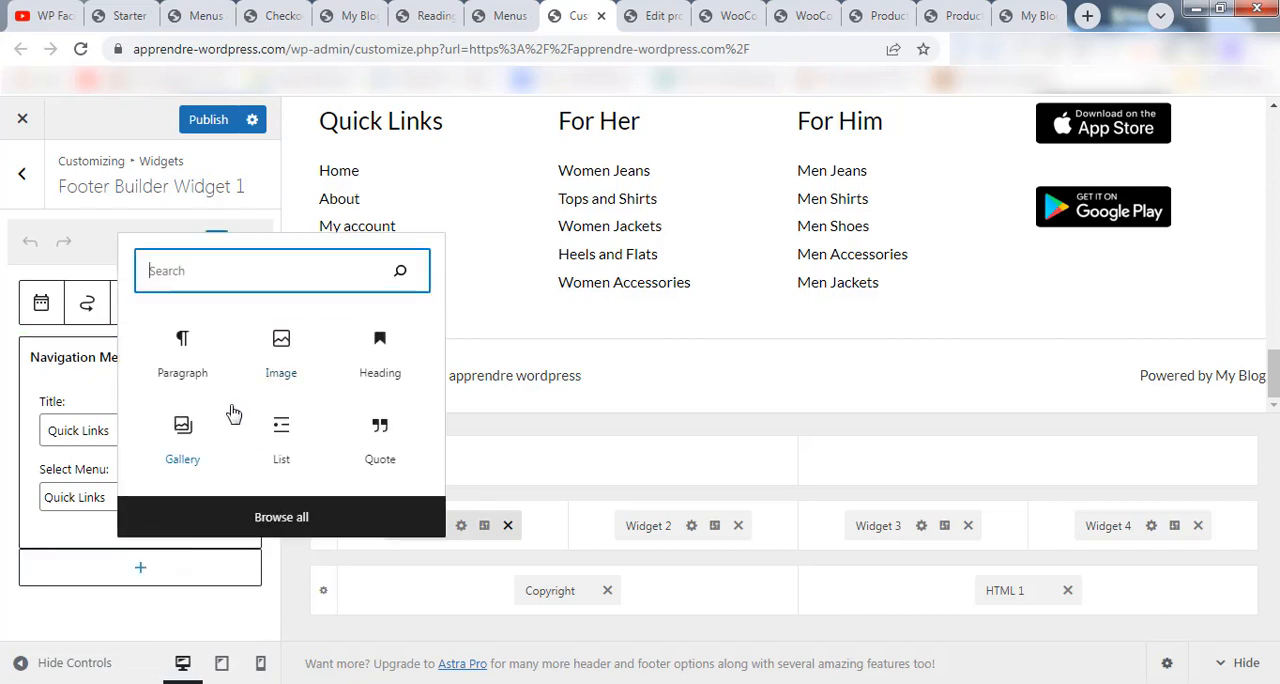
left_click(281, 345)
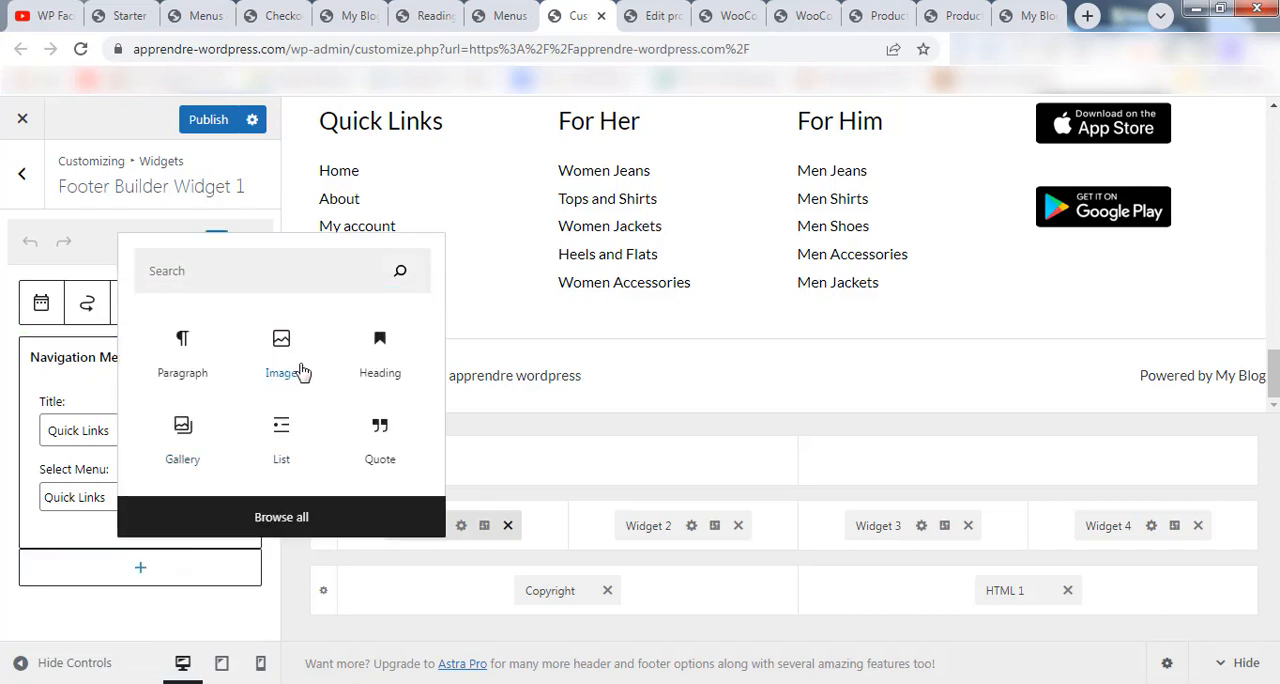
left_click(300, 366)
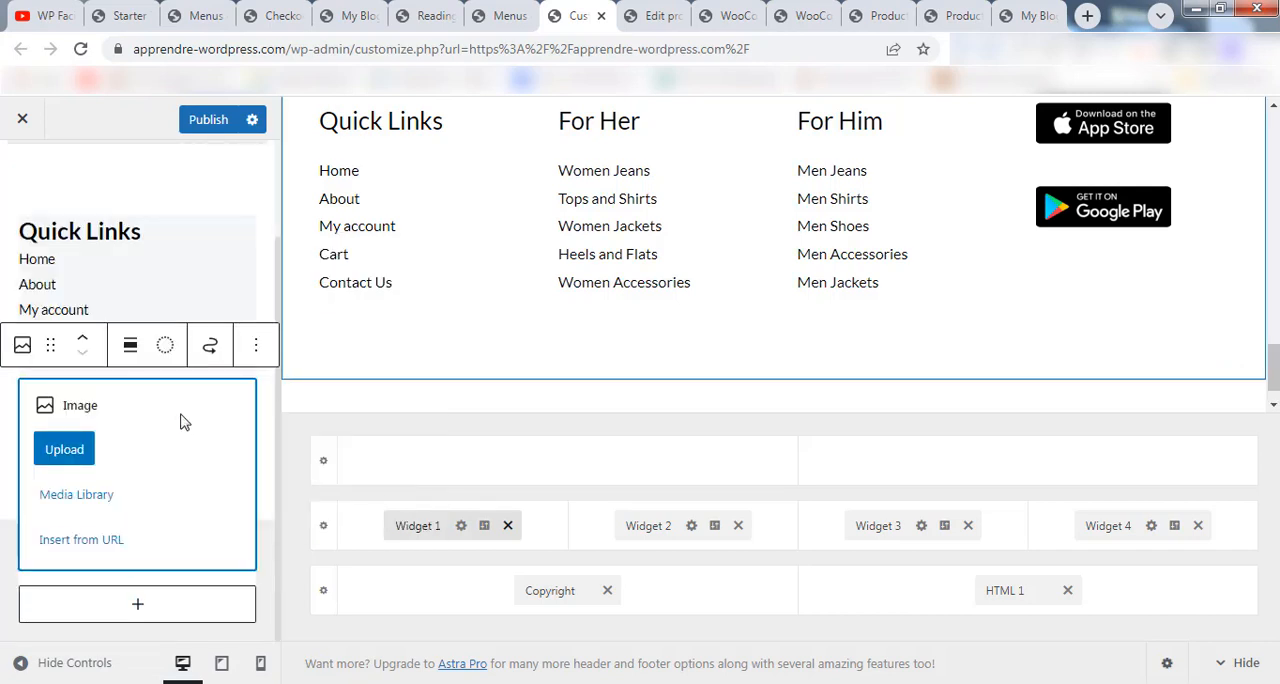
left_click(75, 455)
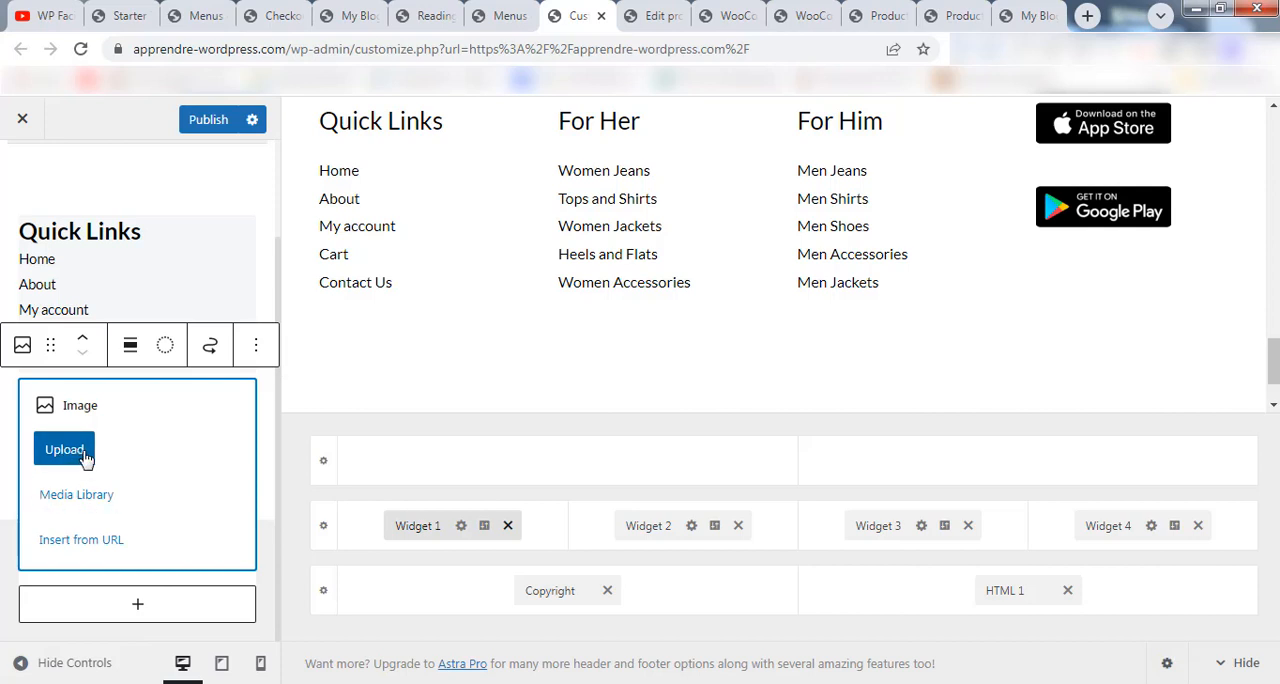
left_click(80, 500)
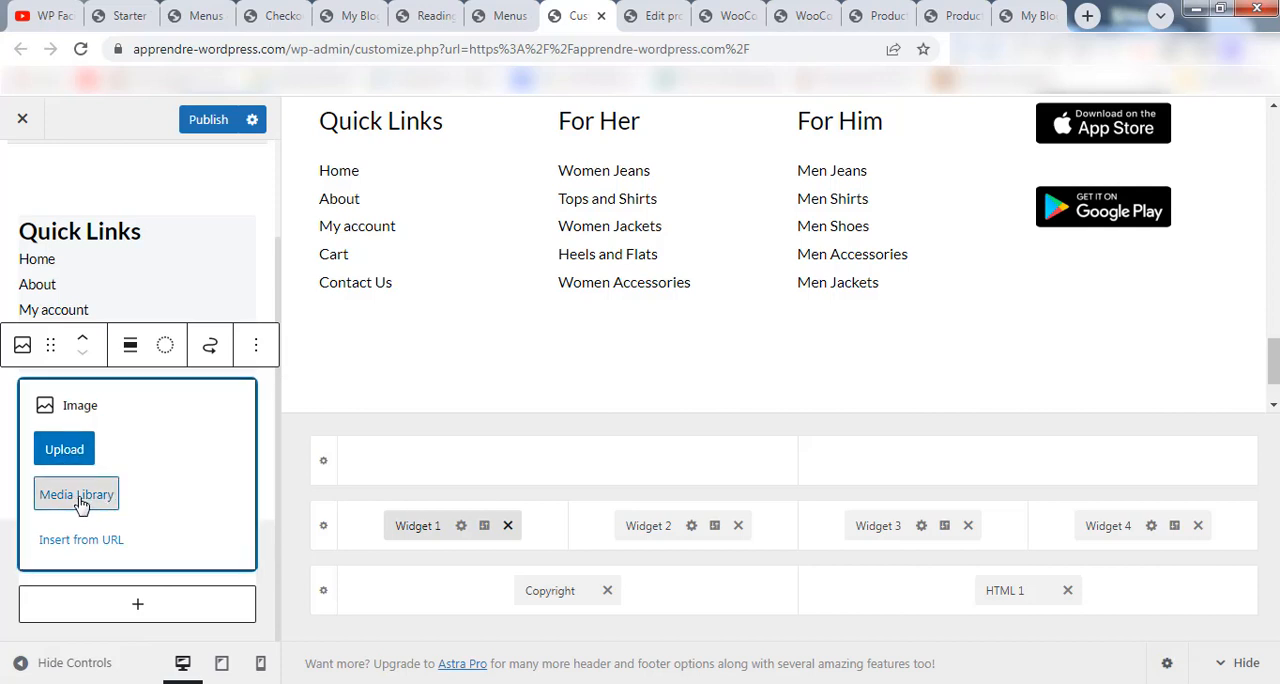
left_click(135, 341)
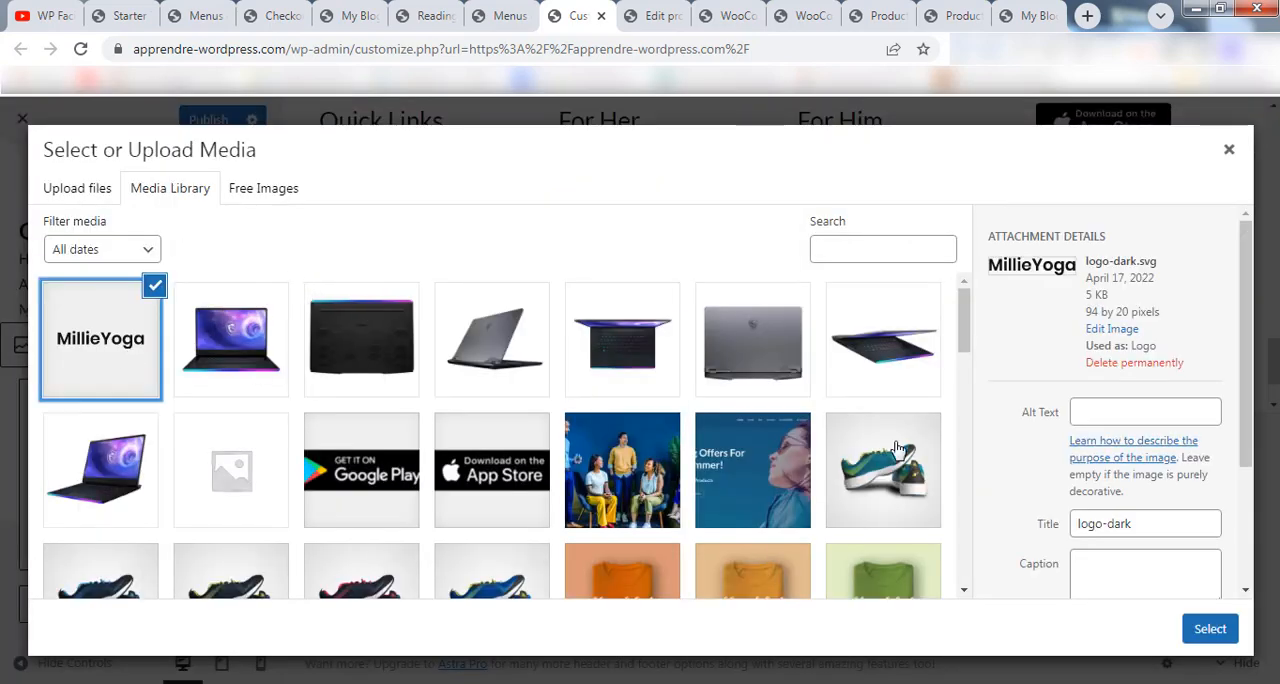
left_click(1200, 633)
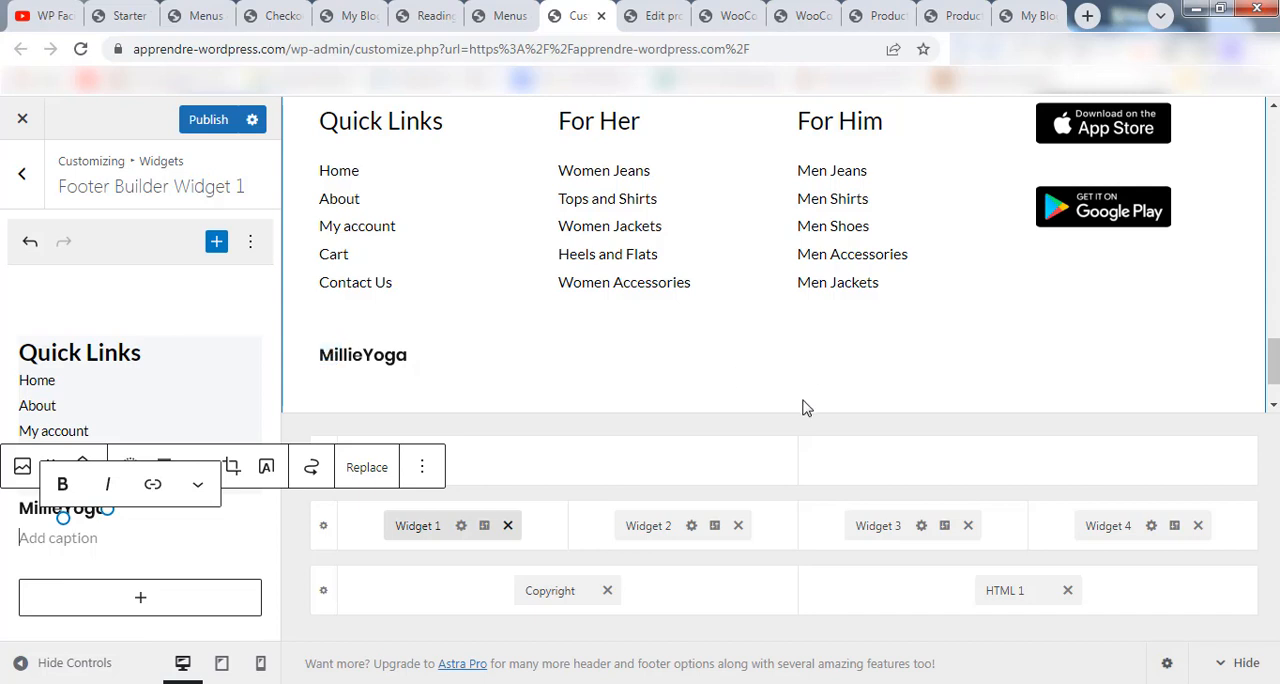
Reorder the footer's middle row so the widgets run Widget 1, Widget 3, Widget 4, Widget 2.
left_click_drag(640, 525, 690, 528)
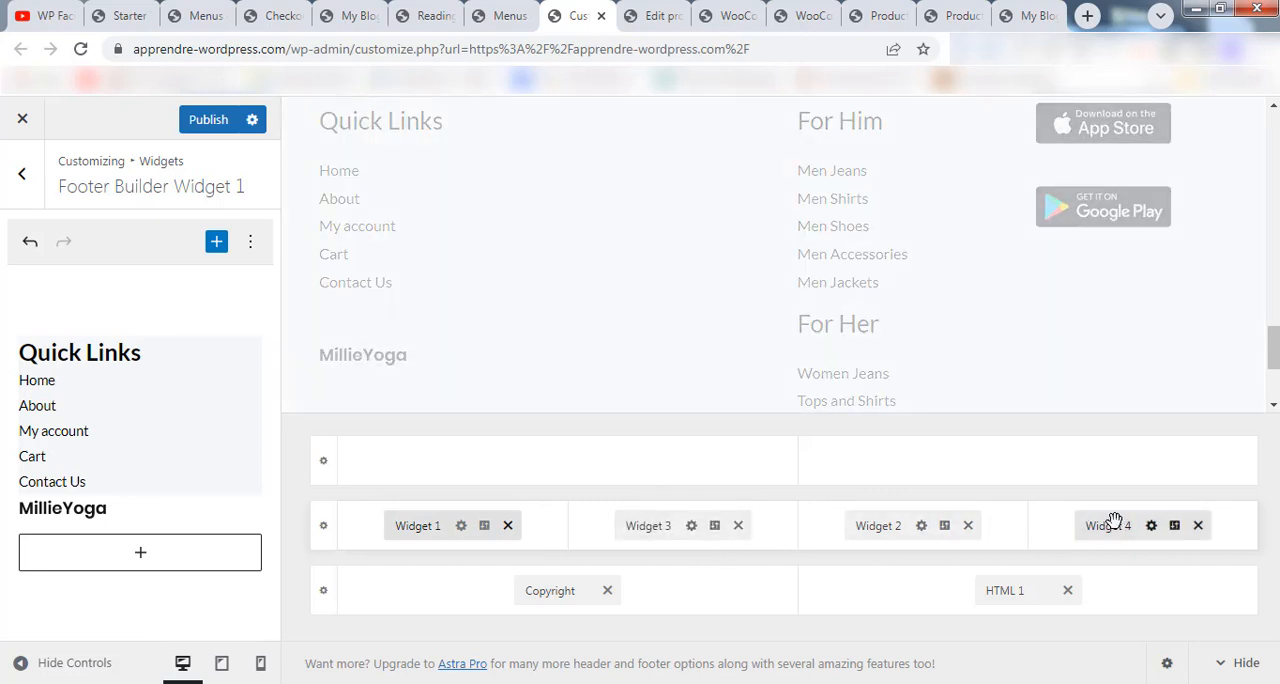
left_click_drag(1106, 525, 816, 533)
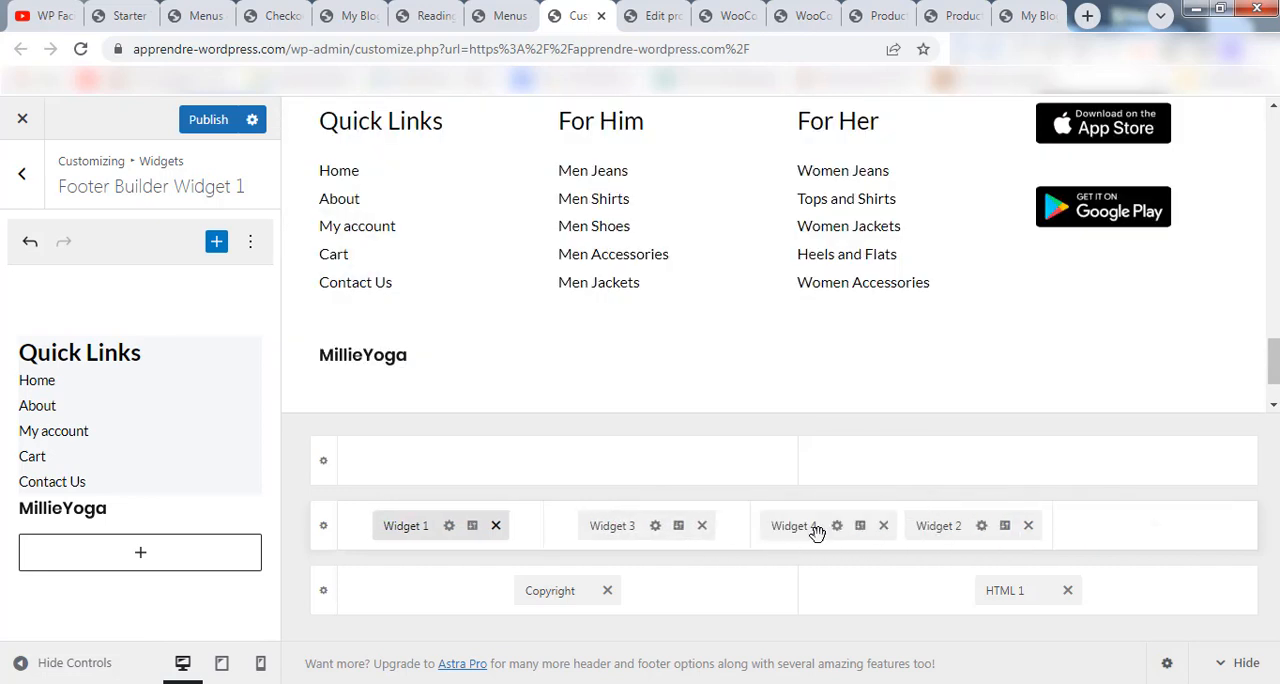
left_click_drag(999, 525, 1094, 525)
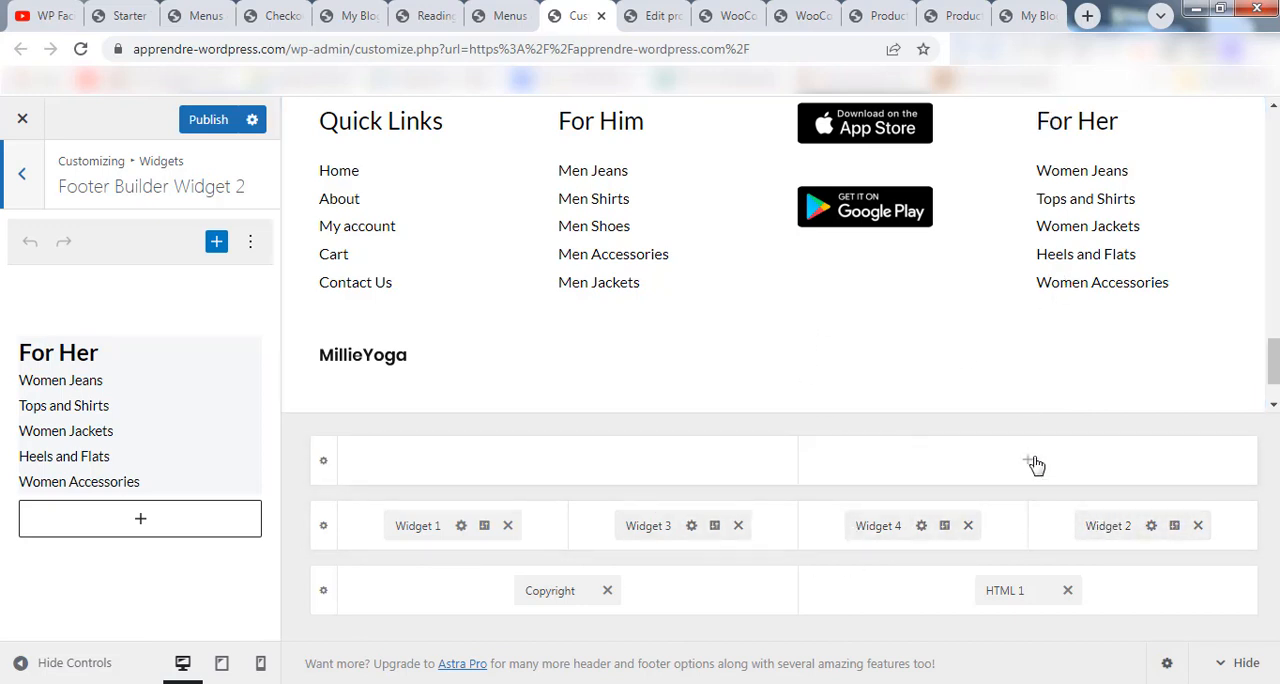
Publish the footer changes, leave the Customizer, and check the footer on the site's front page.
left_click(196, 127)
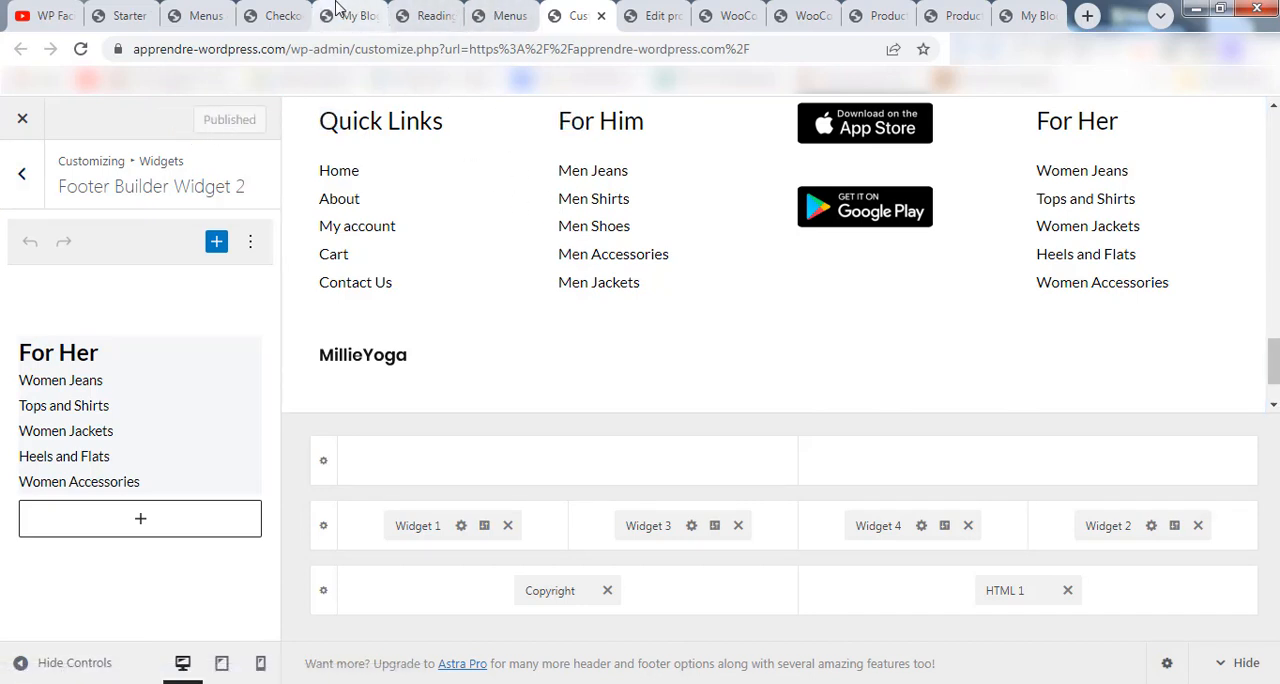
left_click(23, 117)
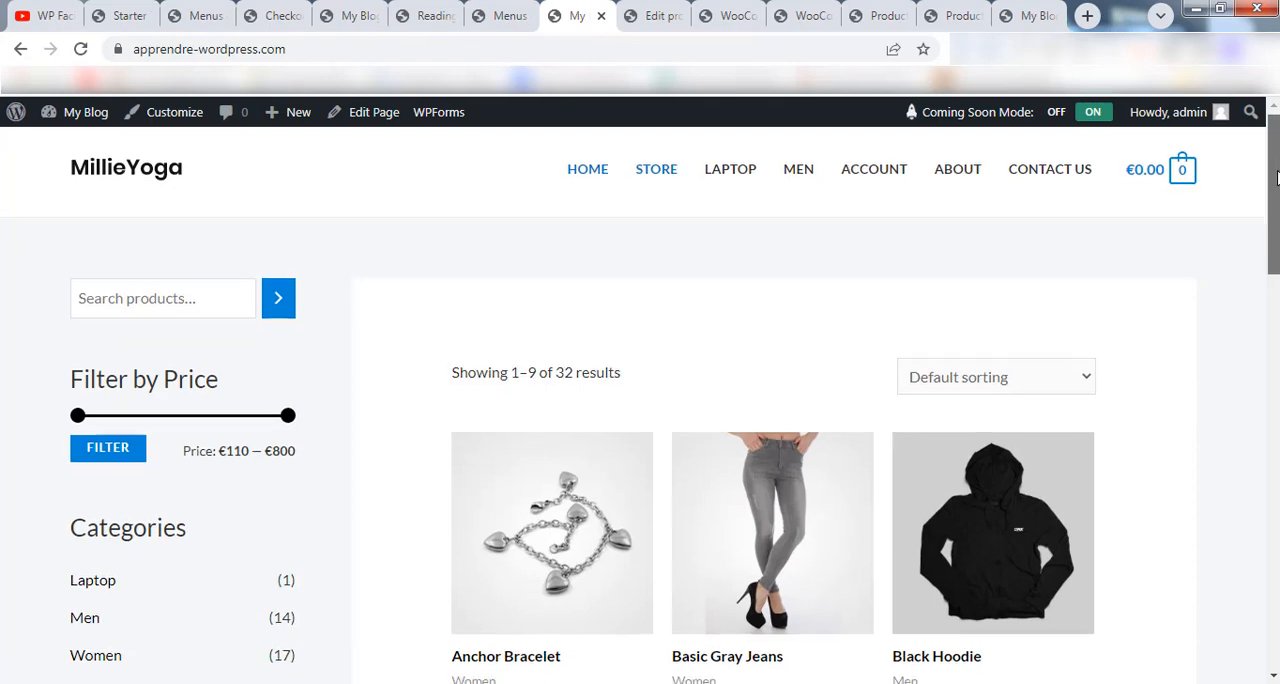
scroll(1276, 178, "down", 15)
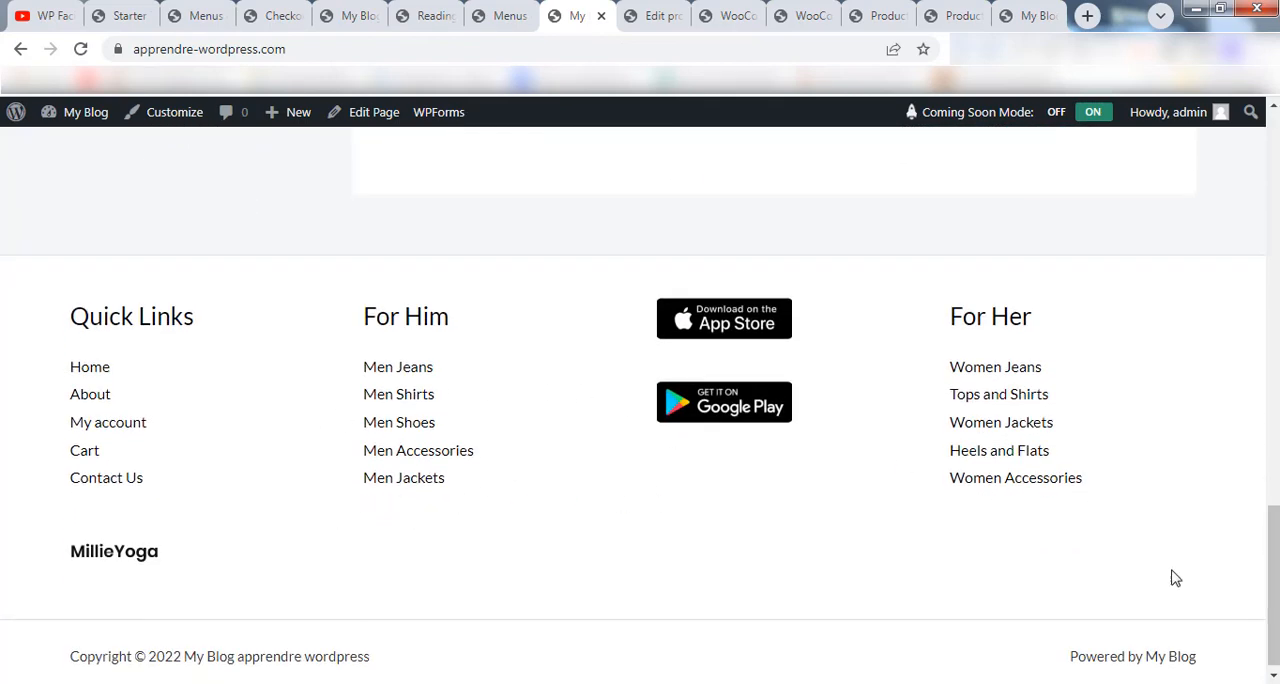
scroll(1270, 580, "up", 15)
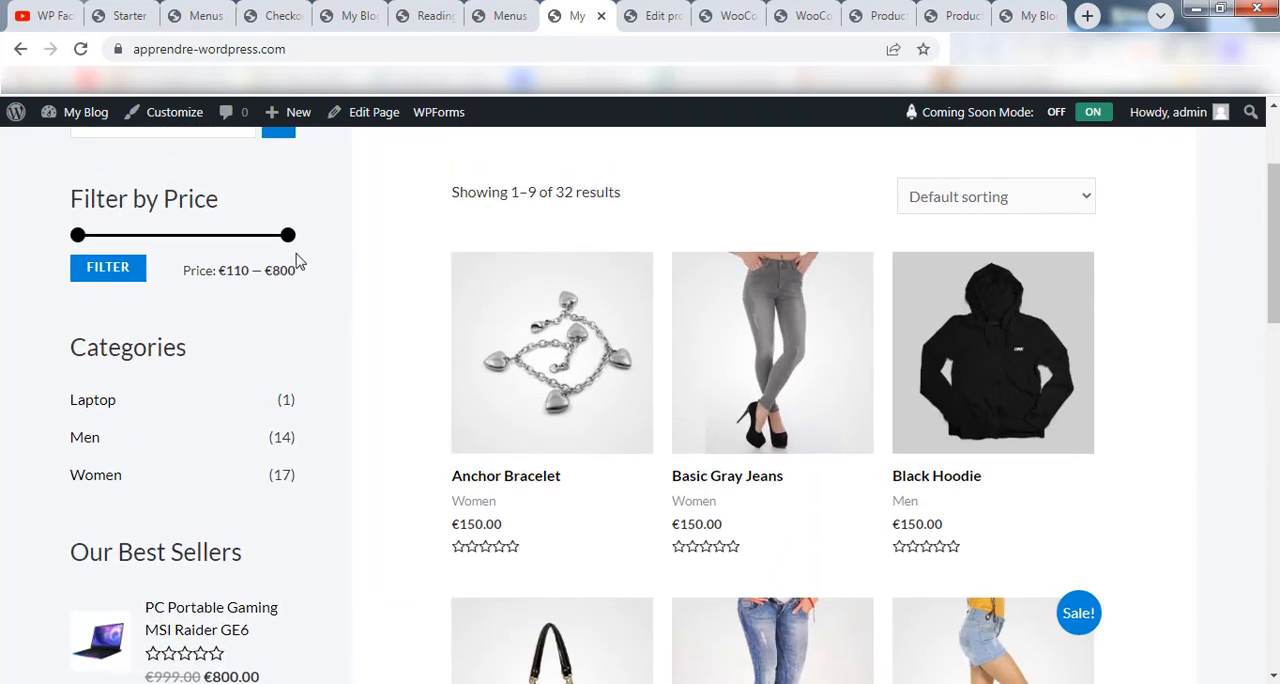
Open the site's Widgets administration page, expand the WooCommerce Sidebar area, and review its blocks.
mouse_move(86, 118)
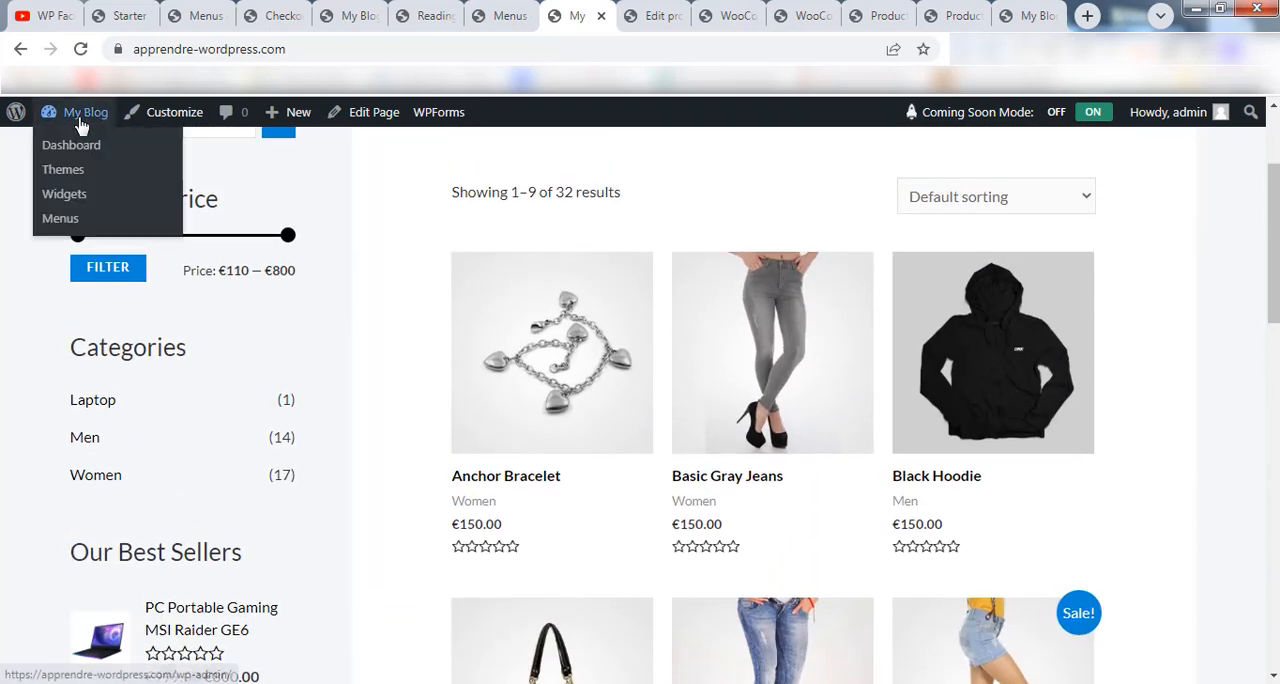
left_click(66, 195)
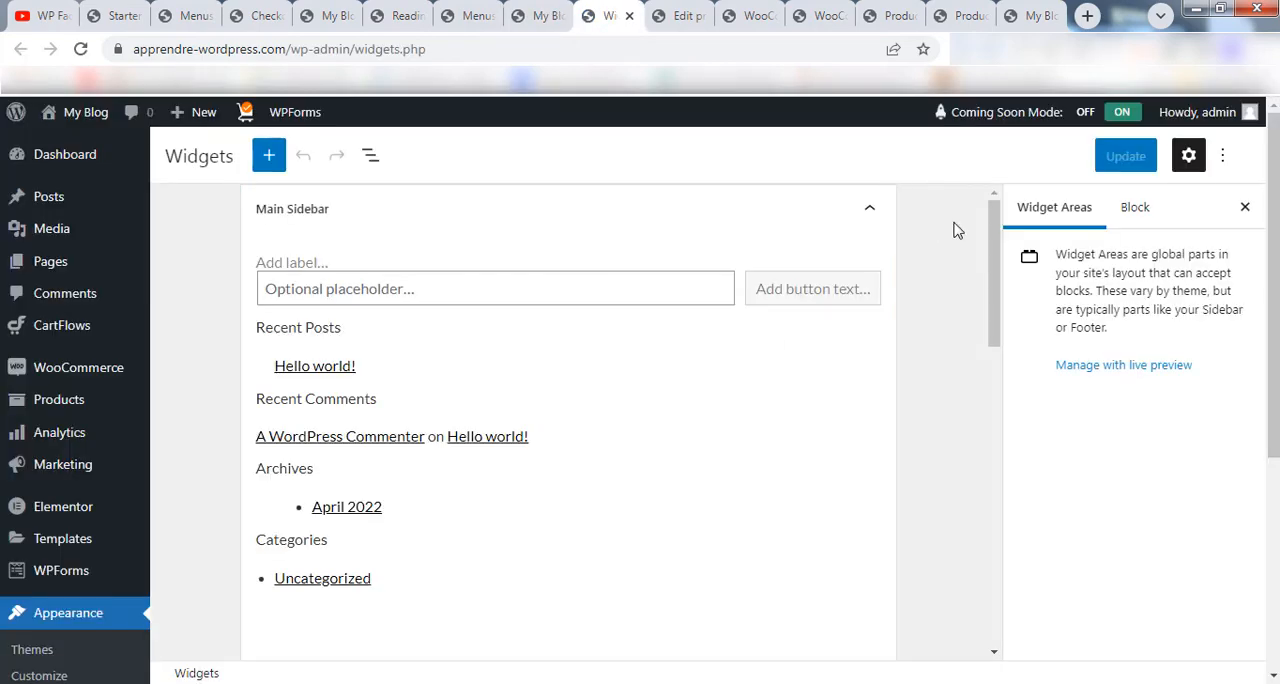
left_click_drag(996, 228, 994, 508)
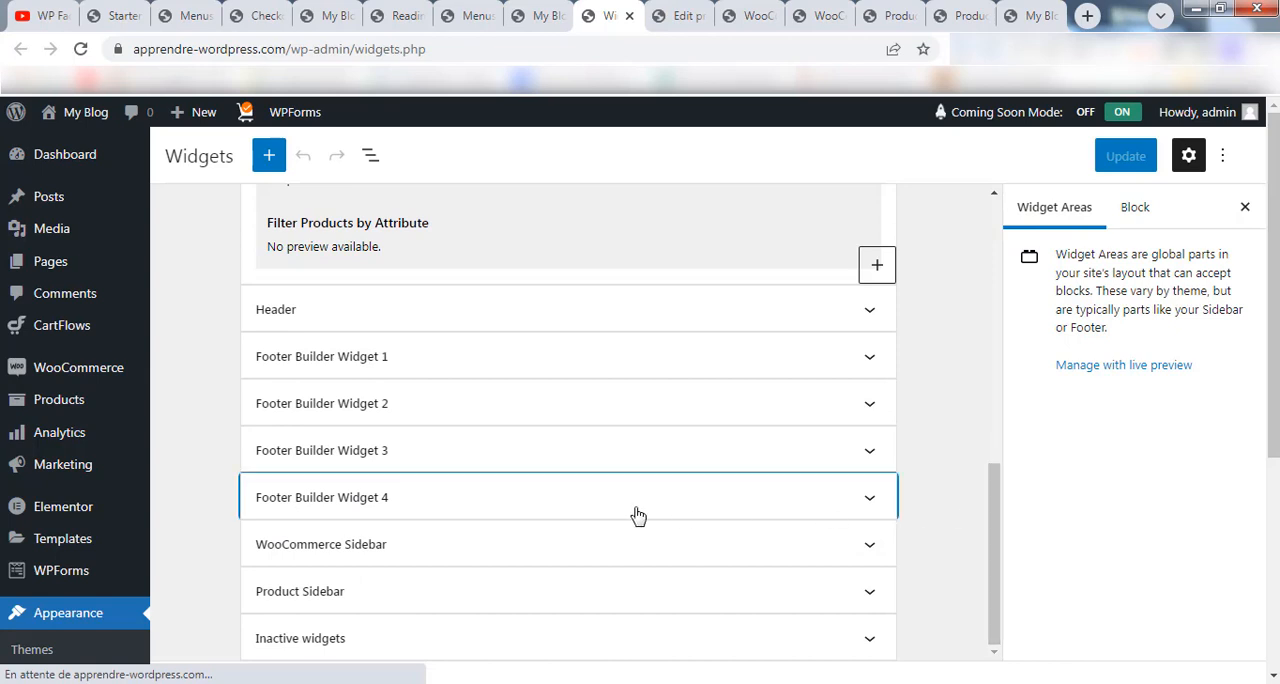
left_click(618, 558)
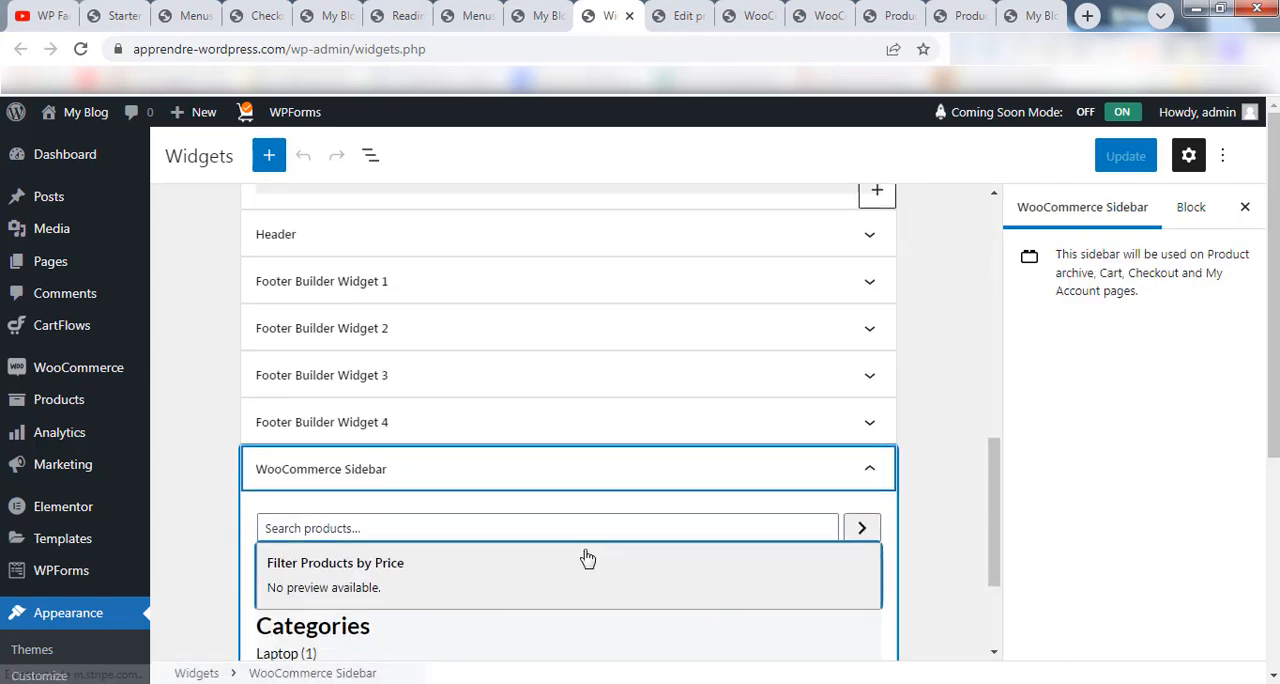
scroll(420, 290, "down", 3)
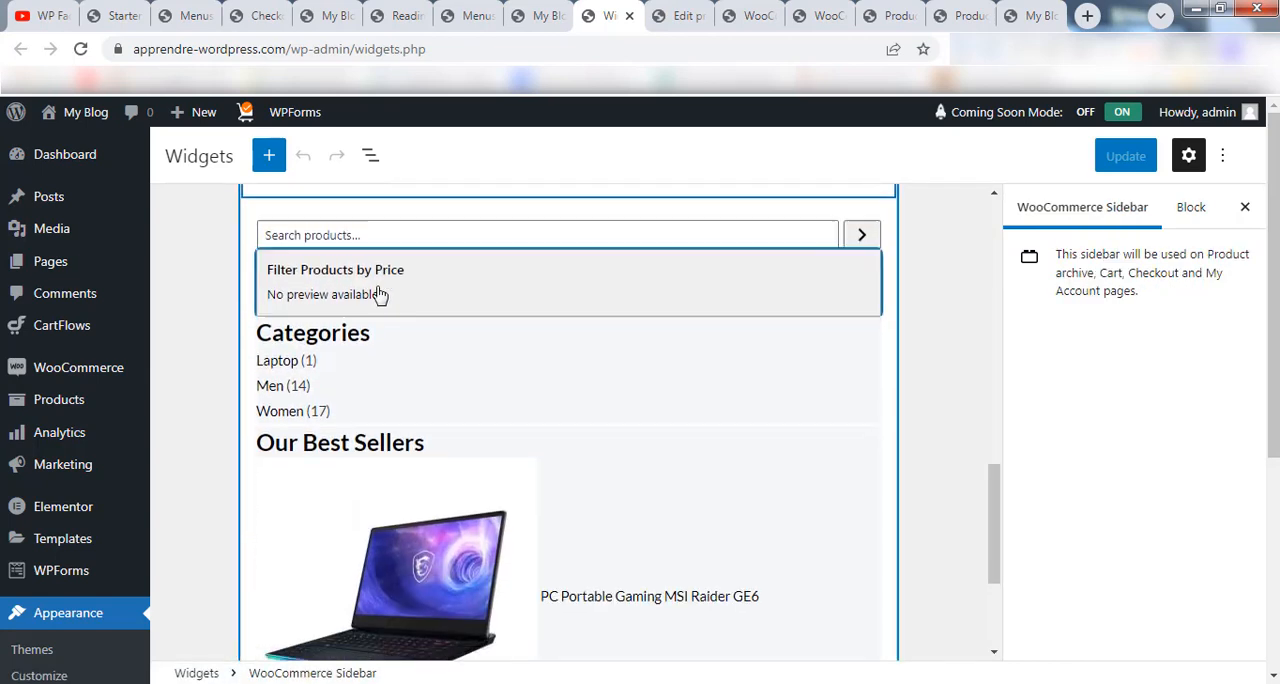
scroll(390, 480, "down", 1)
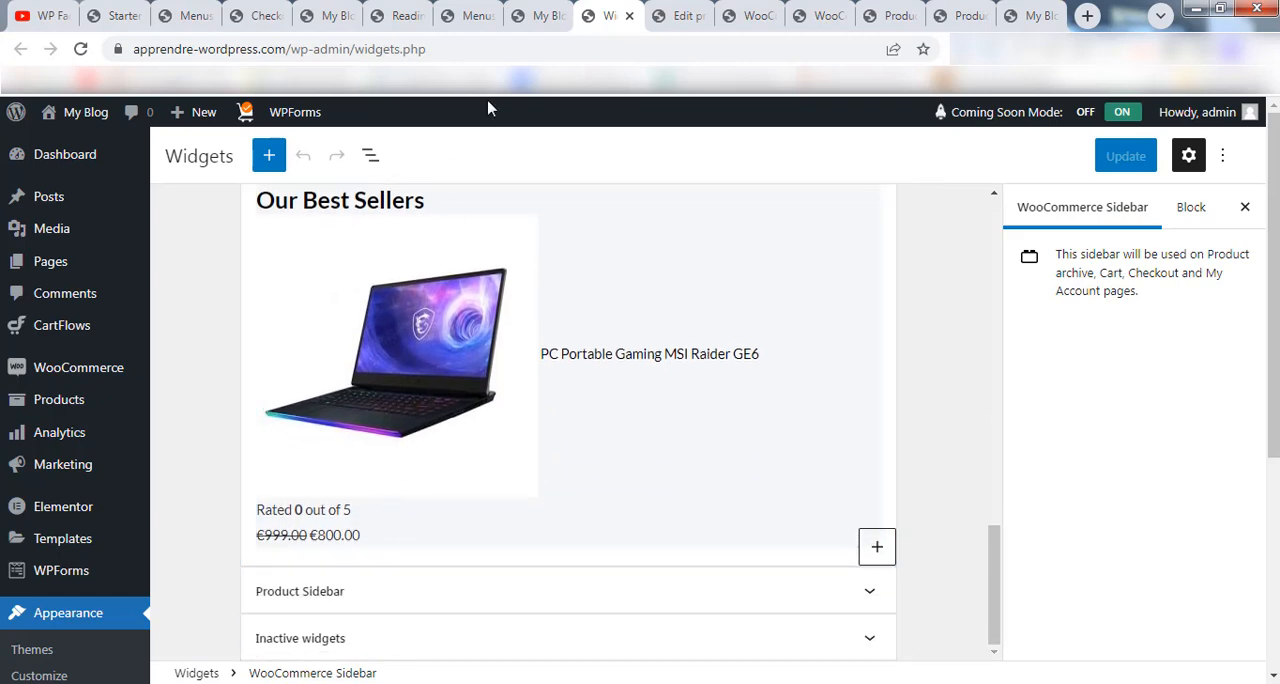
Return to the store's front page and compare its sidebar sections with the WooCommerce Sidebar blocks.
left_click(530, 17)
scroll(174, 450, "down", 2)
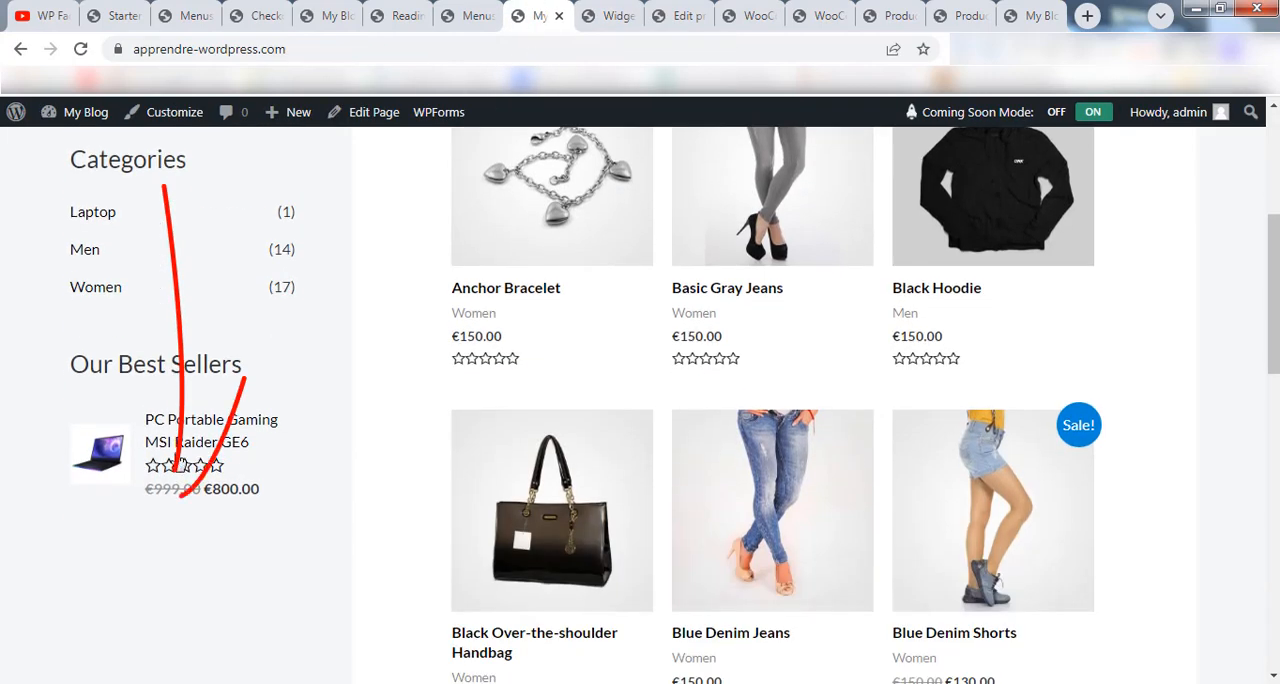
scroll(183, 482, "up", 1)
scroll(182, 444, "up", 3)
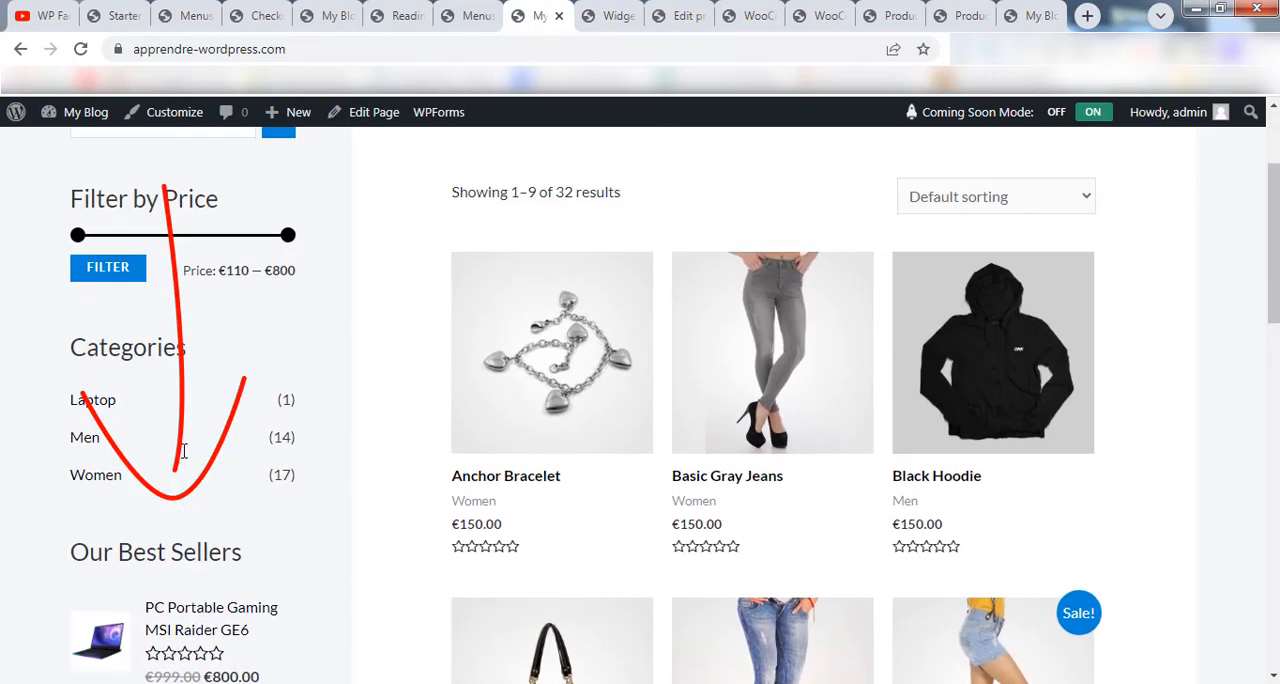
scroll(224, 345, "down", 2)
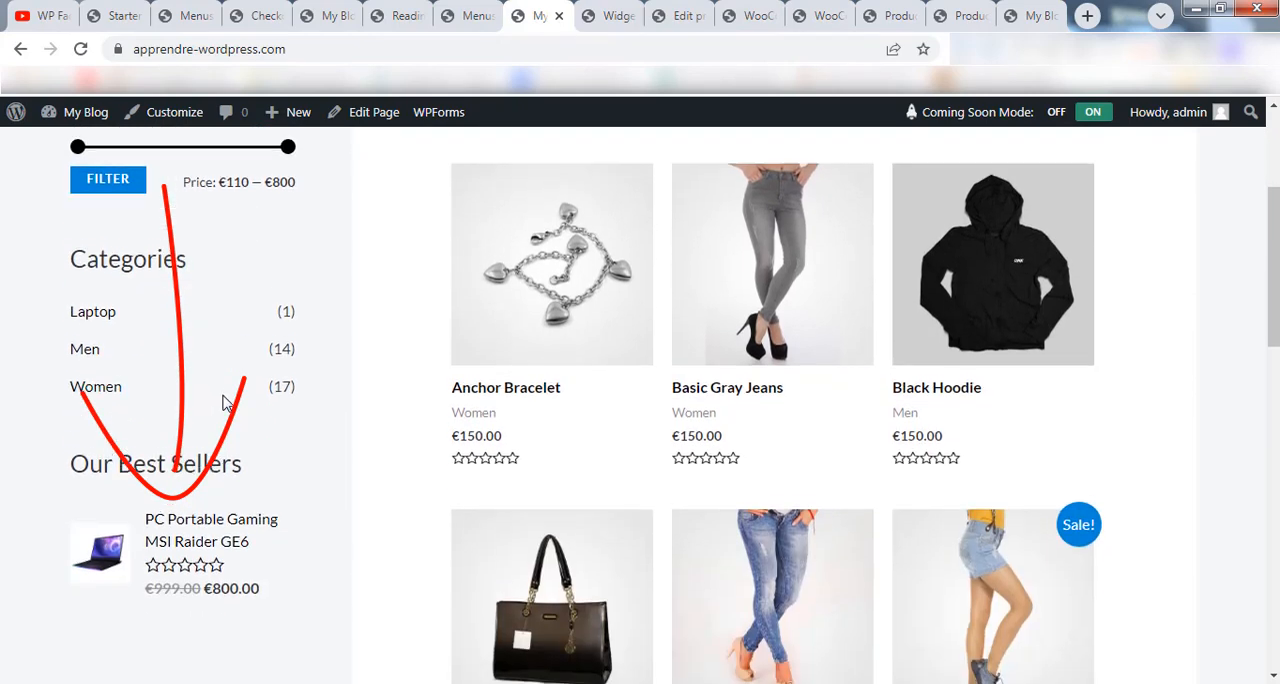
scroll(194, 420, "up", 3)
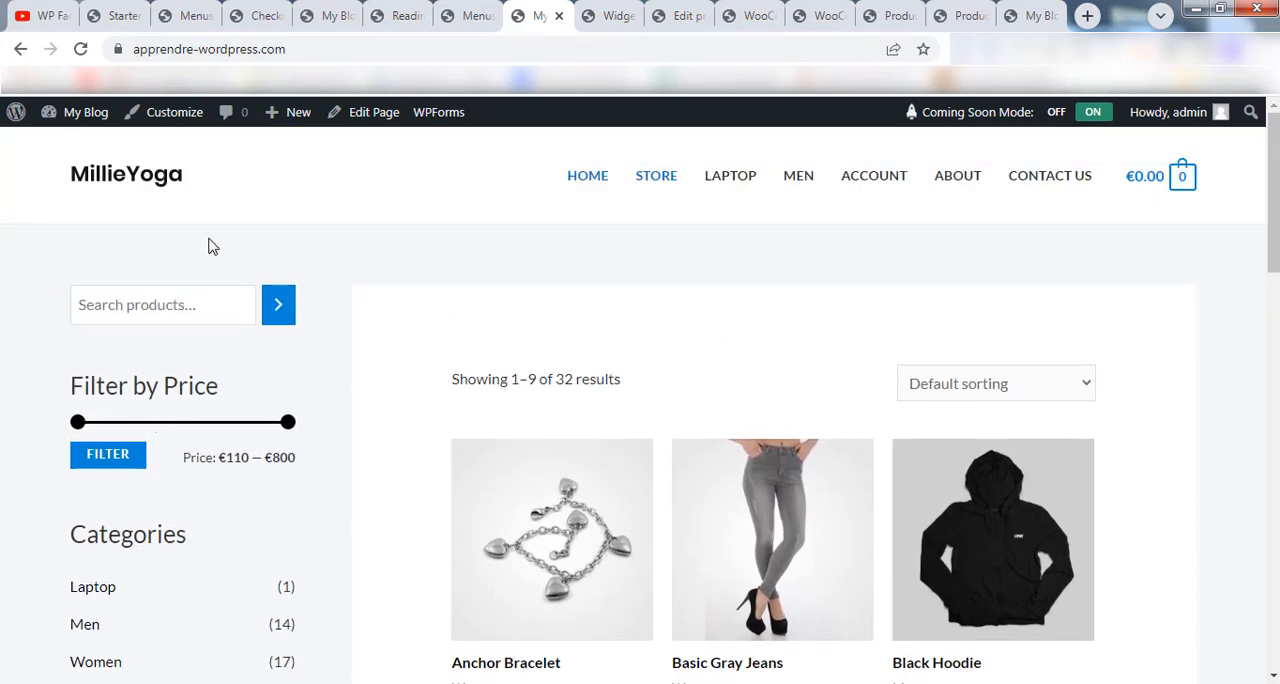
Move the Filter Products by Price block above the product search in the WooCommerce Sidebar.
left_click(612, 15)
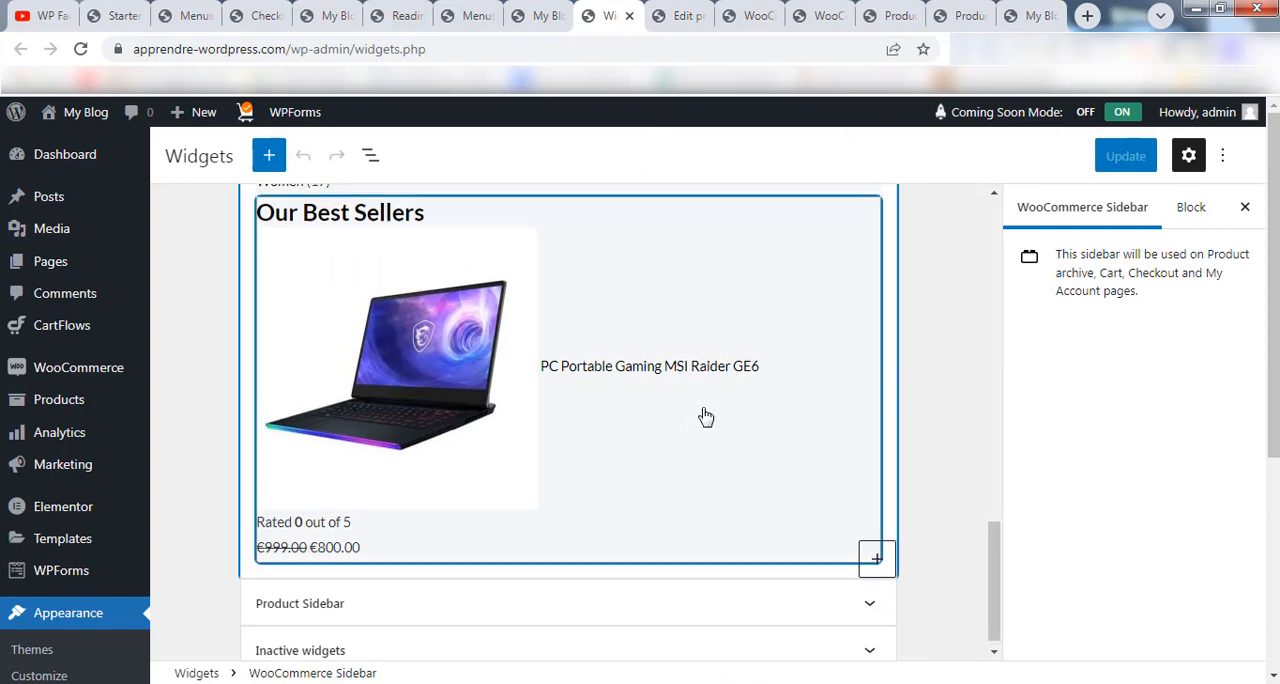
scroll(587, 451, "up", 3)
scroll(587, 451, "up", 1)
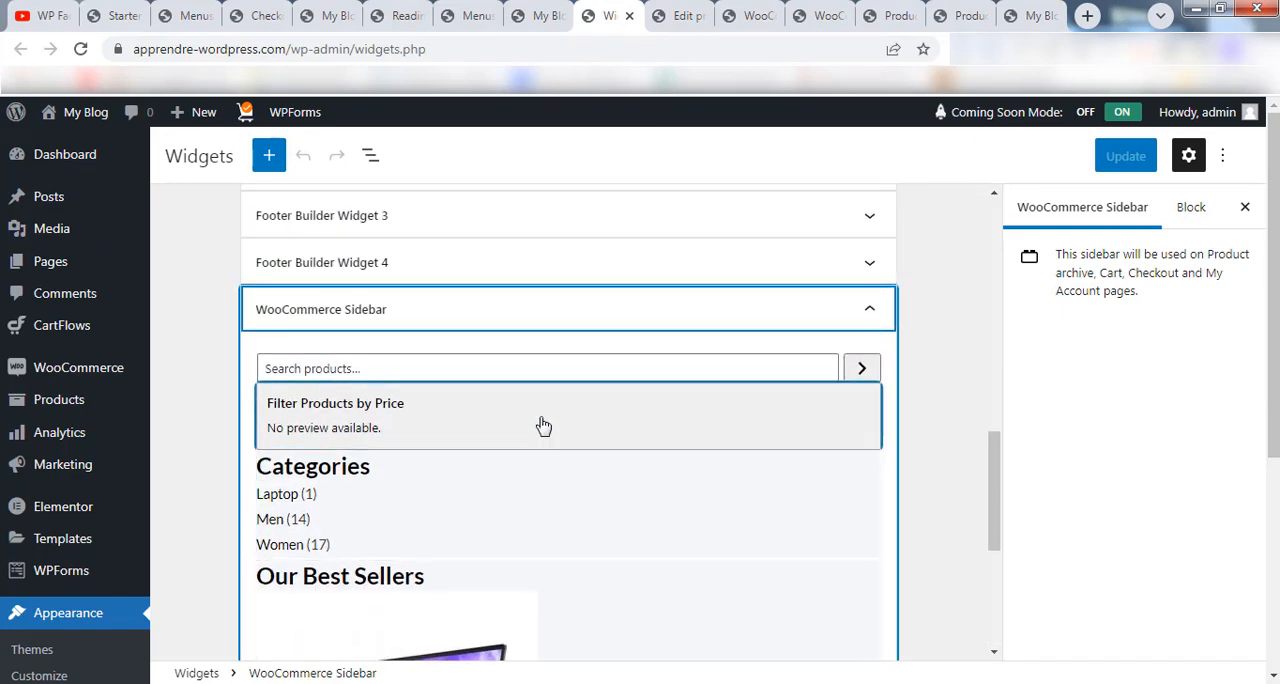
left_click(505, 421)
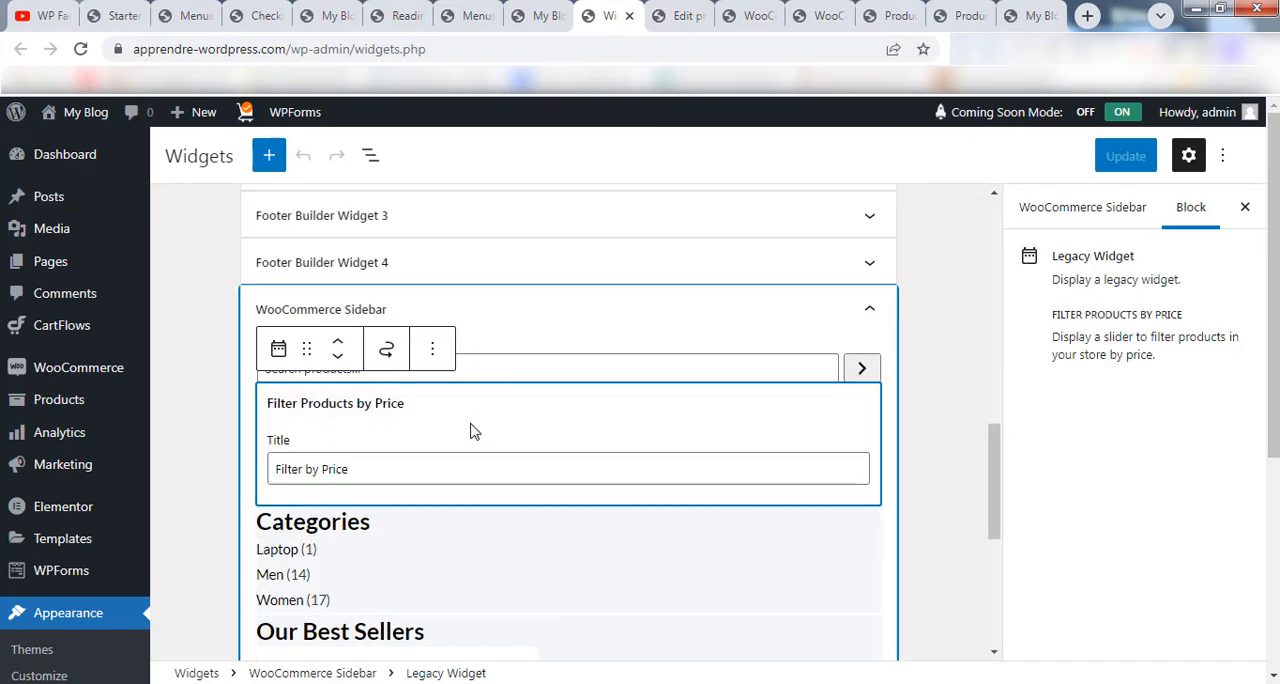
left_click(338, 341)
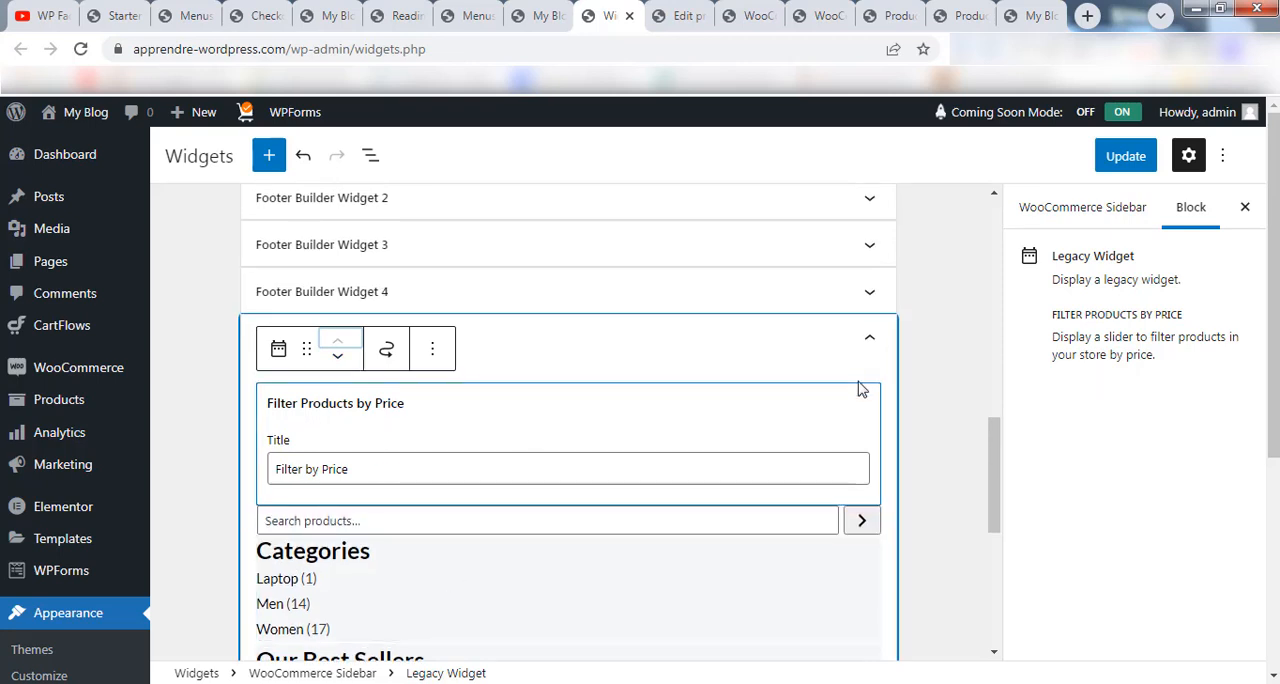
left_click(949, 400)
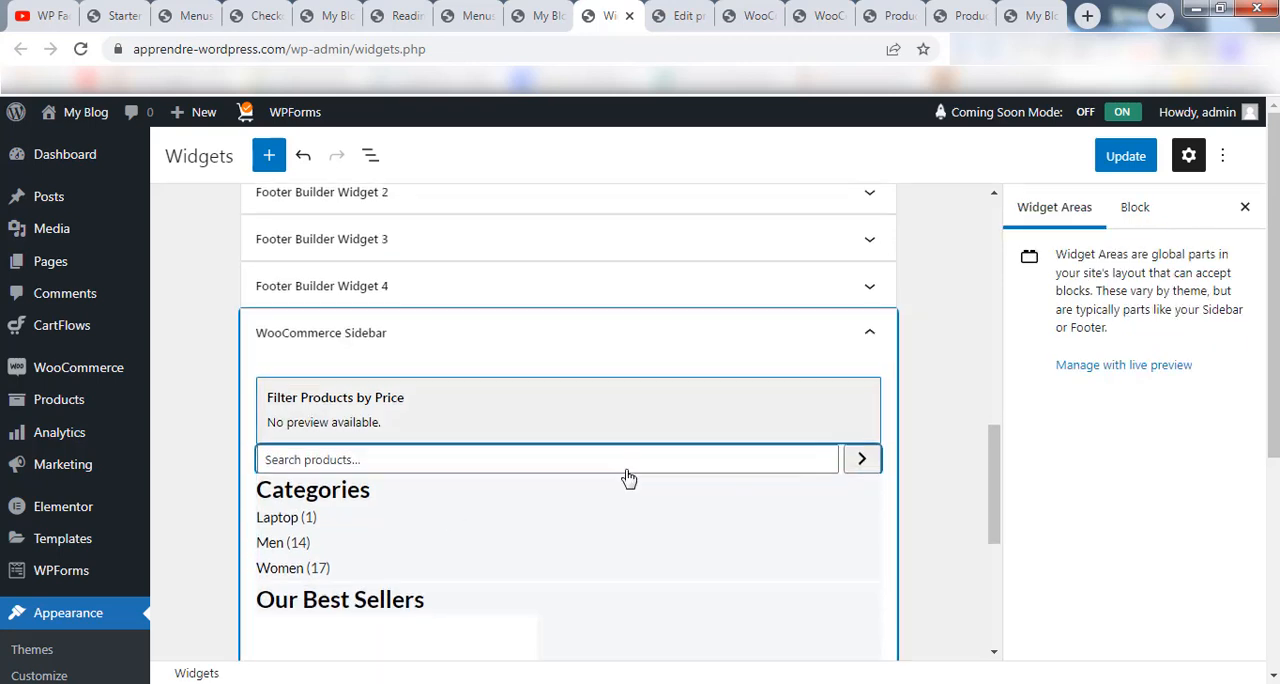
Remove the Our Best Sellers block from the WooCommerce Sidebar and review the remaining Product Categories block's settings.
scroll(631, 479, "down", 1)
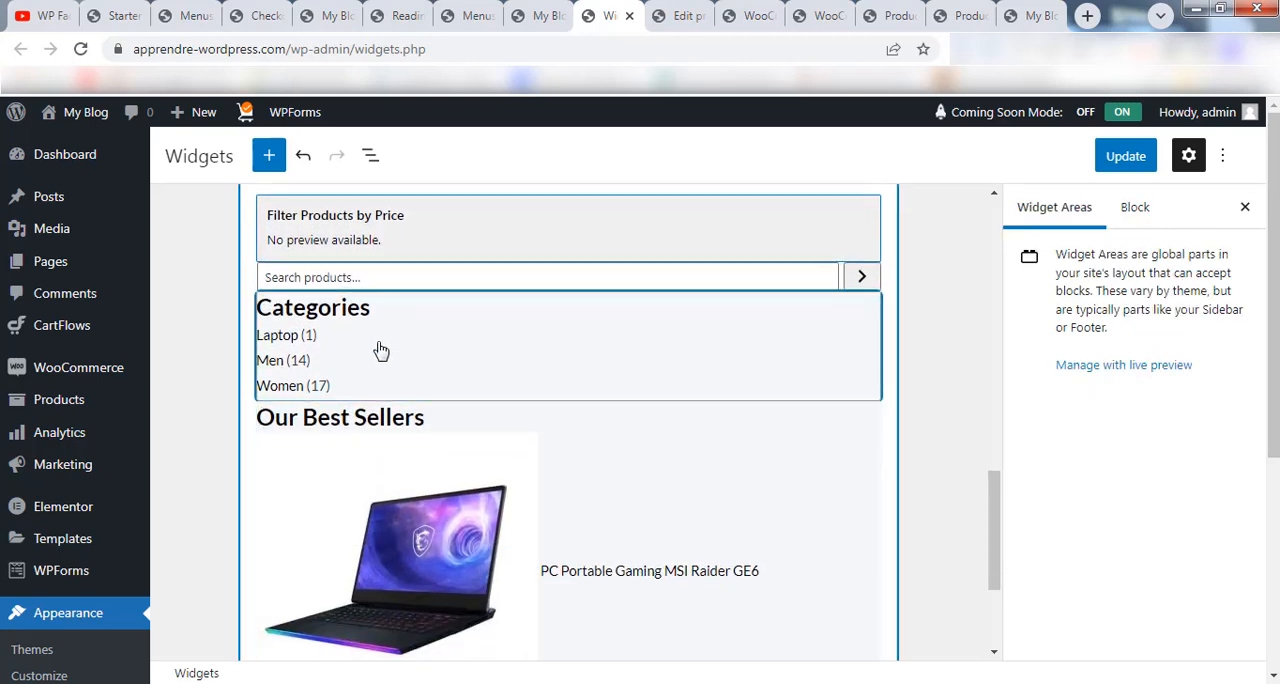
scroll(545, 478, "down", 1)
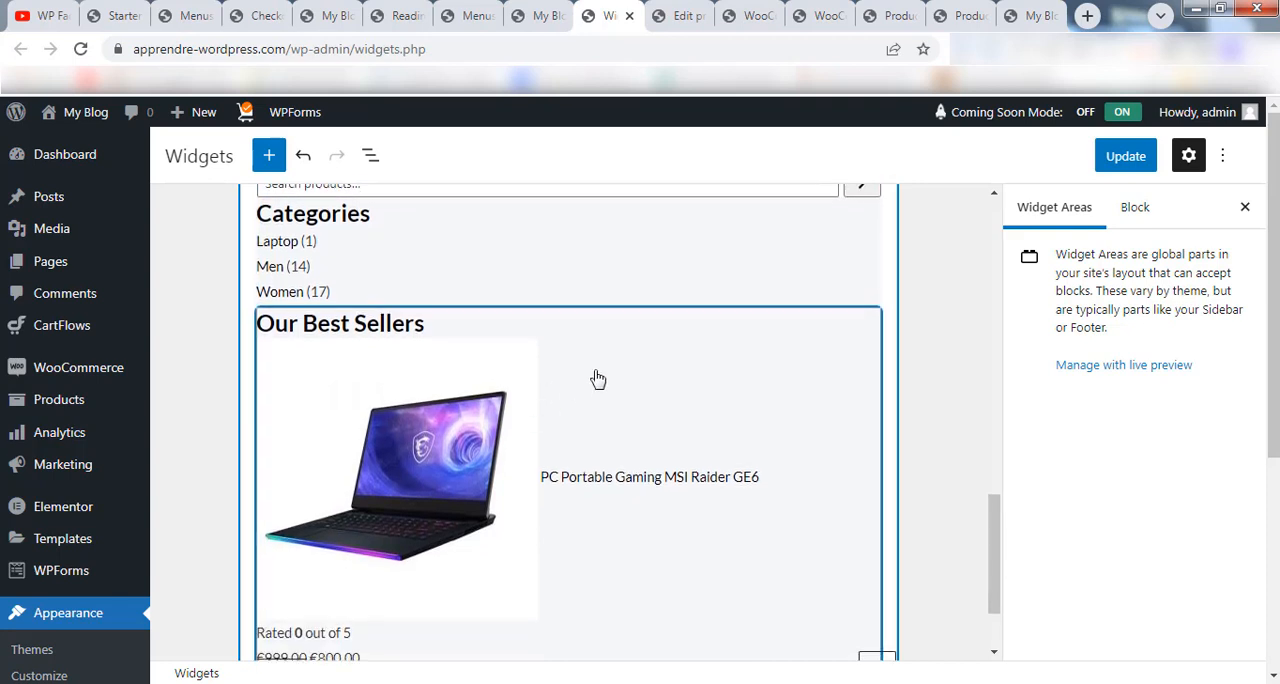
left_click(645, 371)
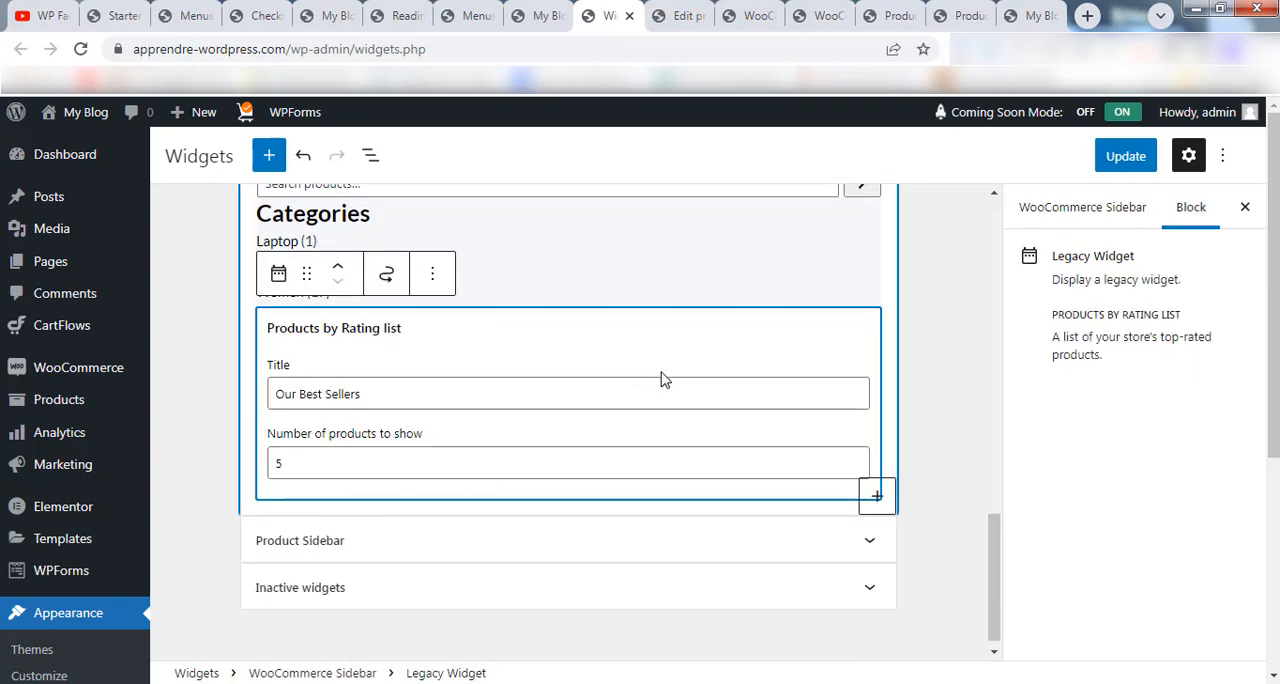
left_click(432, 273)
left_click(510, 577)
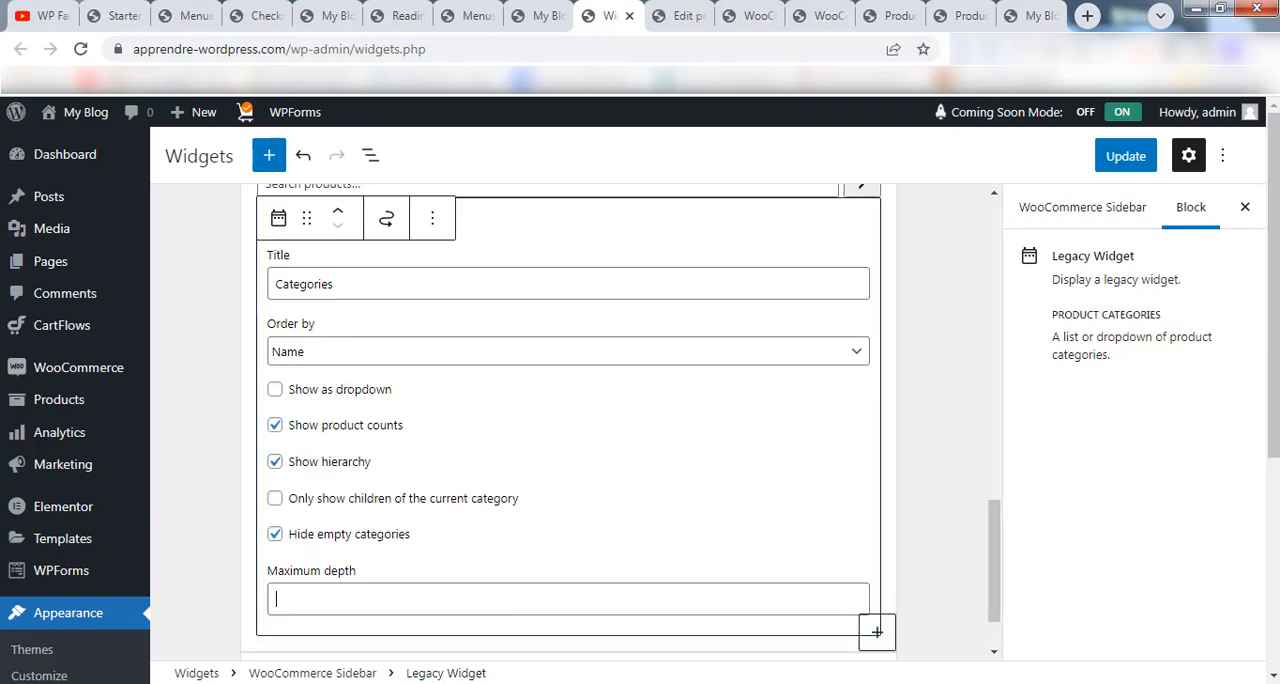
scroll(581, 598, "up", 2)
scroll(603, 574, "down", 3)
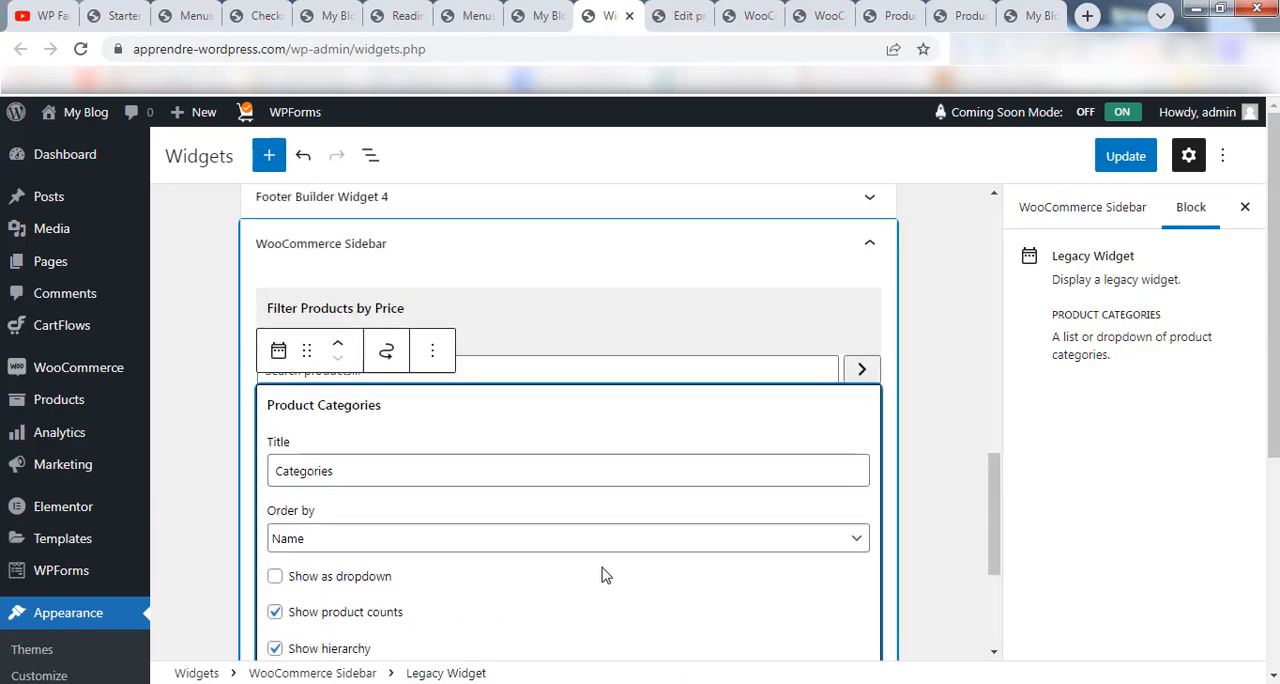
scroll(711, 400, "up", 2)
scroll(655, 430, "down", 3)
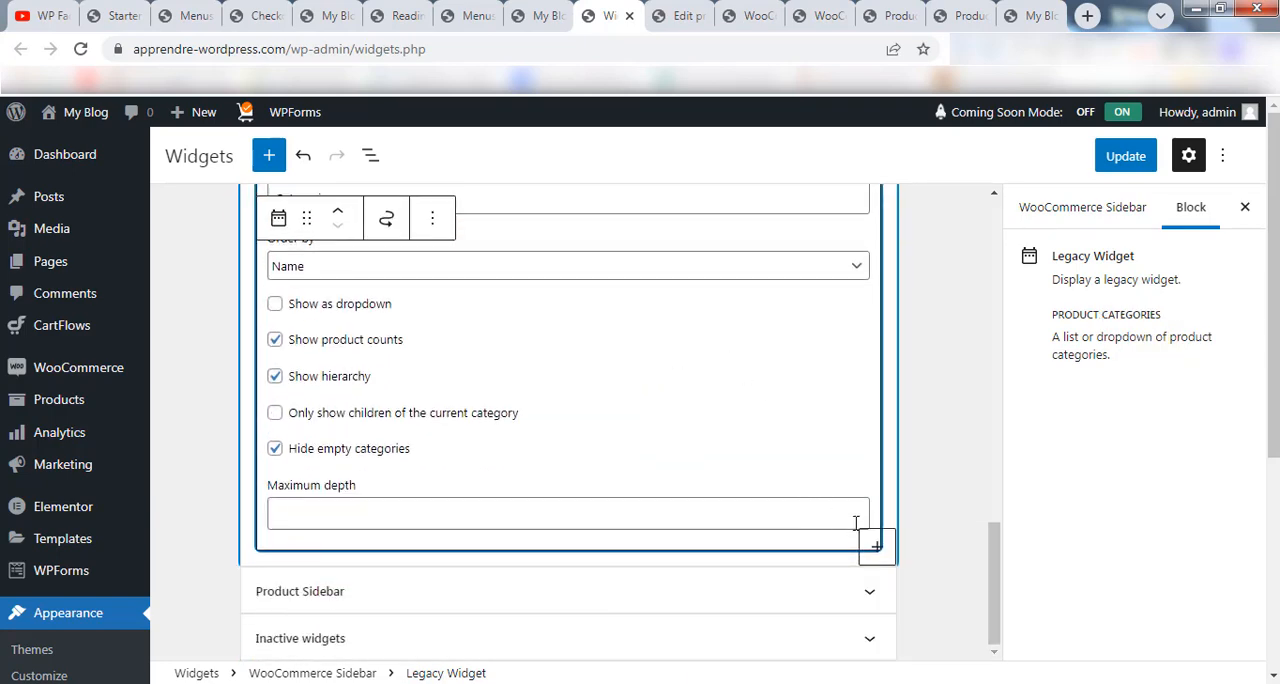
Add an Image block with logo-dark.svg from the media library at the end of the WooCommerce Sidebar and save the widgets.
left_click(958, 517)
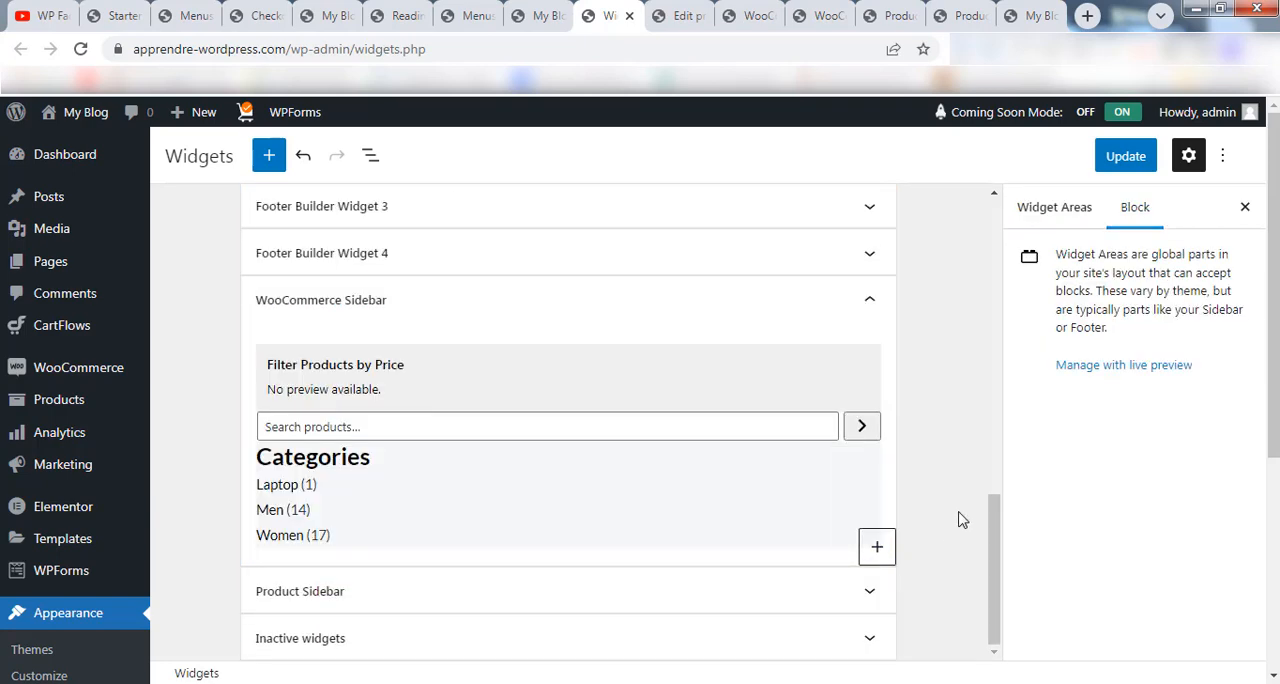
left_click(877, 550)
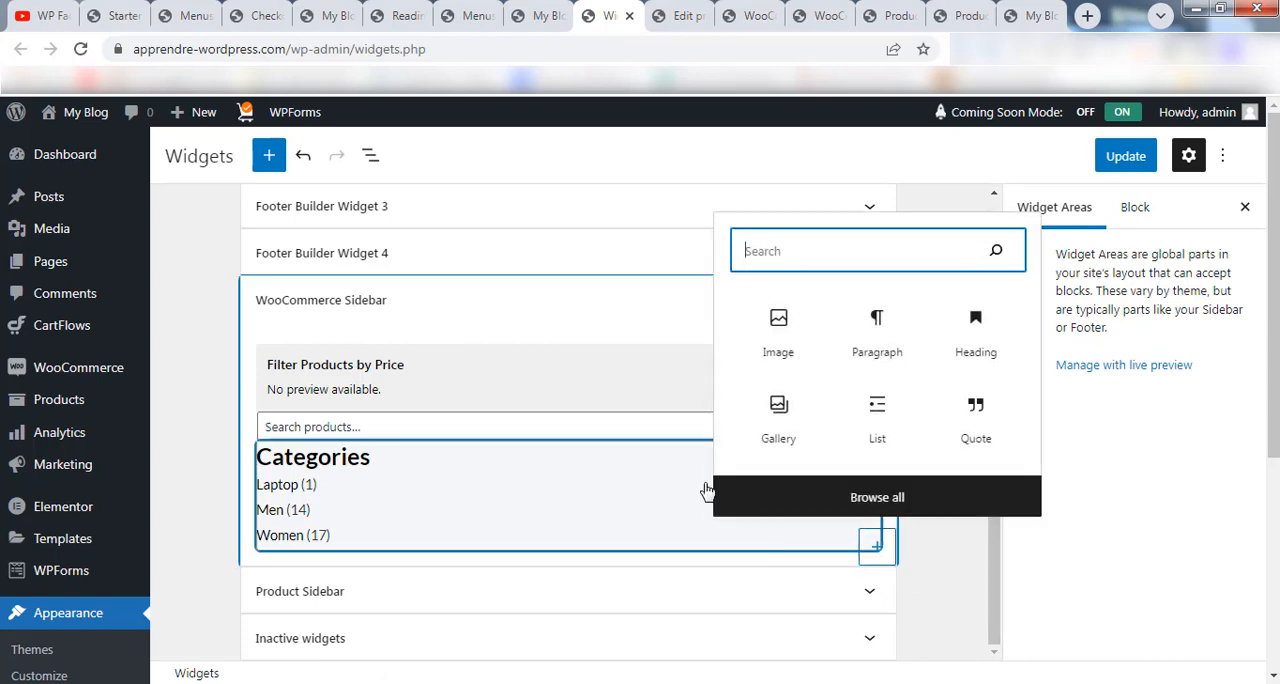
left_click(779, 338)
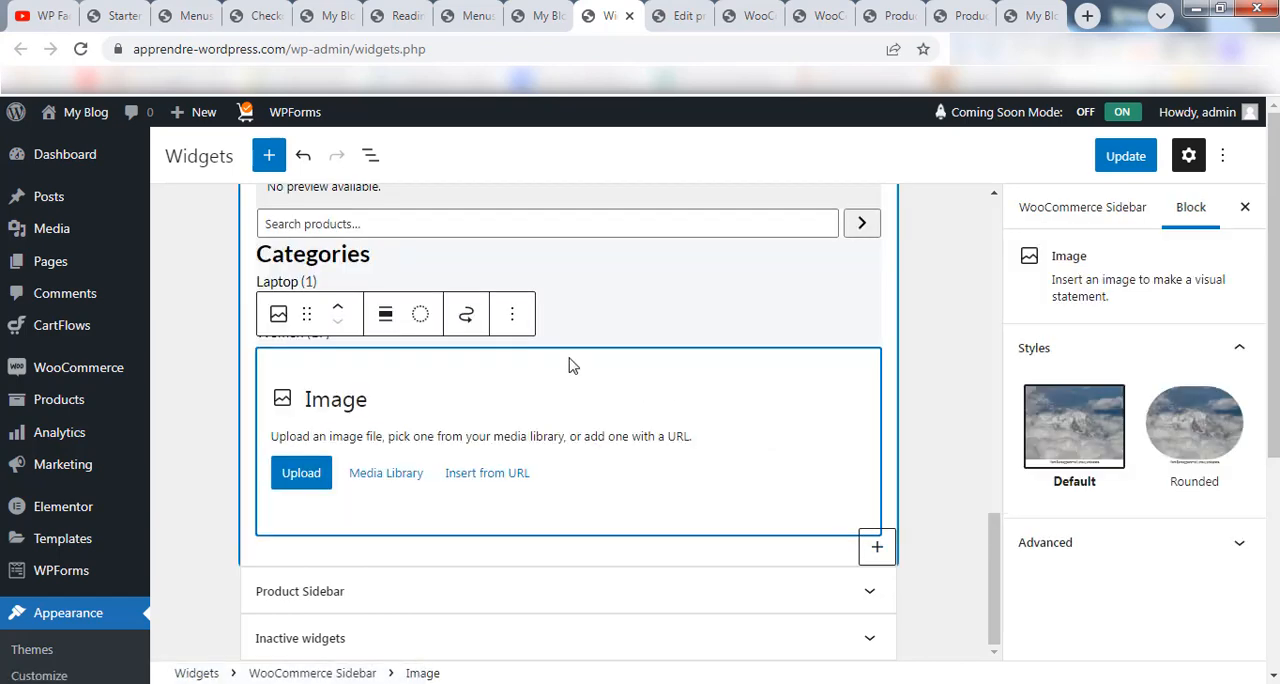
left_click(375, 480)
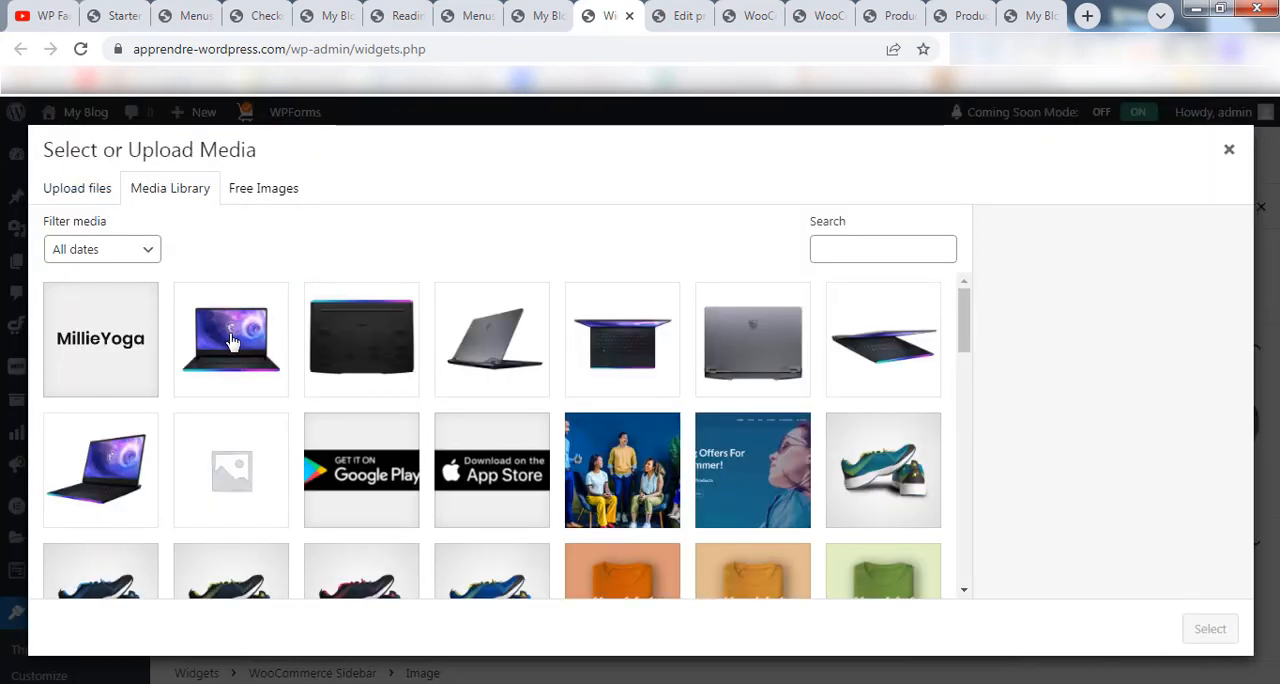
left_click(125, 340)
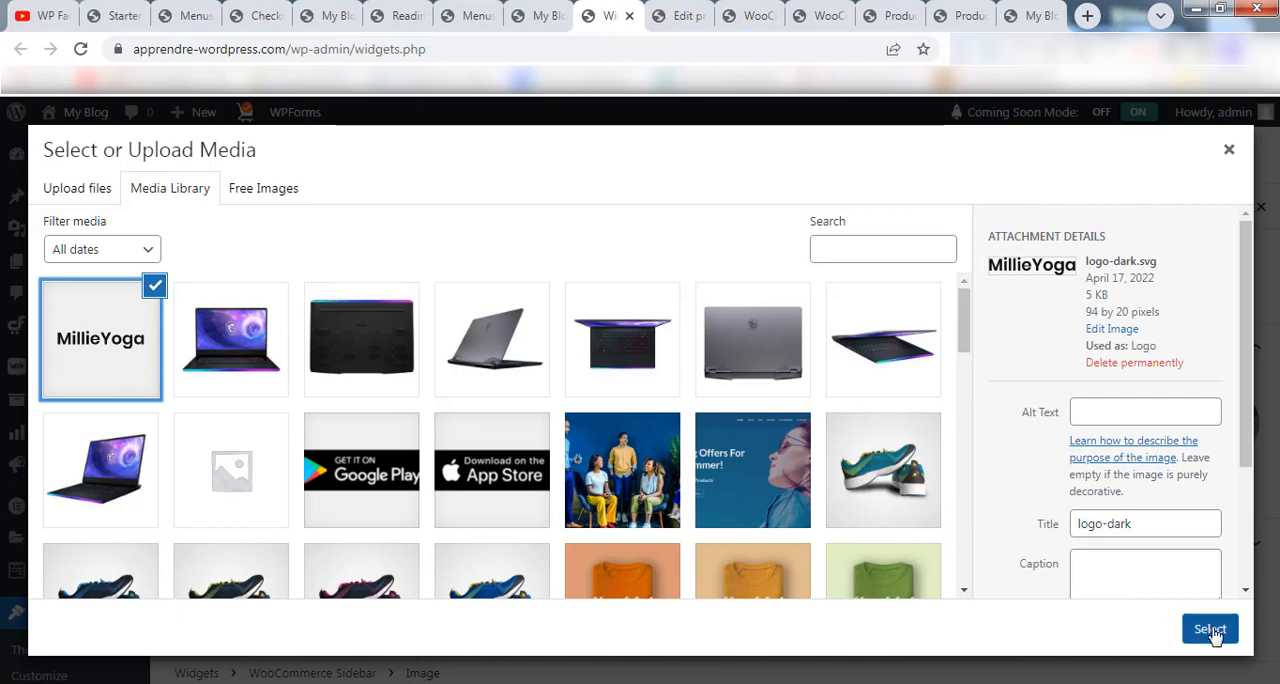
left_click(1210, 629)
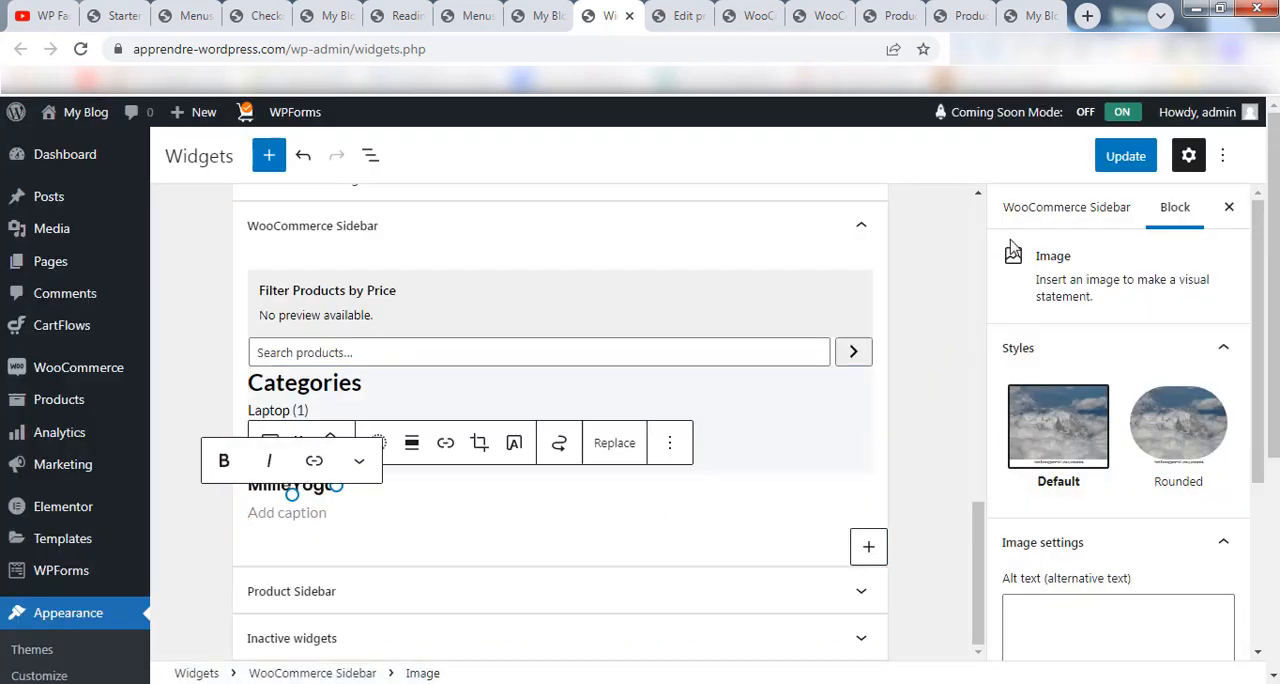
left_click(1108, 160)
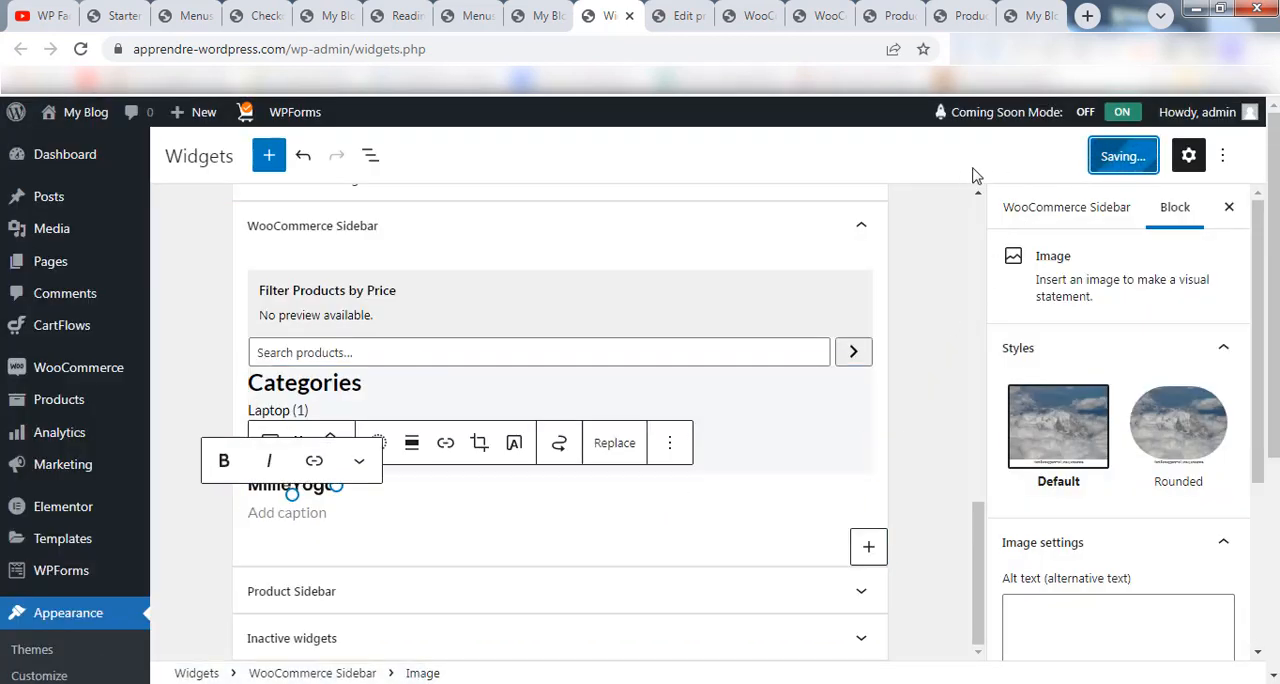
Reload the store's front page and review the order and contents of its updated sidebar.
left_click(512, 12)
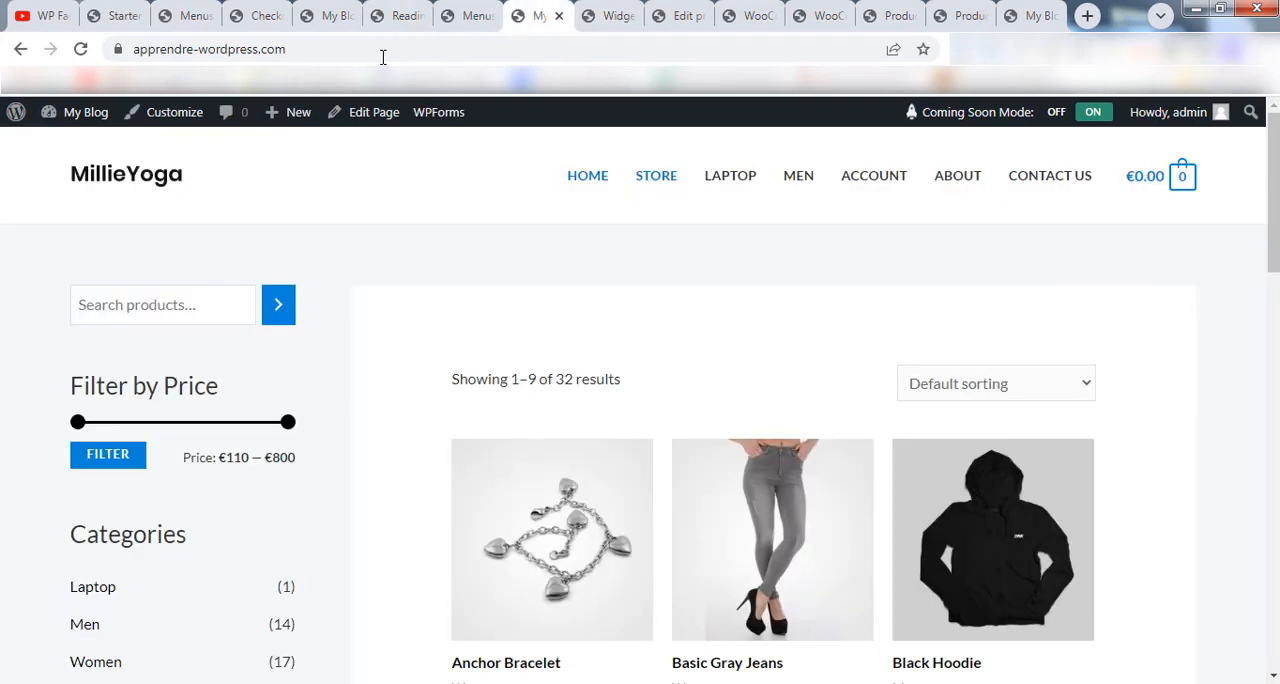
left_click(81, 49)
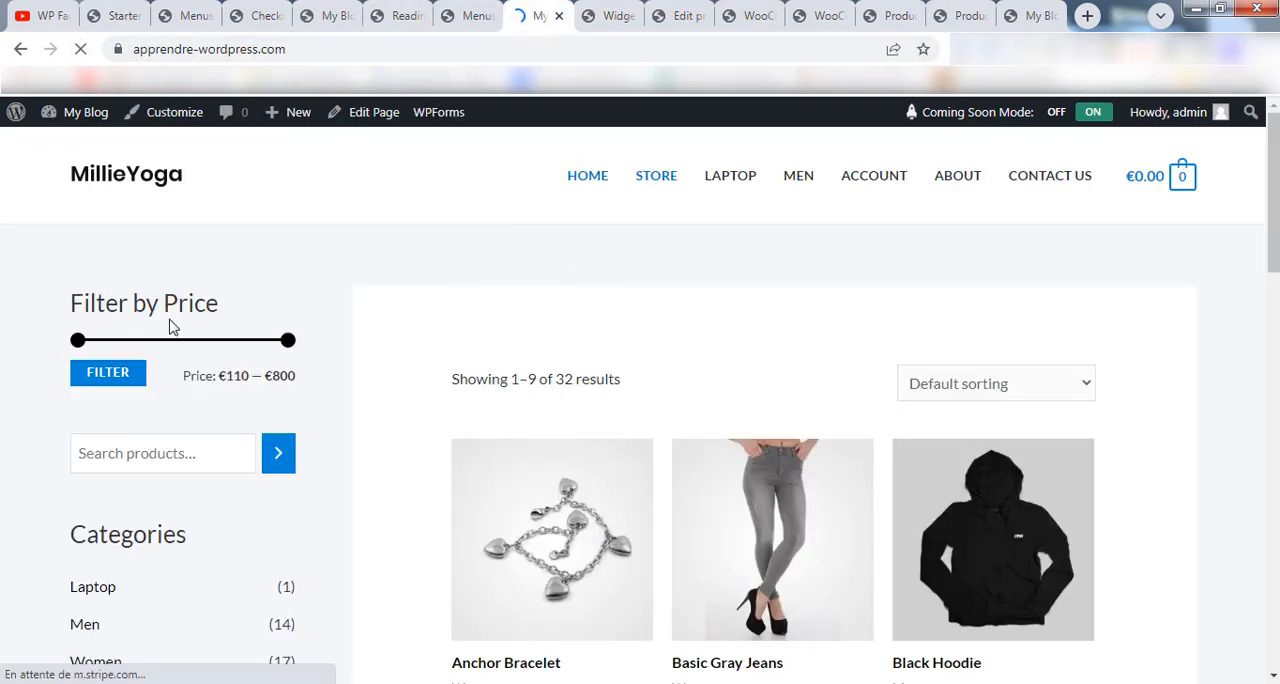
scroll(152, 308, "down", 4)
scroll(329, 294, "up", 2)
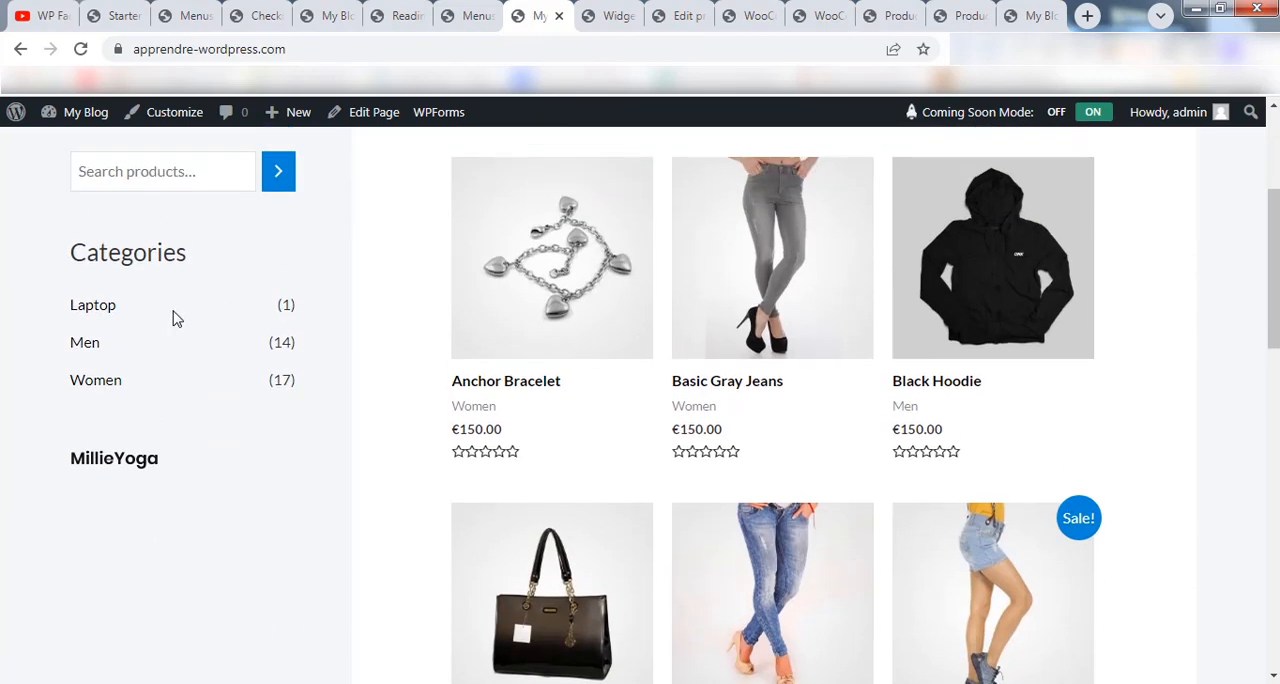
scroll(176, 517, "down", 1)
left_click_drag(1273, 296, 1273, 225)
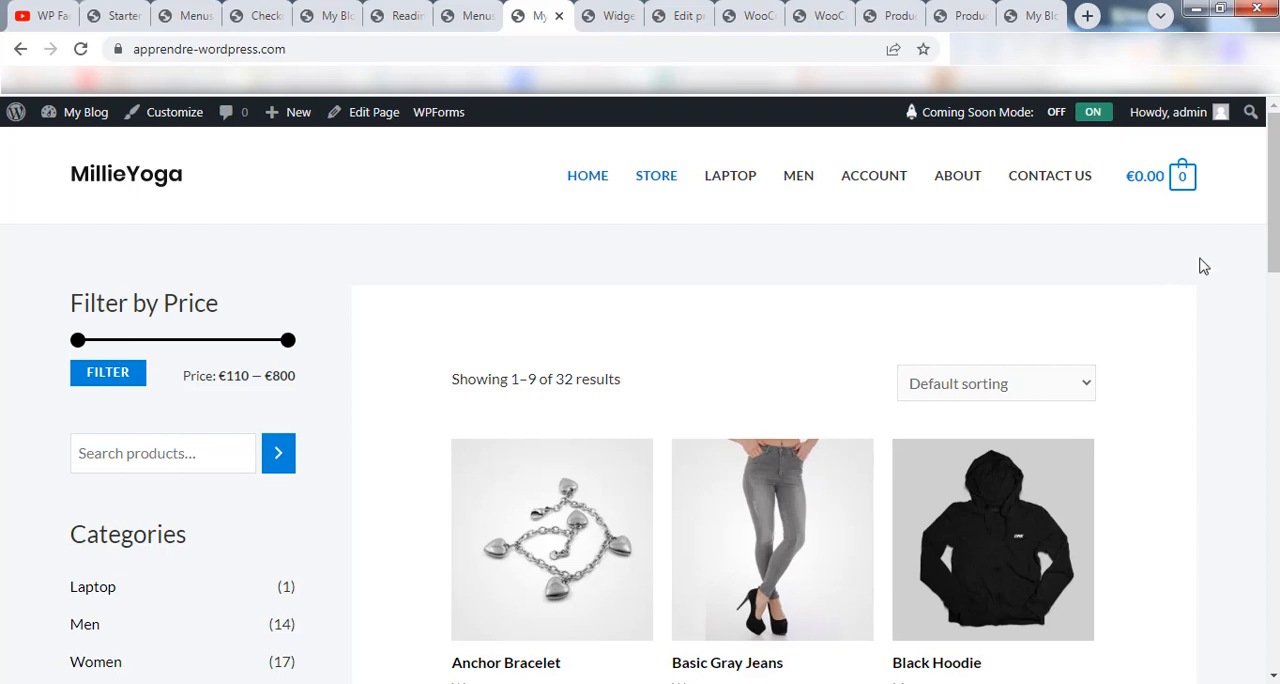
mouse_move(1274, 171)
left_mouse_down()
mouse_move(1266, 543)
mouse_move(1251, 520)
mouse_move(1260, 137)
mouse_move(1263, 163)
left_mouse_up()
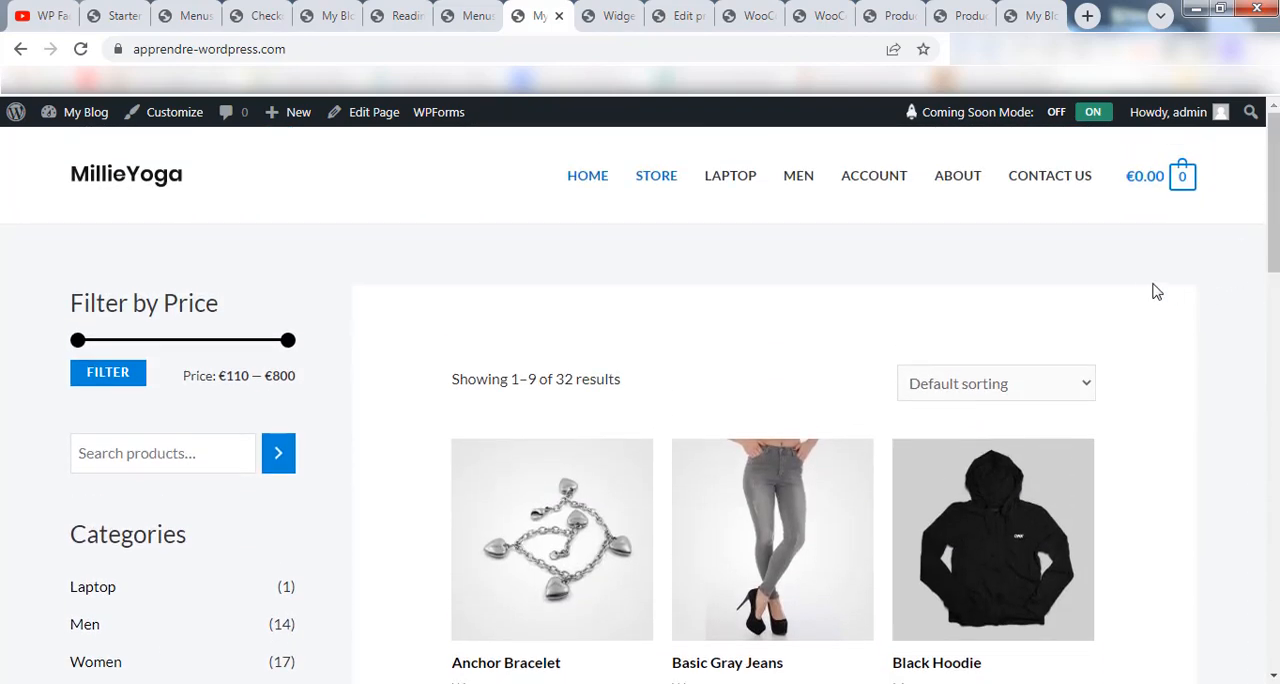